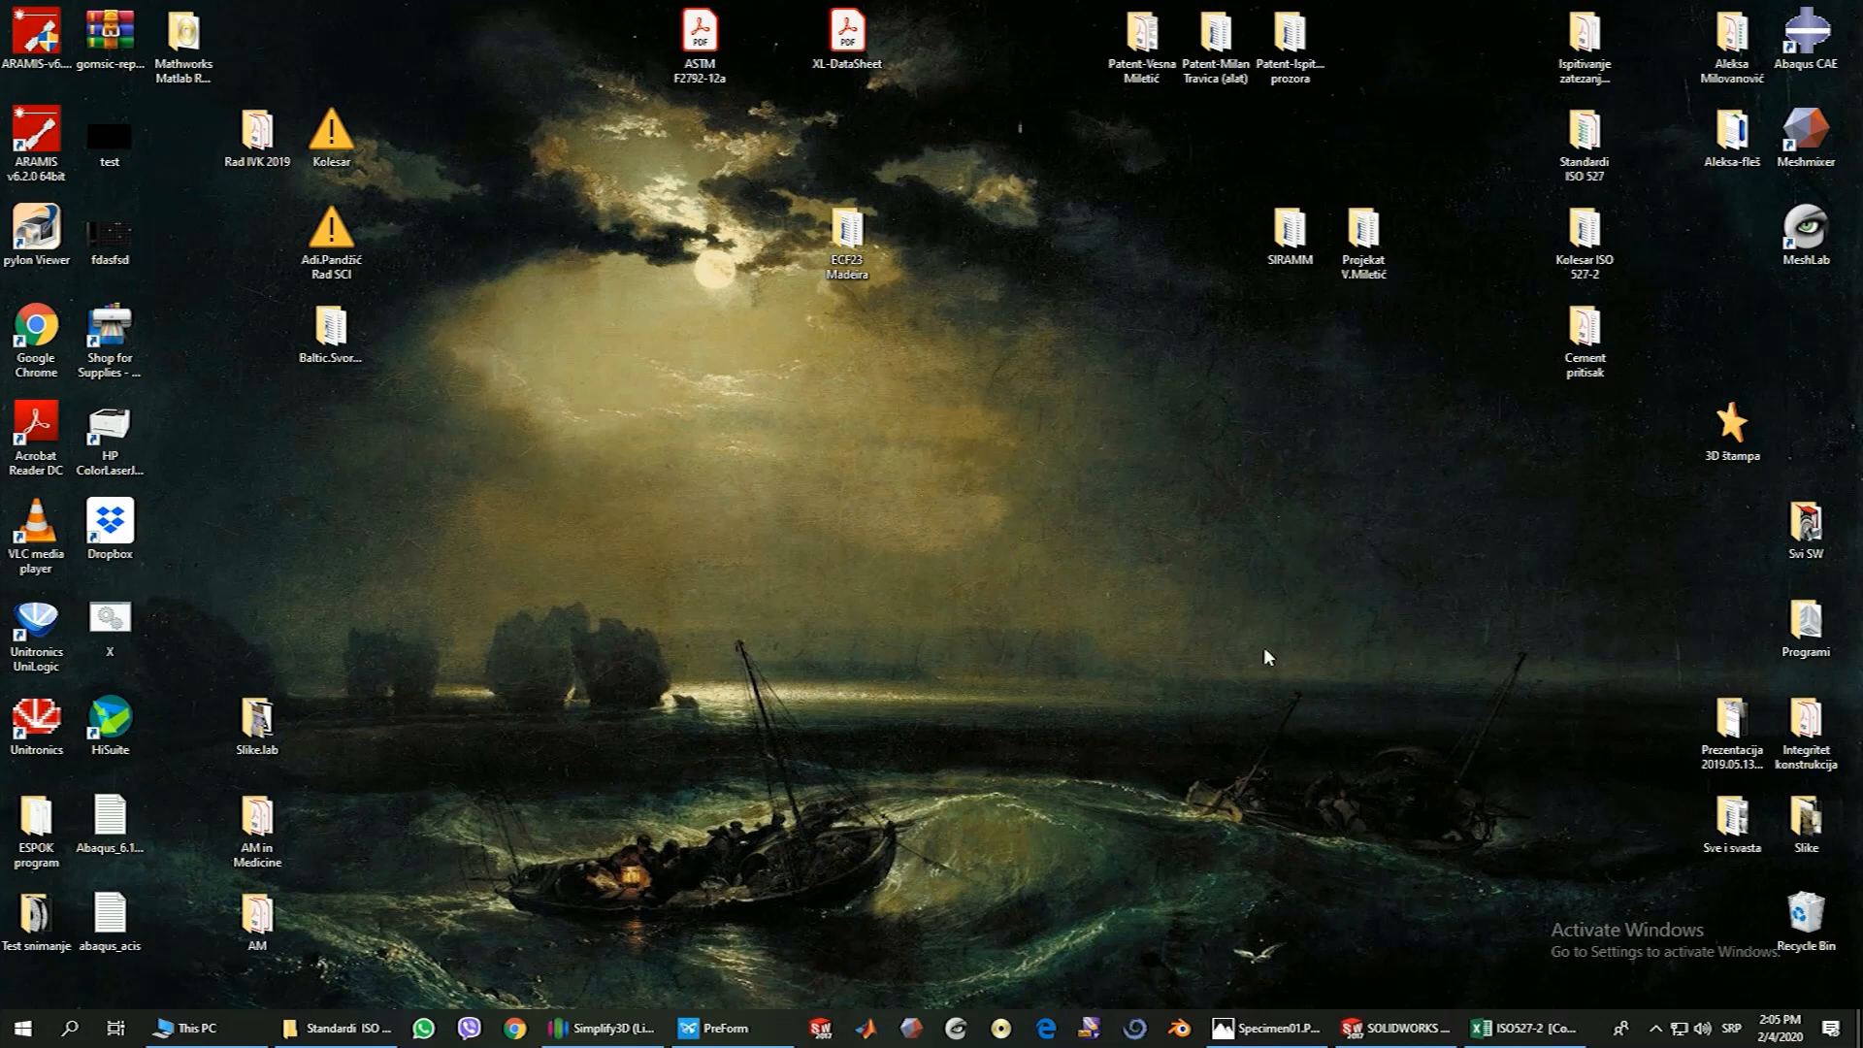
# Launch SOLIDWORKS, dismiss the journal-file warning, and bring up the Specimen part to view its geometry
pyautogui.click(822, 1029)
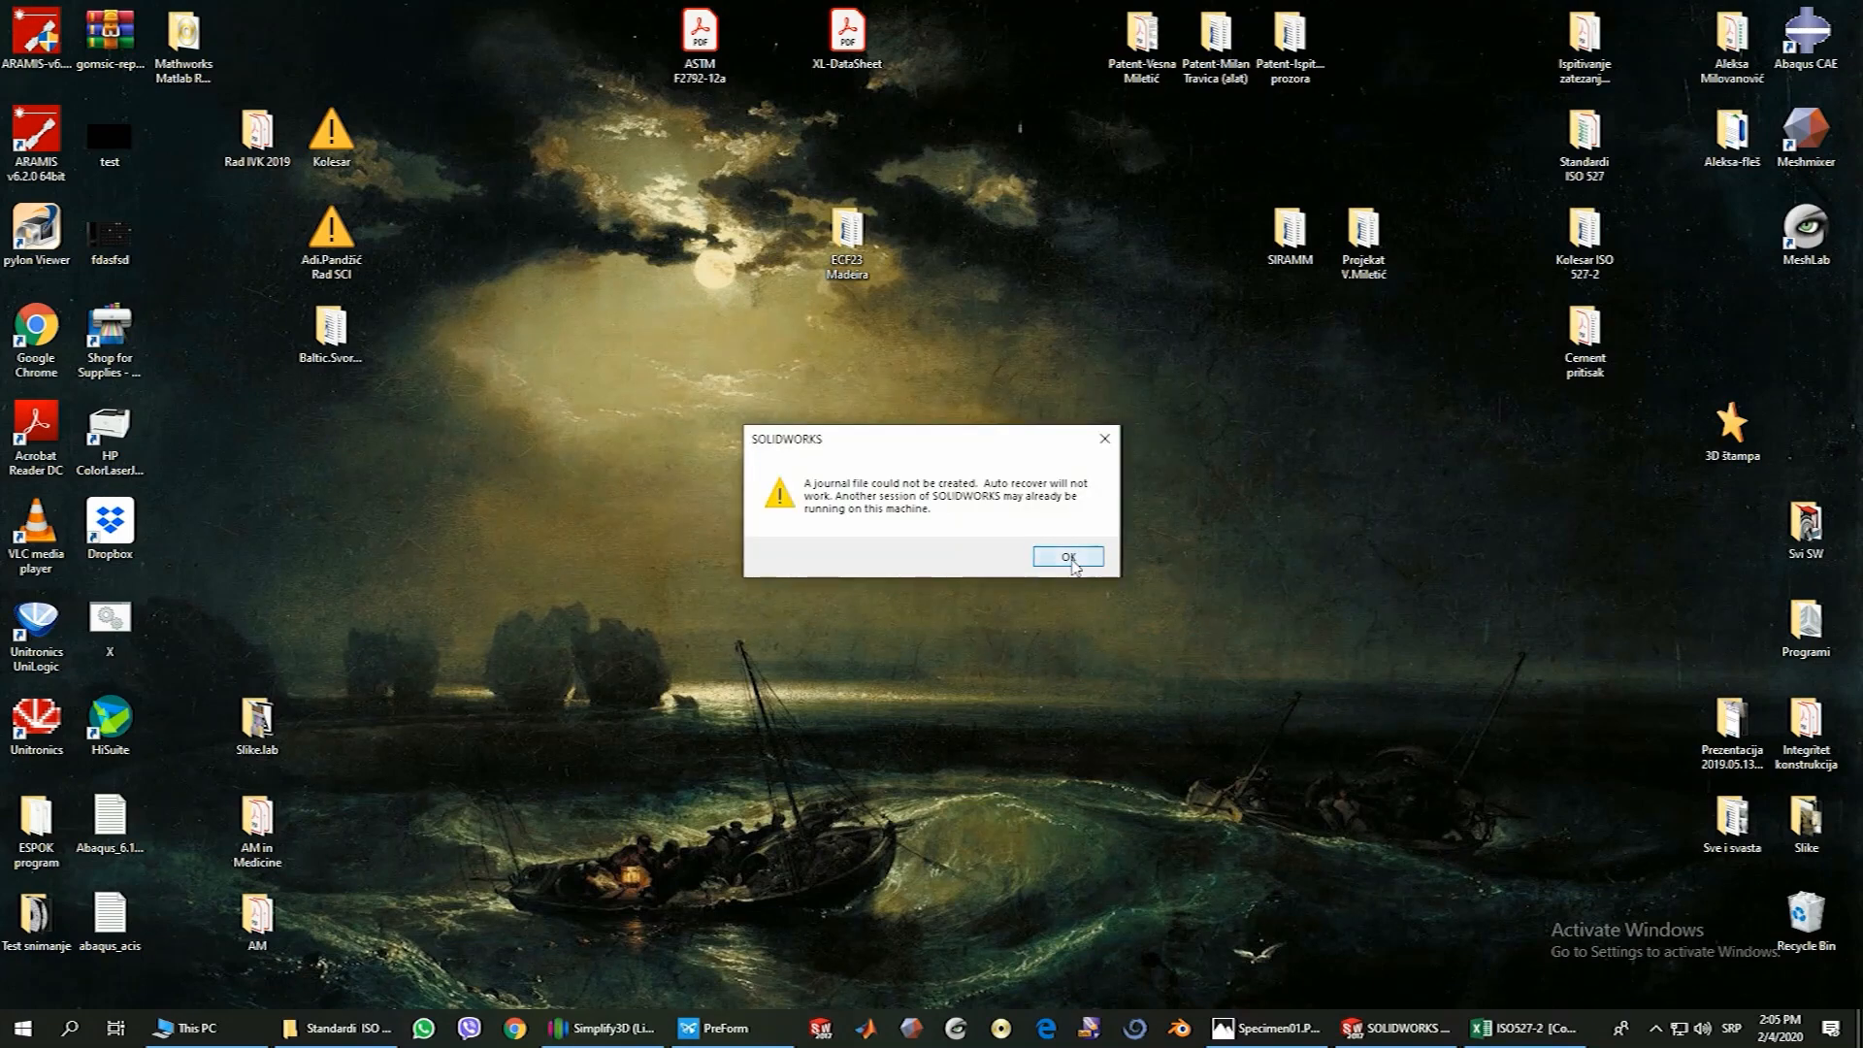
pyautogui.click(1072, 557)
pyautogui.click(1369, 1024)
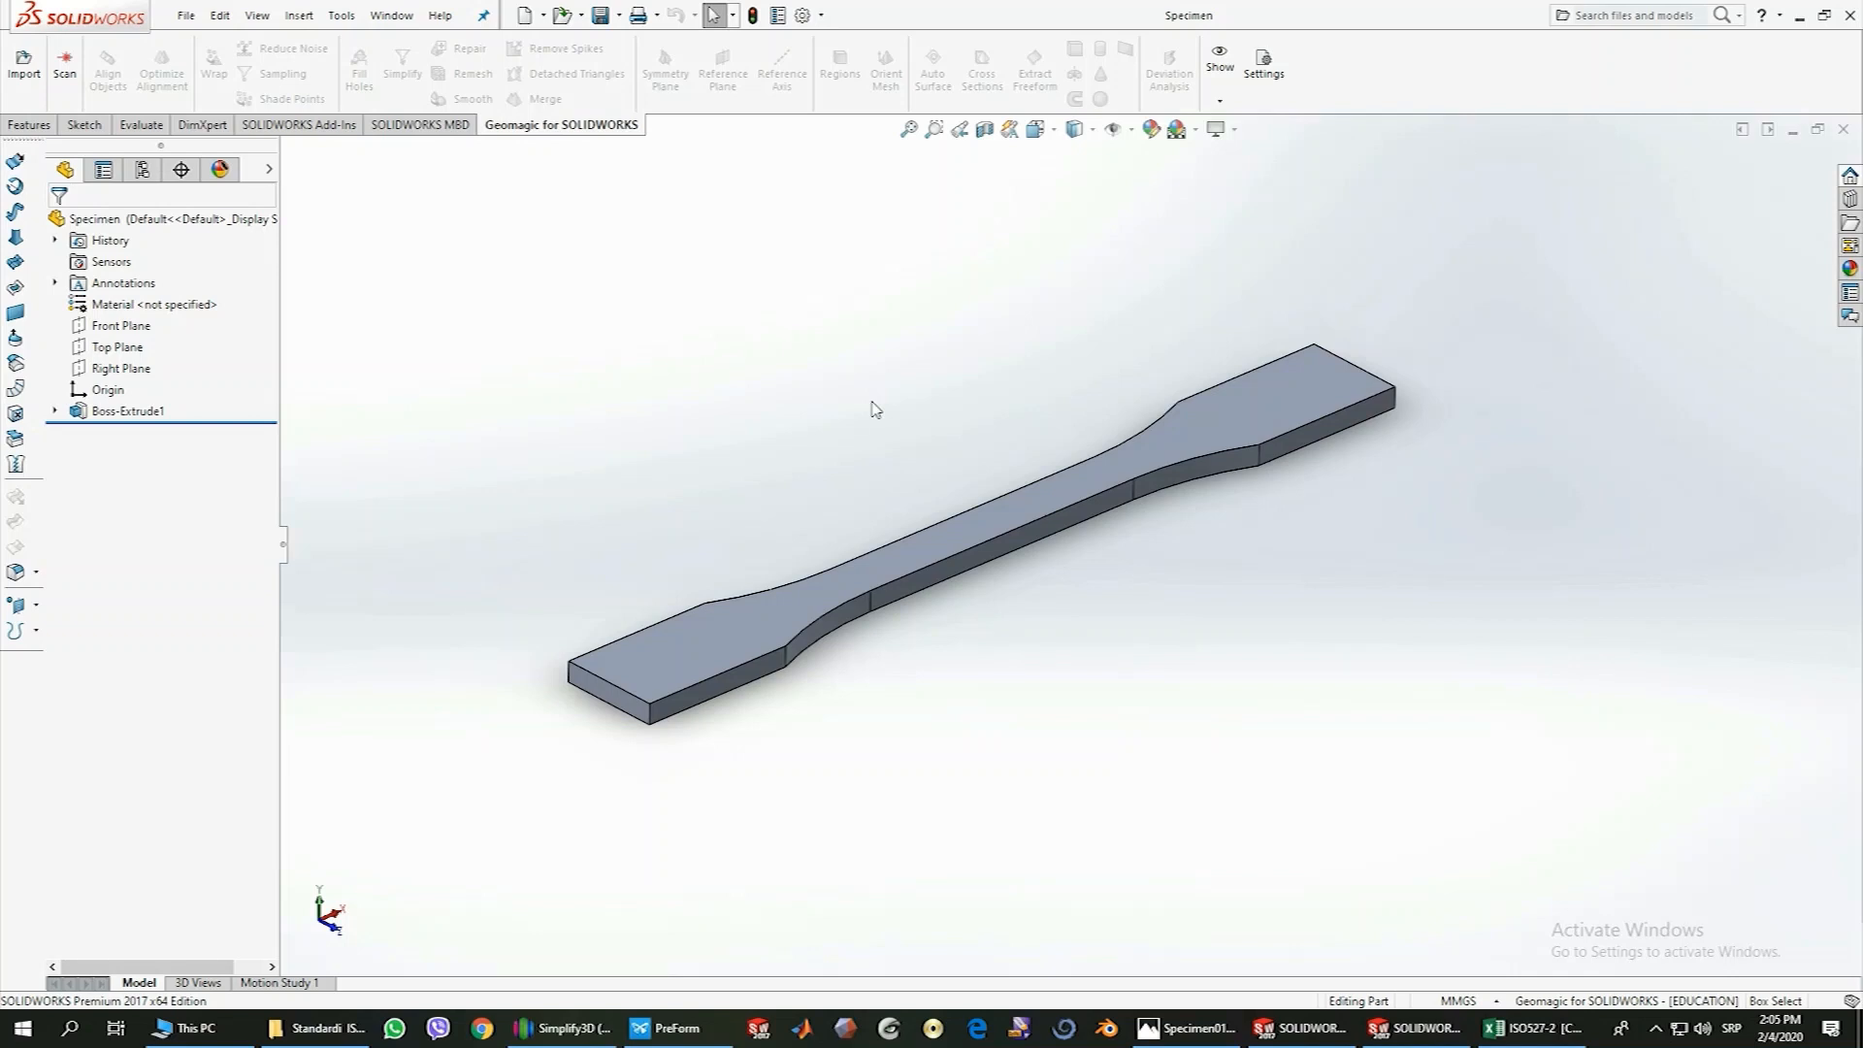
pyautogui.moveTo(940, 366)
pyautogui.mouseDown(button='middle')
pyautogui.moveTo(960, 408)
pyautogui.moveTo(878, 341)
pyautogui.moveTo(969, 428)
pyautogui.moveTo(983, 353)
pyautogui.moveTo(1015, 395)
pyautogui.moveTo(945, 349)
pyautogui.moveTo(962, 421)
pyautogui.moveTo(919, 358)
pyautogui.moveTo(944, 395)
pyautogui.mouseUp(button='middle')
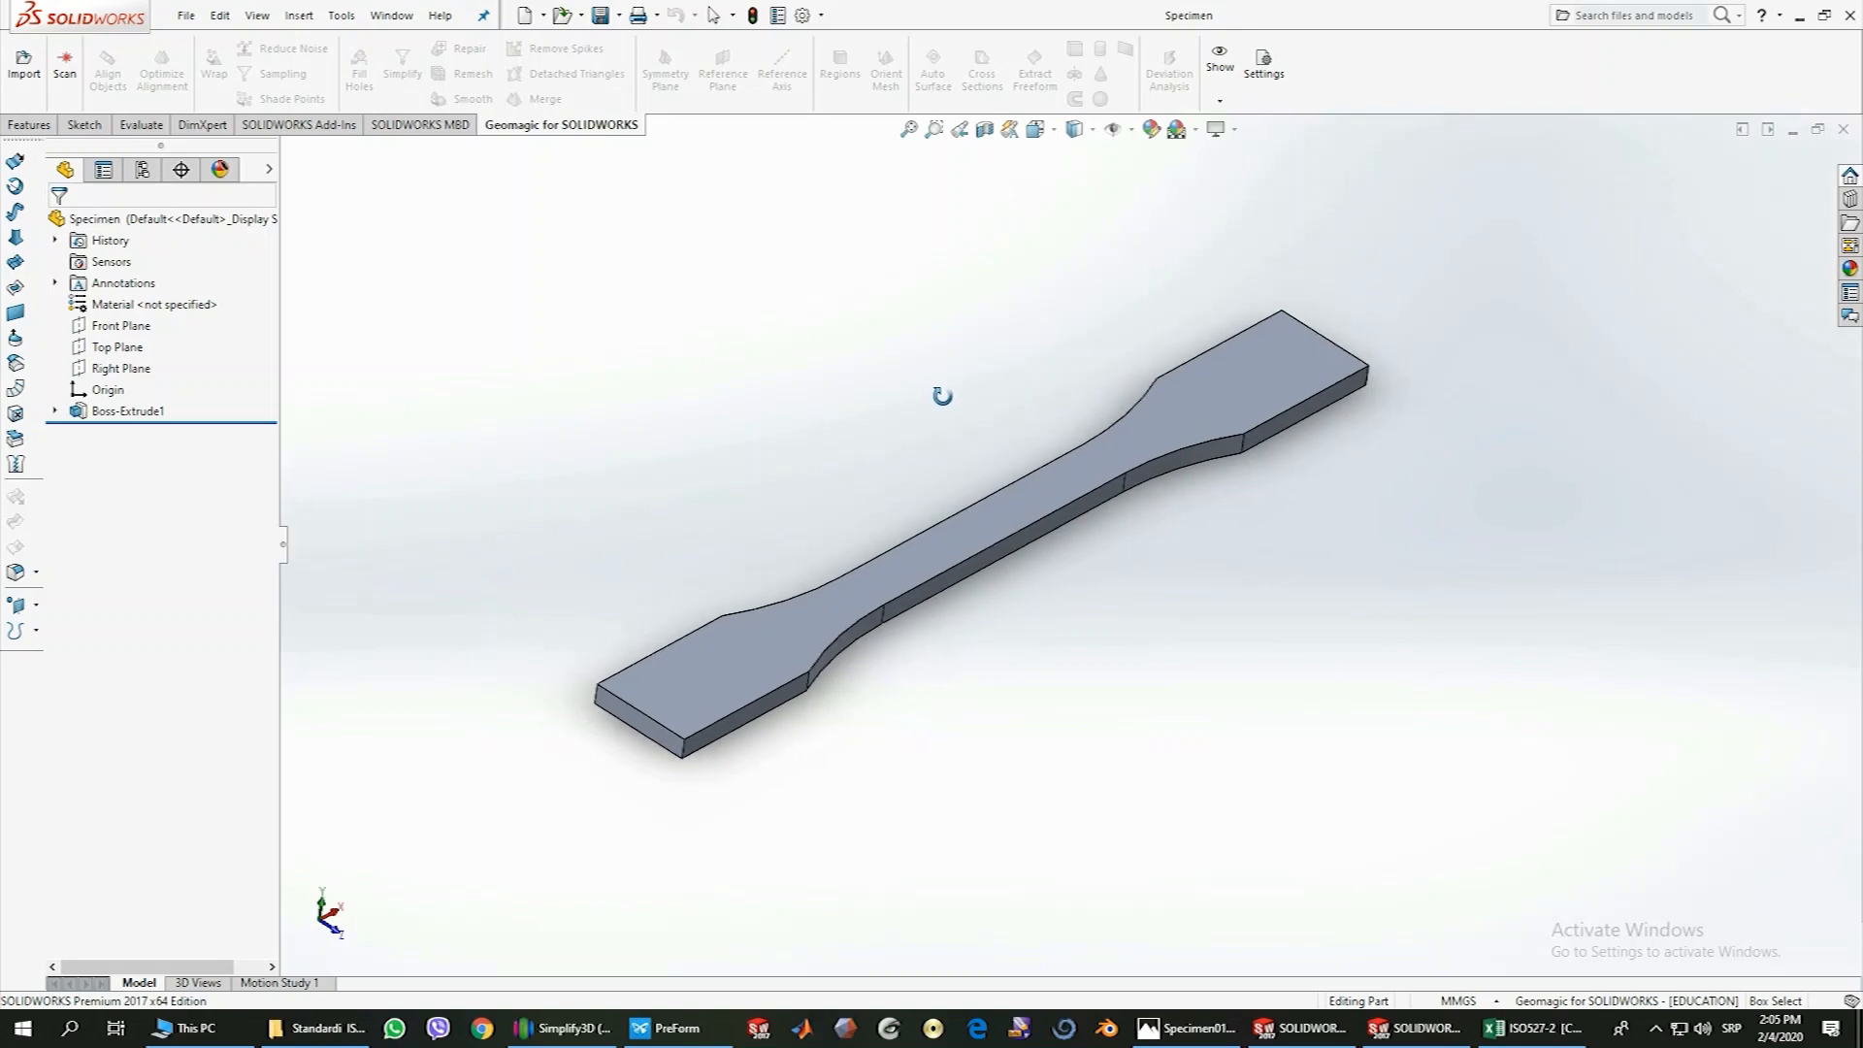
# Review the specimen's sketch dimensions in Specimen01.PNG and the extrusion settings in Specimen02.PNG, then close the image viewer
pyautogui.click(1201, 1034)
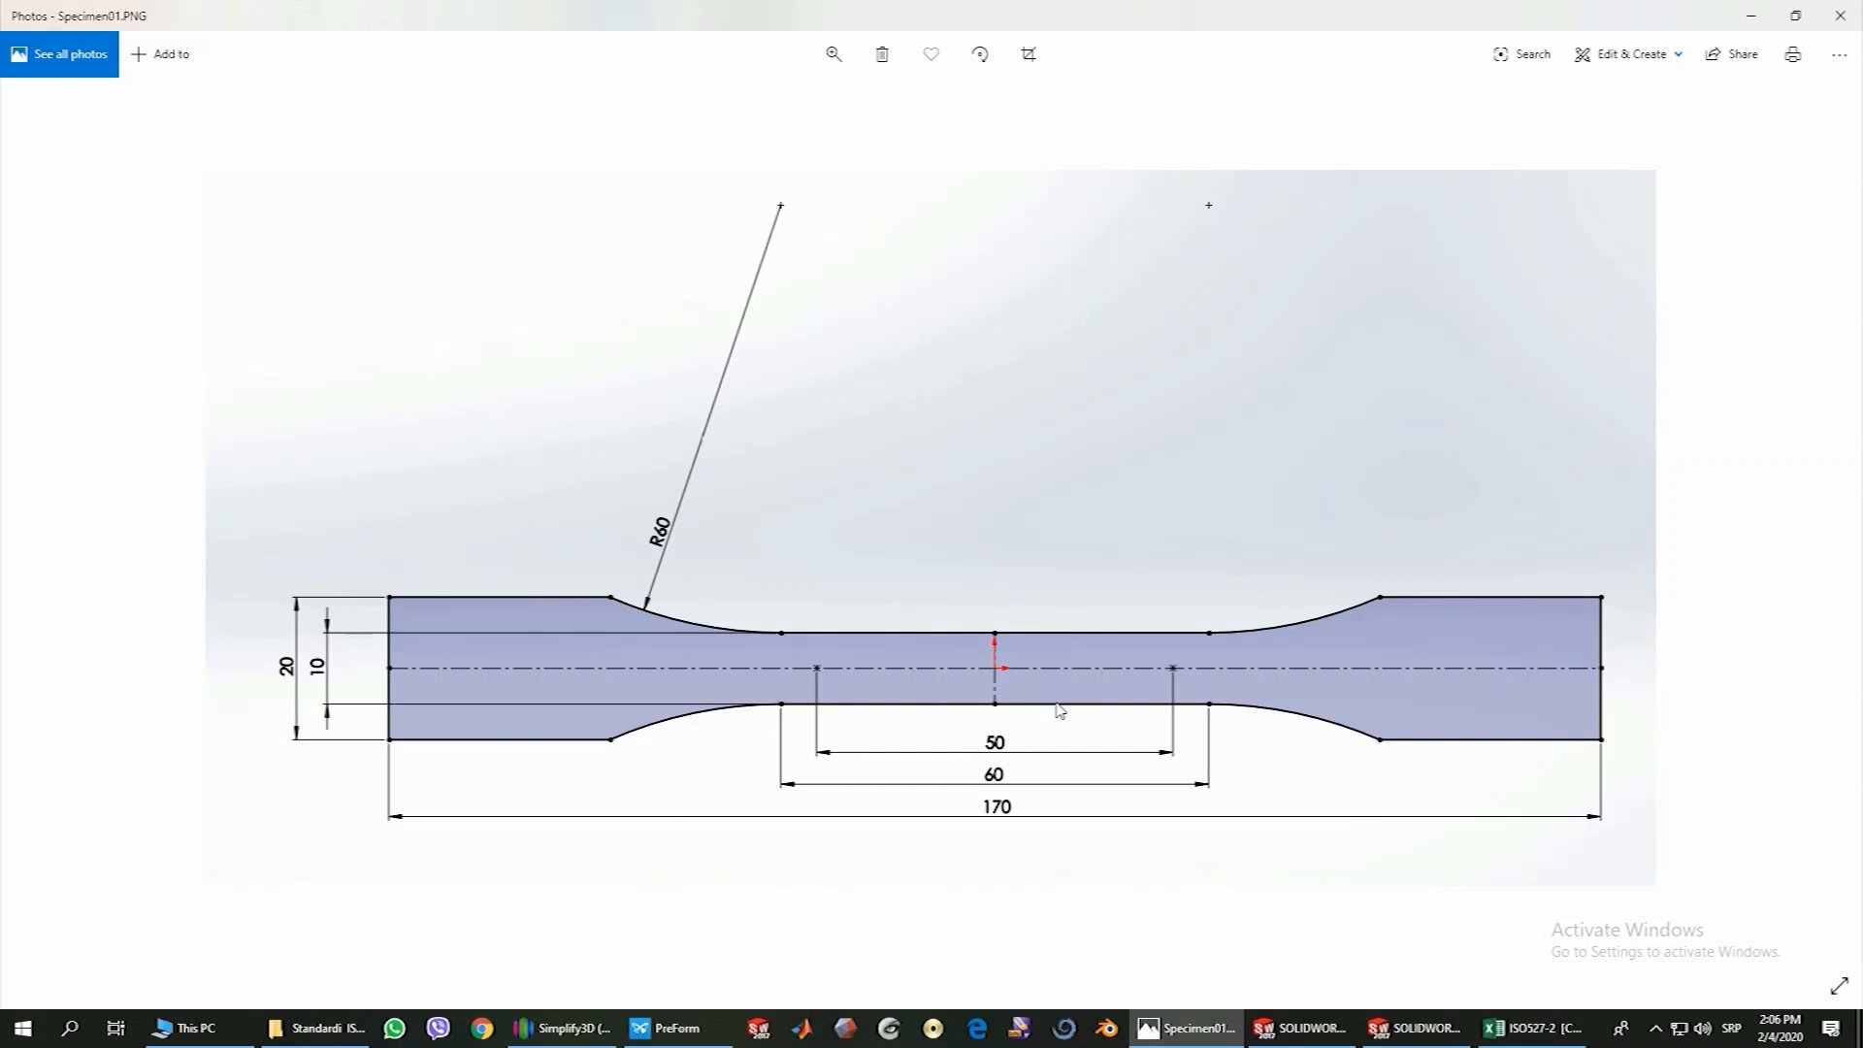
pyautogui.press('Right')
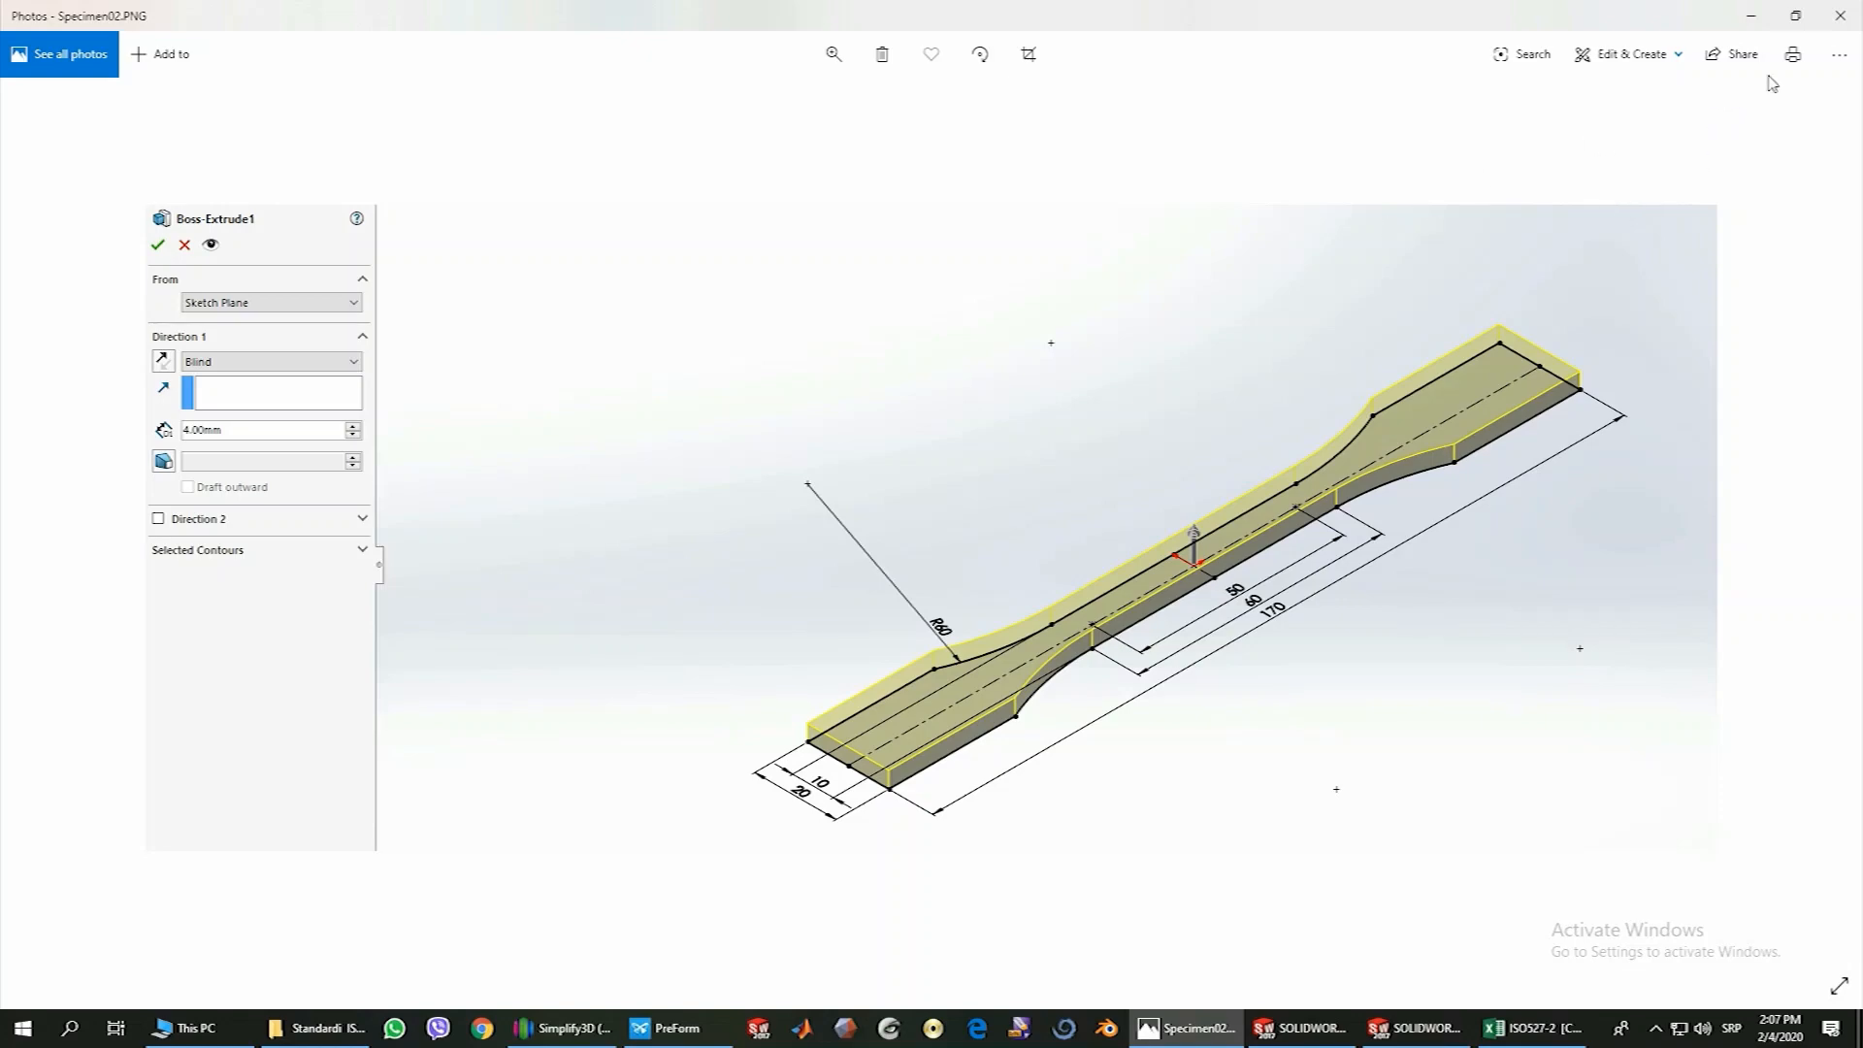
pyautogui.click(1841, 17)
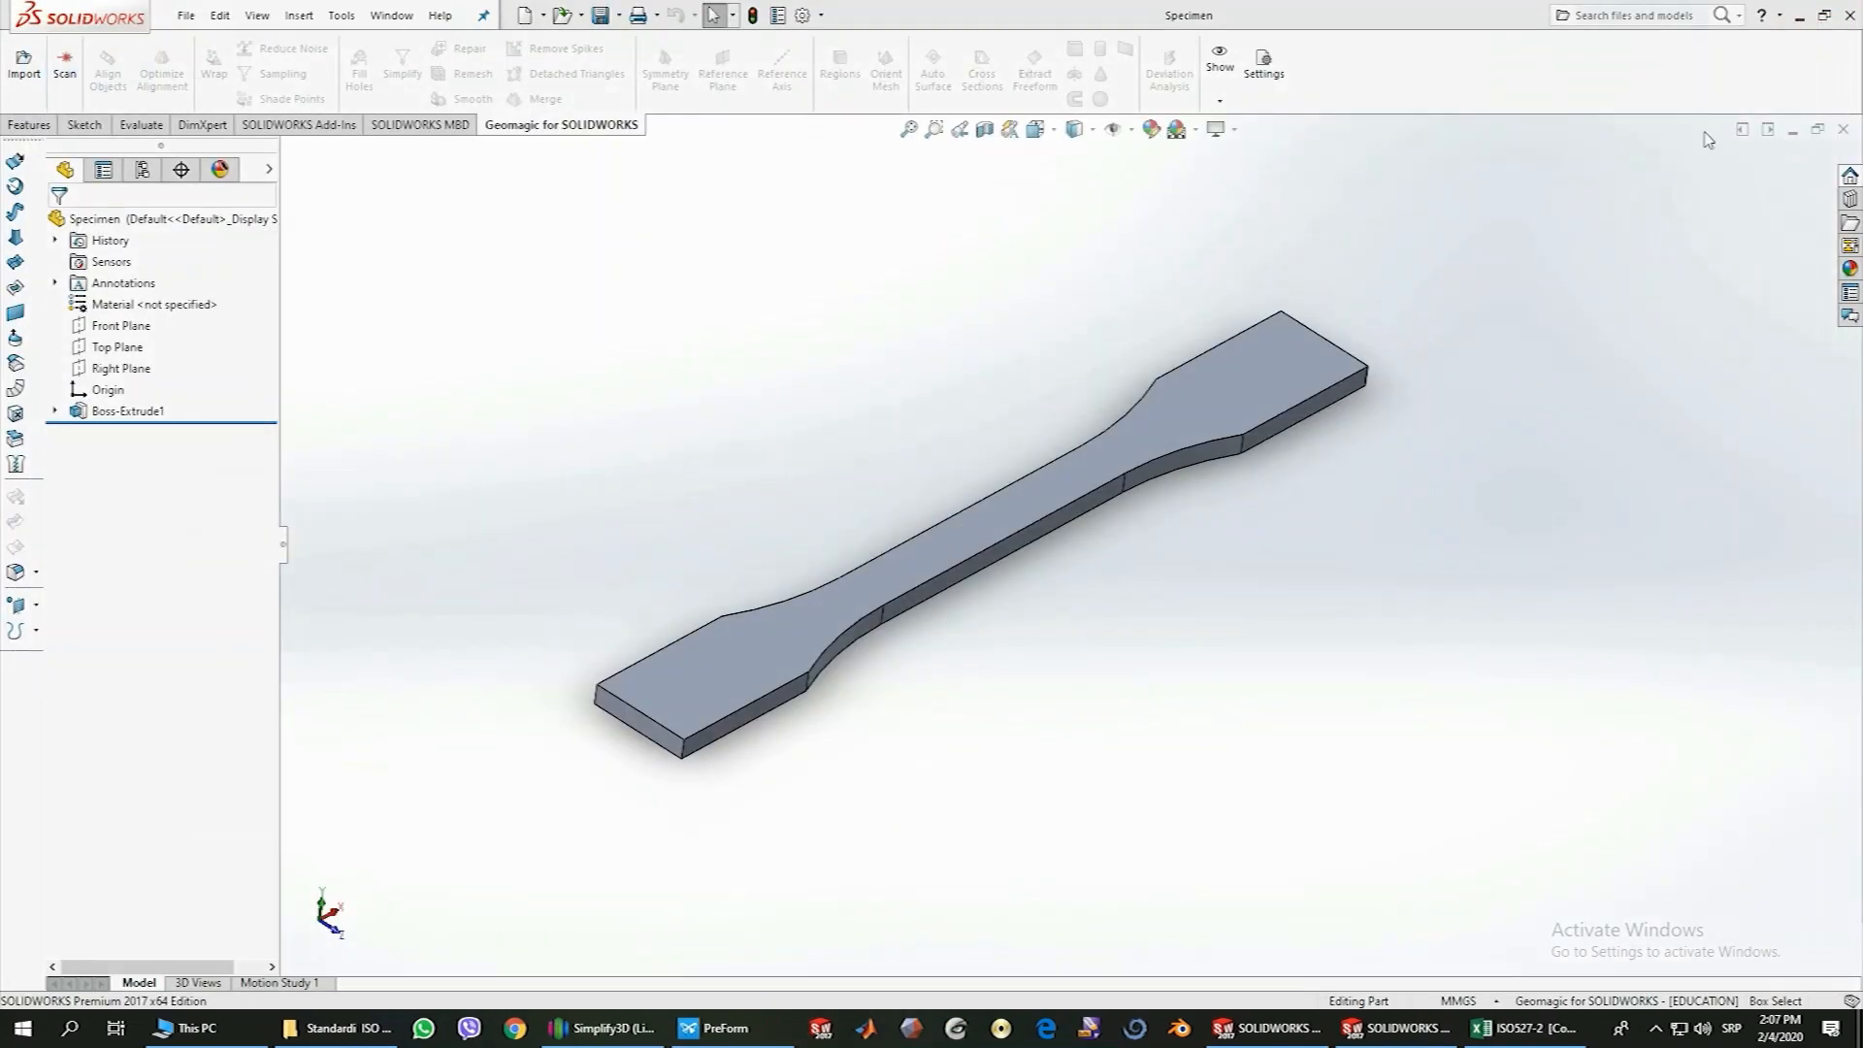
# Set up a copy of the part for saving as an STL file named "Specimen ISO 527-2"
pyautogui.moveTo(1046, 644); pyautogui.dragTo(803, 457, button='middle')
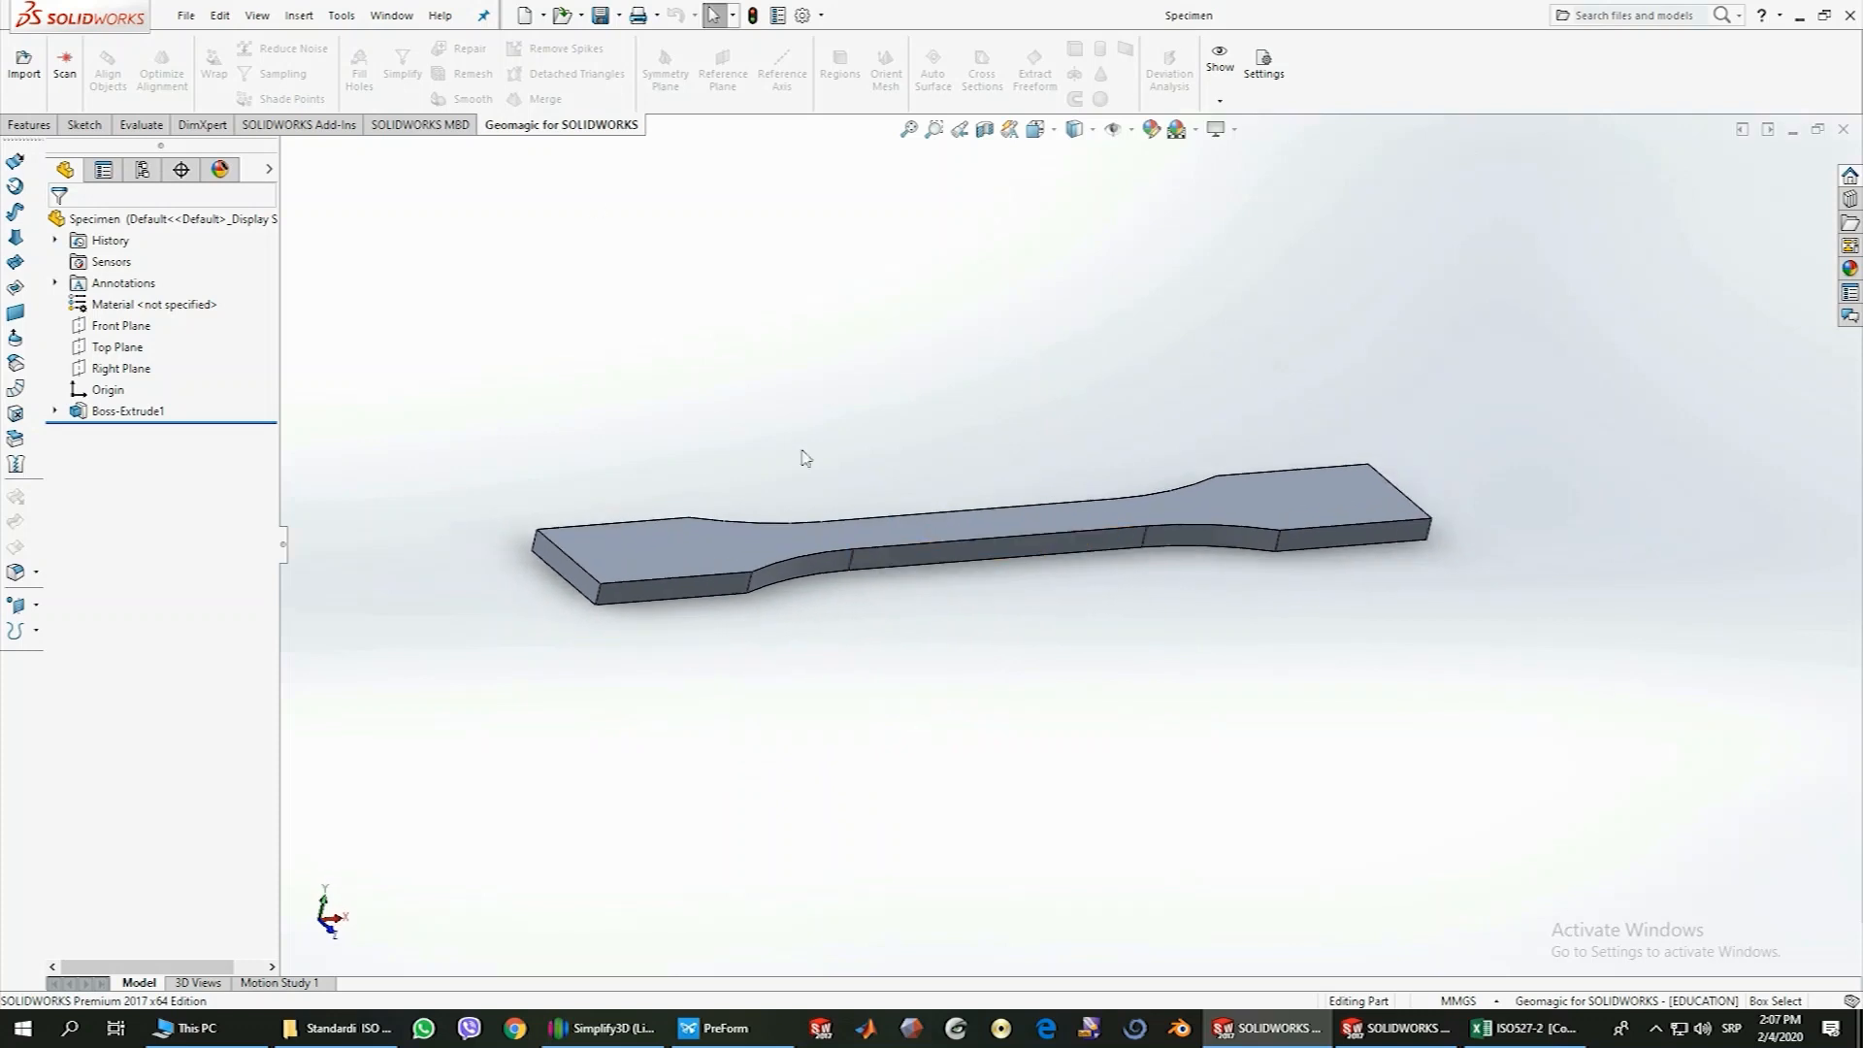
pyautogui.click(185, 17)
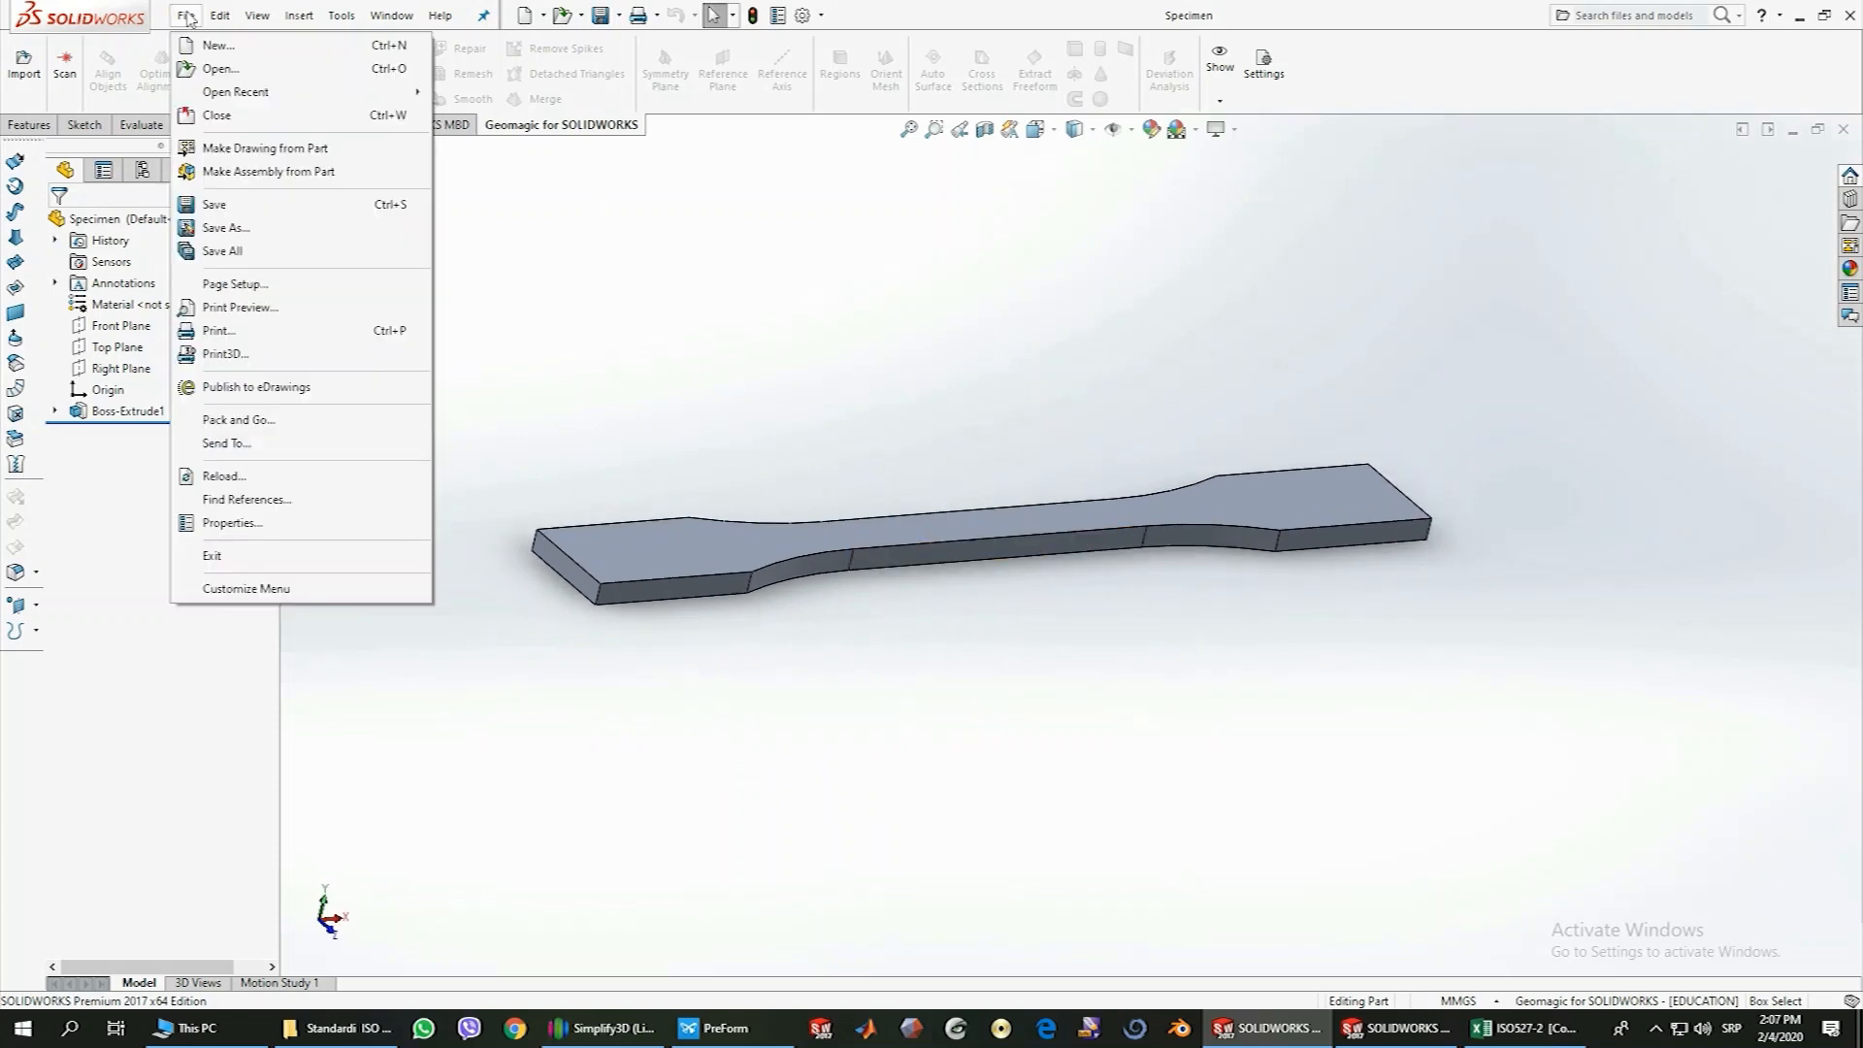
pyautogui.click(218, 231)
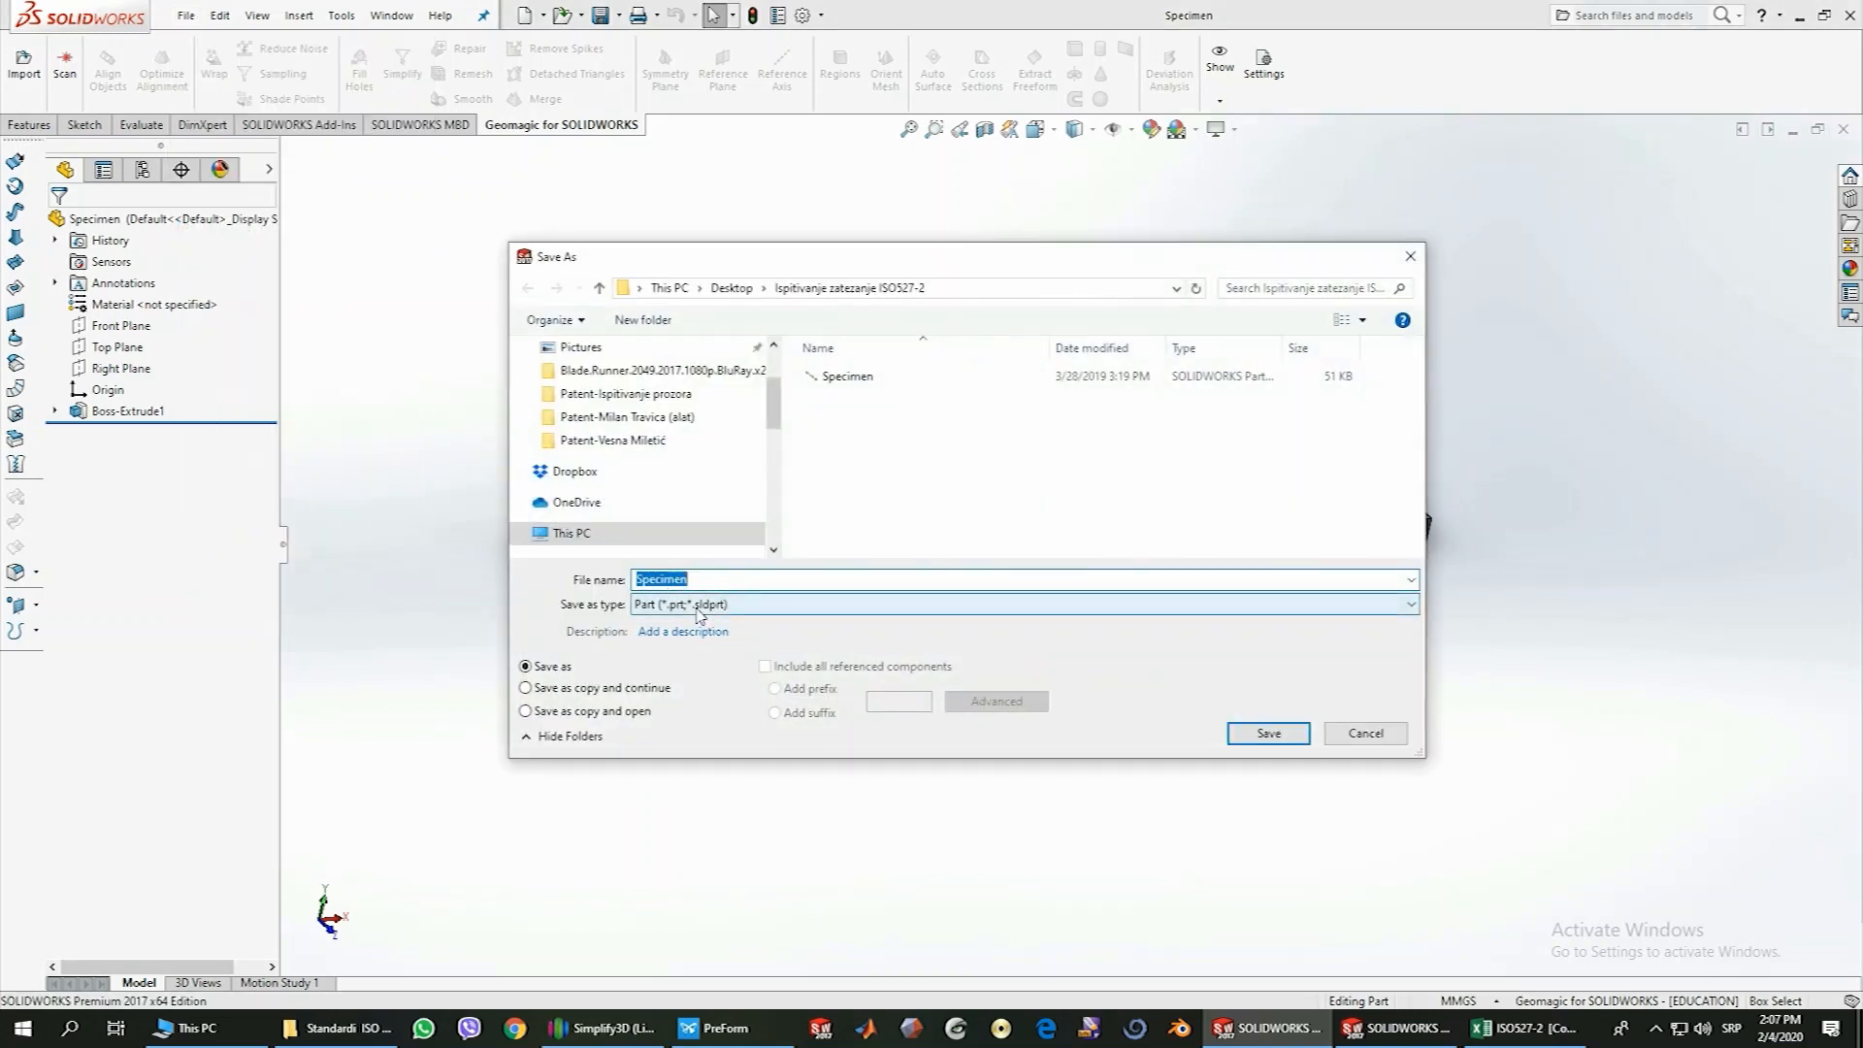
pyautogui.click(707, 582)
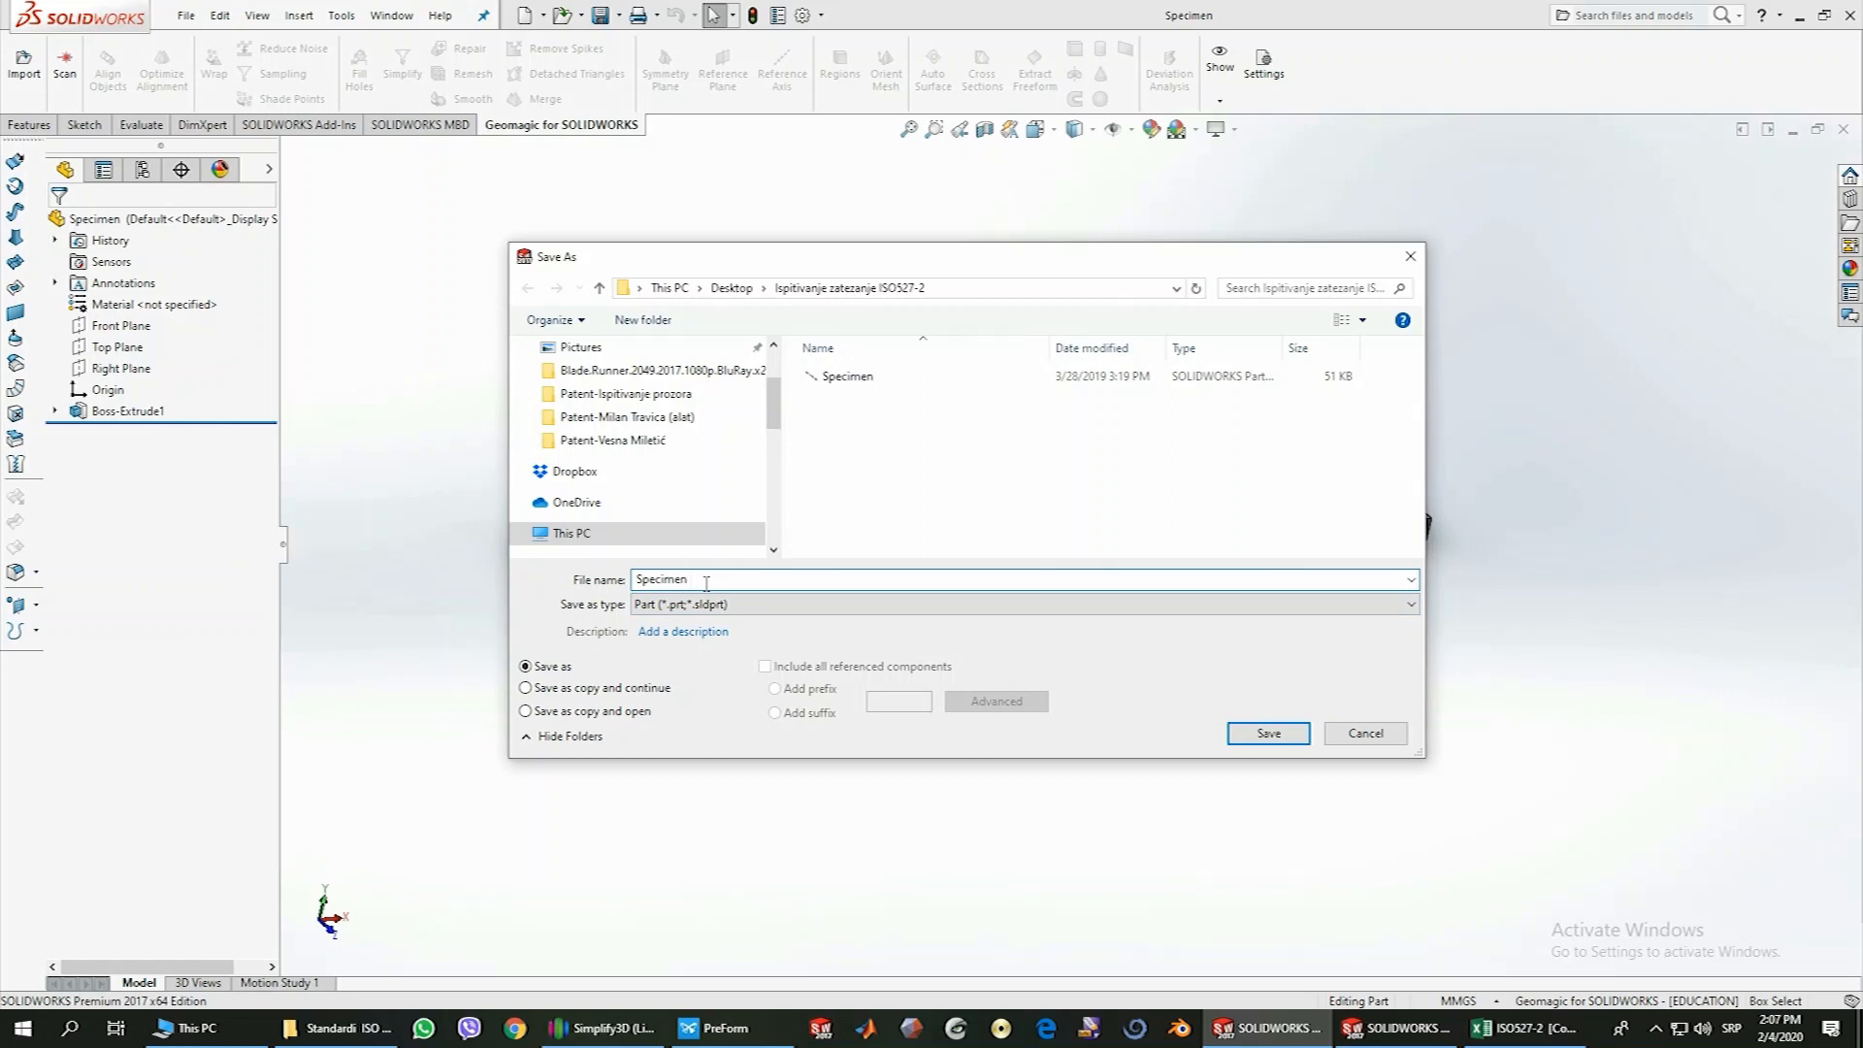
pyautogui.write('ISO 527-2')
pyautogui.click(676, 606)
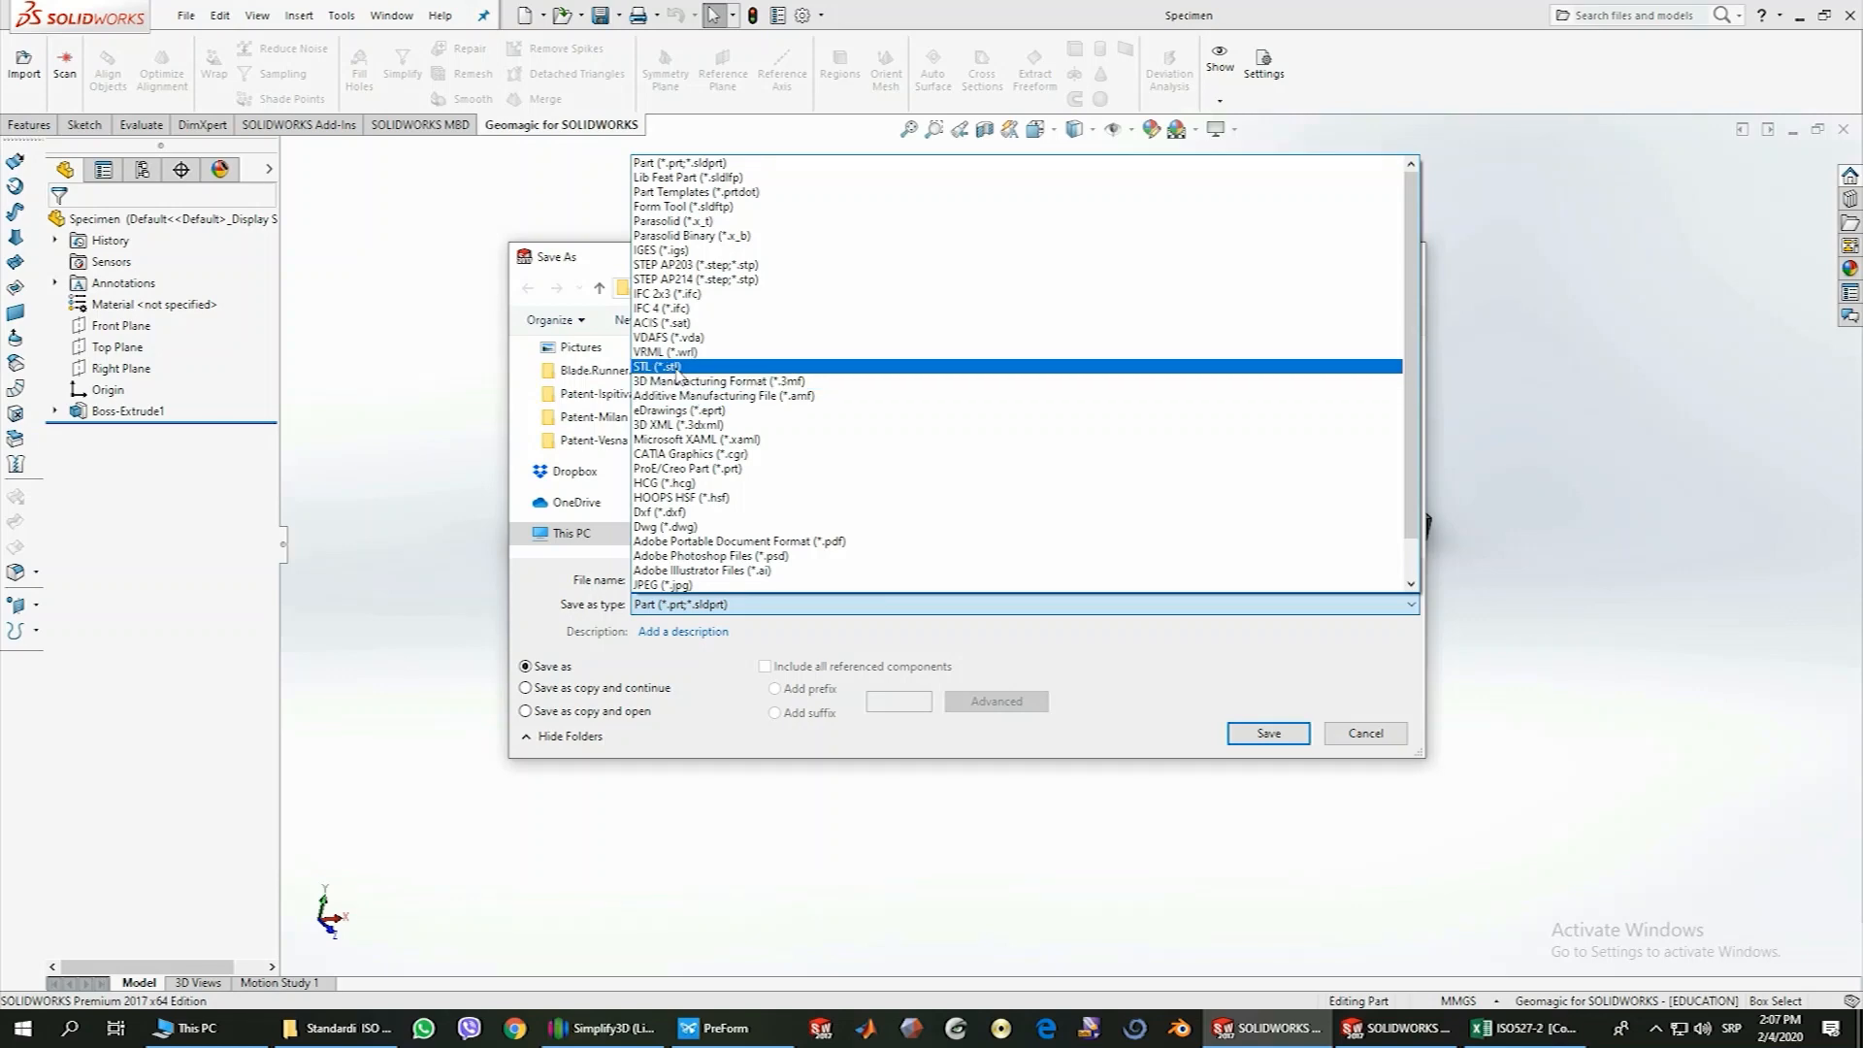
pyautogui.click(678, 368)
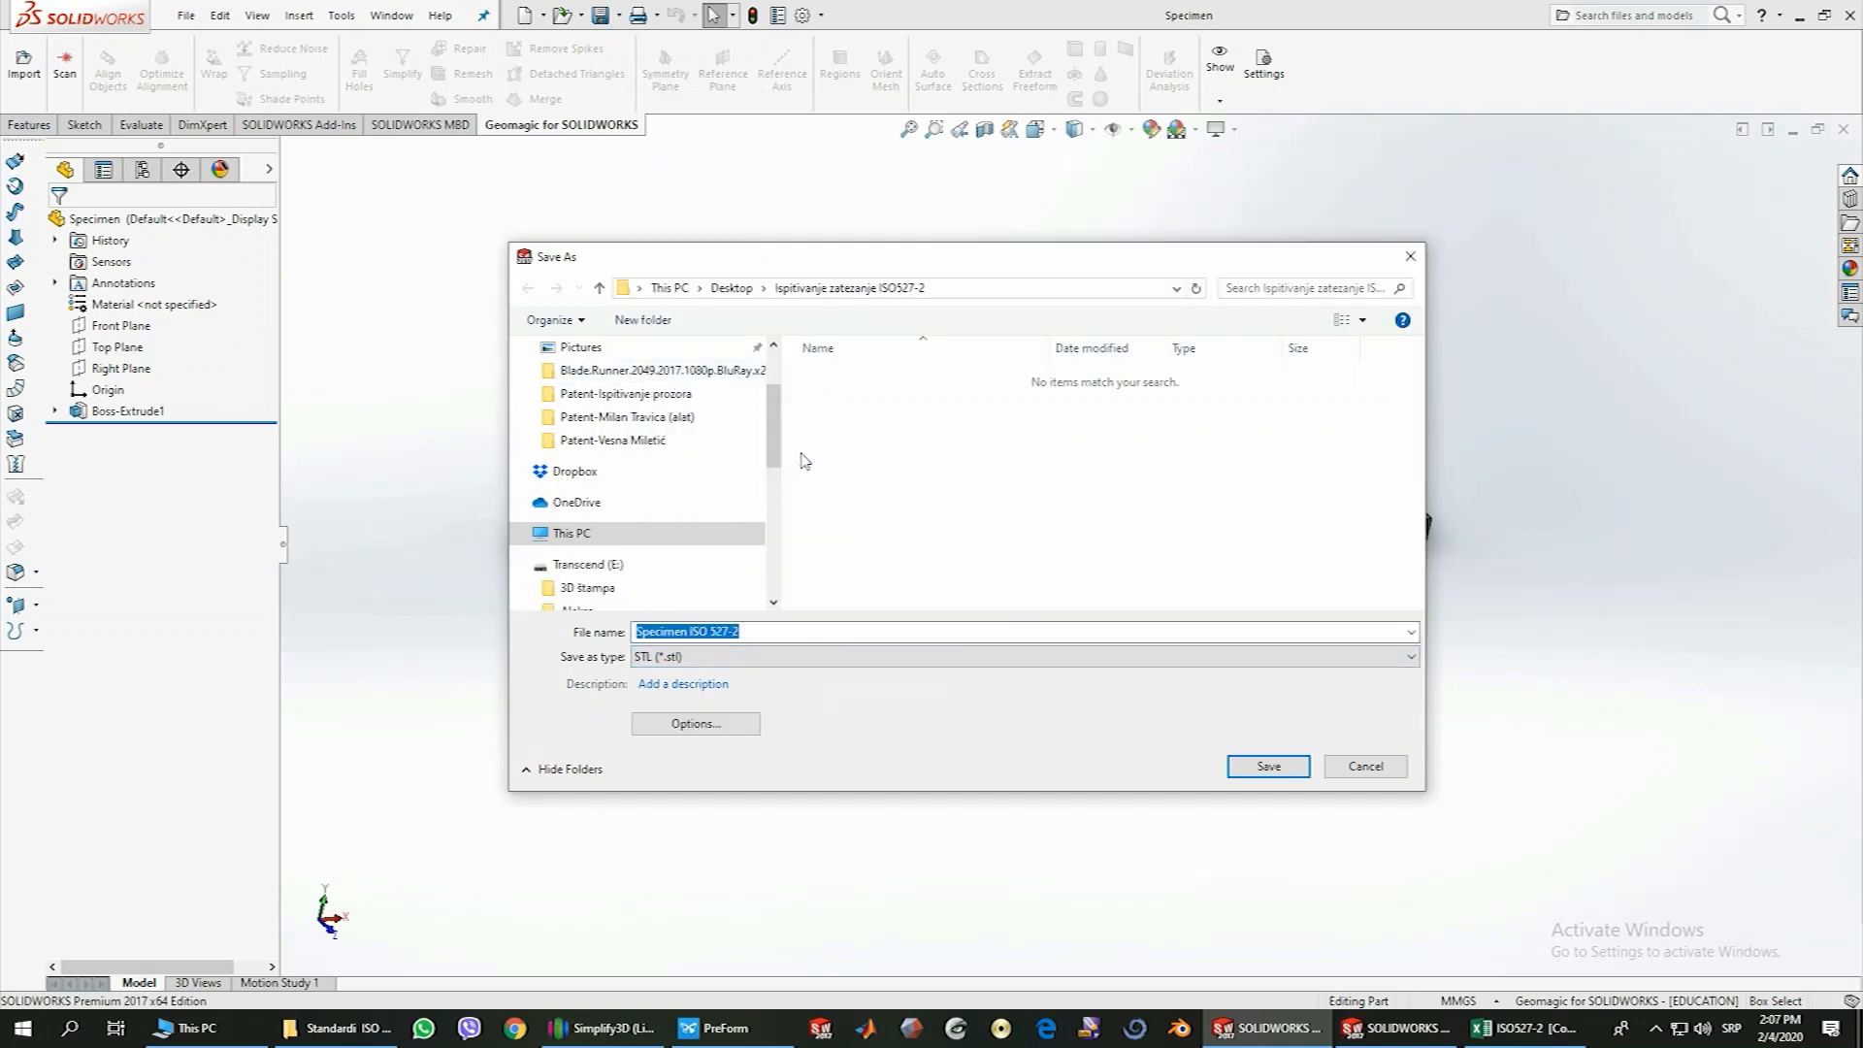
# Save the STL file to the Desktop and accept the triangle mesh export
pyautogui.scroll(2, 680, 418)
pyautogui.click(609, 393)
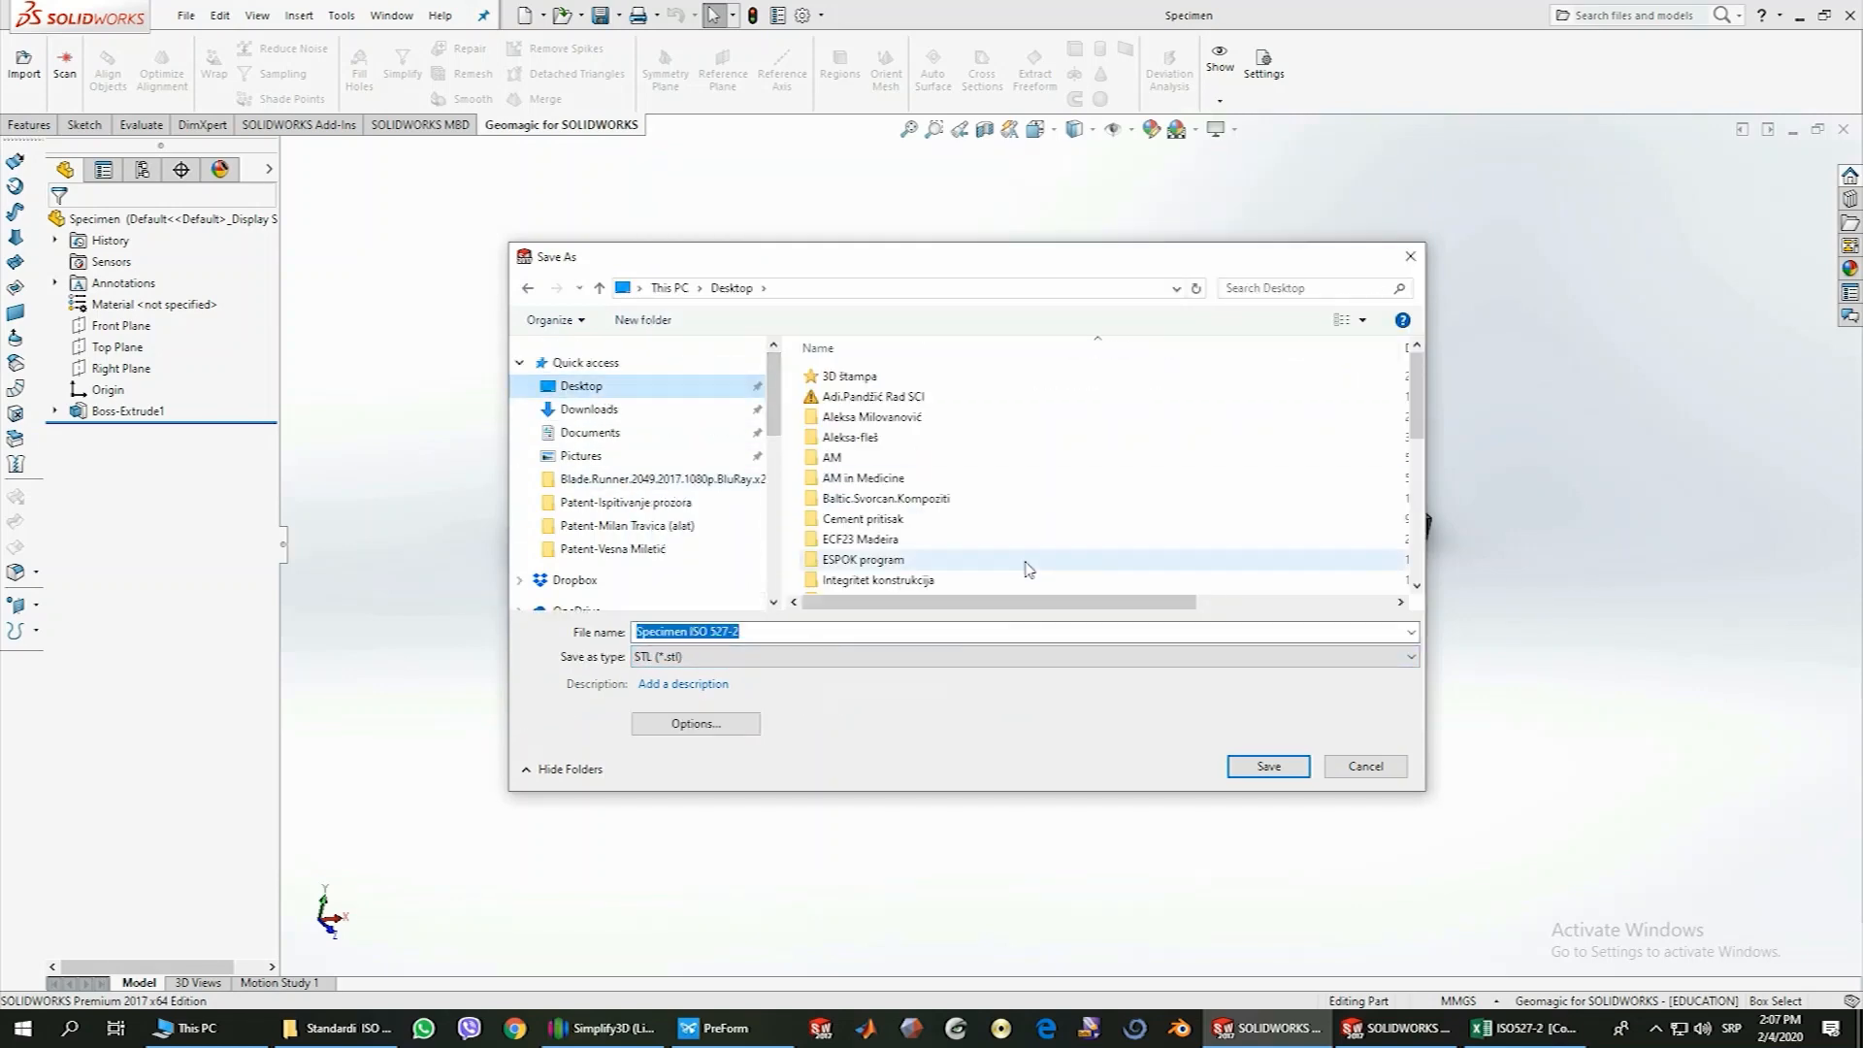
pyautogui.click(1269, 765)
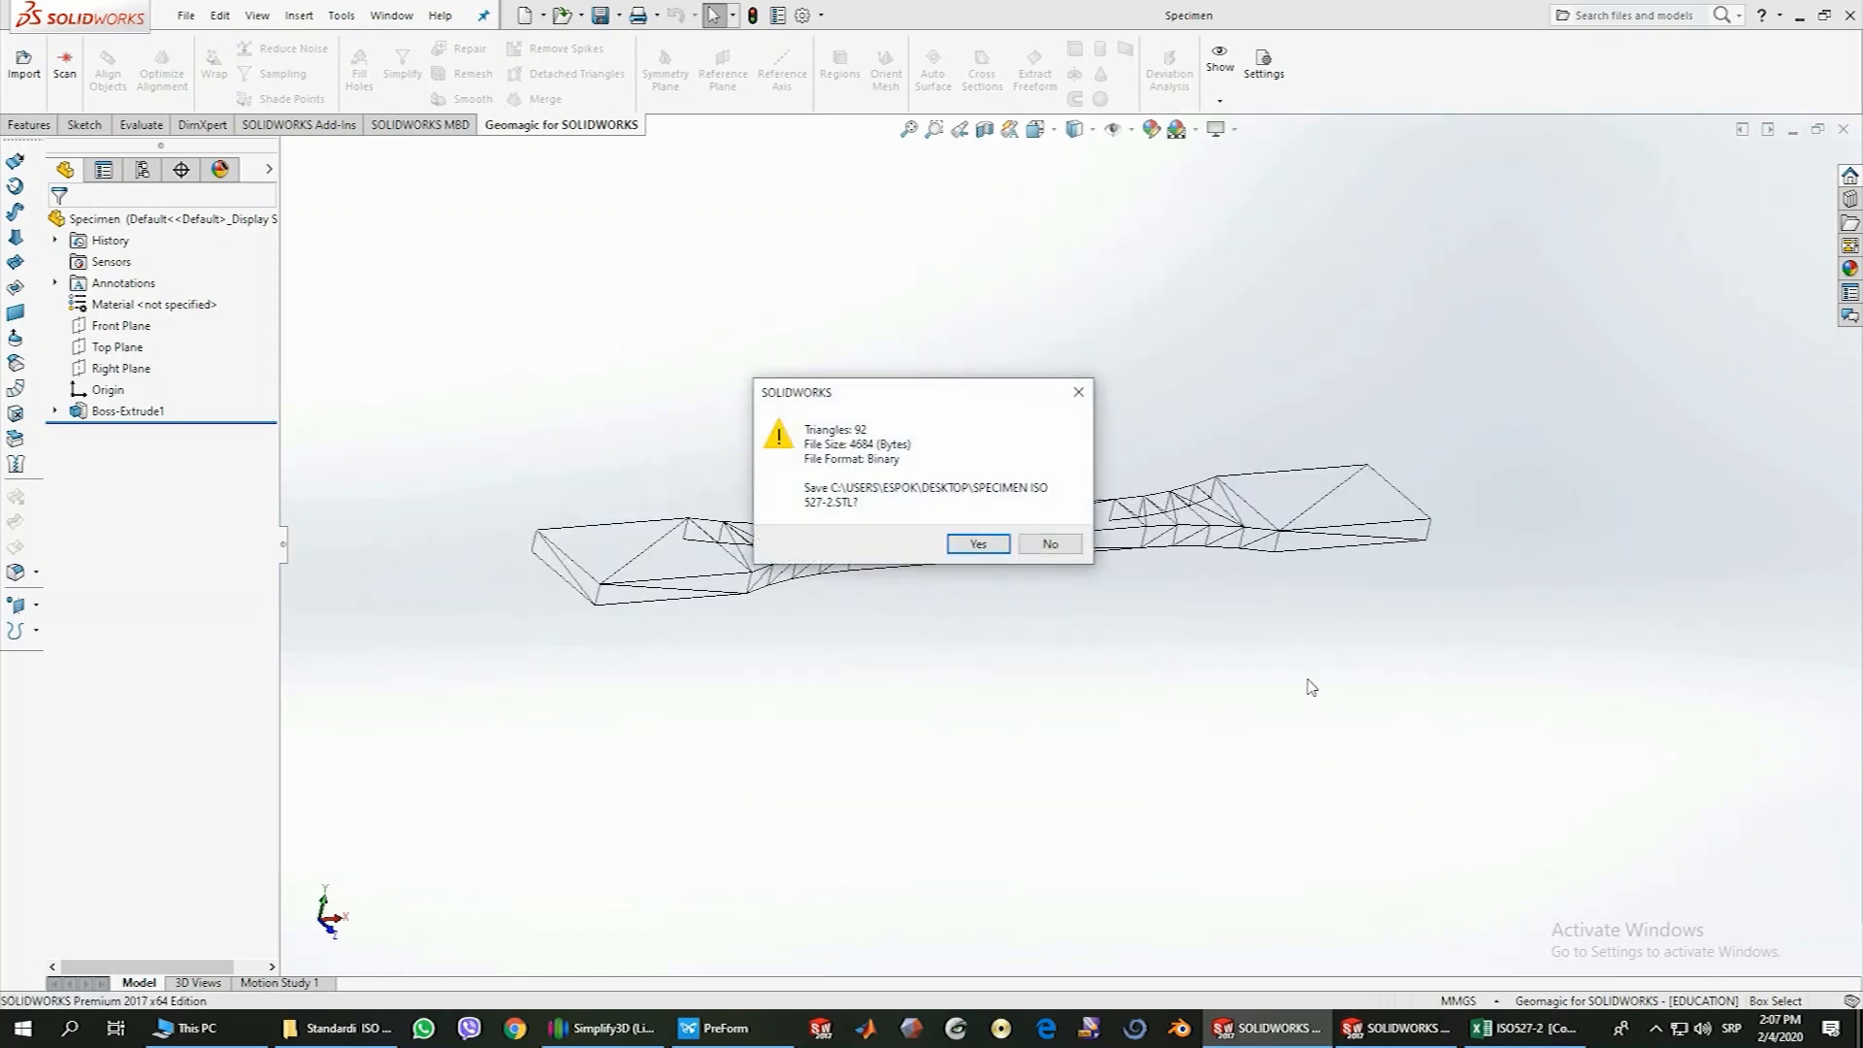
pyautogui.moveTo(923, 391); pyautogui.dragTo(1341, 609)
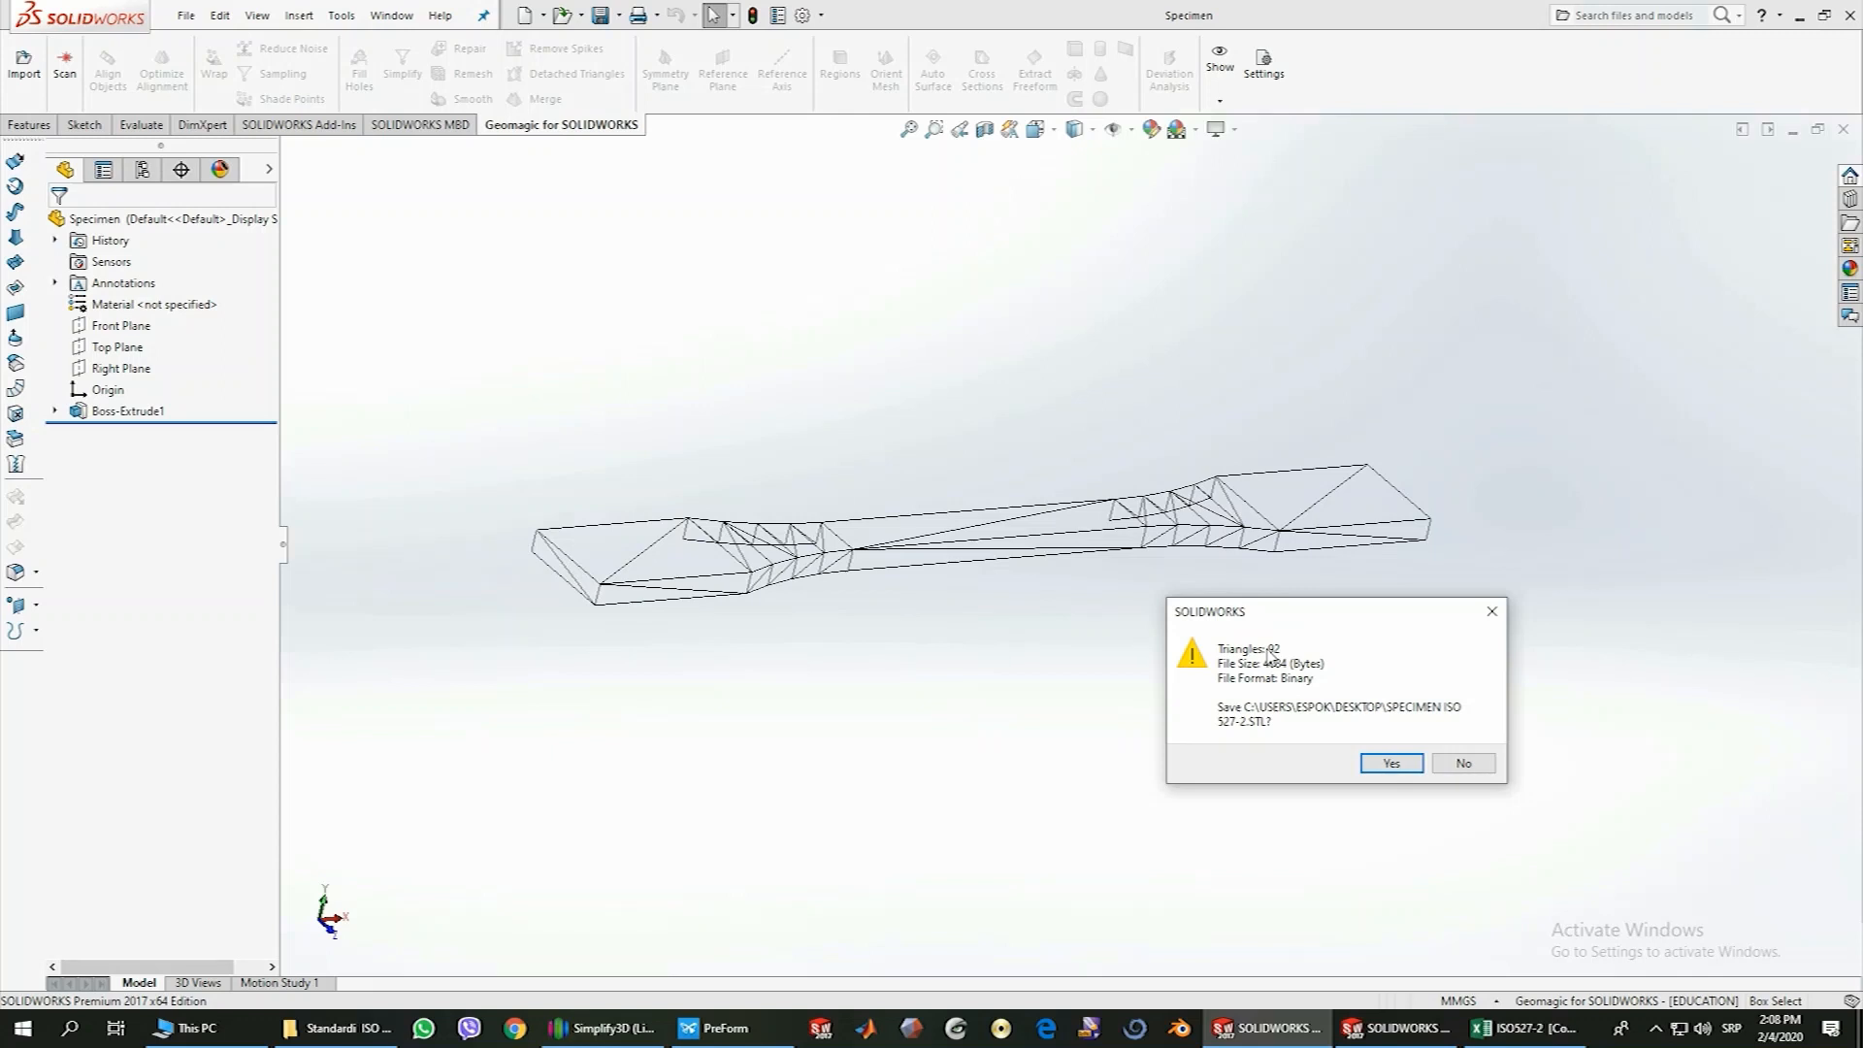
pyautogui.click(1397, 766)
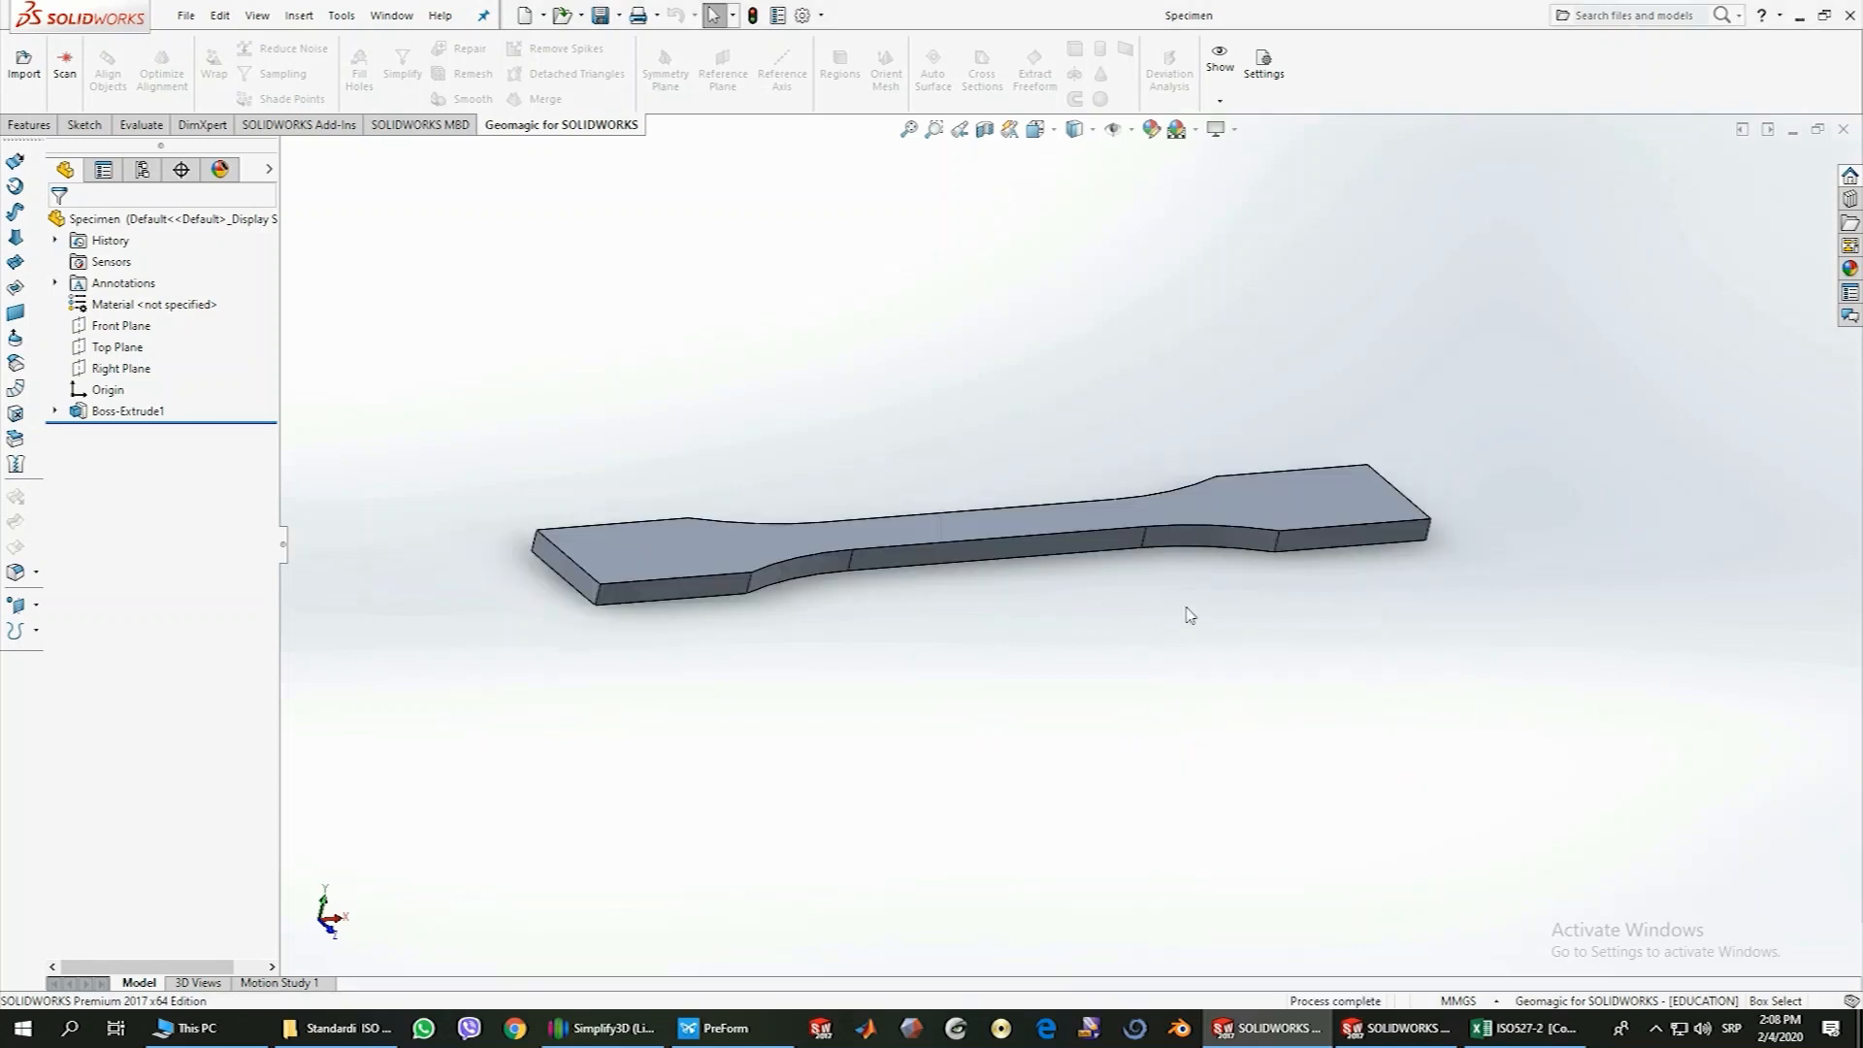
# Minimize both SOLIDWORKS windows and move the Specimen ISO 527-2 file to an empty area of the desktop
pyautogui.click(1800, 17)
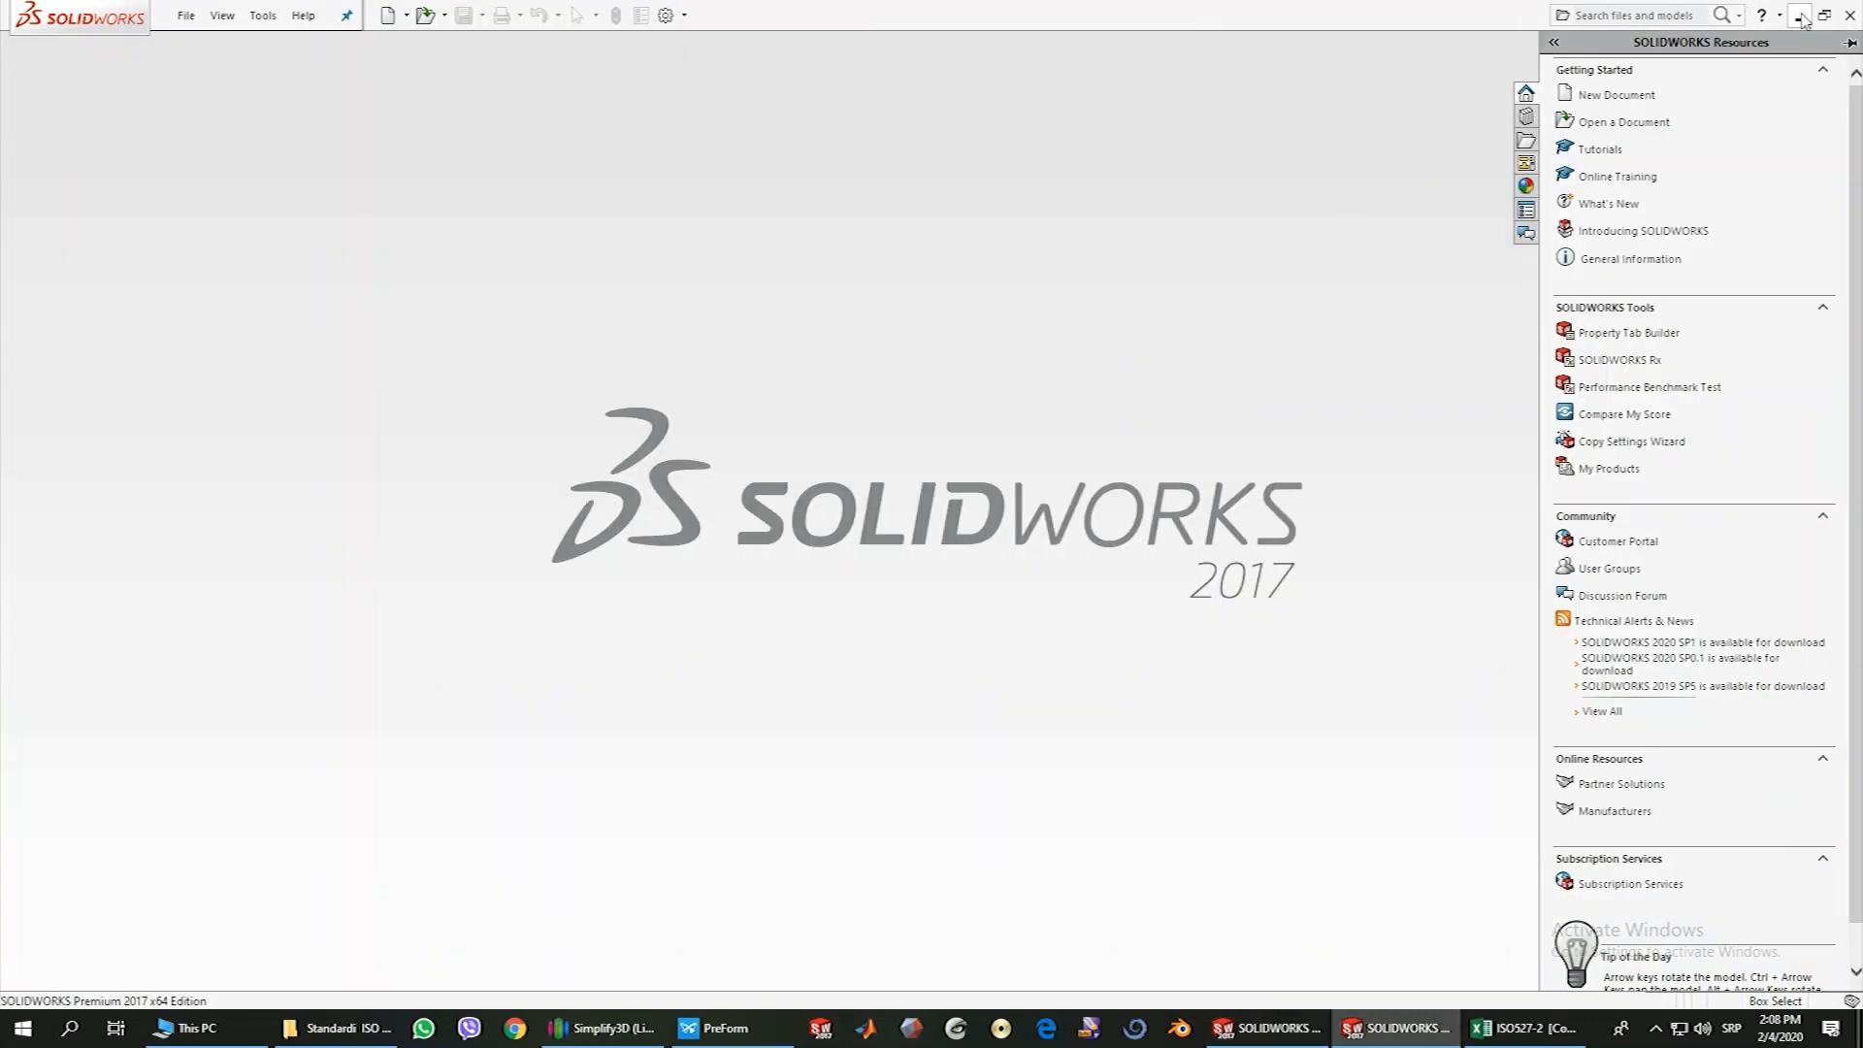
pyautogui.click(1800, 17)
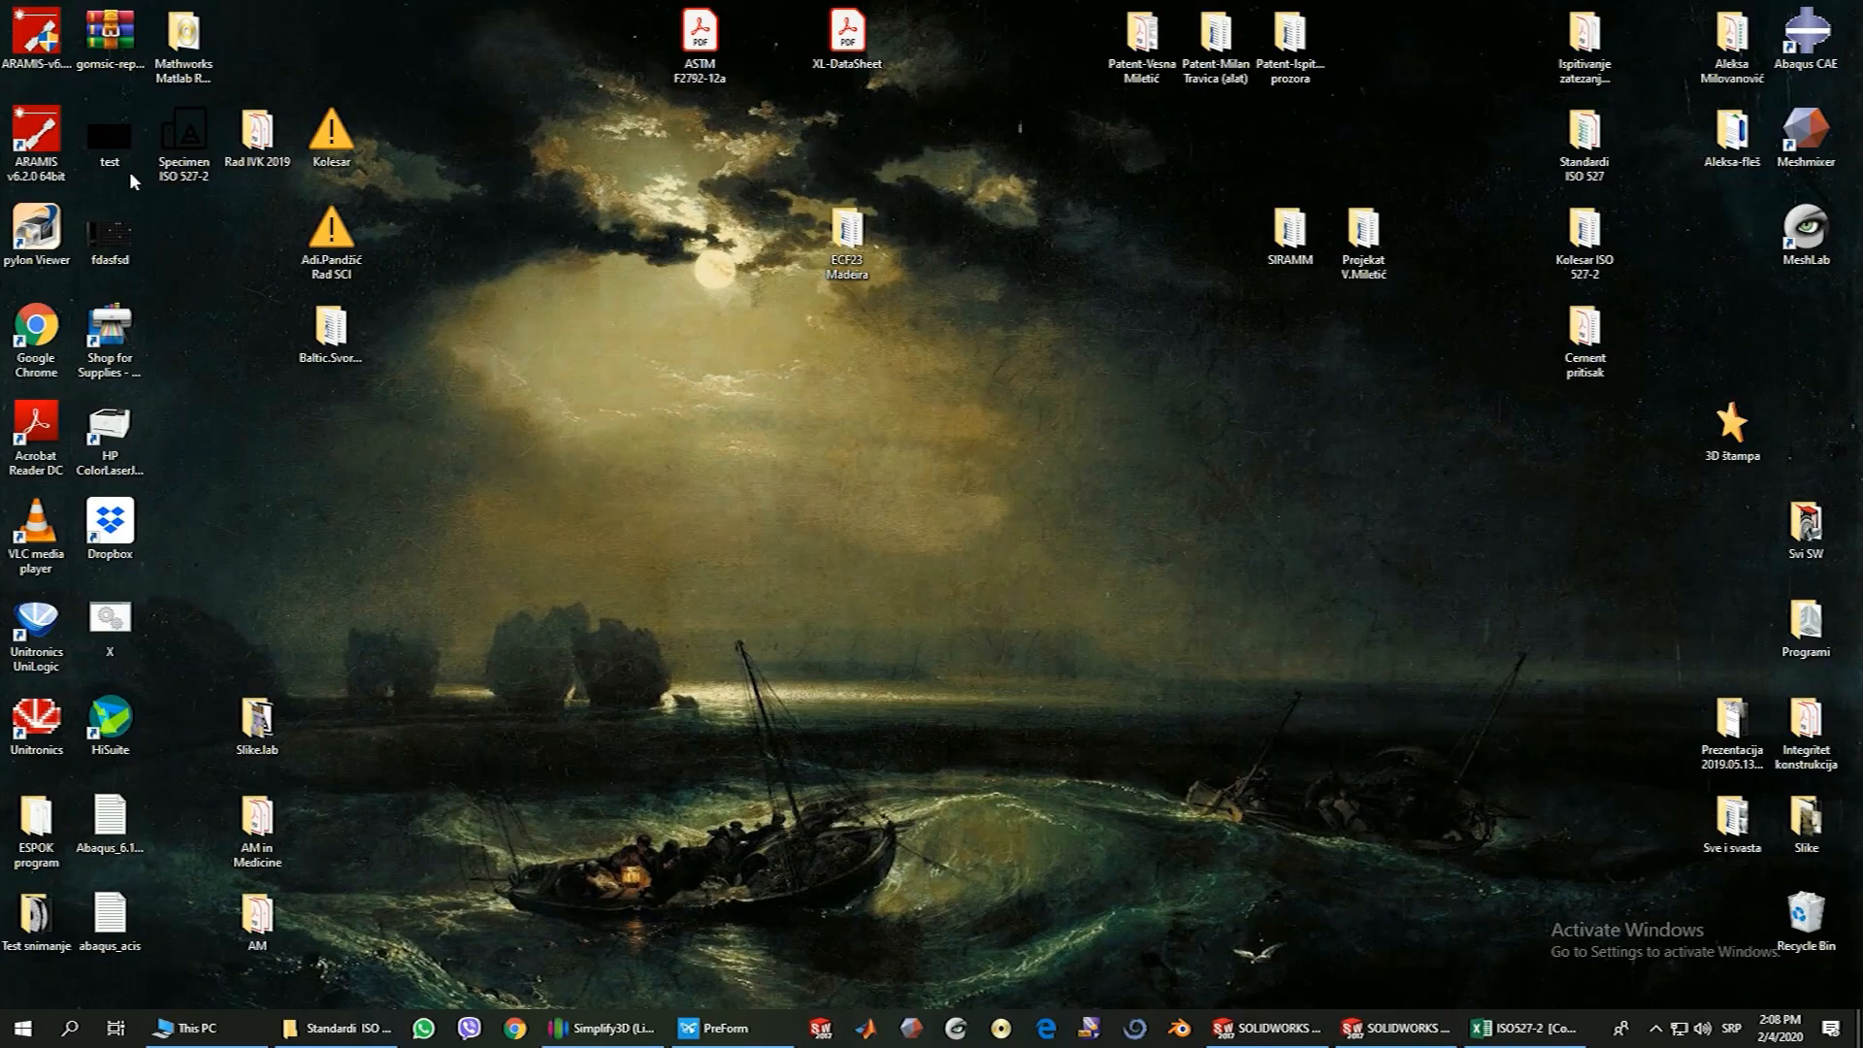
pyautogui.moveTo(191, 131); pyautogui.dragTo(708, 422)
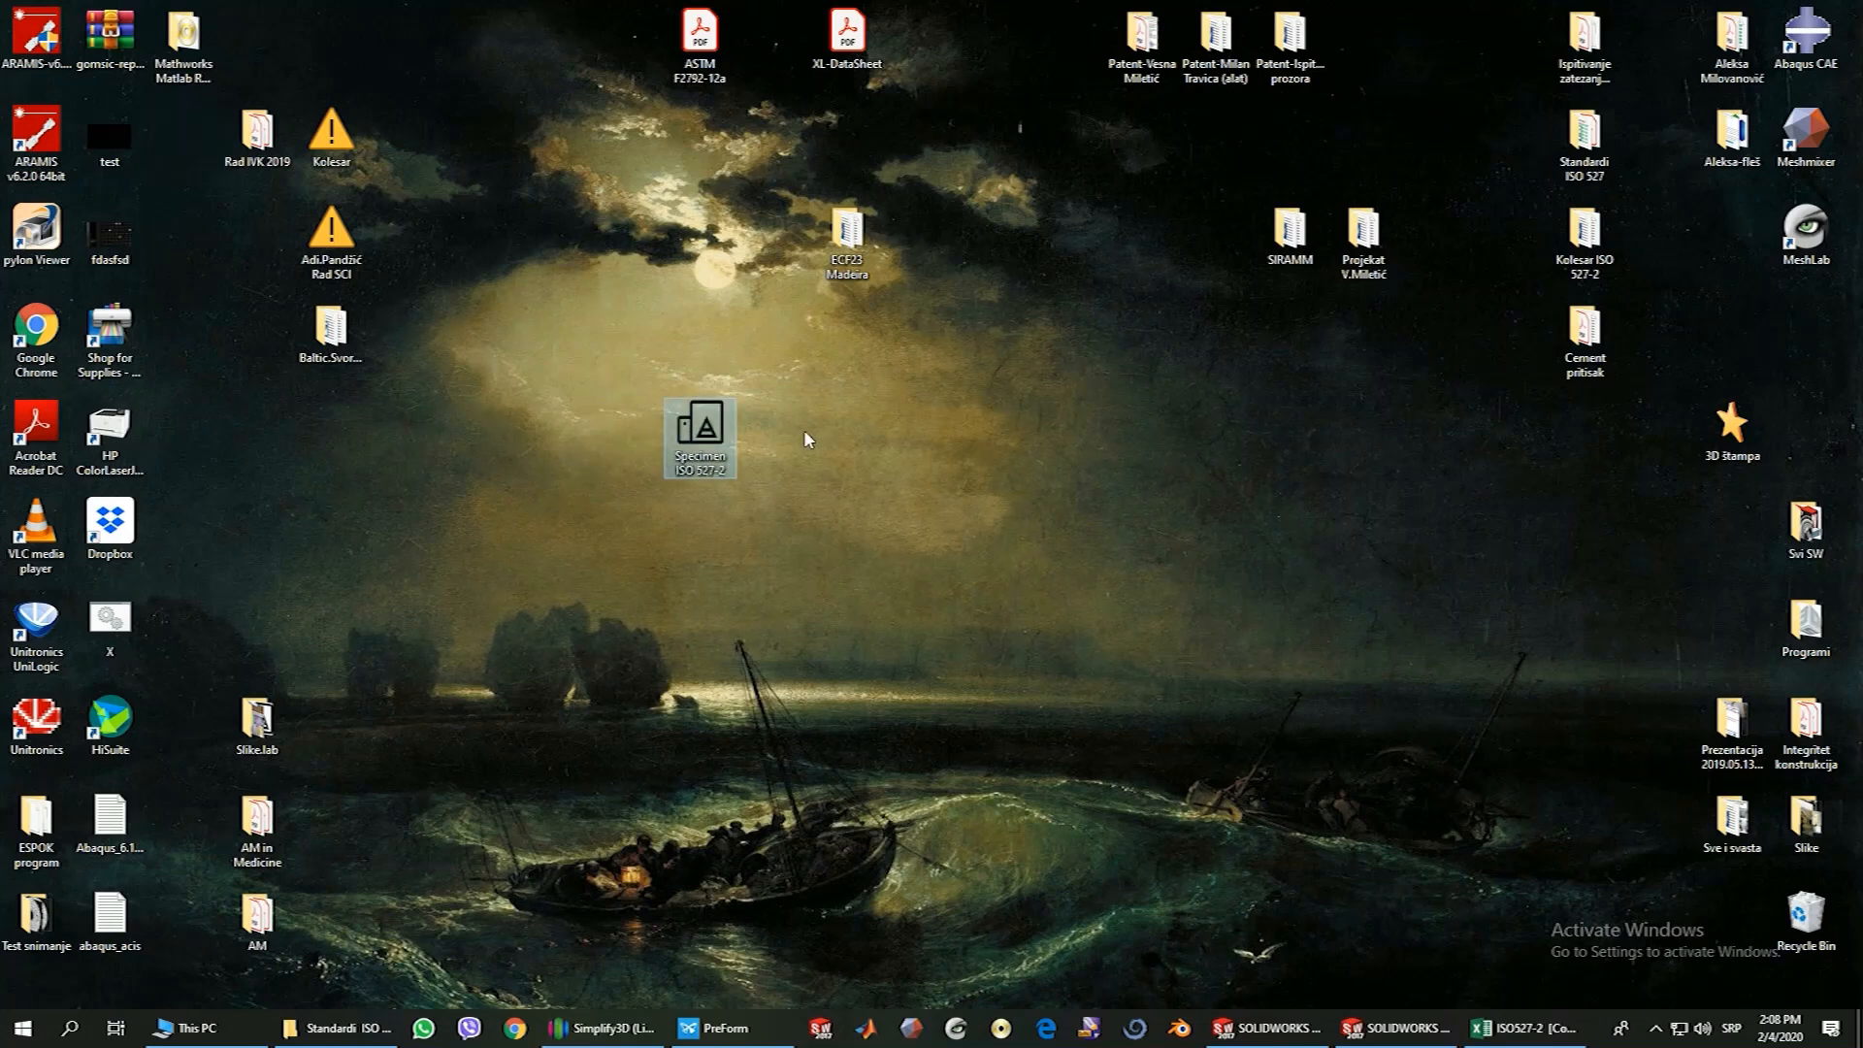
pyautogui.rightClick(803, 417)
pyautogui.click(844, 469)
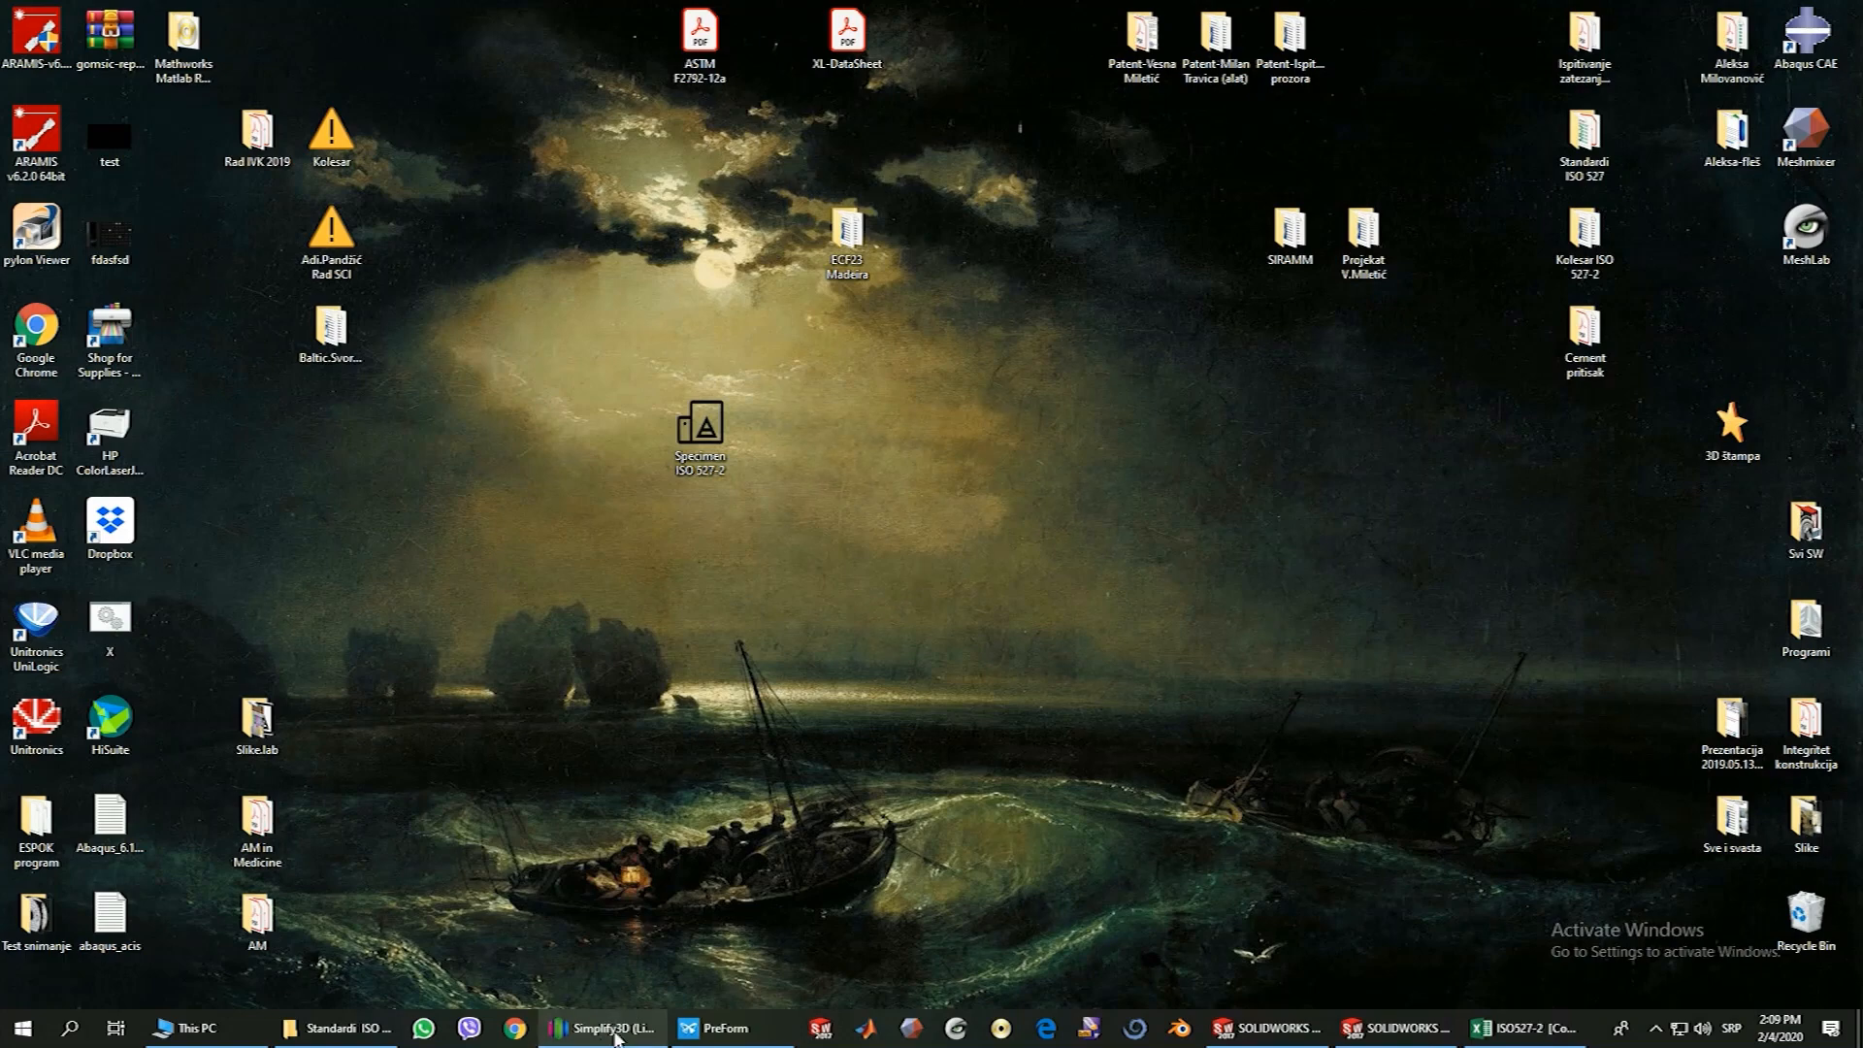
# Switch to Simplify3D and import the Specimen ISO 527-2 model from the Desktop
pyautogui.click(616, 1033)
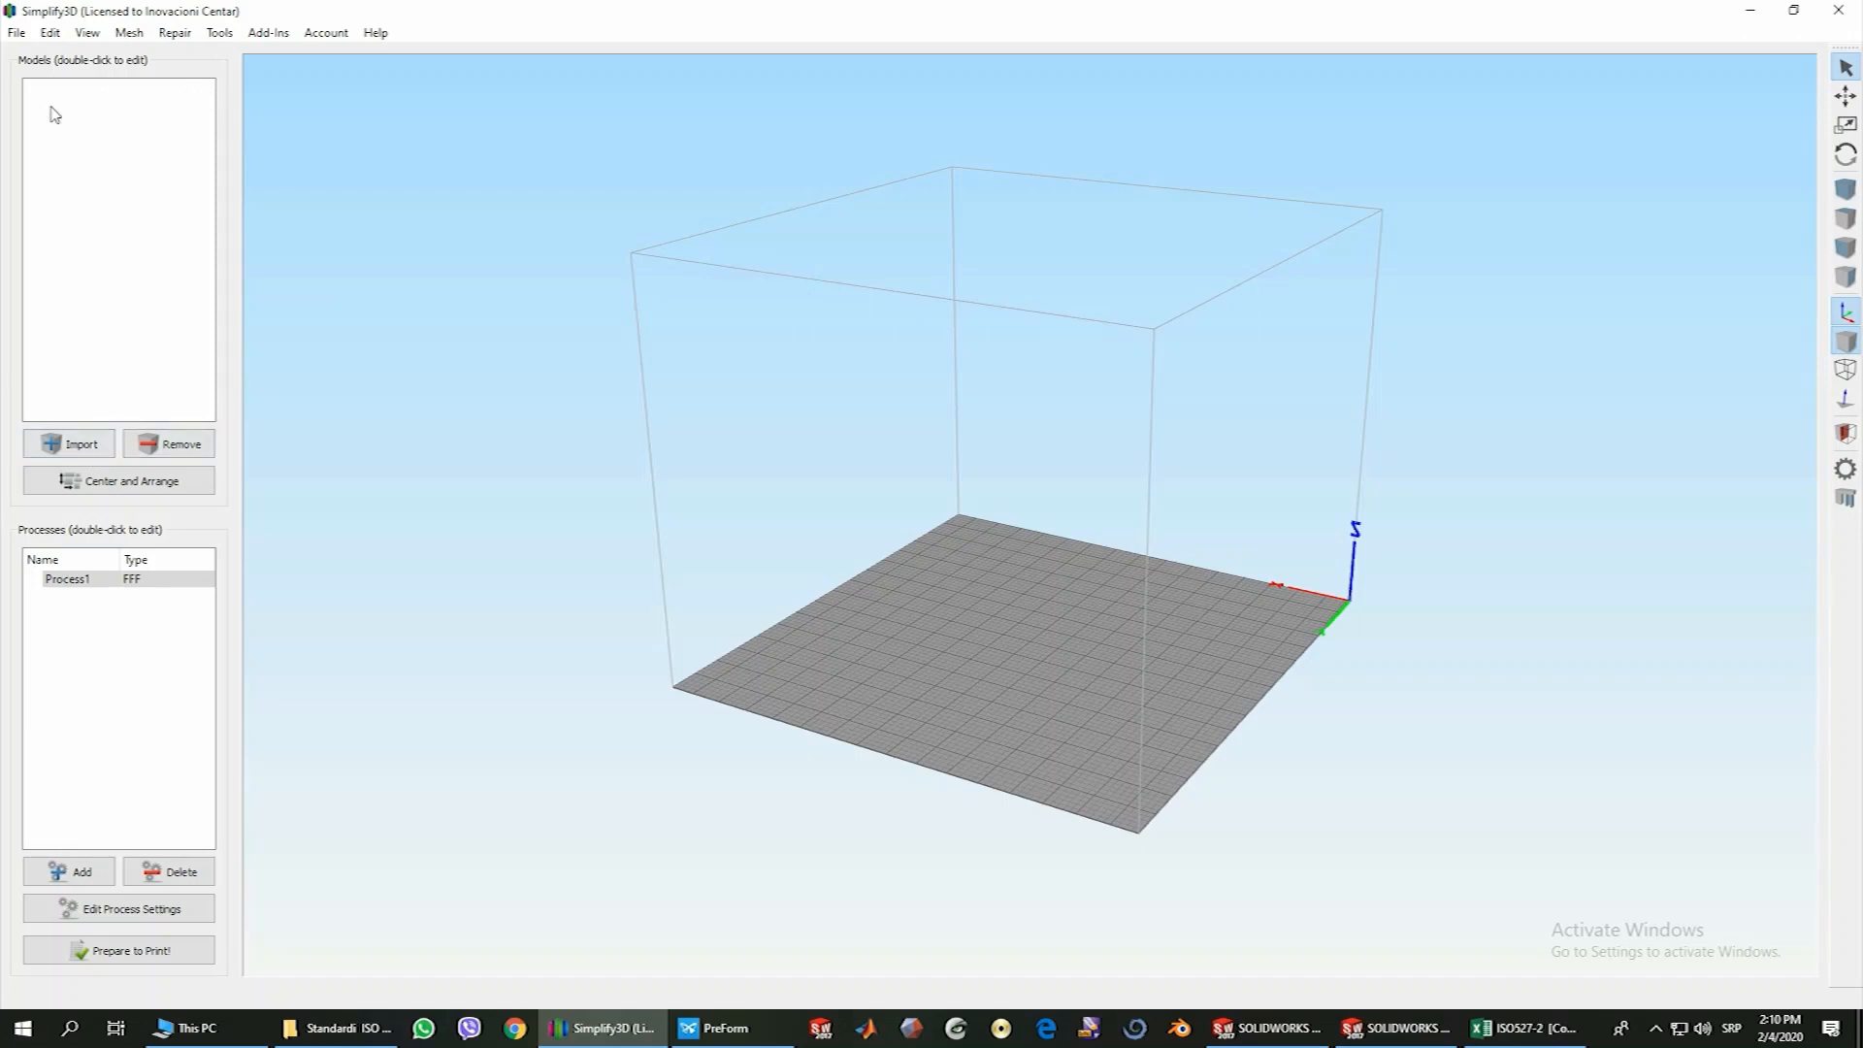
pyautogui.click(94, 455)
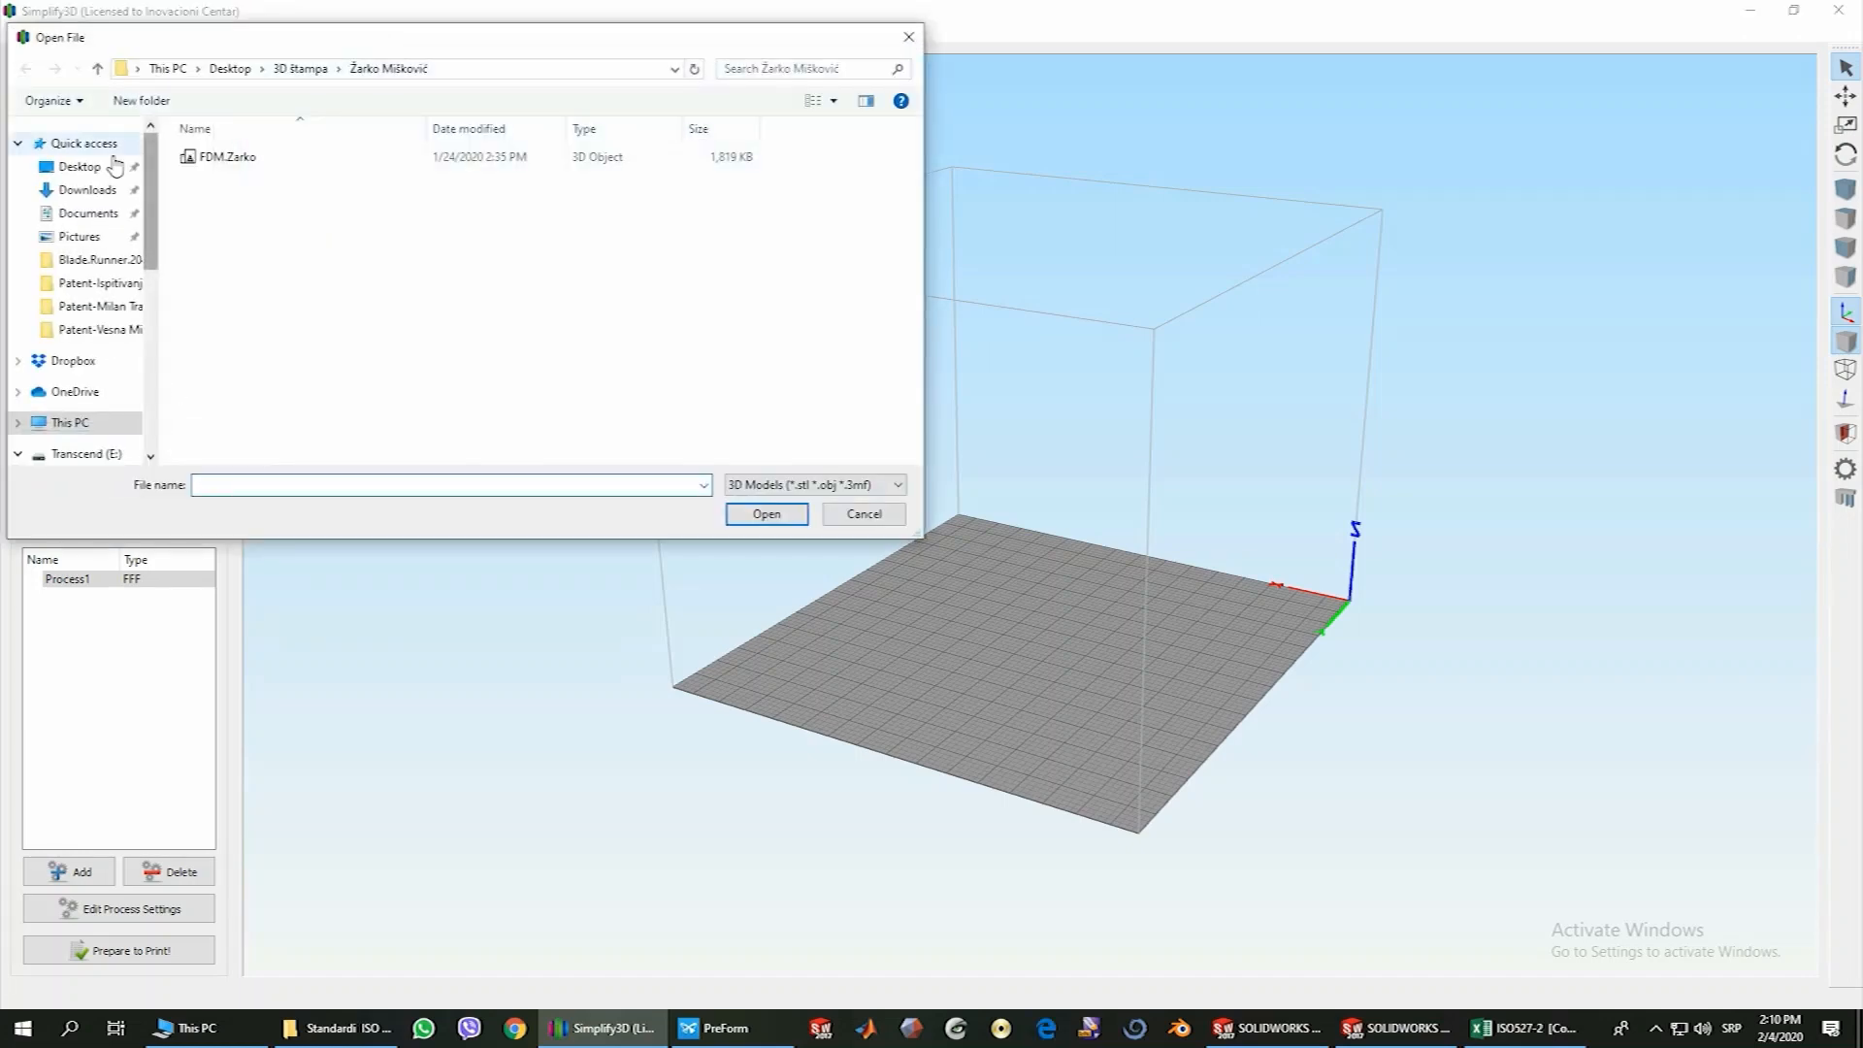
pyautogui.click(108, 167)
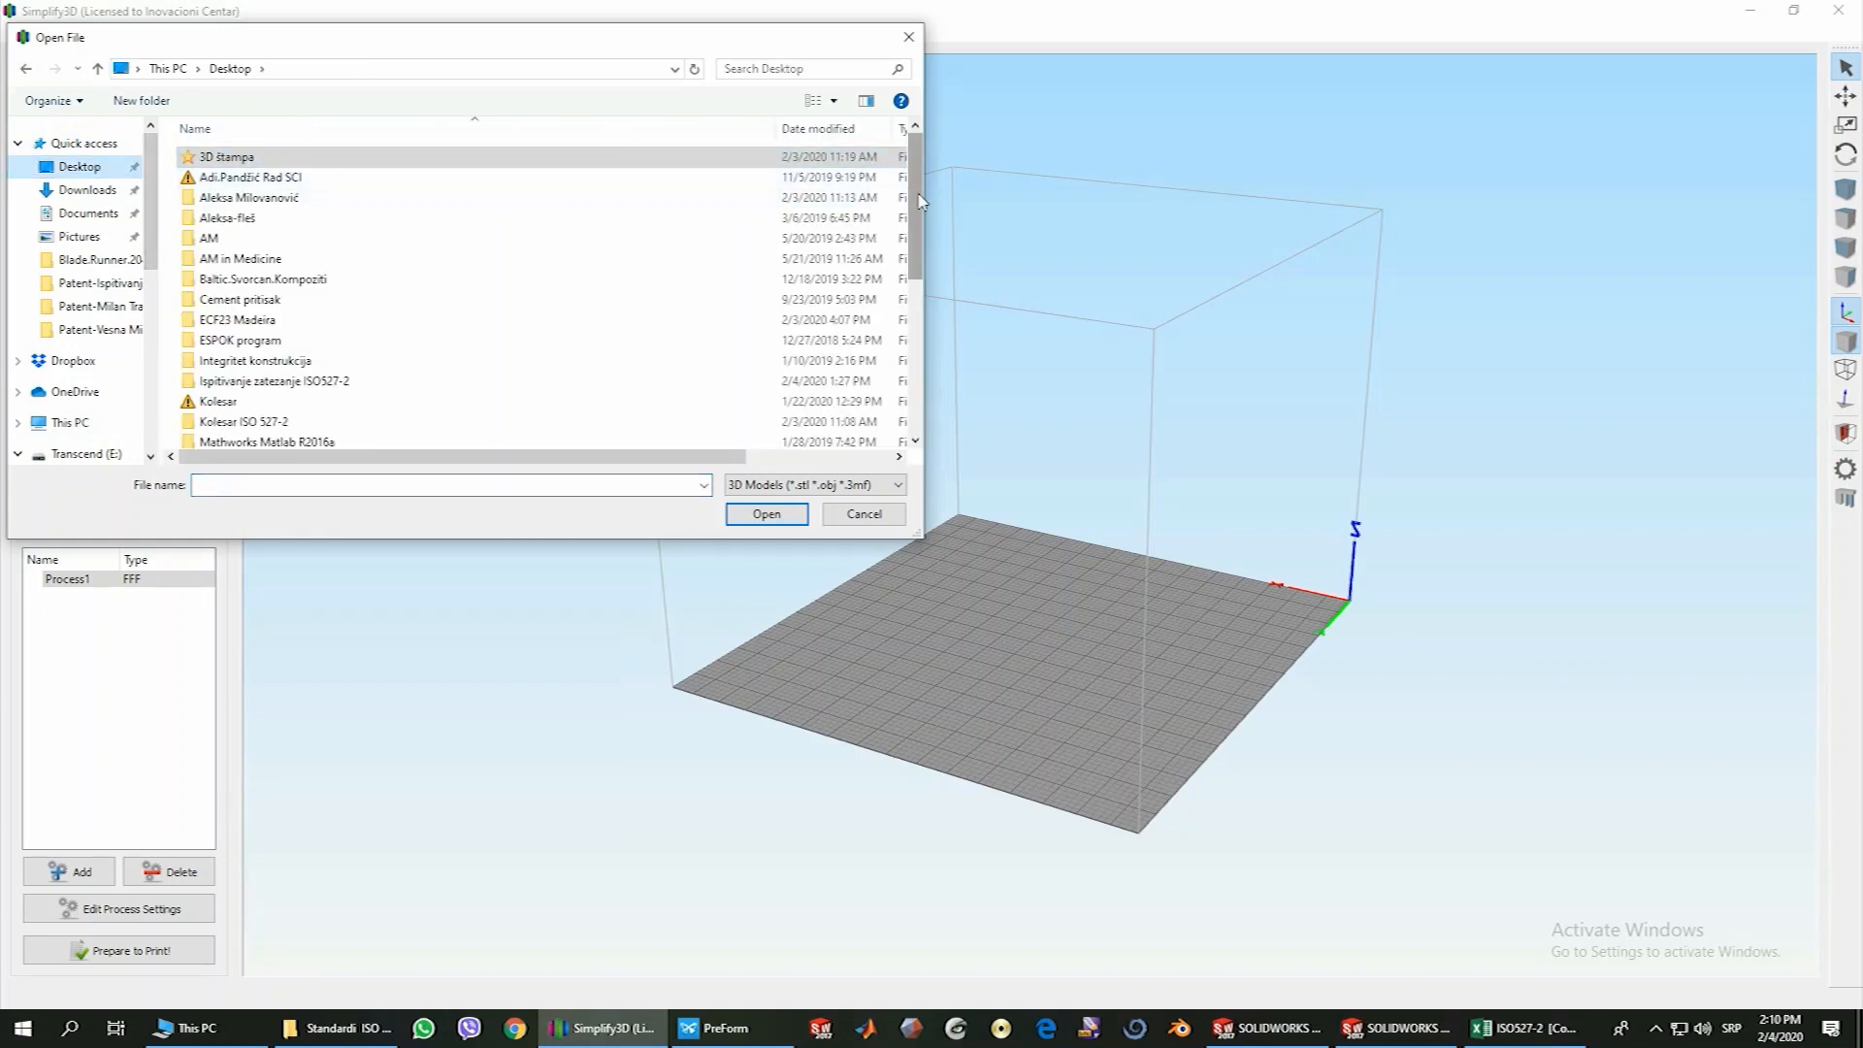
pyautogui.scroll(-8, 719, 189)
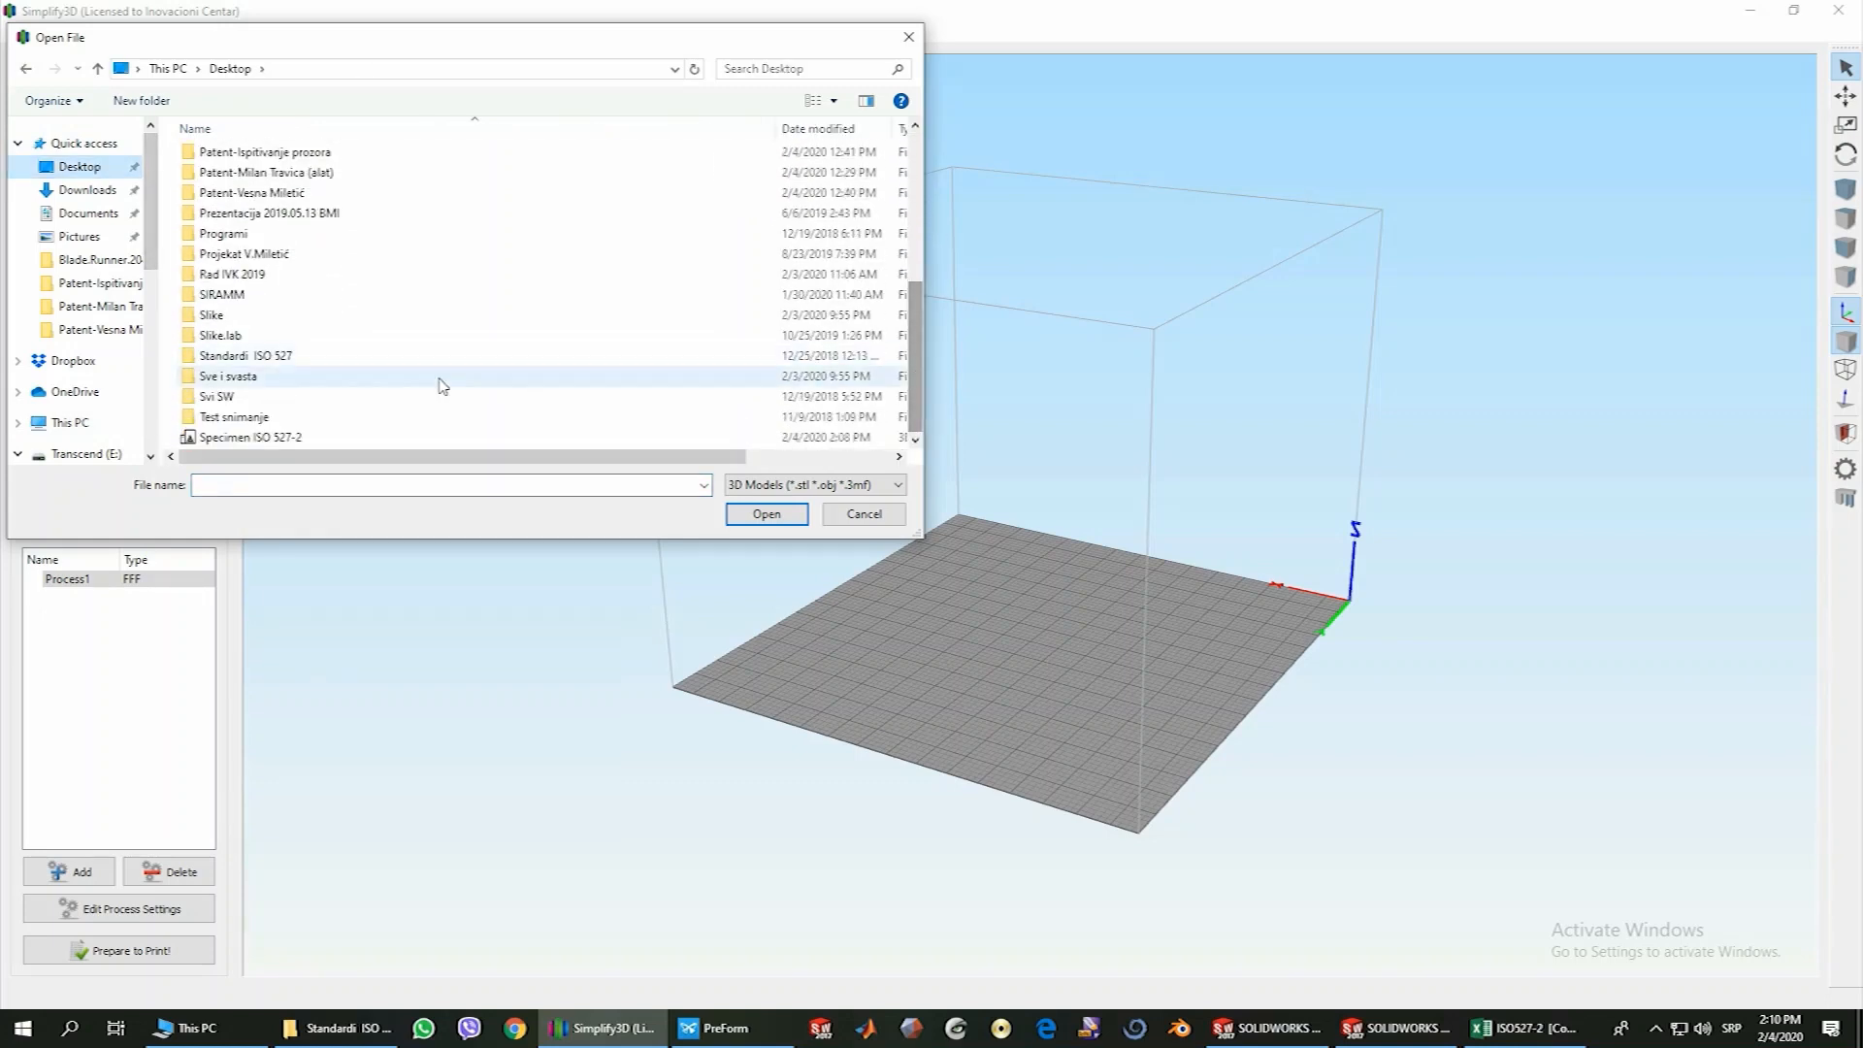
pyautogui.click(278, 440)
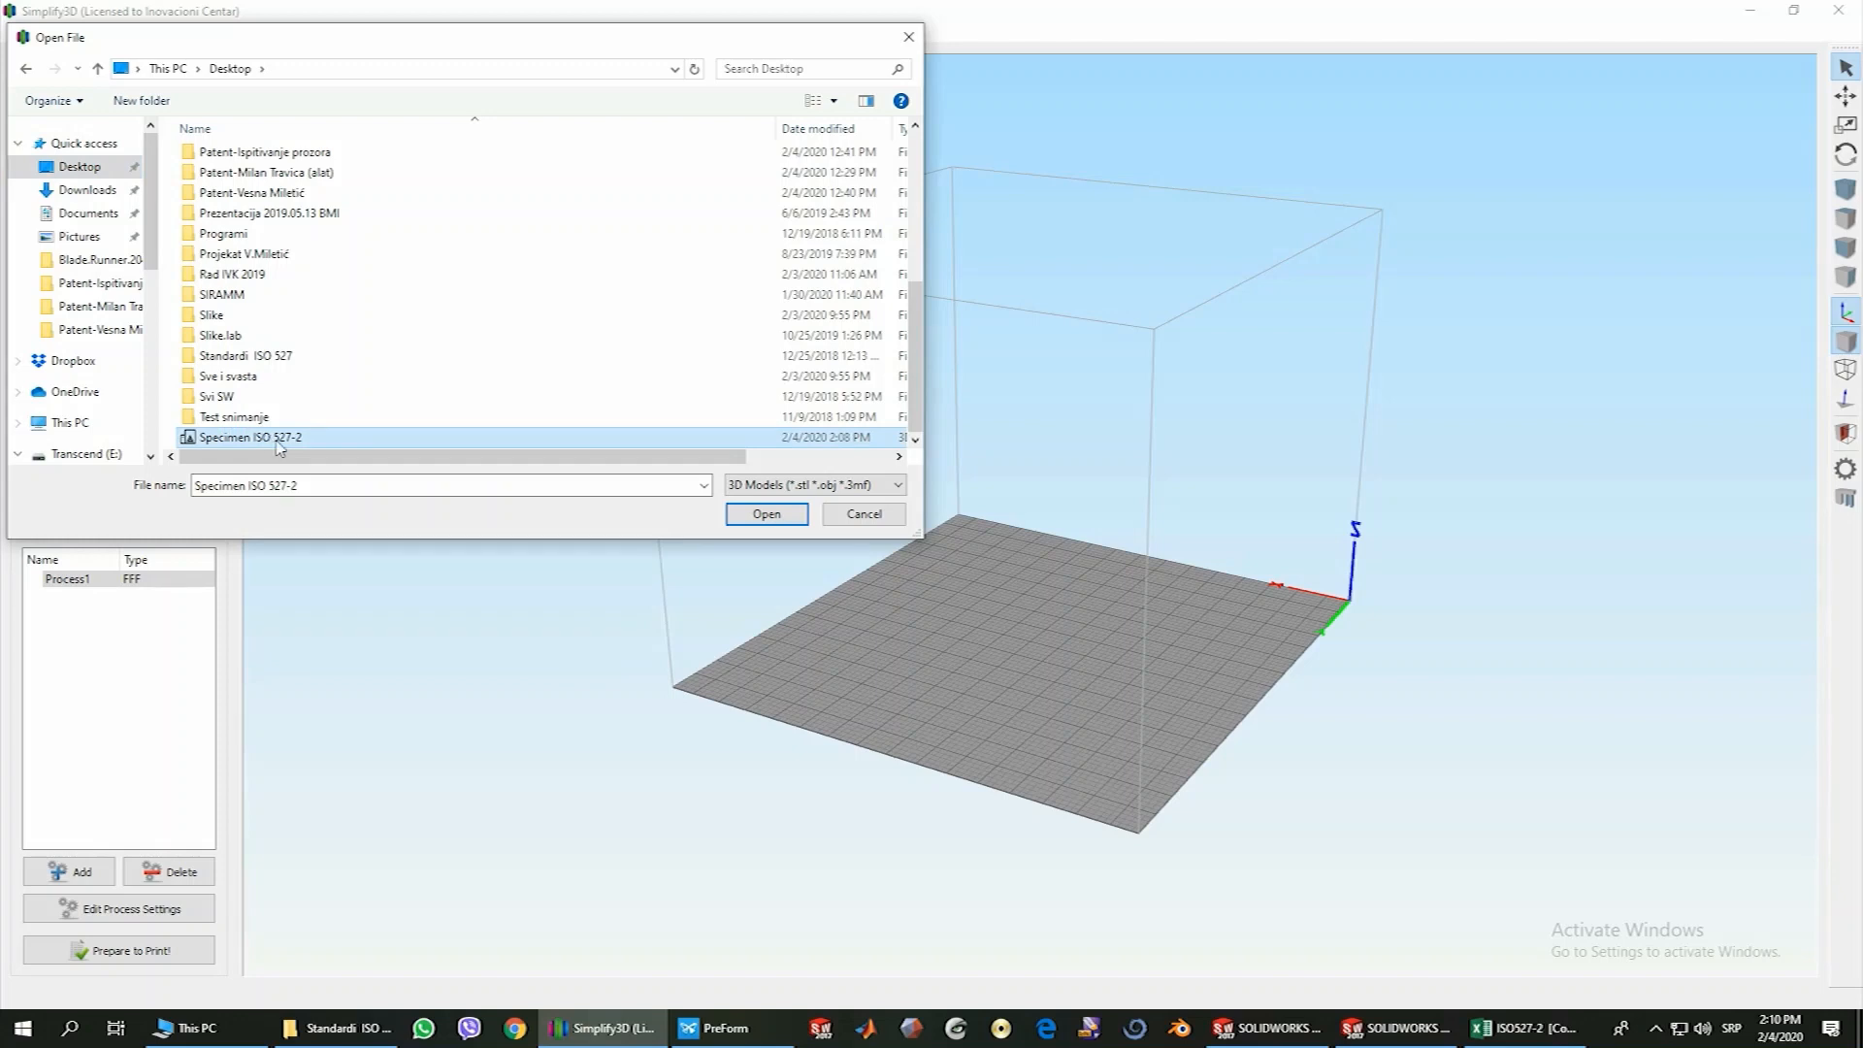
pyautogui.click(767, 515)
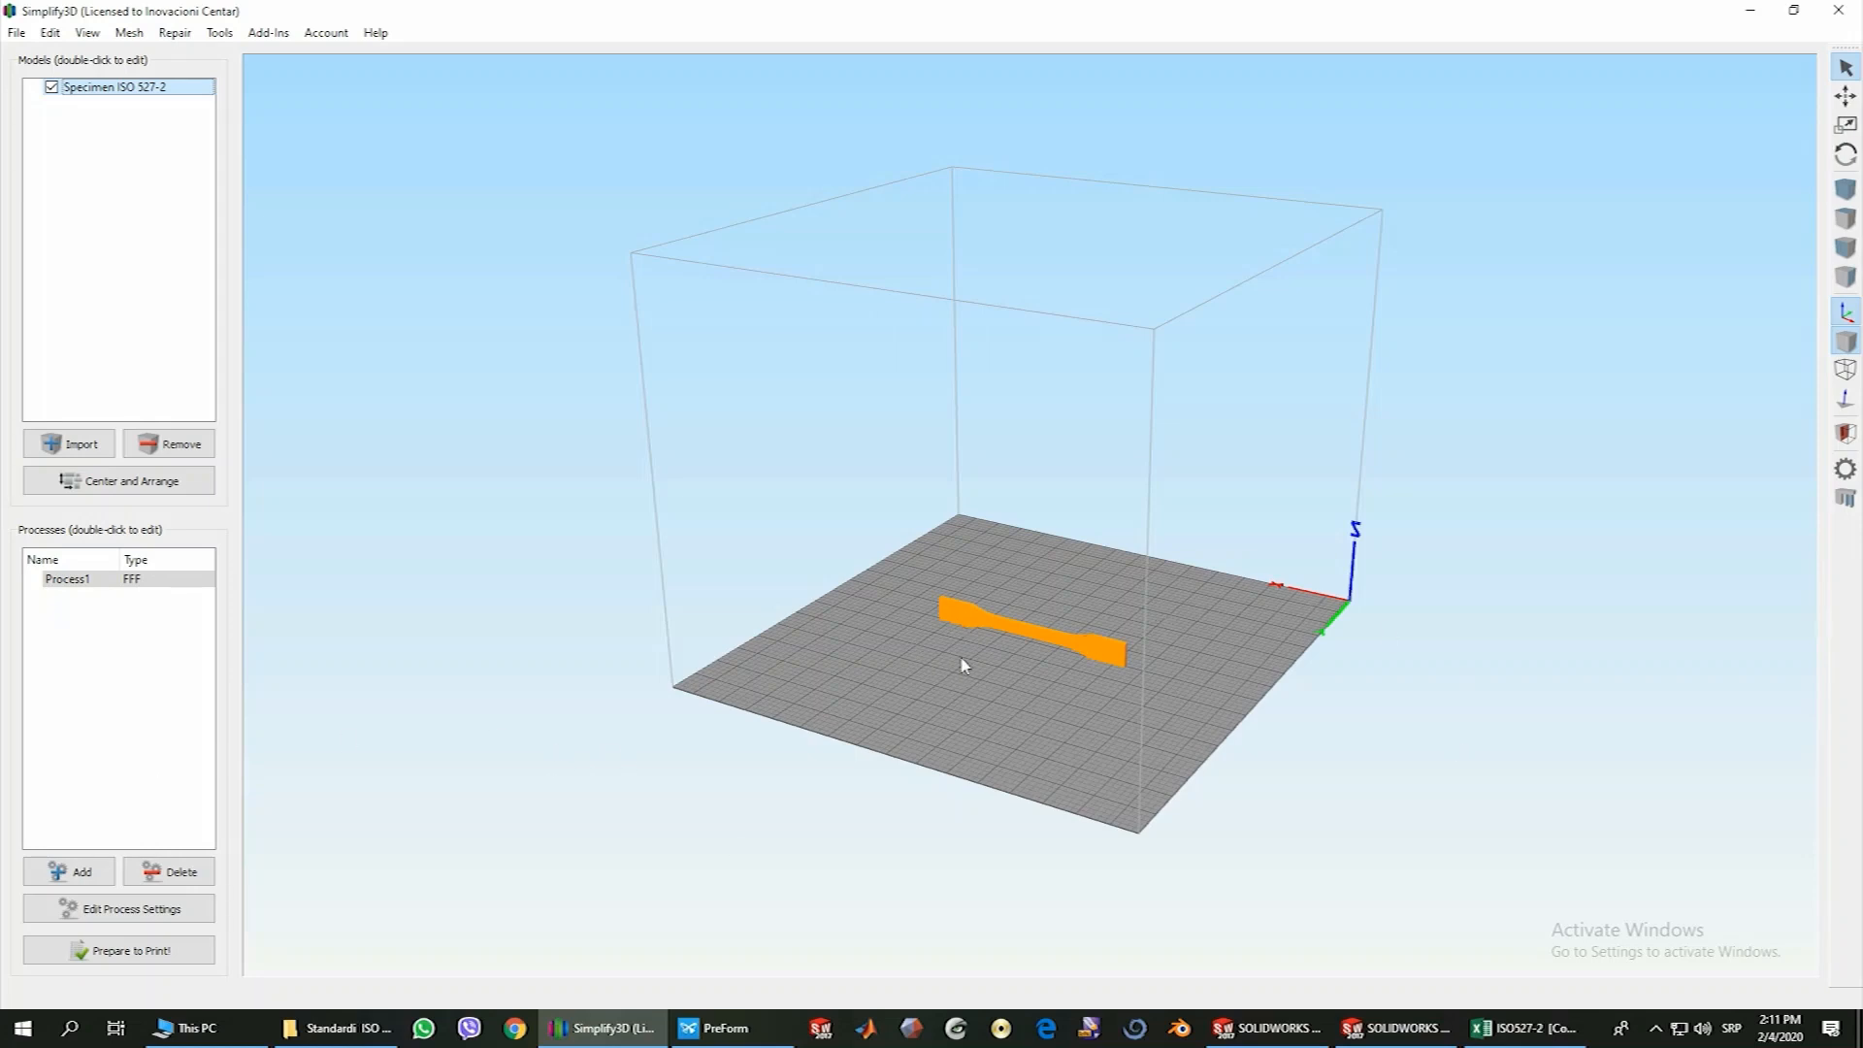
# Inspect the specimen on the build plate and open its position, scaling and rotation settings
pyautogui.moveTo(916, 615); pyautogui.dragTo(882, 690)
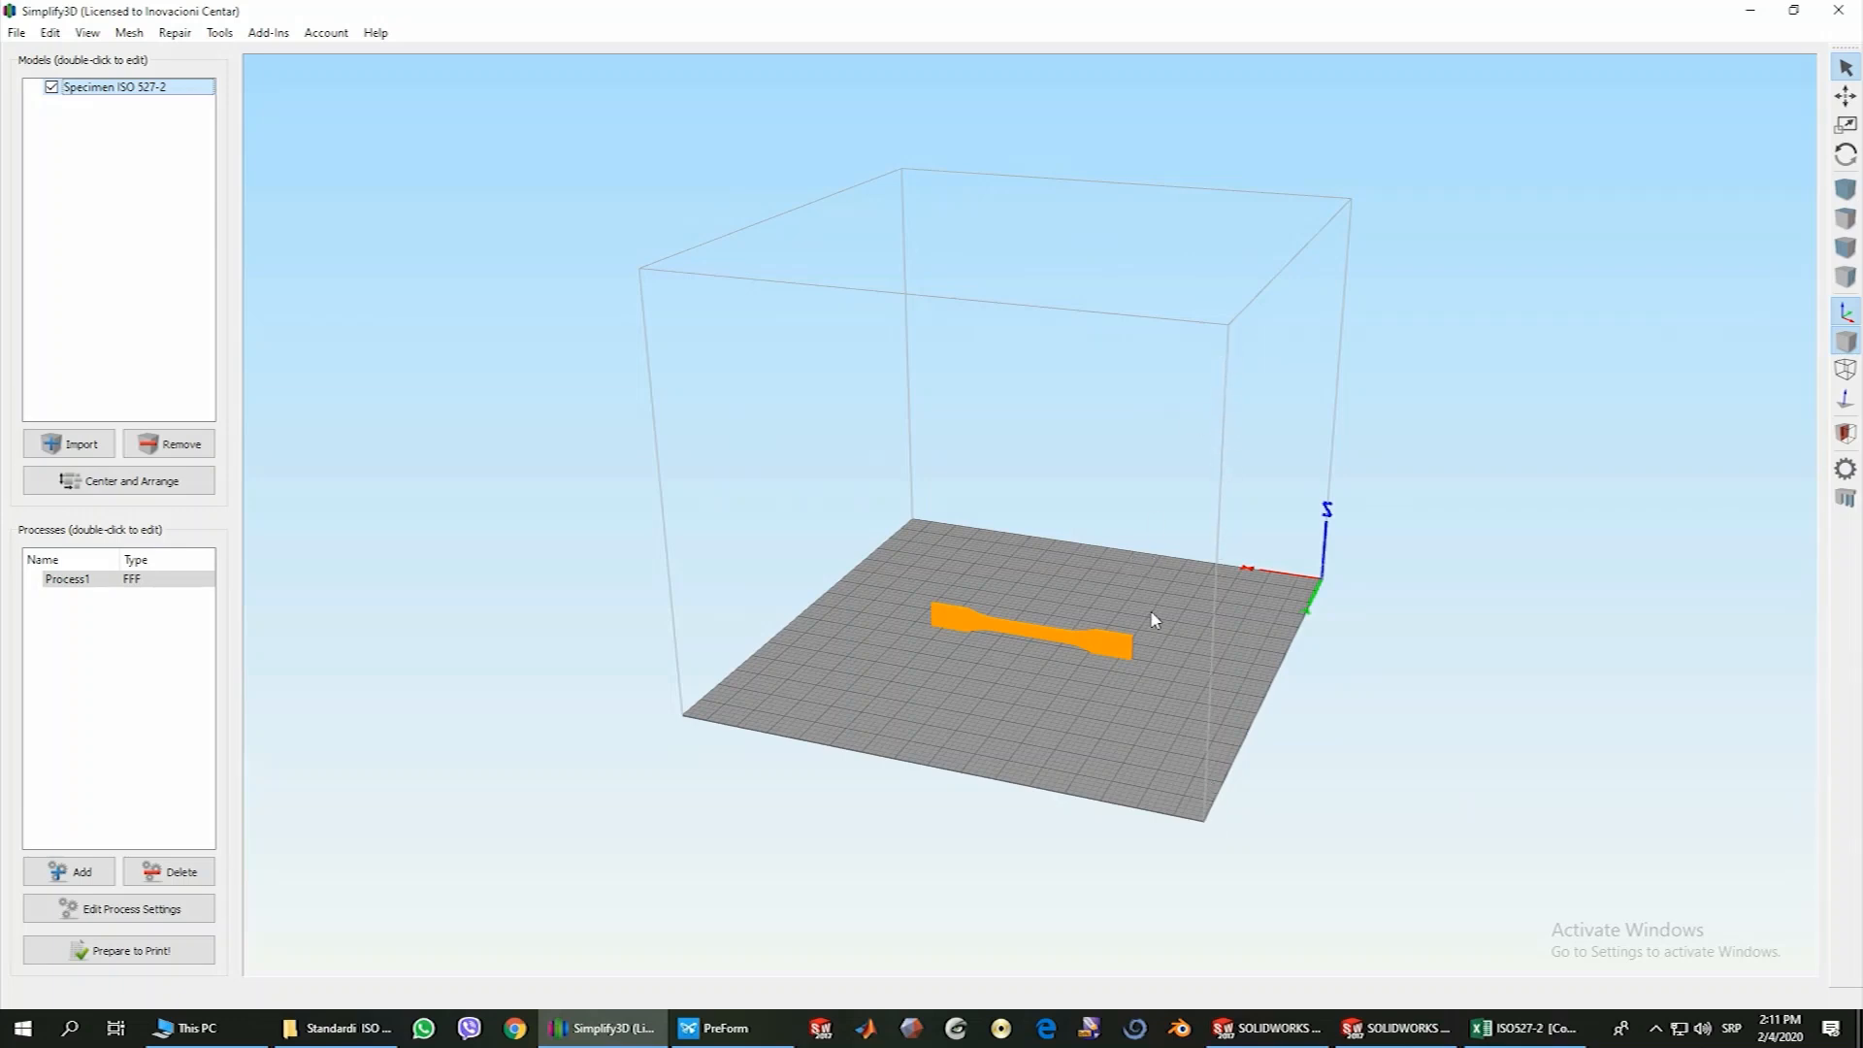
pyautogui.moveTo(1102, 679); pyautogui.dragTo(1063, 689)
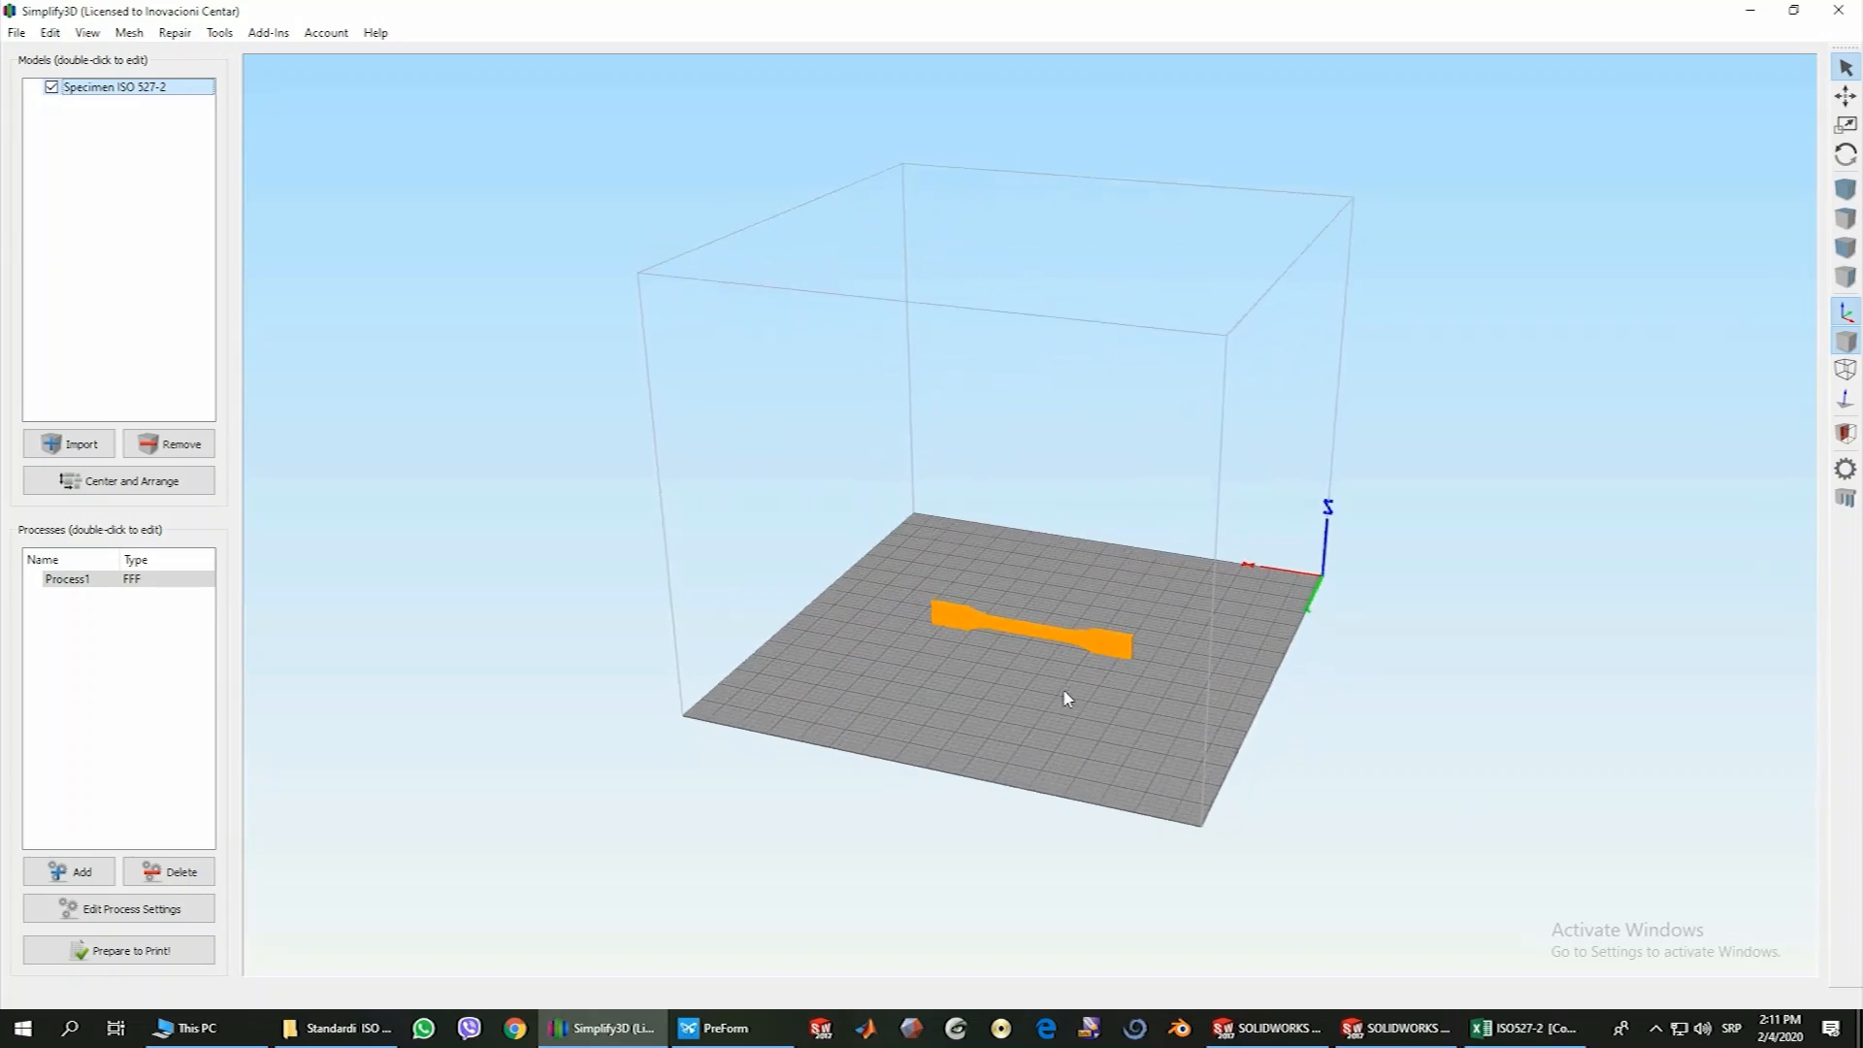
pyautogui.scroll(3, 963, 674)
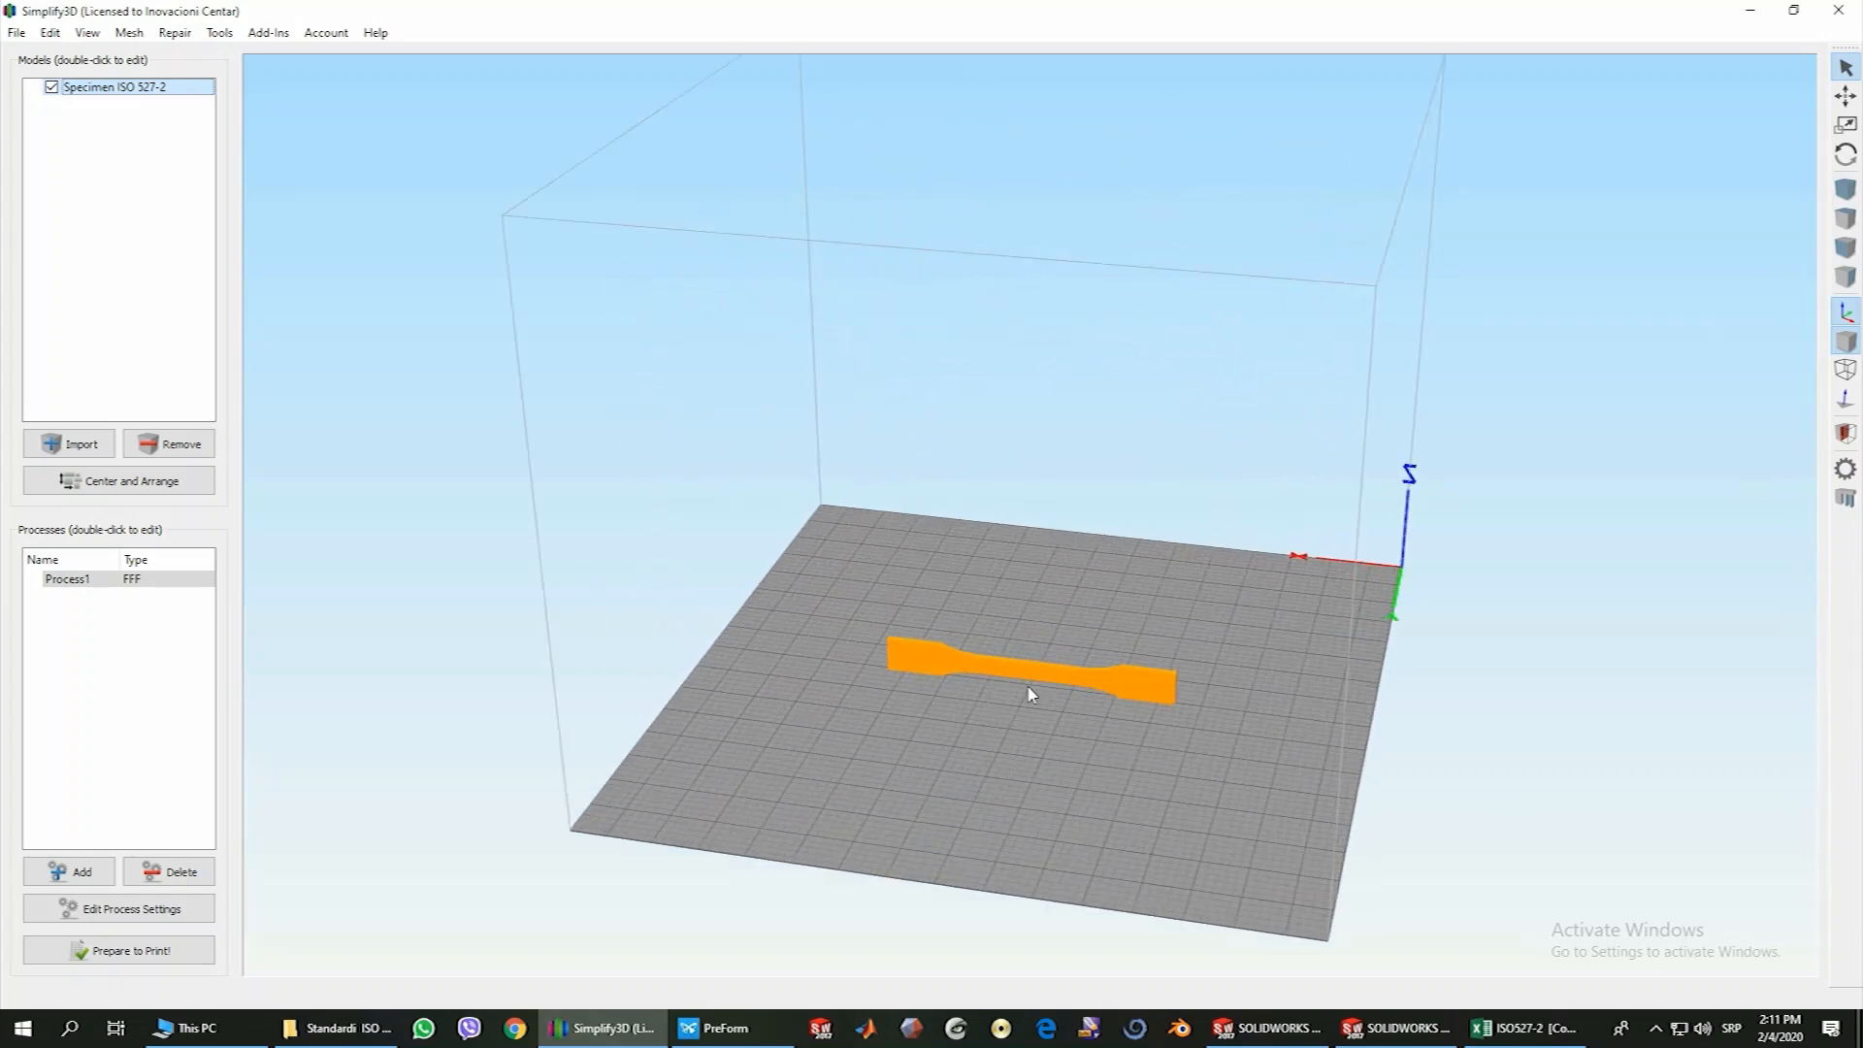
pyautogui.scroll(1, 1017, 726)
pyautogui.moveTo(1019, 719); pyautogui.dragTo(902, 703)
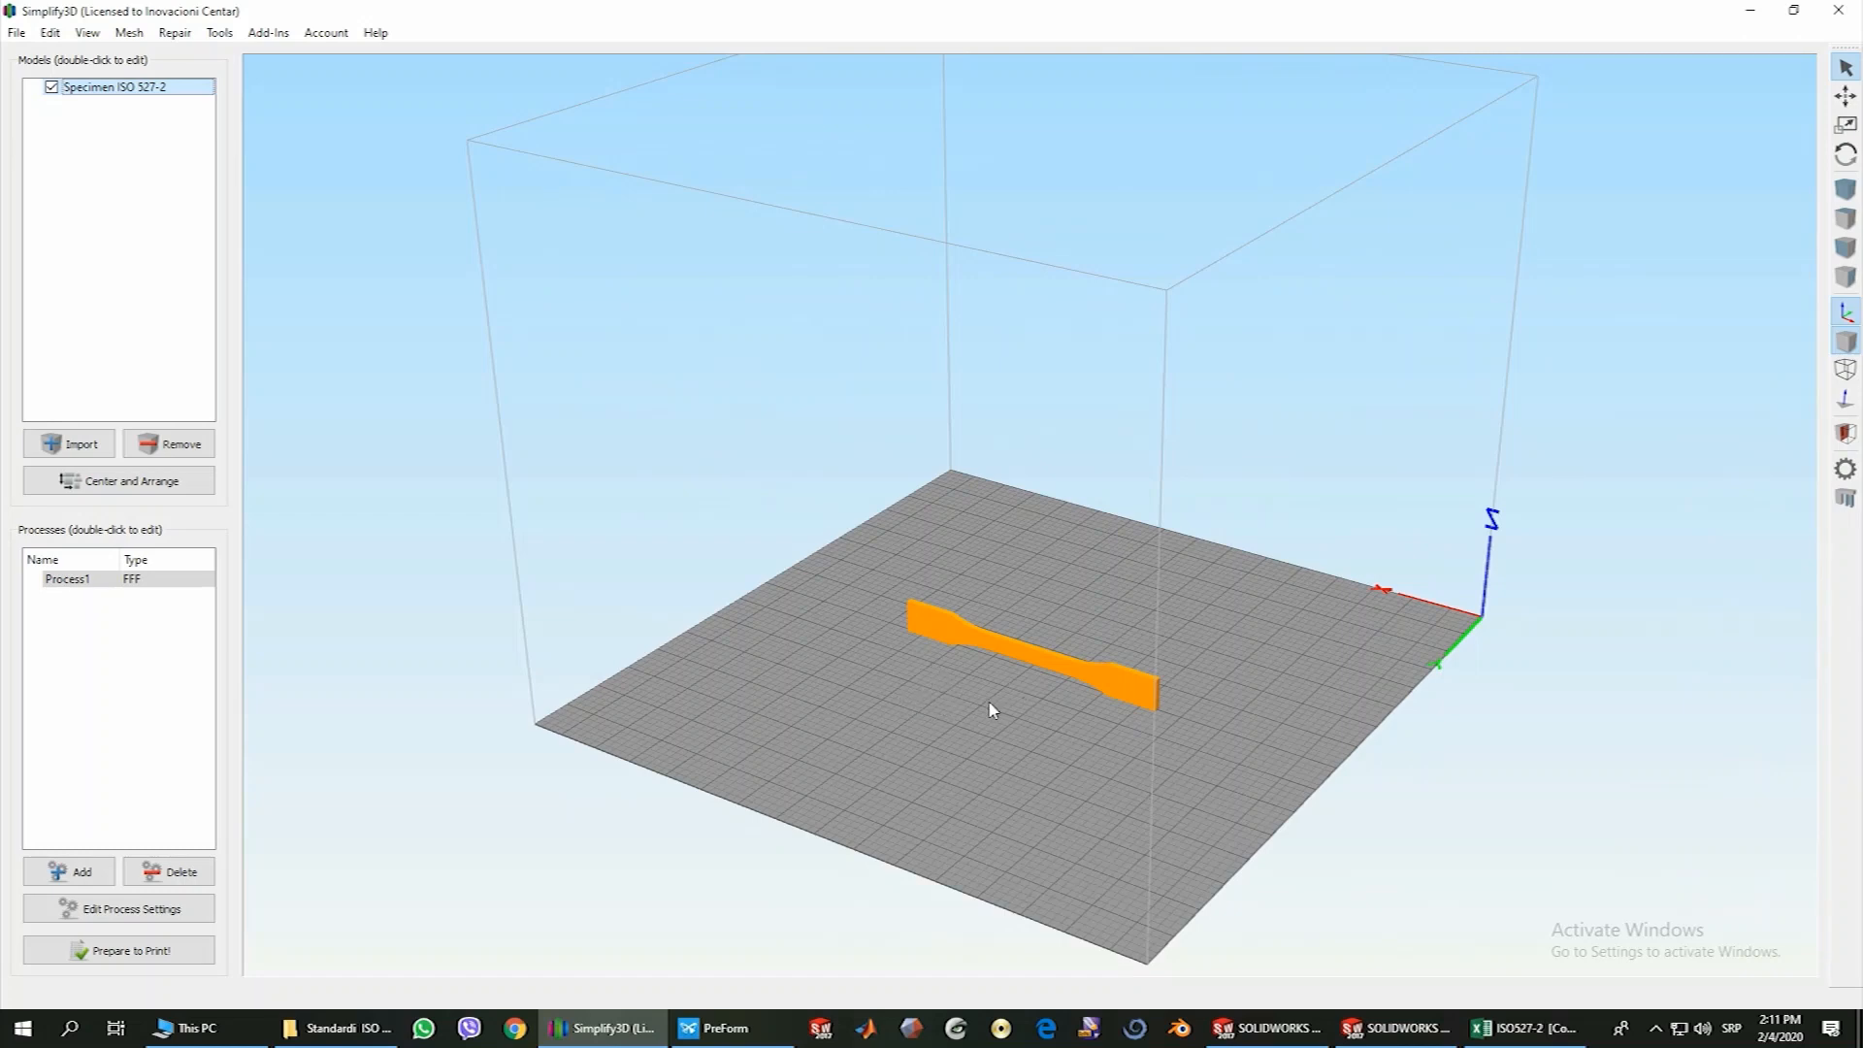
pyautogui.doubleClick(940, 631)
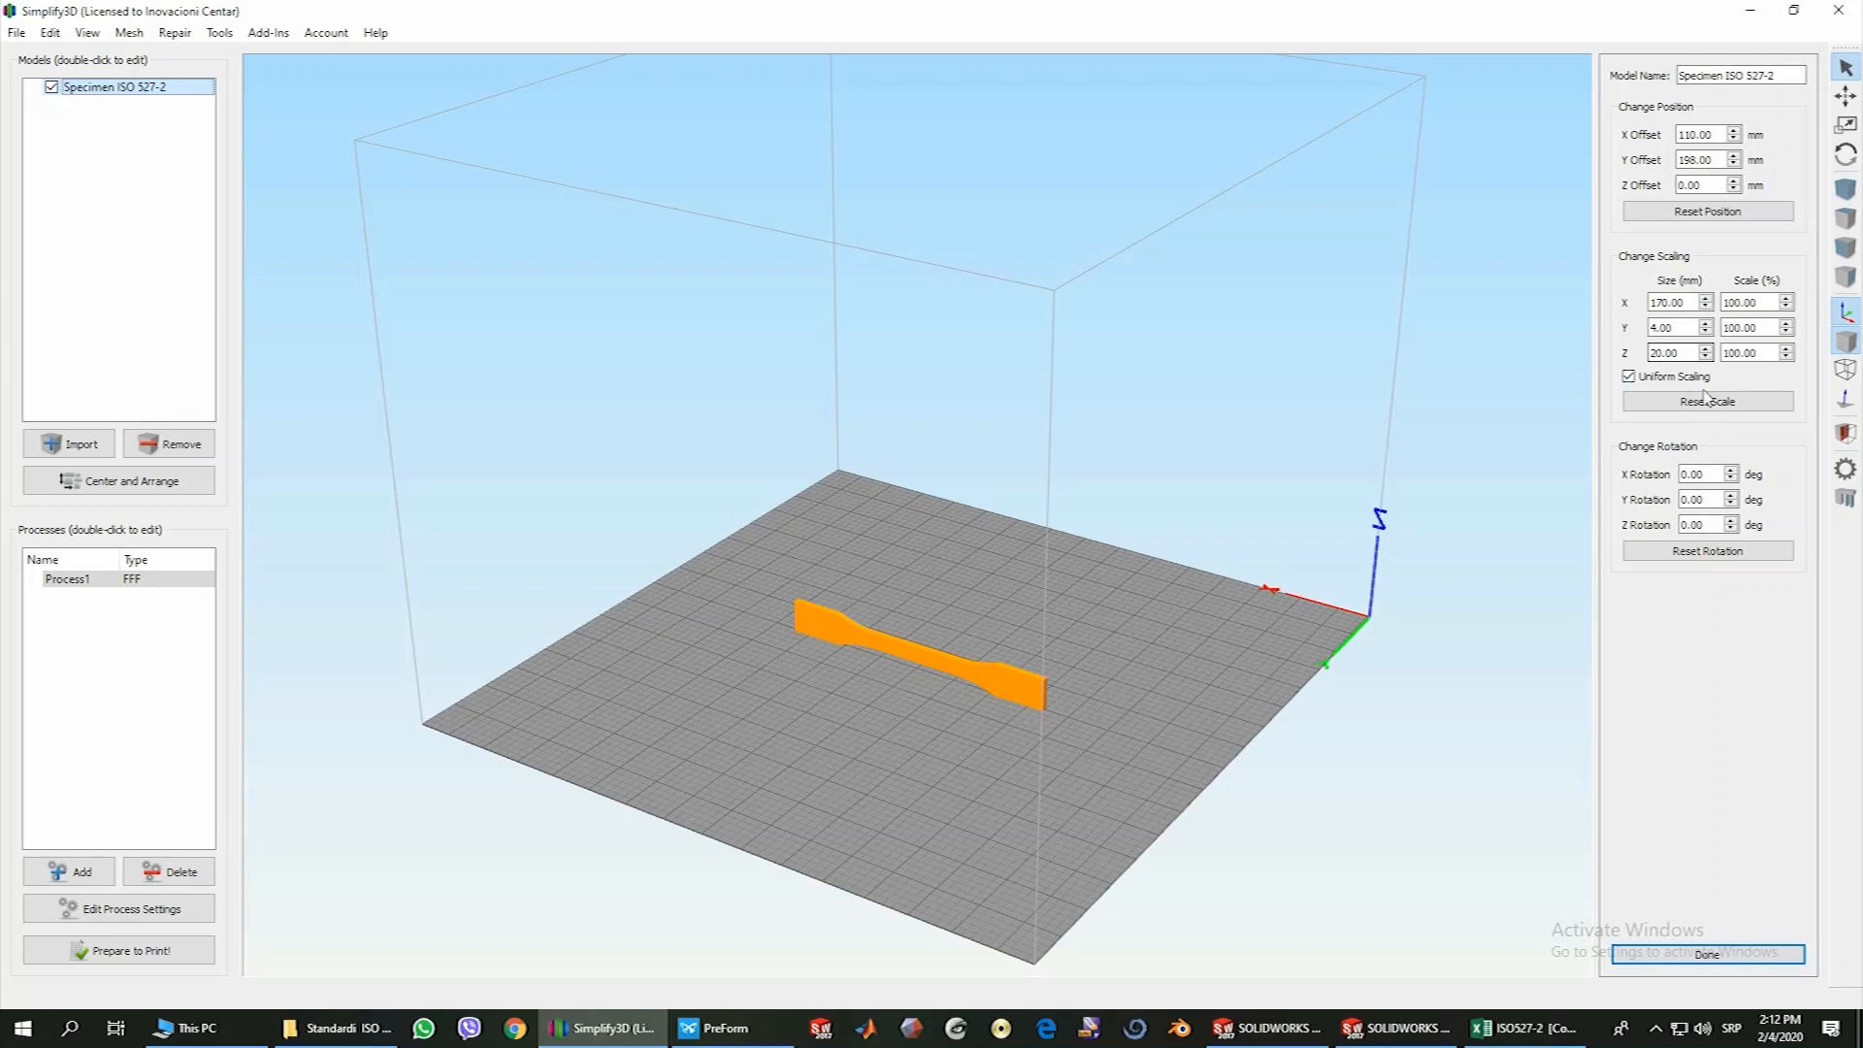
# Reset the specimen's scale, then enlarge it with uniform scaling to 113%
pyautogui.click(1706, 404)
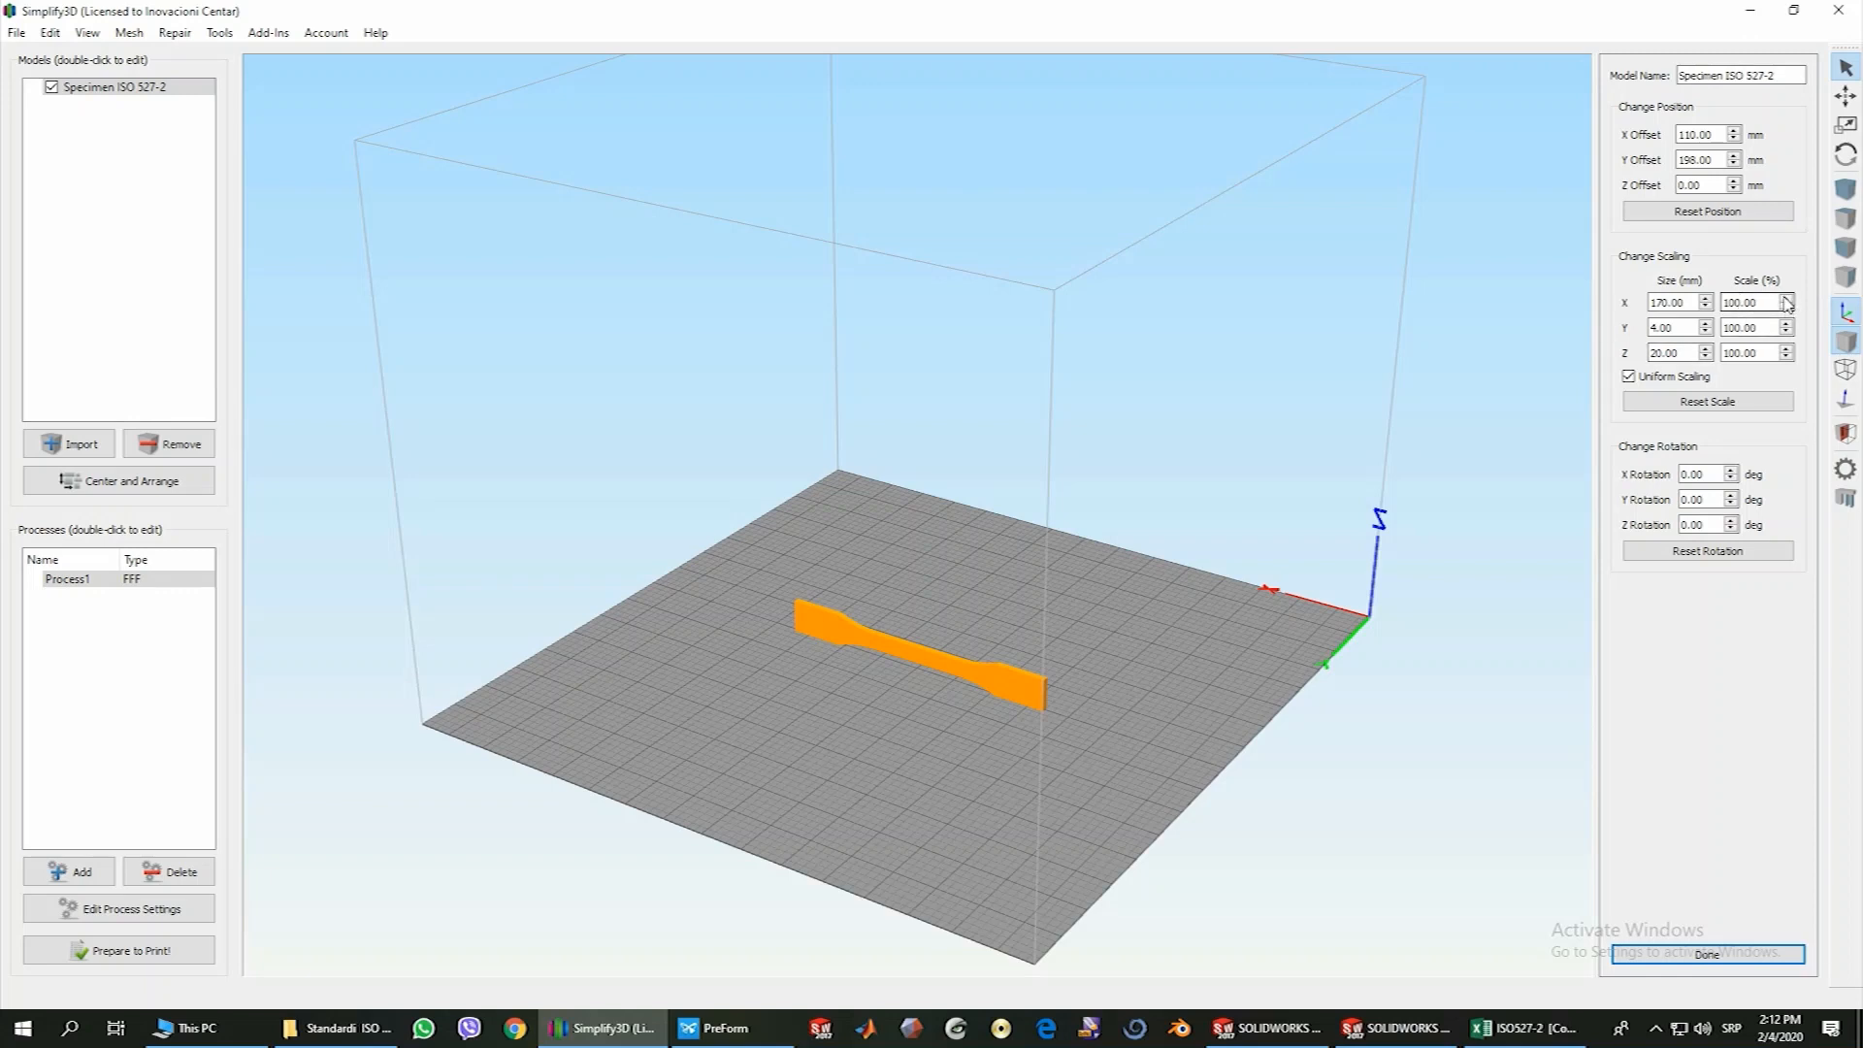
pyautogui.click(1786, 300)
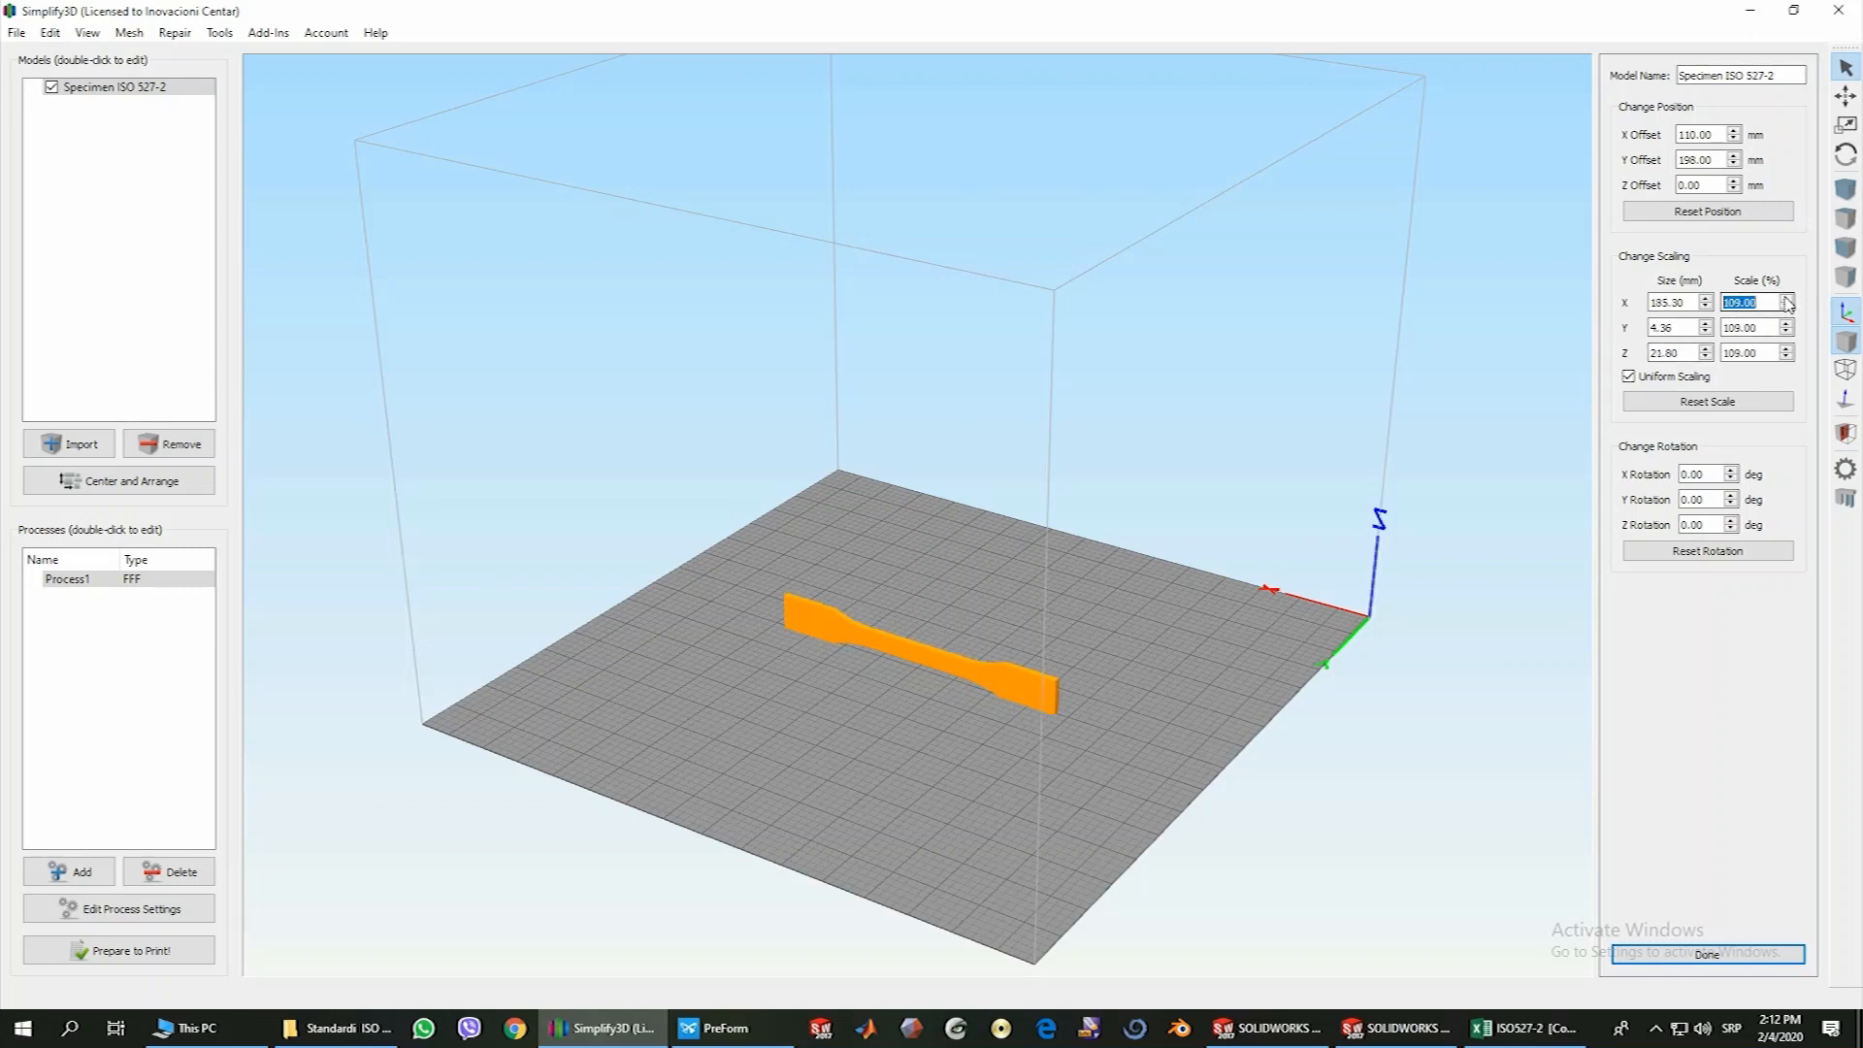
pyautogui.click(1787, 299)
pyautogui.click(1787, 300)
pyautogui.click(1787, 300)
pyautogui.click(1787, 299)
pyautogui.click(1787, 299)
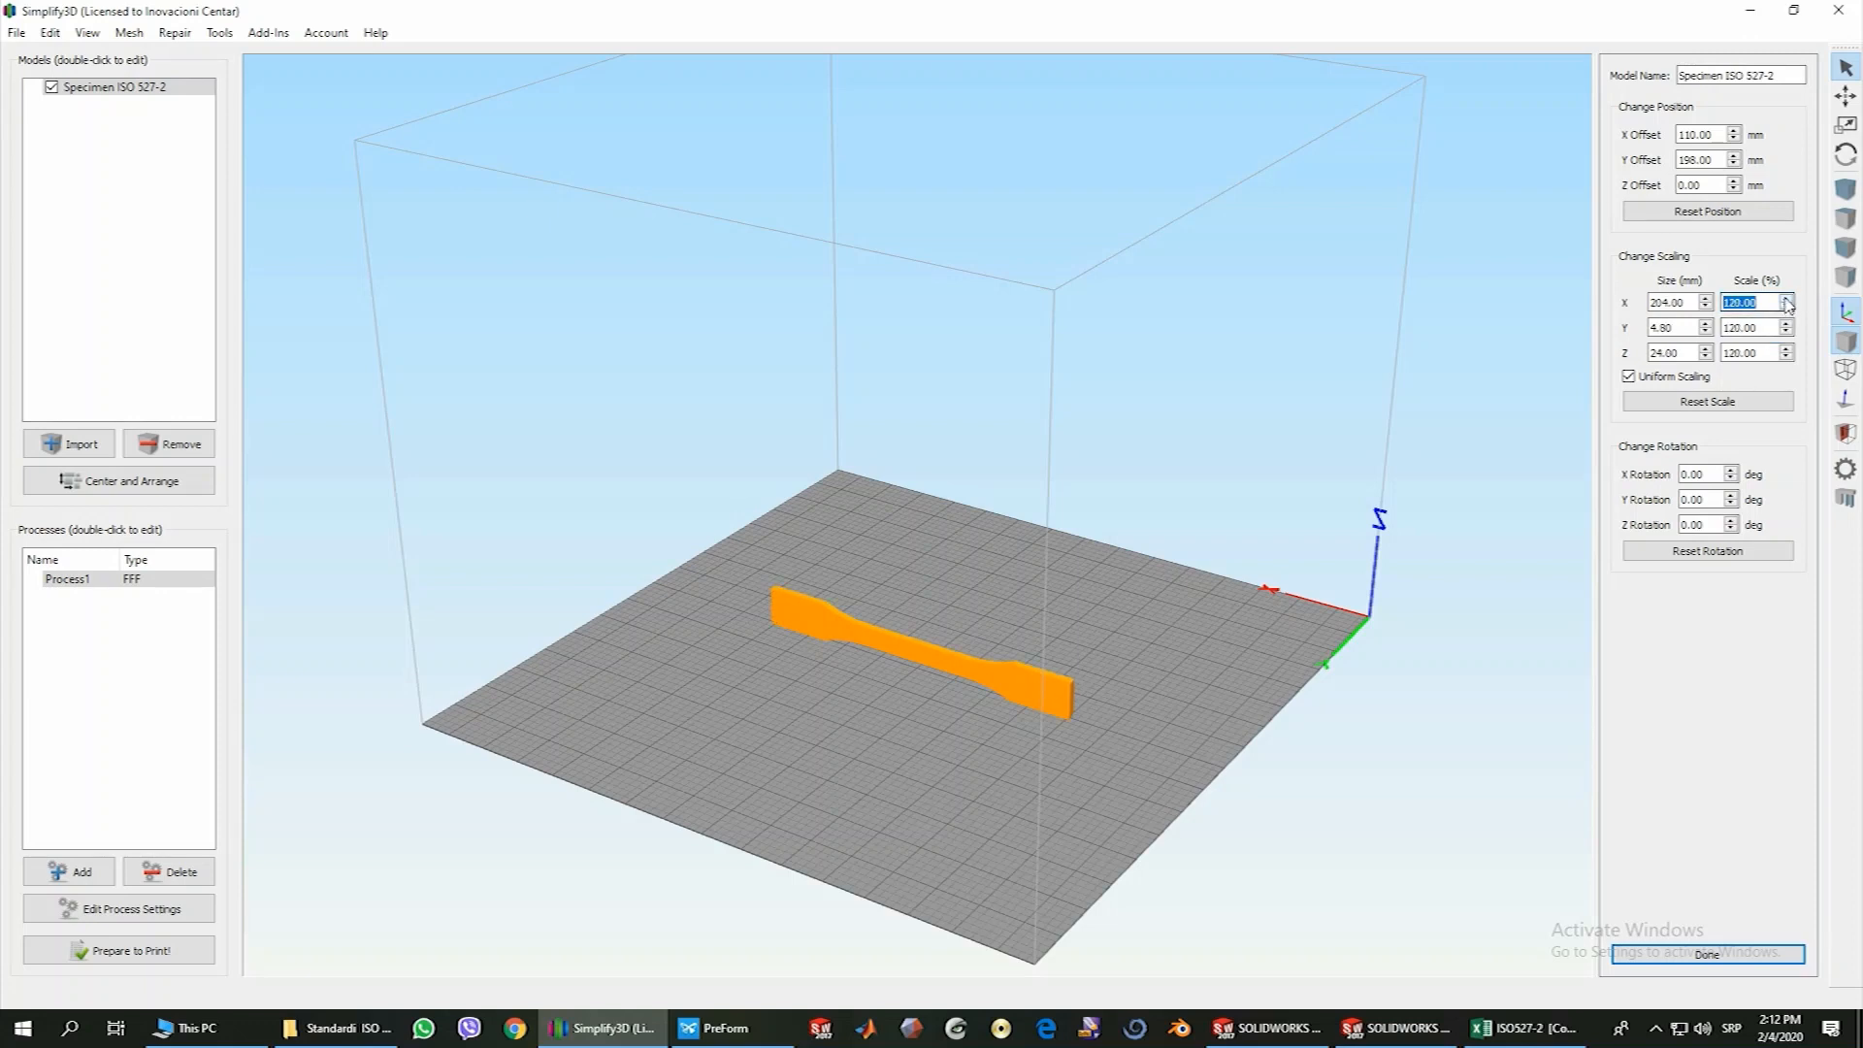
pyautogui.click(1788, 306)
pyautogui.click(1788, 306)
pyautogui.click(1788, 307)
pyautogui.click(1786, 300)
pyautogui.click(1787, 300)
# Scale the specimen uniformly to an X size of 200 mm and reset its scale to the original size
pyautogui.moveTo(1653, 301); pyautogui.dragTo(1662, 302)
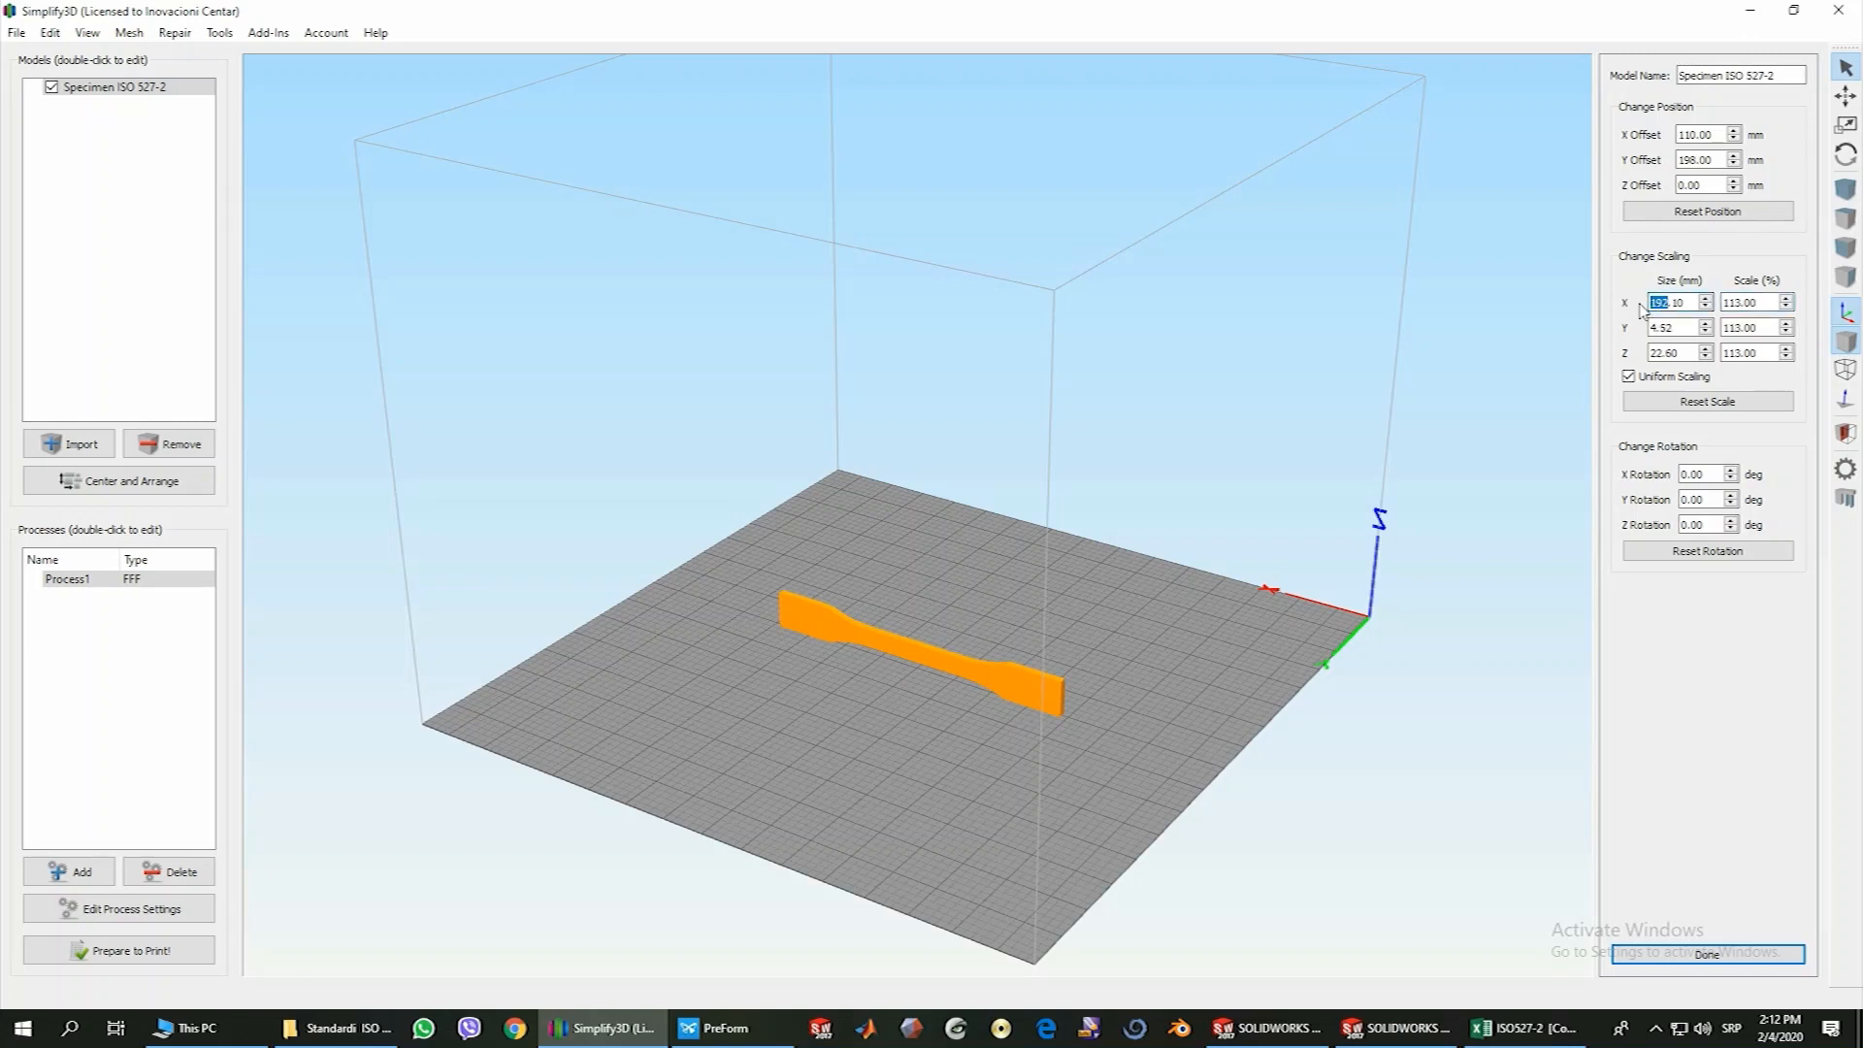
pyautogui.write('200.')
pyautogui.press('Return')
pyautogui.click(1629, 378)
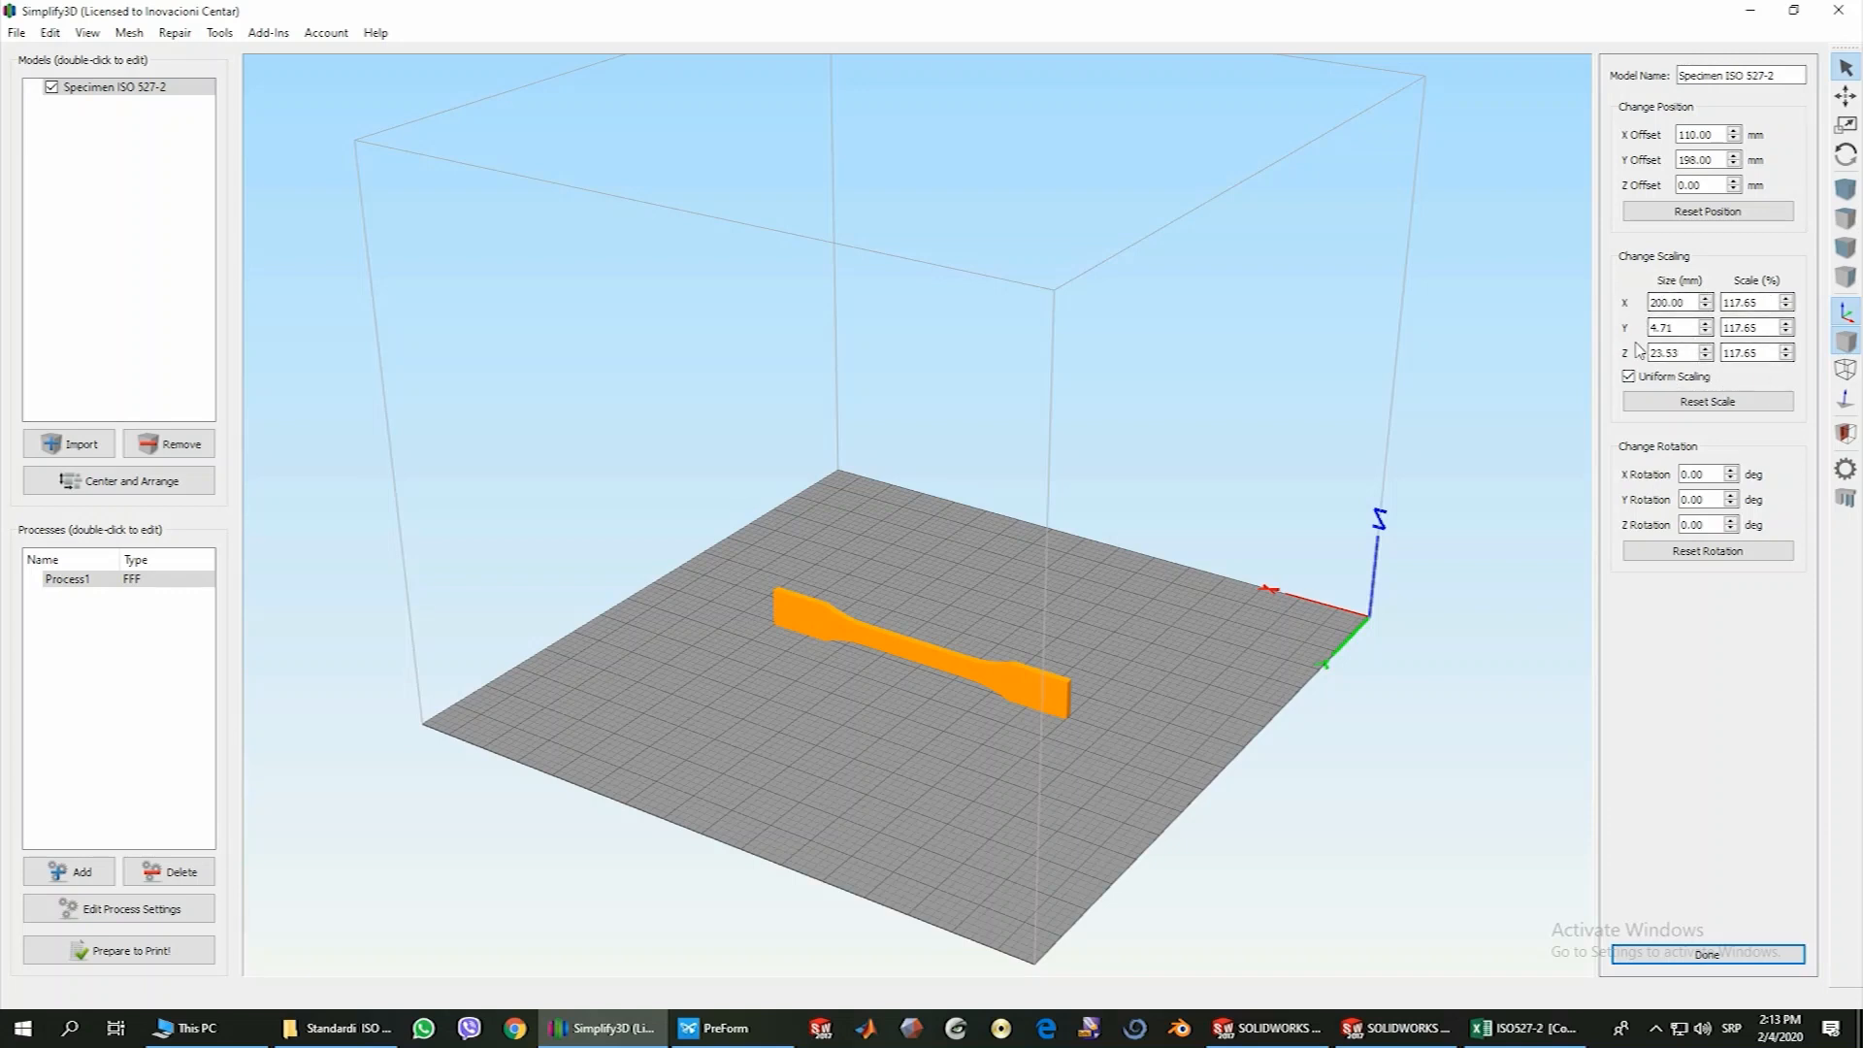
pyautogui.click(1714, 404)
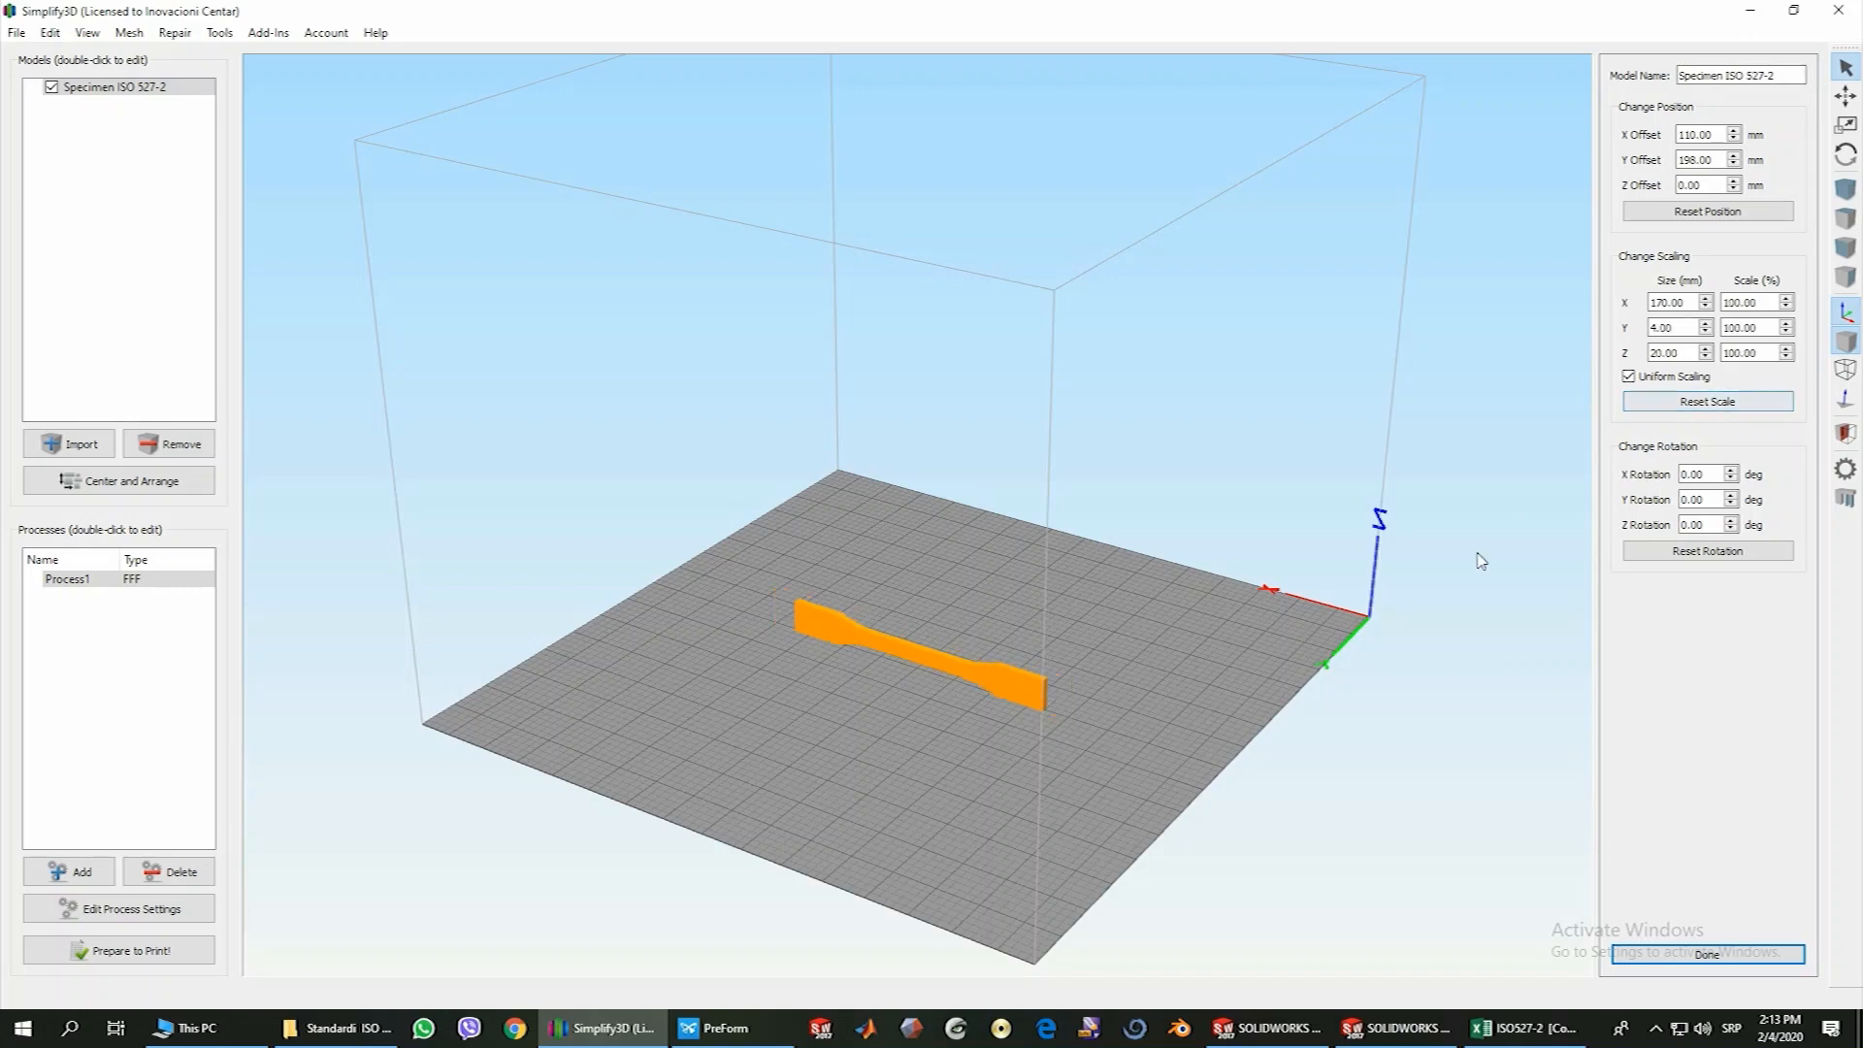
# Lay the specimen flat by rotating it 90° about X, and center it on the build plate
pyautogui.moveTo(923, 777); pyautogui.dragTo(1061, 760)
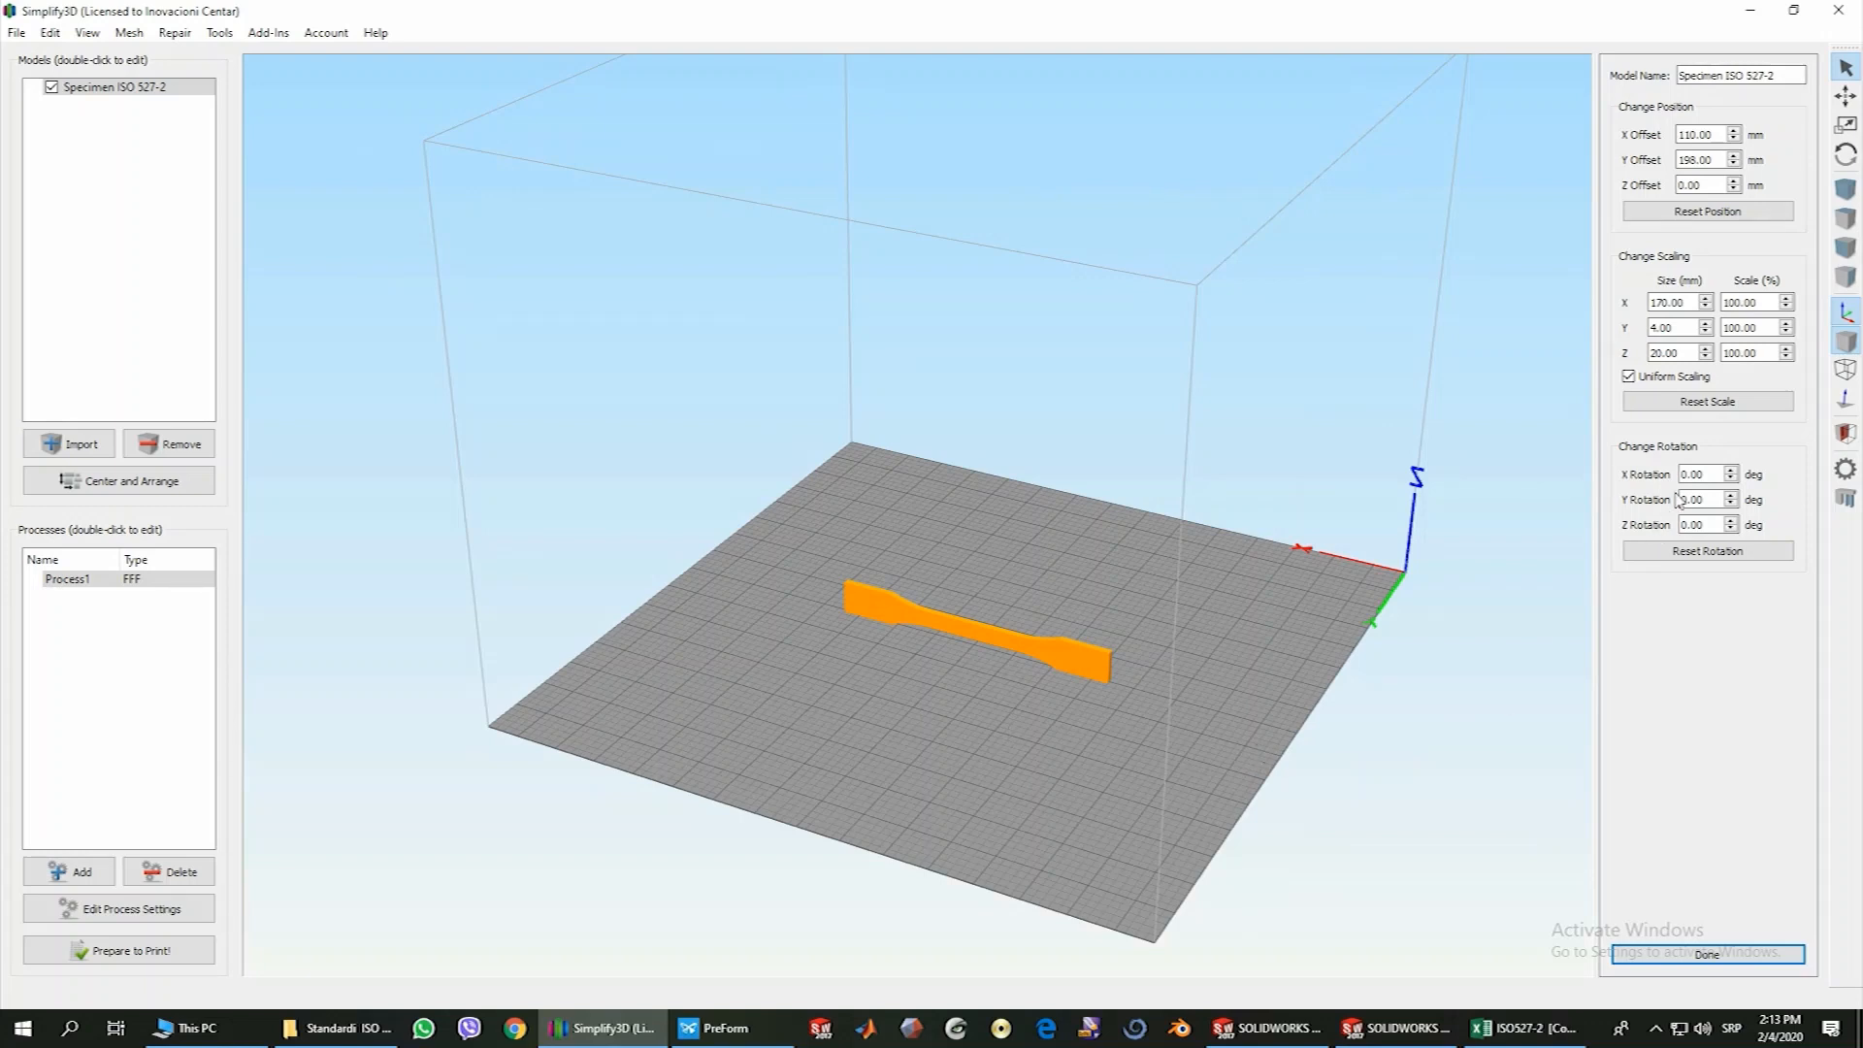
pyautogui.moveTo(1409, 587)
pyautogui.mouseDown()
pyautogui.moveTo(1319, 645)
pyautogui.moveTo(1345, 647)
pyautogui.moveTo(1415, 567)
pyautogui.mouseUp()
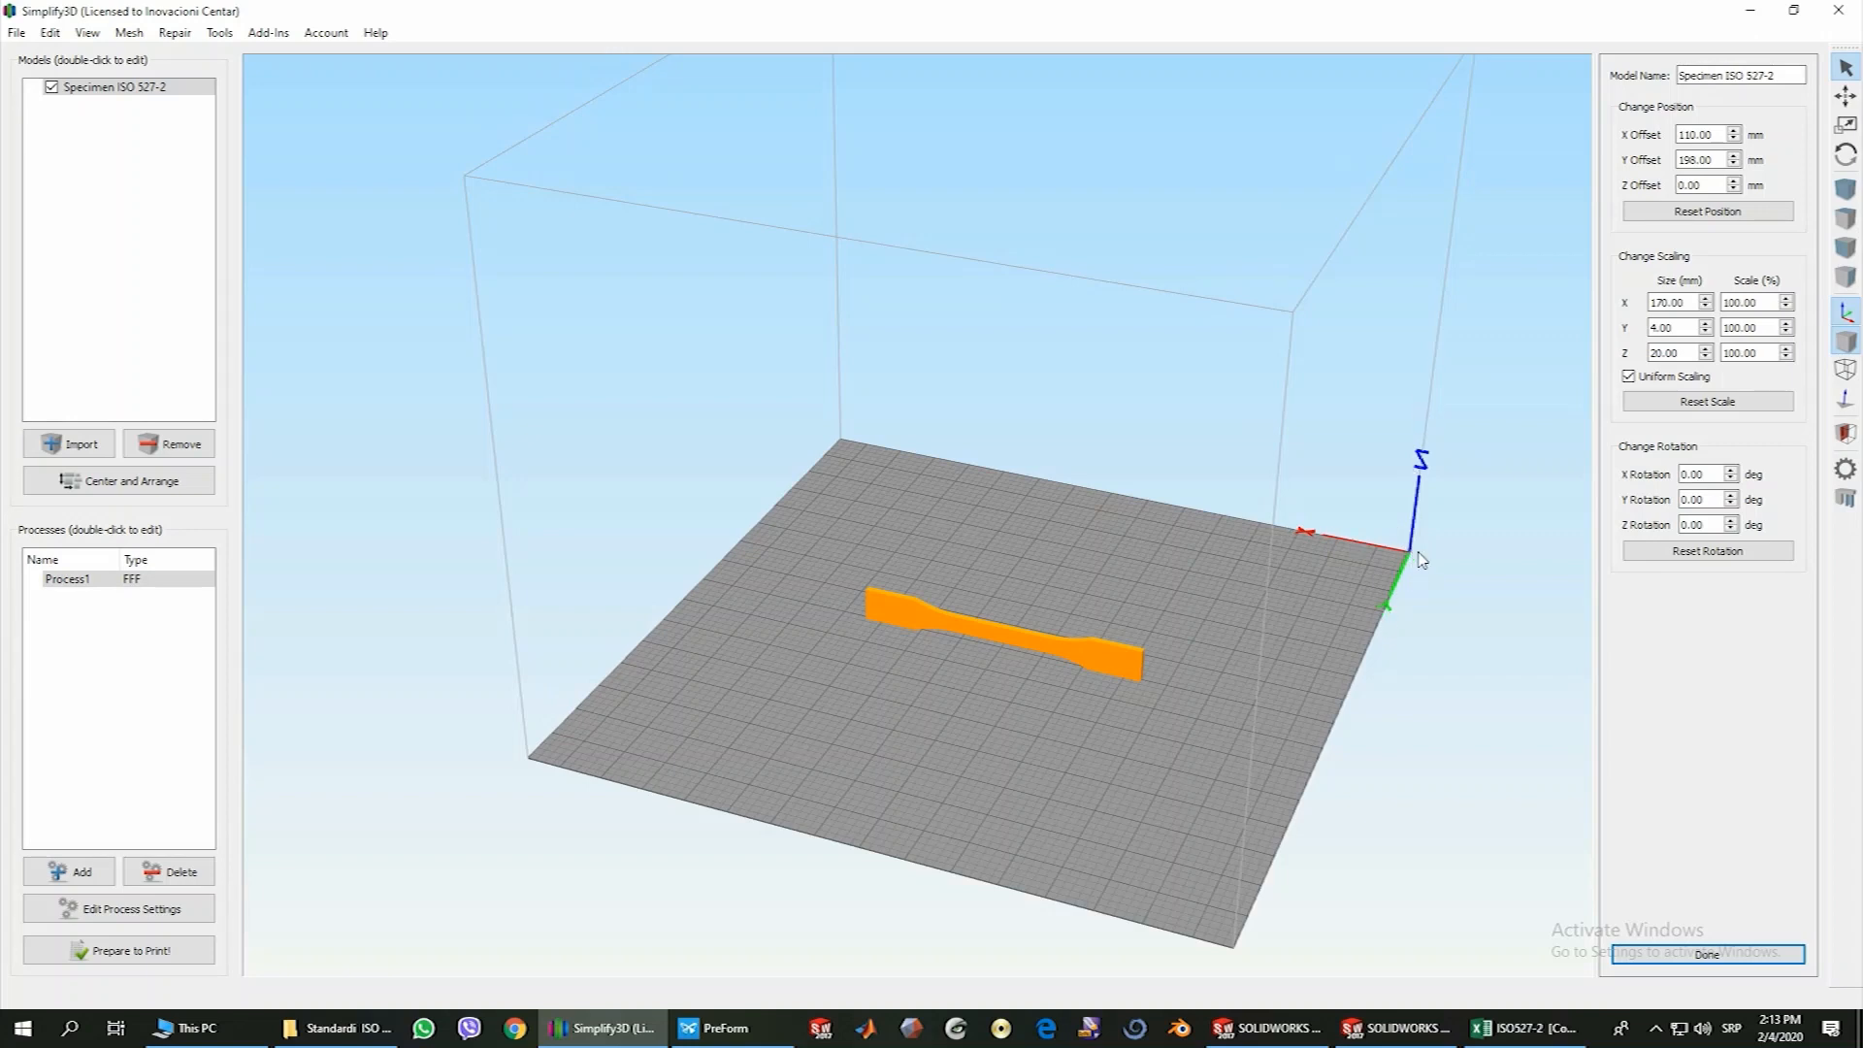
pyautogui.moveTo(1416, 561); pyautogui.dragTo(1409, 557)
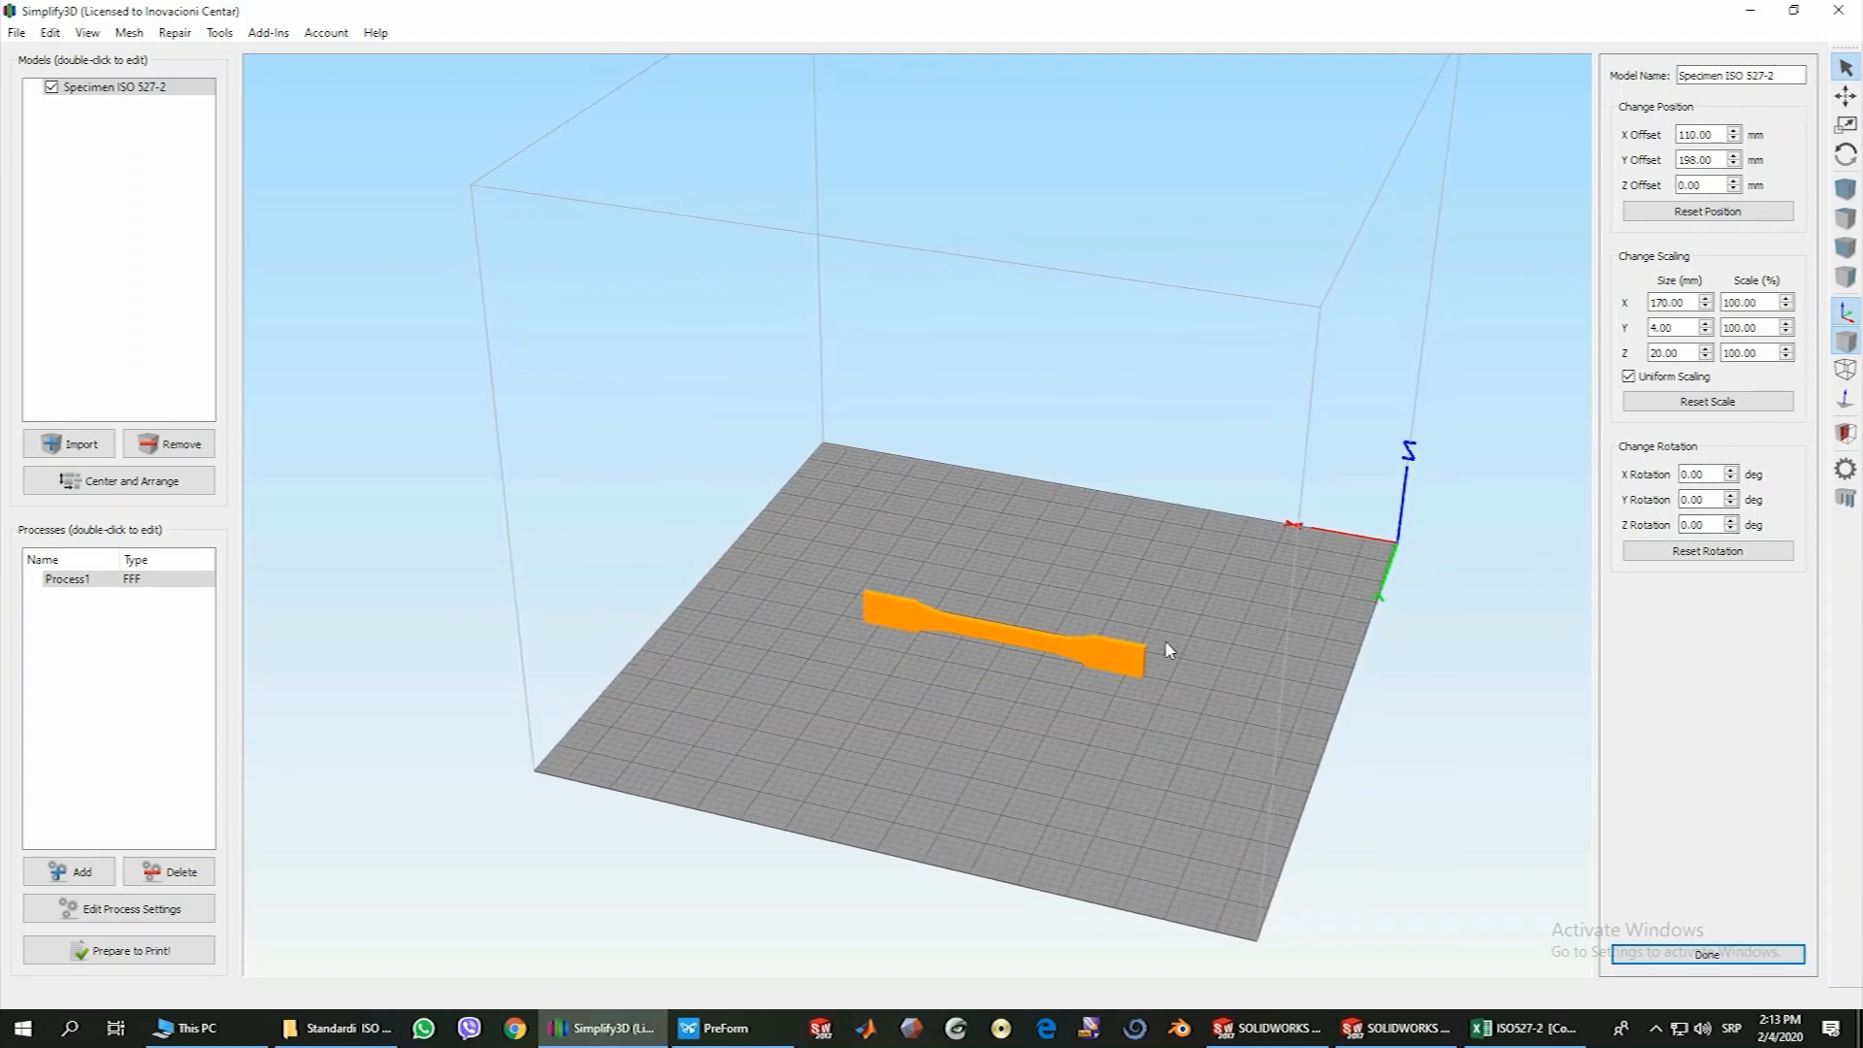
pyautogui.moveTo(1169, 648)
pyautogui.mouseDown()
pyautogui.moveTo(1143, 671)
pyautogui.moveTo(1177, 681)
pyautogui.mouseUp()
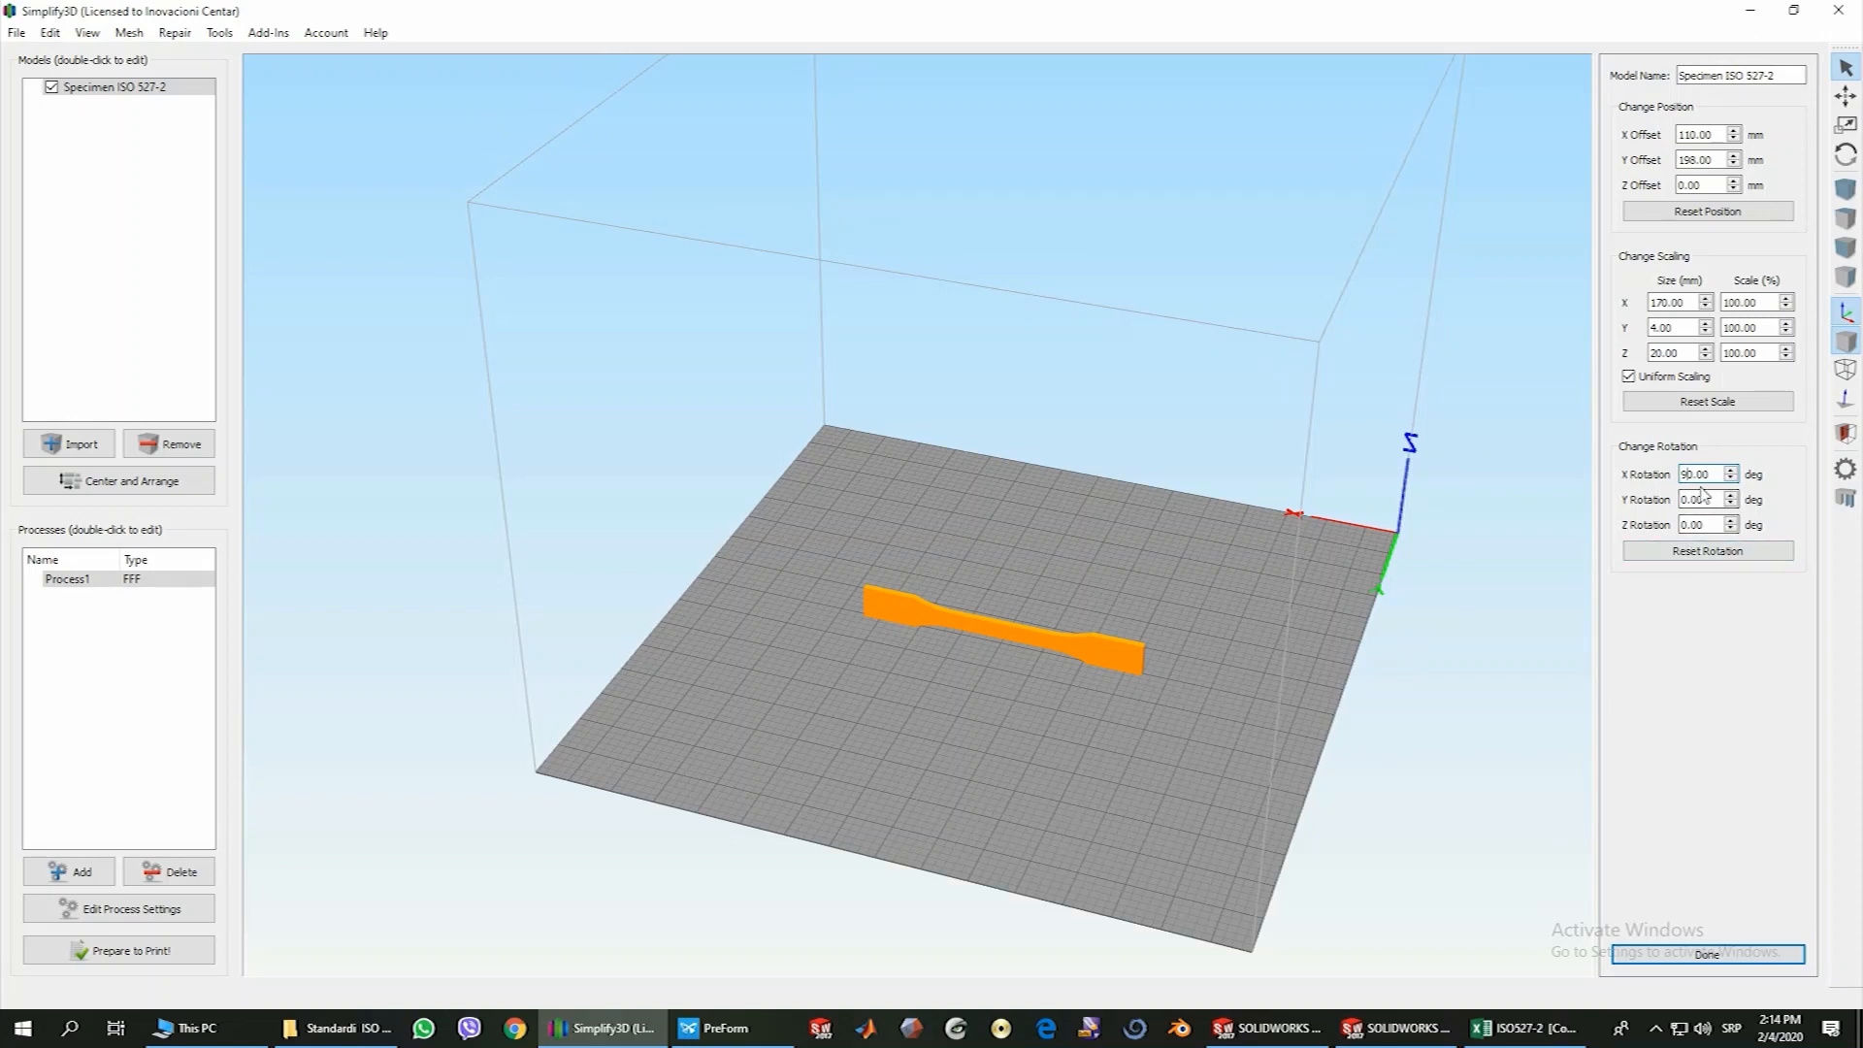
pyautogui.press('Return')
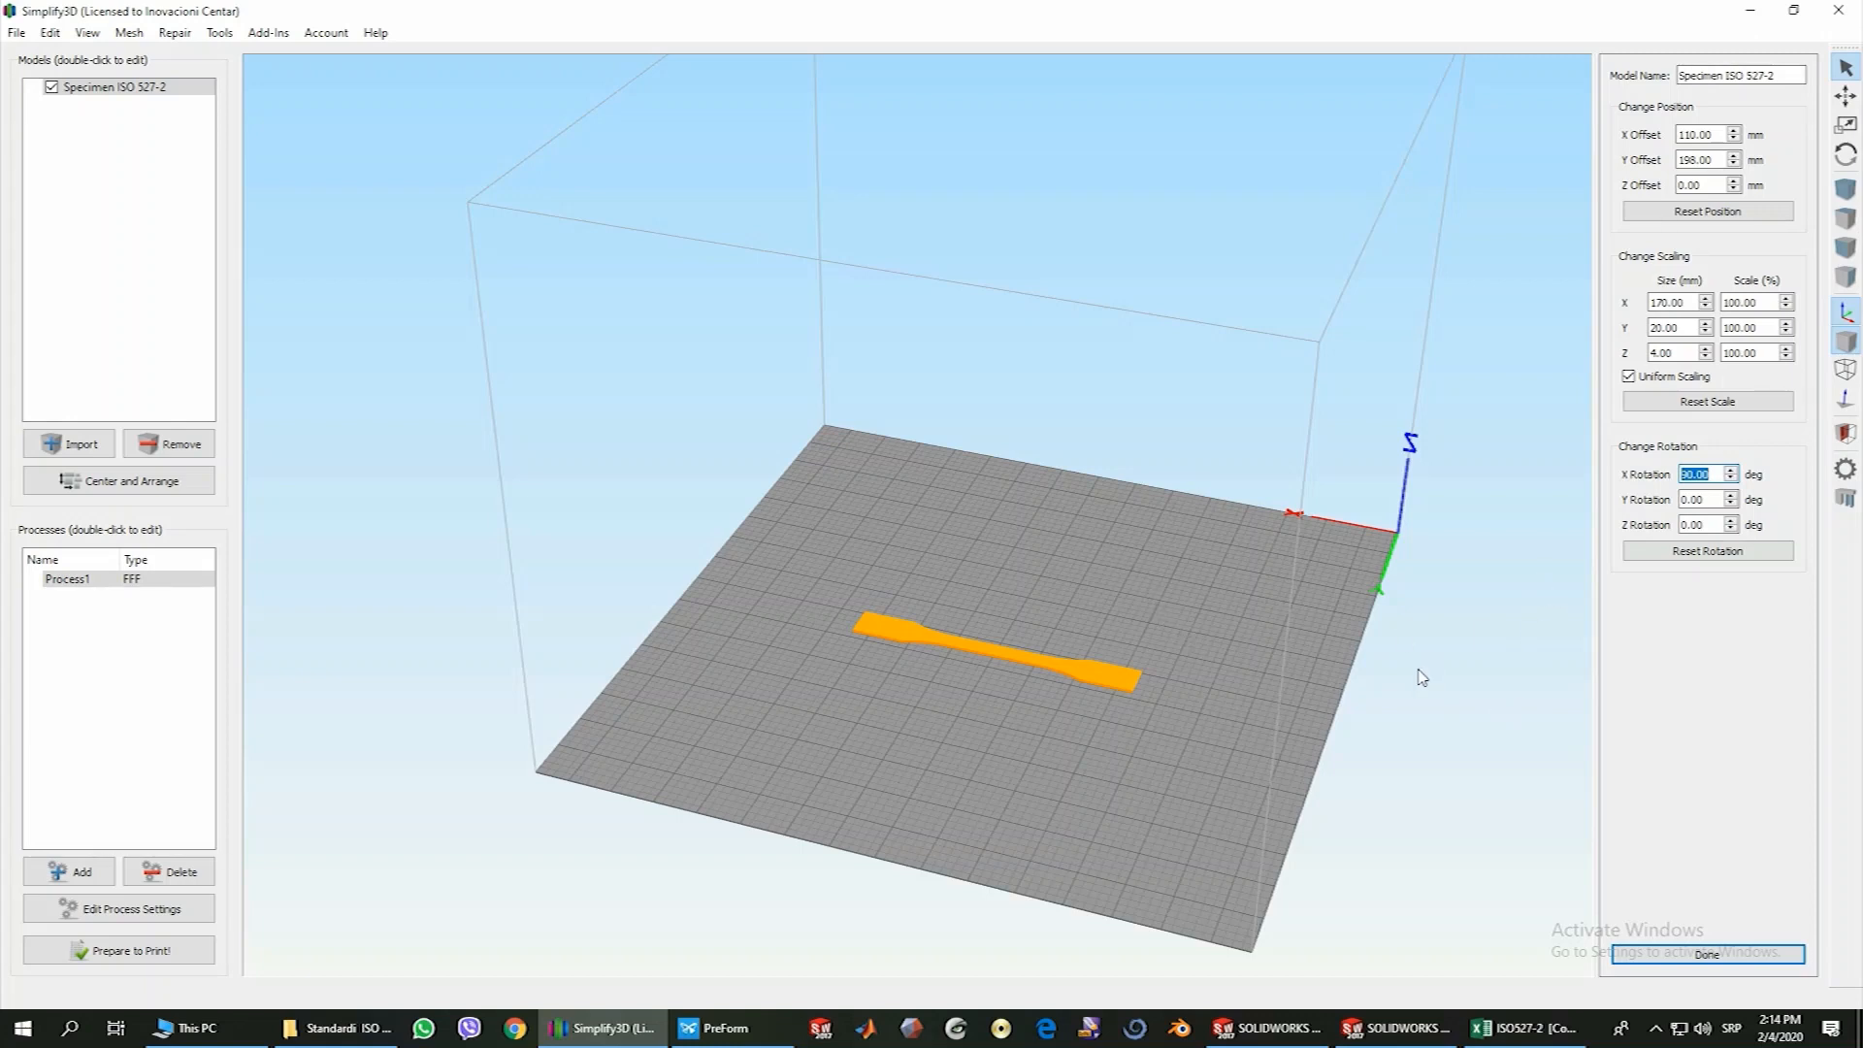
pyautogui.click(171, 492)
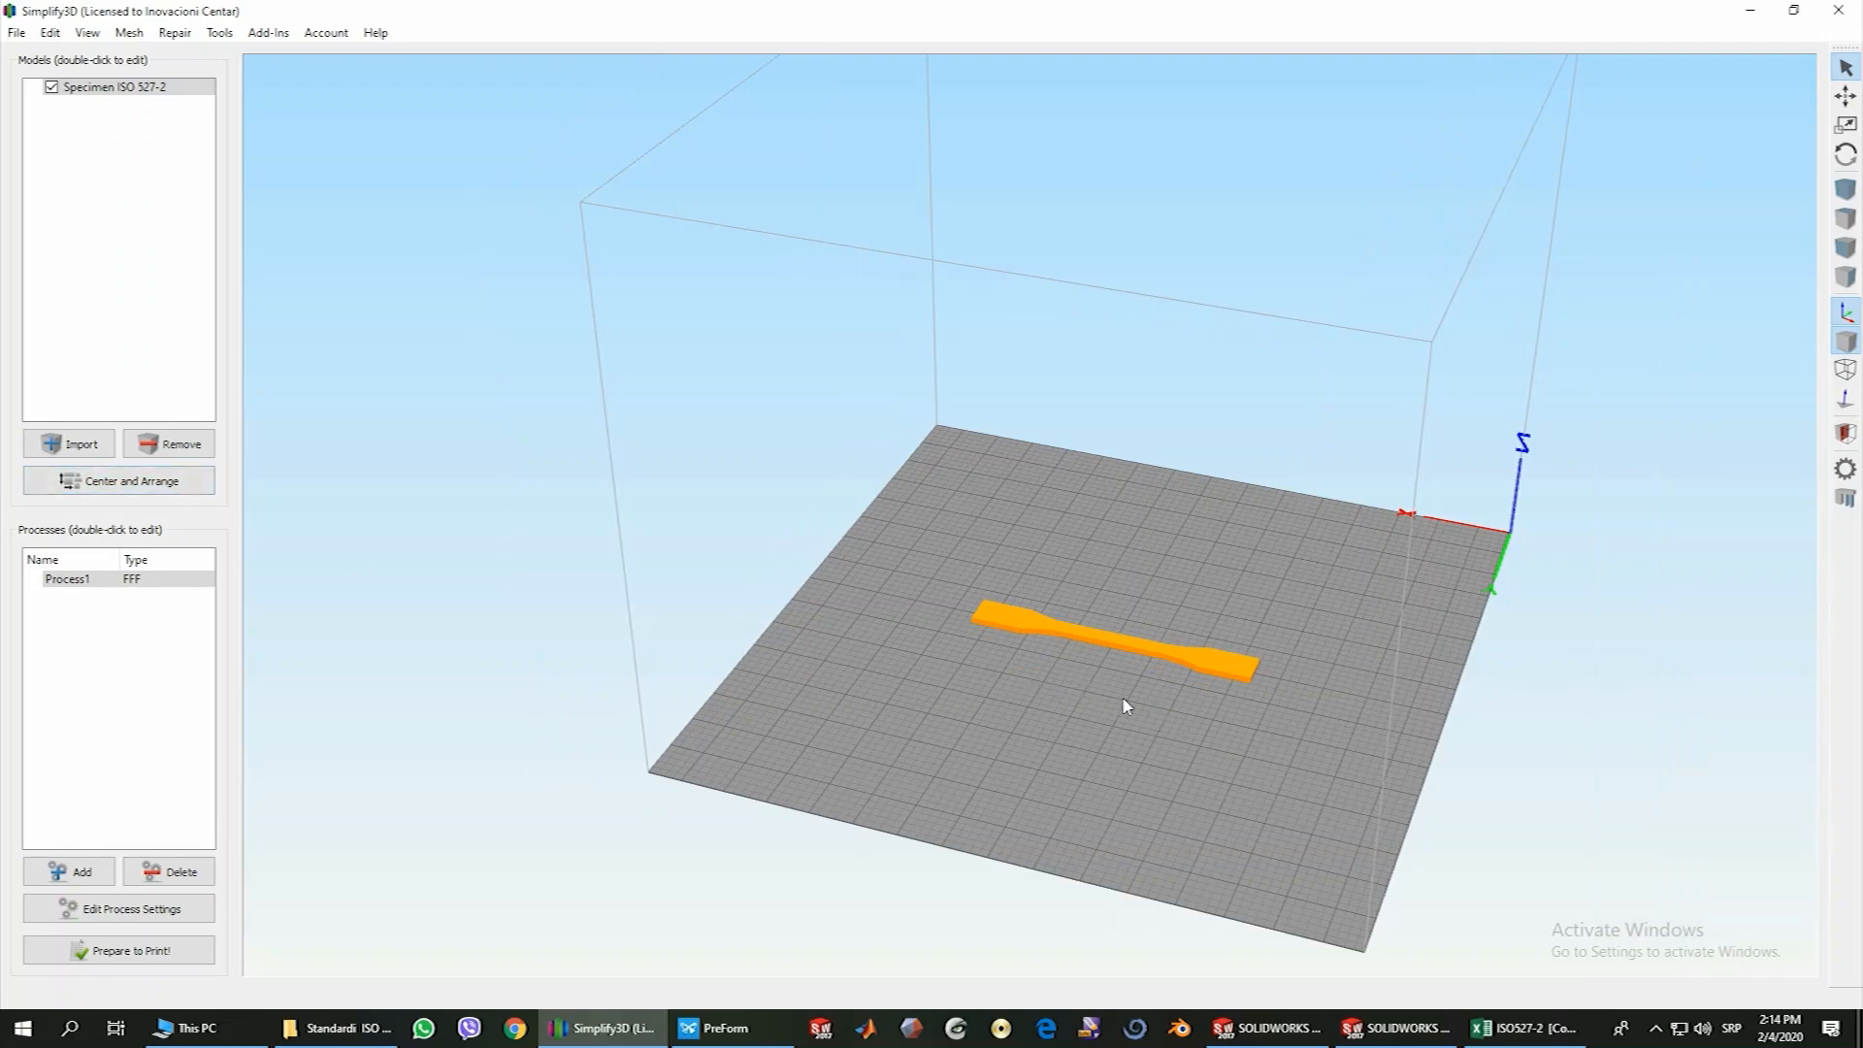
# Rotate the flat specimen 90° about Z and center it on the build plate again
pyautogui.moveTo(1126, 706); pyautogui.dragTo(1044, 814)
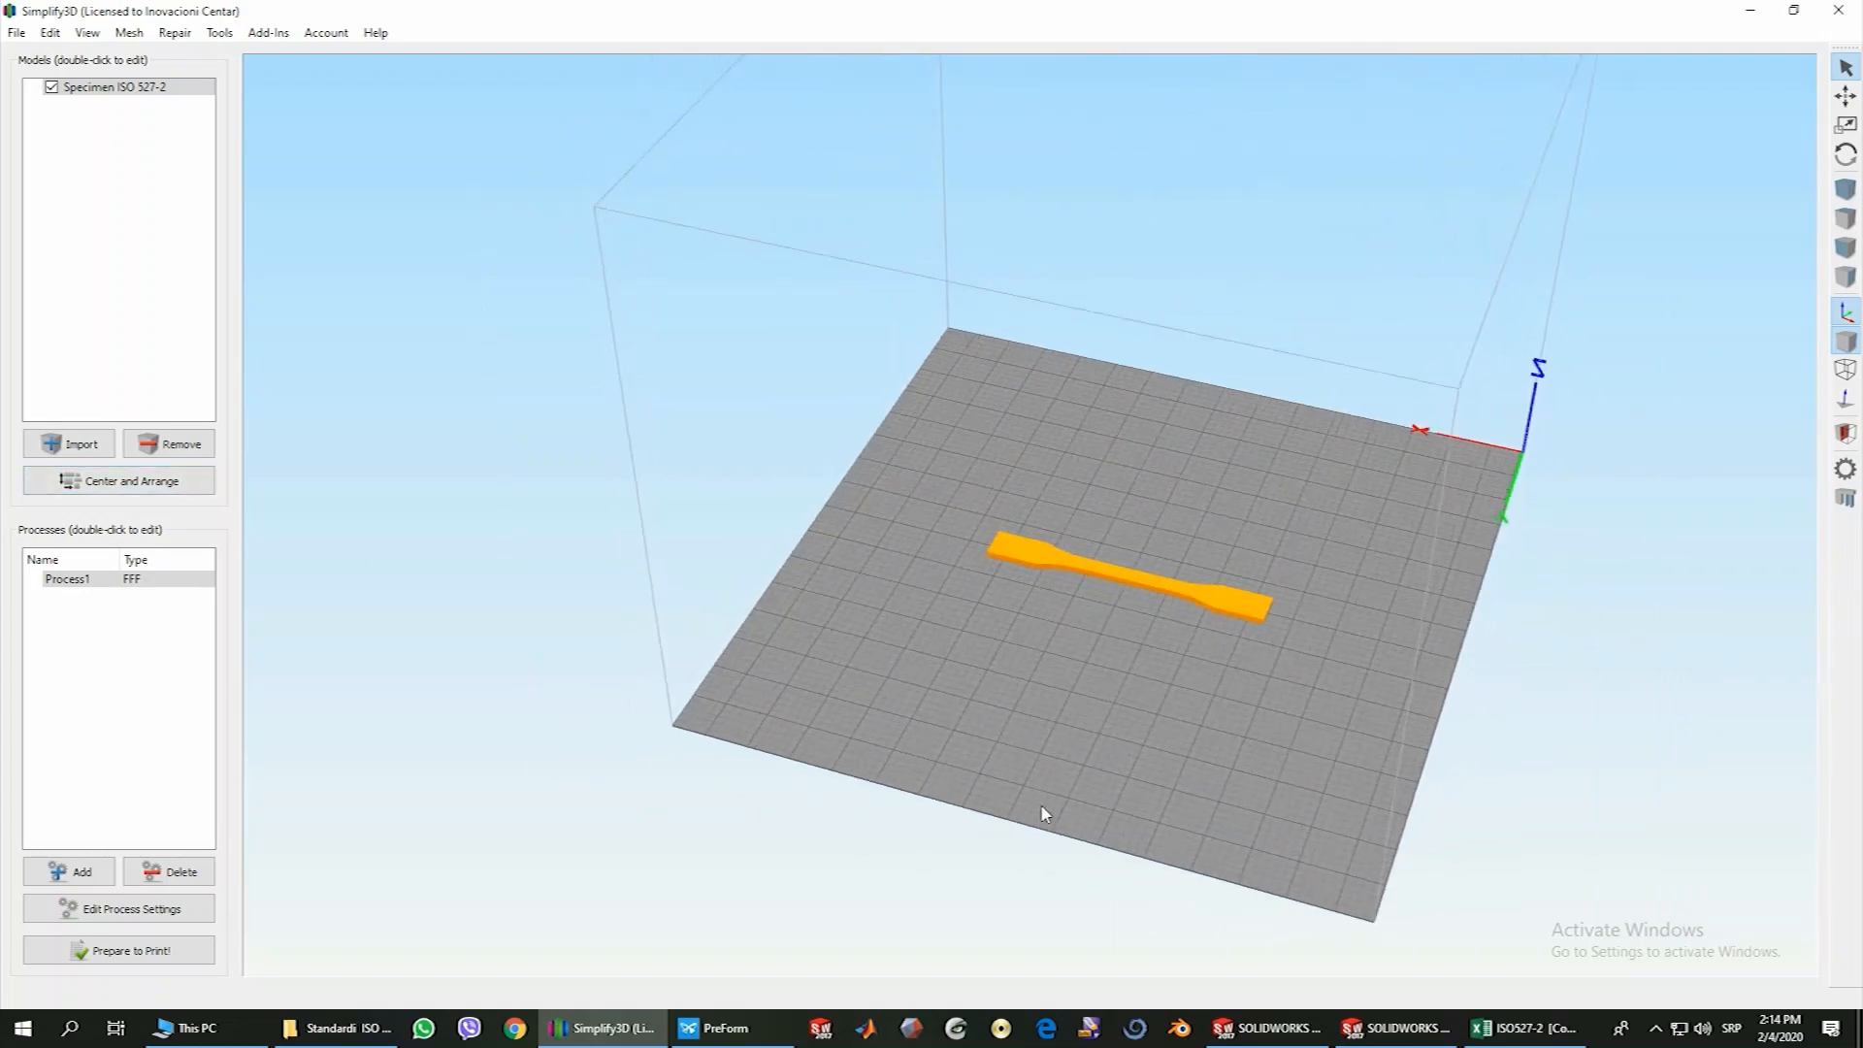
pyautogui.moveTo(994, 682)
pyautogui.mouseDown()
pyautogui.moveTo(1029, 704)
pyautogui.moveTo(985, 668)
pyautogui.mouseUp()
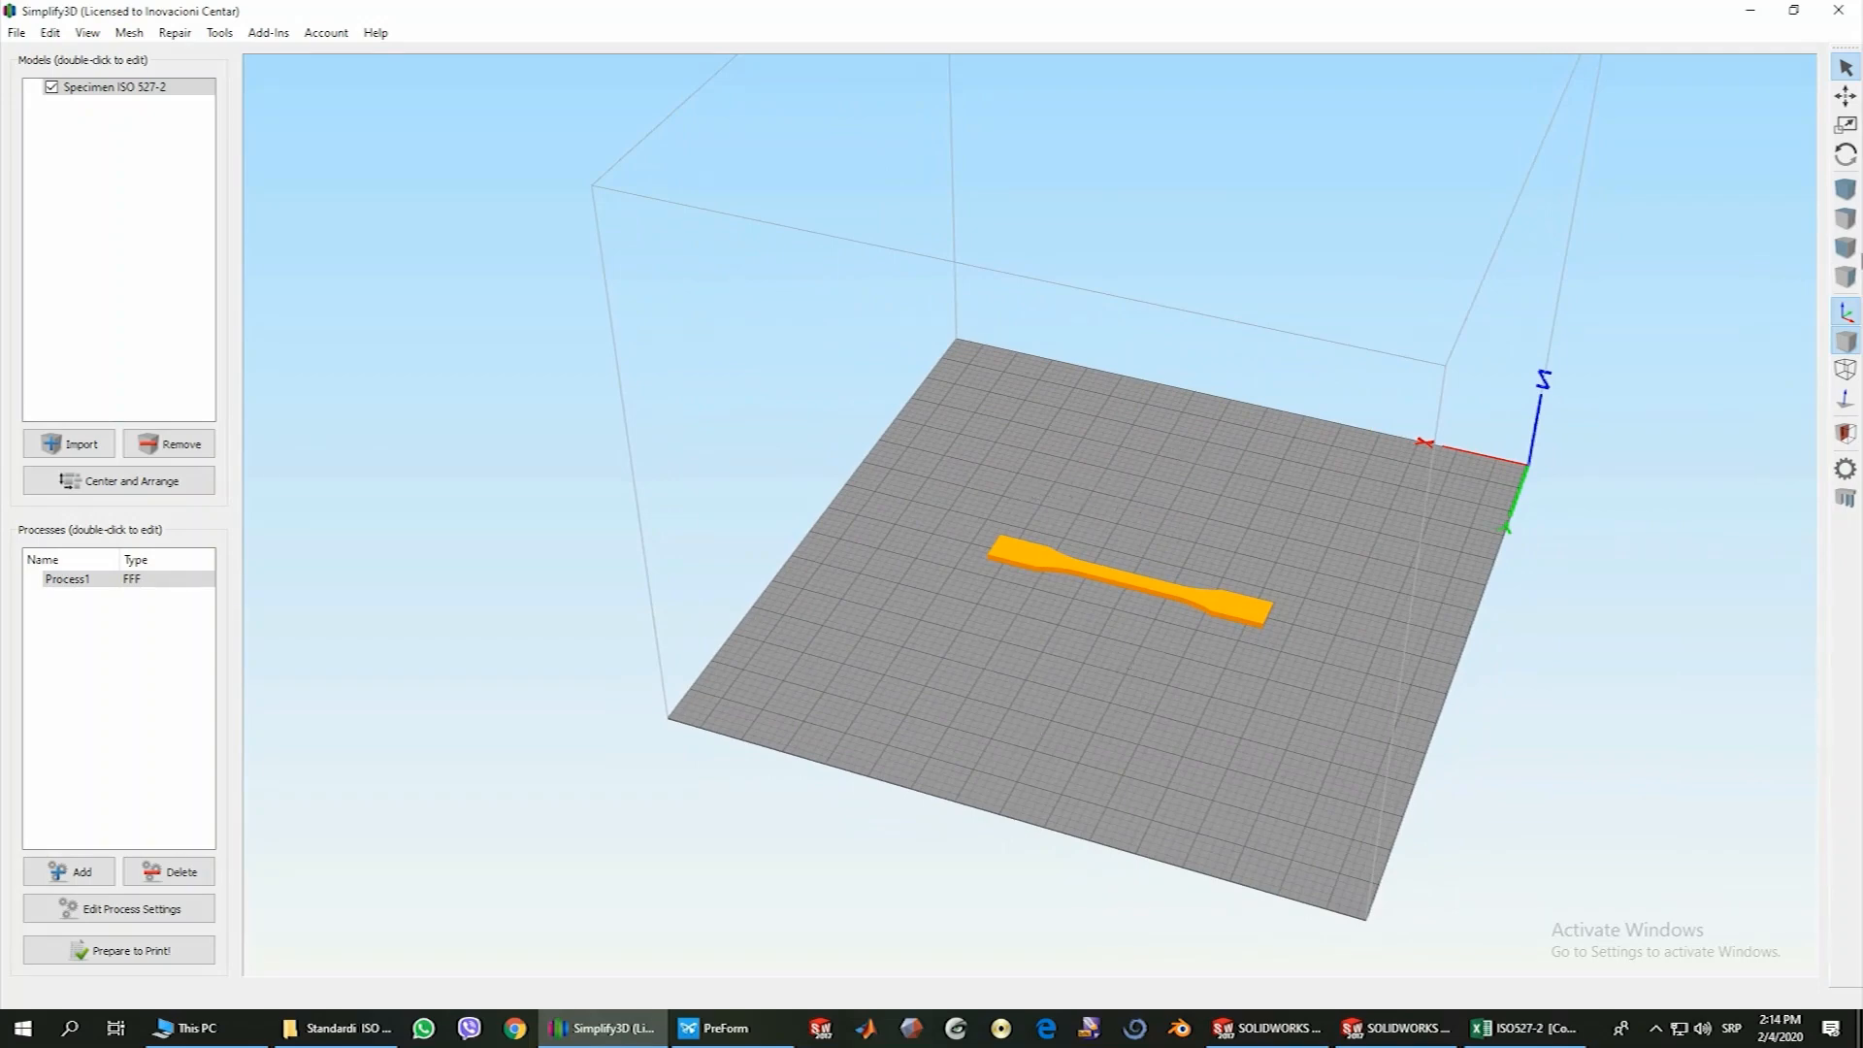
pyautogui.doubleClick(1114, 583)
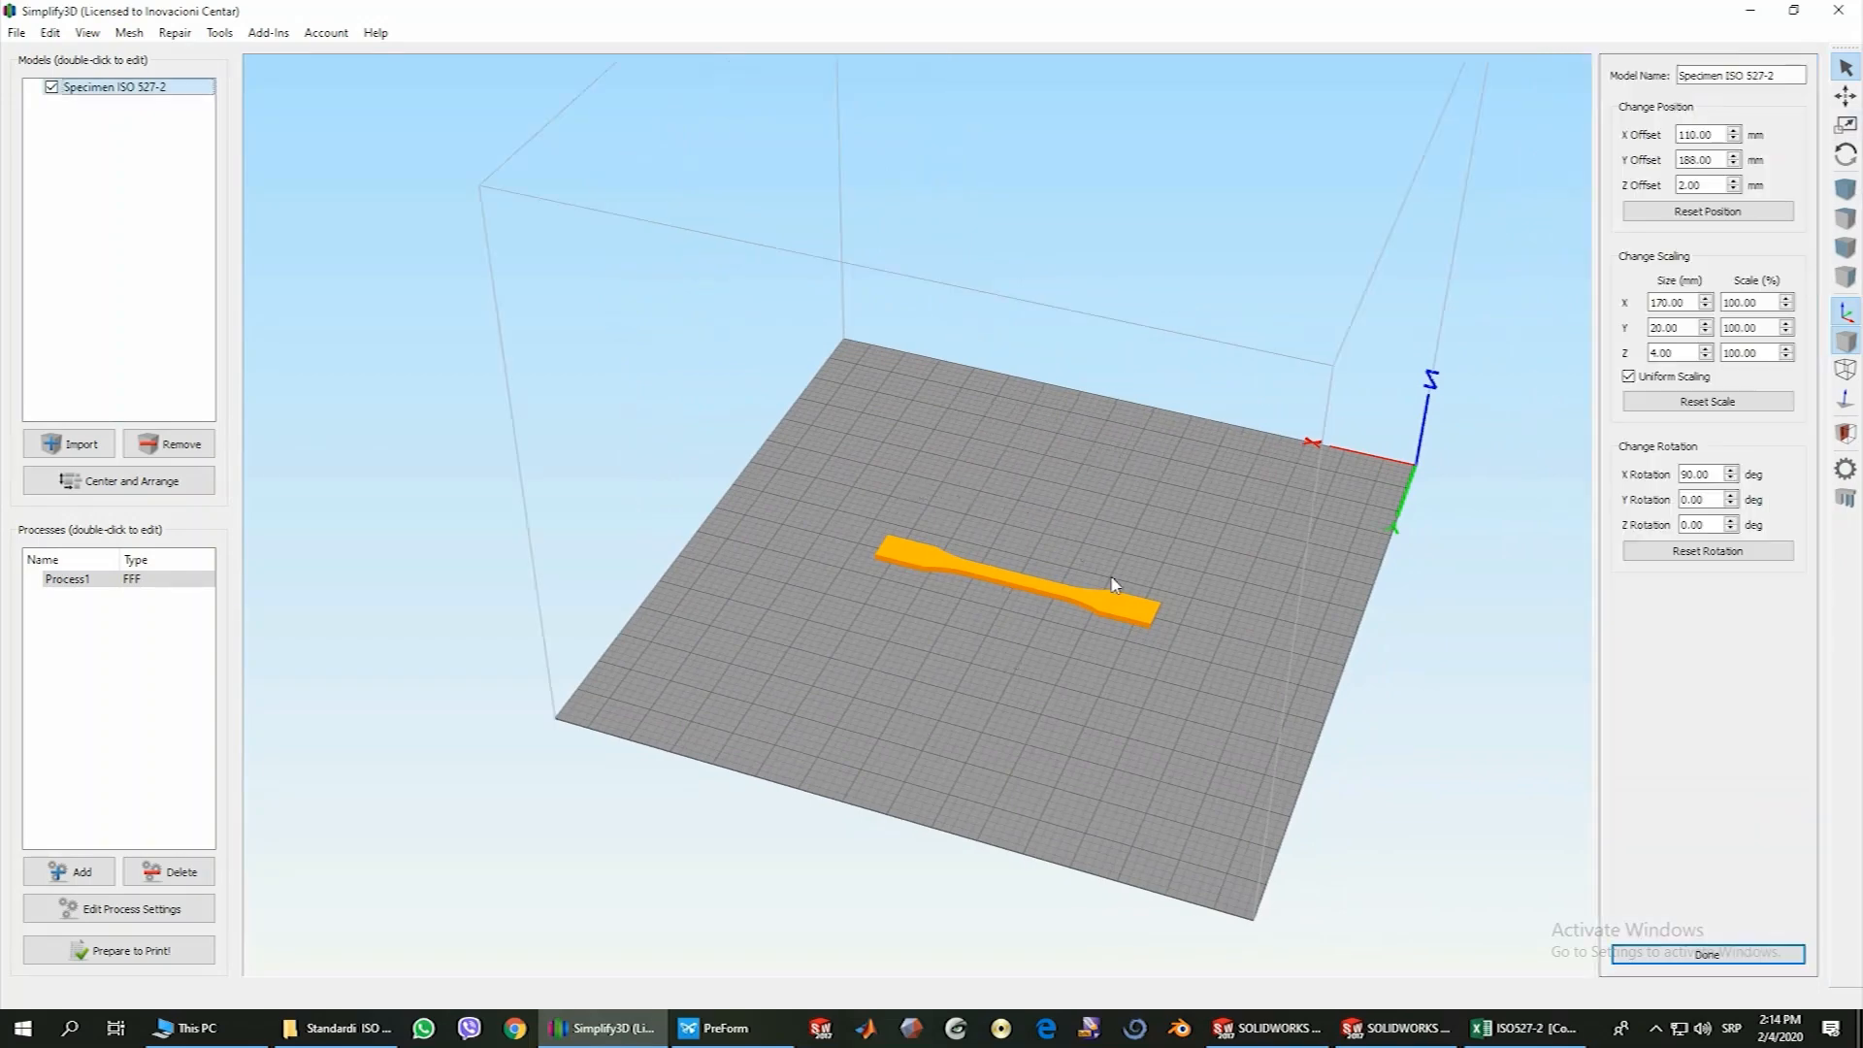
pyautogui.click(1683, 525)
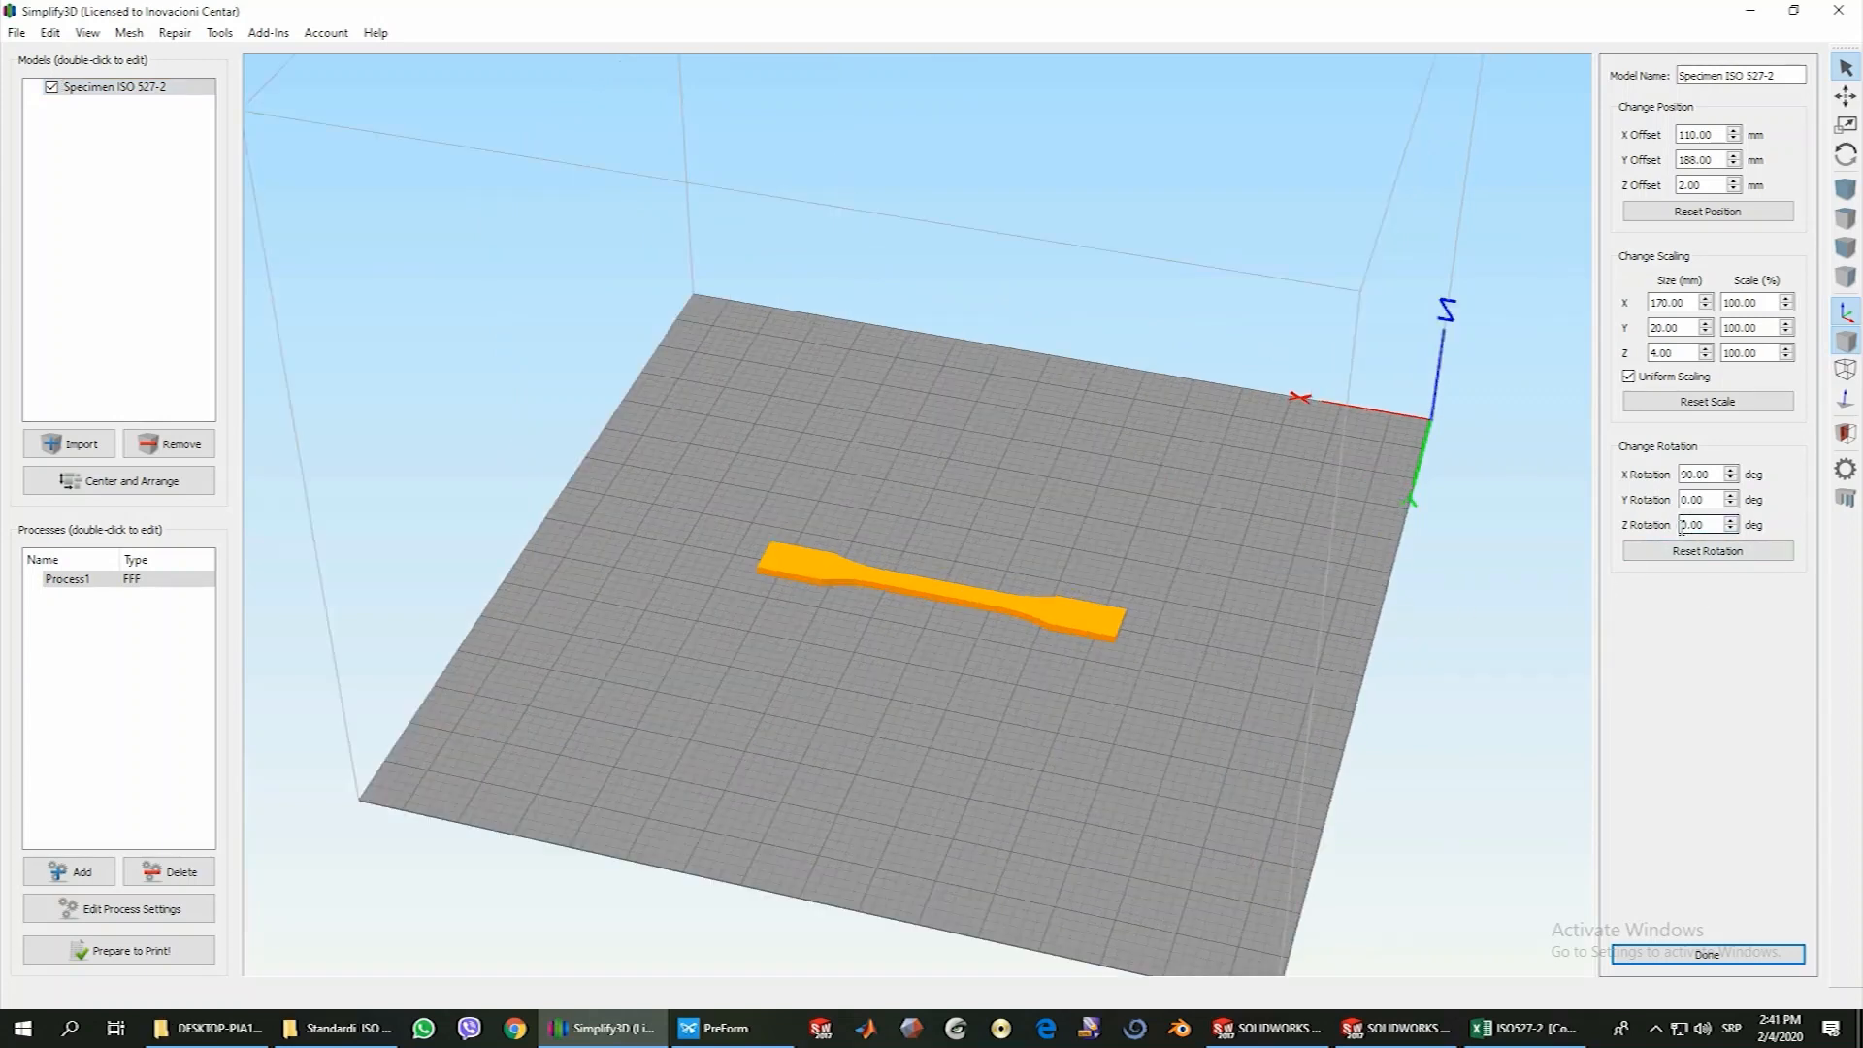
pyautogui.write('9')
pyautogui.press('Return')
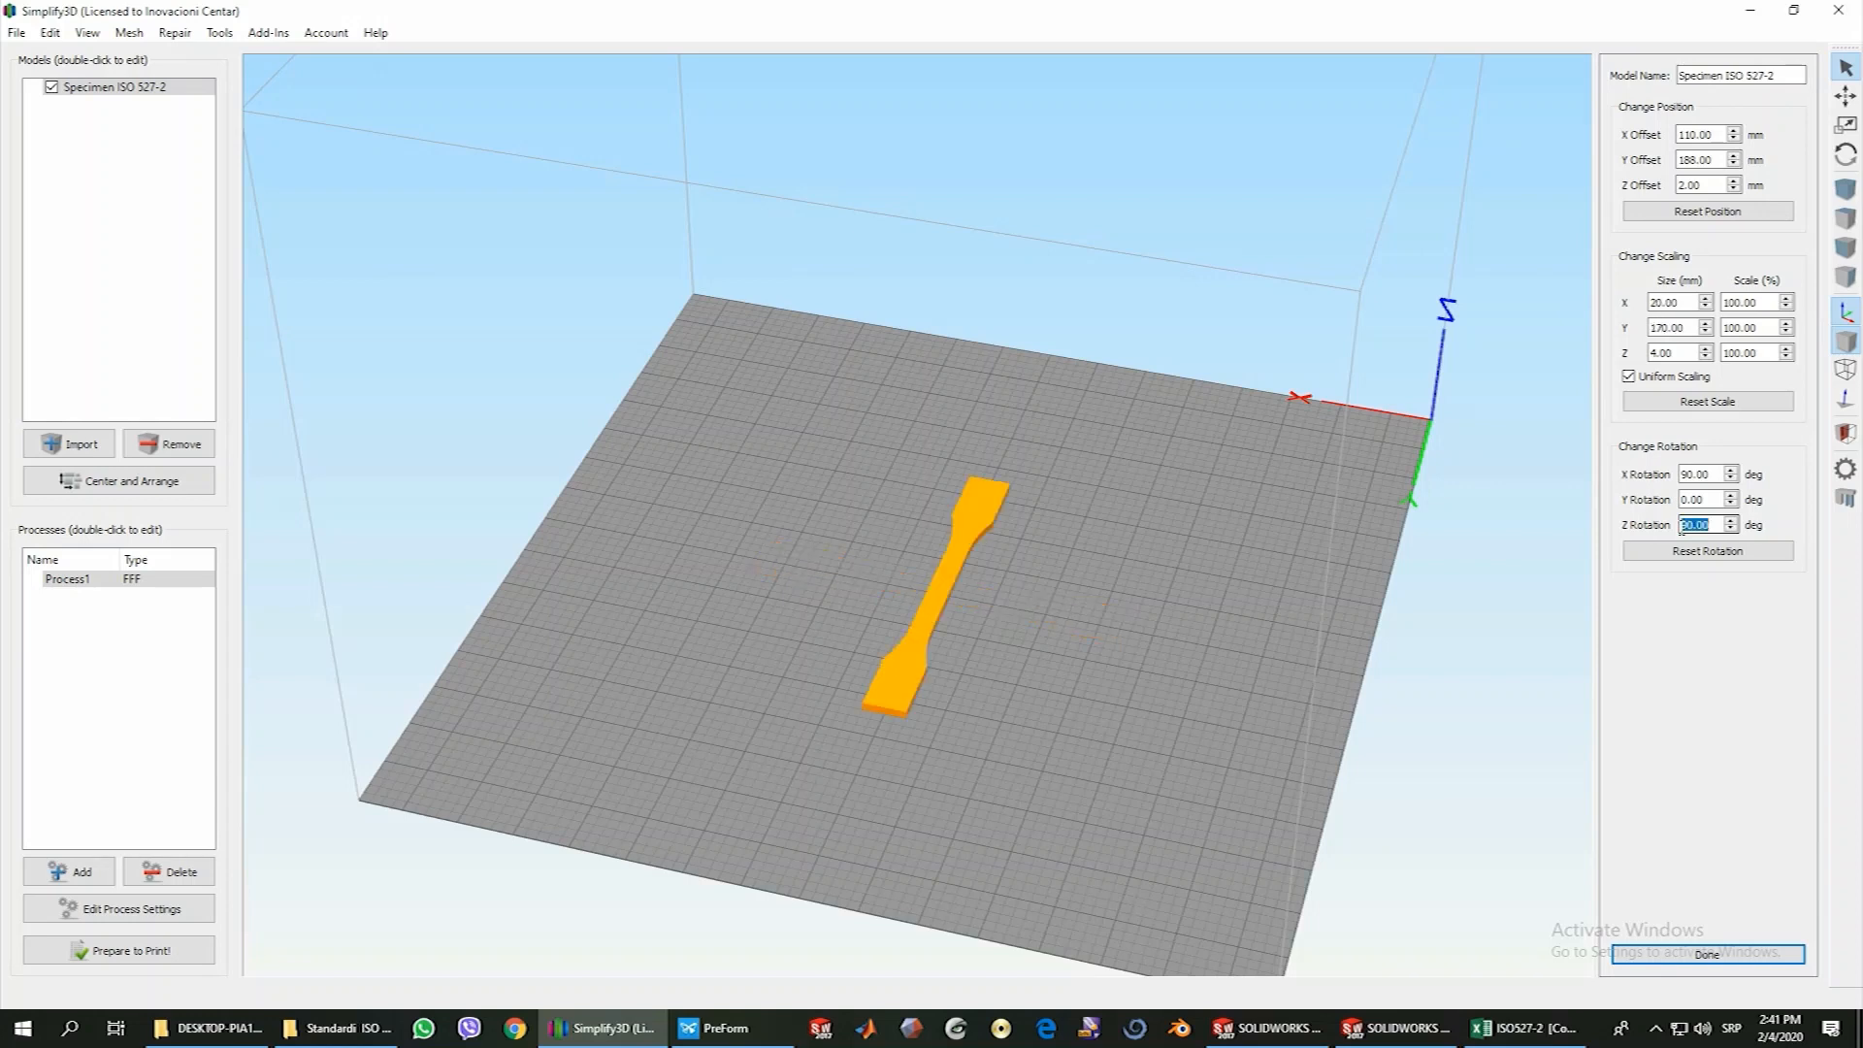
pyautogui.click(158, 483)
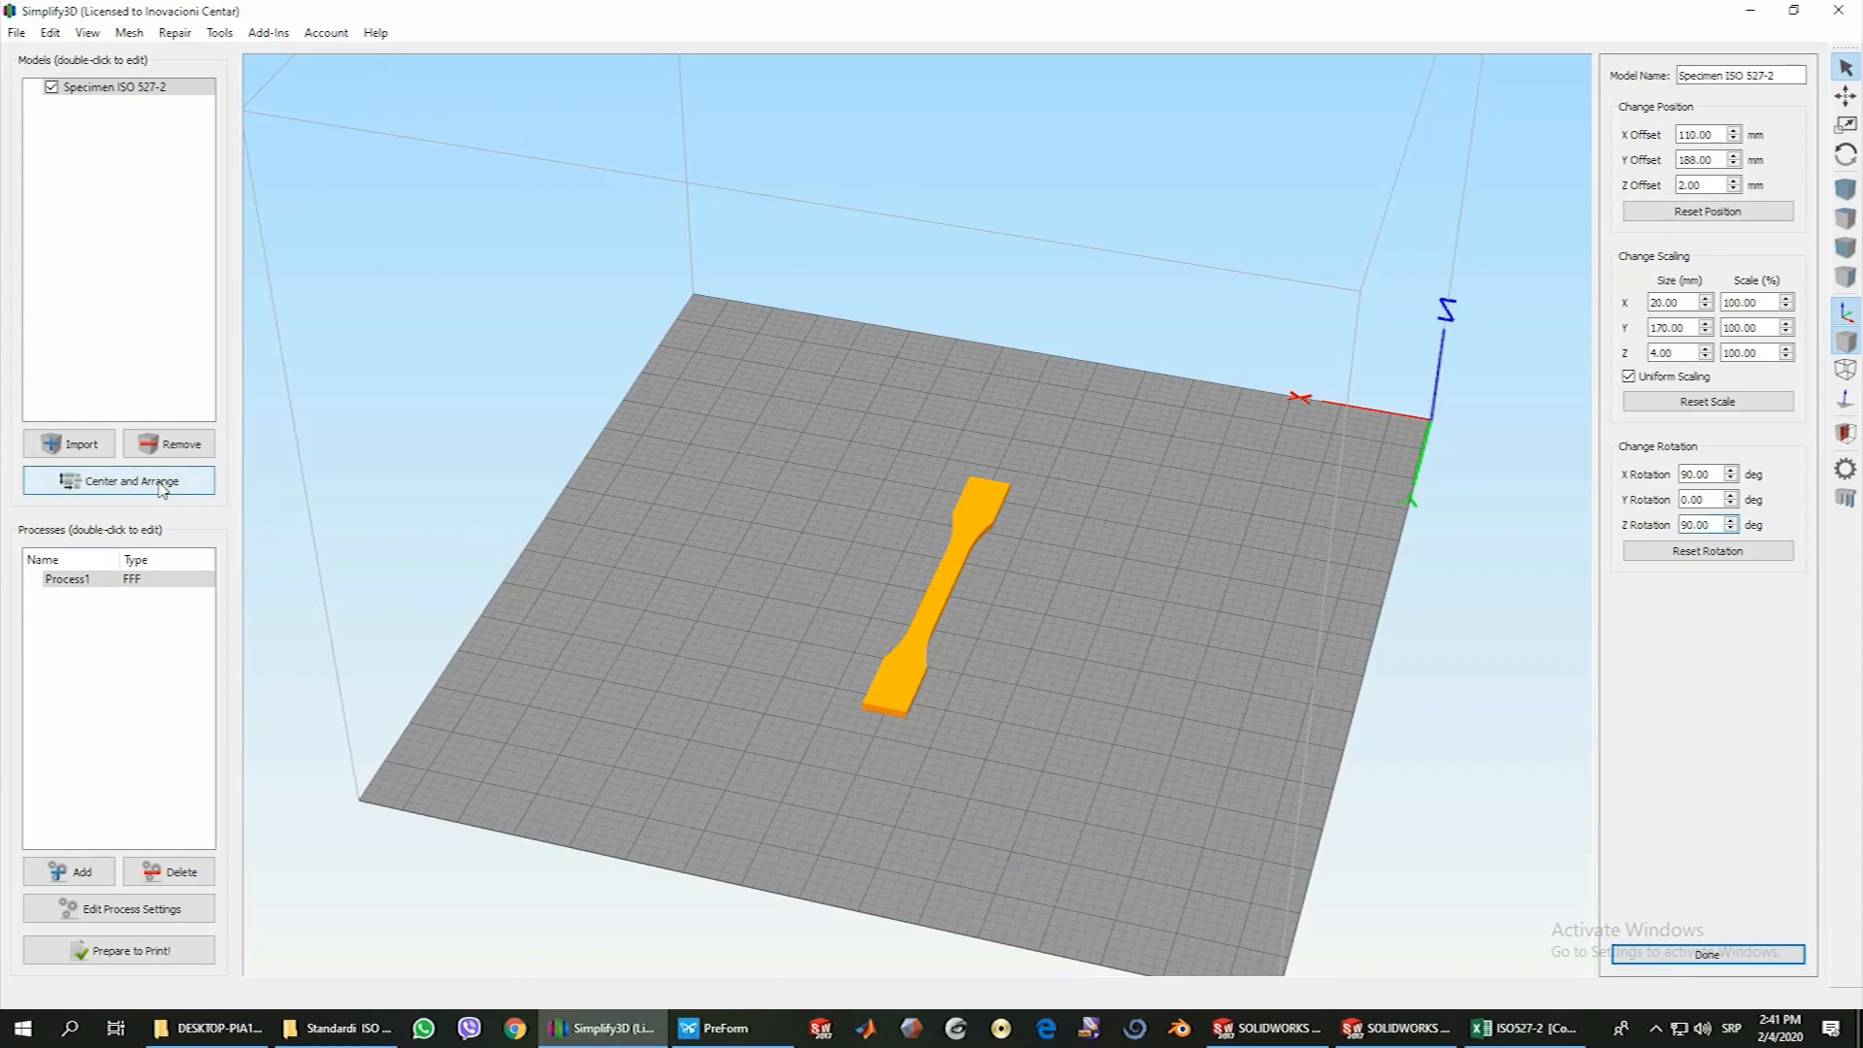
# Duplicate the specimen to make five in total, and center and arrange them on the build plate
pyautogui.moveTo(957, 794); pyautogui.dragTo(938, 758)
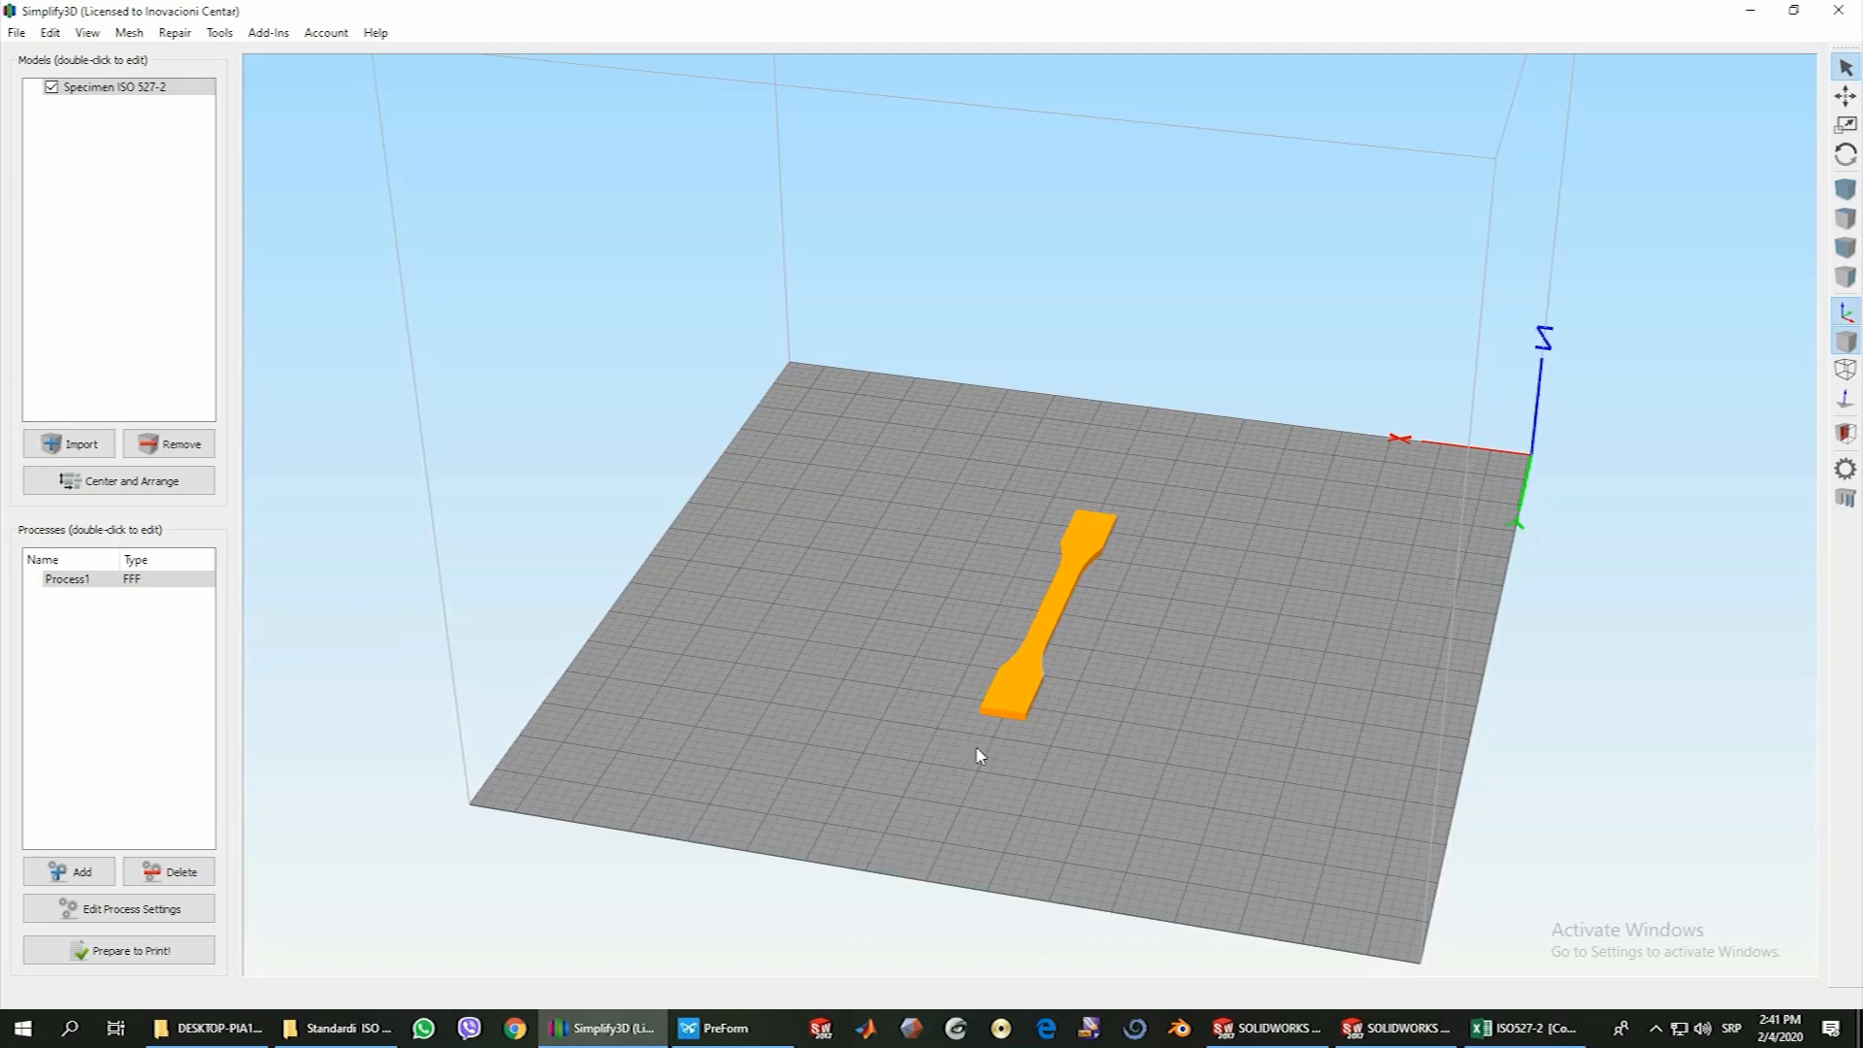
pyautogui.click(1017, 705)
pyautogui.hotkey('ctrl', 'v')
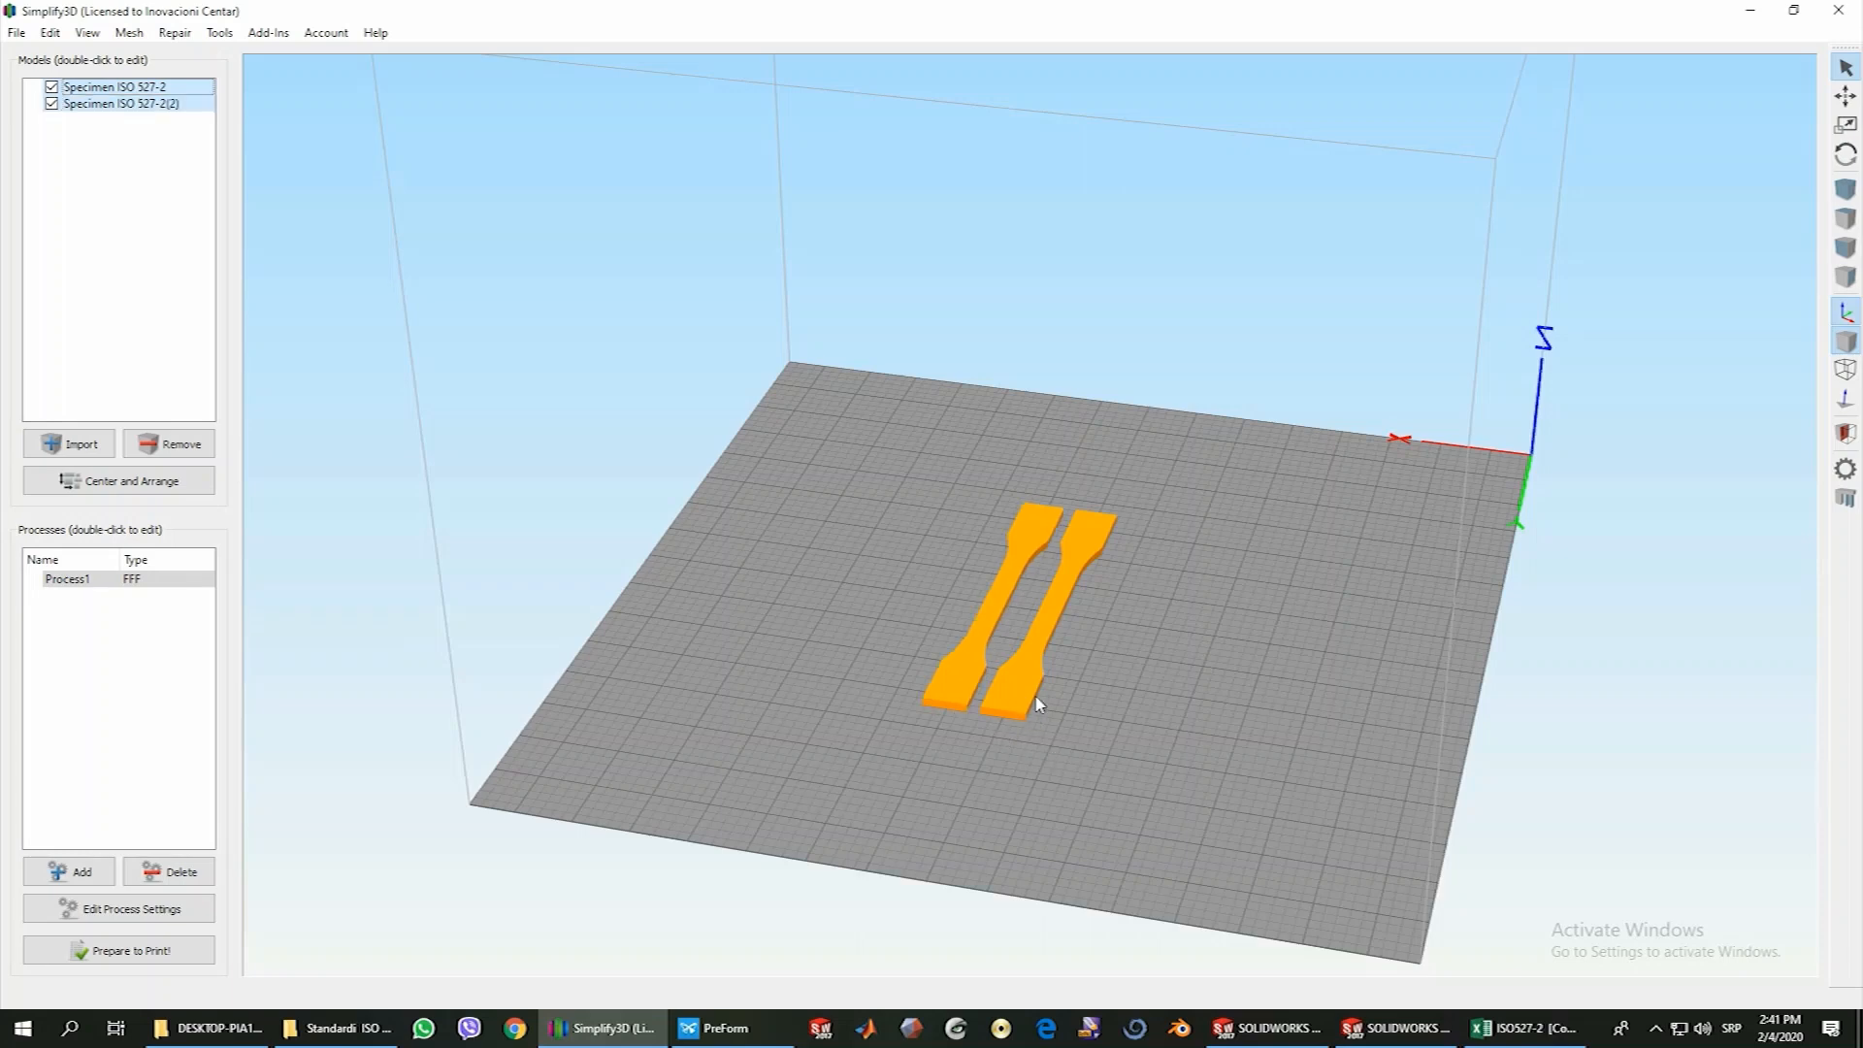
pyautogui.click(1010, 701)
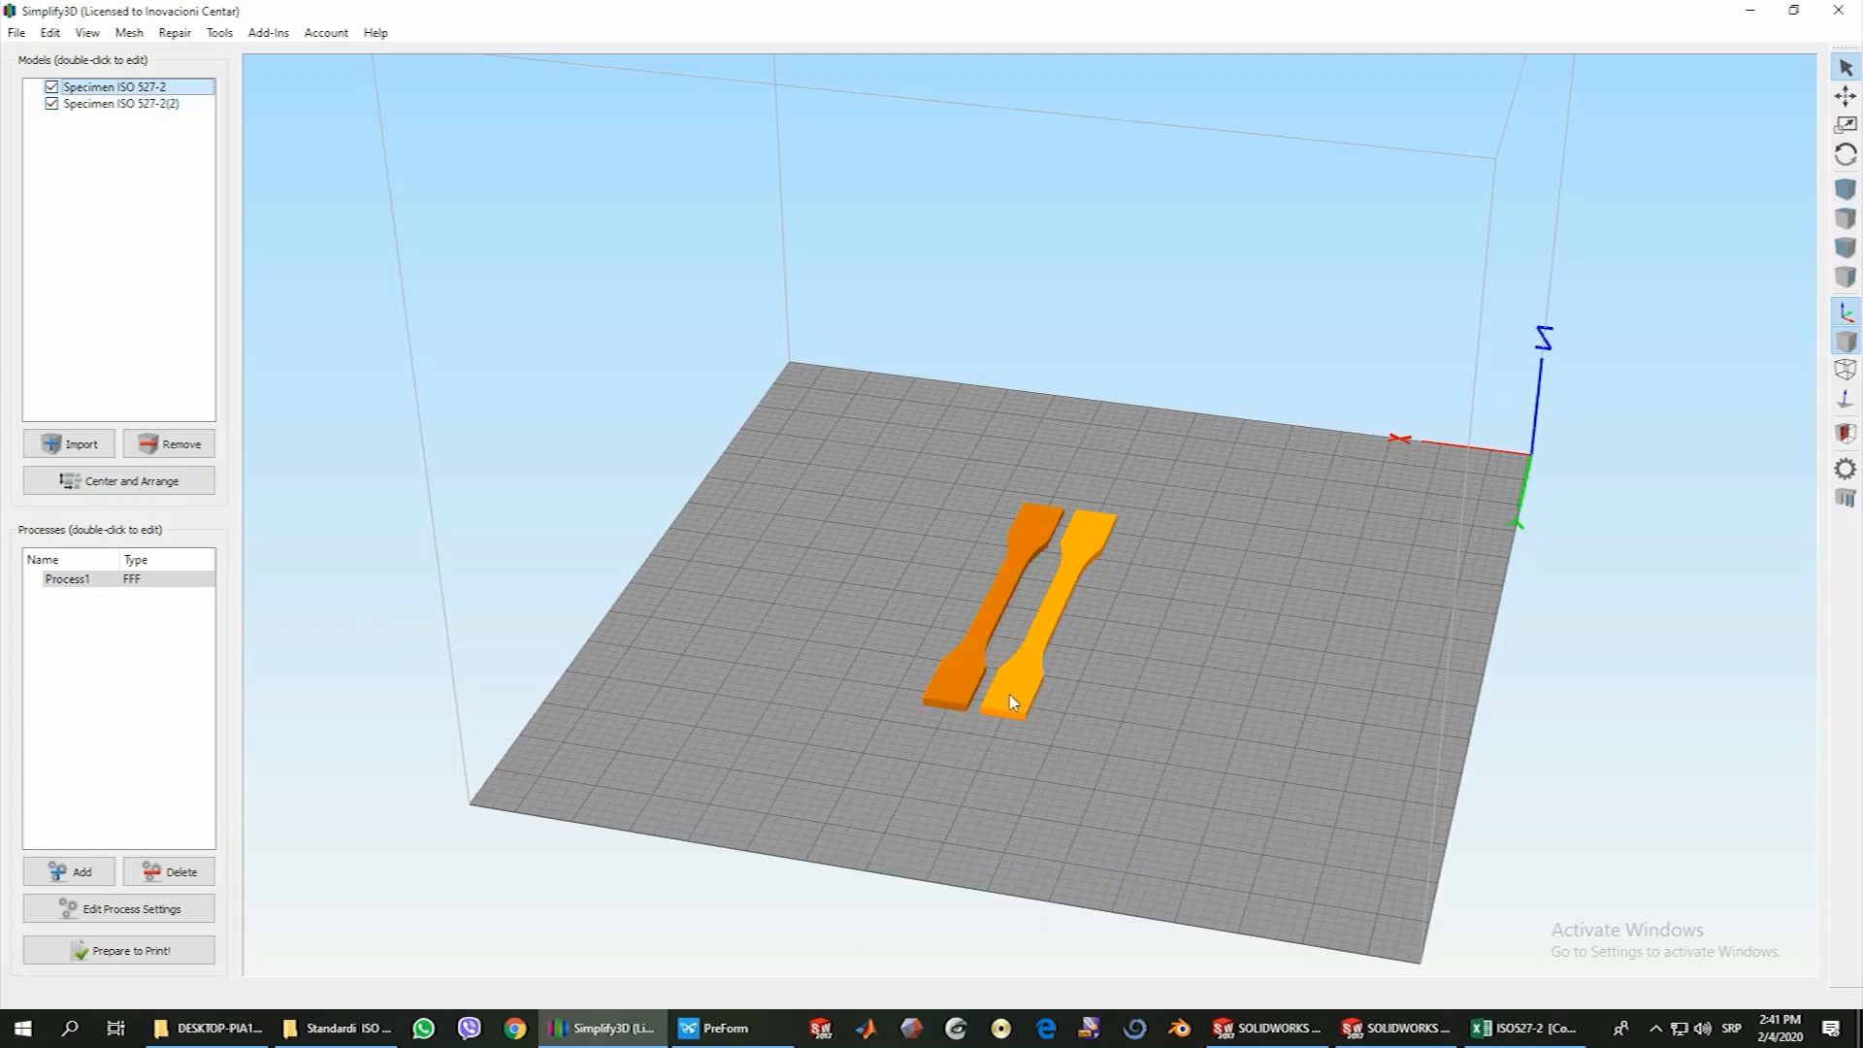
pyautogui.keyDown('ctrl'); pyautogui.click(956, 694); pyautogui.keyUp('ctrl')
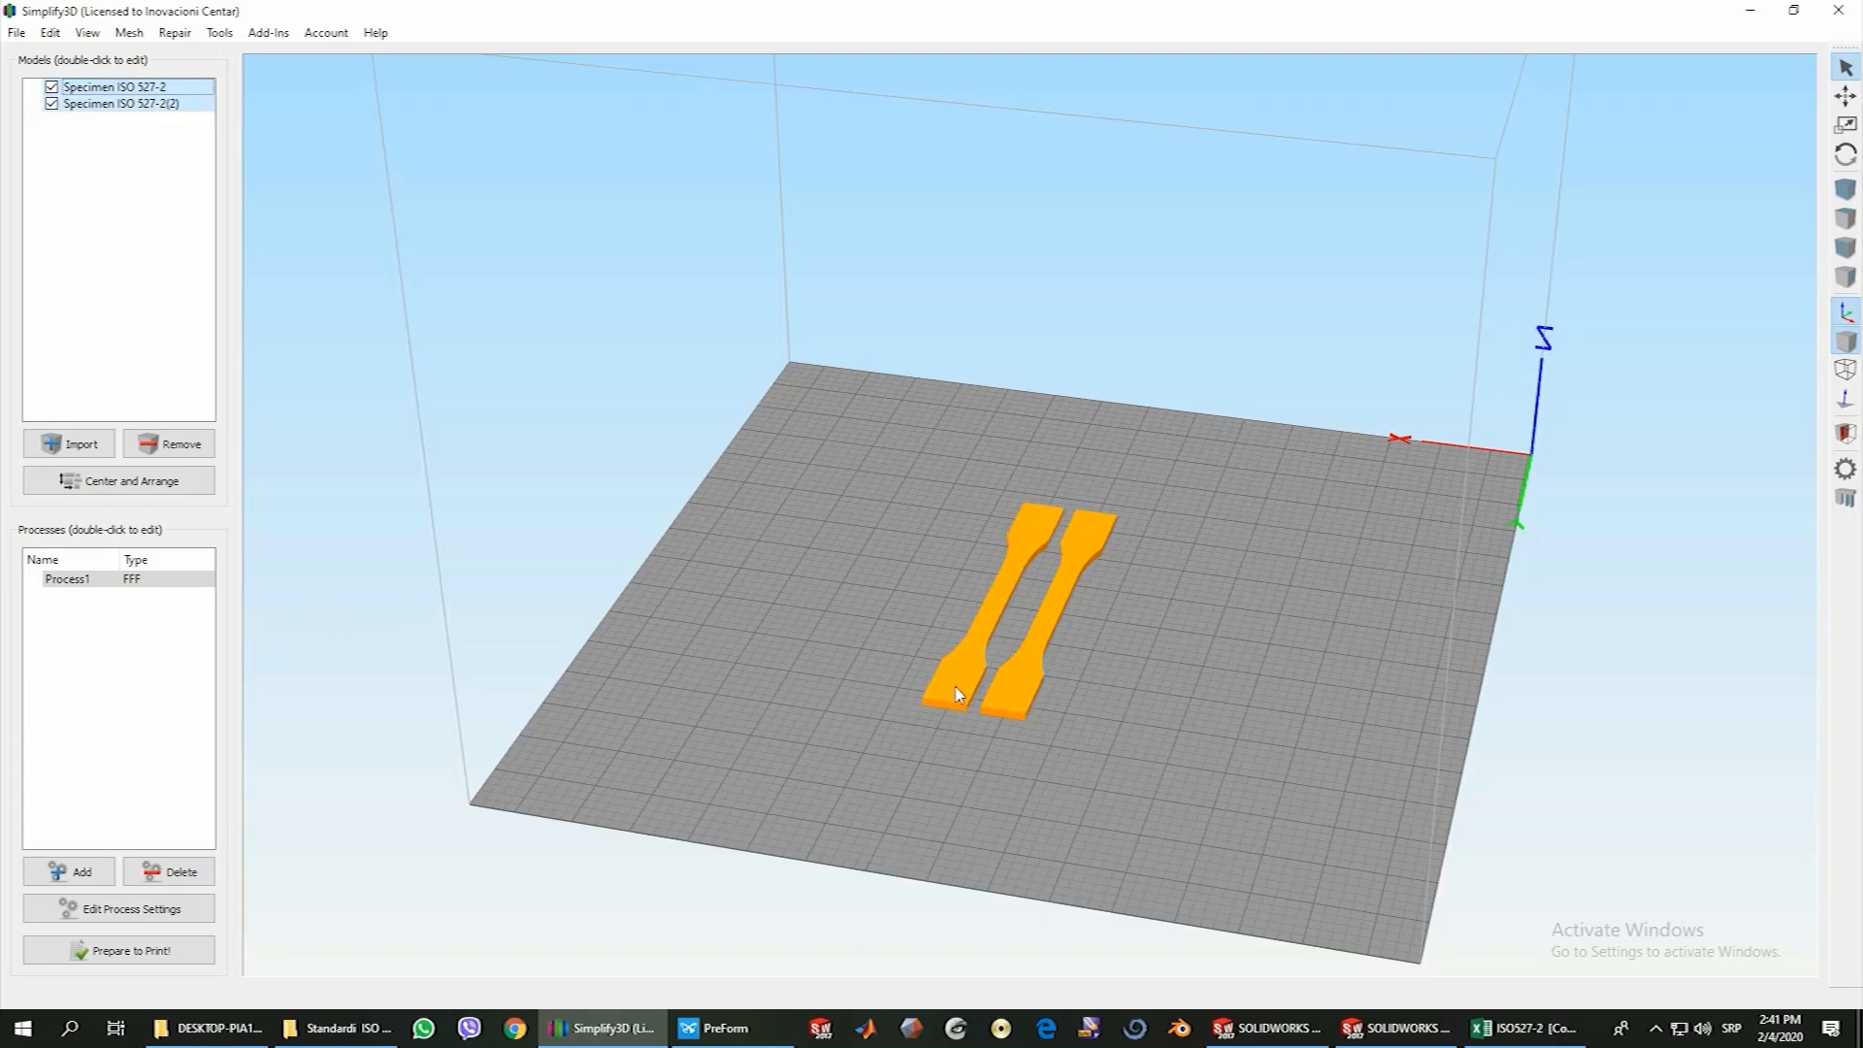
pyautogui.hotkey('ctrl', 'v')
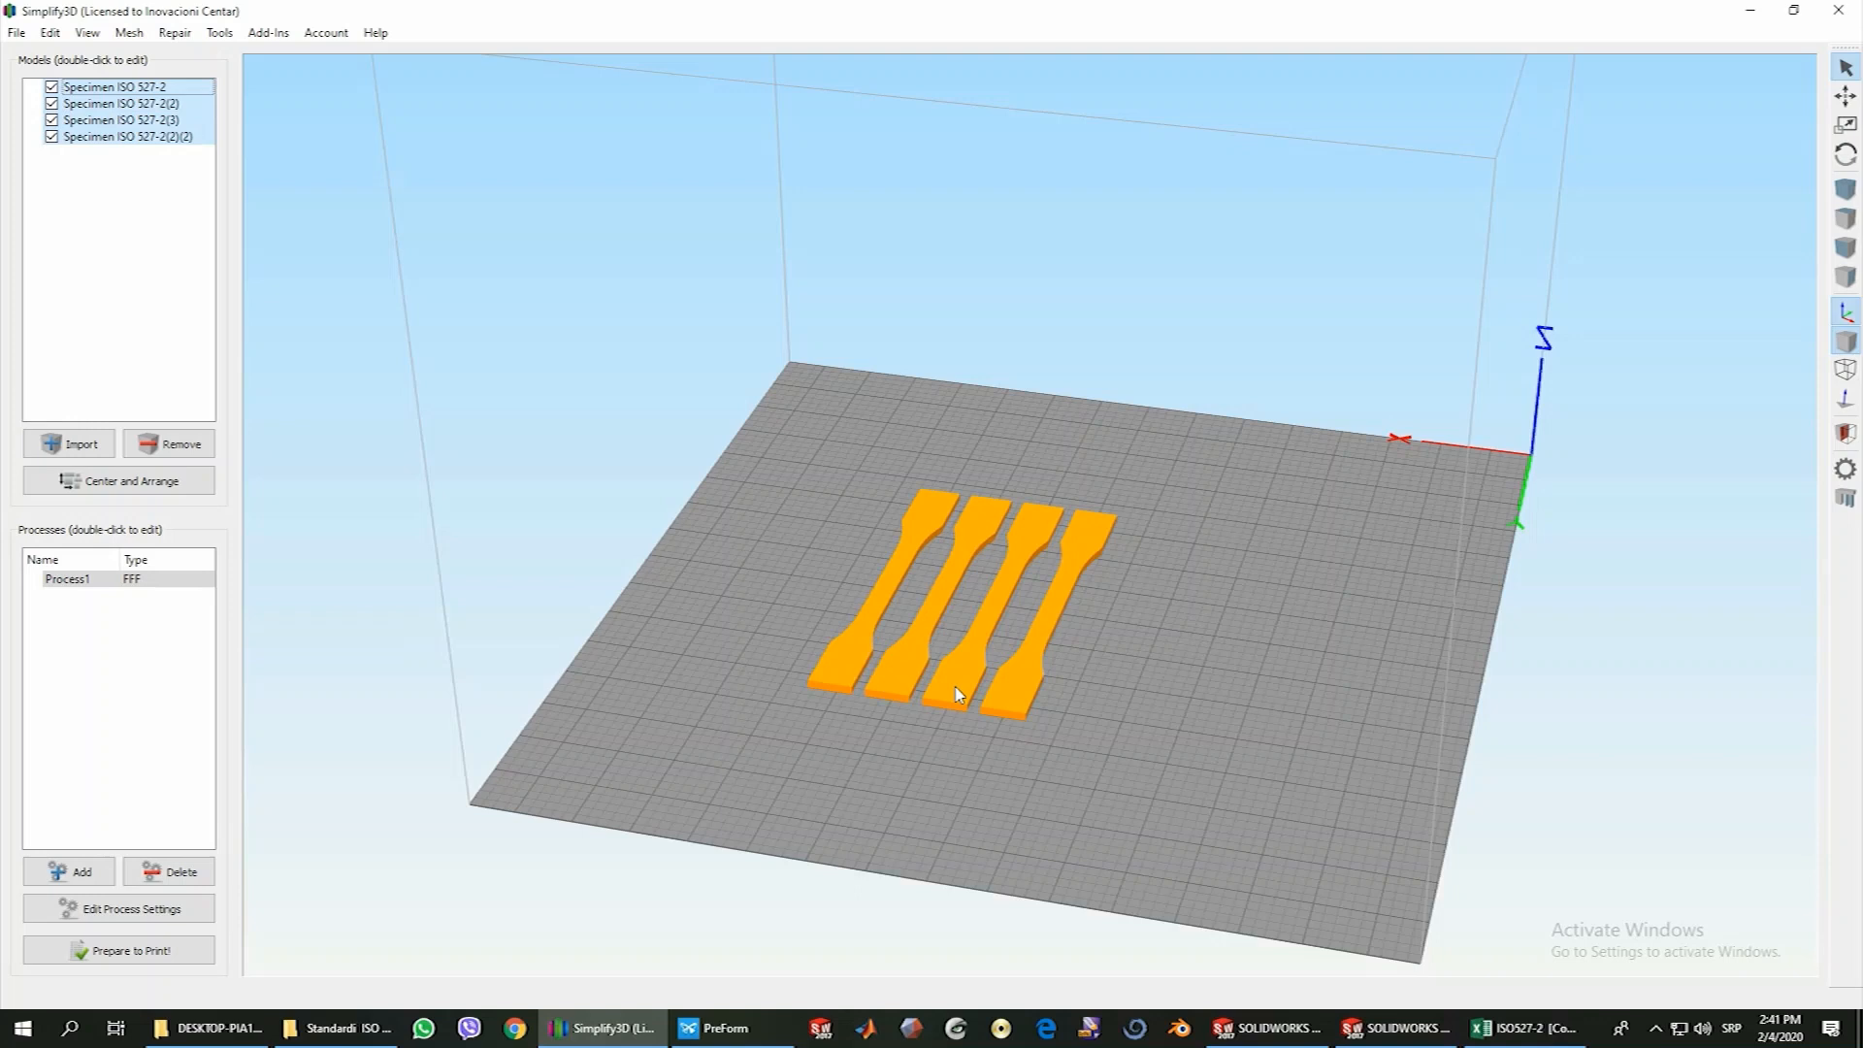
pyautogui.click(1027, 681)
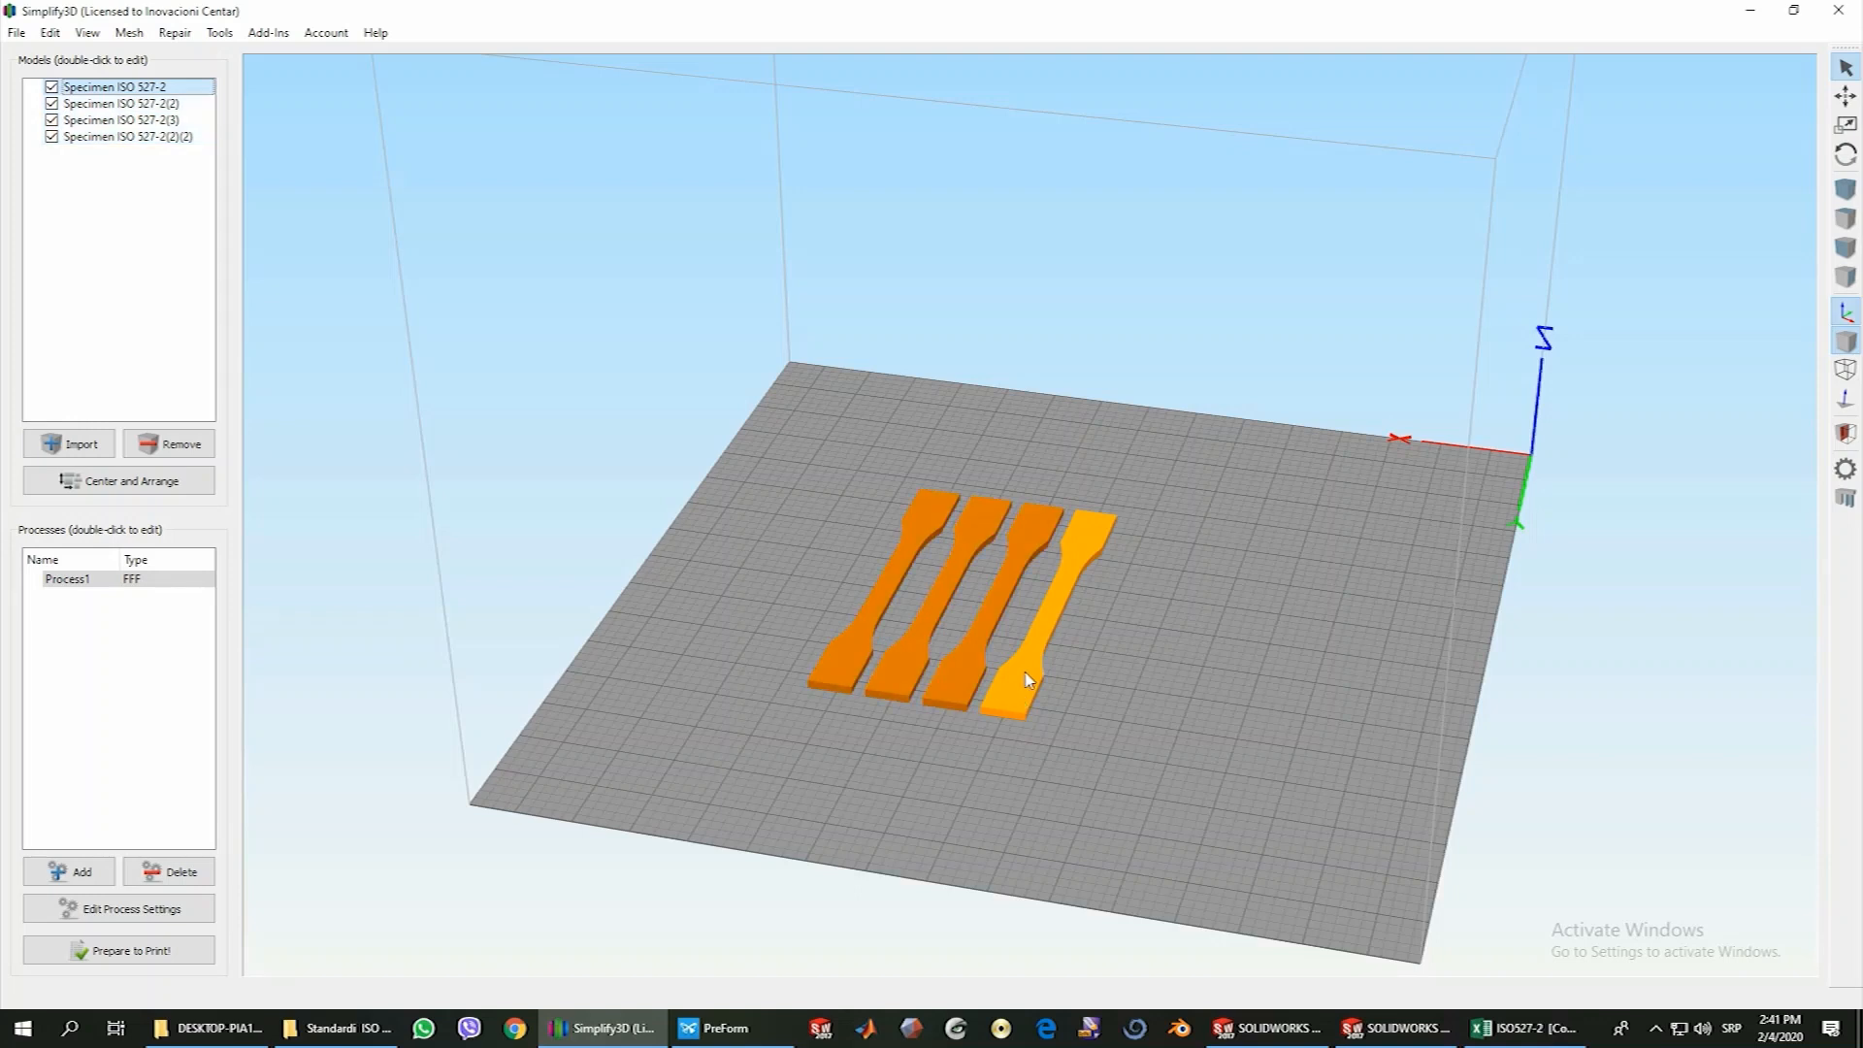
pyautogui.hotkey('ctrl', 'v')
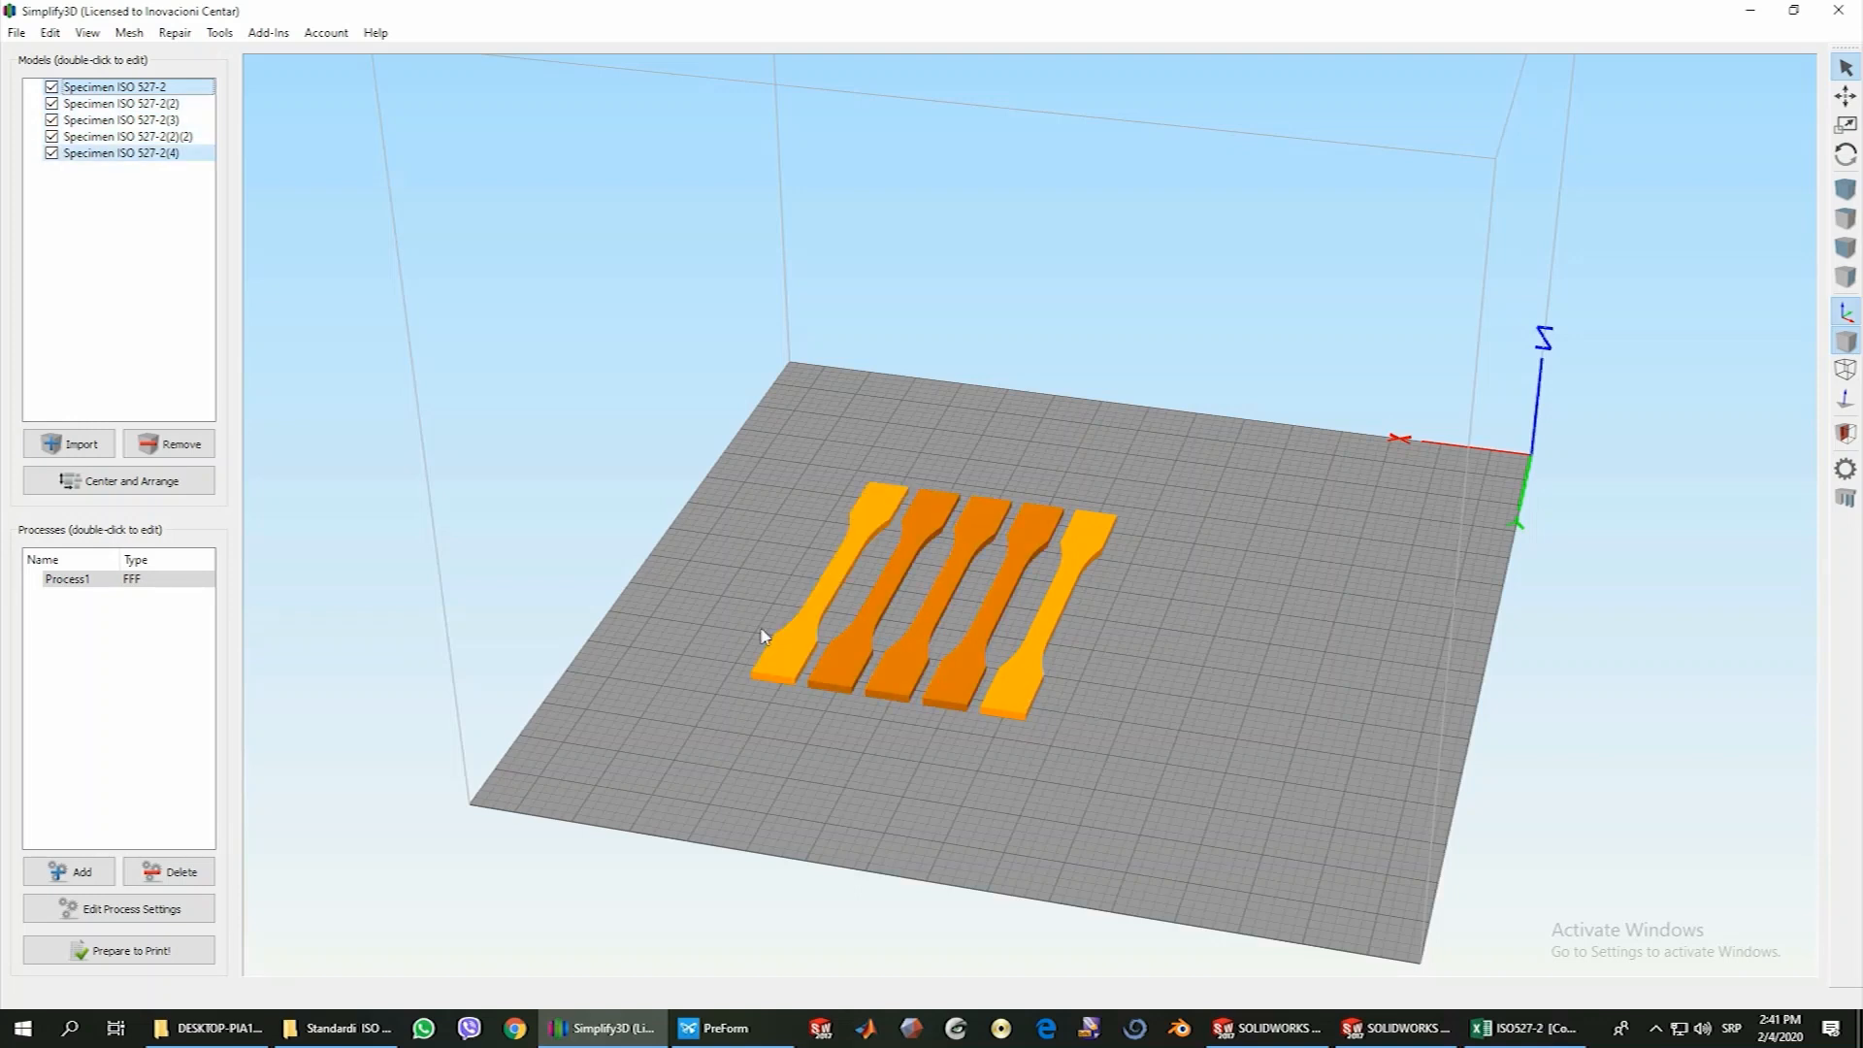
pyautogui.click(178, 490)
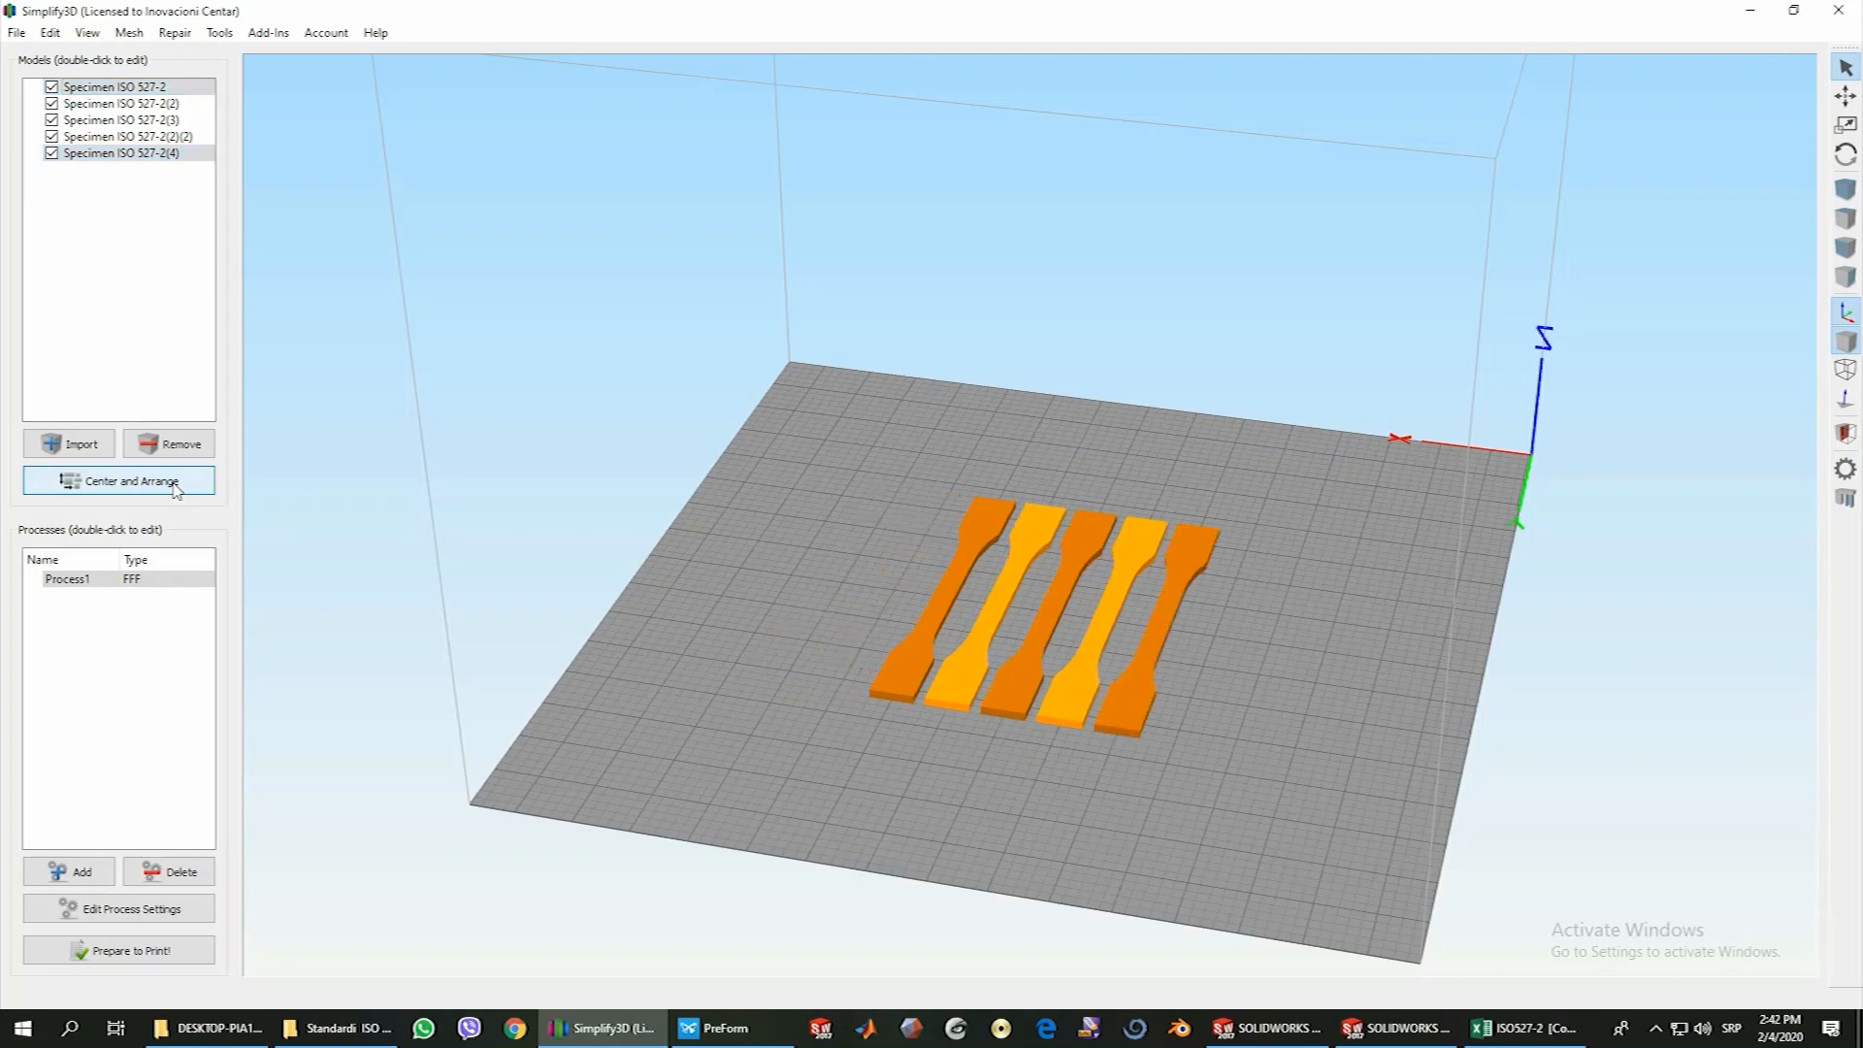
# Select all five specimens and move them together near the origin corner of the build plate
pyautogui.click(910, 677)
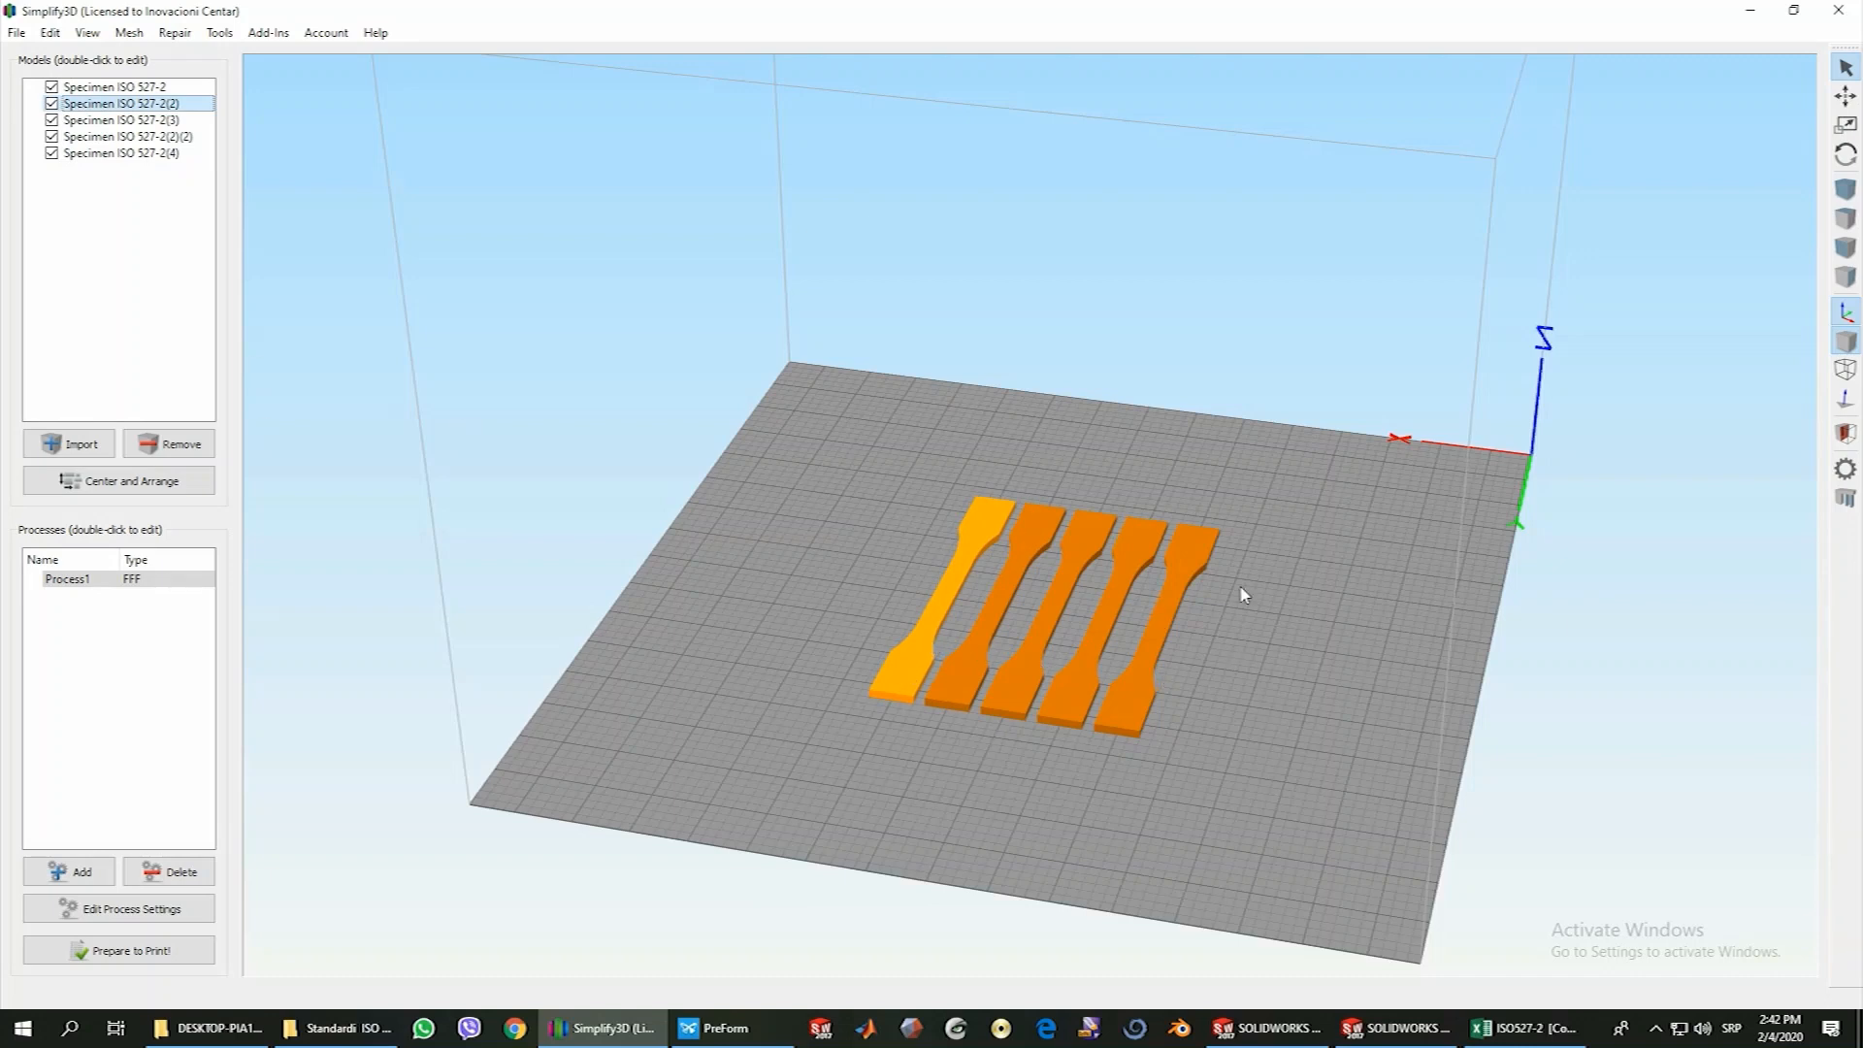
pyautogui.click(129, 87)
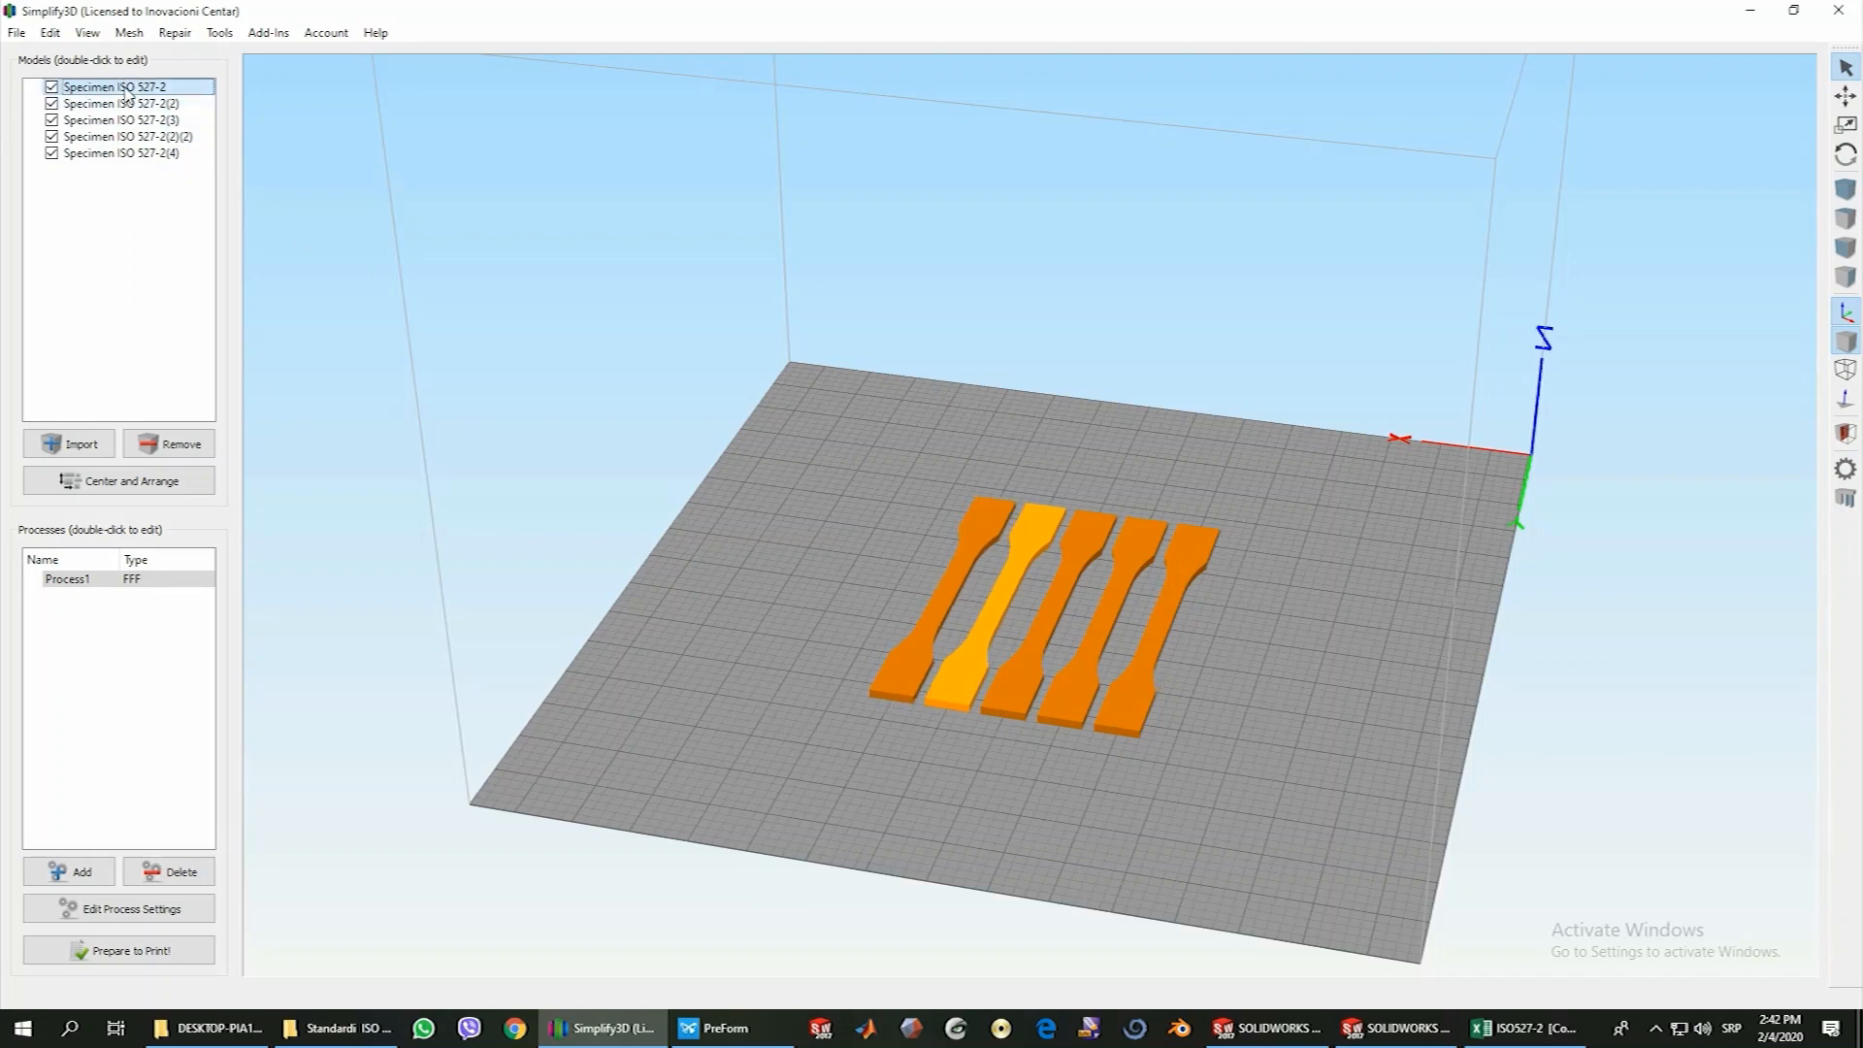
pyautogui.keyDown('shift'); pyautogui.click(137, 153); pyautogui.keyUp('shift')
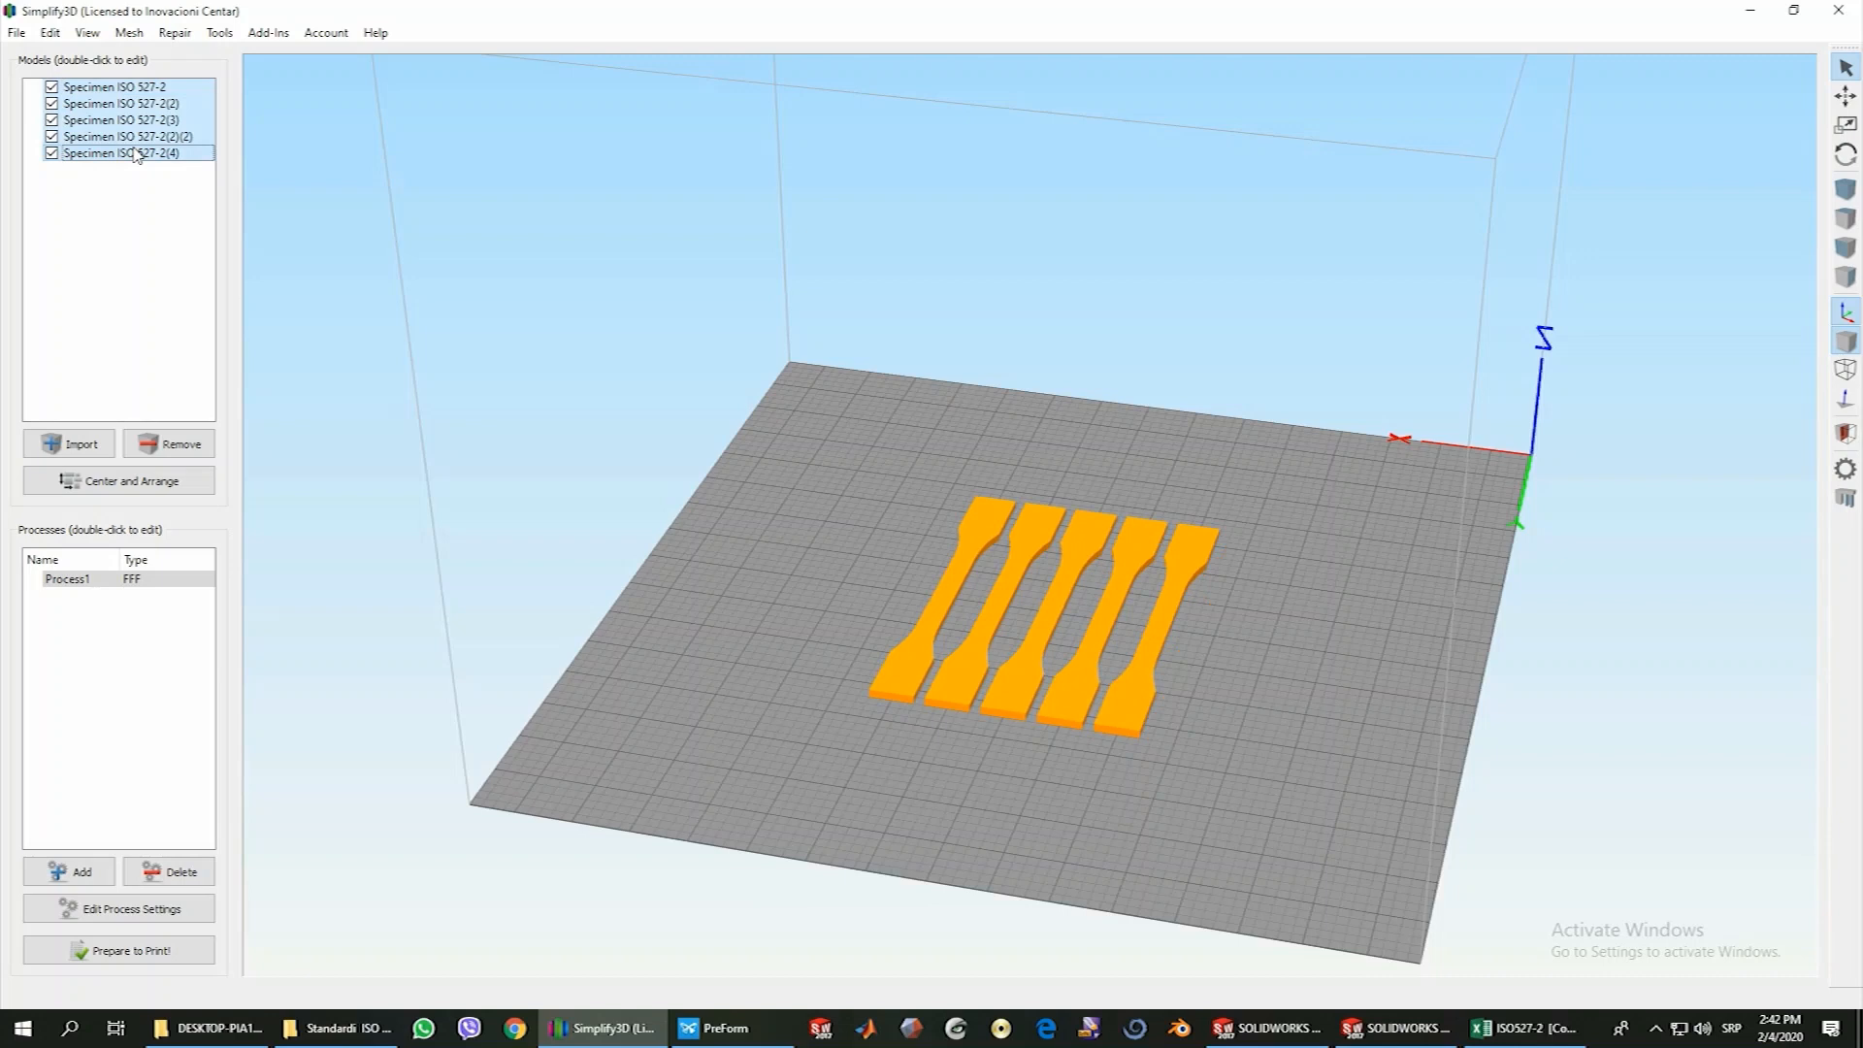
pyautogui.click(1847, 97)
pyautogui.moveTo(1164, 607); pyautogui.dragTo(1421, 580)
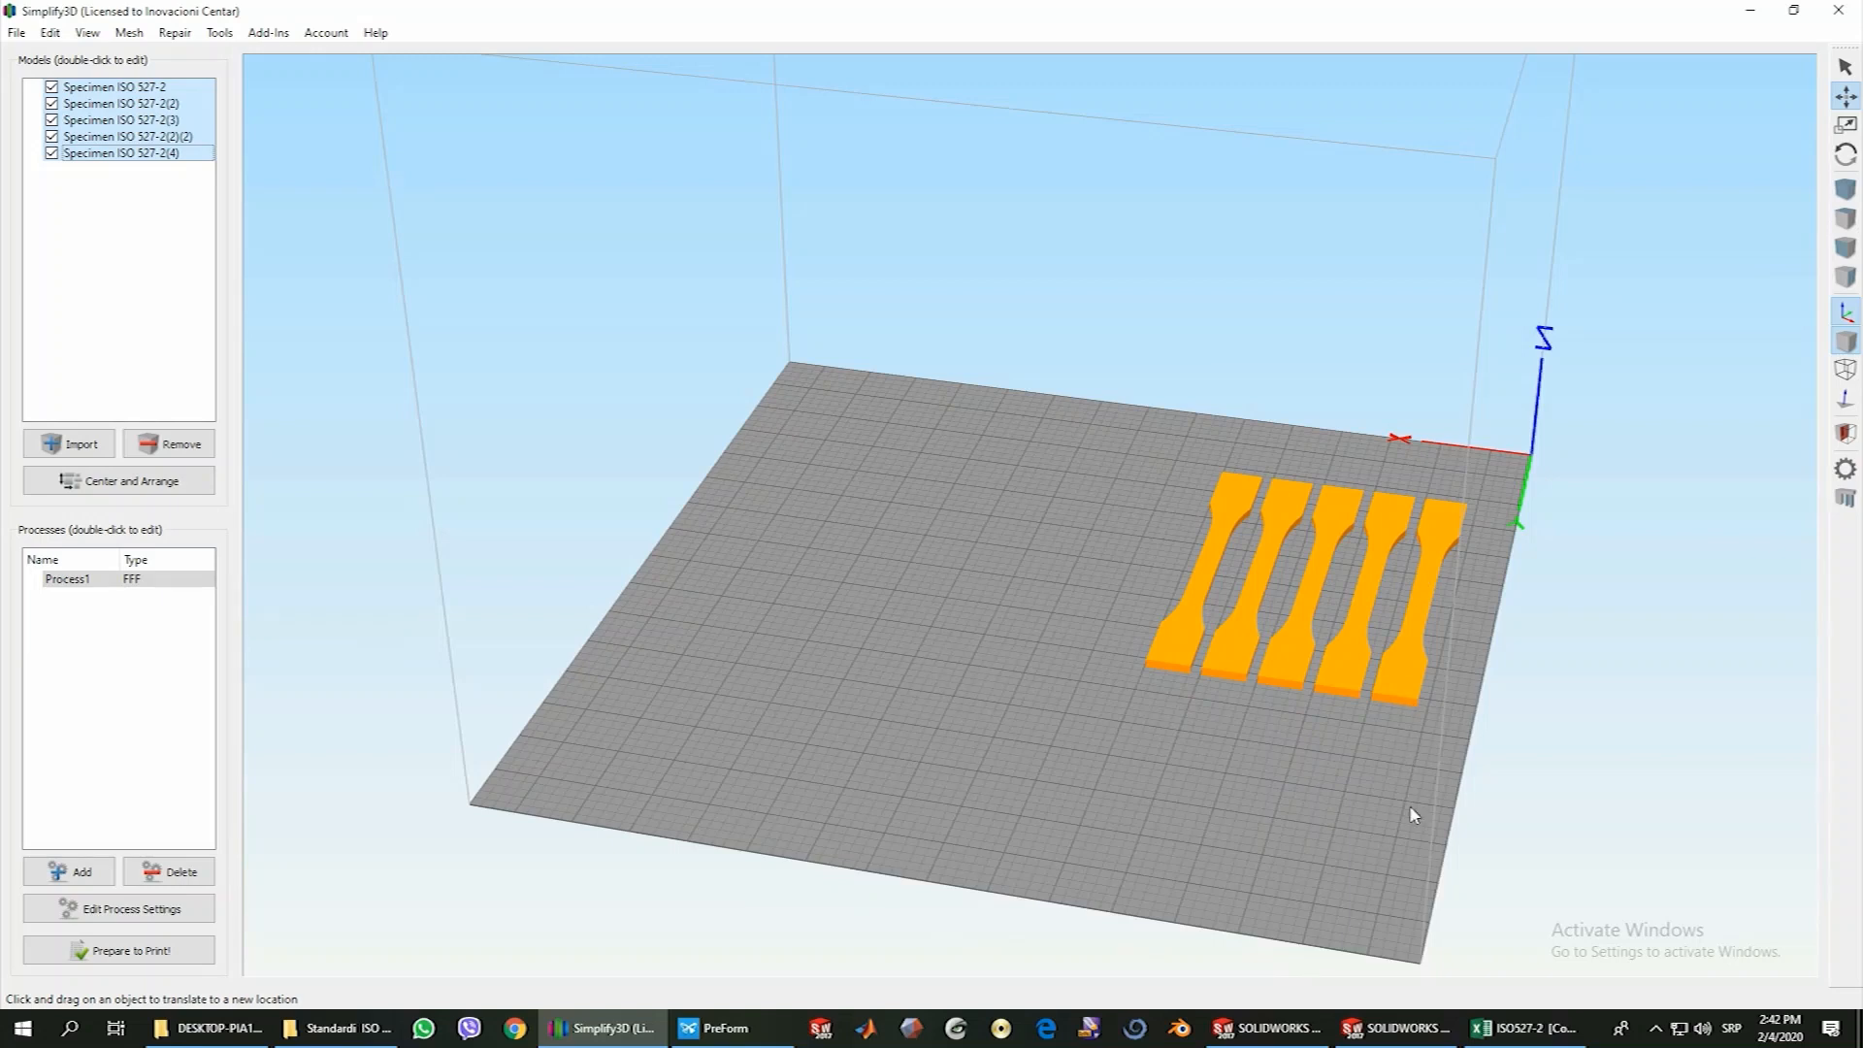
pyautogui.moveTo(1414, 806); pyautogui.dragTo(1328, 674)
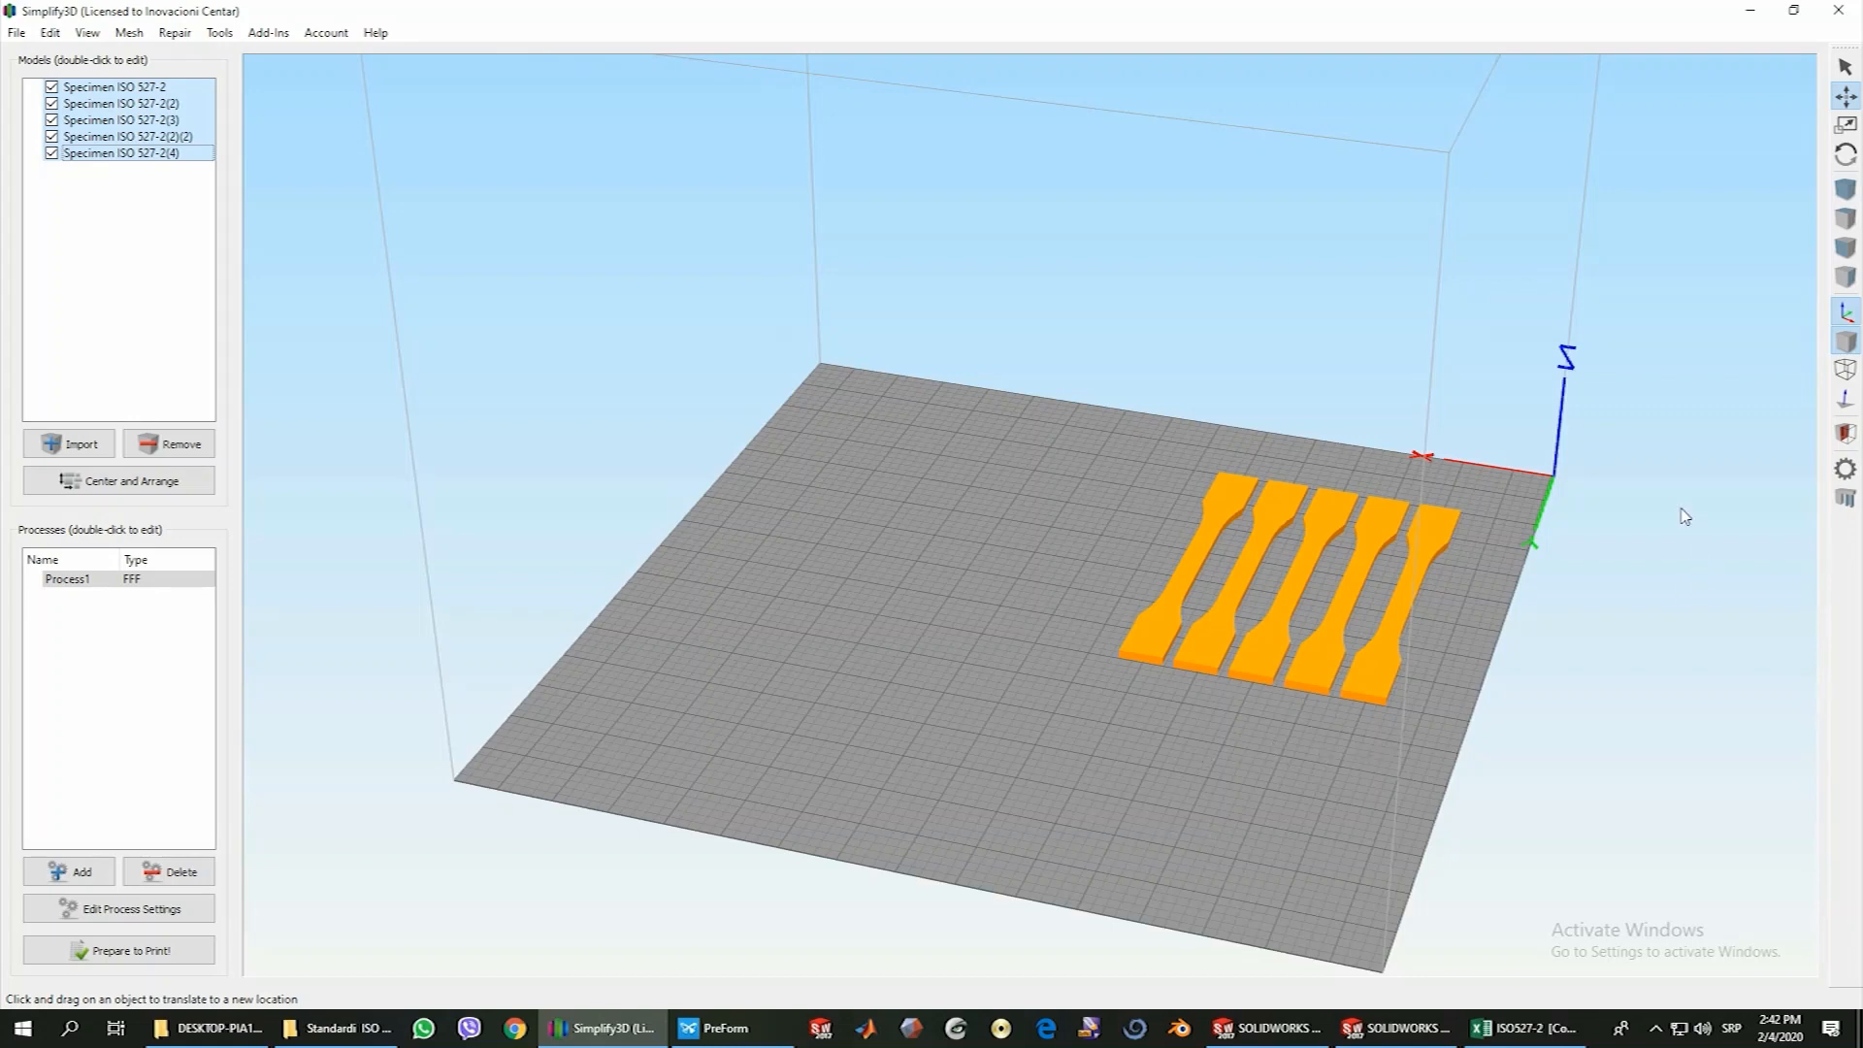
pyautogui.moveTo(1093, 786)
pyautogui.mouseDown()
pyautogui.moveTo(1081, 774)
pyautogui.moveTo(1106, 794)
pyautogui.mouseUp()
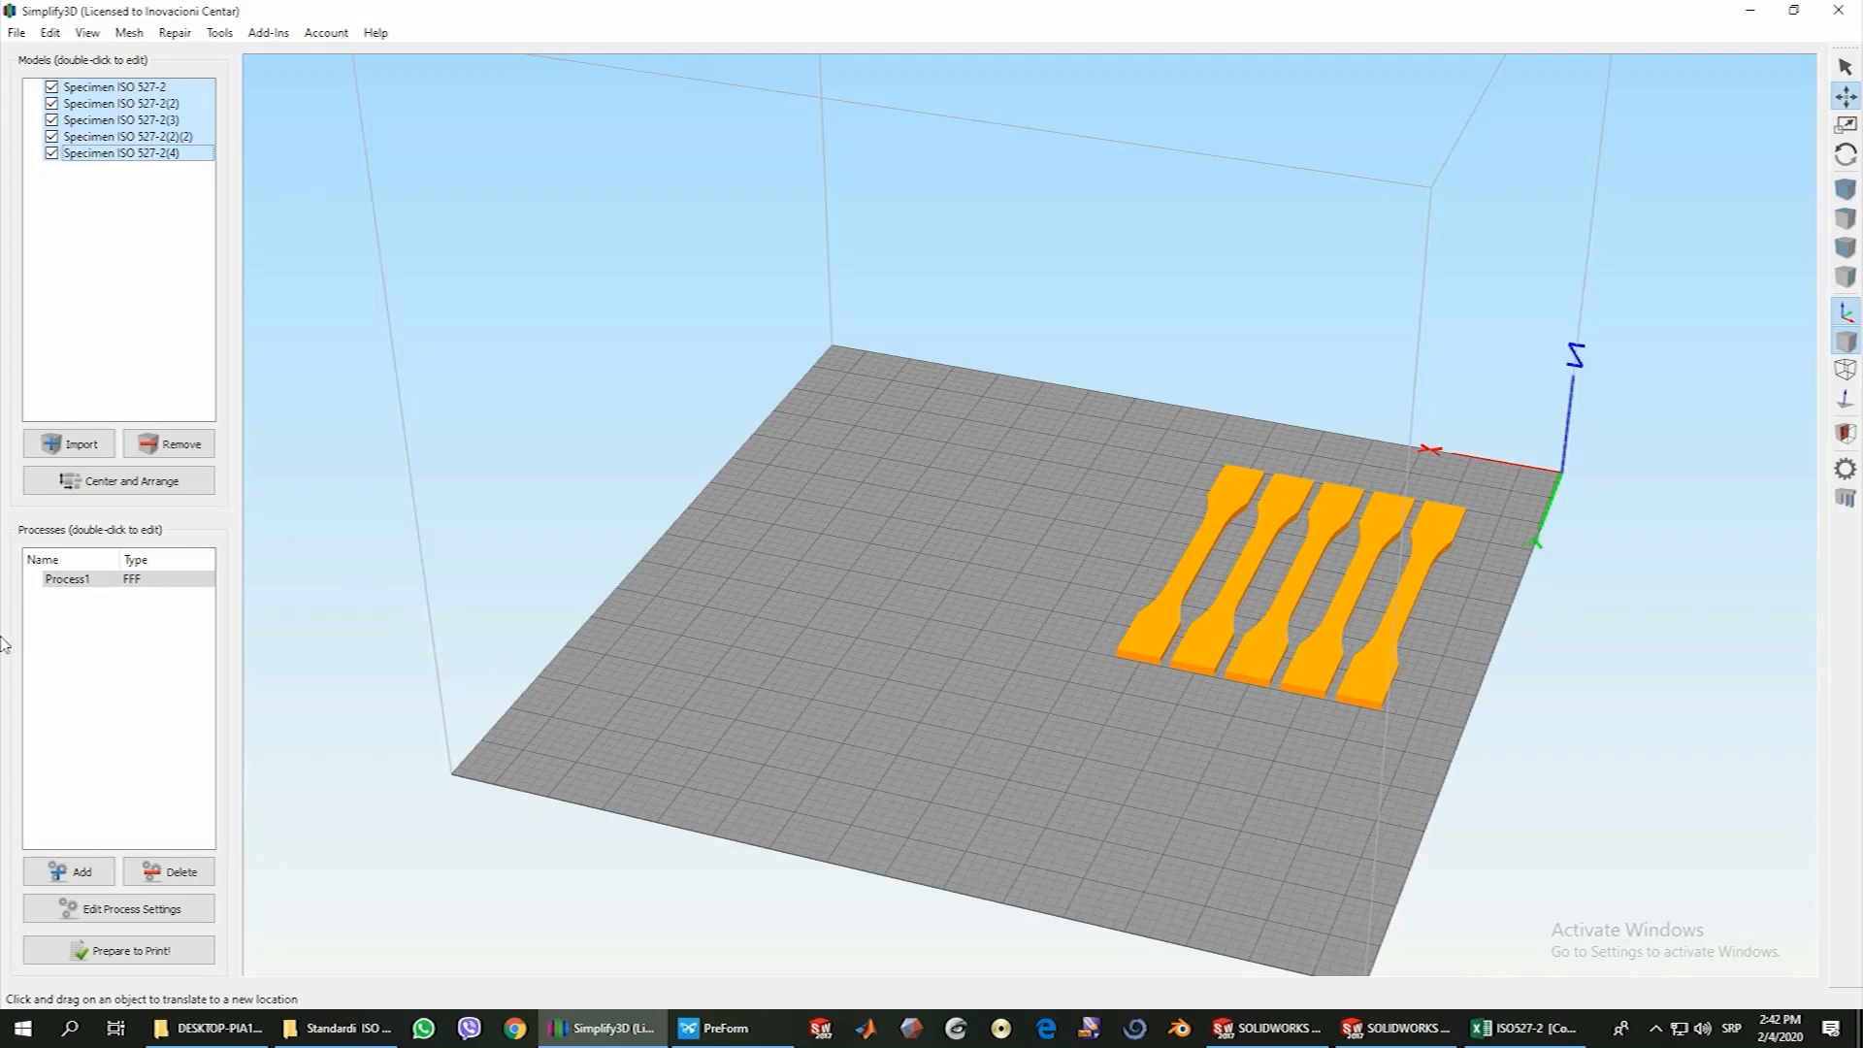
# Open the settings of Process1 and rename the process as Specimen ISO527-2
pyautogui.click(69, 582)
pyautogui.click(121, 917)
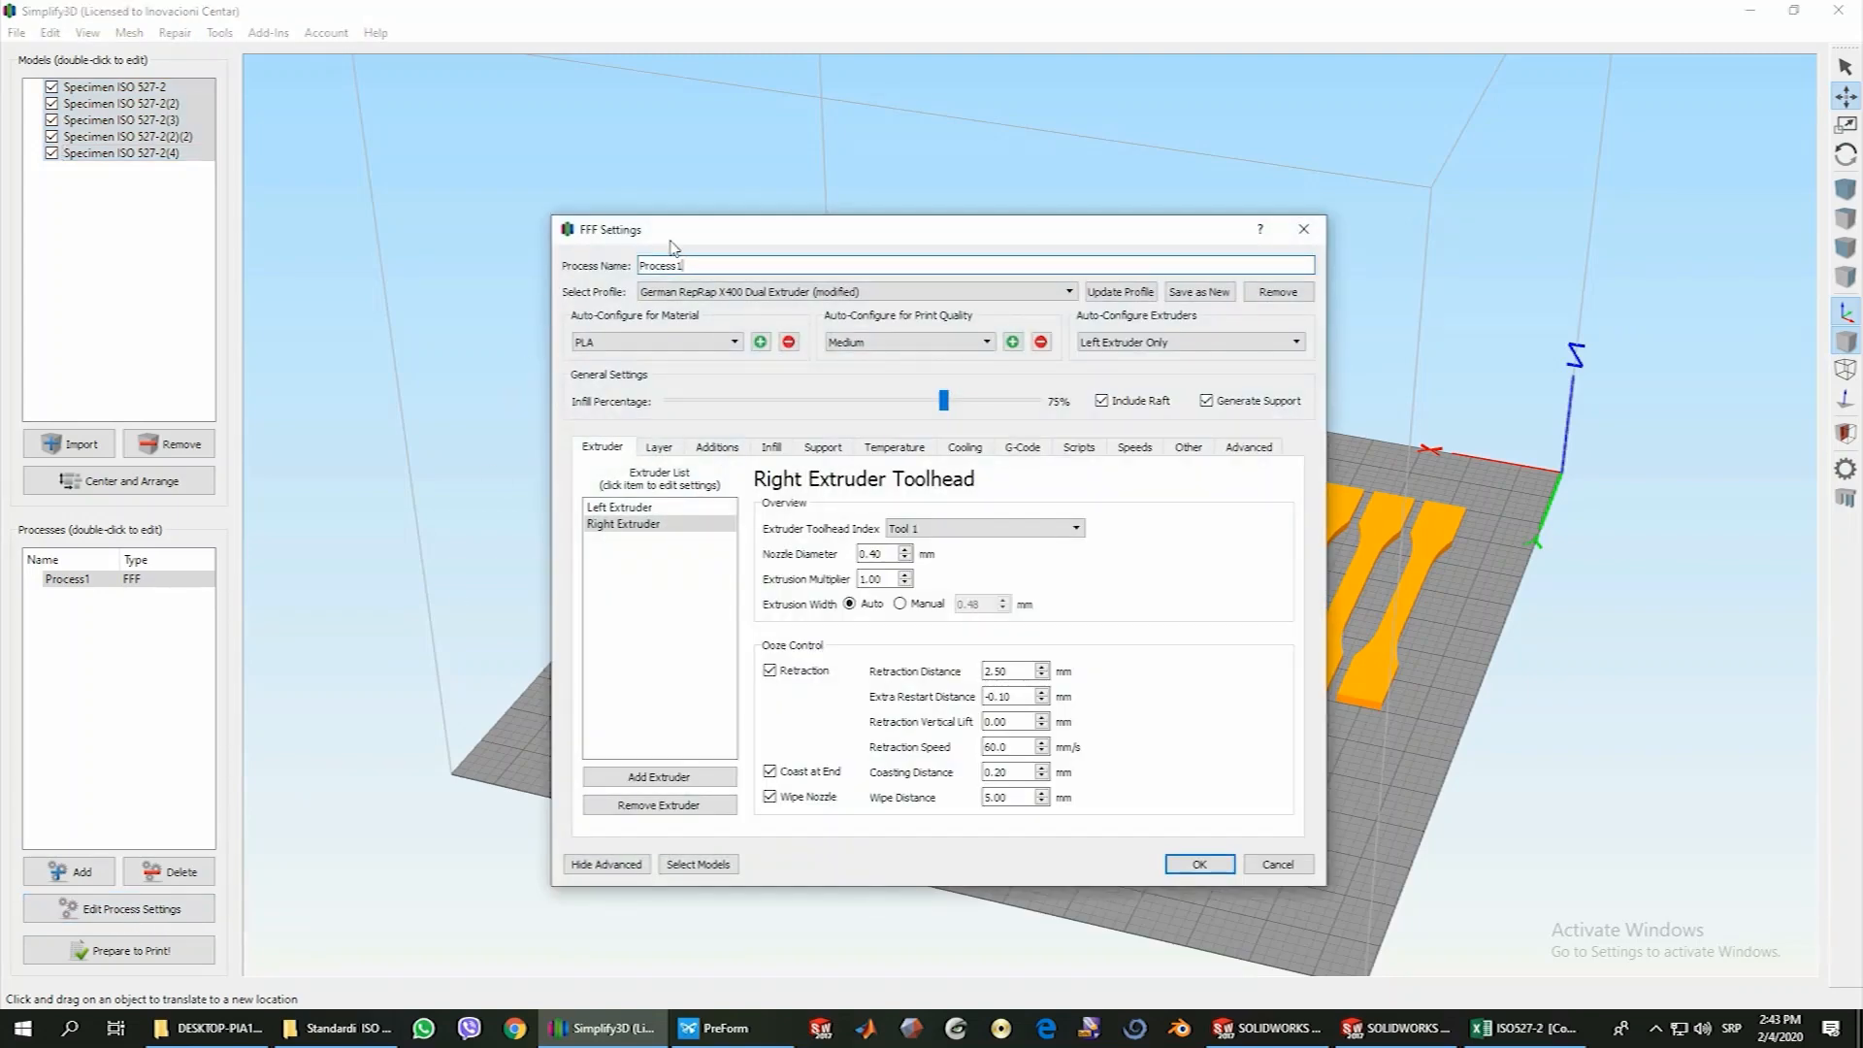
pyautogui.moveTo(688, 230); pyautogui.dragTo(785, 207)
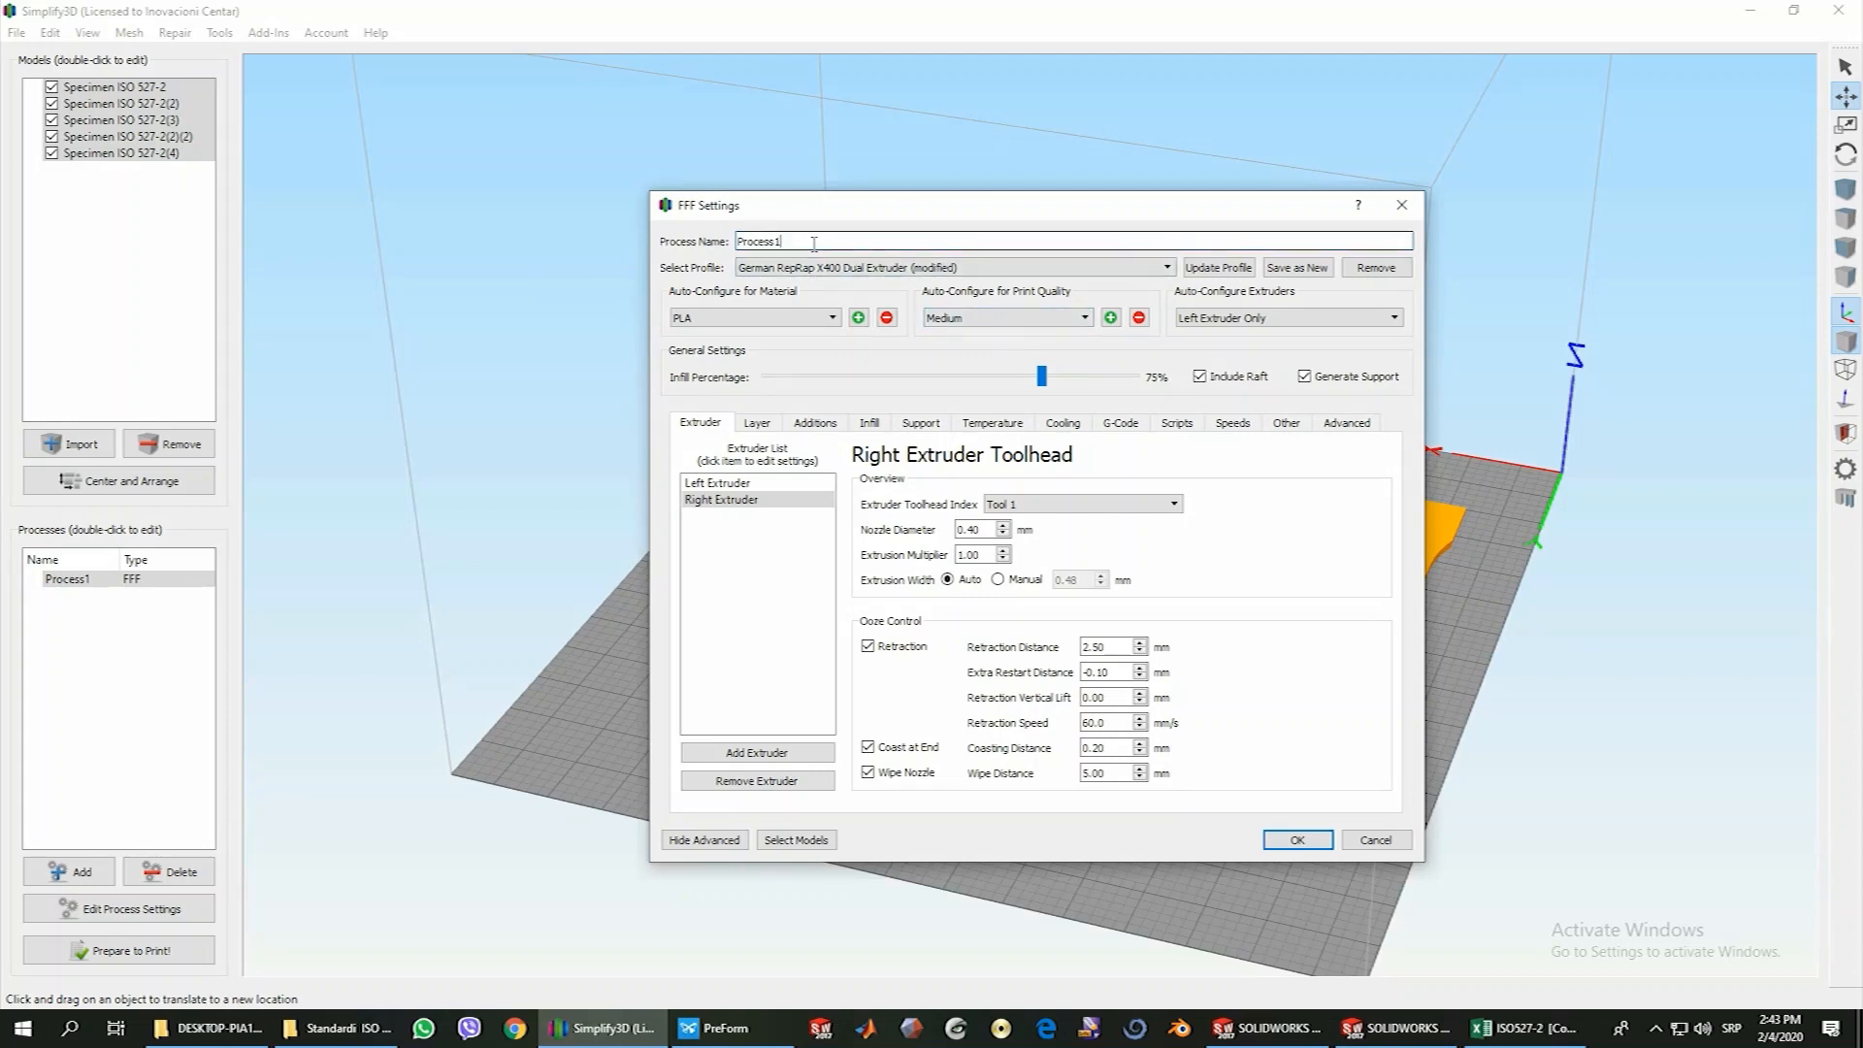
pyautogui.moveTo(804, 242); pyautogui.dragTo(735, 244)
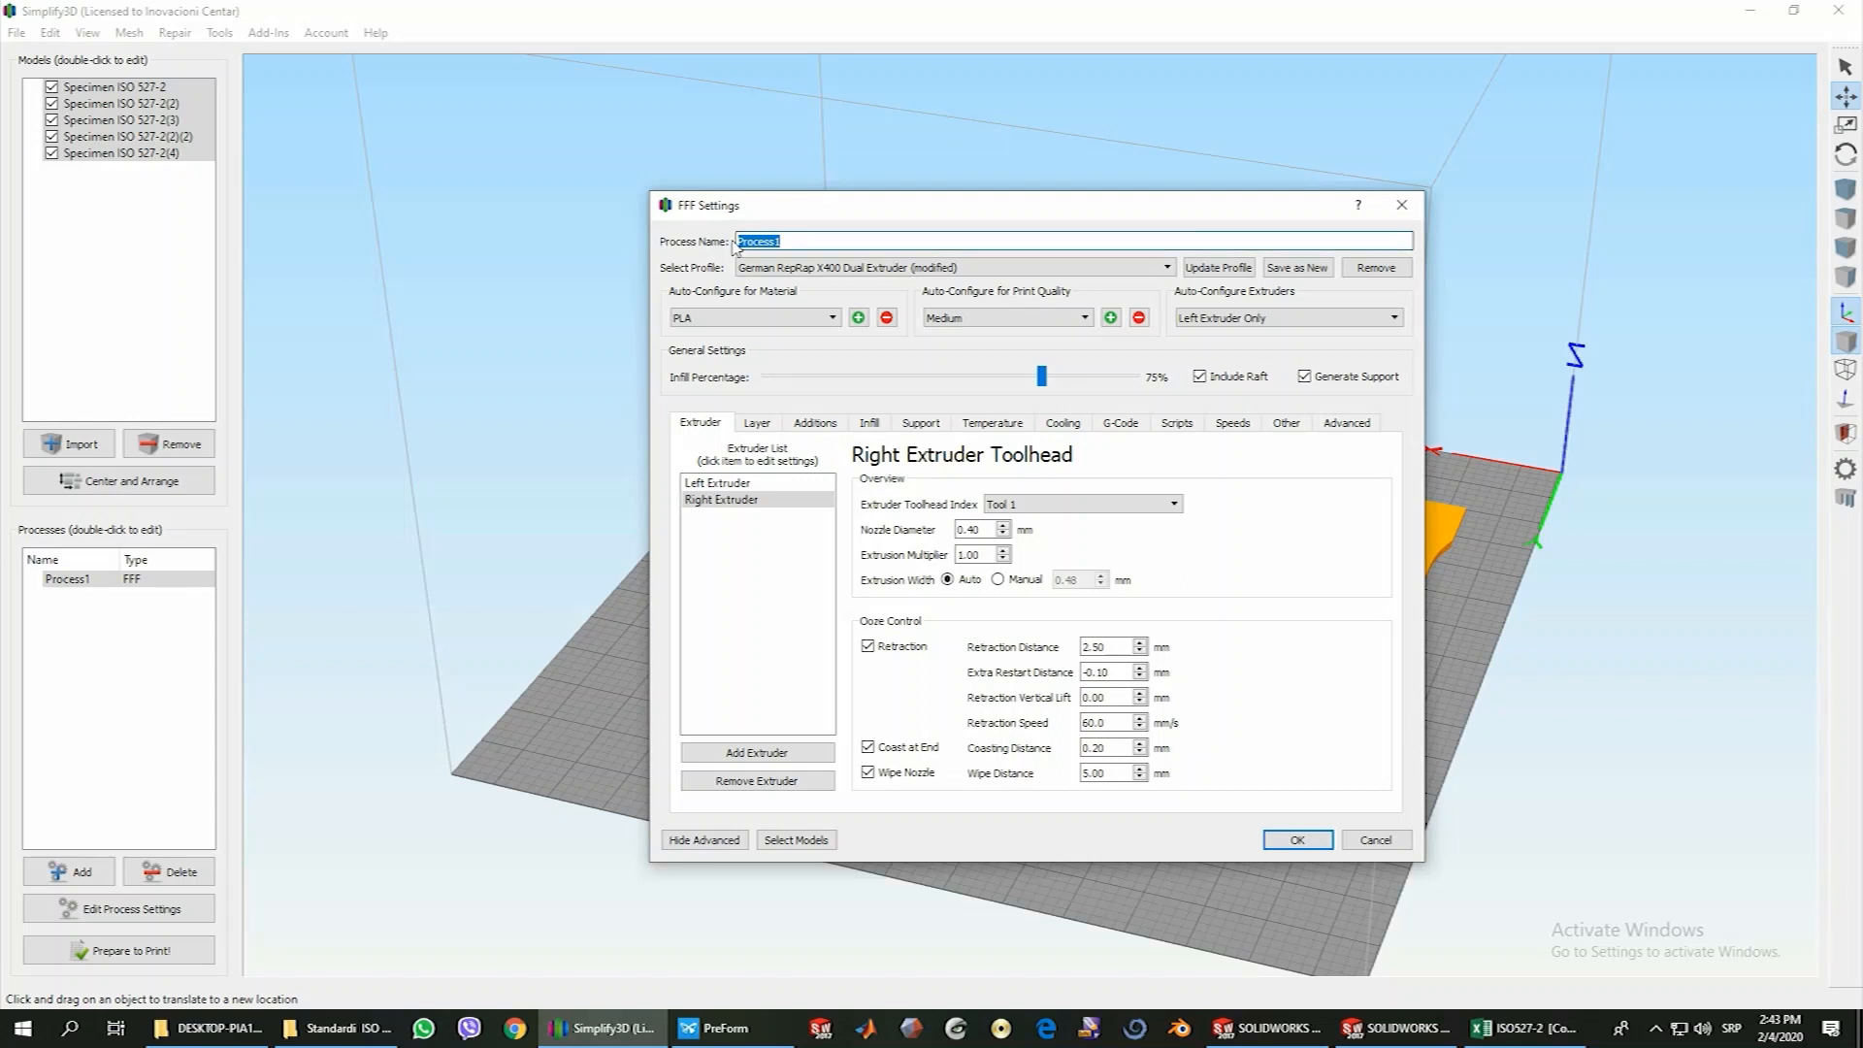
pyautogui.press('BackSpace')
pyautogui.write('Specimen ISO527-2')
# Select the German RepRap X400 Dual Extruder (modified) profile and auto-configure the process for PLA
pyautogui.click(1165, 270)
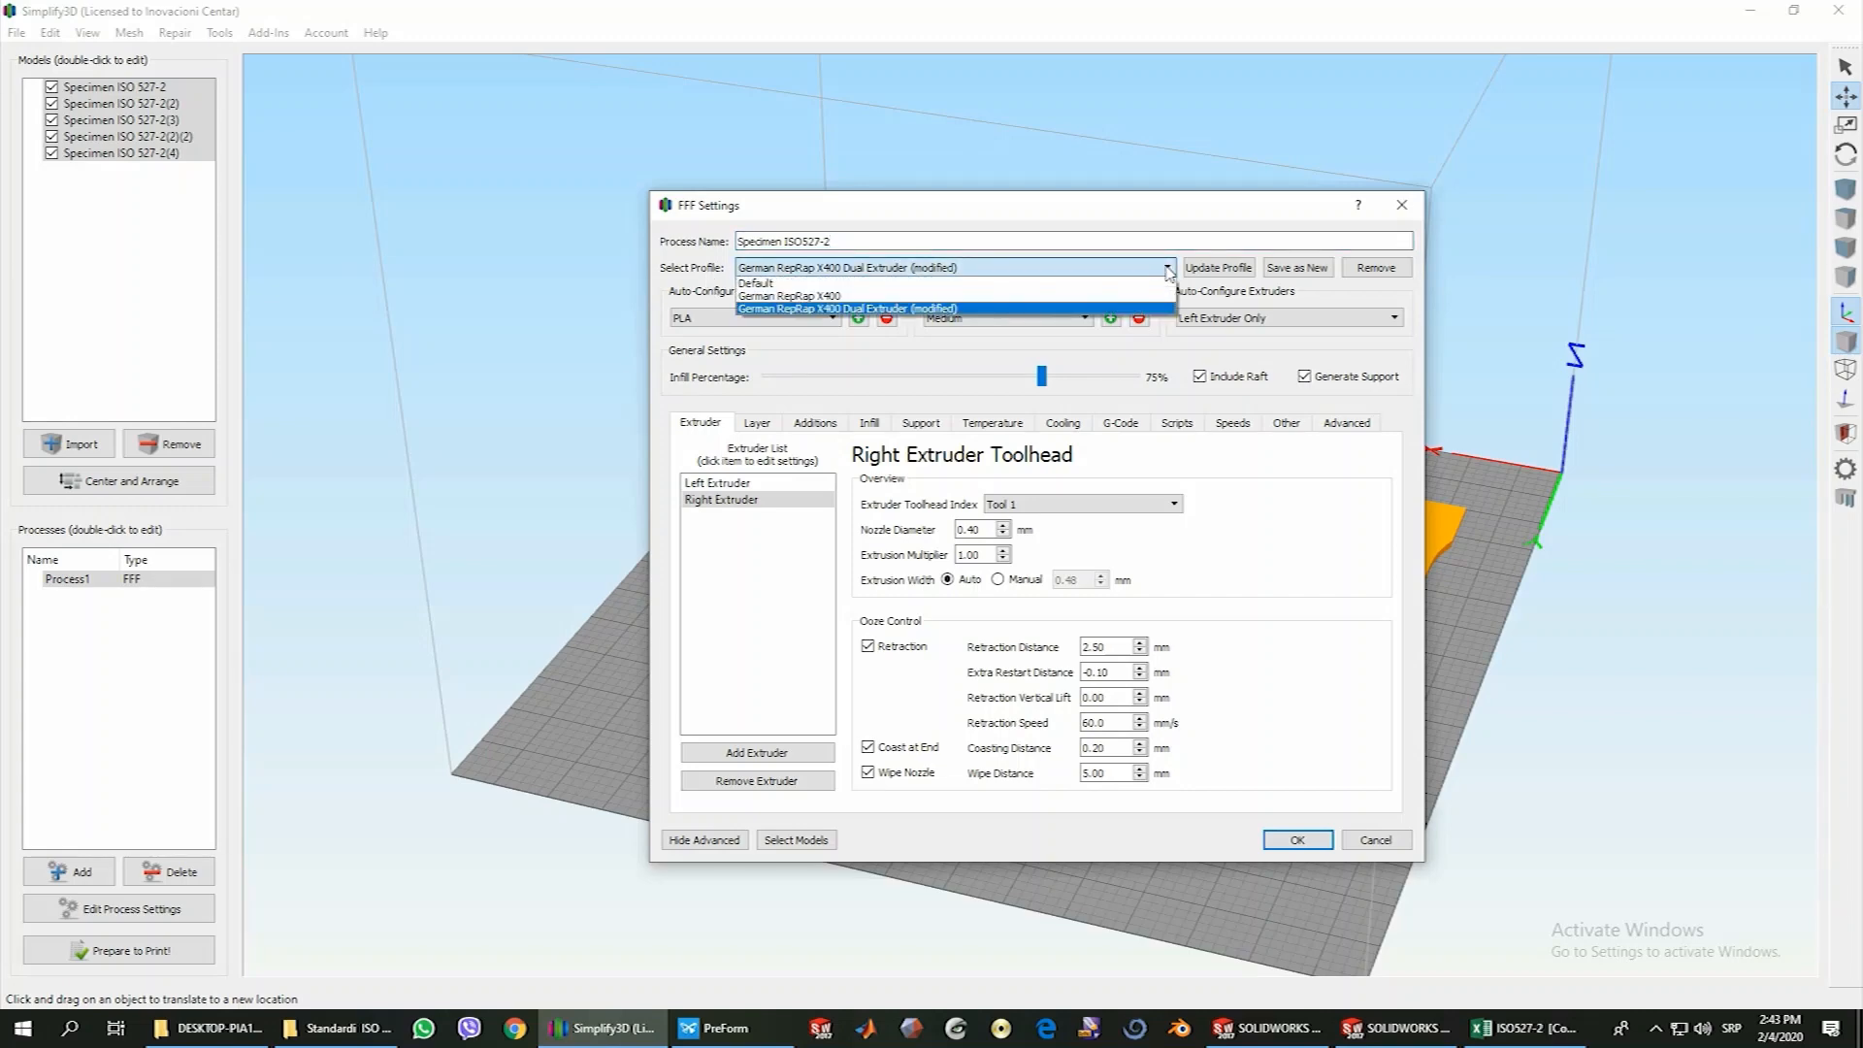
pyautogui.click(1167, 270)
pyautogui.click(1165, 269)
pyautogui.click(915, 309)
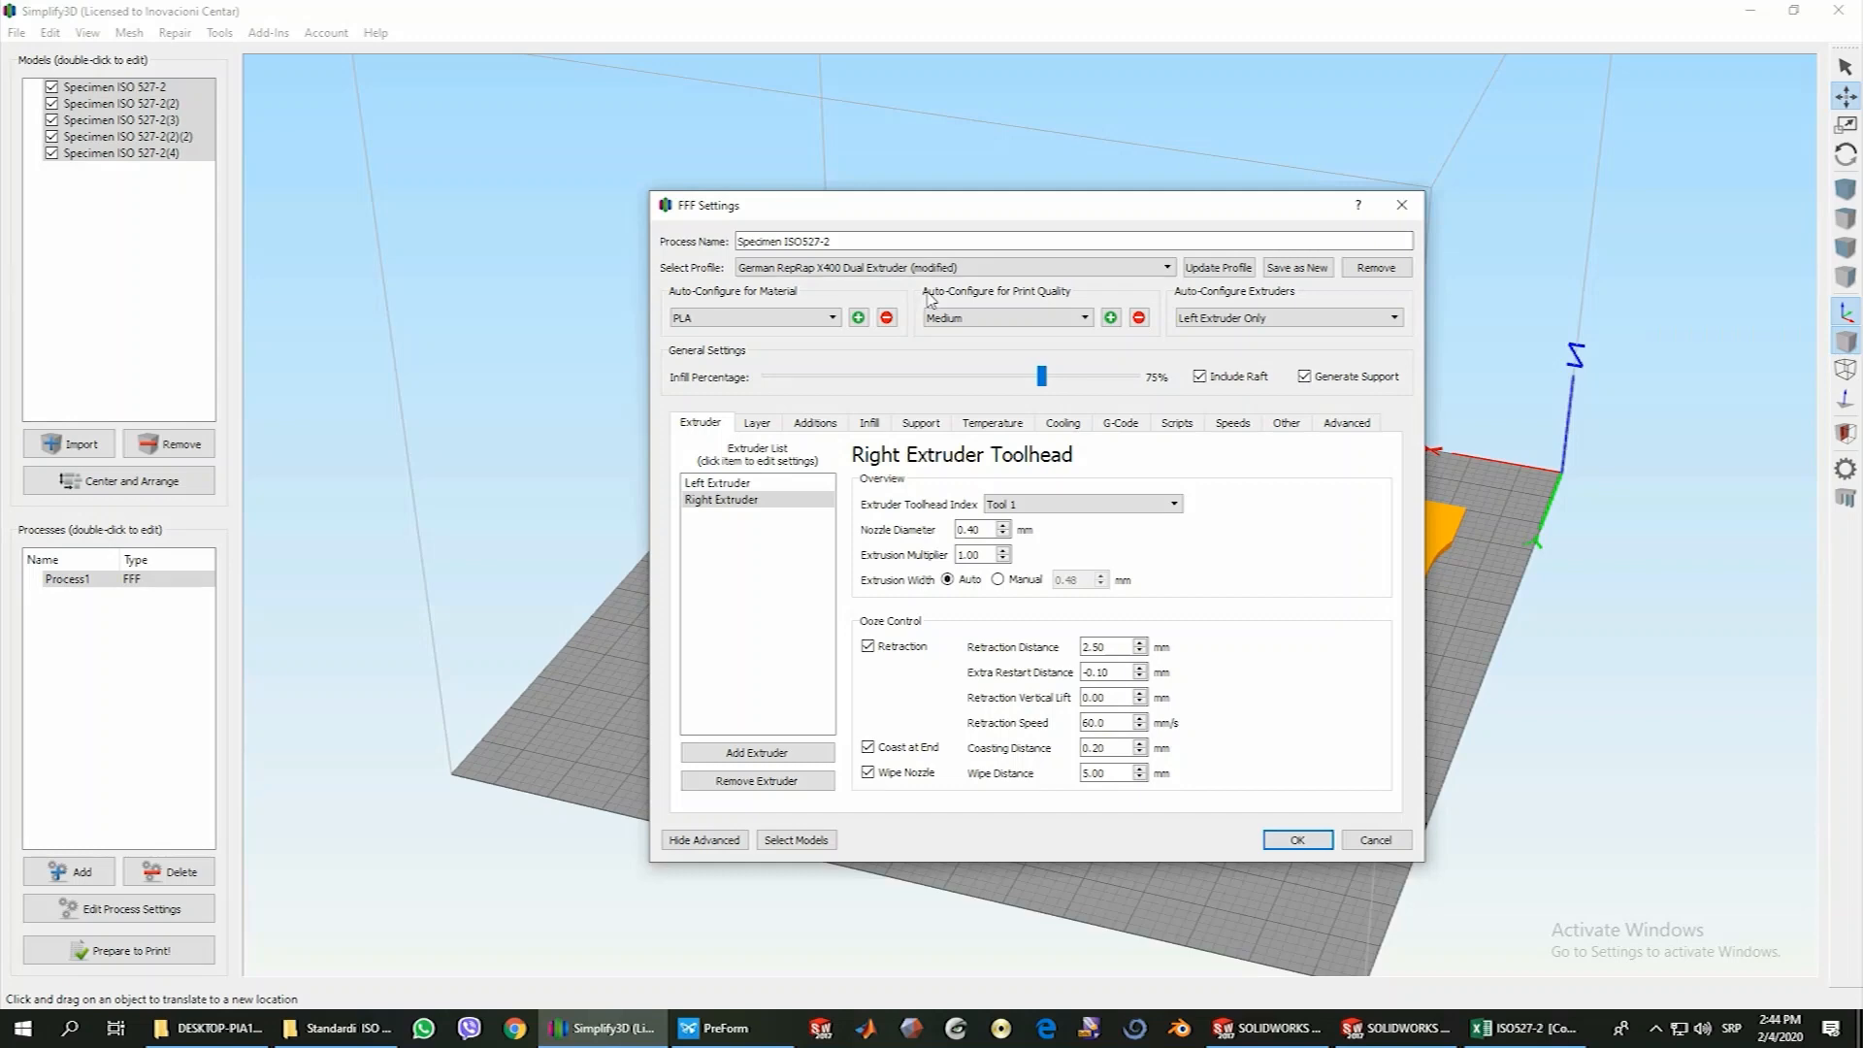
pyautogui.click(760, 320)
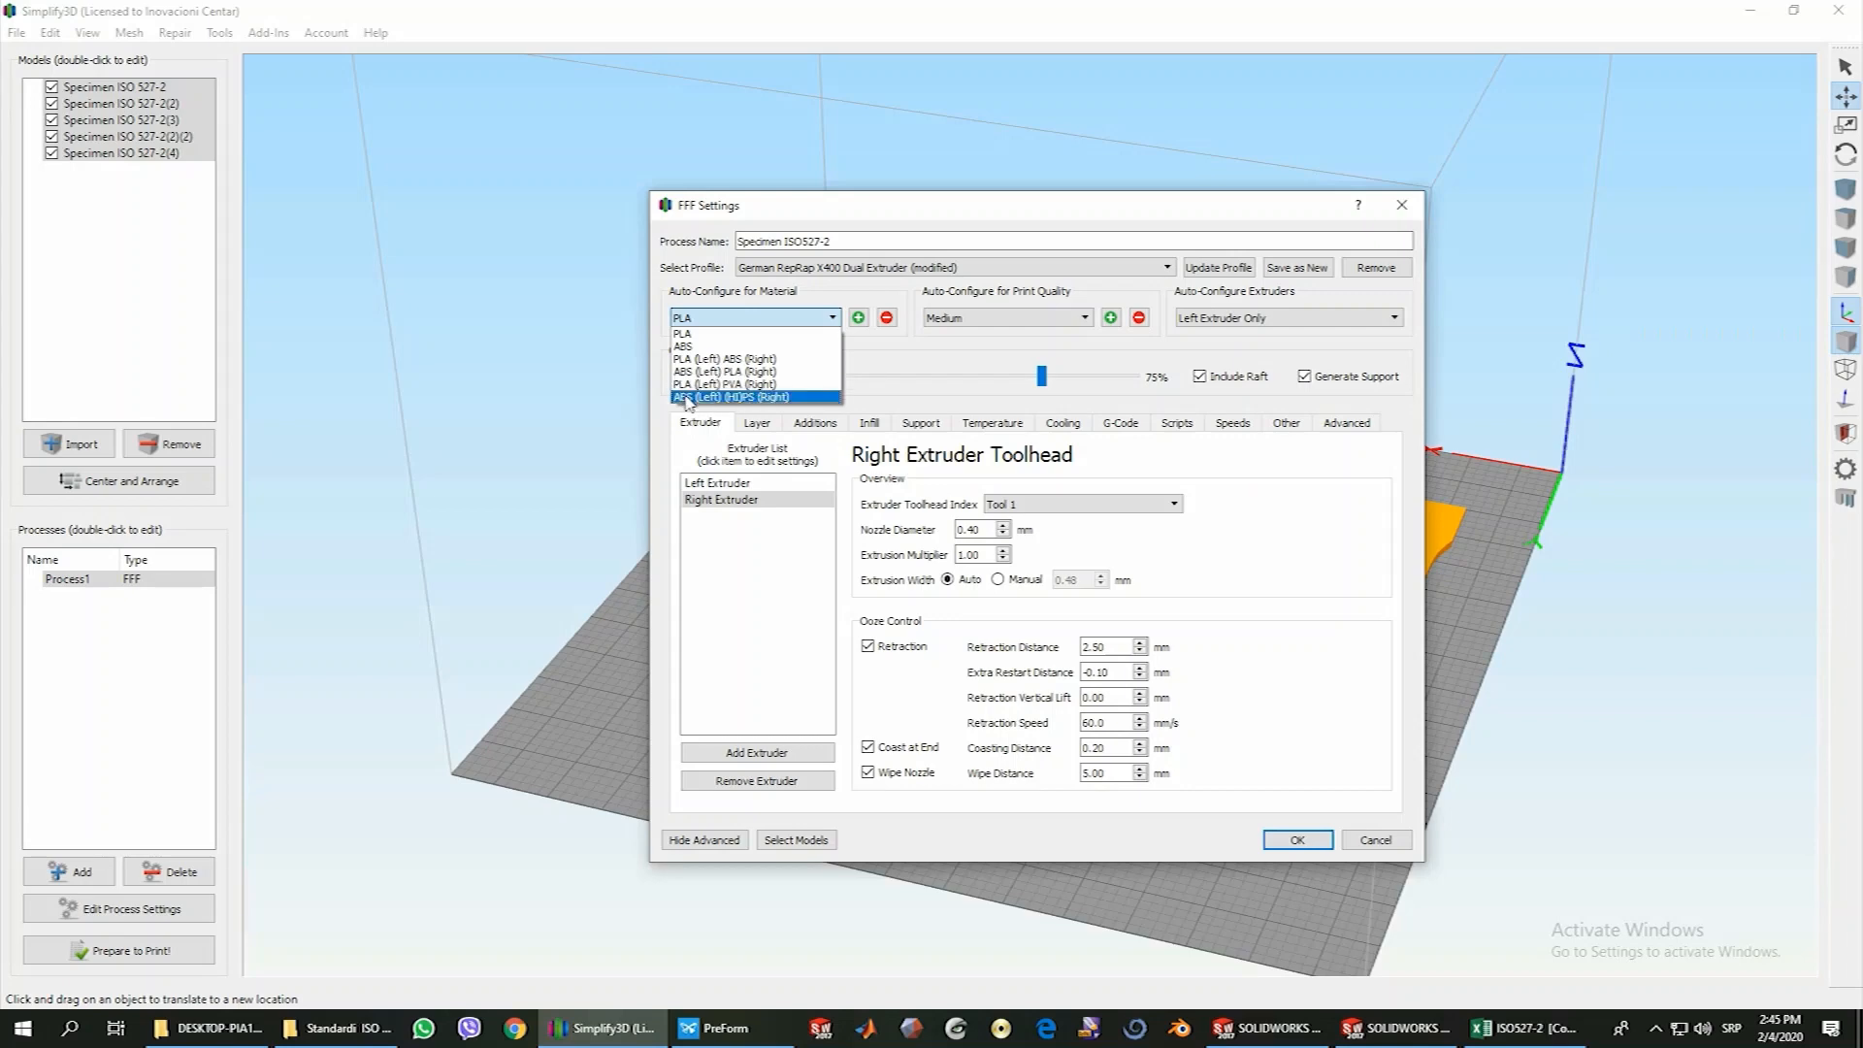
pyautogui.click(689, 334)
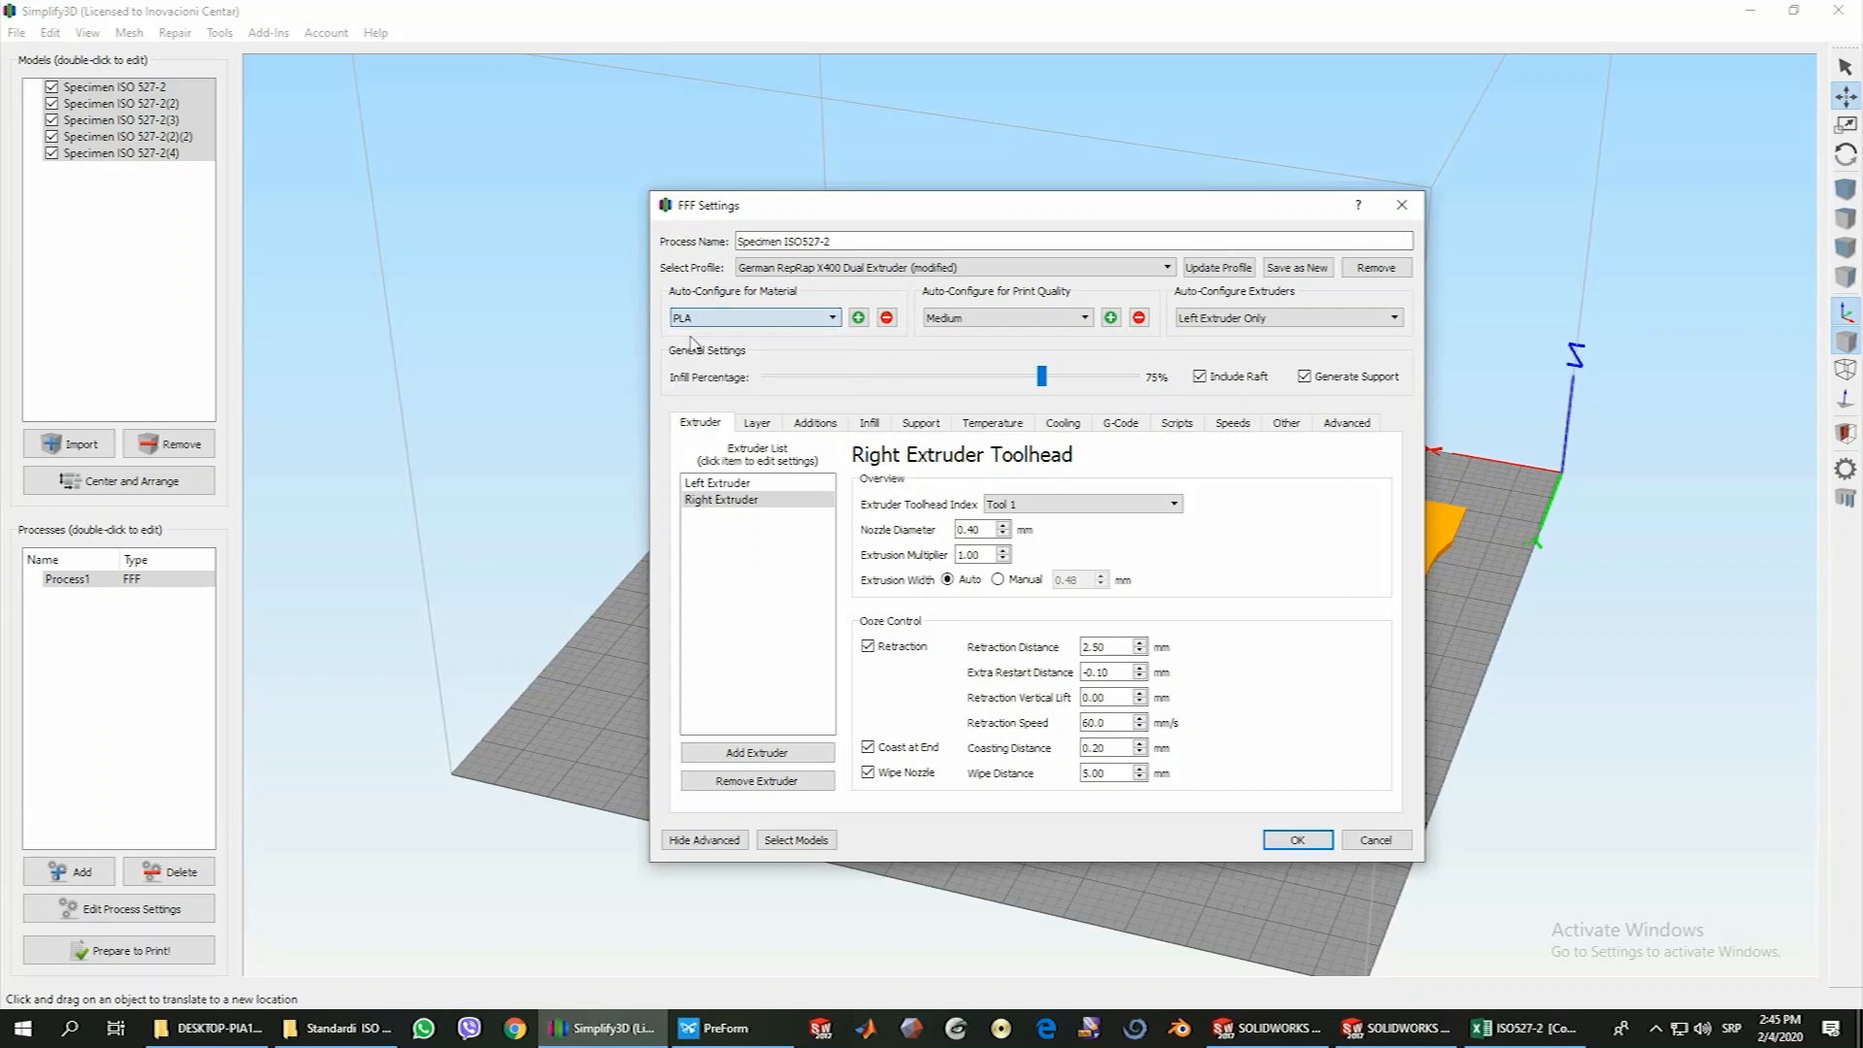
# Auto-configure the process for Medium print quality and Left Extruder Only
pyautogui.click(970, 319)
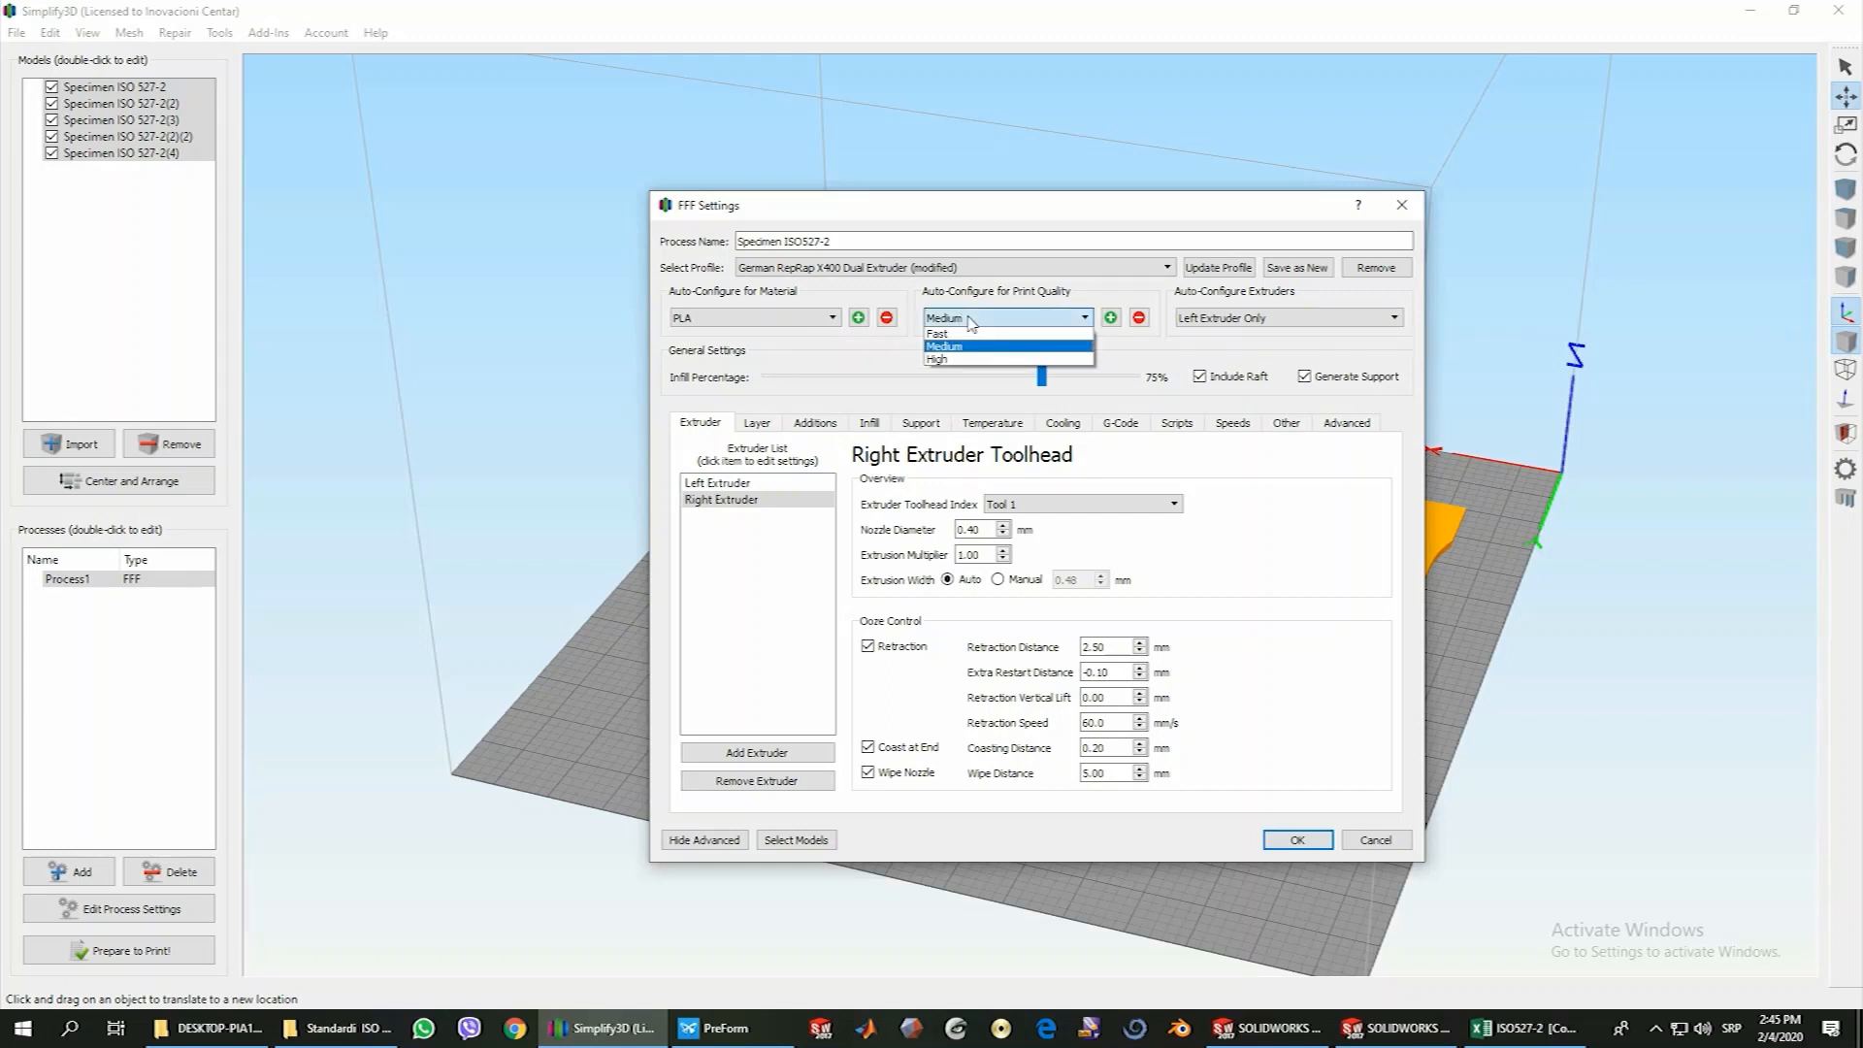
pyautogui.click(969, 320)
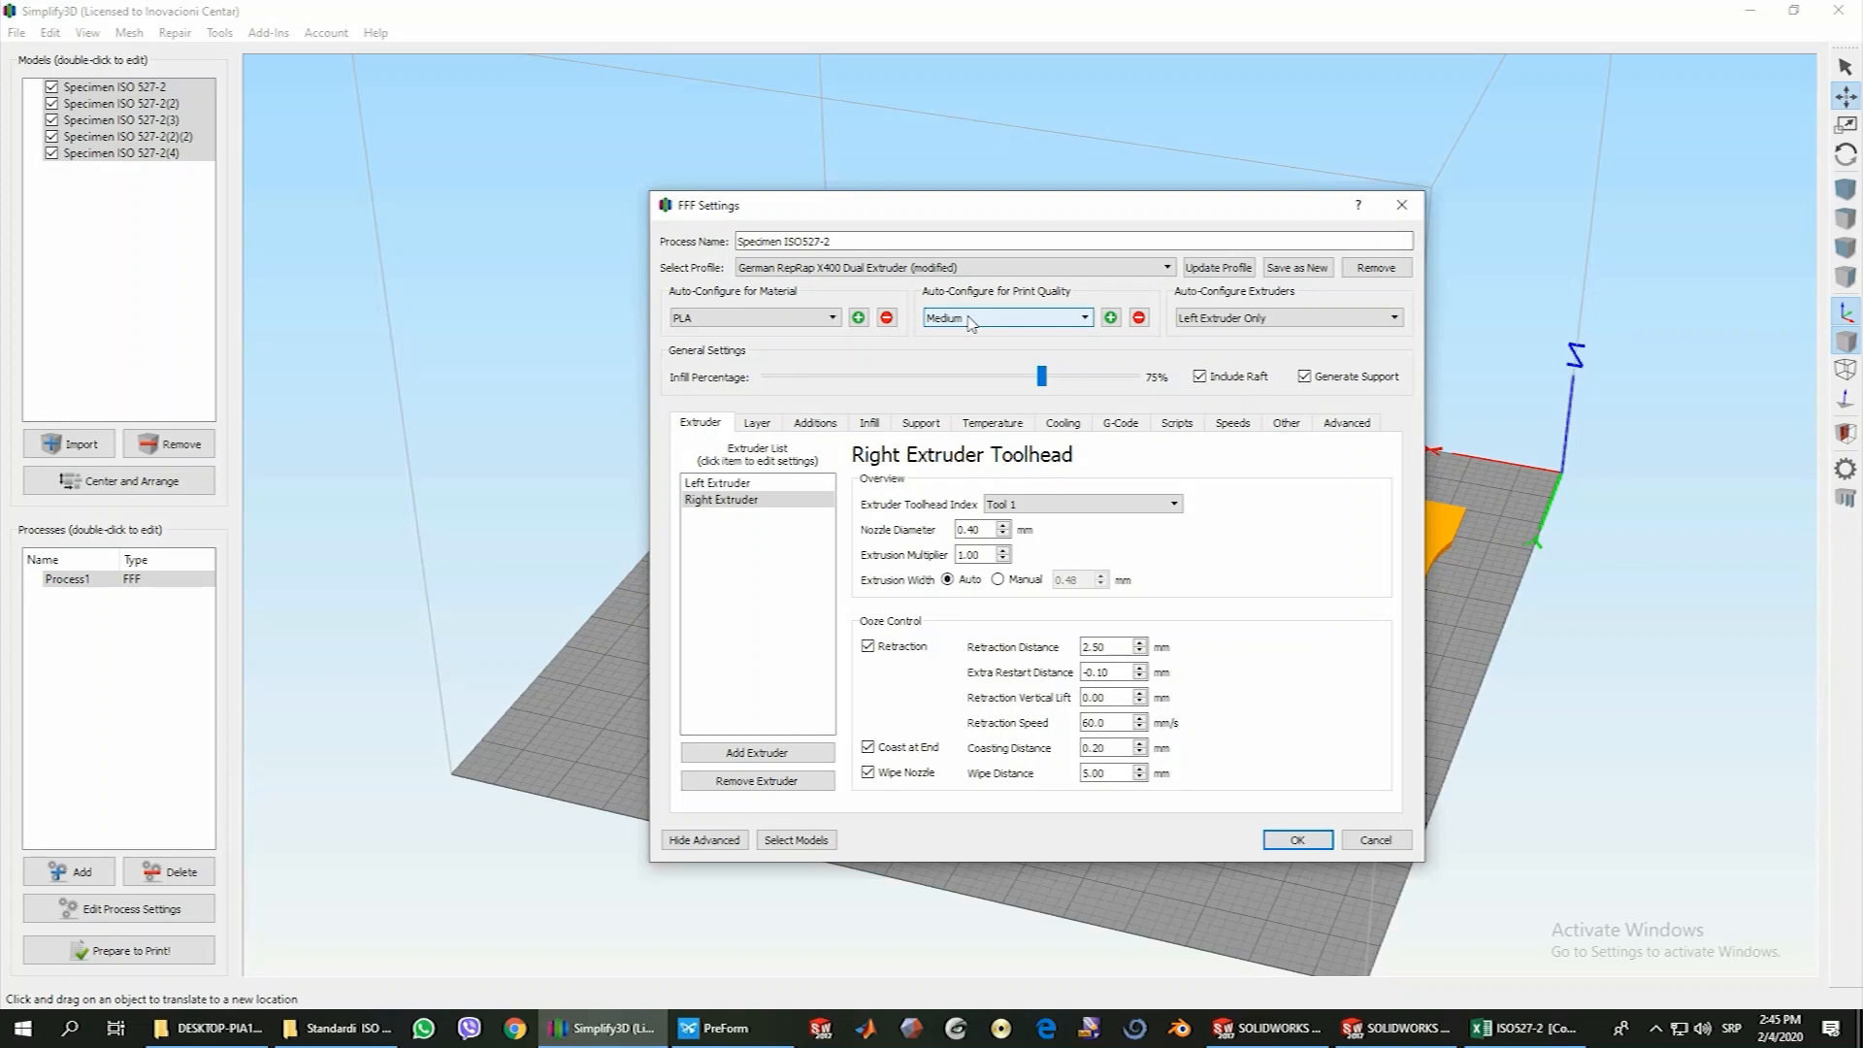
pyautogui.click(969, 320)
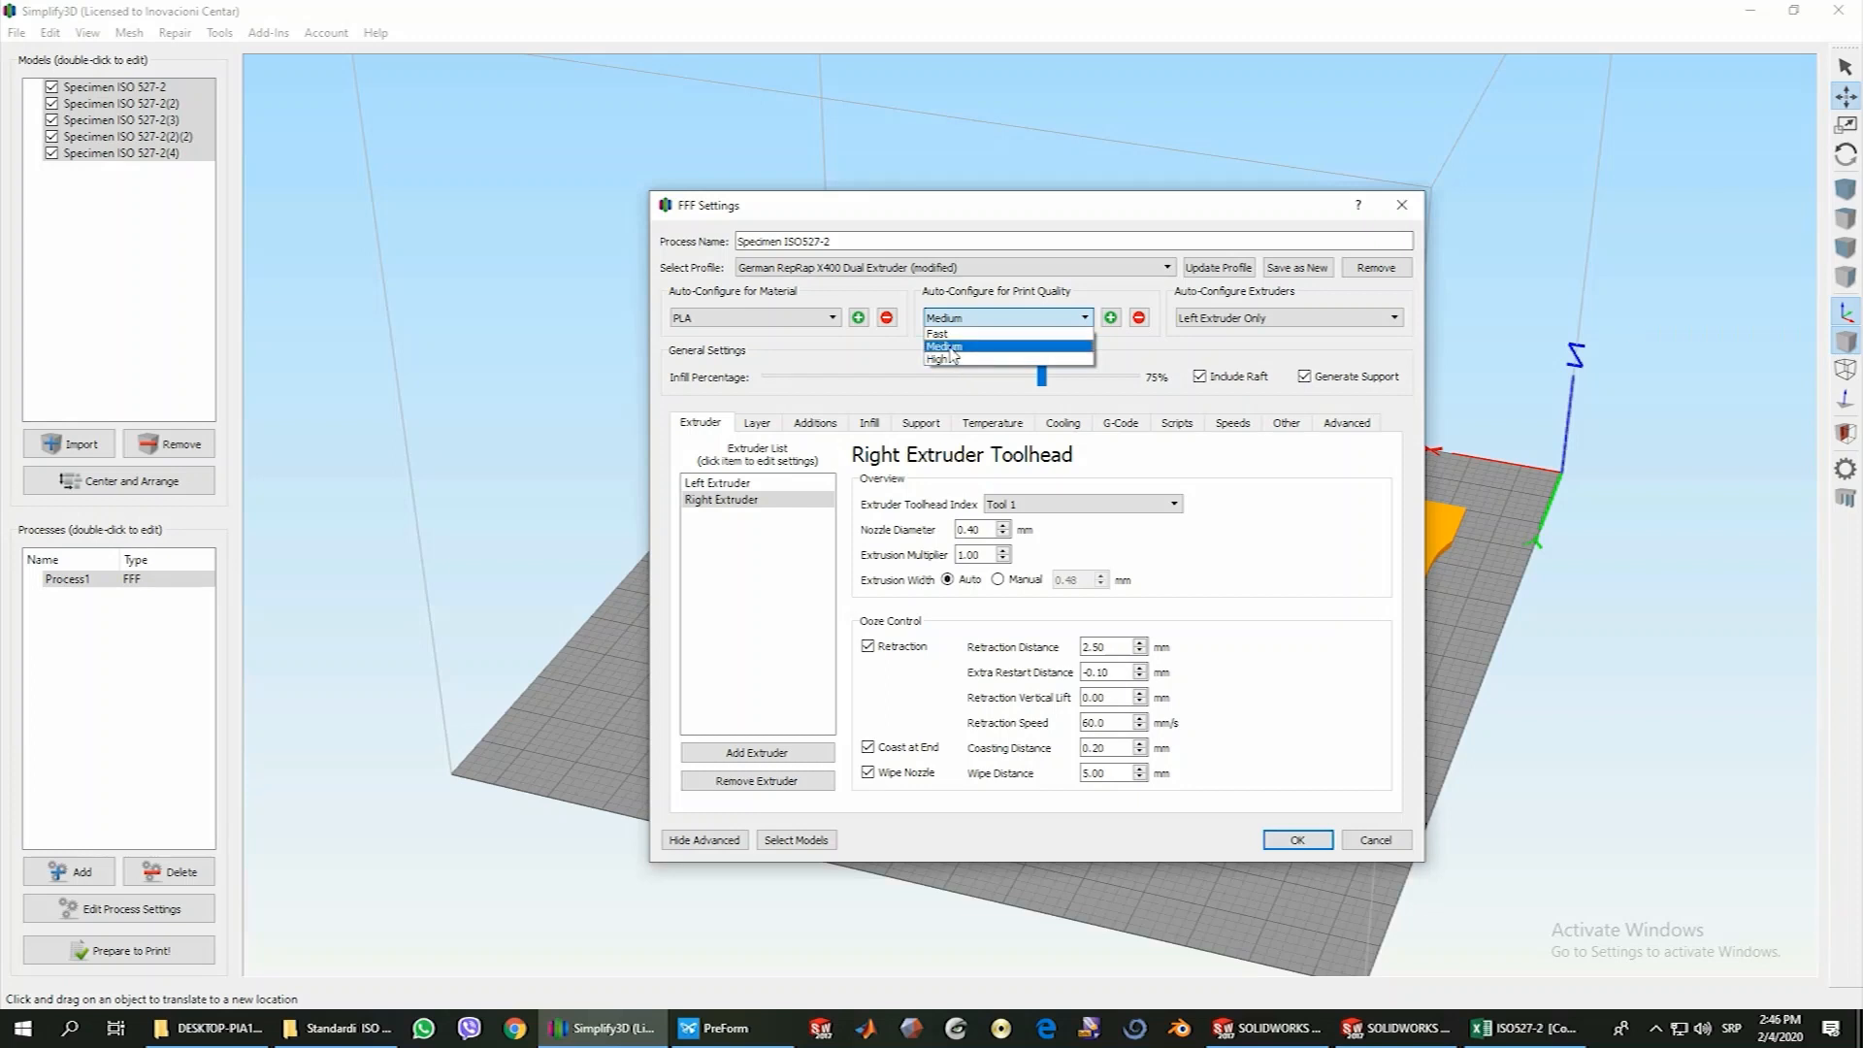
pyautogui.click(950, 349)
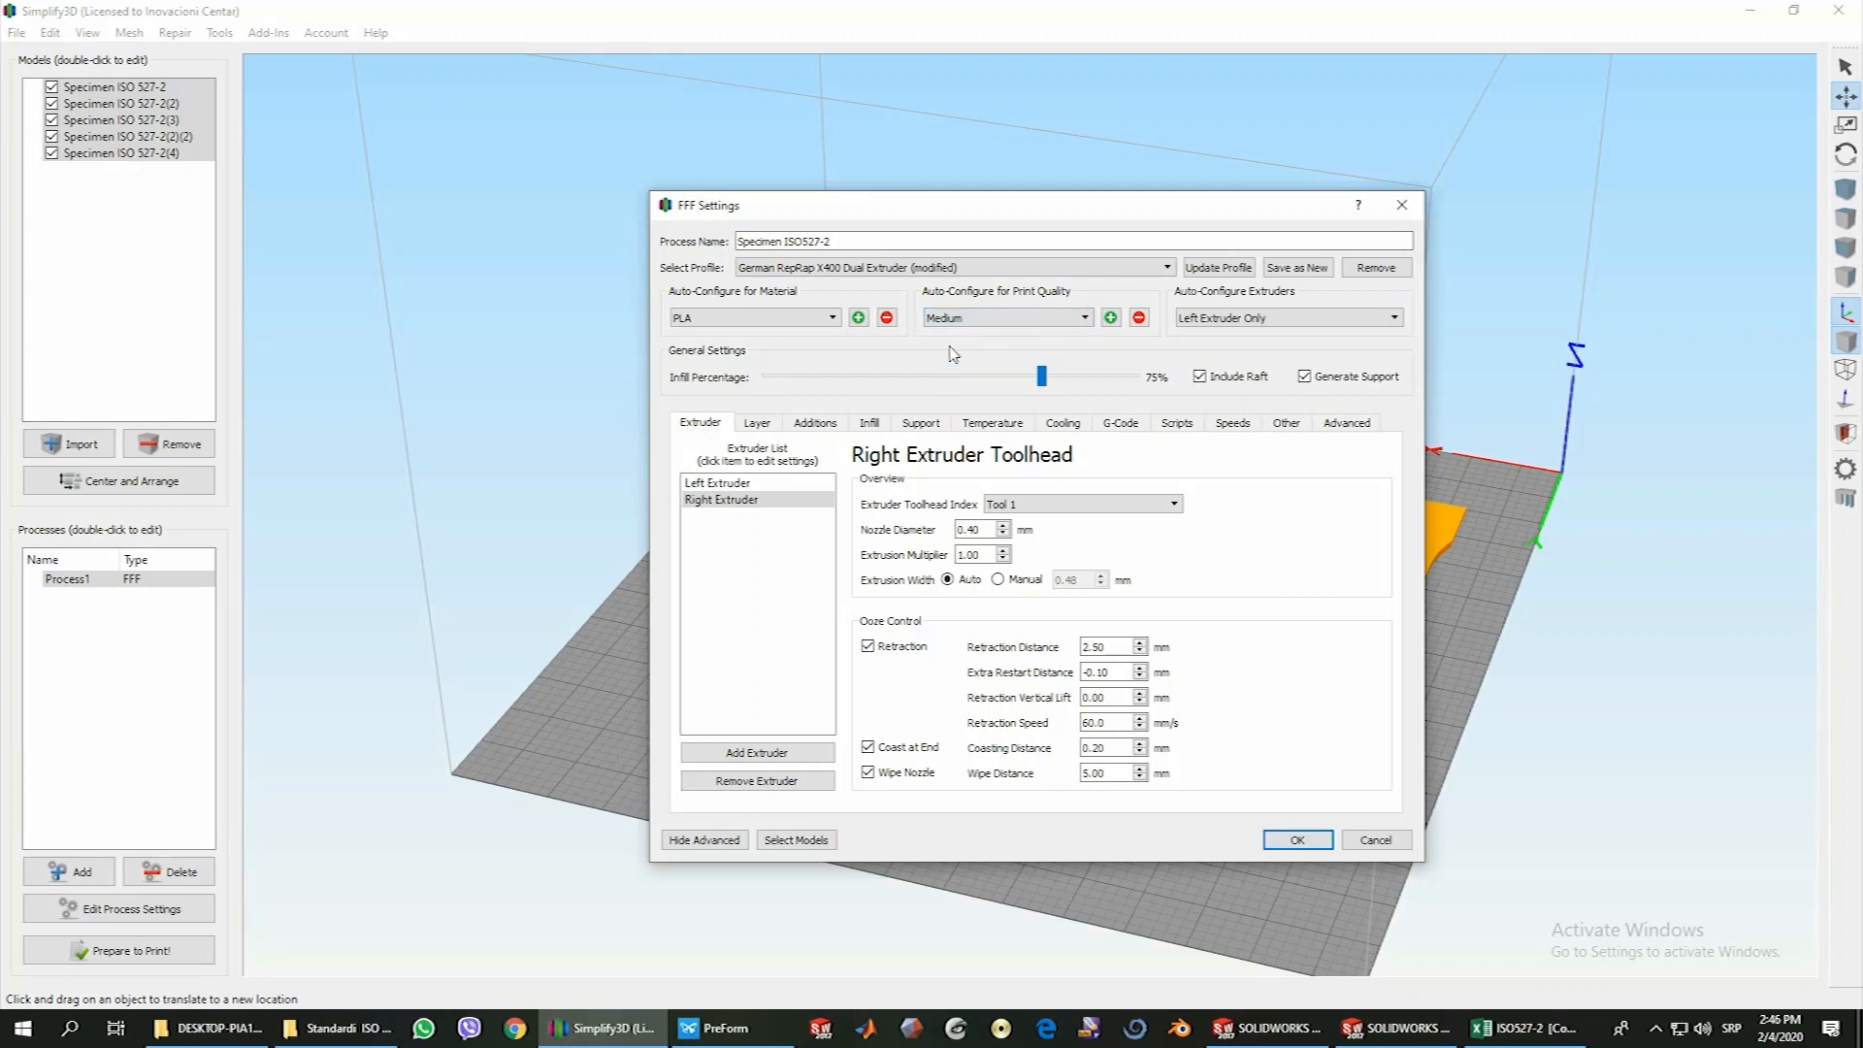
pyautogui.click(1231, 321)
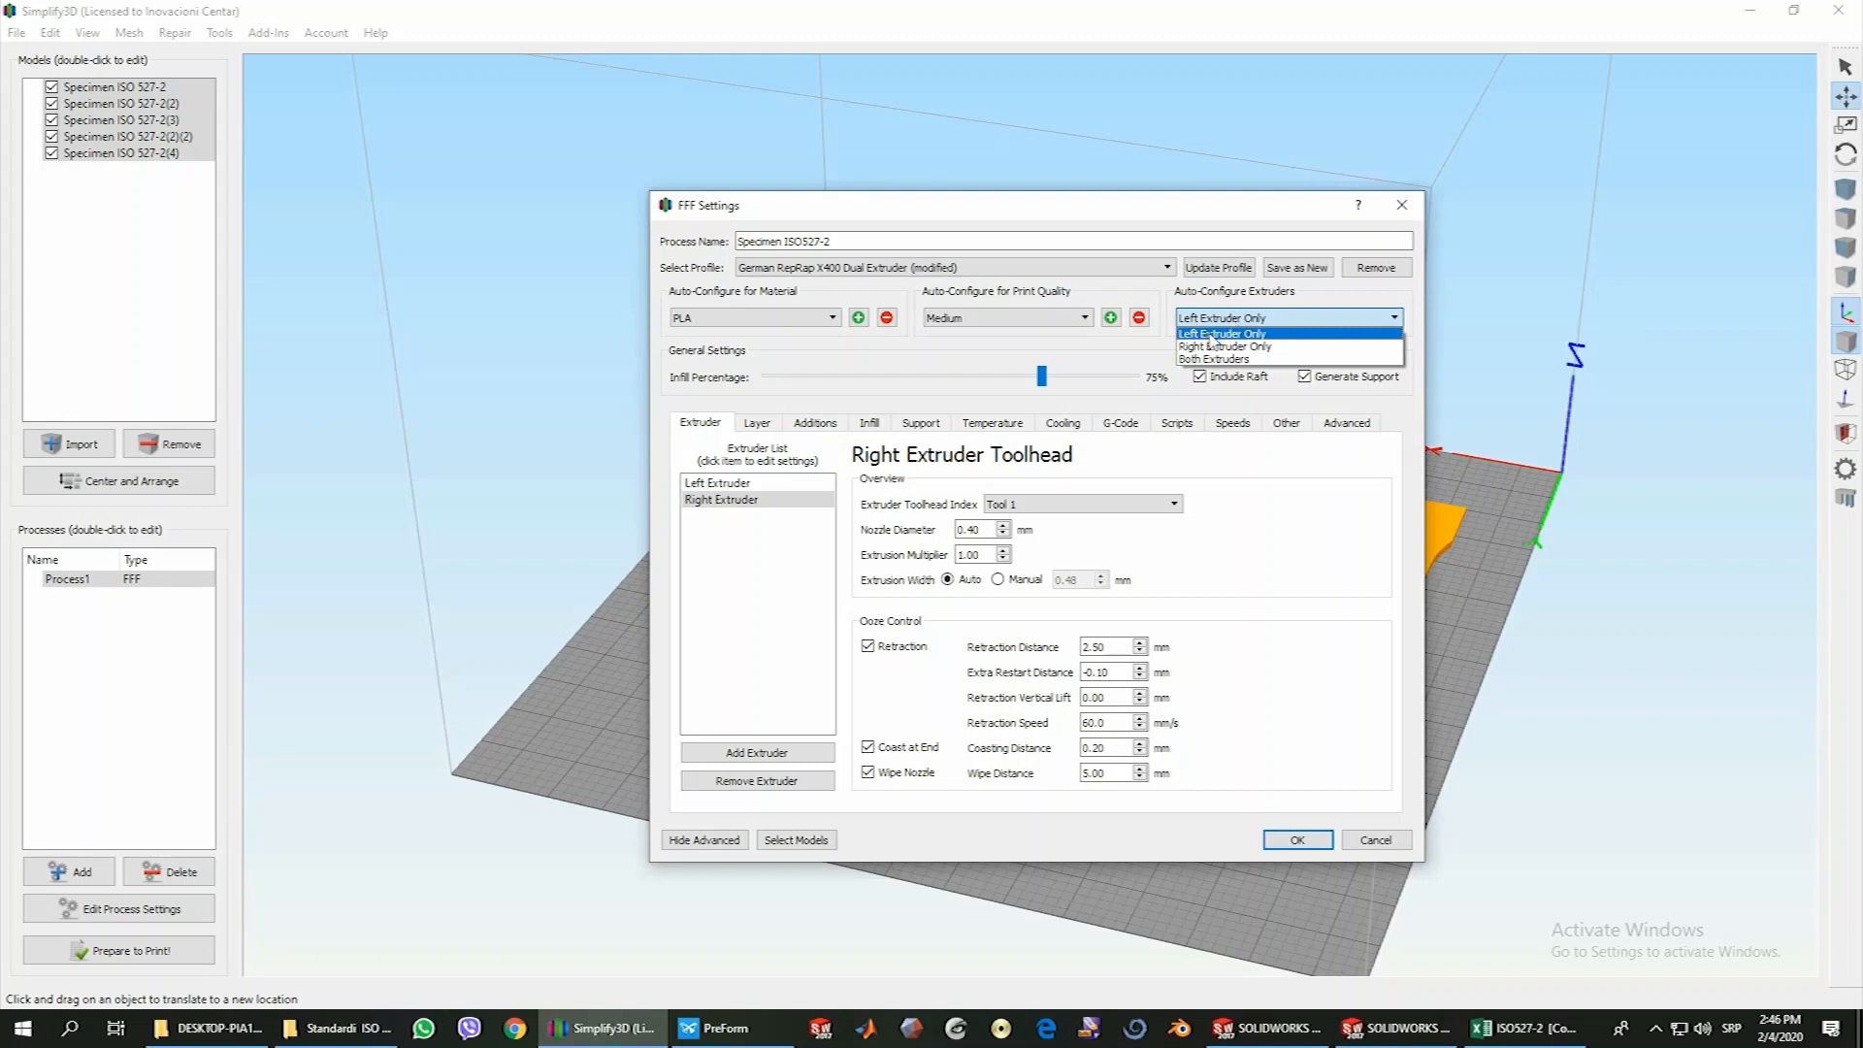
pyautogui.click(1211, 335)
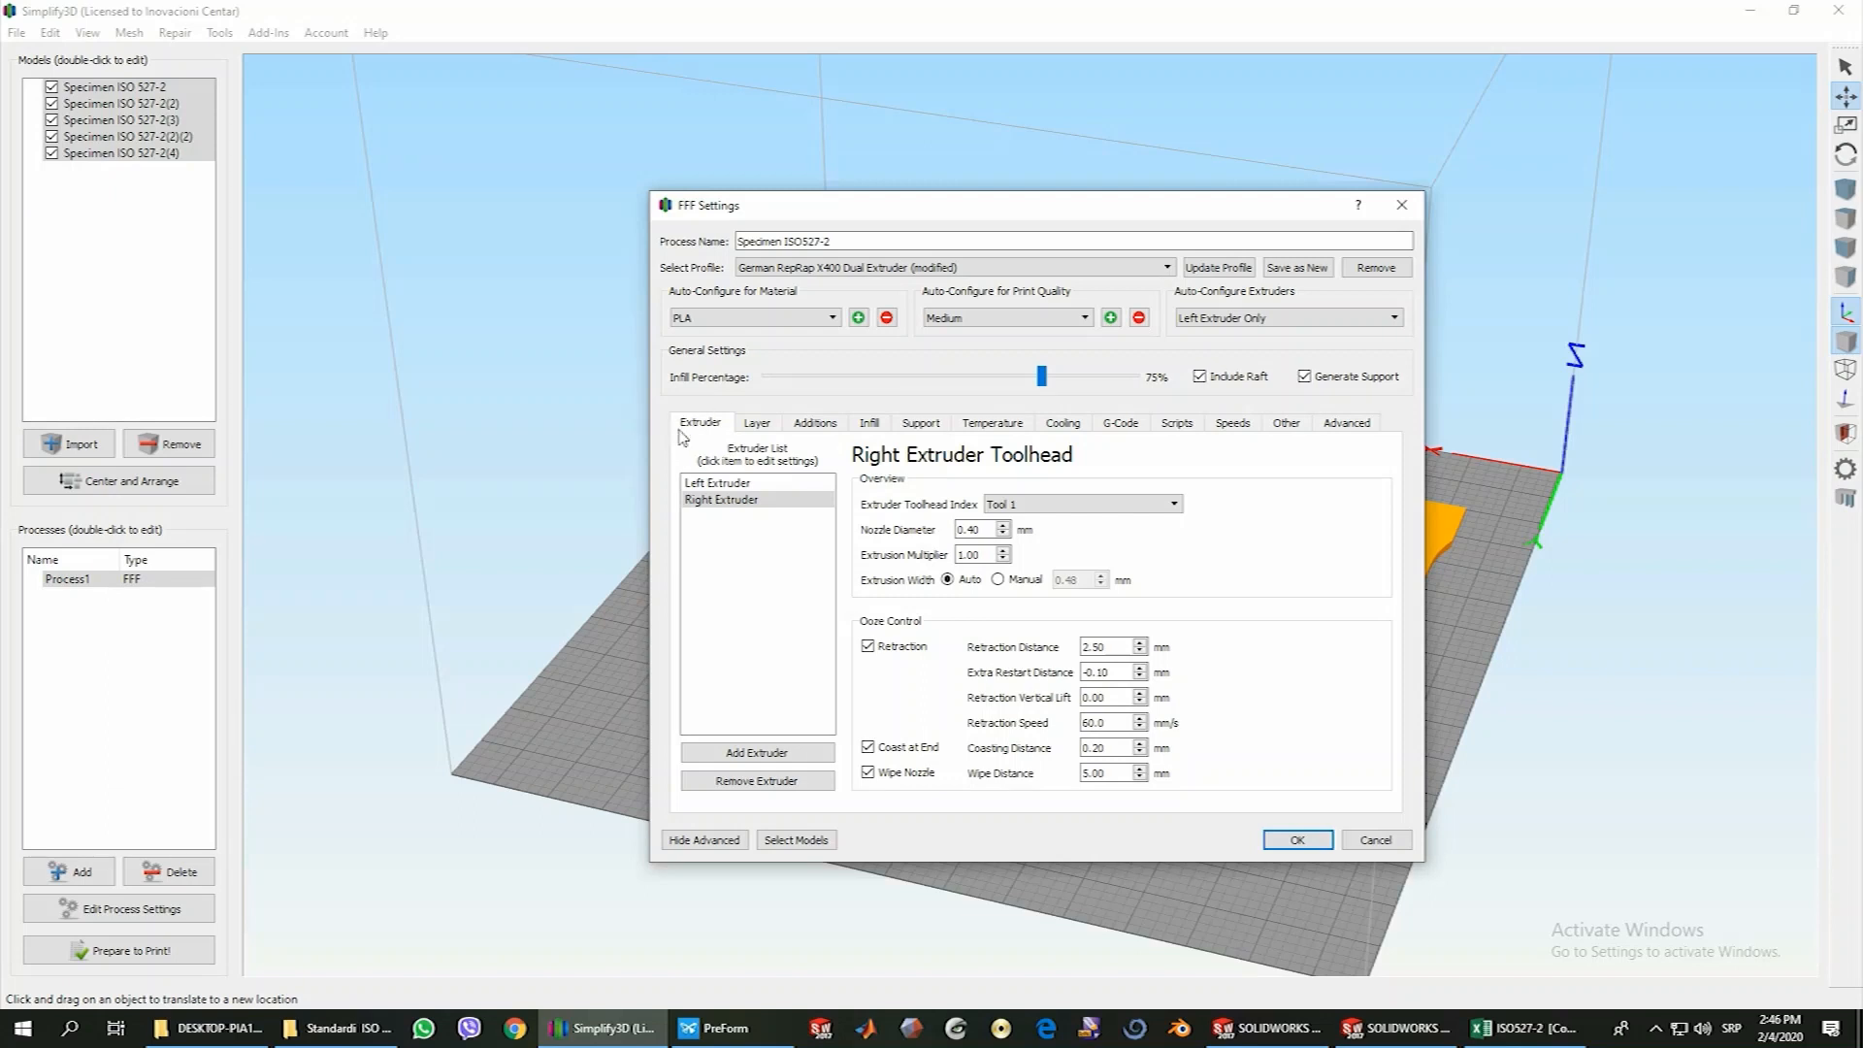
# Select the left extruder for editing and keep Tool 0 as its toolhead index
pyautogui.click(724, 485)
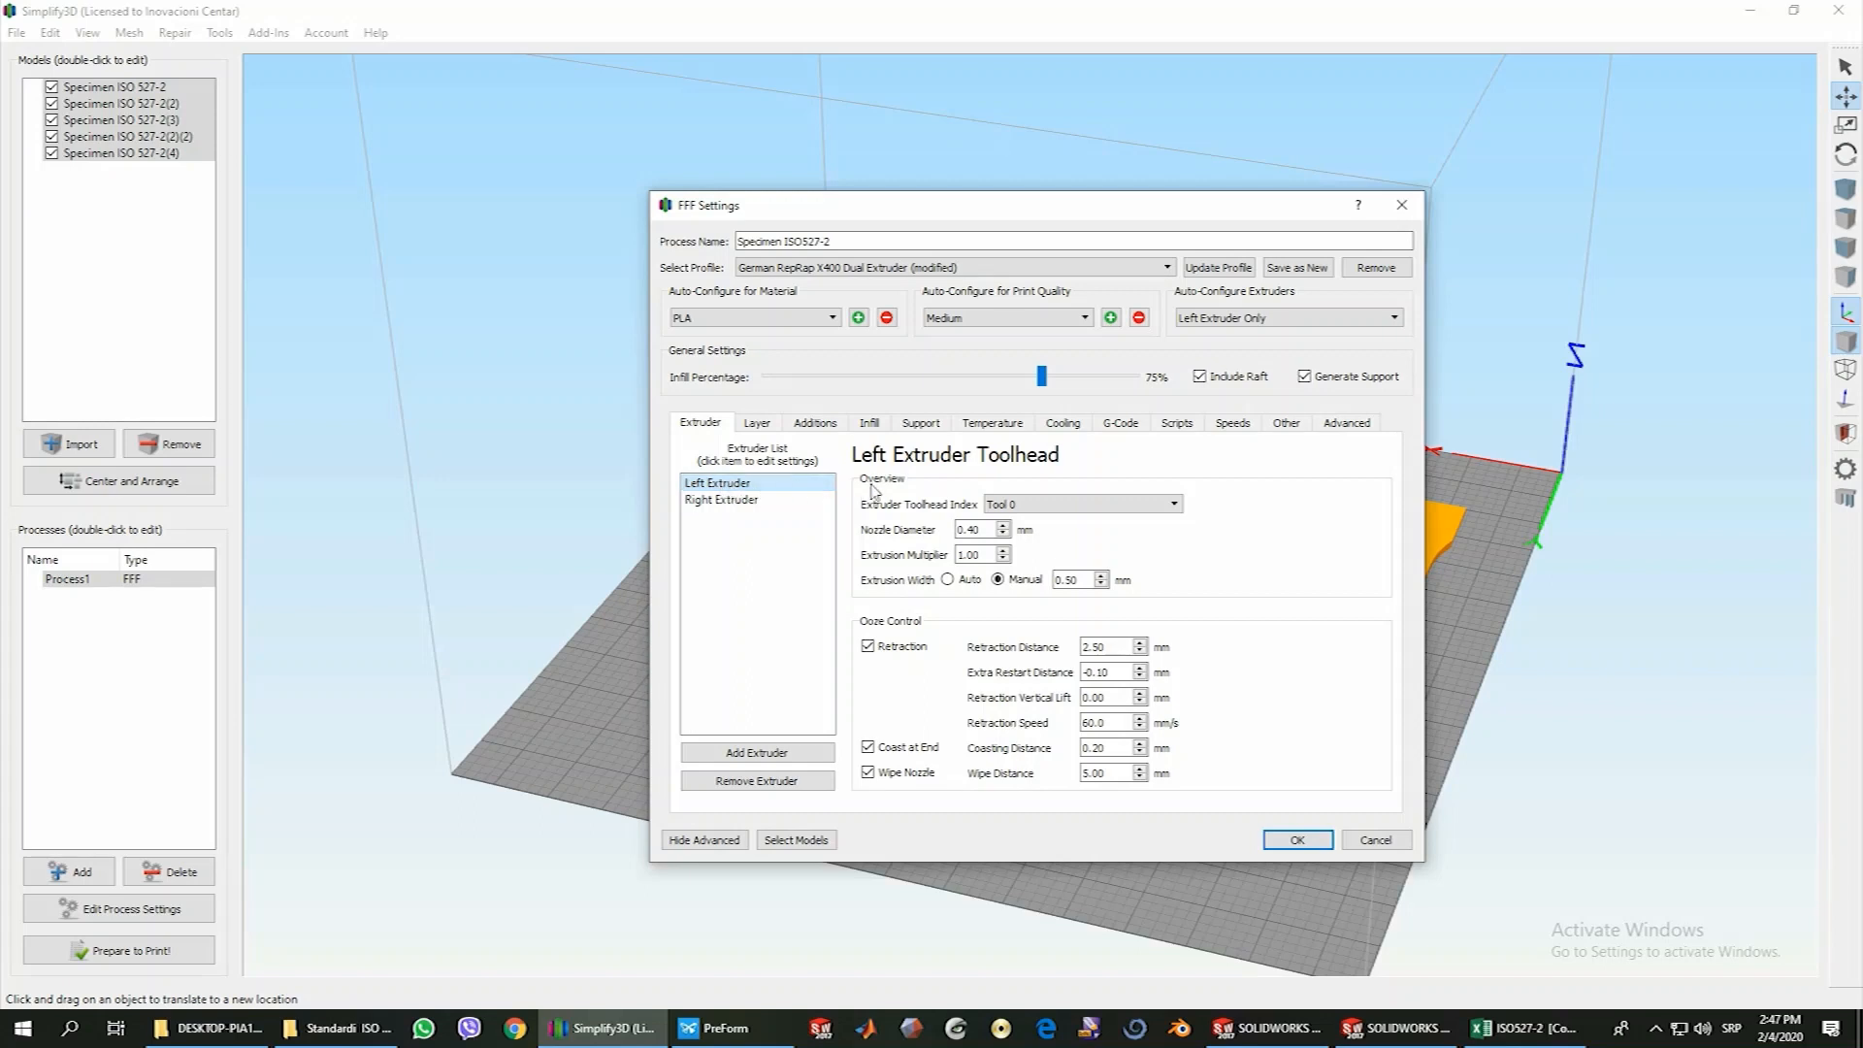
pyautogui.click(1035, 504)
pyautogui.click(1035, 515)
# Set the primary layer height to 0.2 mm in the layer settings
pyautogui.click(758, 424)
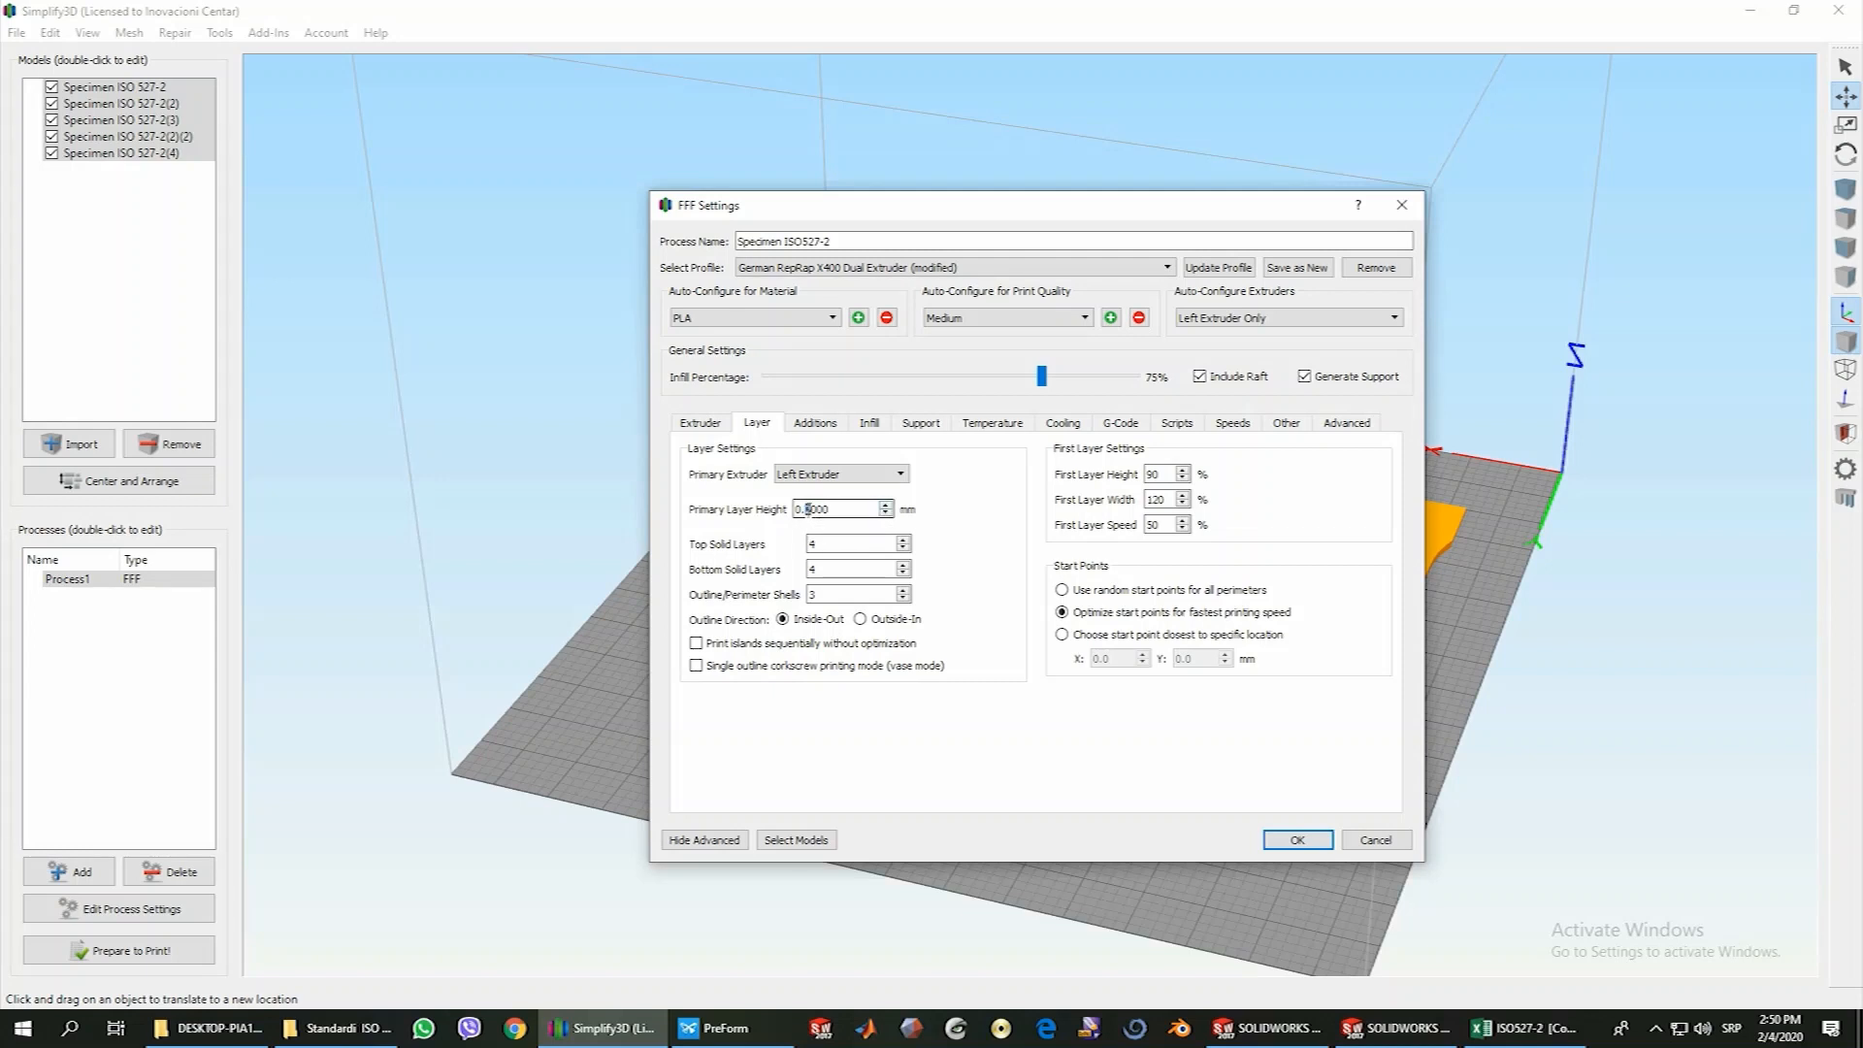
pyautogui.write('3')
pyautogui.write('2')
pyautogui.write('1')
pyautogui.press('BackSpace')
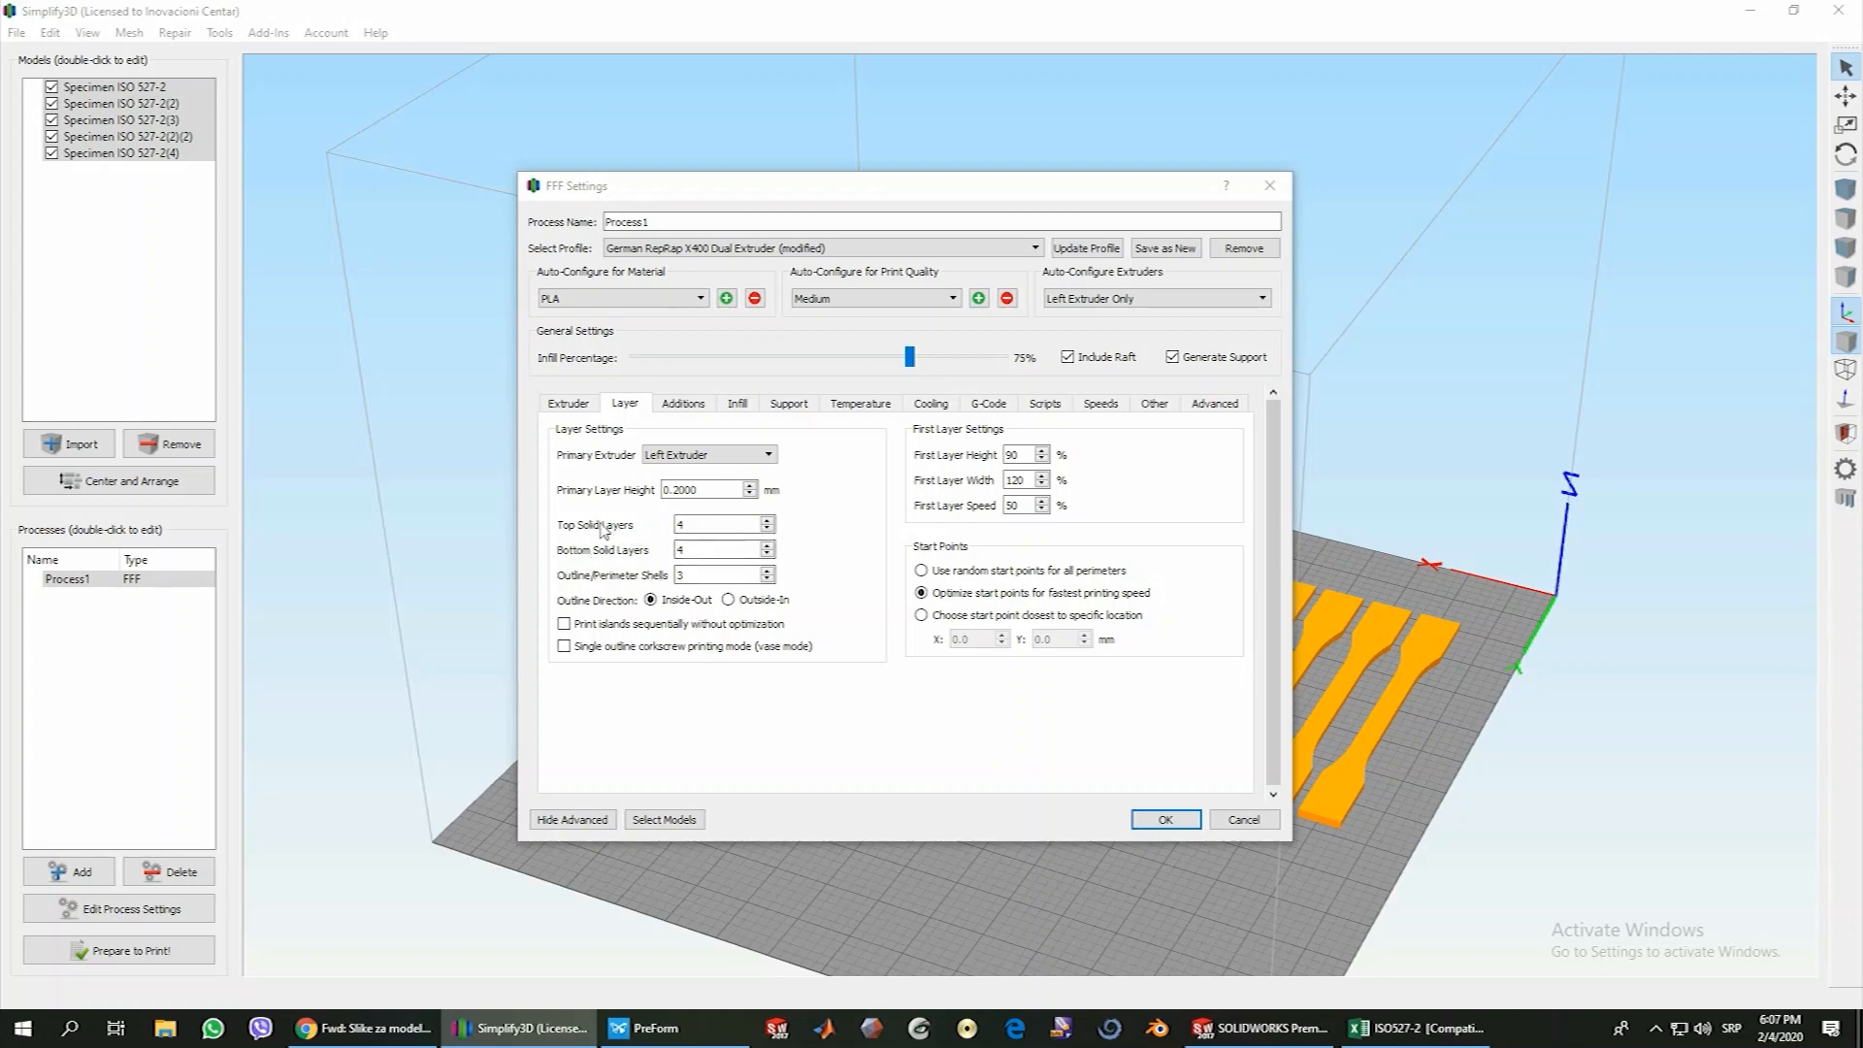
# Review the top solid layers, bottom solid layers and outline/perimeter shells values
pyautogui.click(694, 523)
pyautogui.click(698, 549)
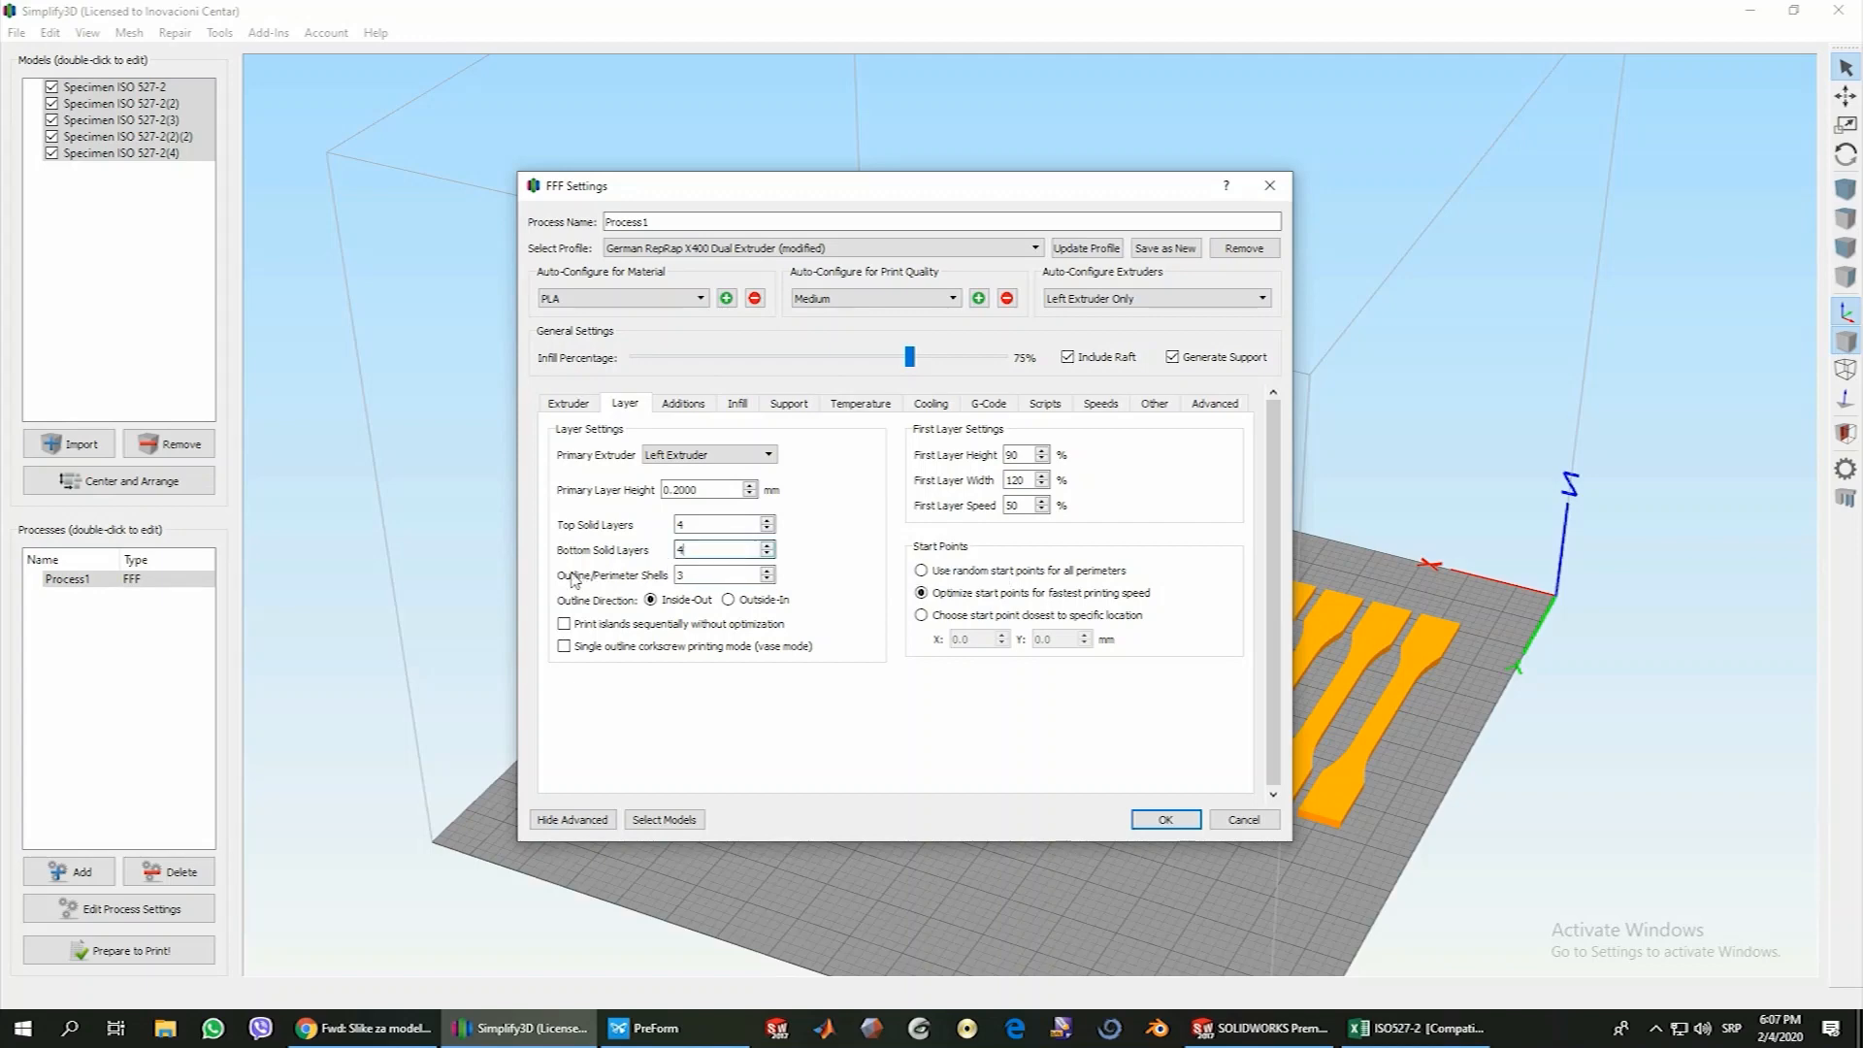
pyautogui.click(690, 574)
# Try the Fast Honeycomb internal and Rectilinear external fill patterns, and close the process settings without saving
pyautogui.click(740, 406)
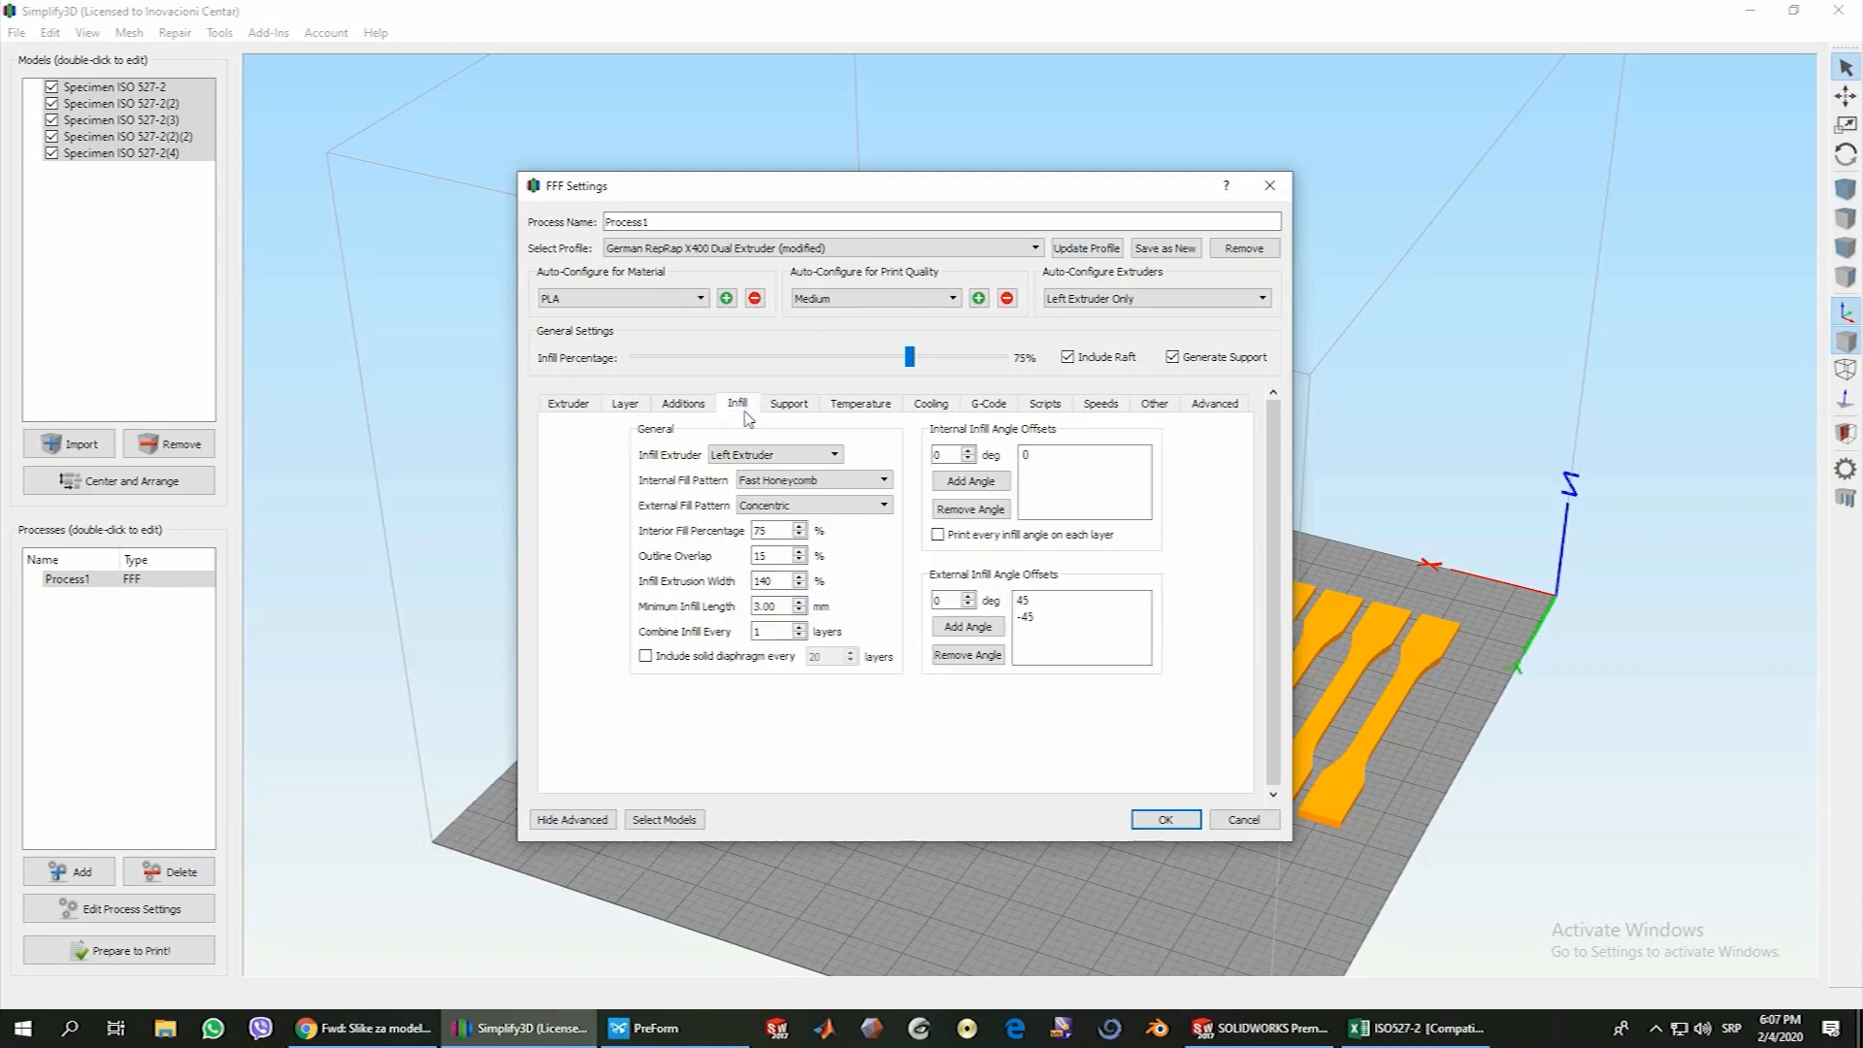
pyautogui.click(781, 482)
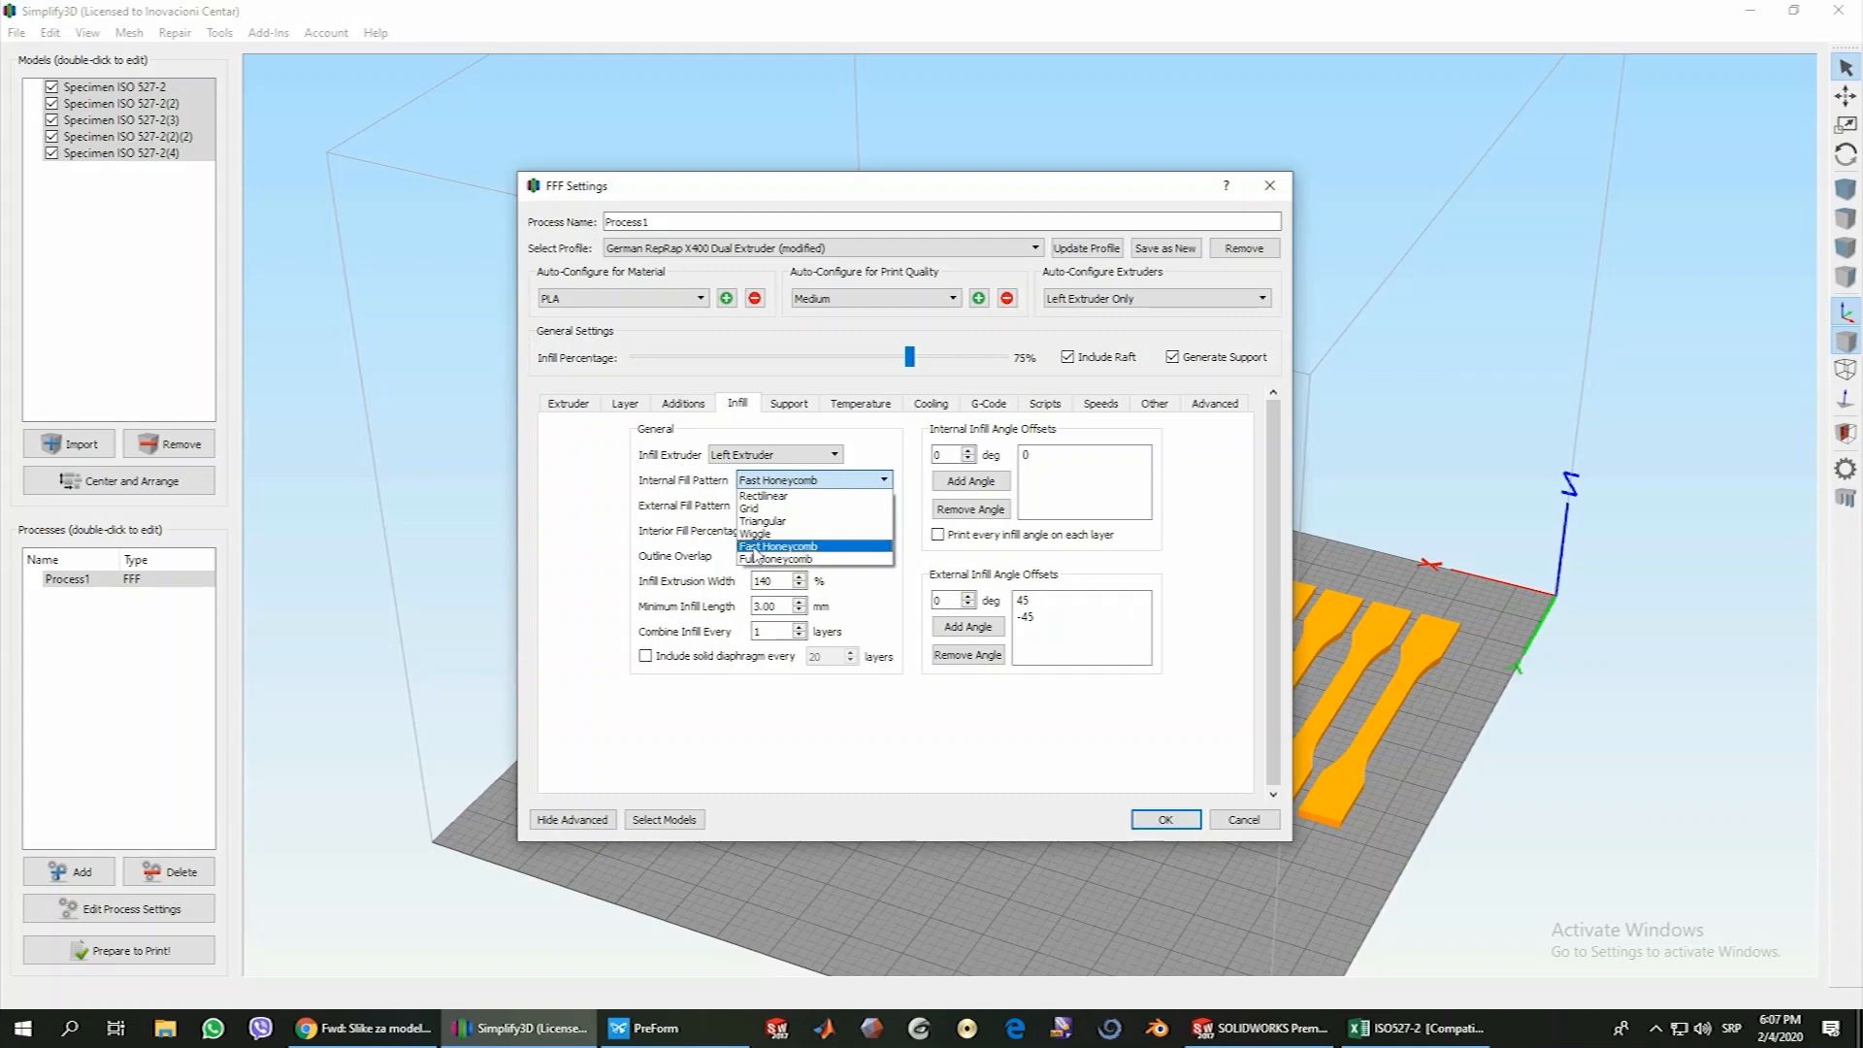
pyautogui.click(756, 548)
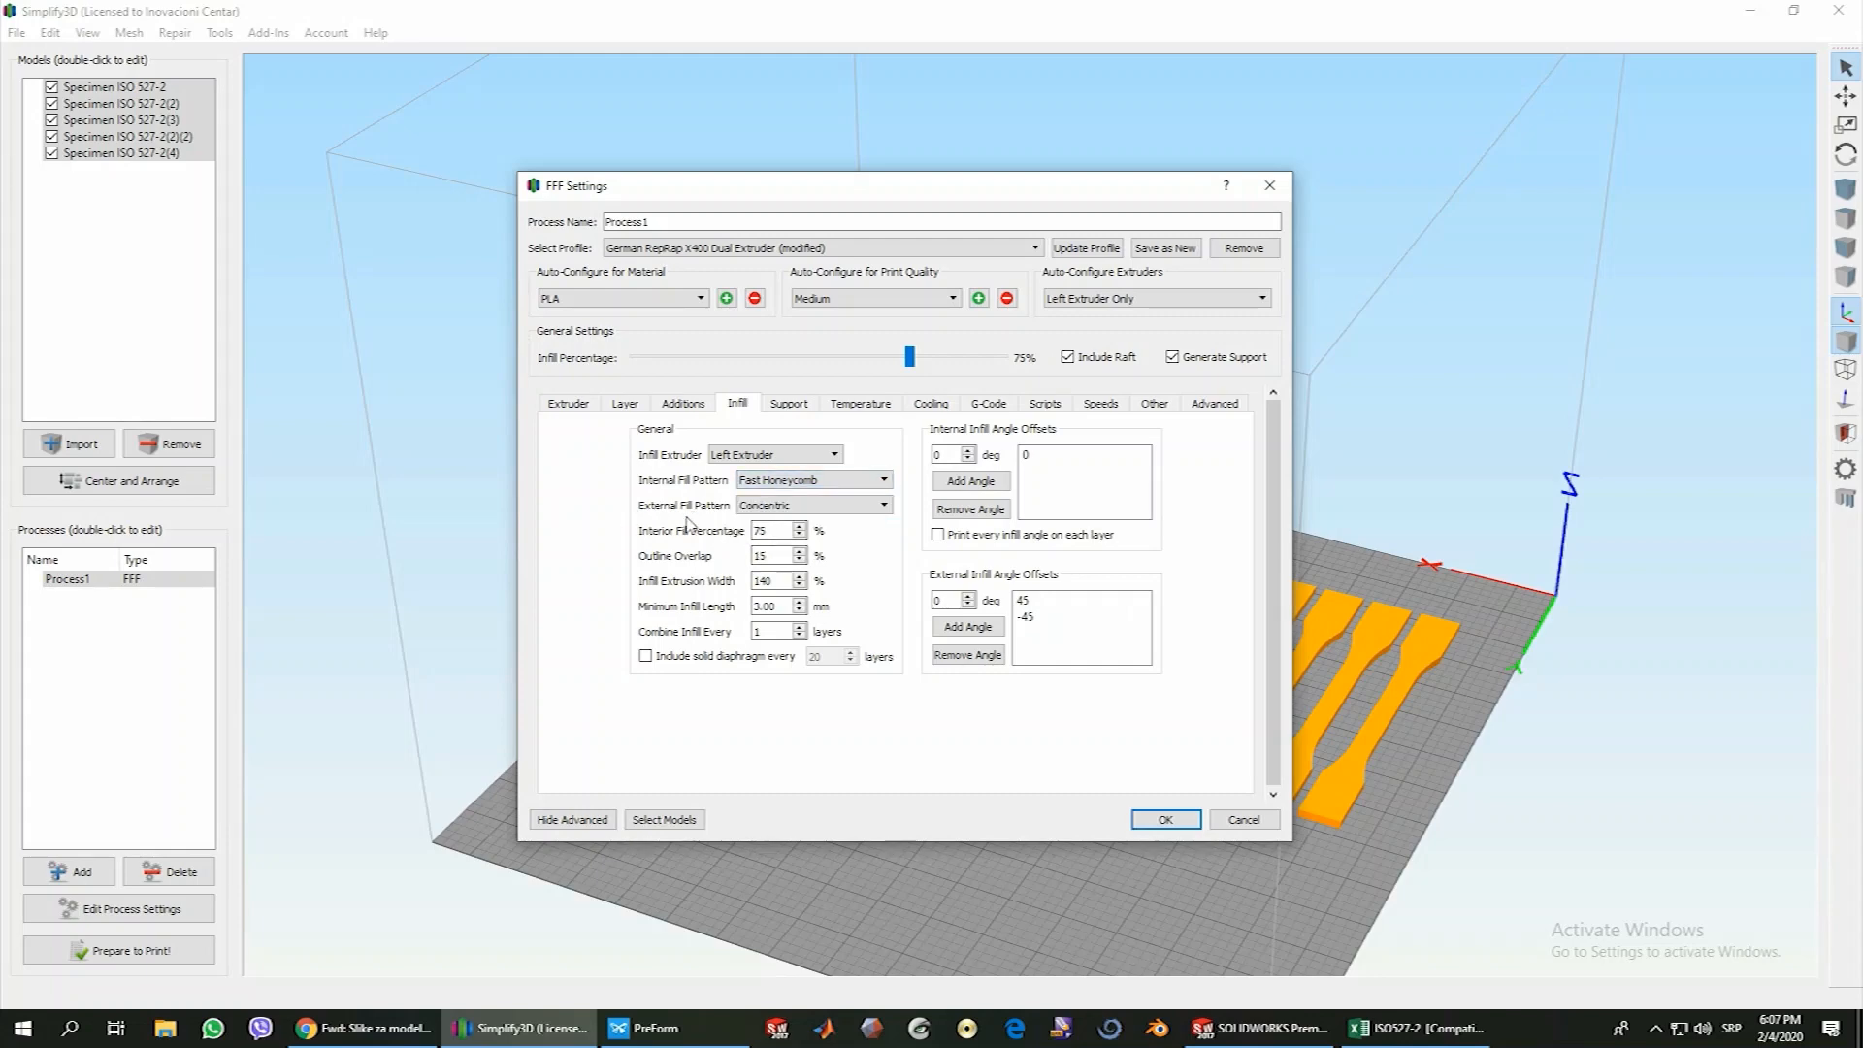
pyautogui.click(776, 506)
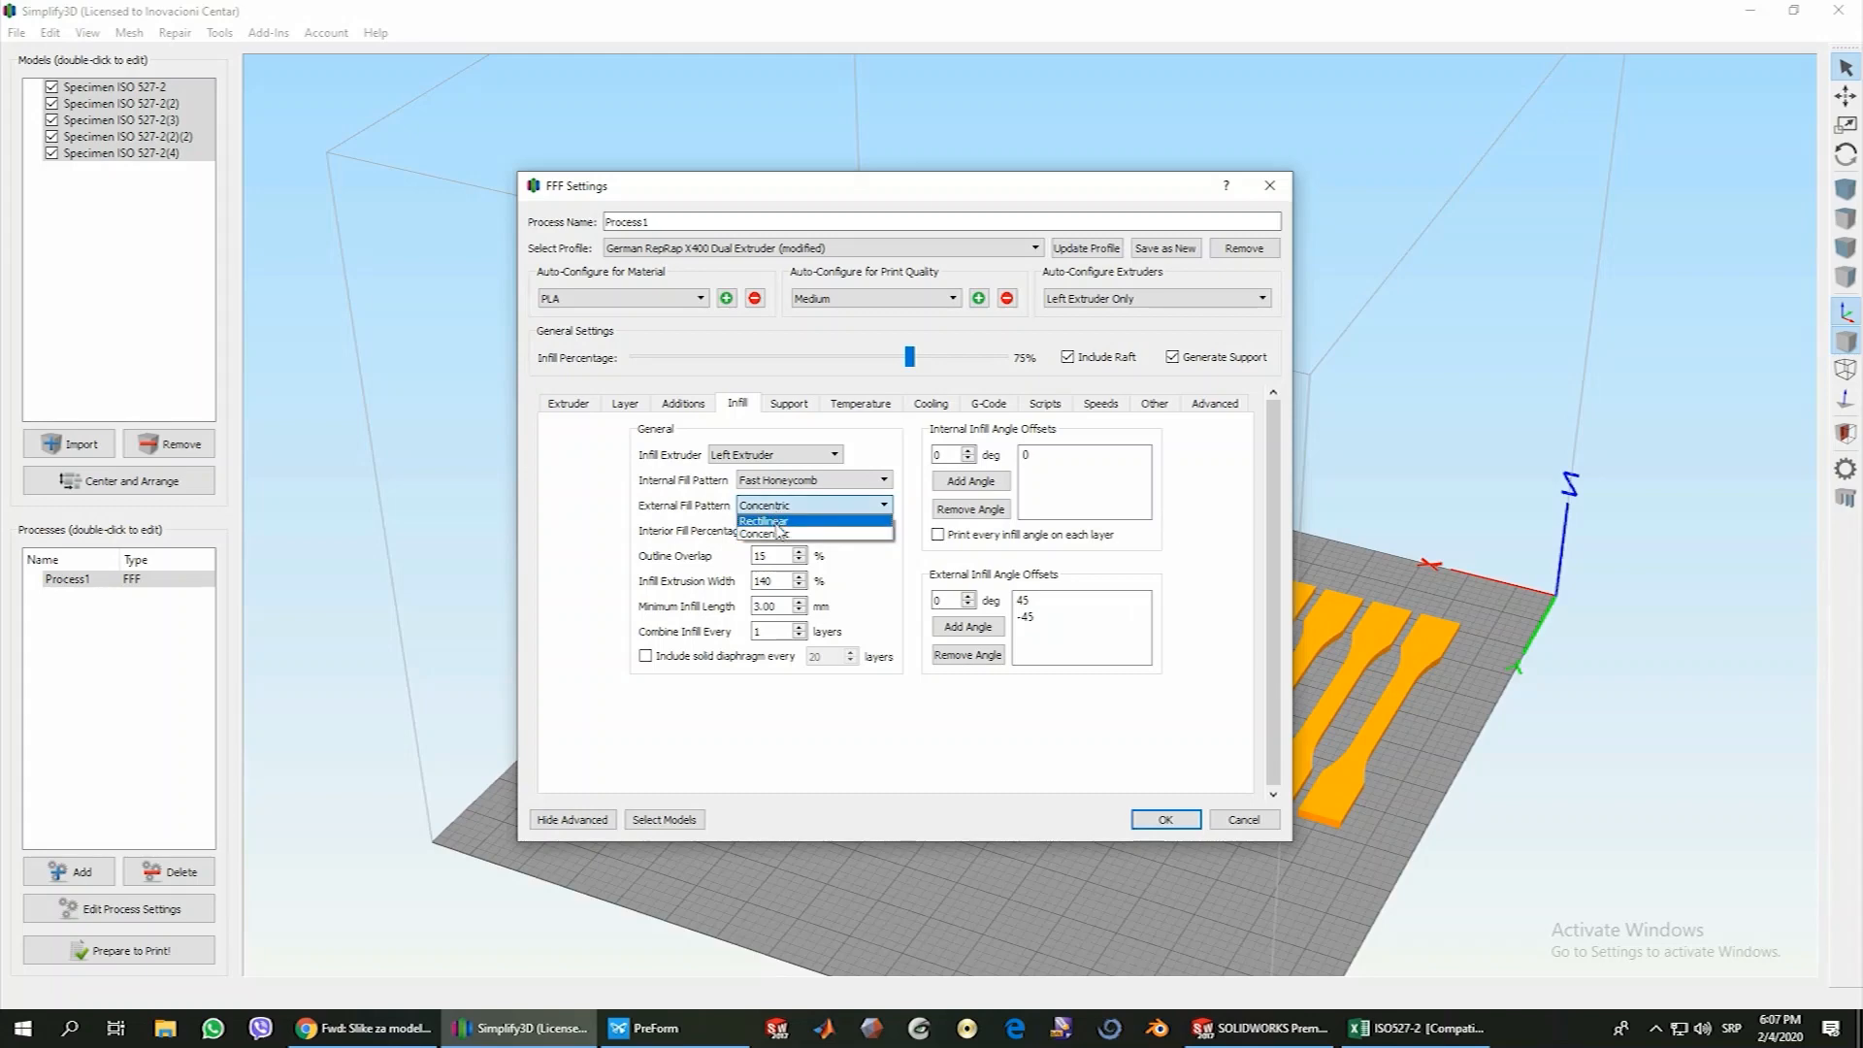
pyautogui.click(777, 521)
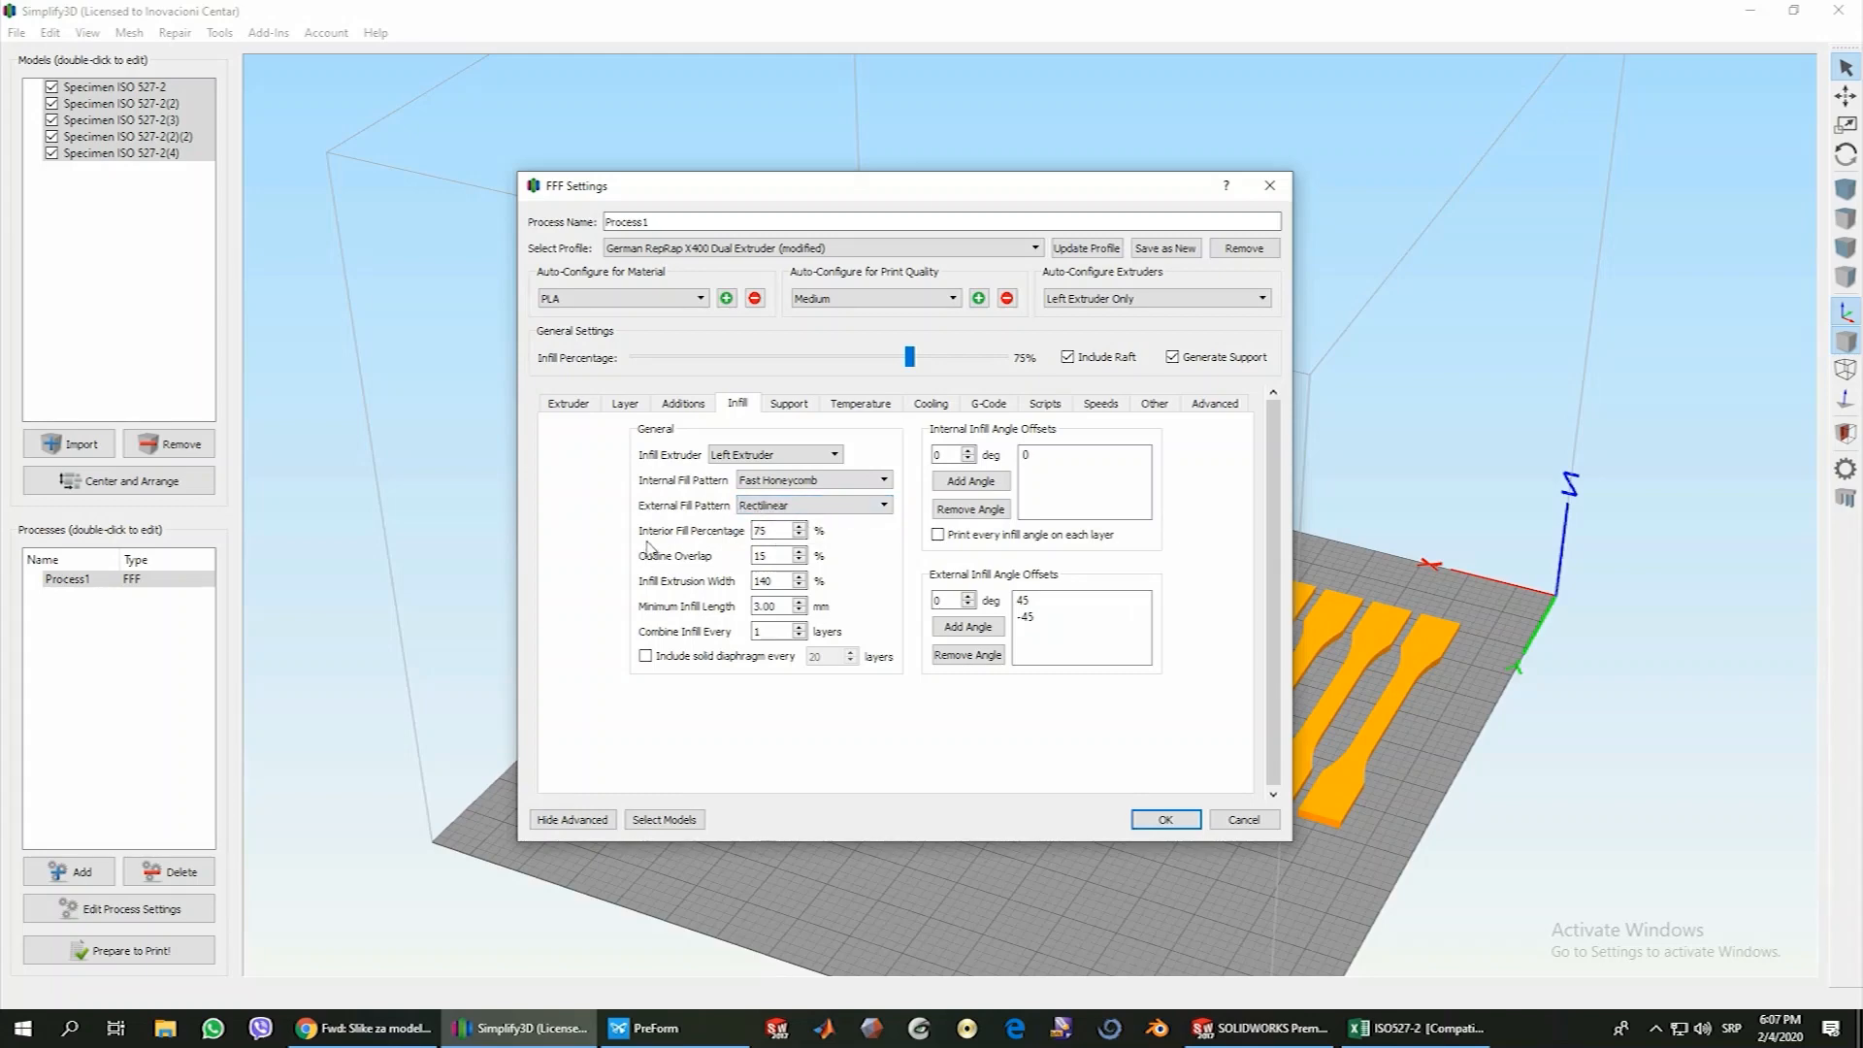
pyautogui.click(776, 531)
pyautogui.click(637, 406)
pyautogui.click(745, 407)
pyautogui.click(1251, 823)
# Prepare the five specimens for printing and examine the generated toolpaths in the preview
pyautogui.click(158, 950)
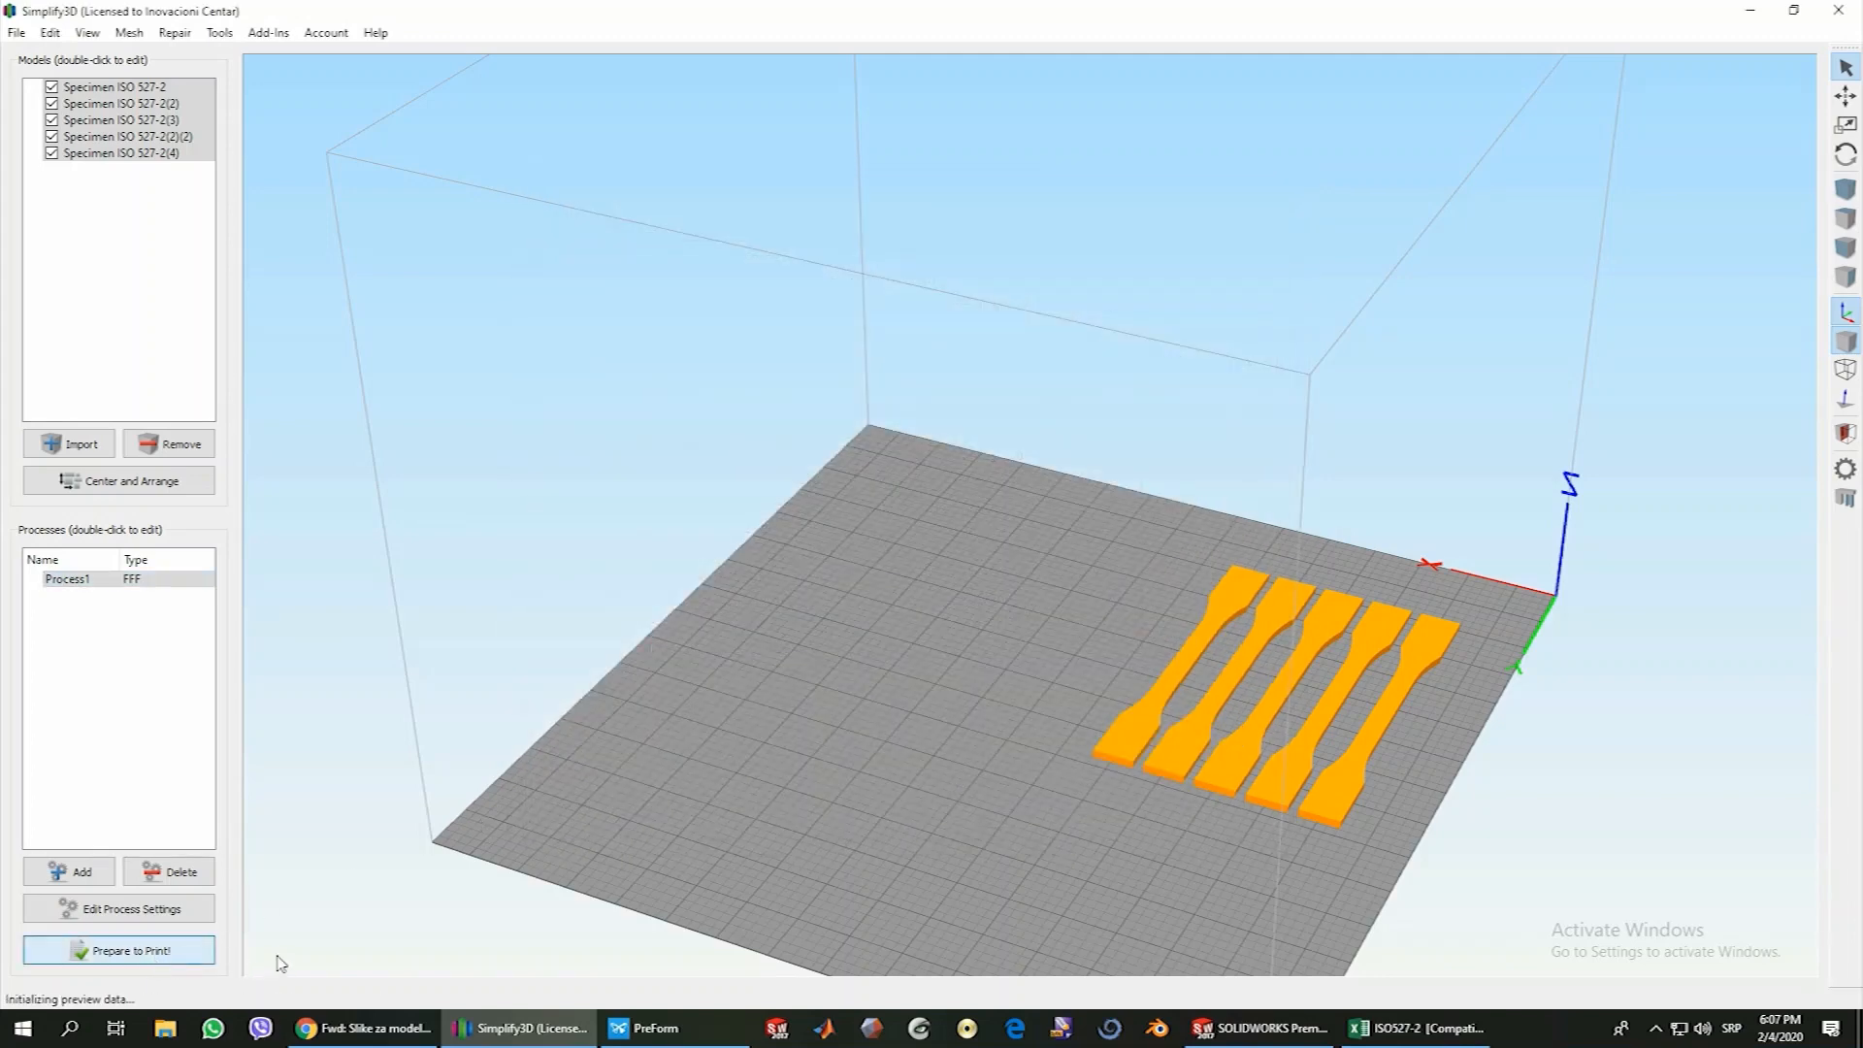
pyautogui.moveTo(737, 734); pyautogui.dragTo(1069, 730)
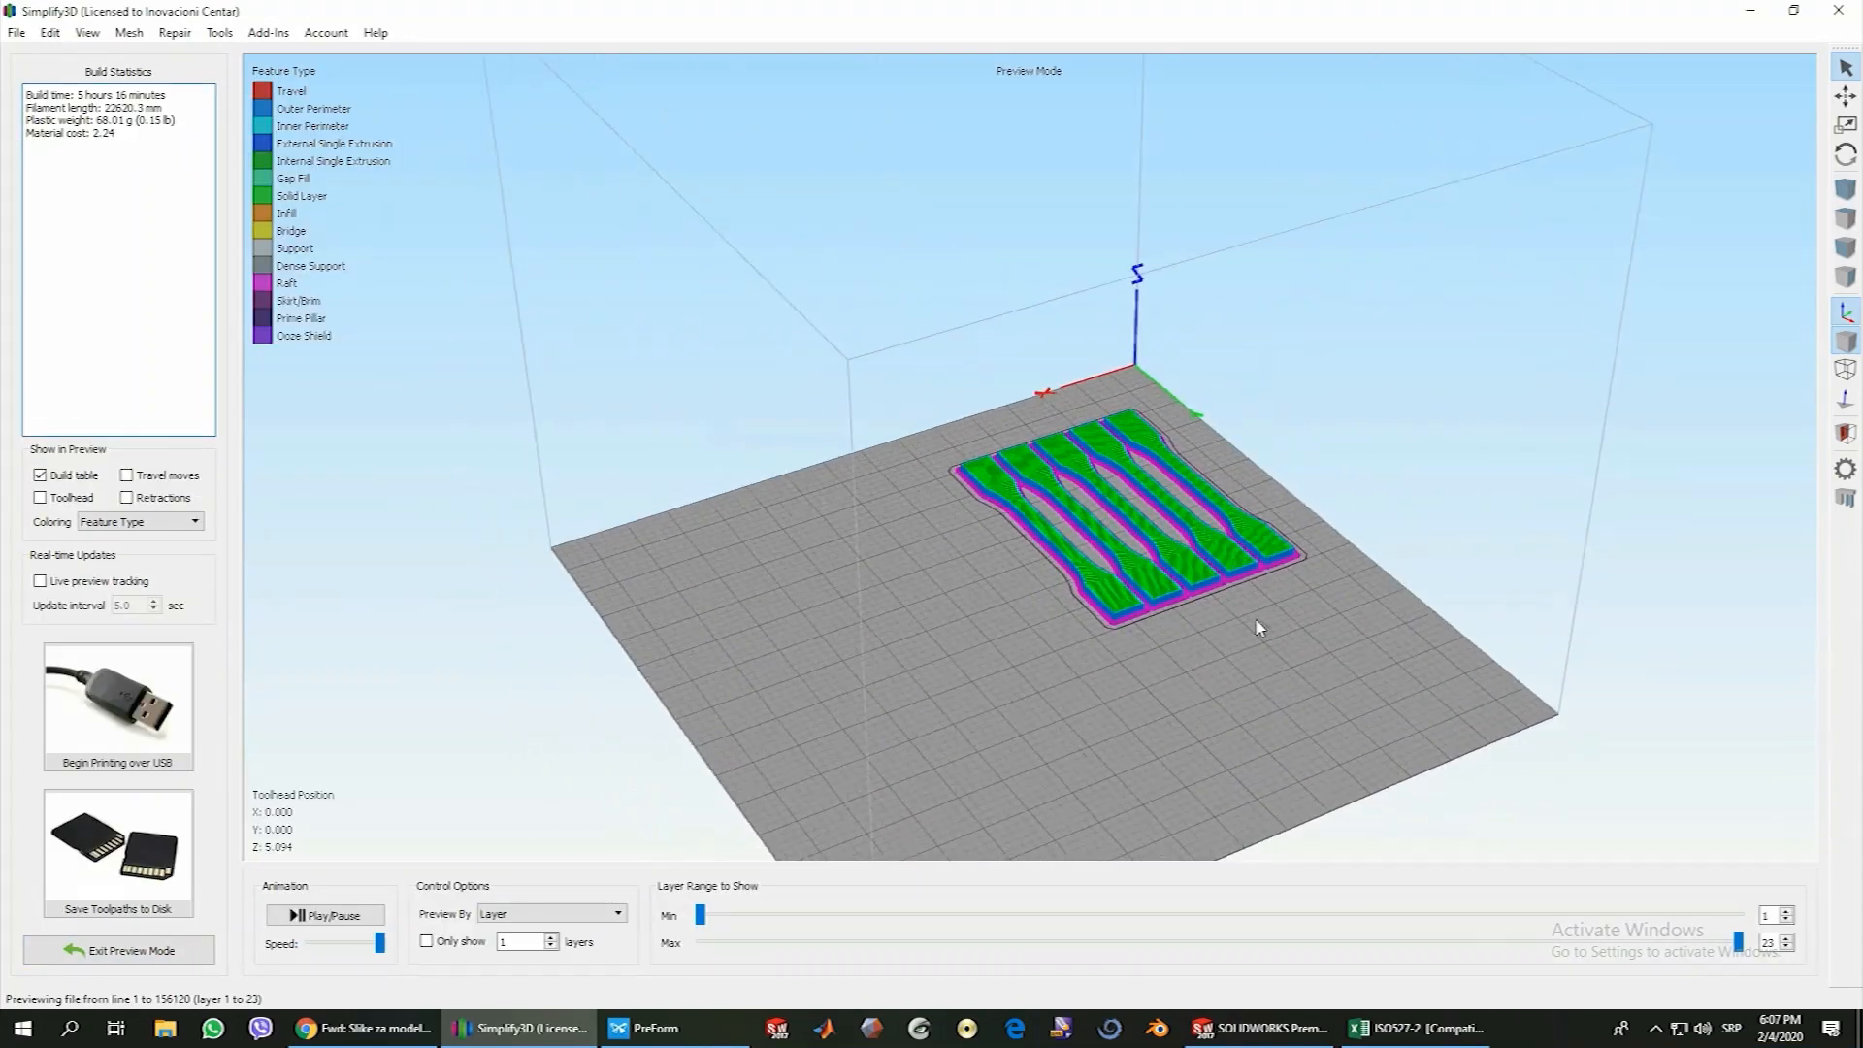
pyautogui.scroll(3, 1383, 566)
pyautogui.scroll(2, 1383, 566)
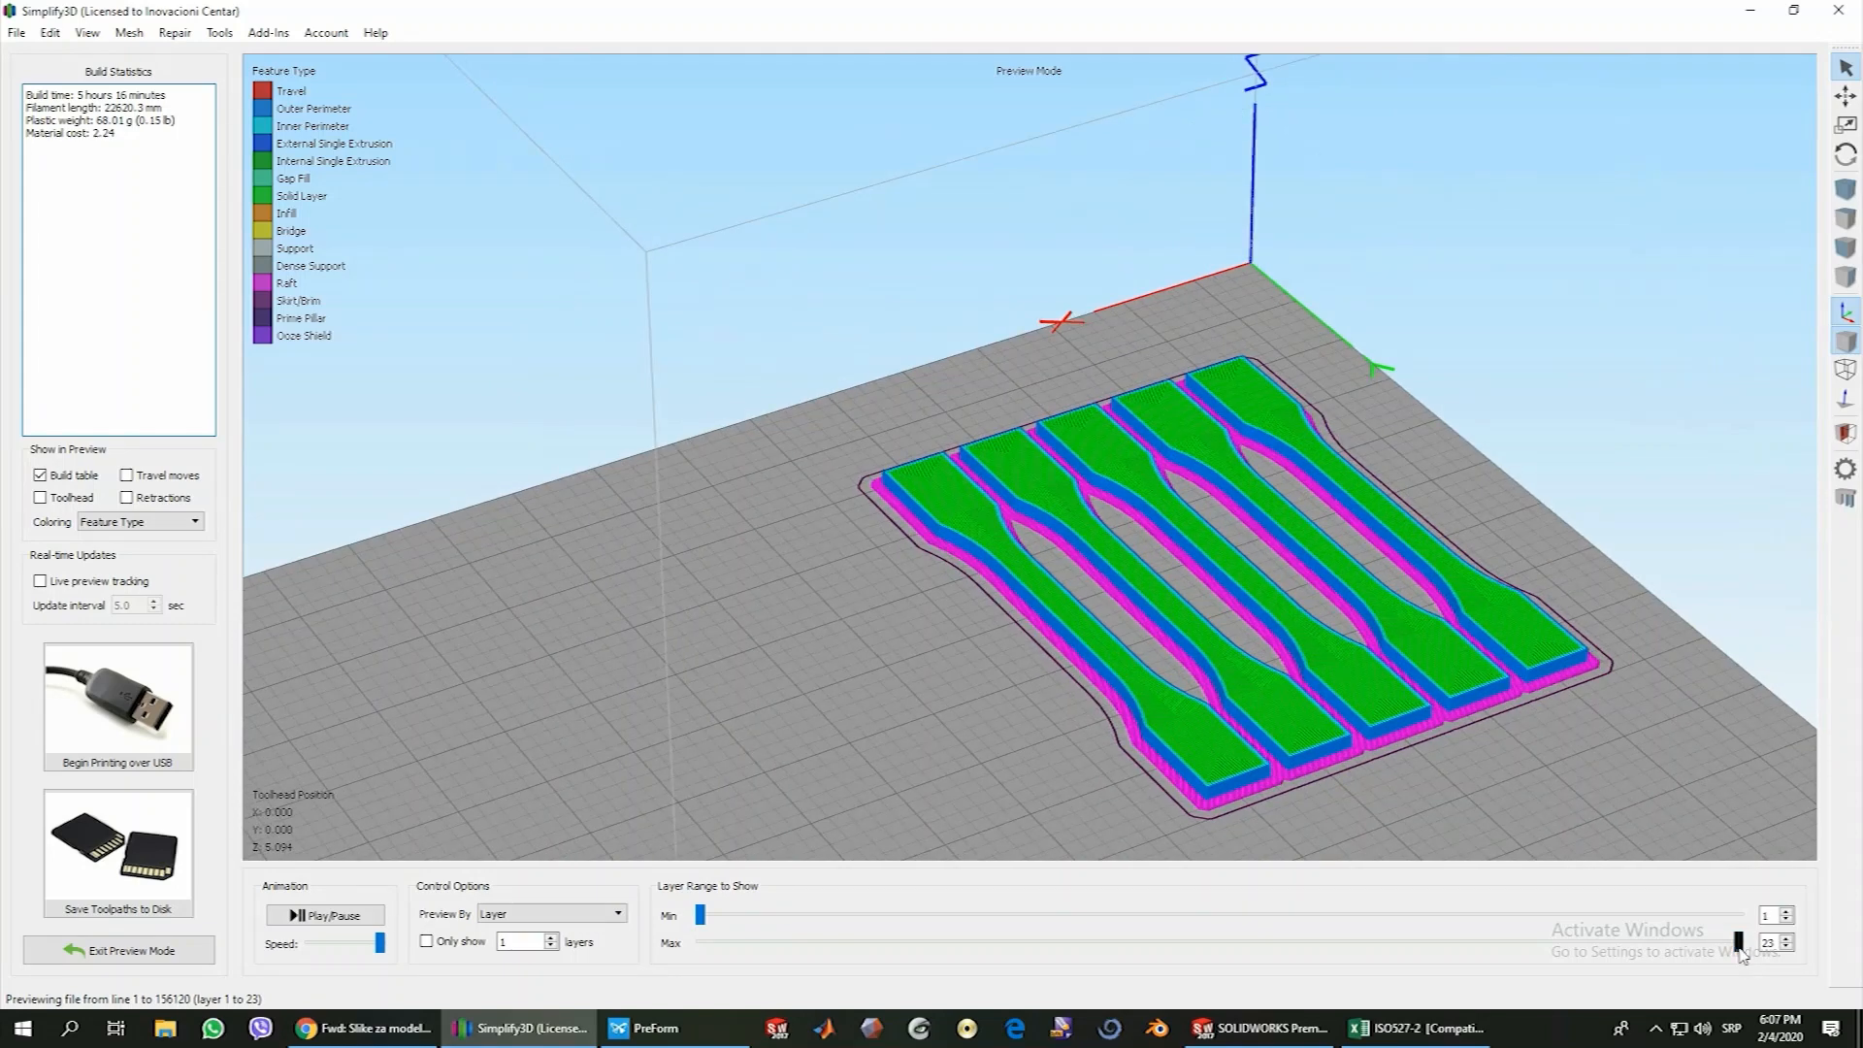
# Reduce the previewed layer range to the raft and raise it to layer 4 to examine the first specimen layers
pyautogui.moveTo(1738, 941); pyautogui.dragTo(639, 982)
pyautogui.click(1790, 938)
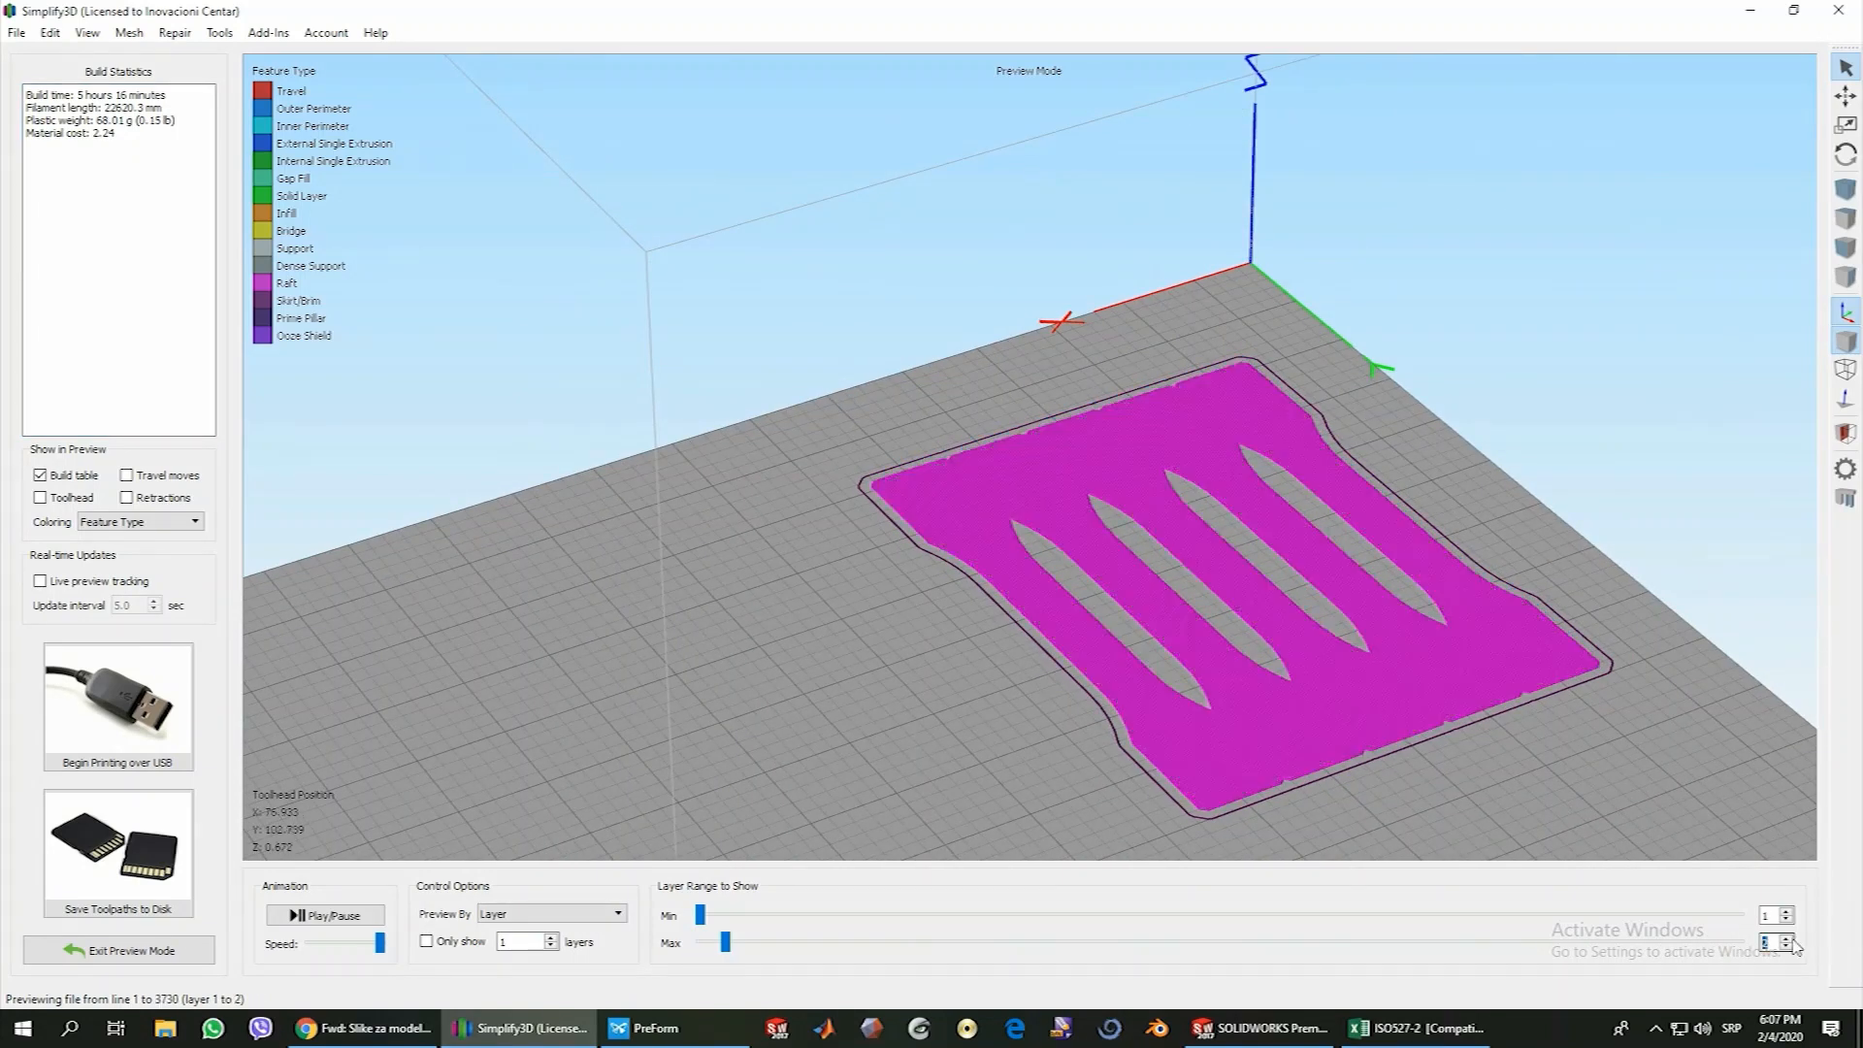
pyautogui.click(1791, 938)
pyautogui.click(1791, 938)
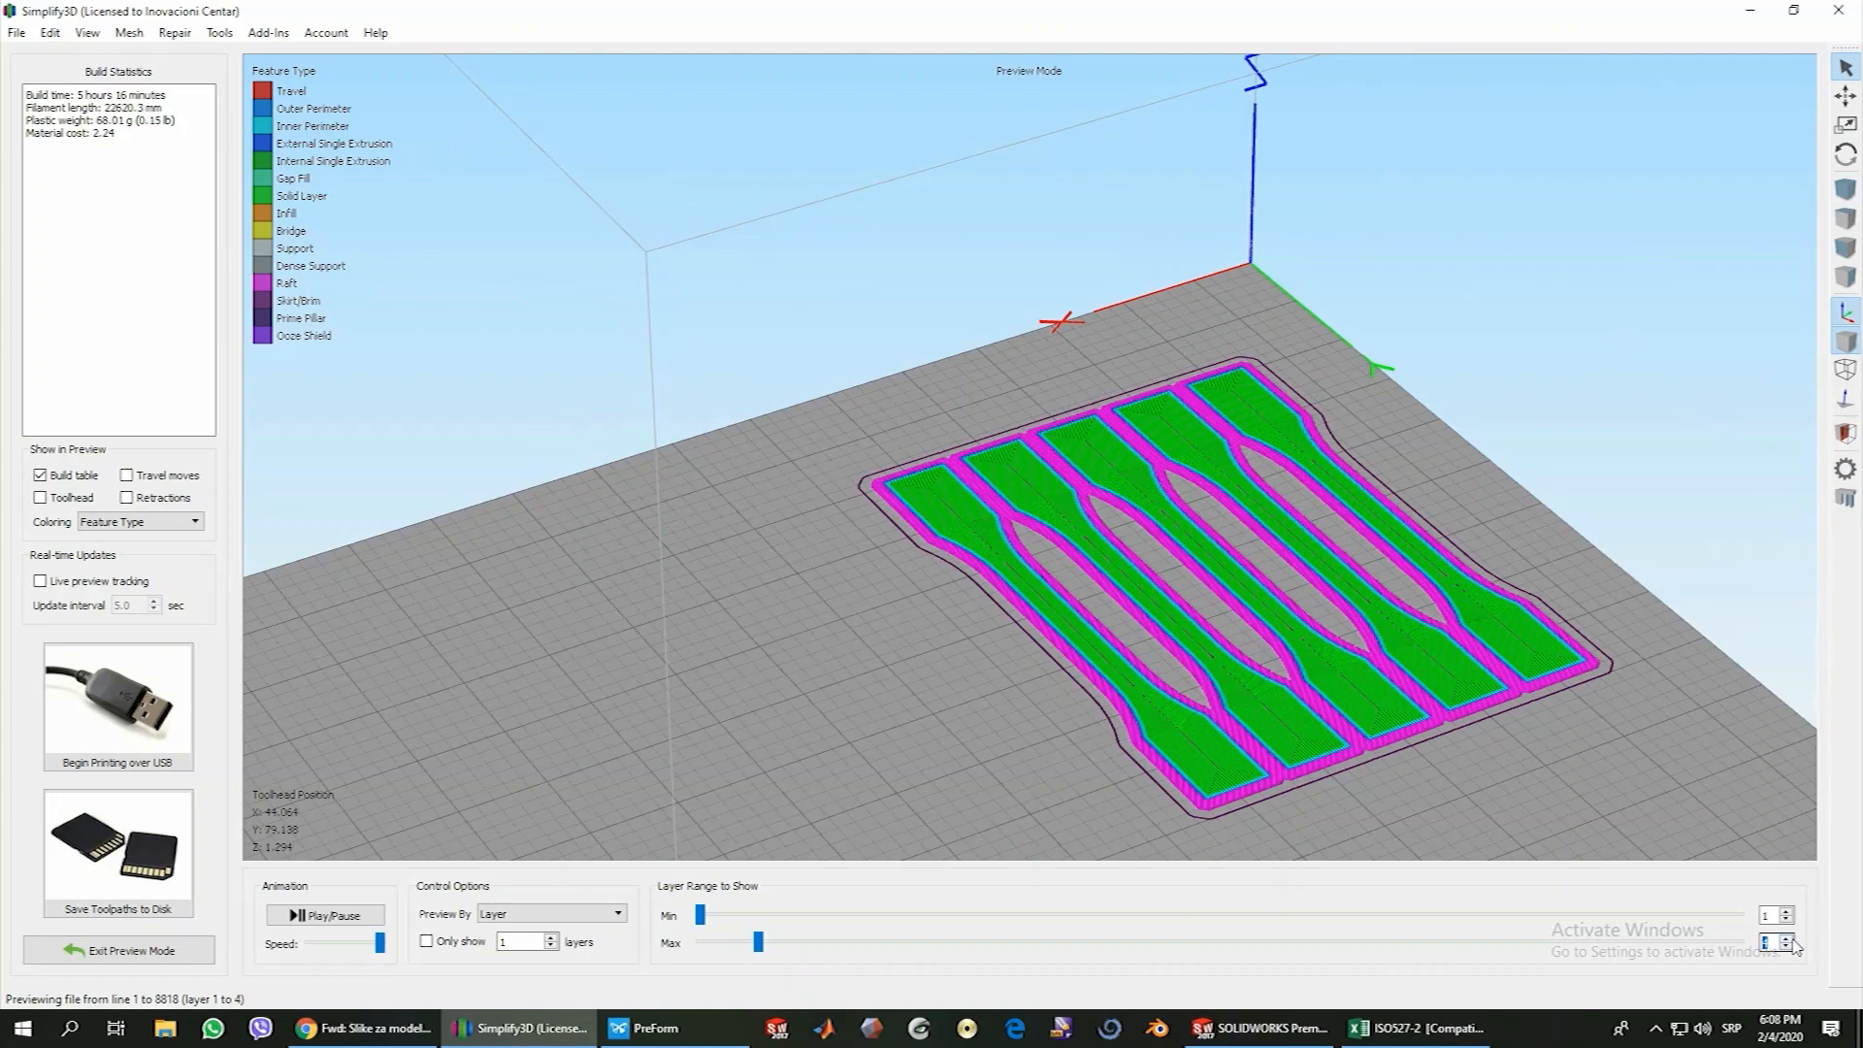
pyautogui.scroll(4, 990, 595)
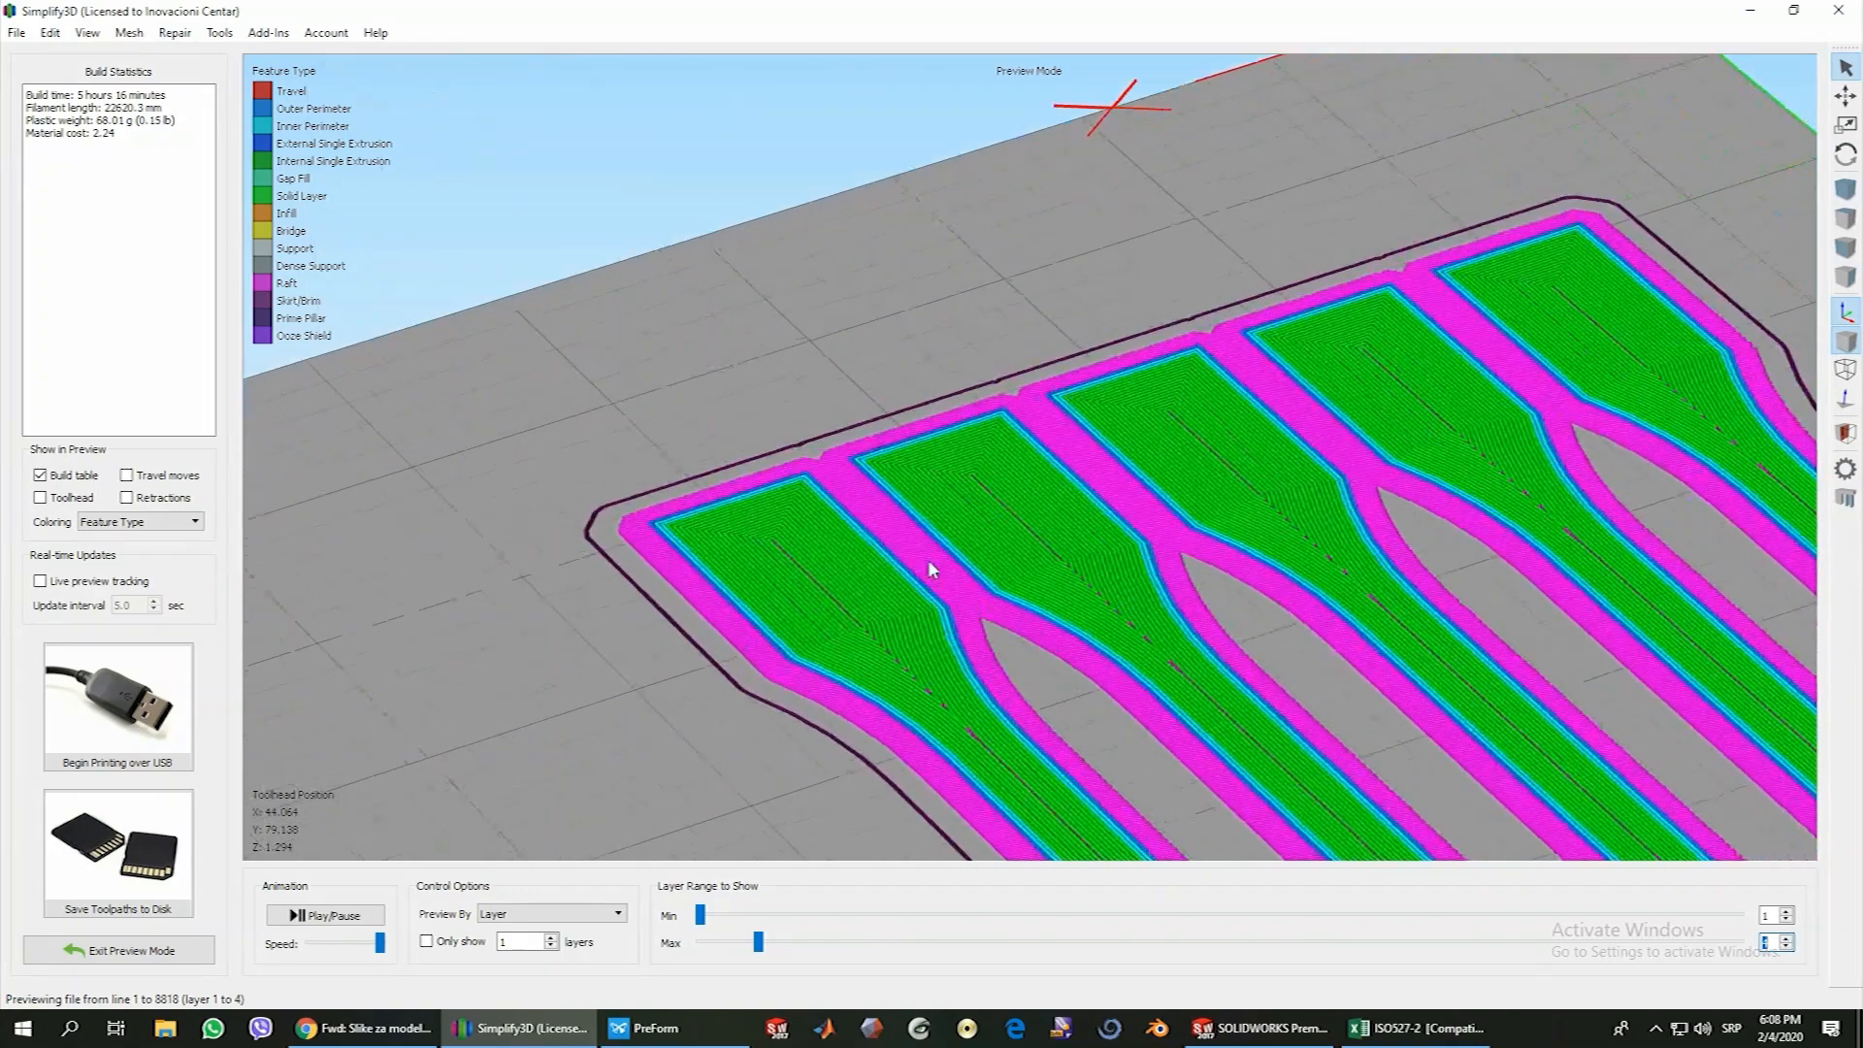
pyautogui.scroll(-5, 929, 563)
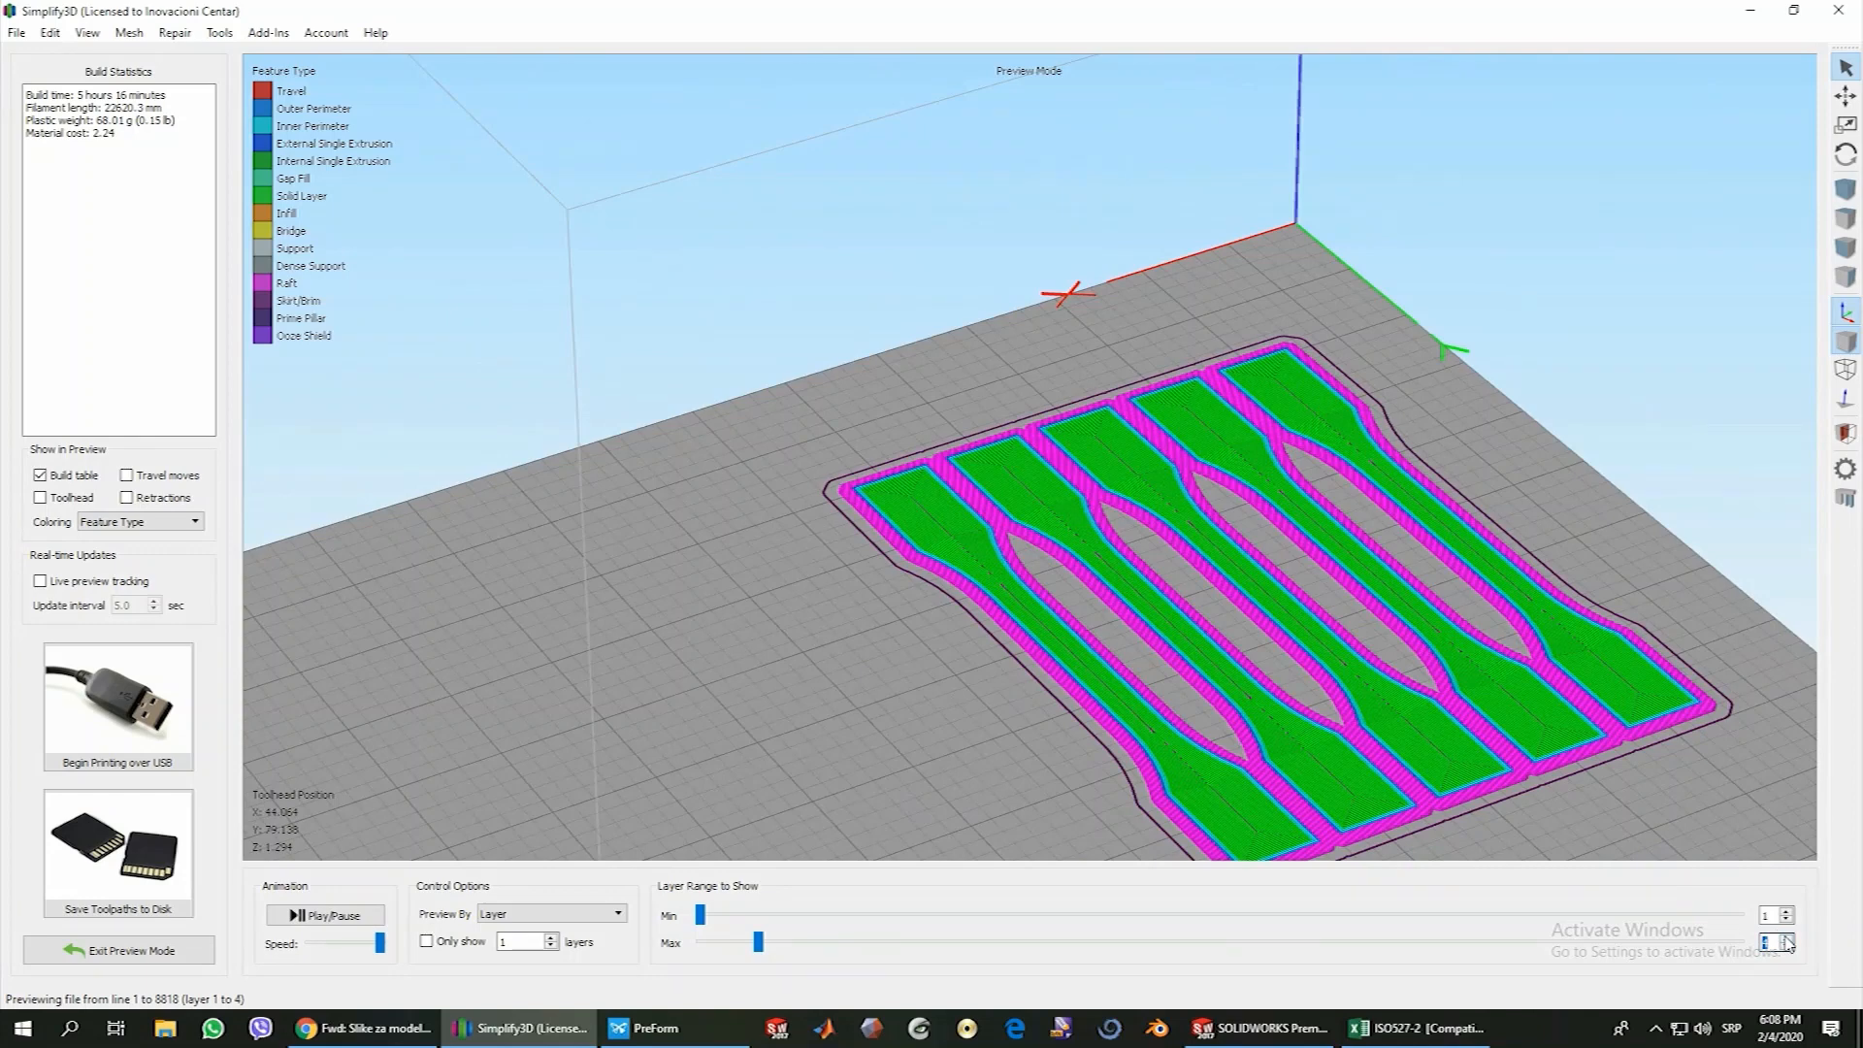
# Raise the previewed layer range step by step to layer 13 and examine the infill of the specimens
pyautogui.click(1789, 938)
pyautogui.click(1788, 938)
pyautogui.click(1789, 938)
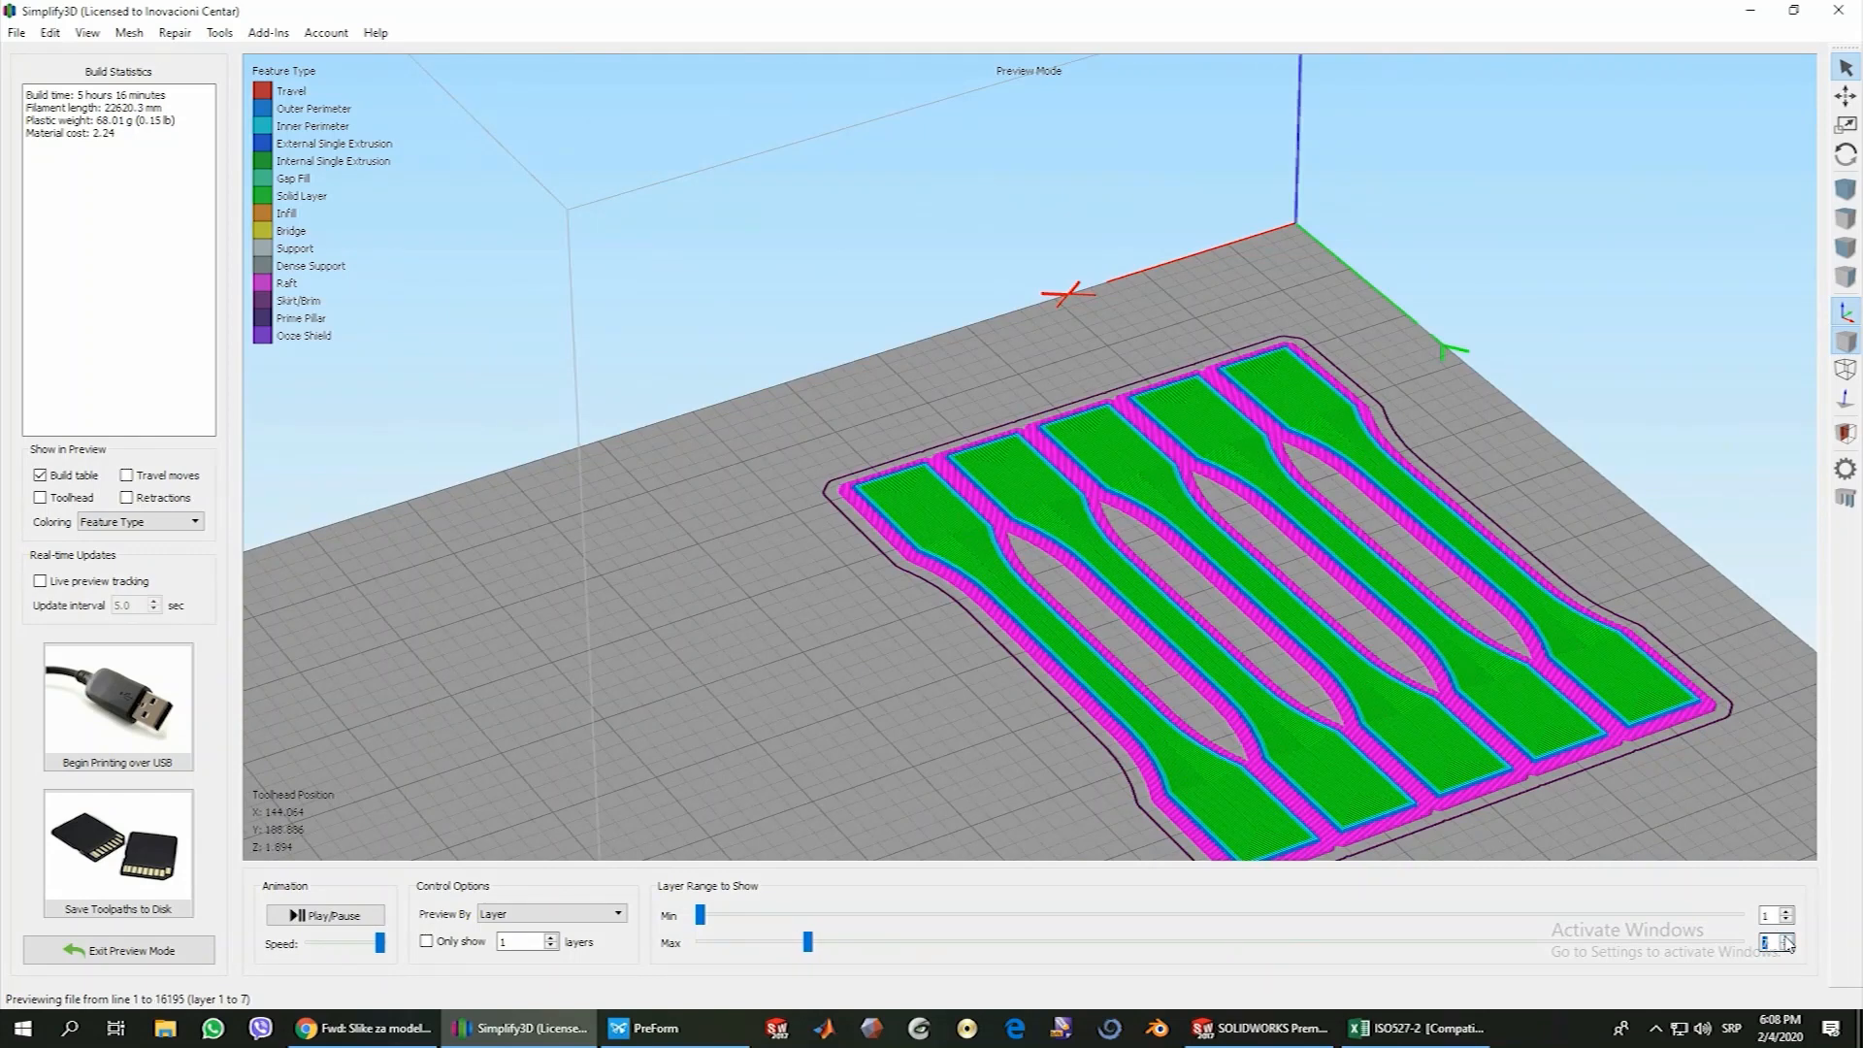
pyautogui.click(1788, 938)
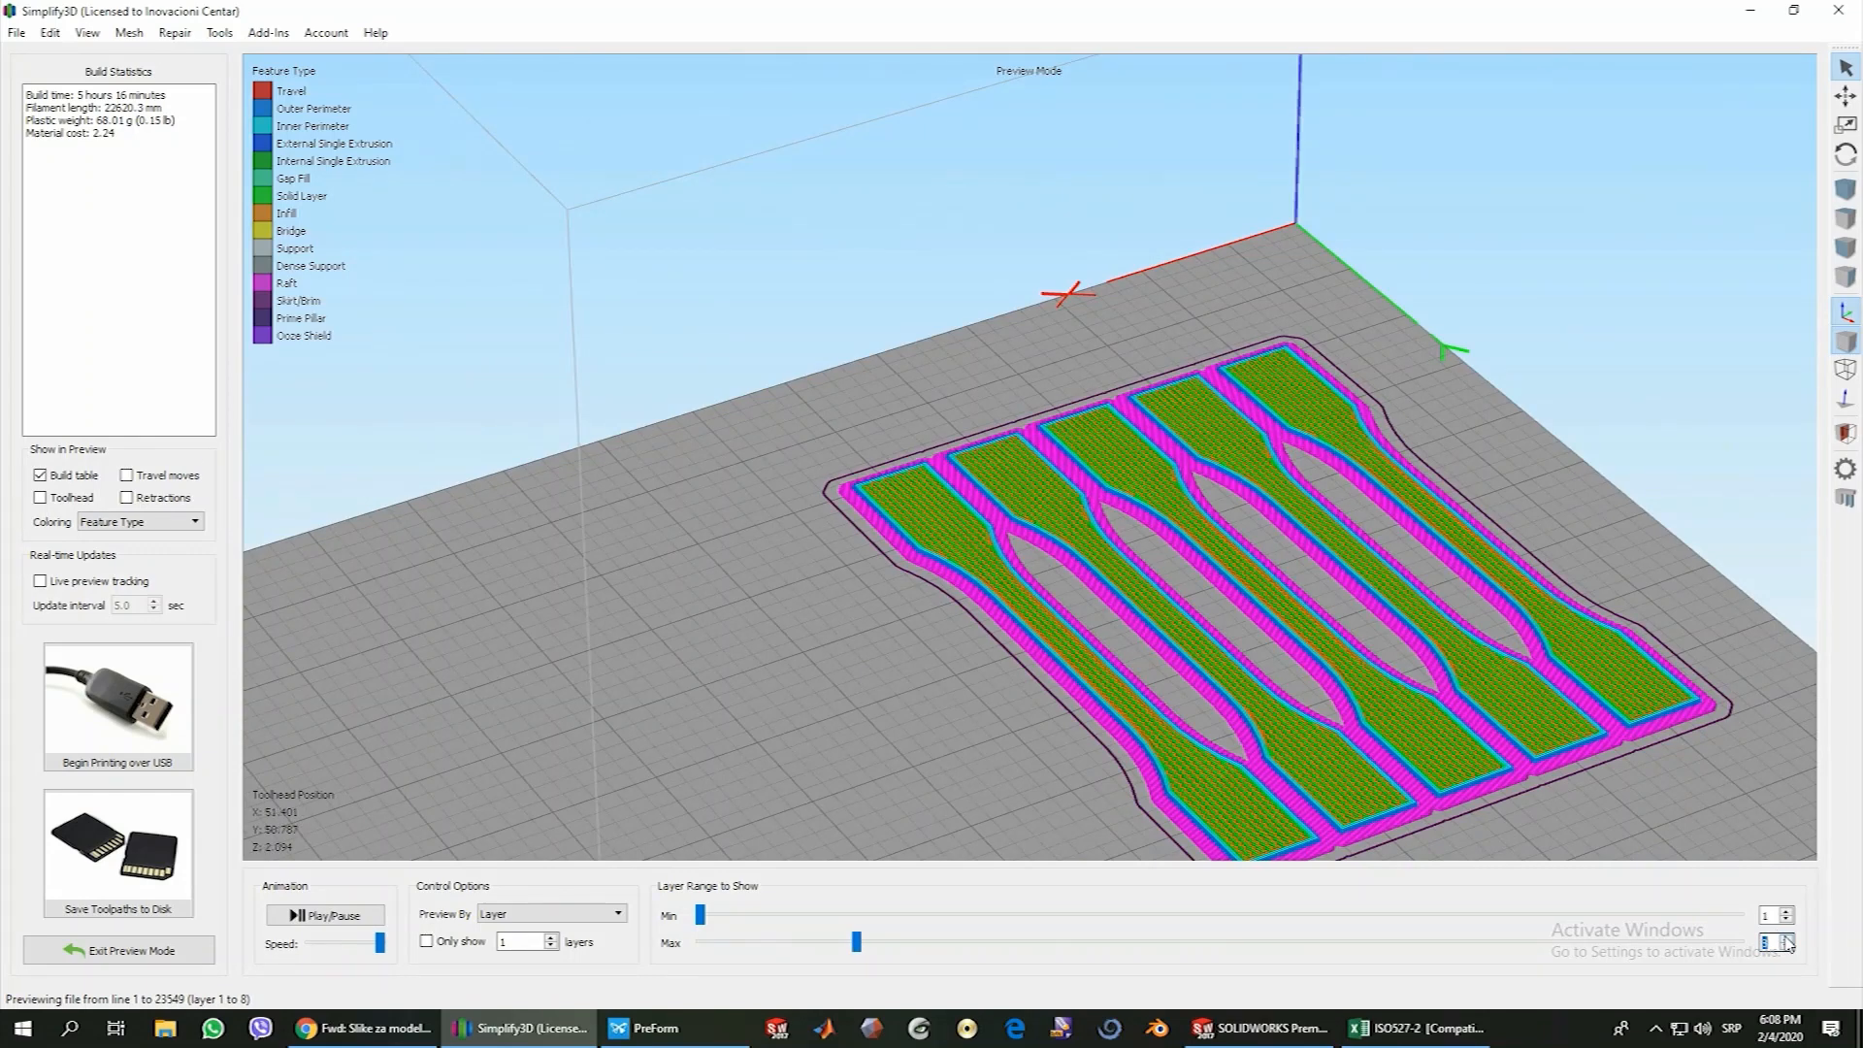
pyautogui.click(1789, 938)
pyautogui.click(1788, 938)
pyautogui.click(1789, 939)
pyautogui.click(1788, 938)
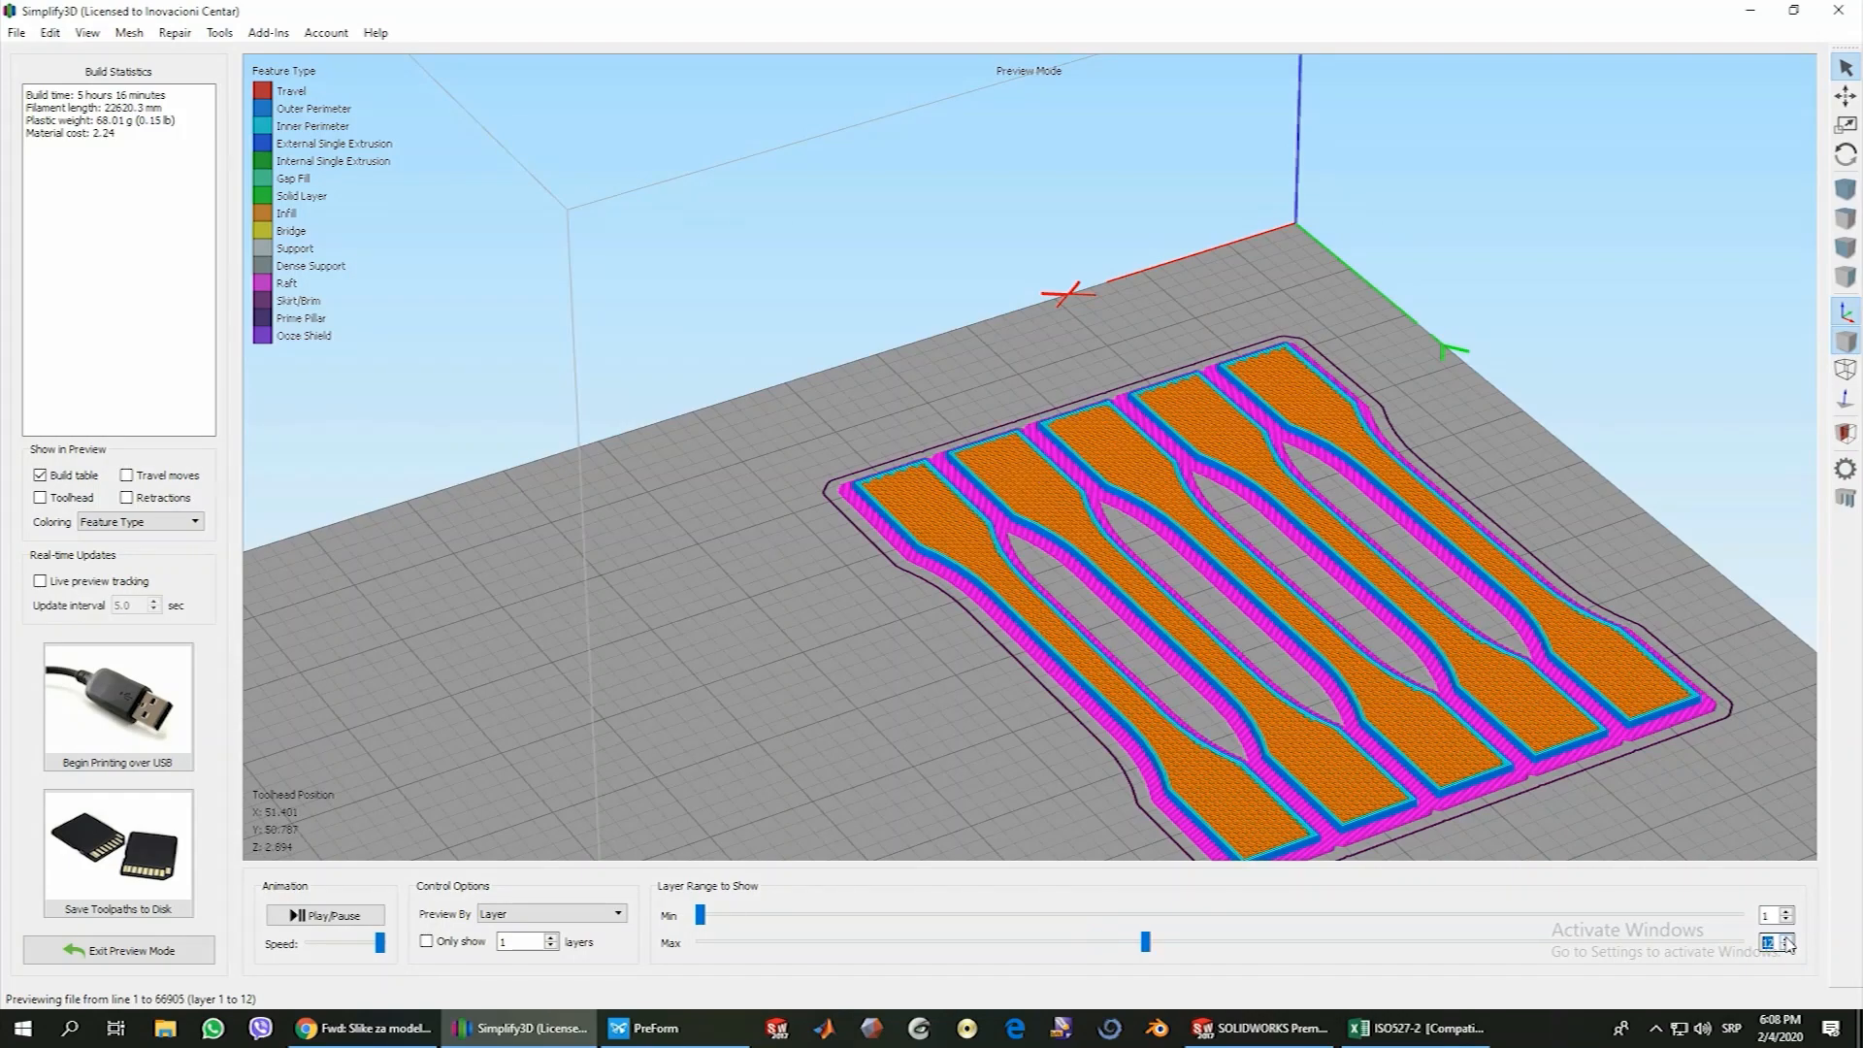
pyautogui.click(1788, 938)
pyautogui.scroll(5, 879, 545)
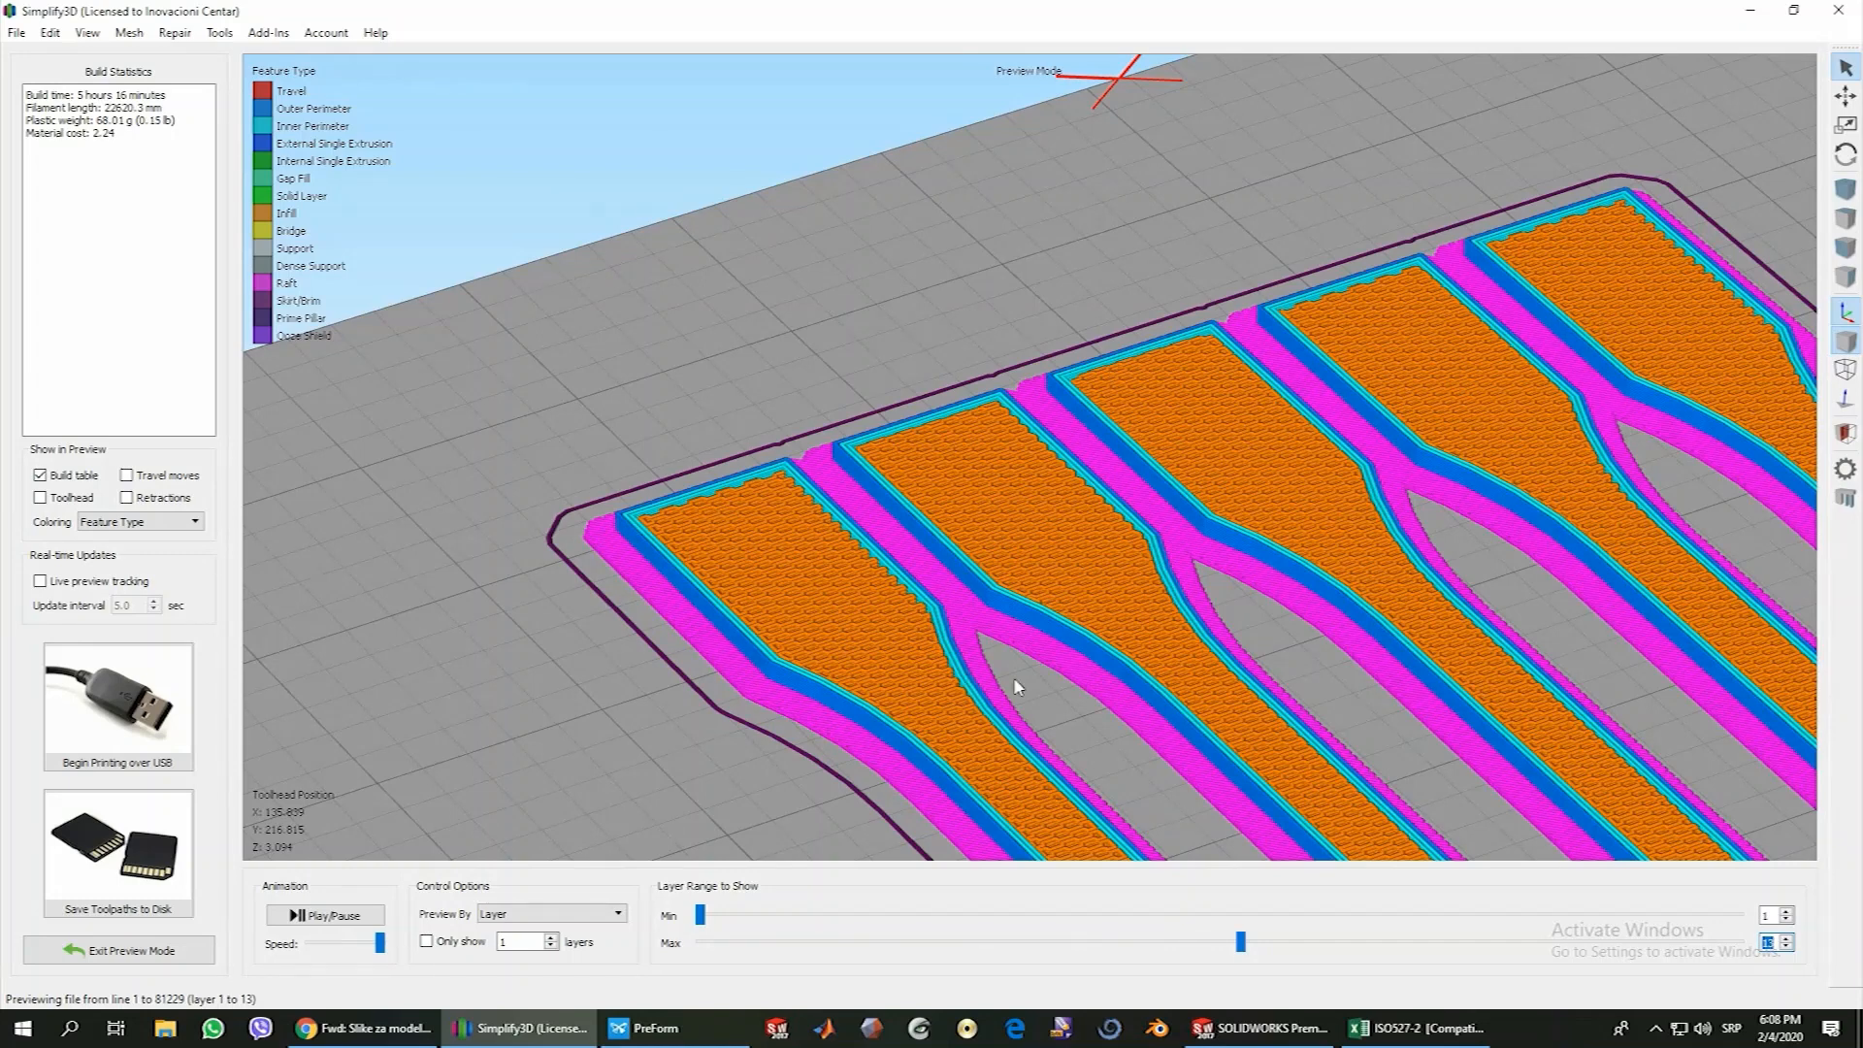
# Raise the previewed layer range from the infill layers to layer 23 to examine the top solid layers
pyautogui.click(1787, 938)
pyautogui.click(1787, 939)
pyautogui.click(1787, 938)
pyautogui.click(1786, 938)
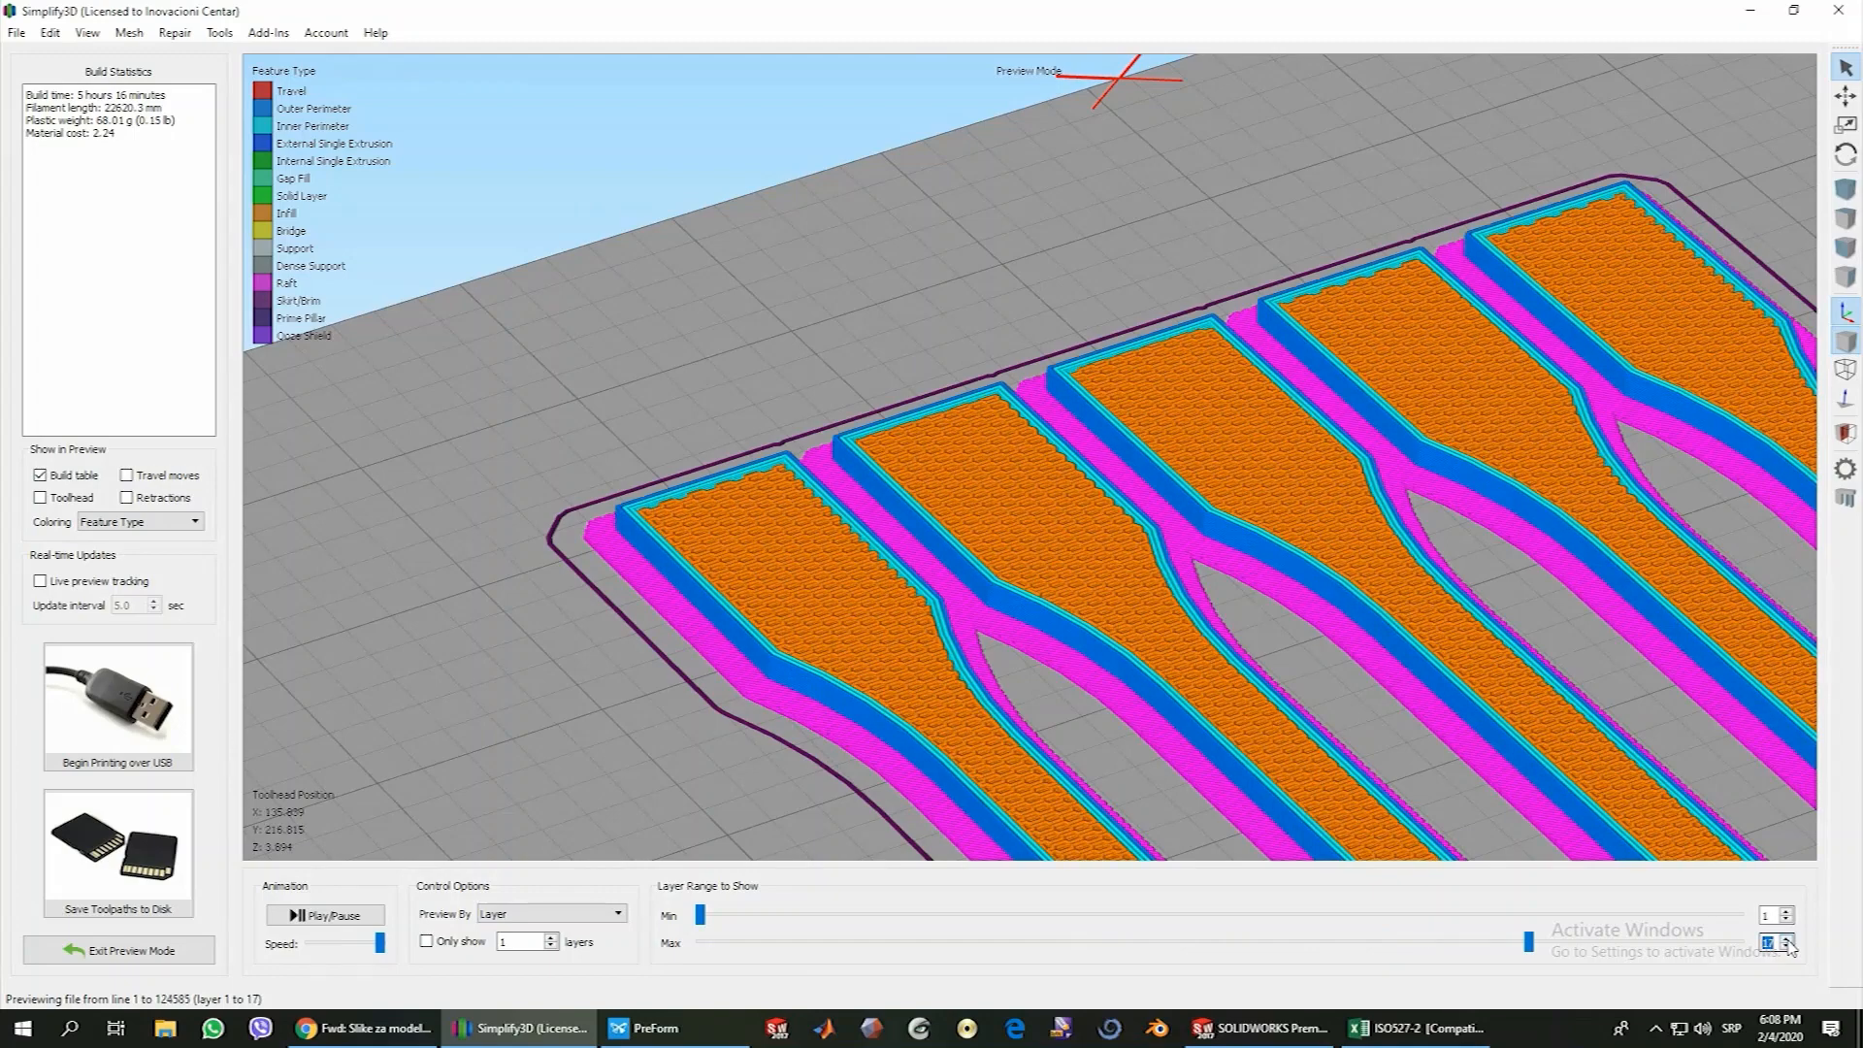
pyautogui.click(1786, 939)
pyautogui.click(1787, 939)
pyautogui.click(1787, 938)
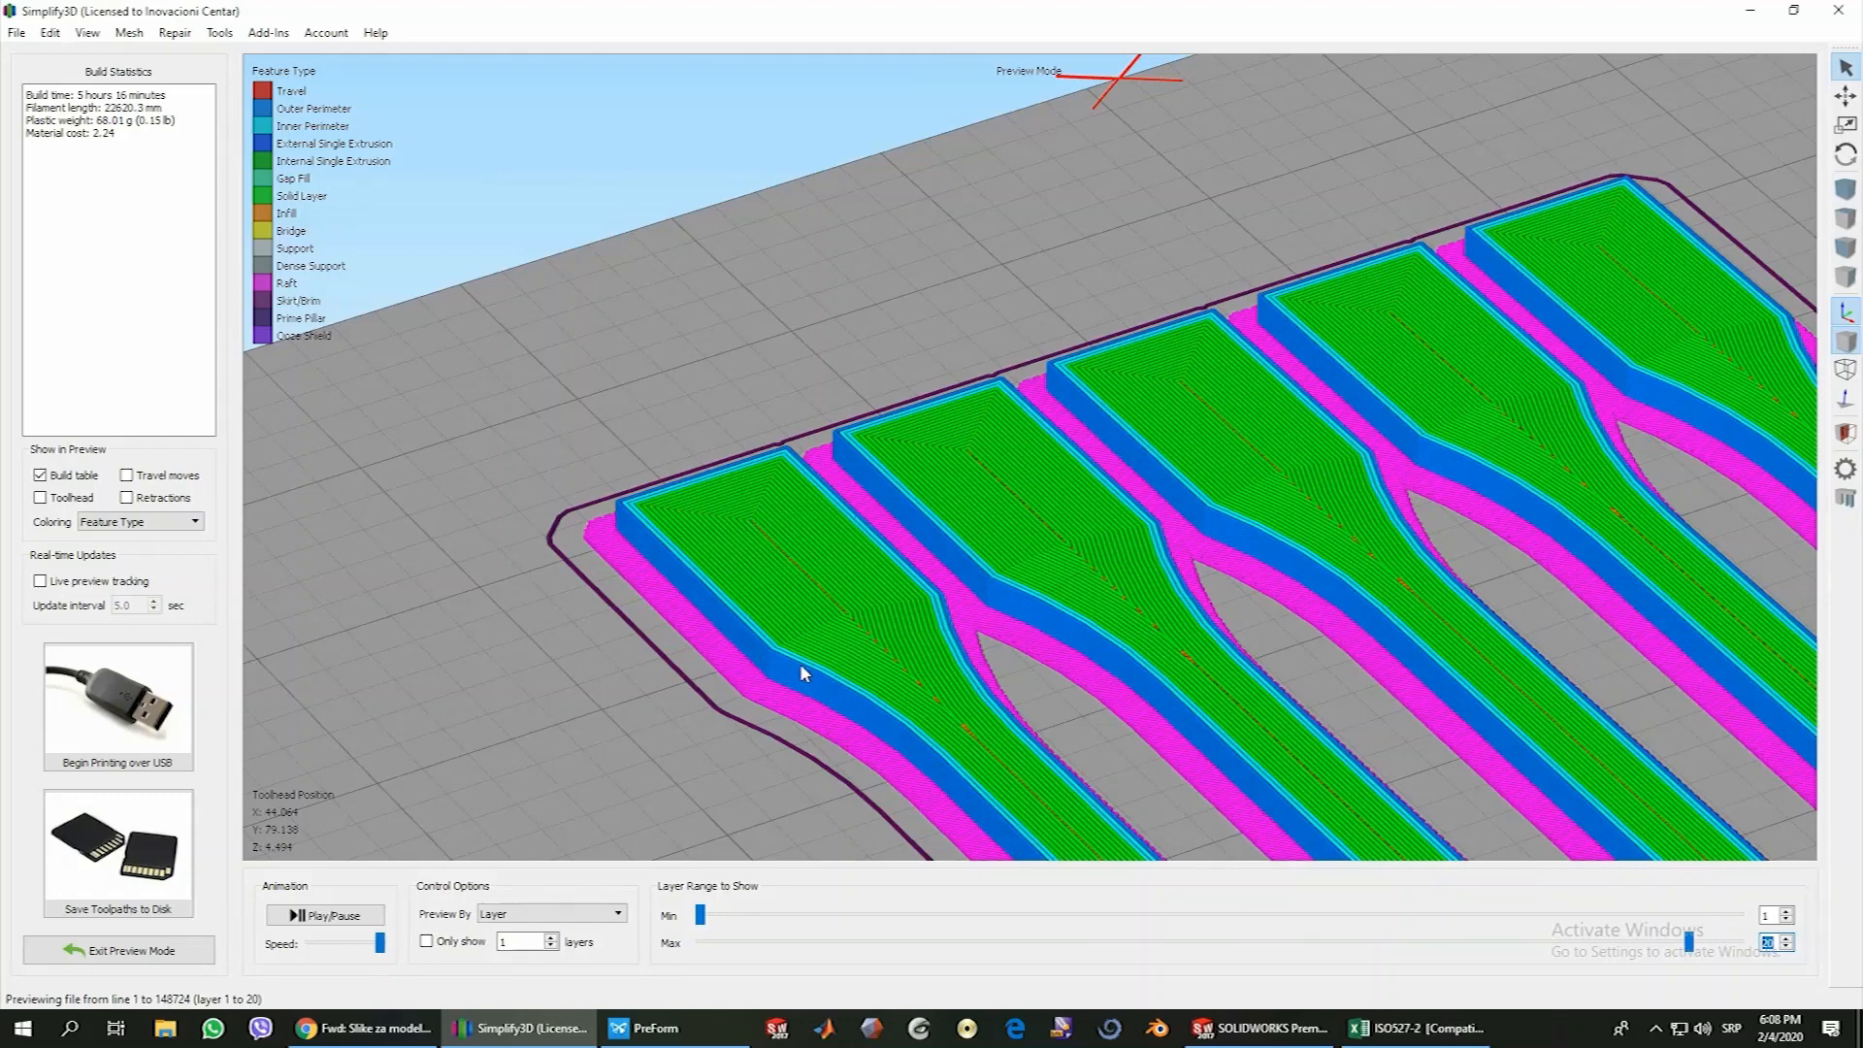
pyautogui.click(1788, 940)
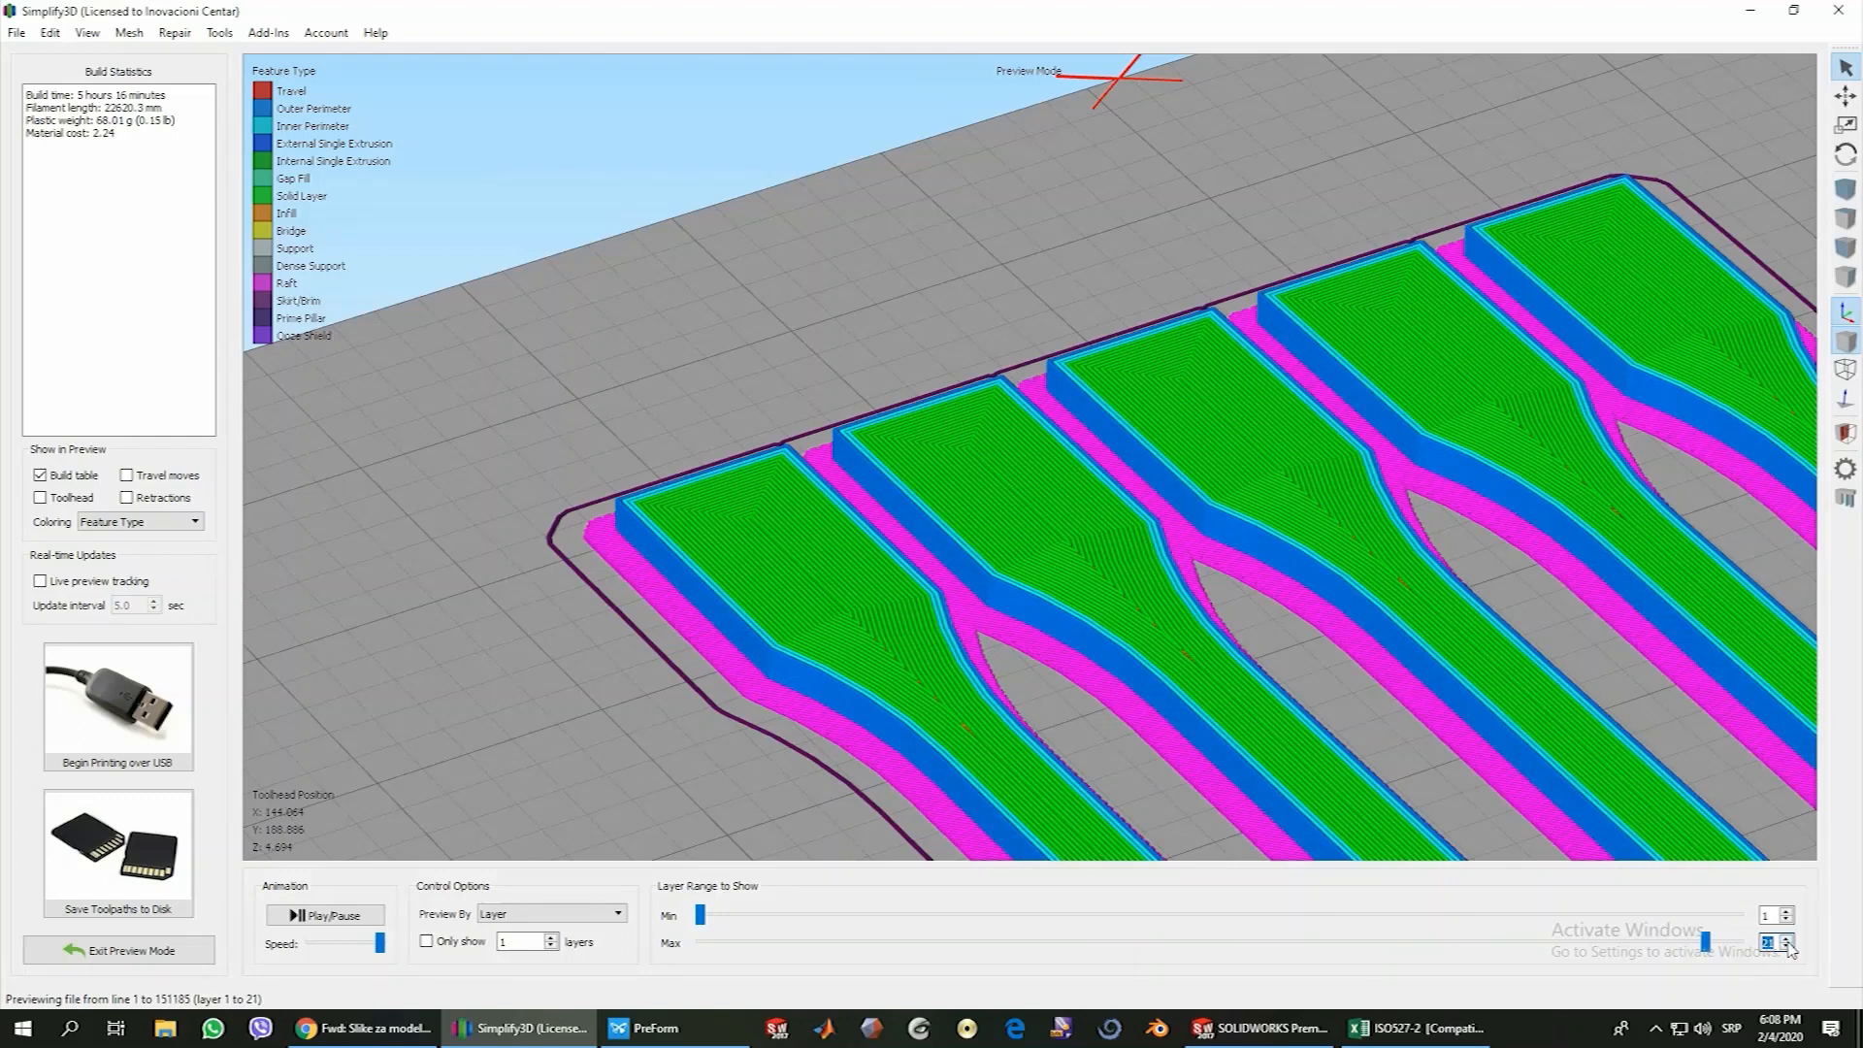
pyautogui.click(1788, 939)
pyautogui.click(1788, 939)
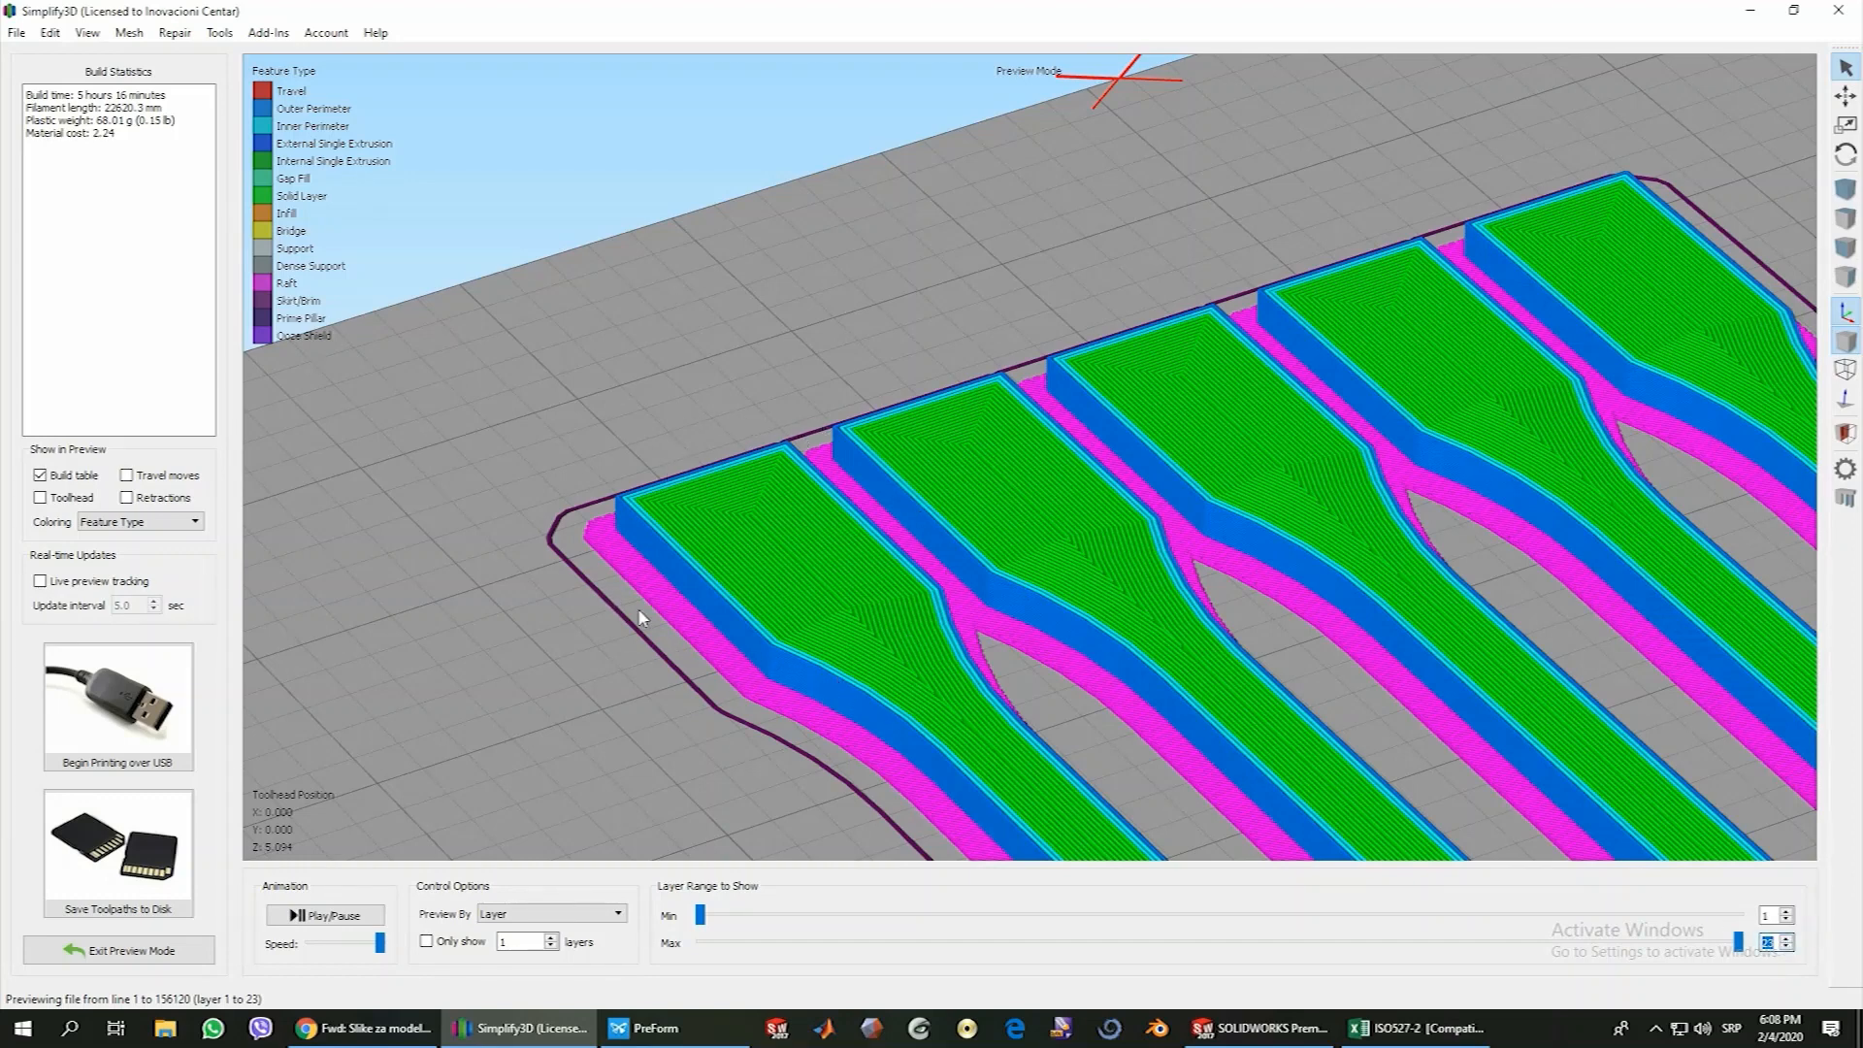
# Set the external fill pattern of the print process to Rectilinear and apply the process settings
pyautogui.click(131, 950)
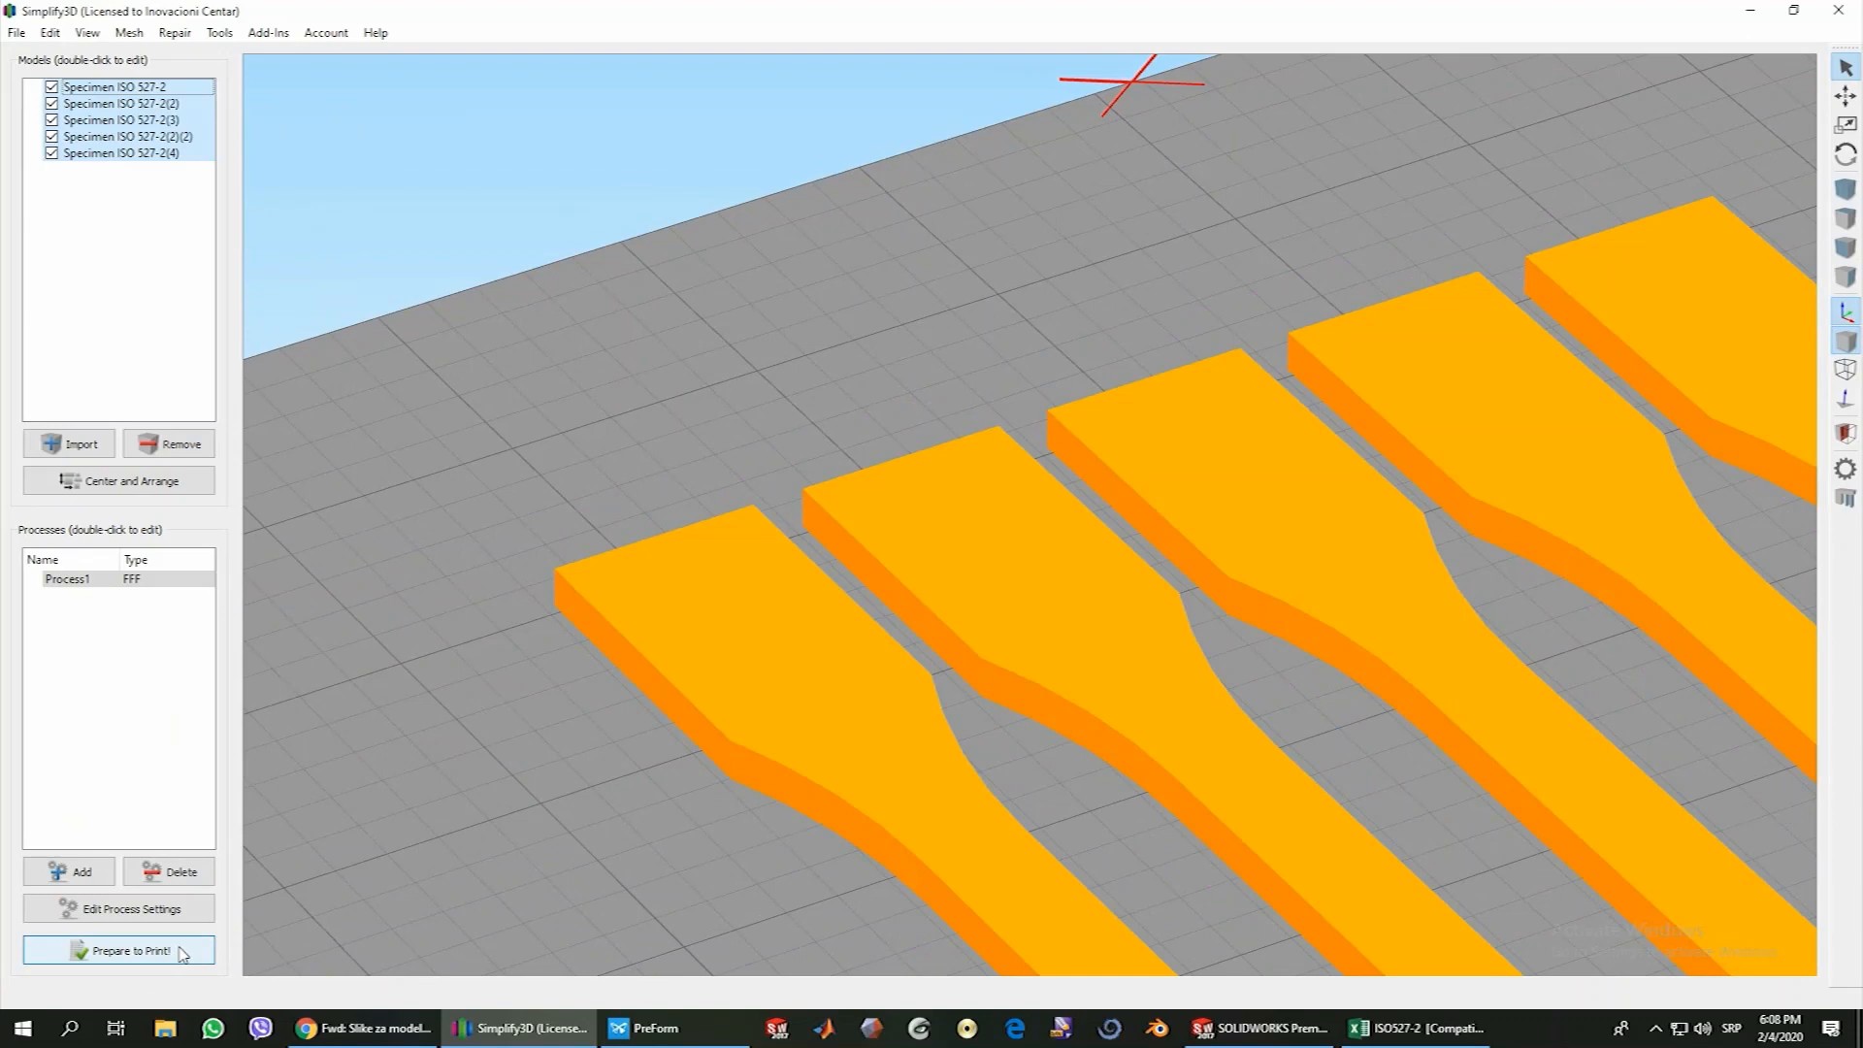
pyautogui.click(131, 908)
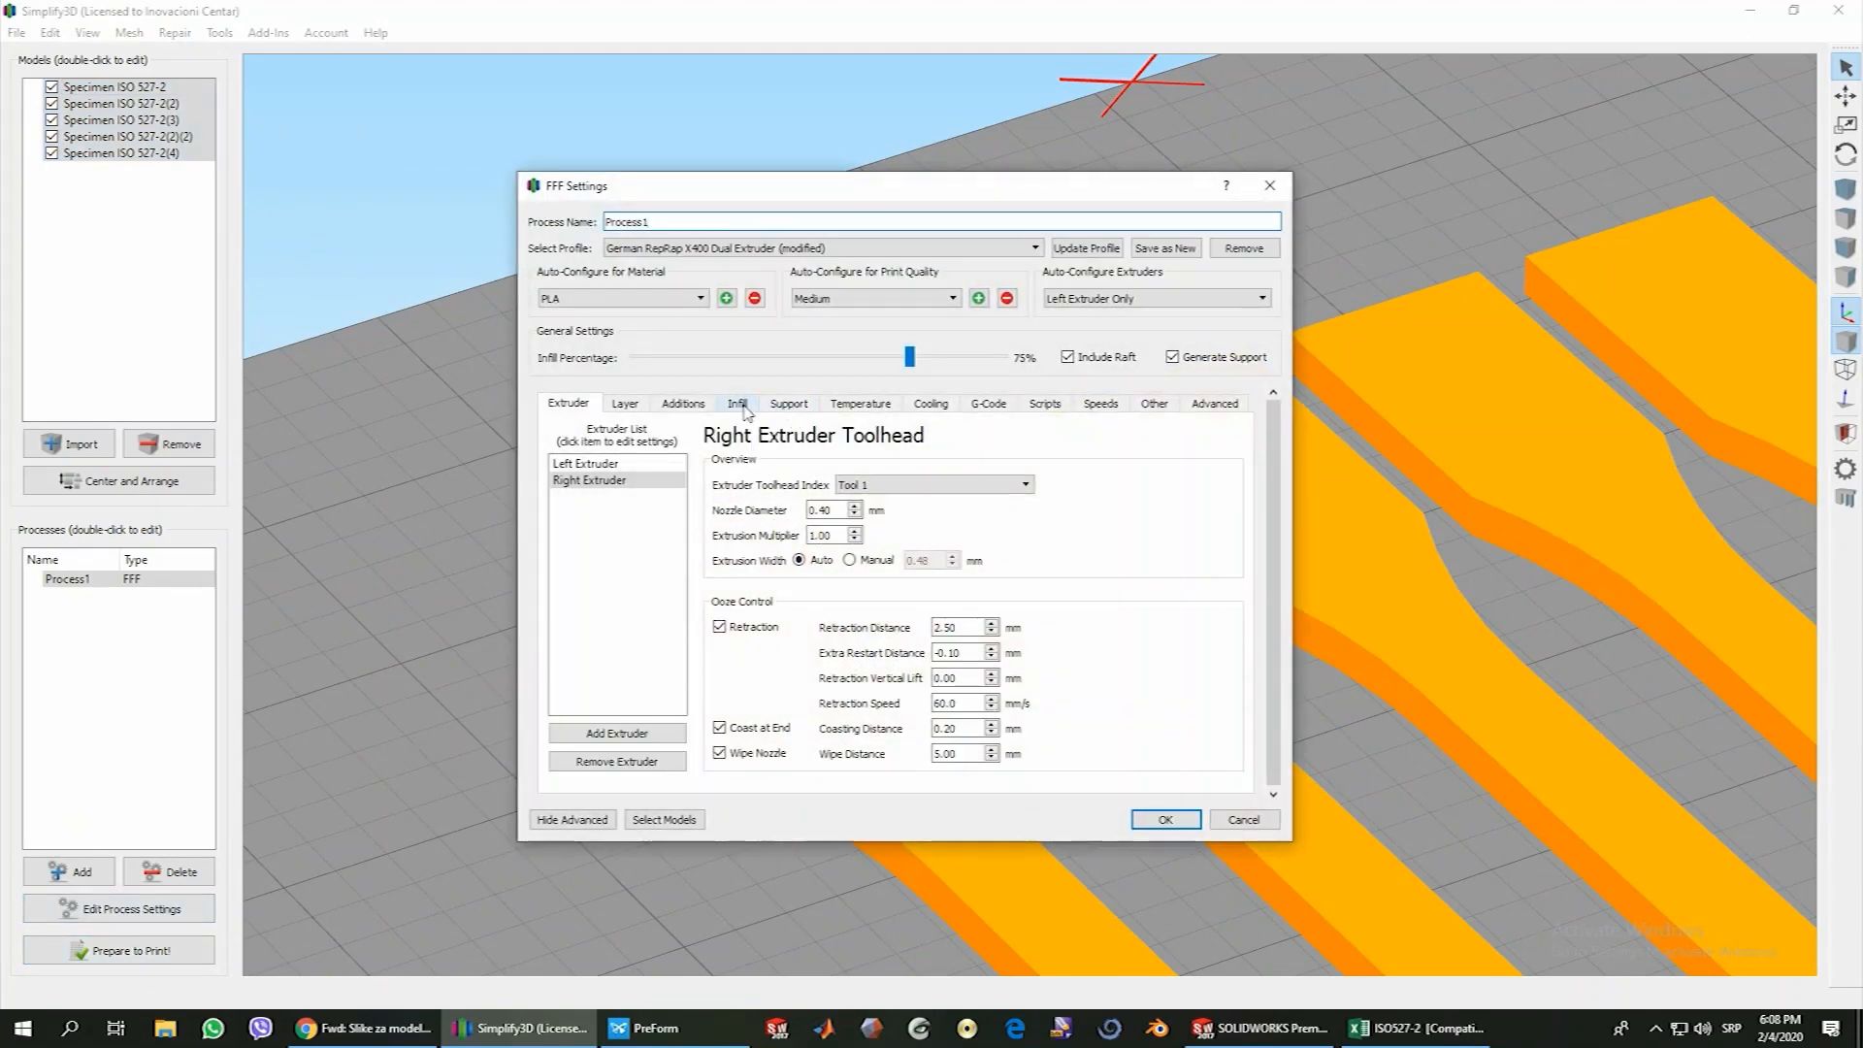
pyautogui.click(743, 407)
pyautogui.click(784, 507)
pyautogui.click(815, 522)
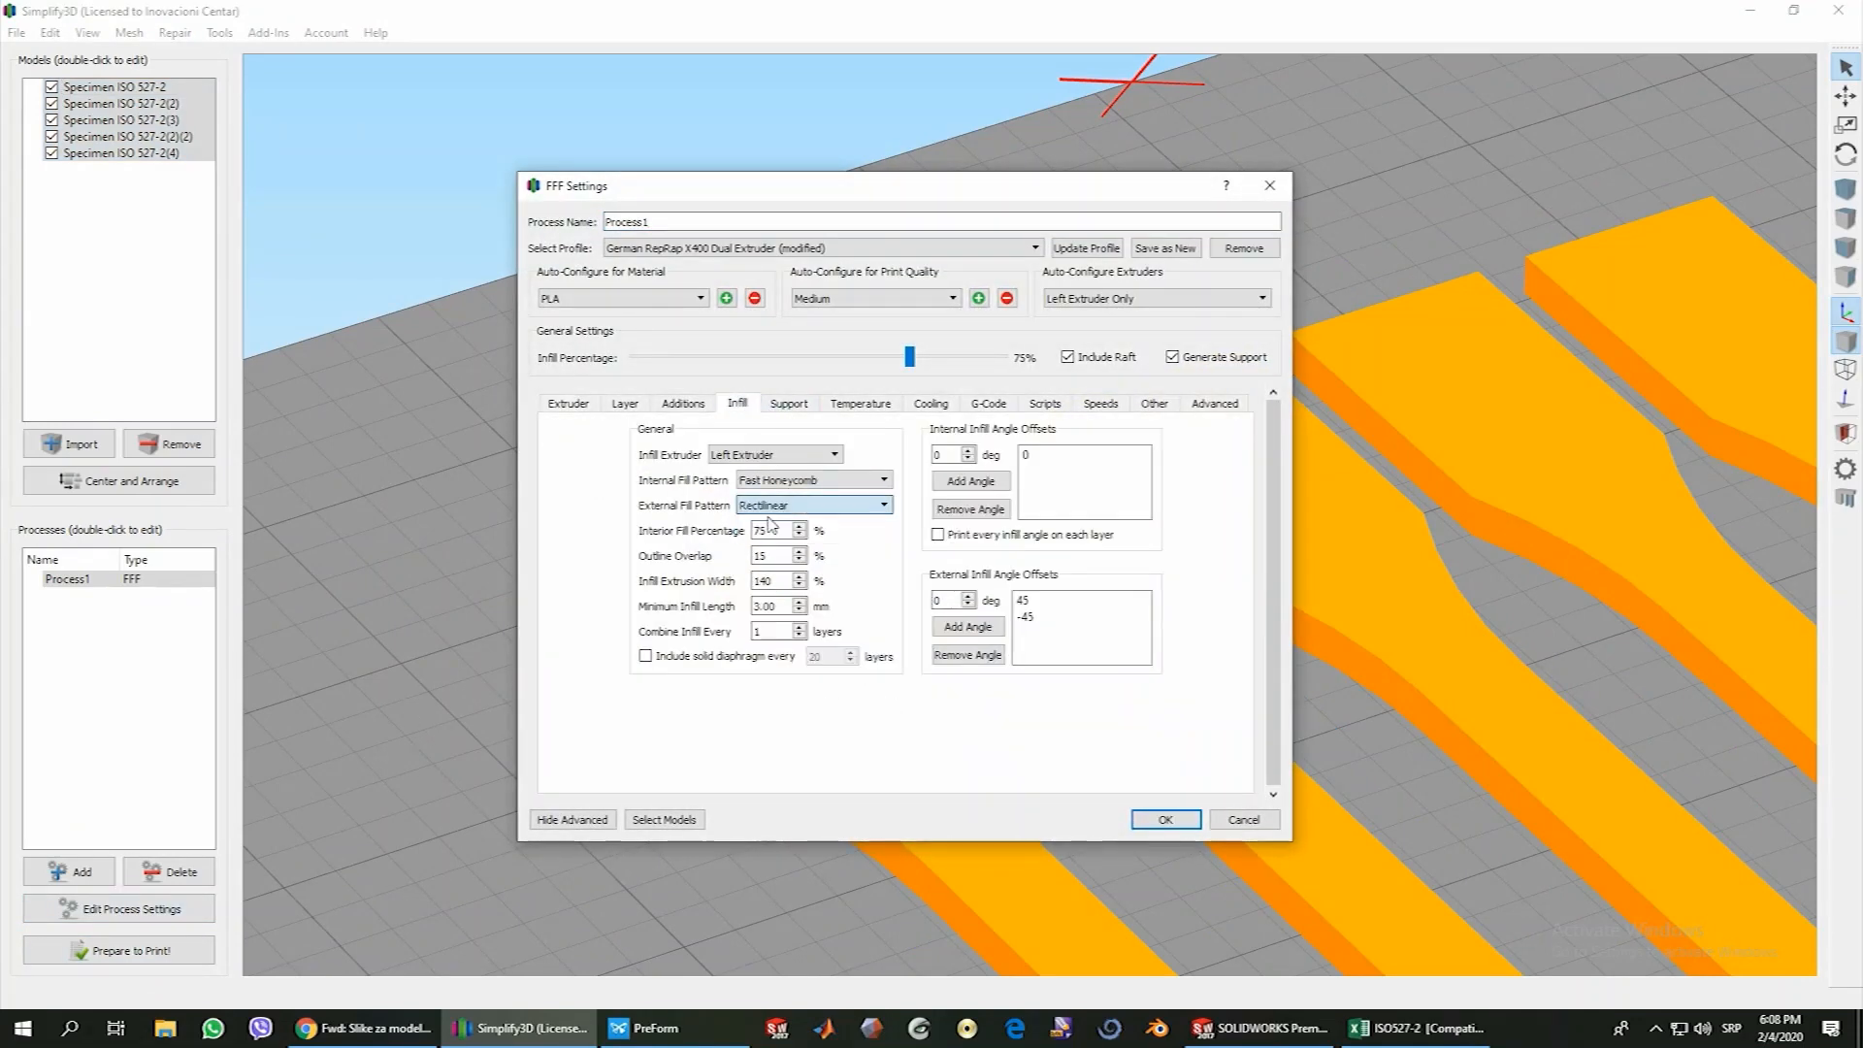
pyautogui.click(1169, 820)
# Prepare the specimens for printing again and examine the top solid layers in the toolpath preview
pyautogui.click(153, 948)
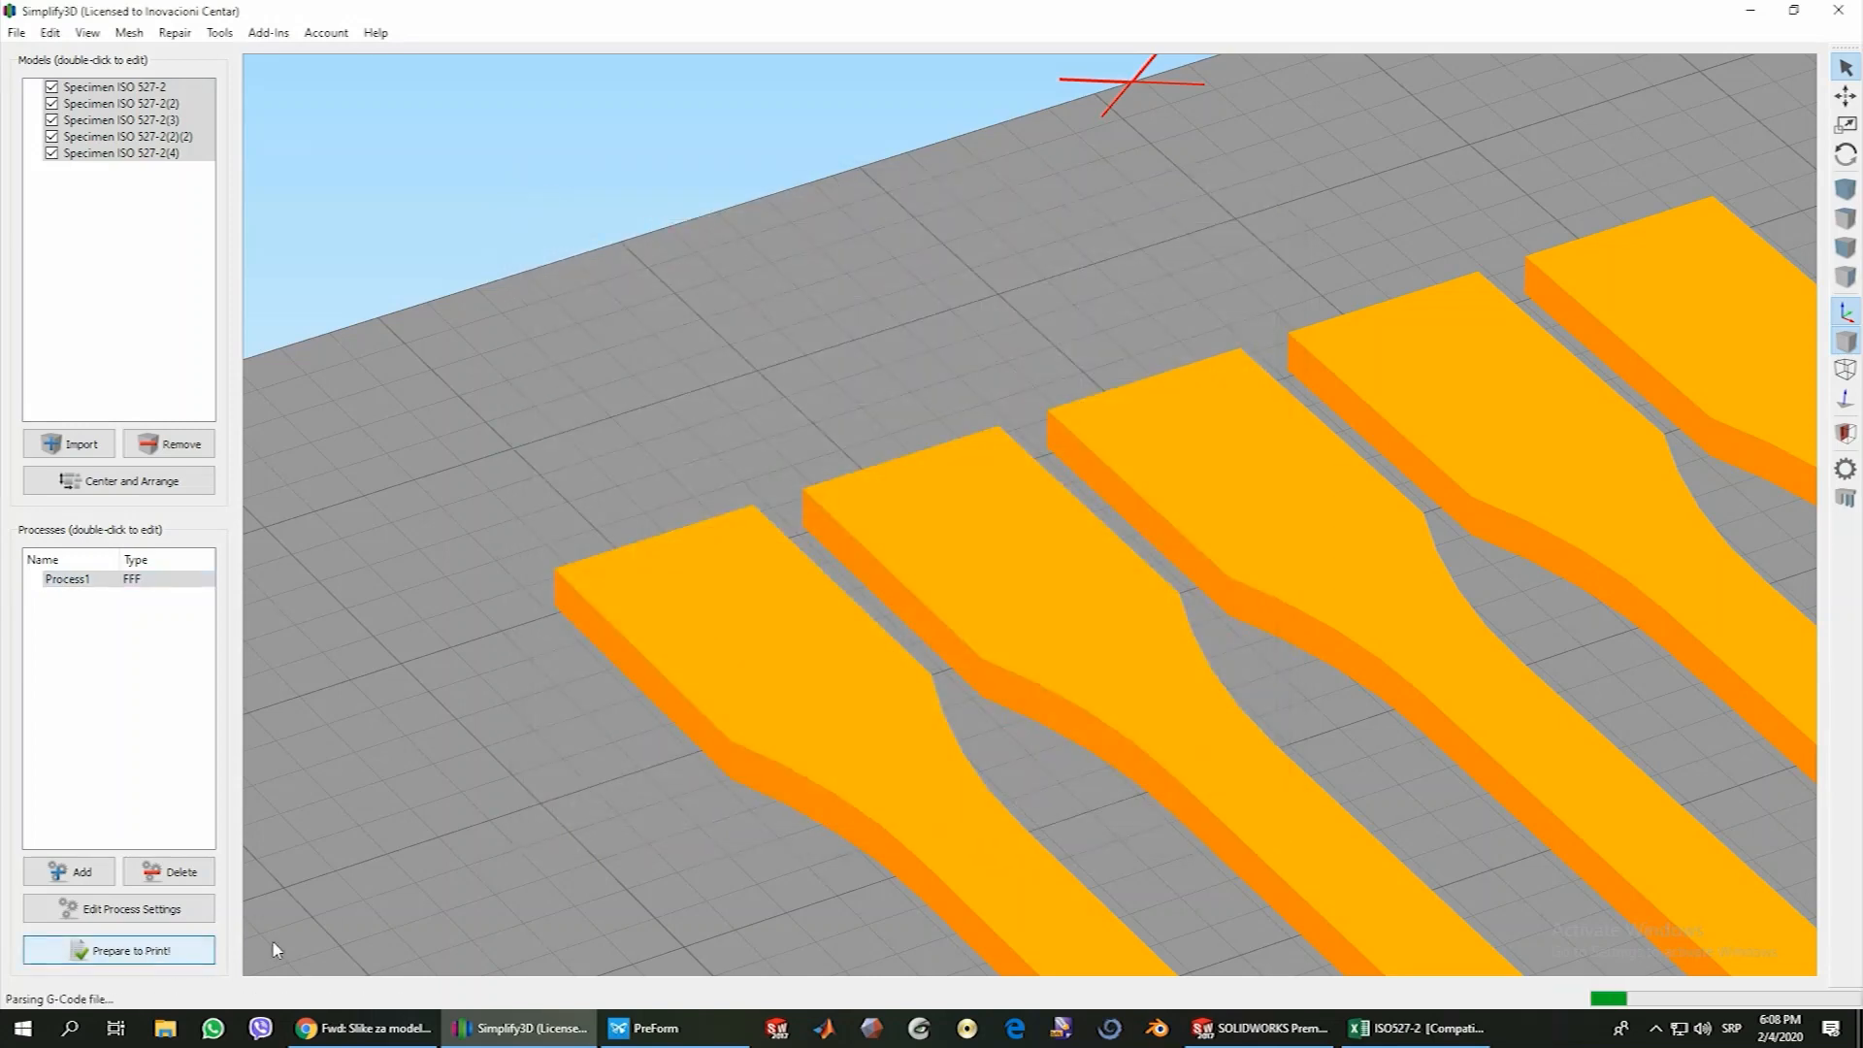
pyautogui.scroll(4, 873, 669)
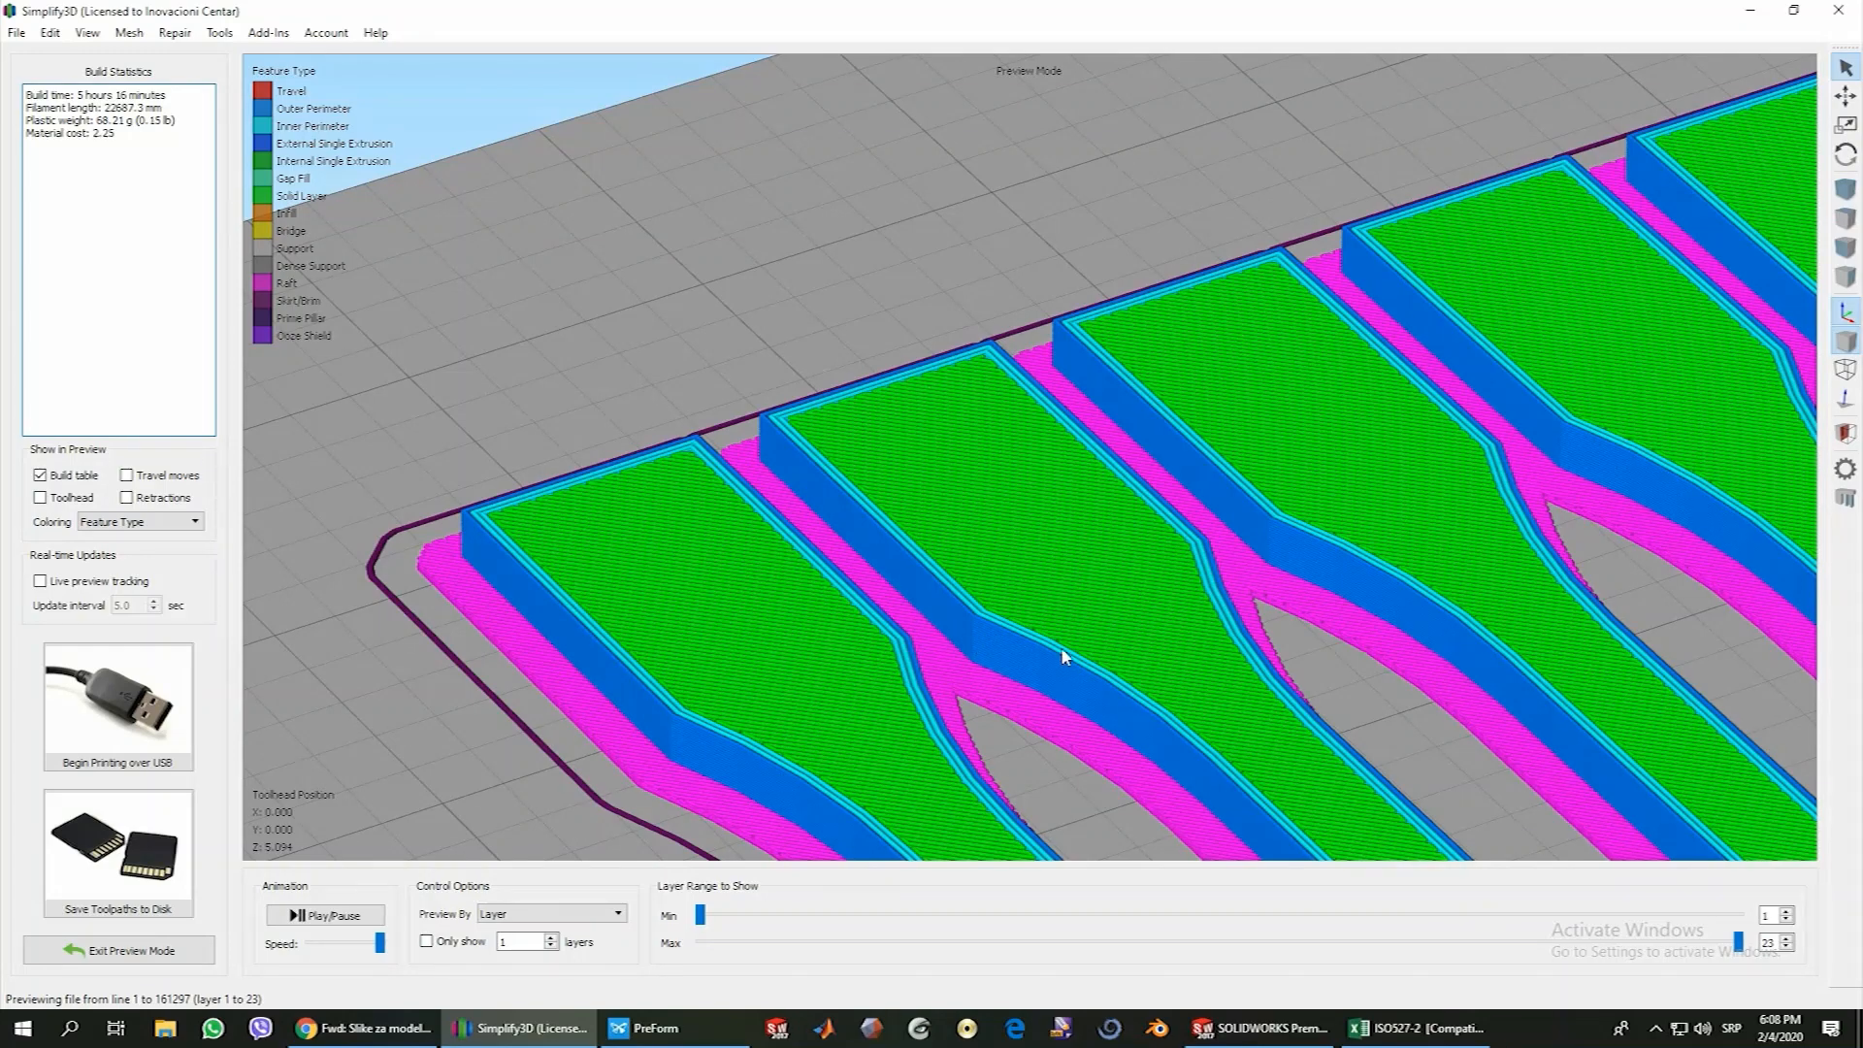
pyautogui.scroll(-5, 1065, 654)
# Reopen the process settings and review the infill options and the first layer height, width and speed
pyautogui.click(124, 951)
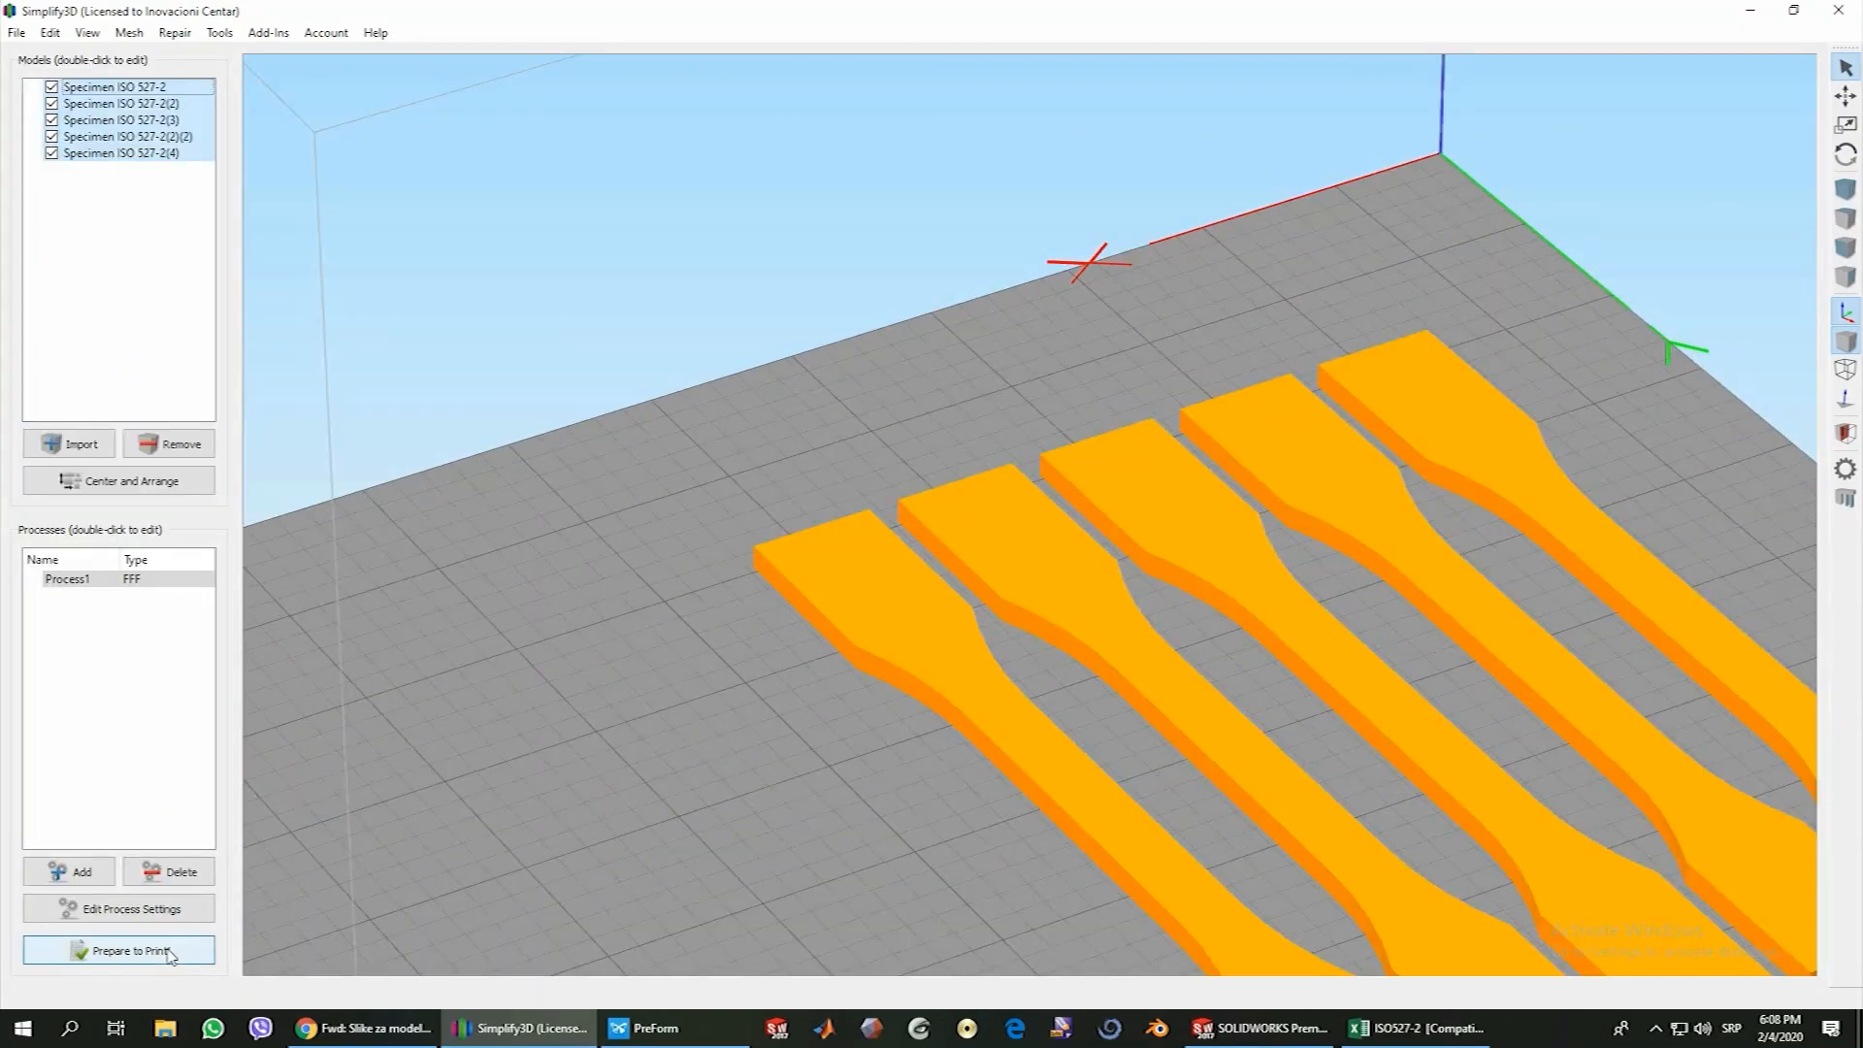
pyautogui.click(126, 910)
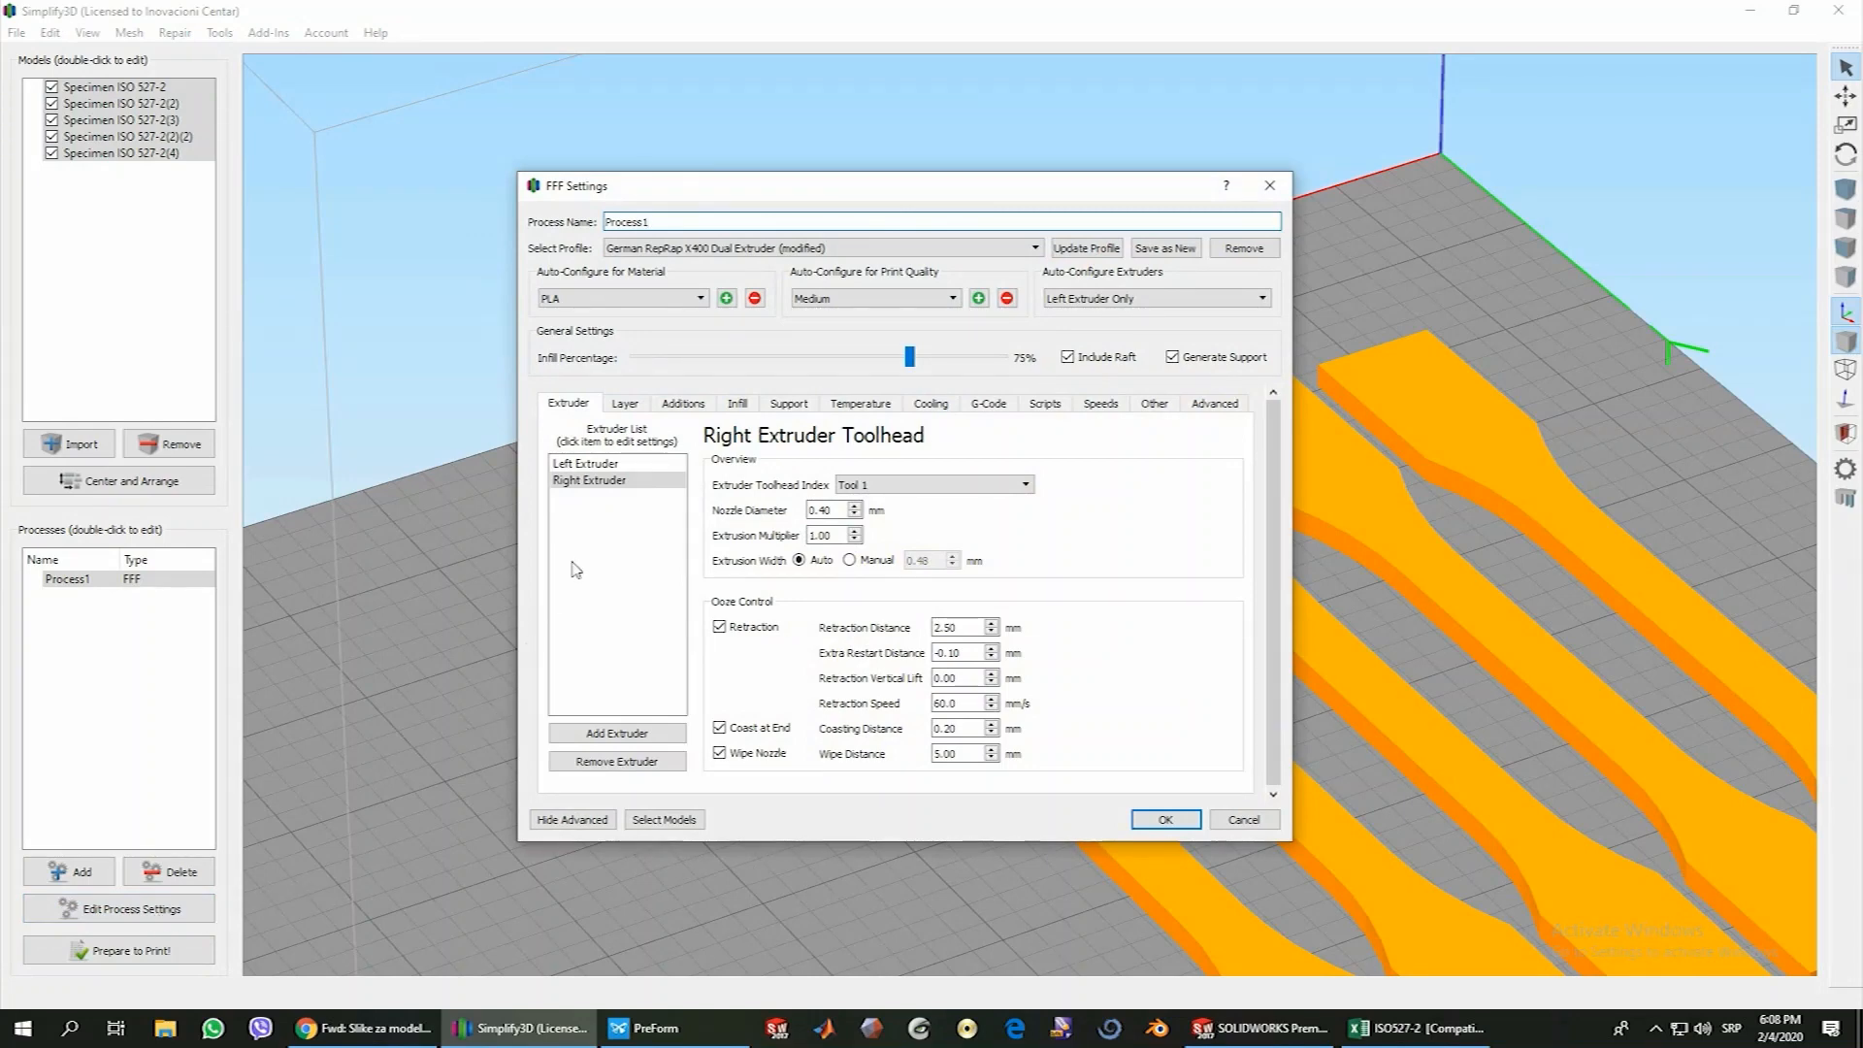
pyautogui.click(738, 405)
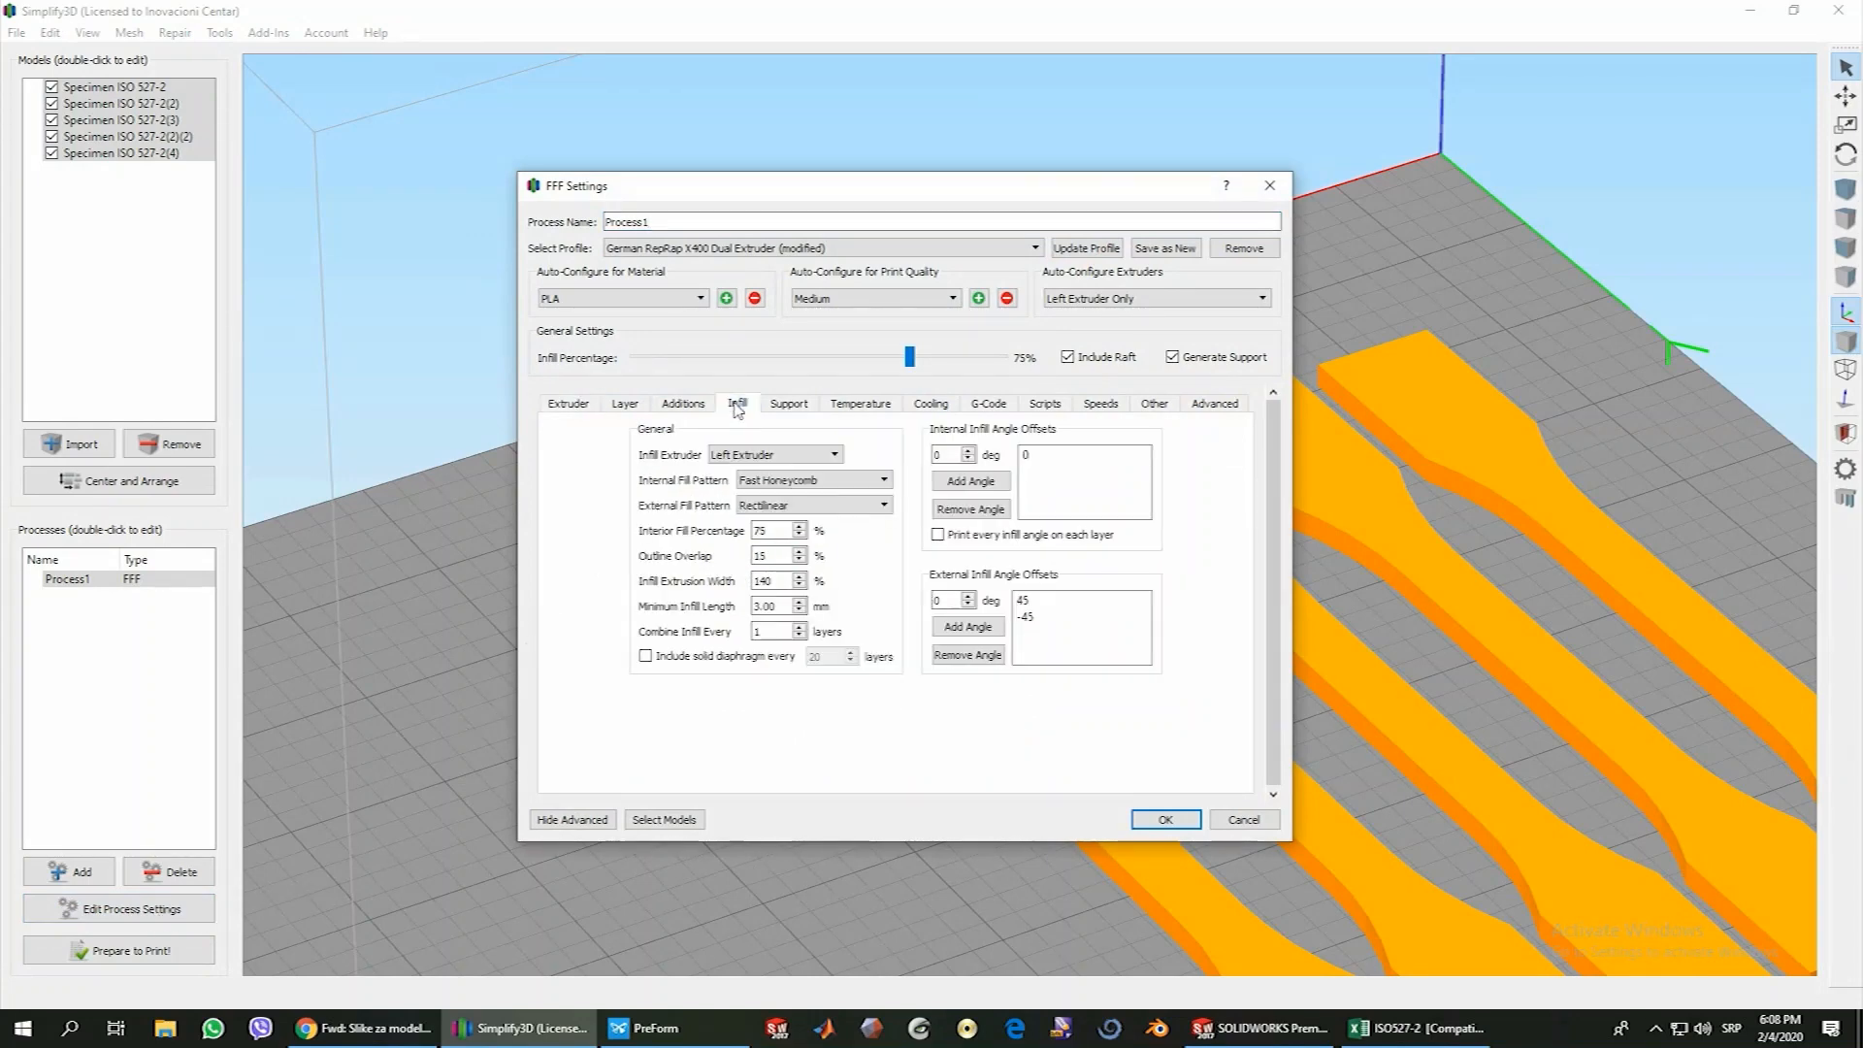
pyautogui.click(627, 406)
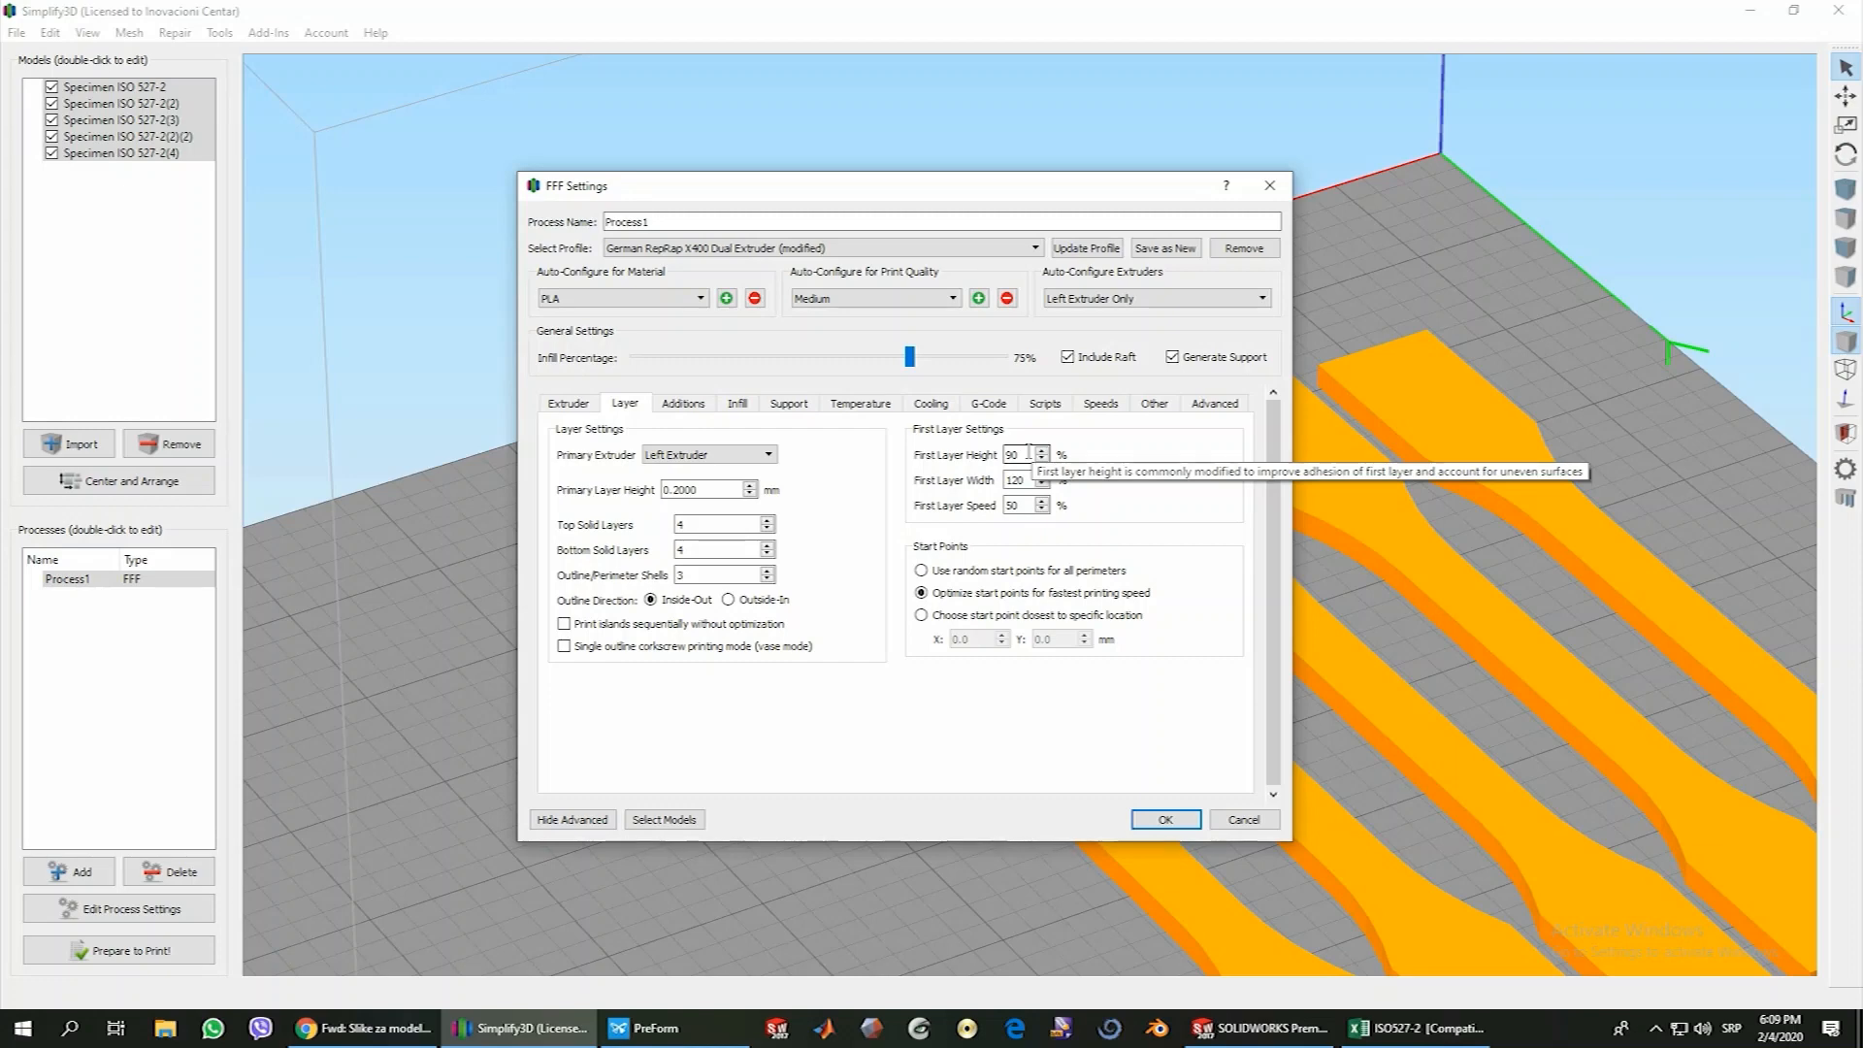
pyautogui.click(1026, 455)
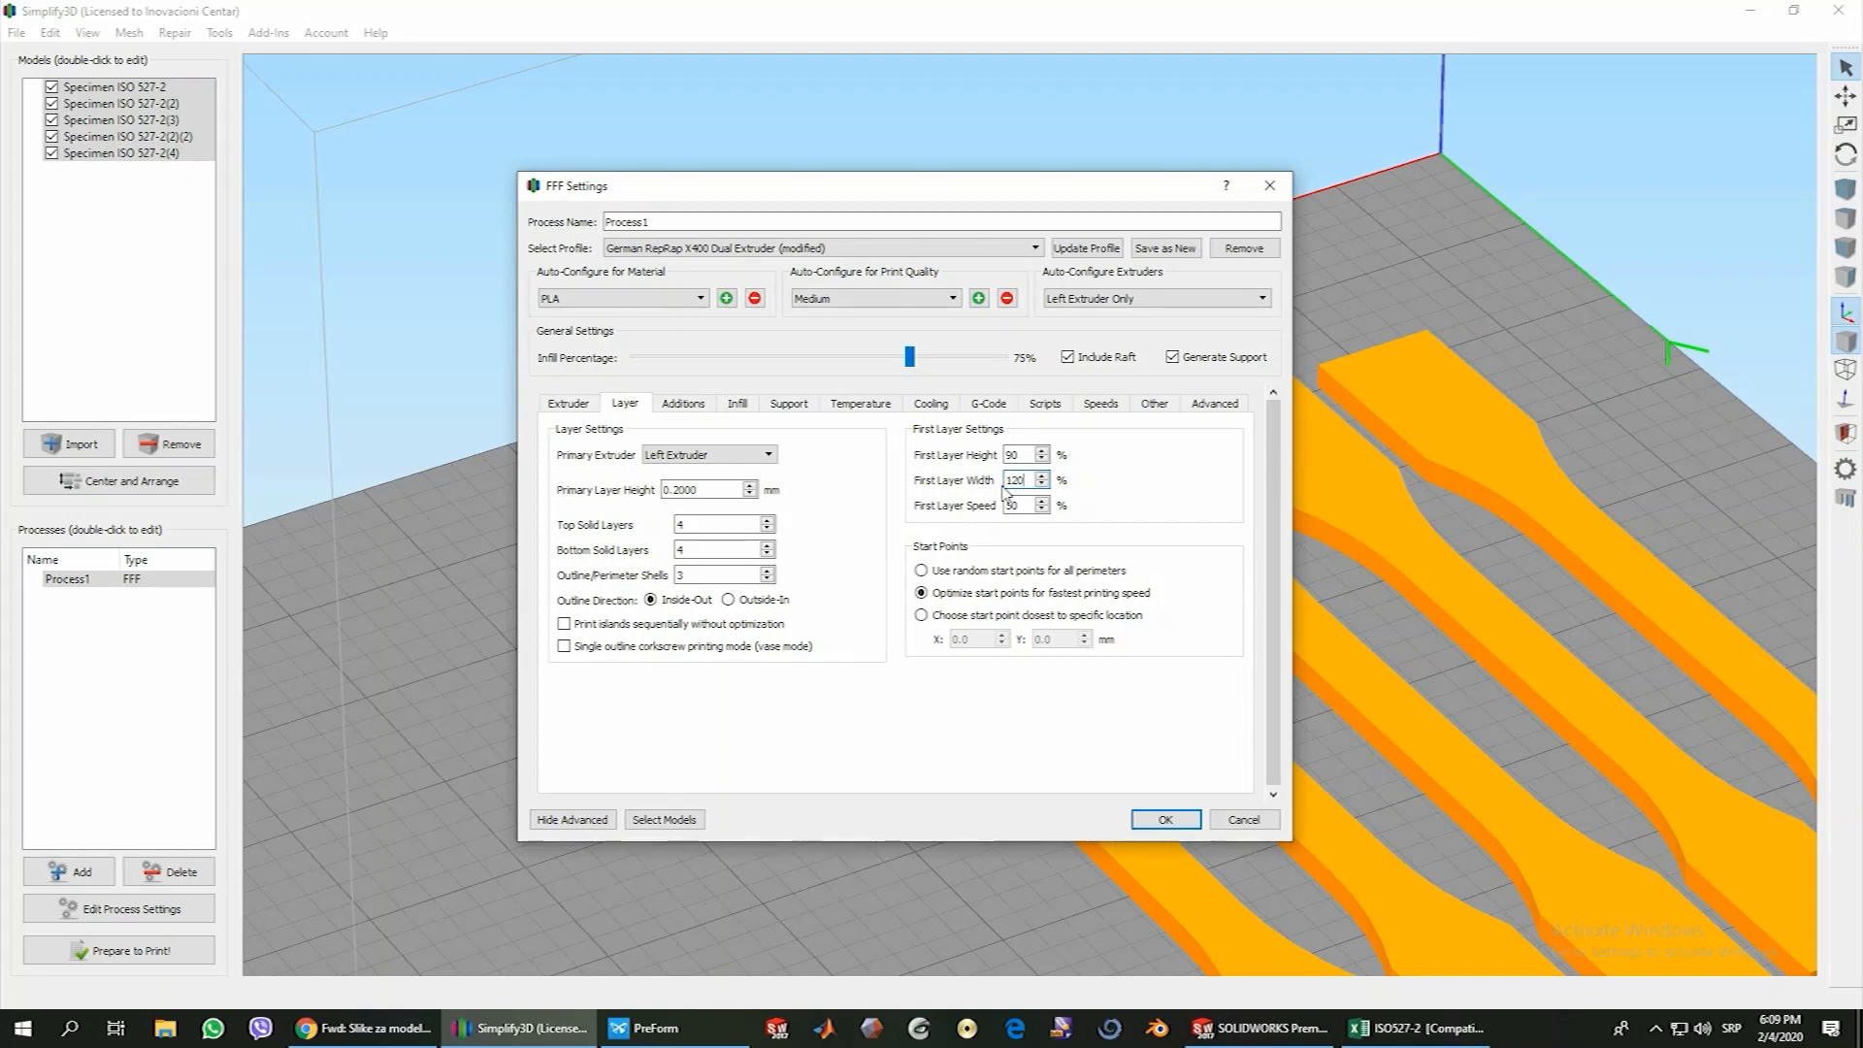
pyautogui.click(1029, 506)
pyautogui.click(1019, 454)
pyautogui.click(1025, 504)
# Review the number of skirt layers and skirt outlines in the process additions, and accept the settings
pyautogui.click(680, 406)
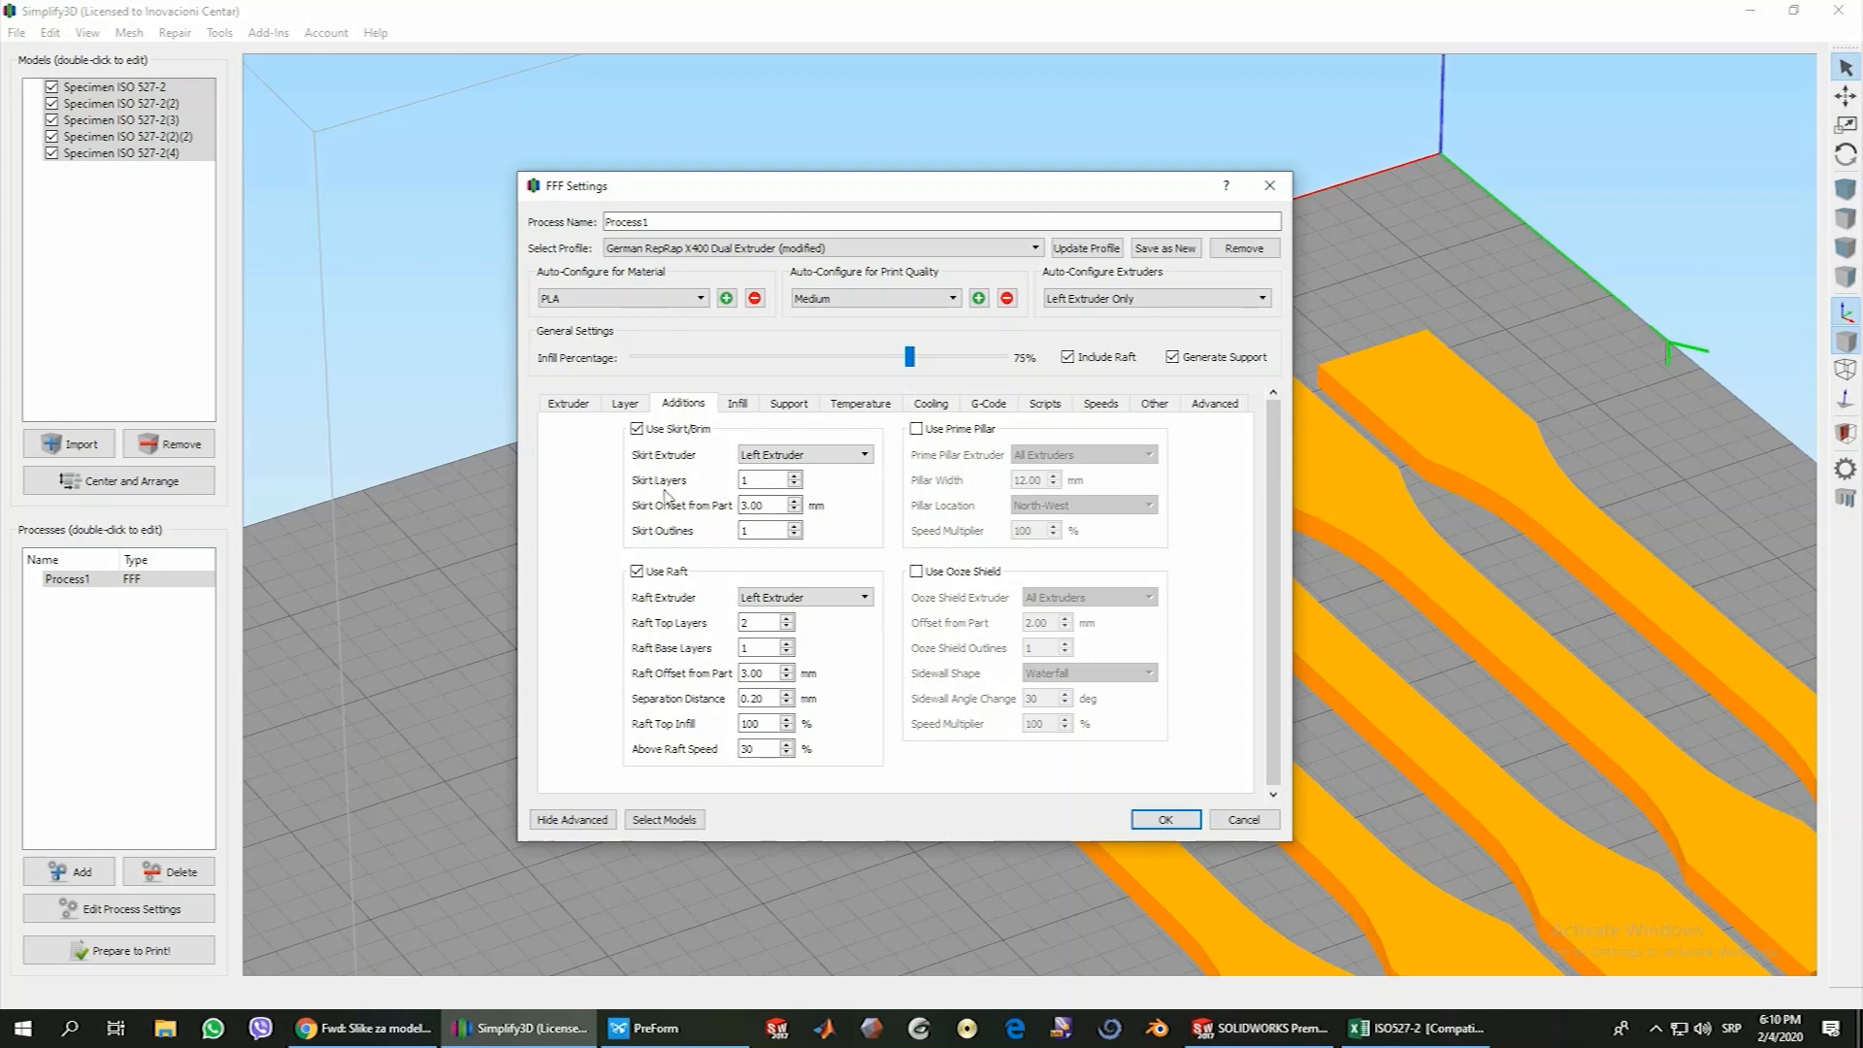
pyautogui.click(750, 479)
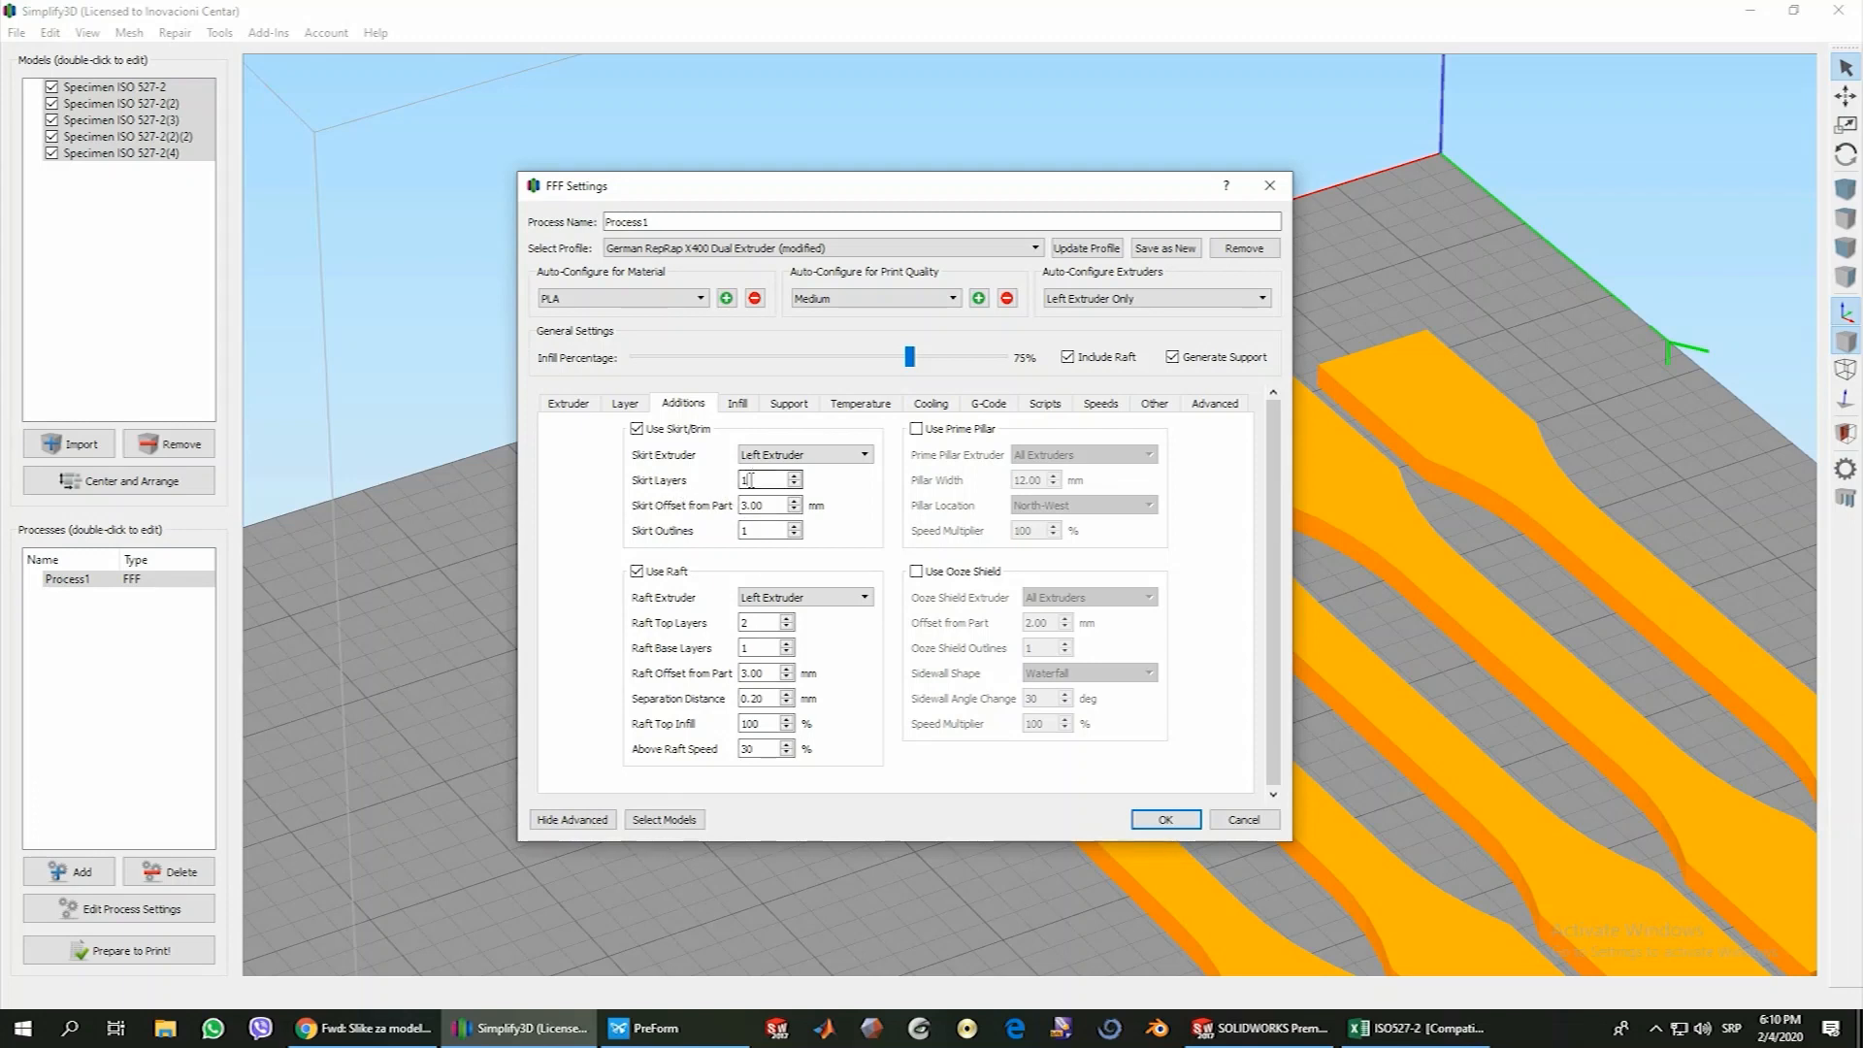
pyautogui.click(743, 530)
pyautogui.click(1166, 819)
# Regenerate the toolpath preview and examine the skirt outline and raft around the five specimens
pyautogui.click(175, 956)
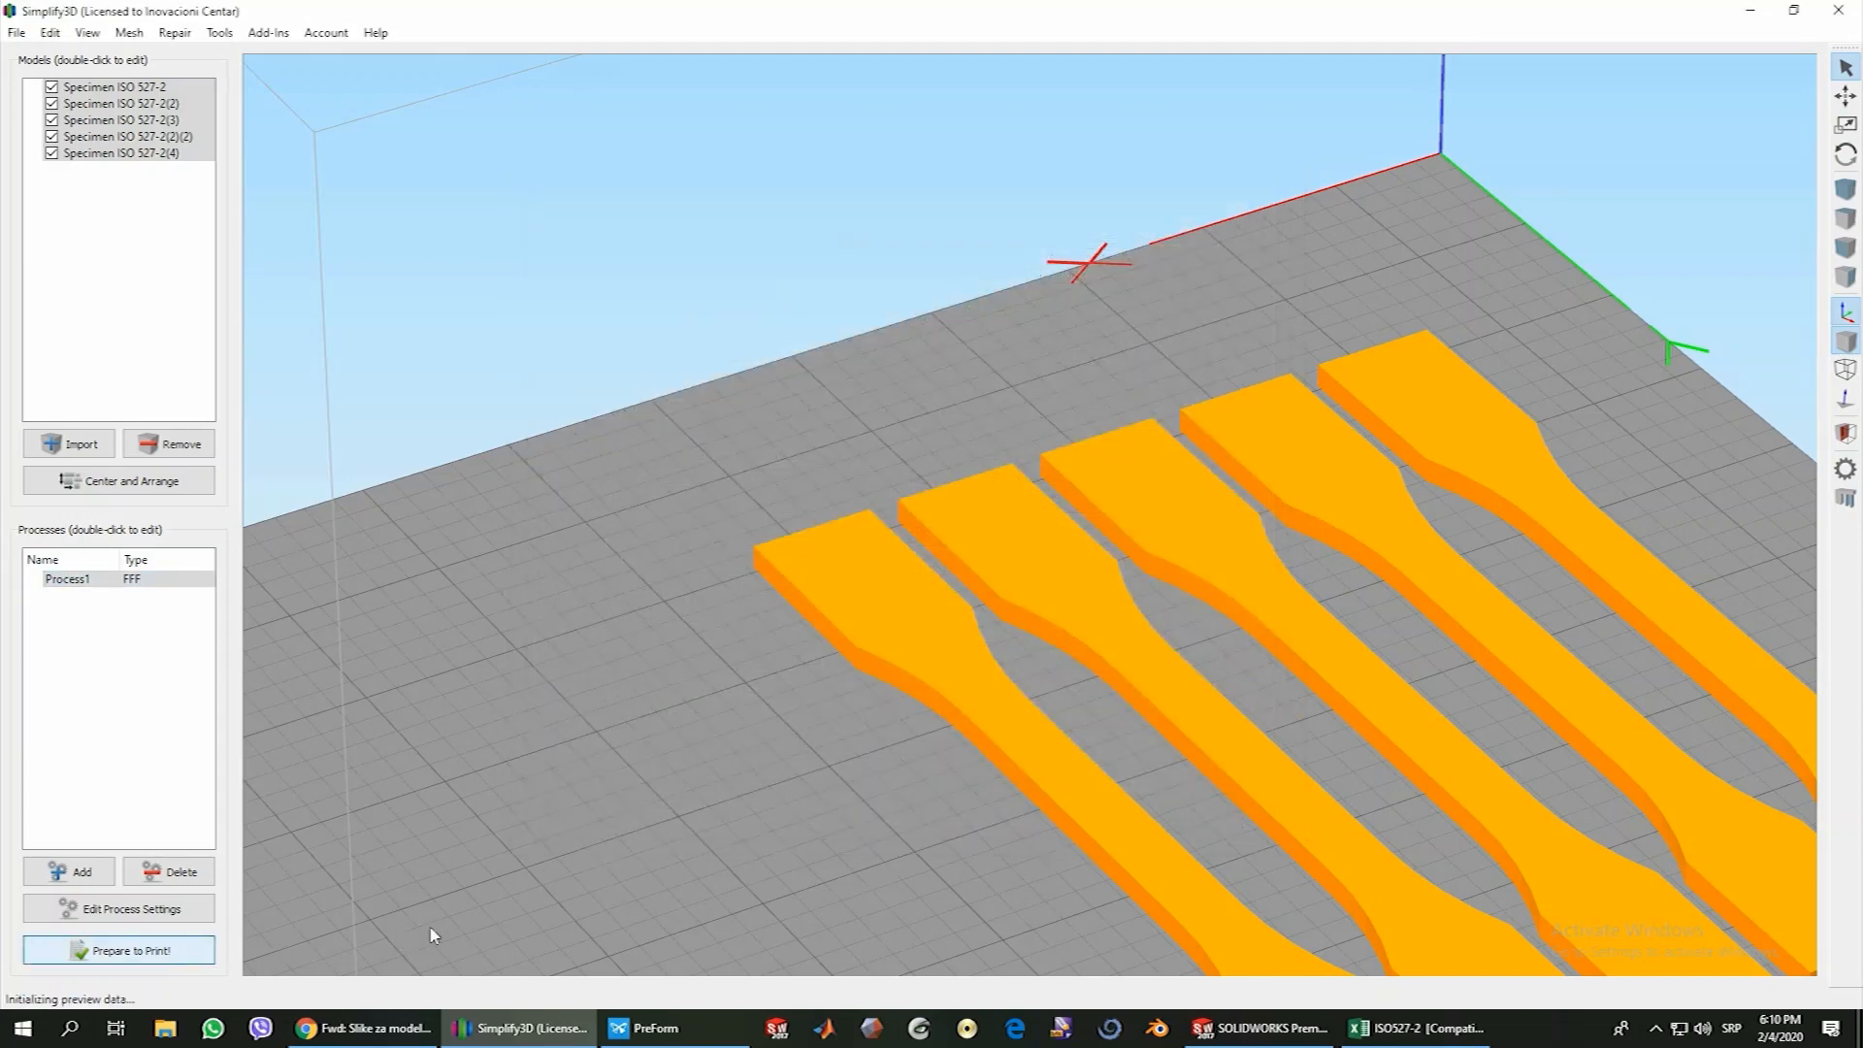
pyautogui.moveTo(831, 698); pyautogui.dragTo(1000, 767)
pyautogui.scroll(3, 446, 608)
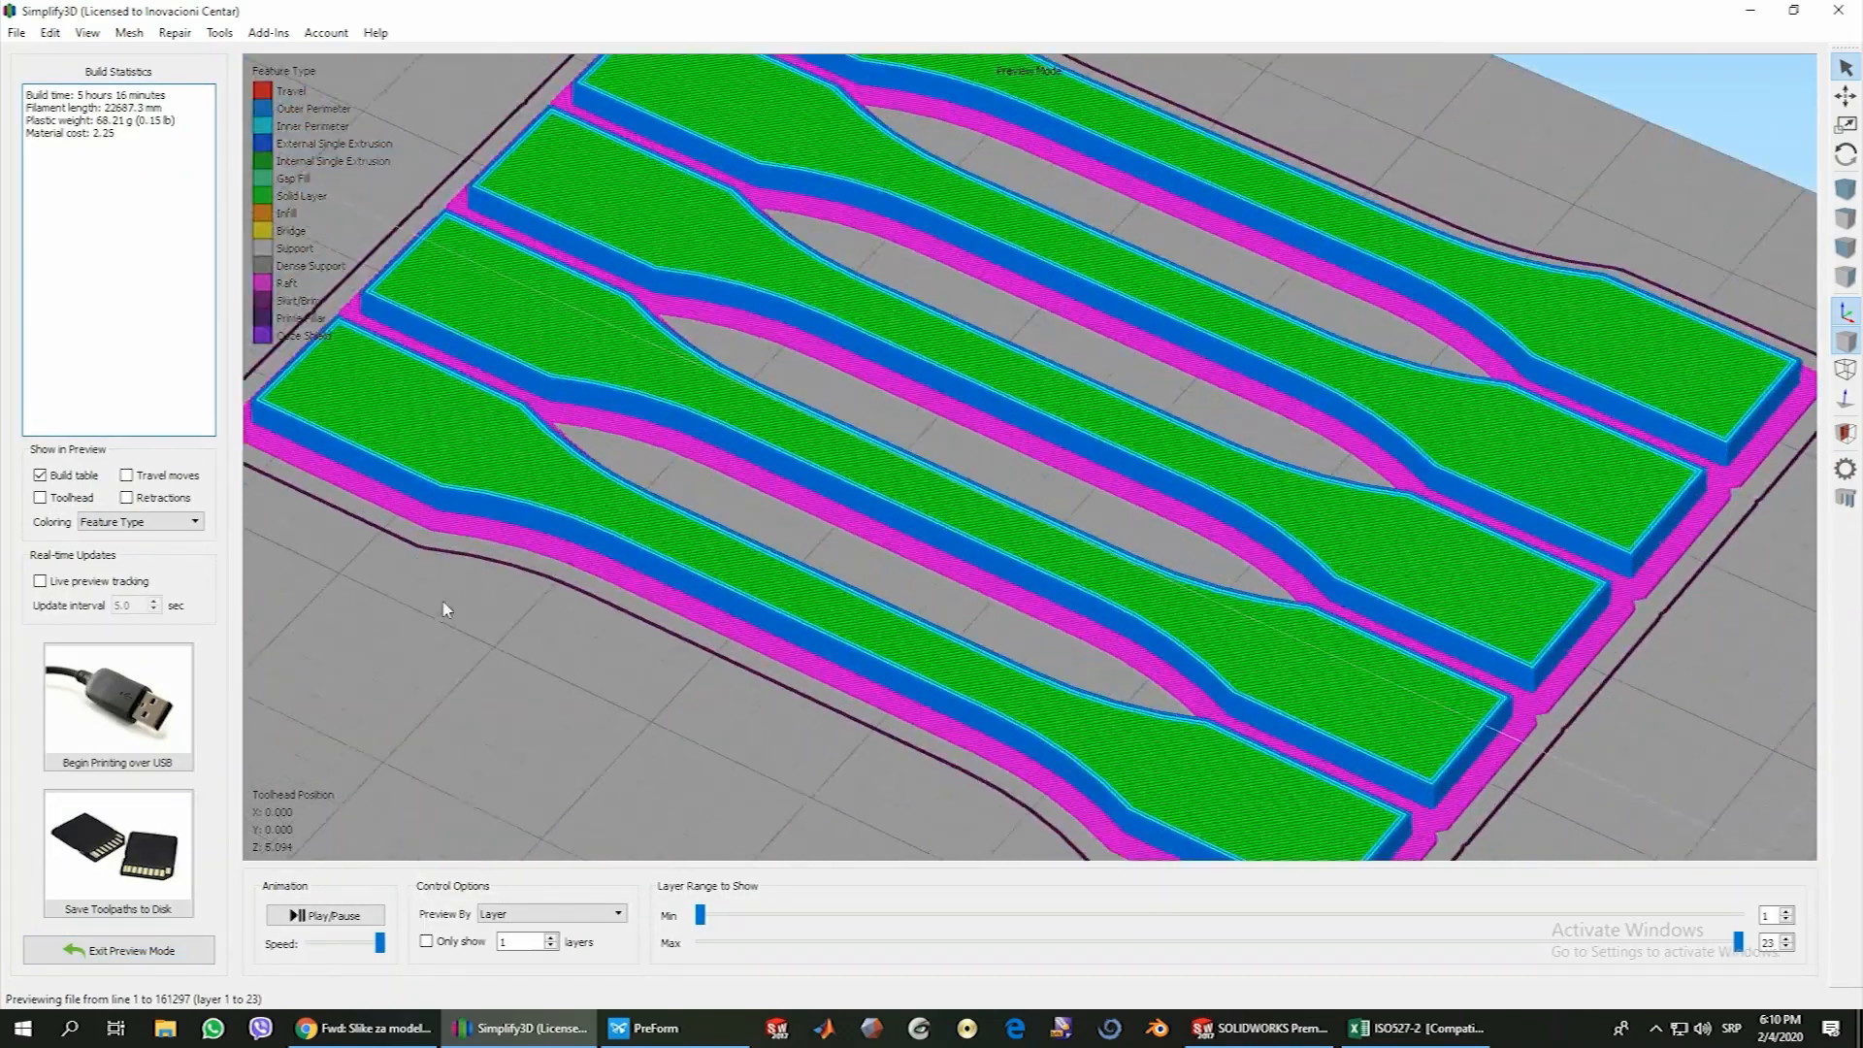
pyautogui.scroll(-2, 473, 601)
pyautogui.moveTo(474, 602)
pyautogui.mouseDown()
pyautogui.moveTo(483, 550)
pyautogui.moveTo(498, 610)
pyautogui.mouseUp()
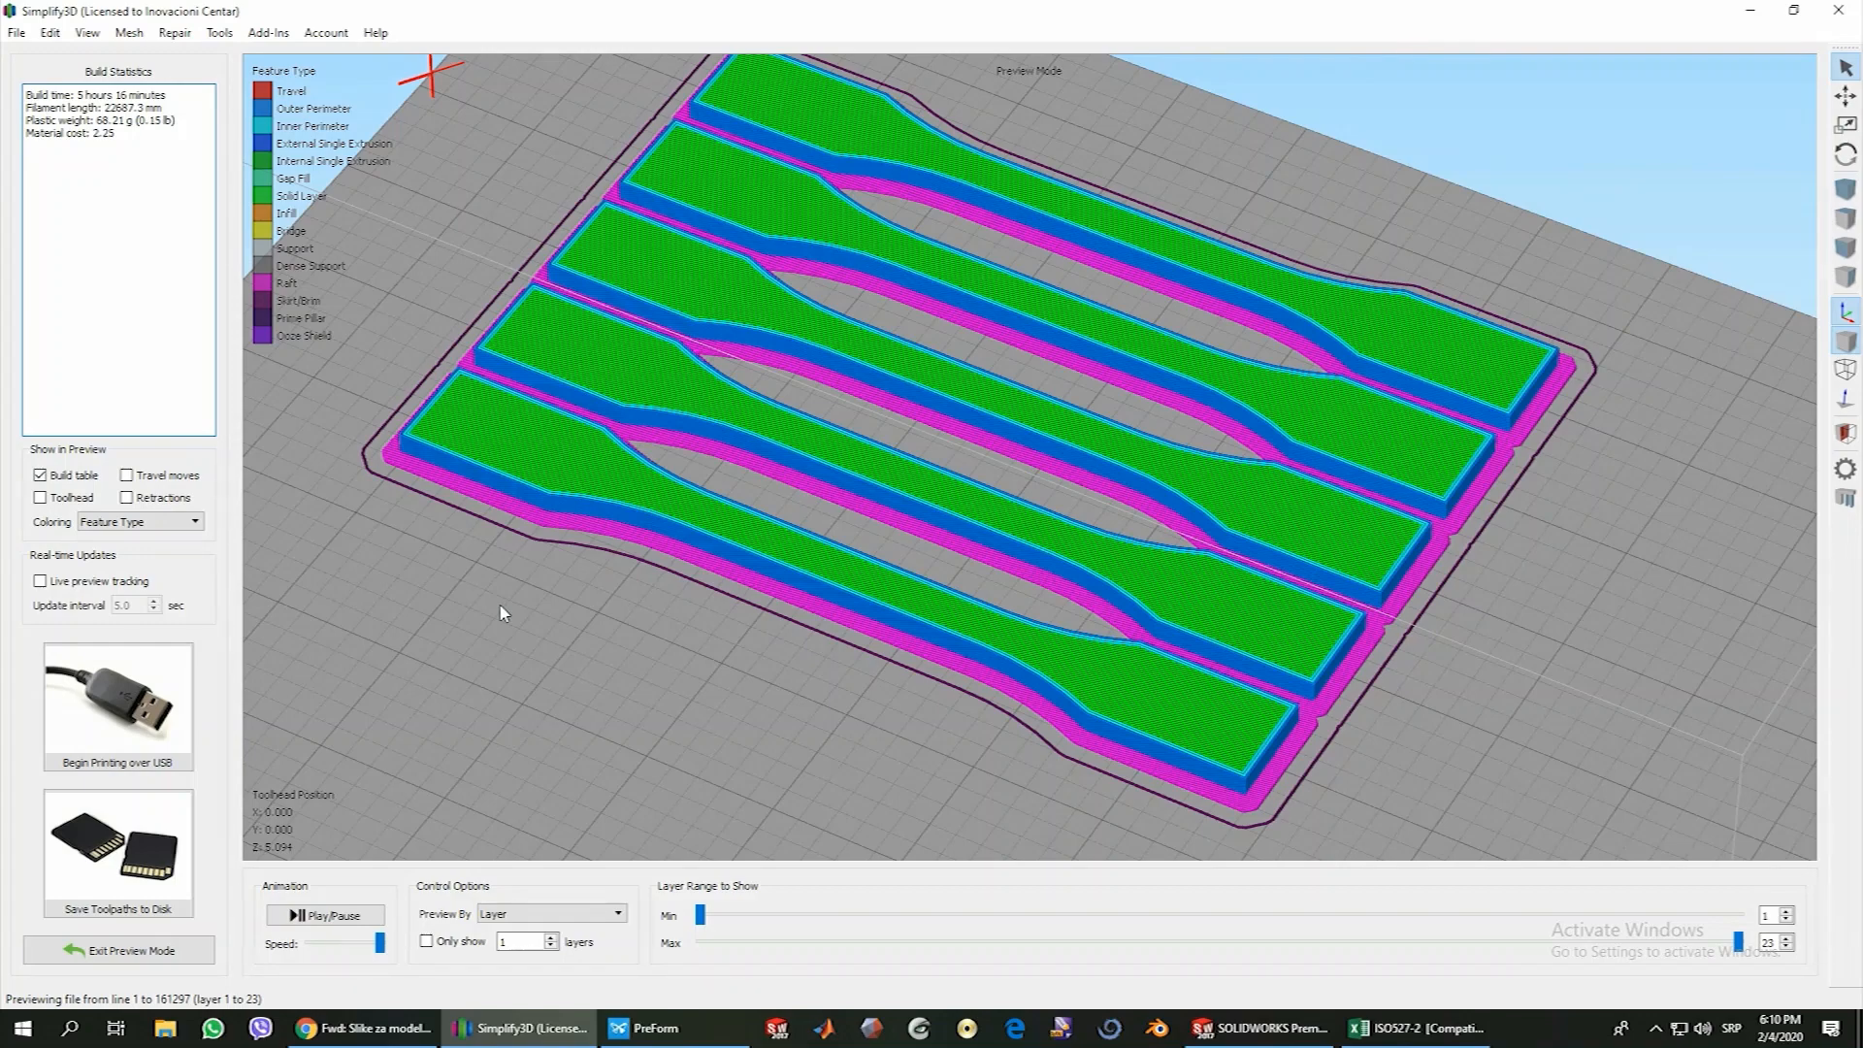
pyautogui.scroll(1, 574, 640)
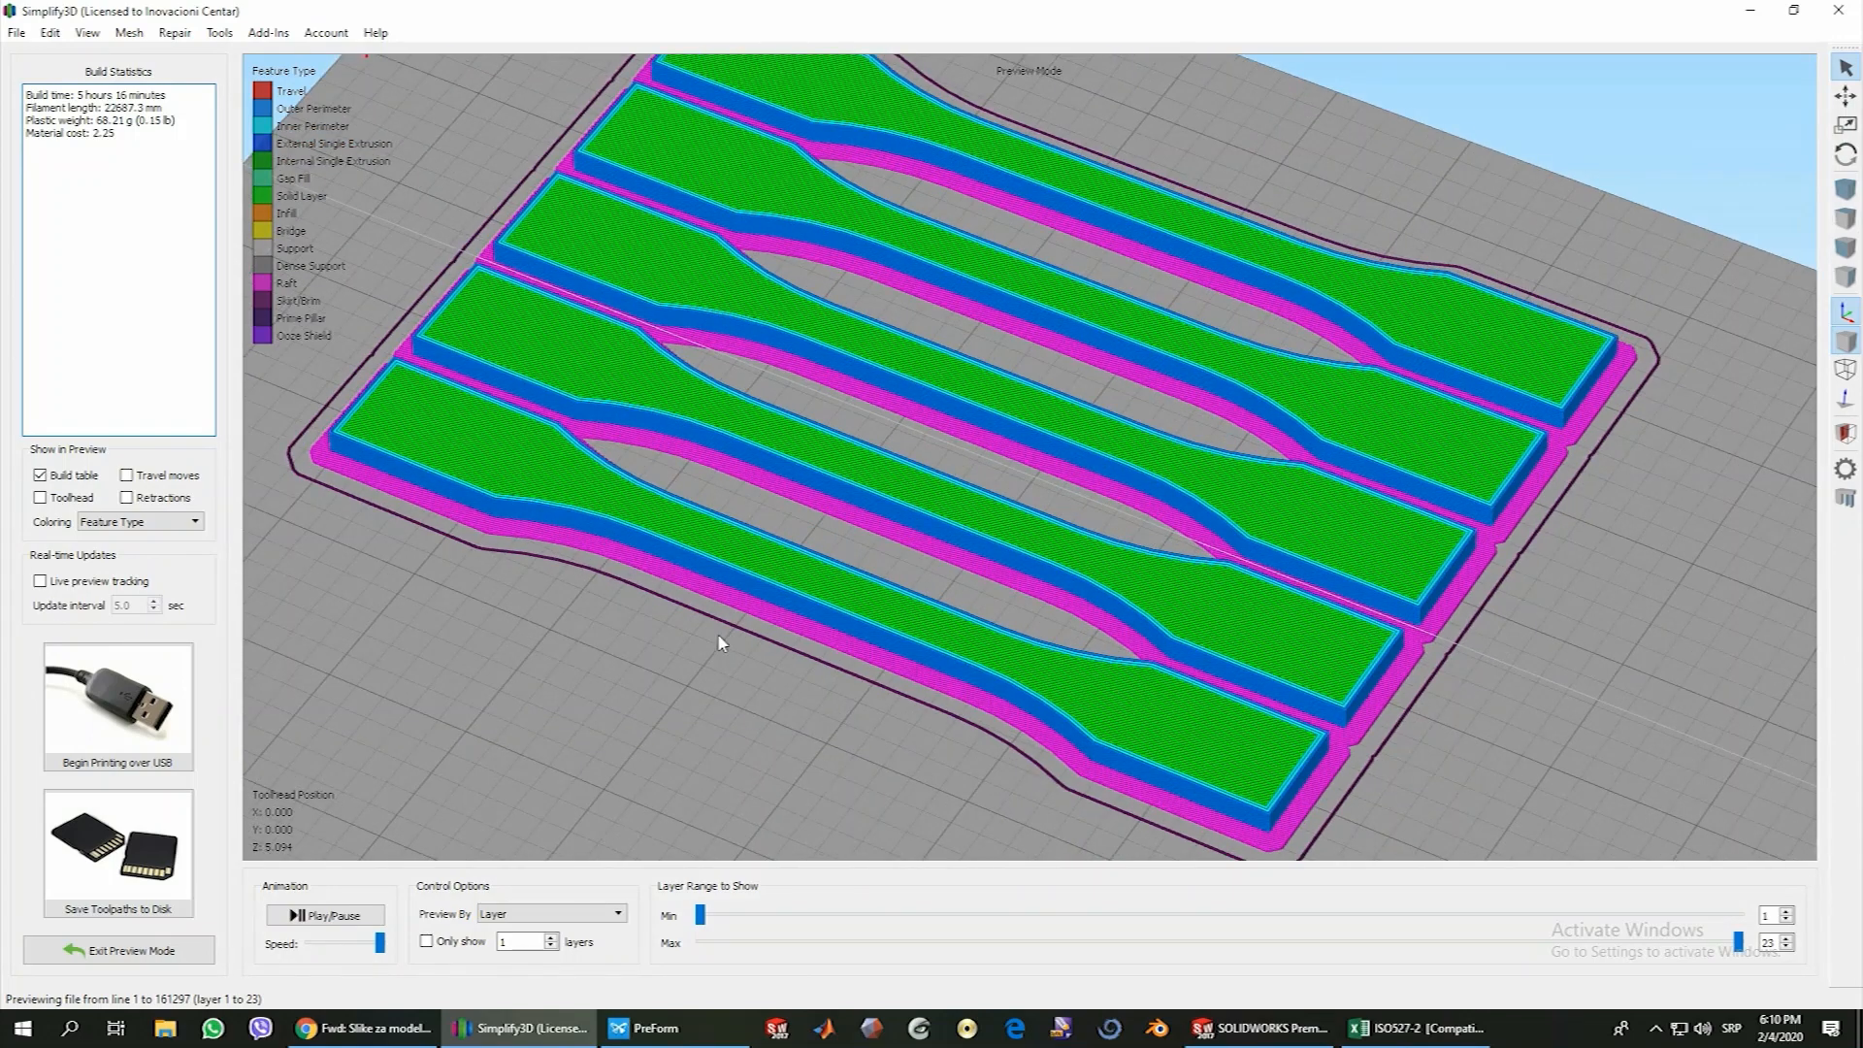
pyautogui.scroll(-1, 719, 643)
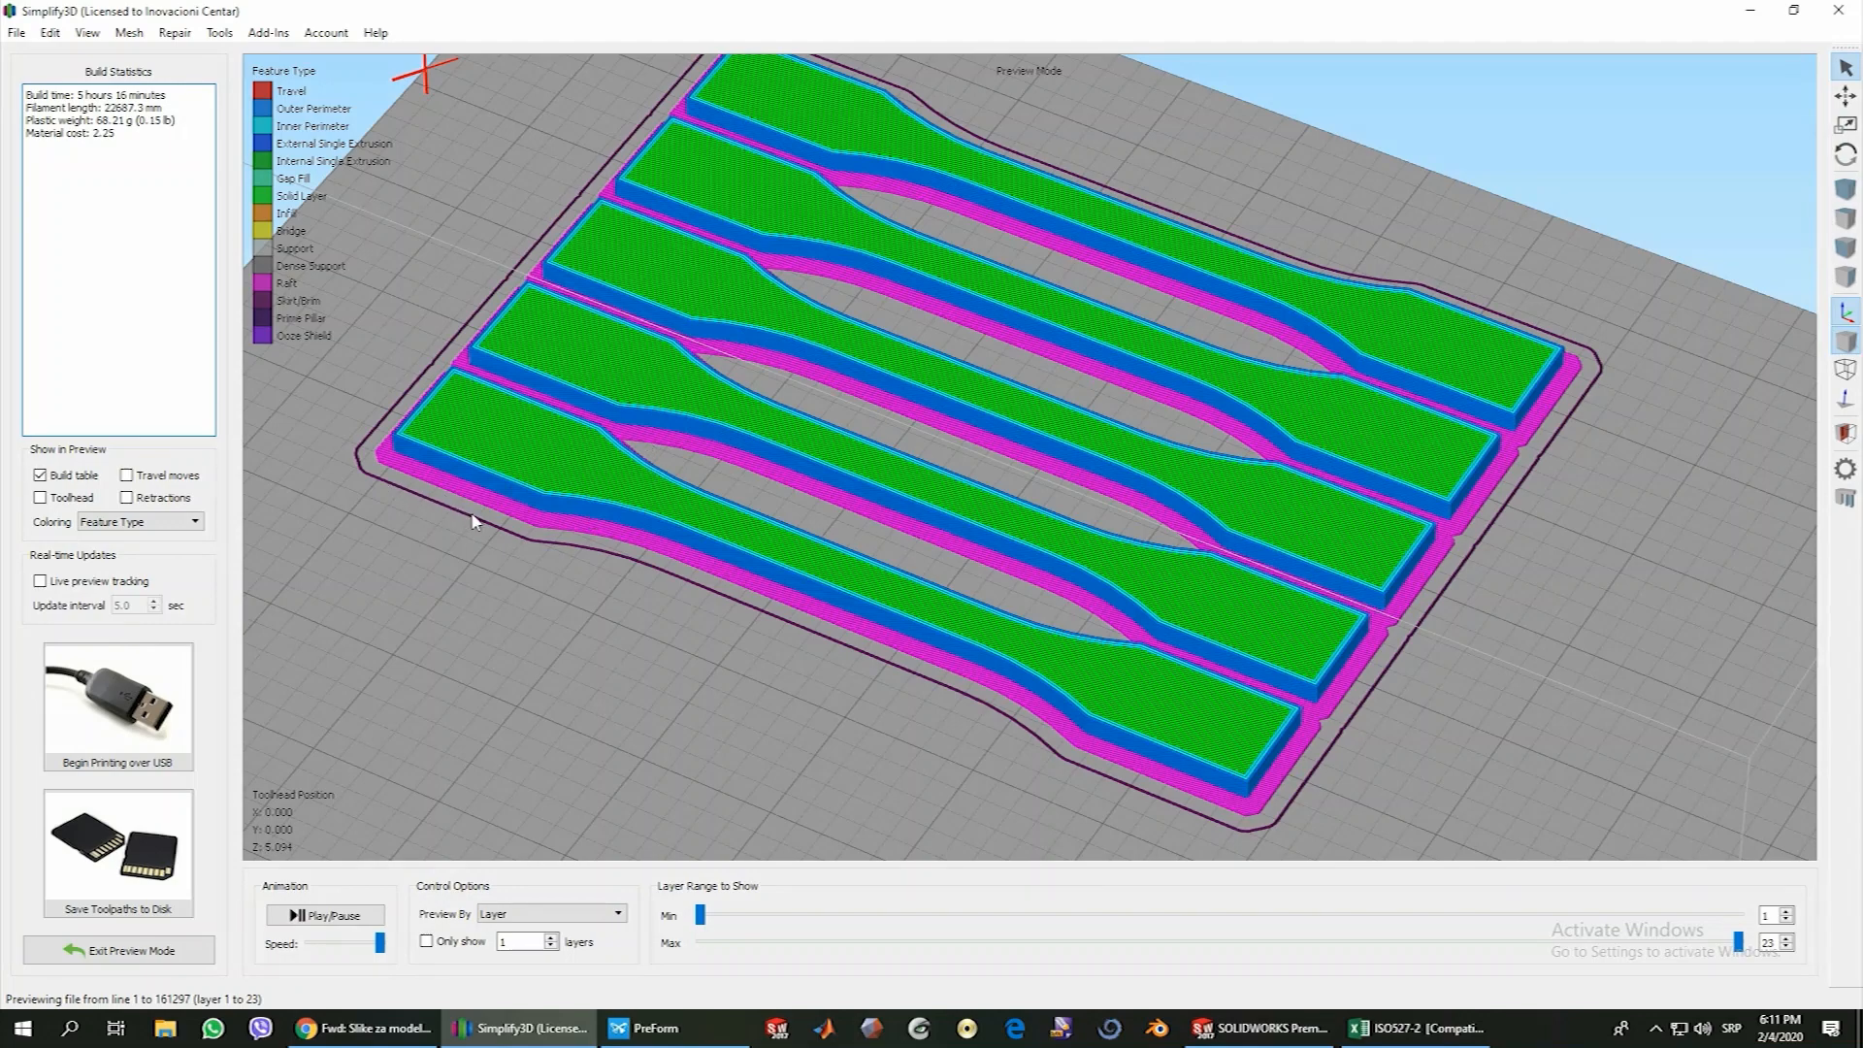
pyautogui.scroll(3, 474, 543)
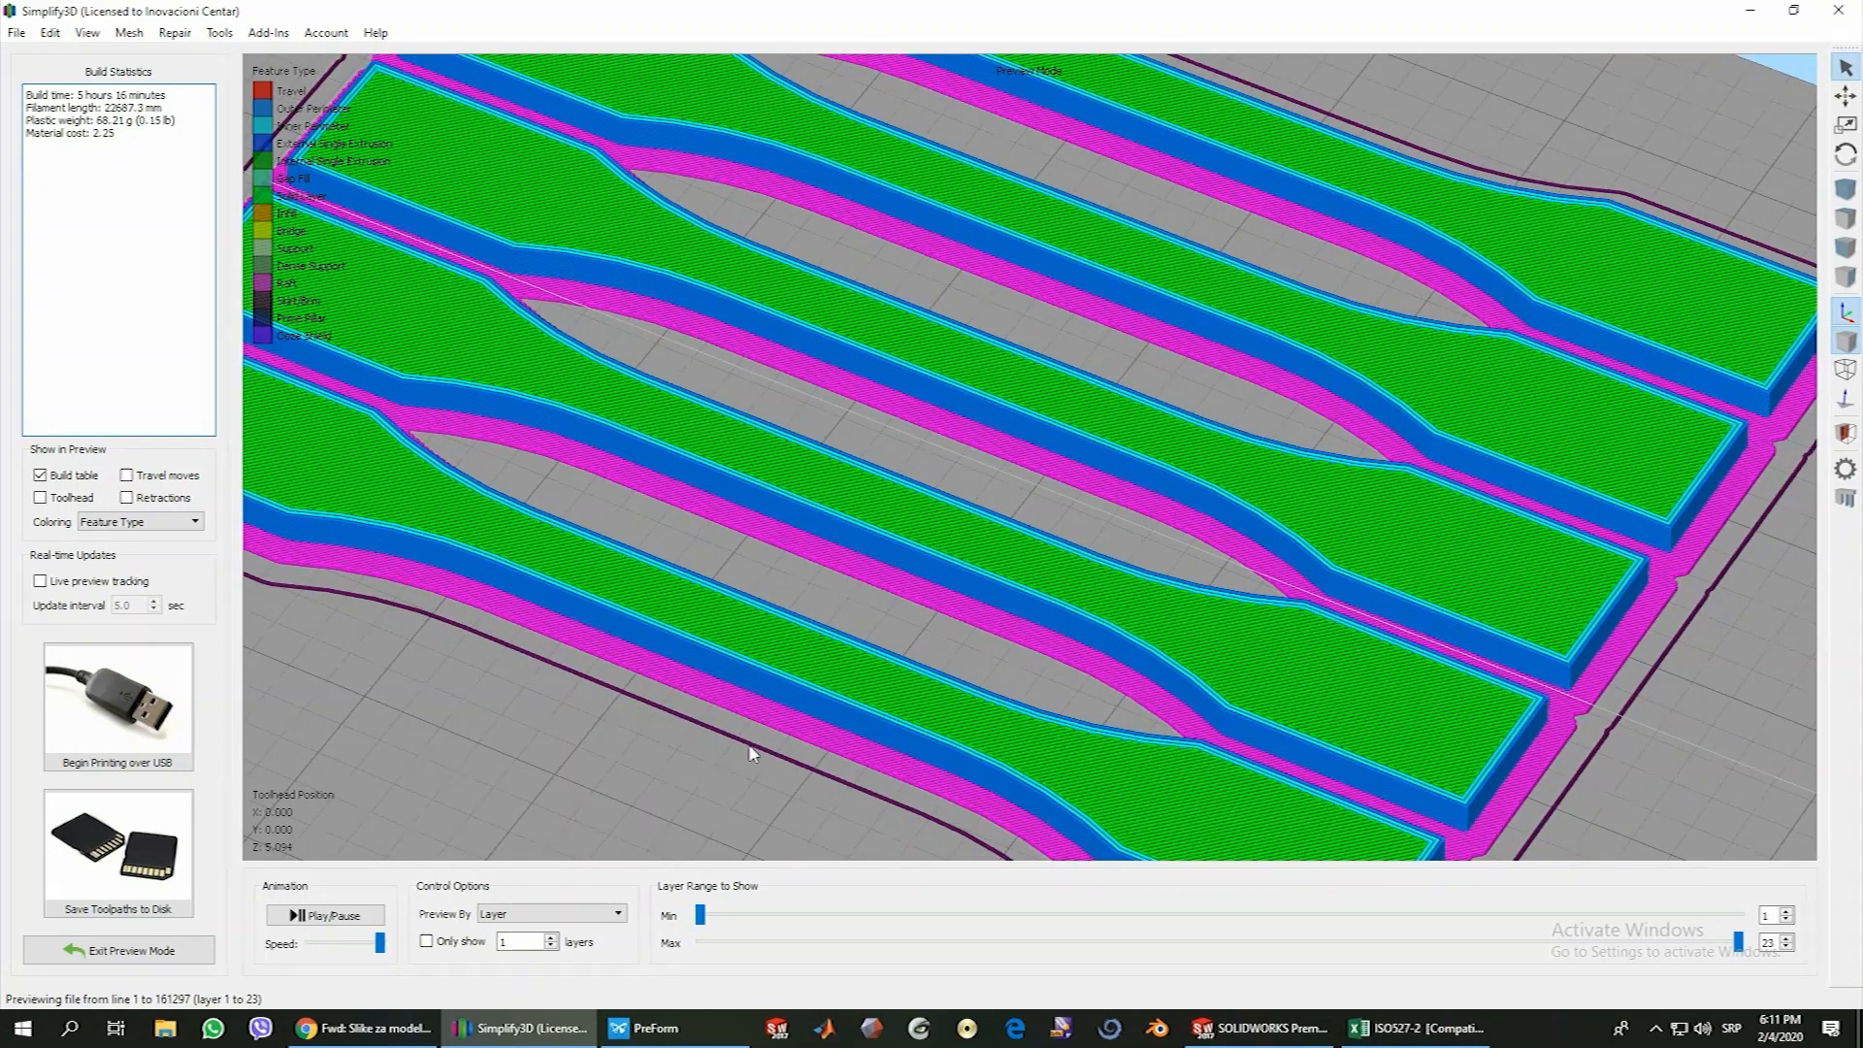
pyautogui.scroll(-3, 746, 751)
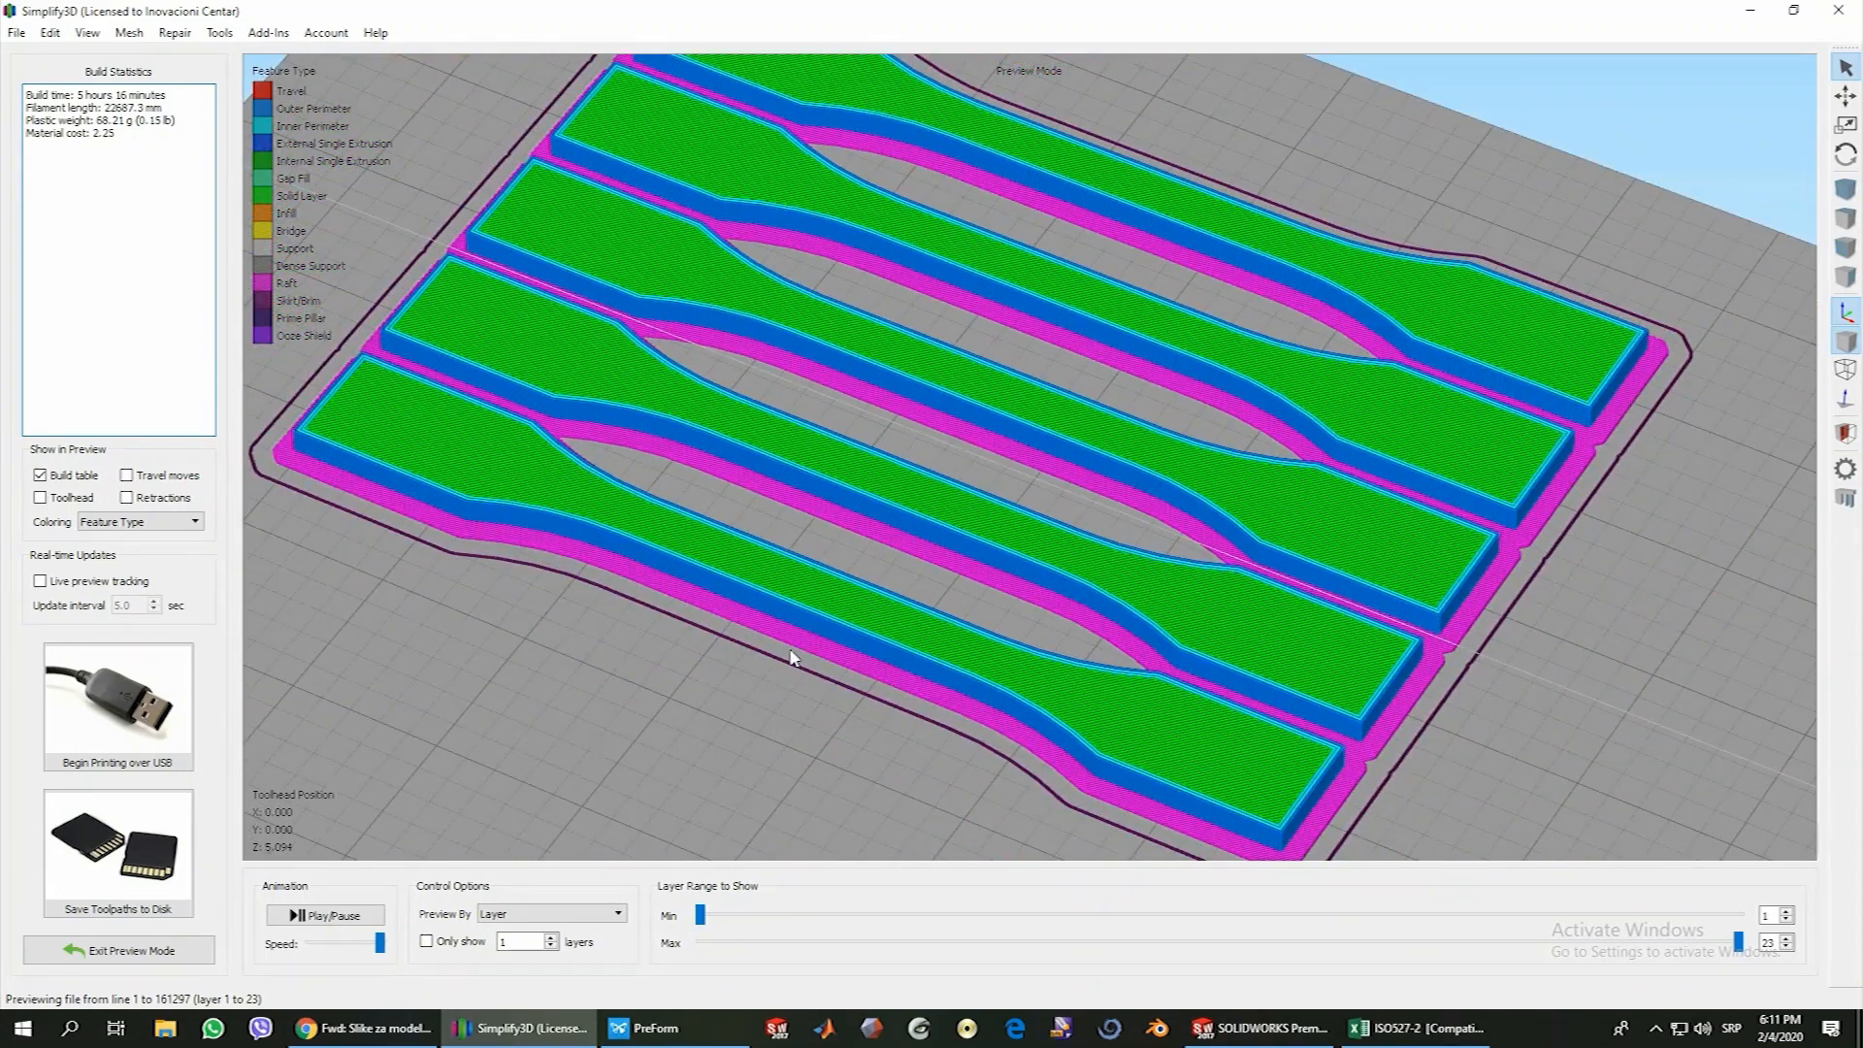
# Review the raft top layers, base layers and offset from part in the process settings, and accept them
pyautogui.click(127, 953)
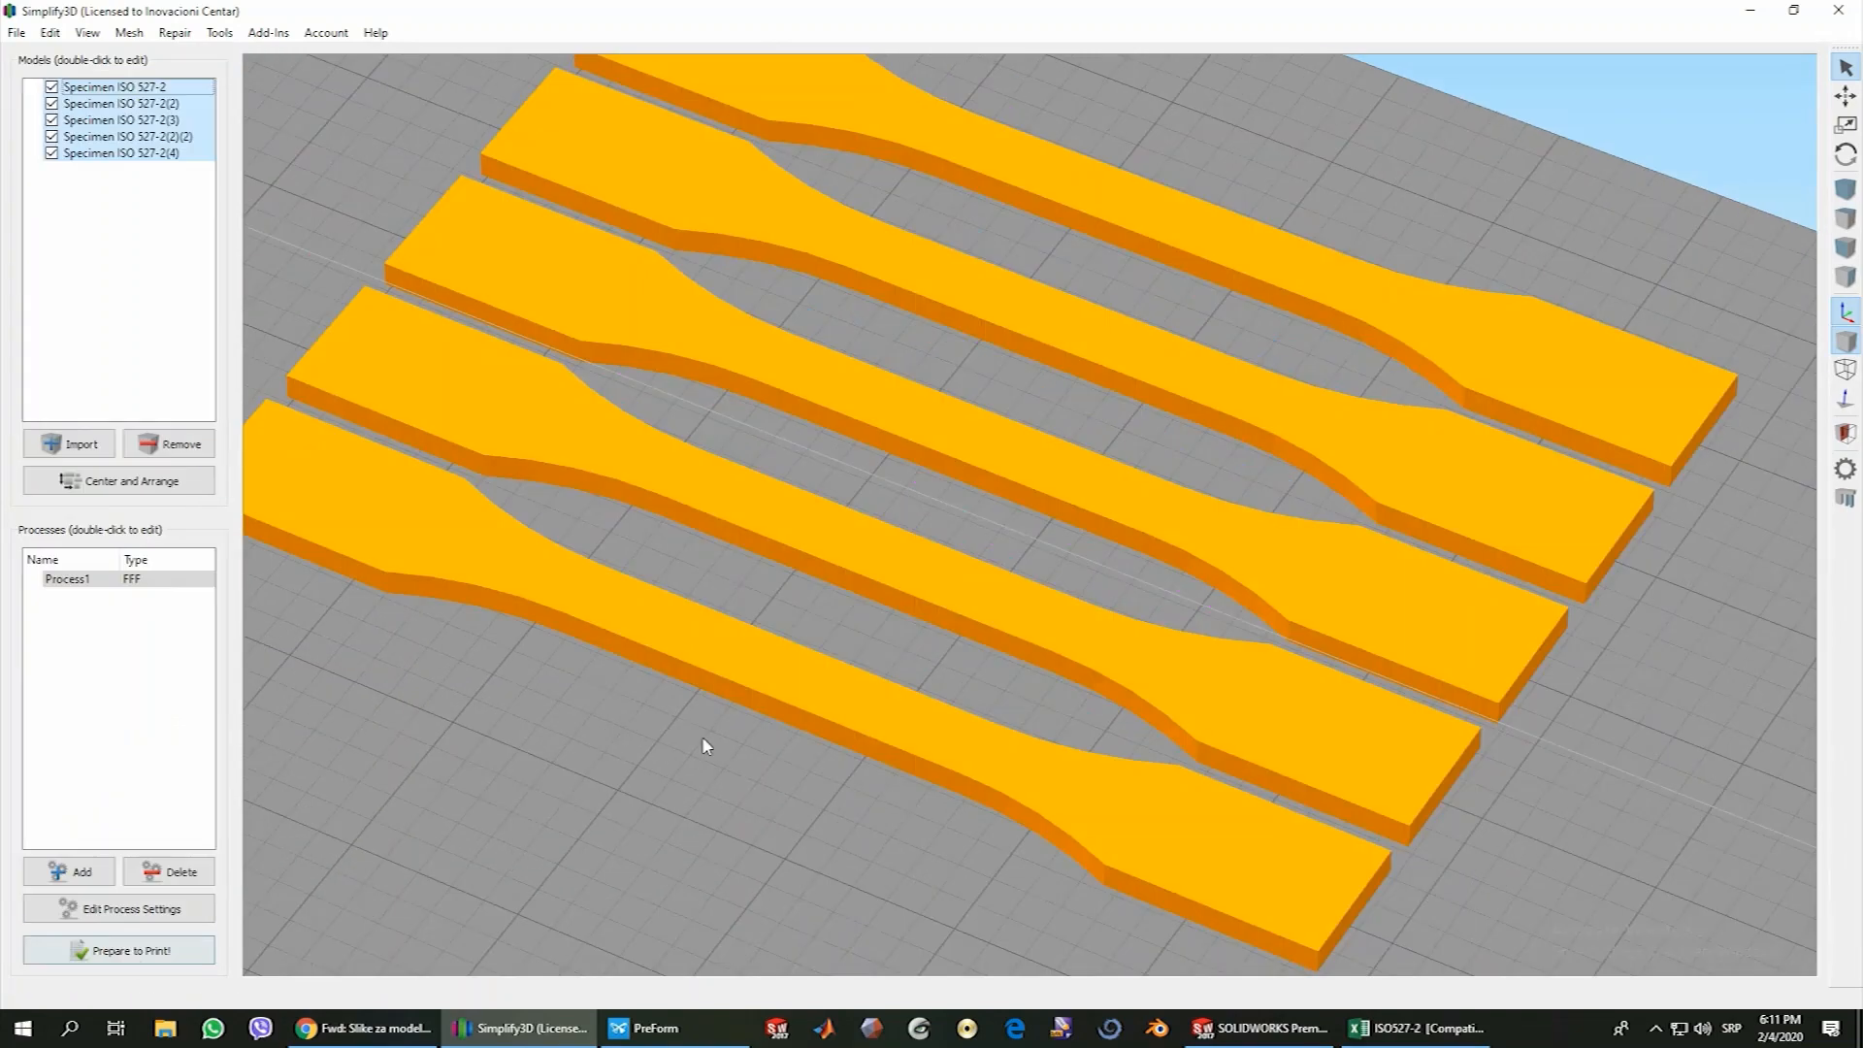
pyautogui.click(118, 915)
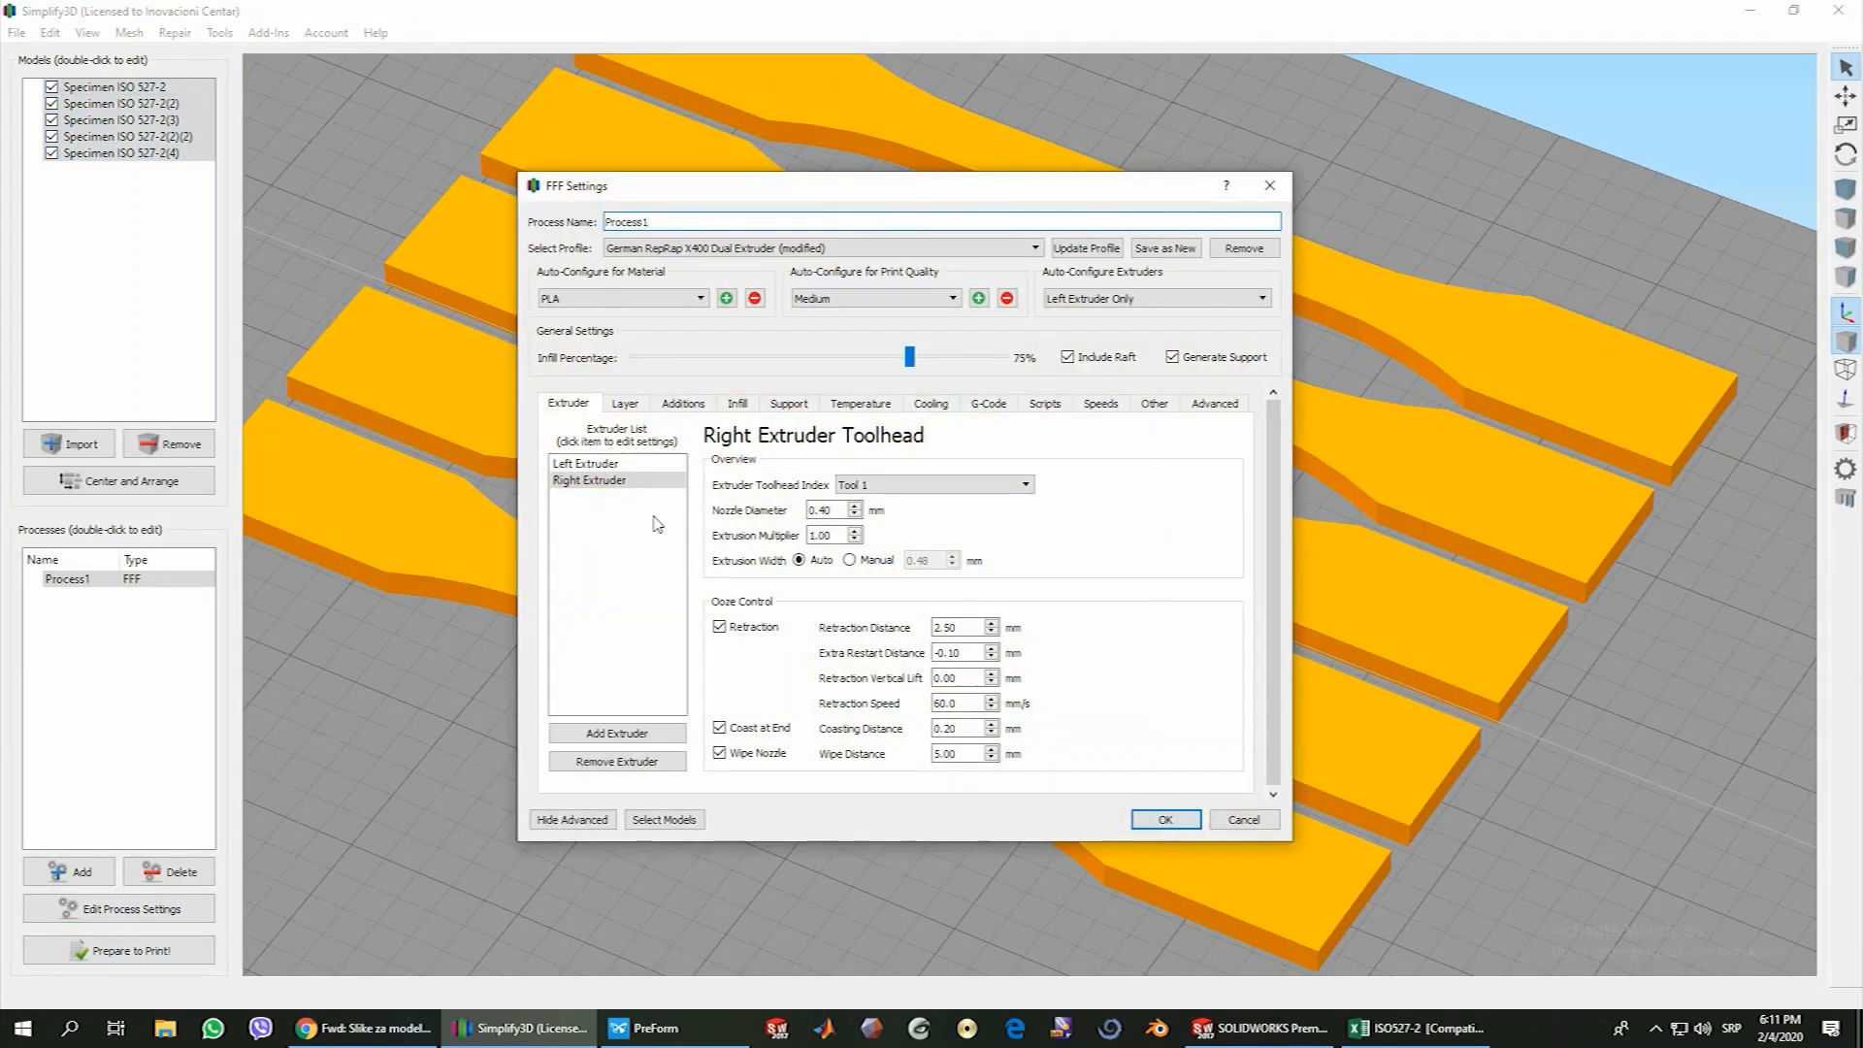
pyautogui.click(702, 408)
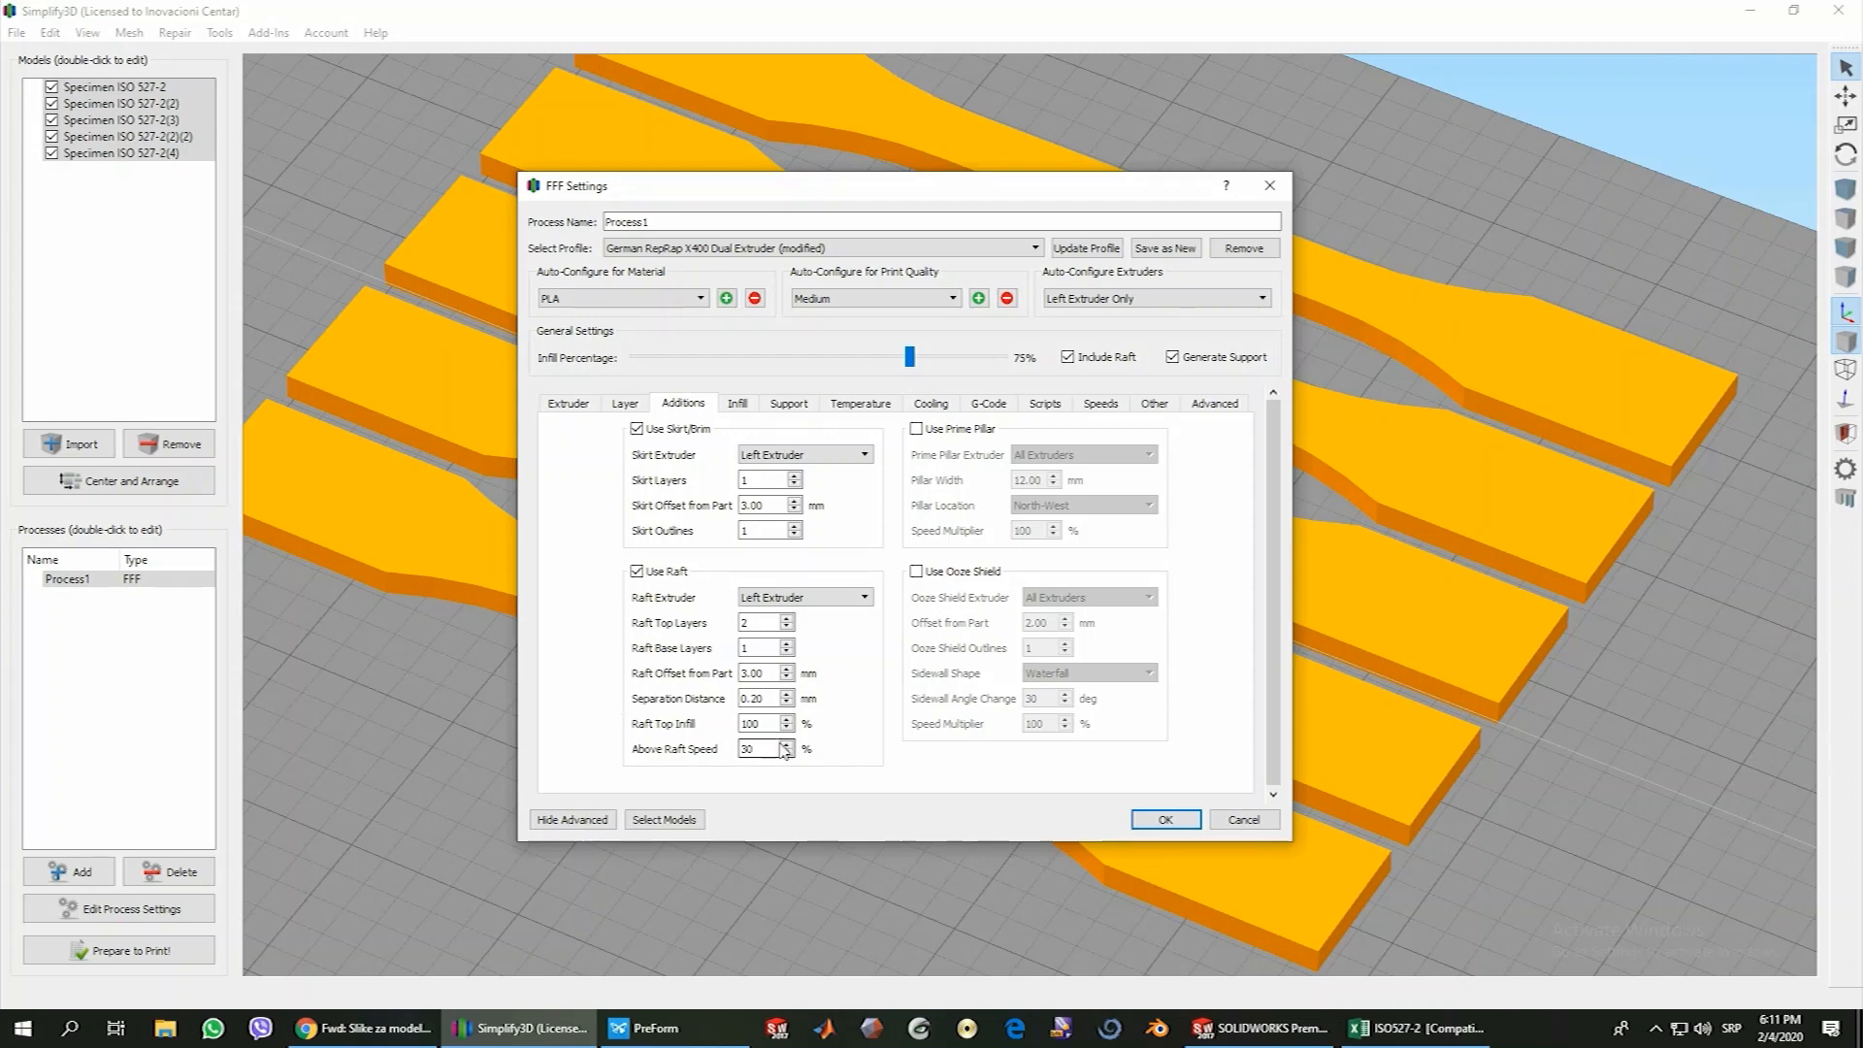
pyautogui.click(759, 623)
pyautogui.click(753, 647)
pyautogui.click(747, 673)
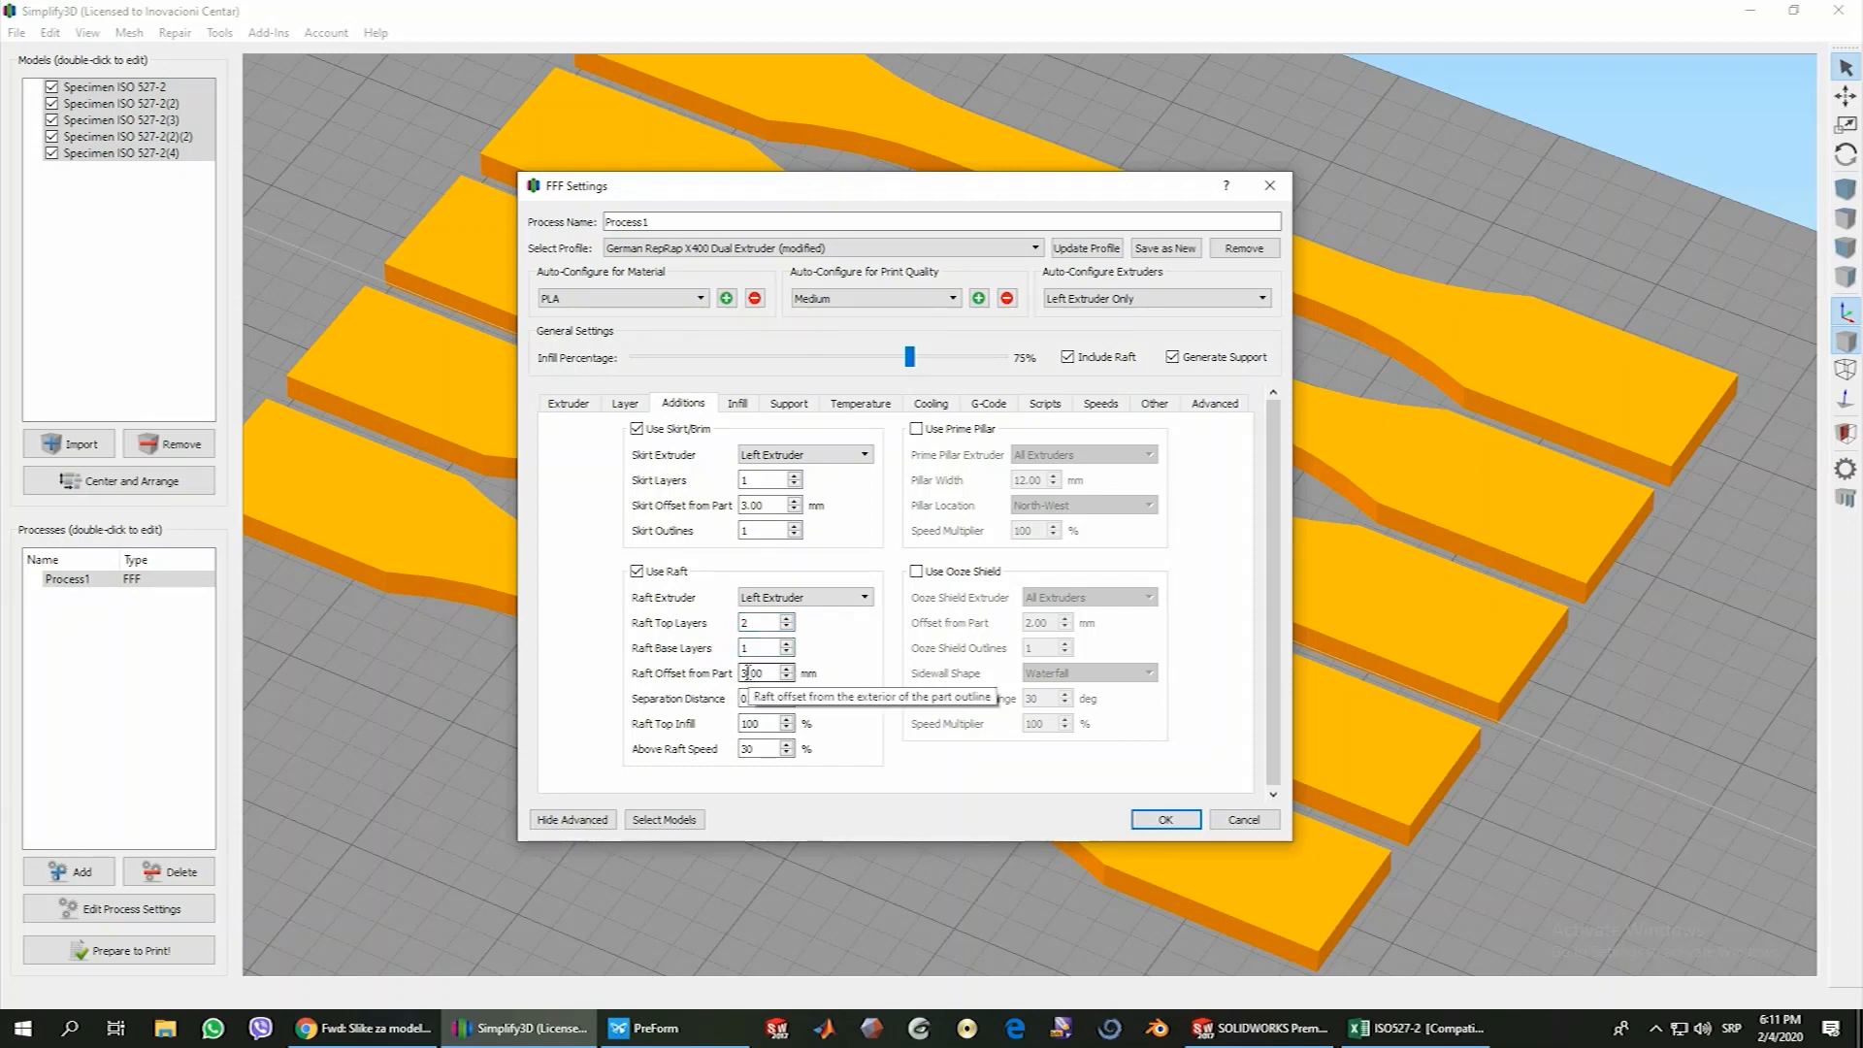
pyautogui.click(1165, 819)
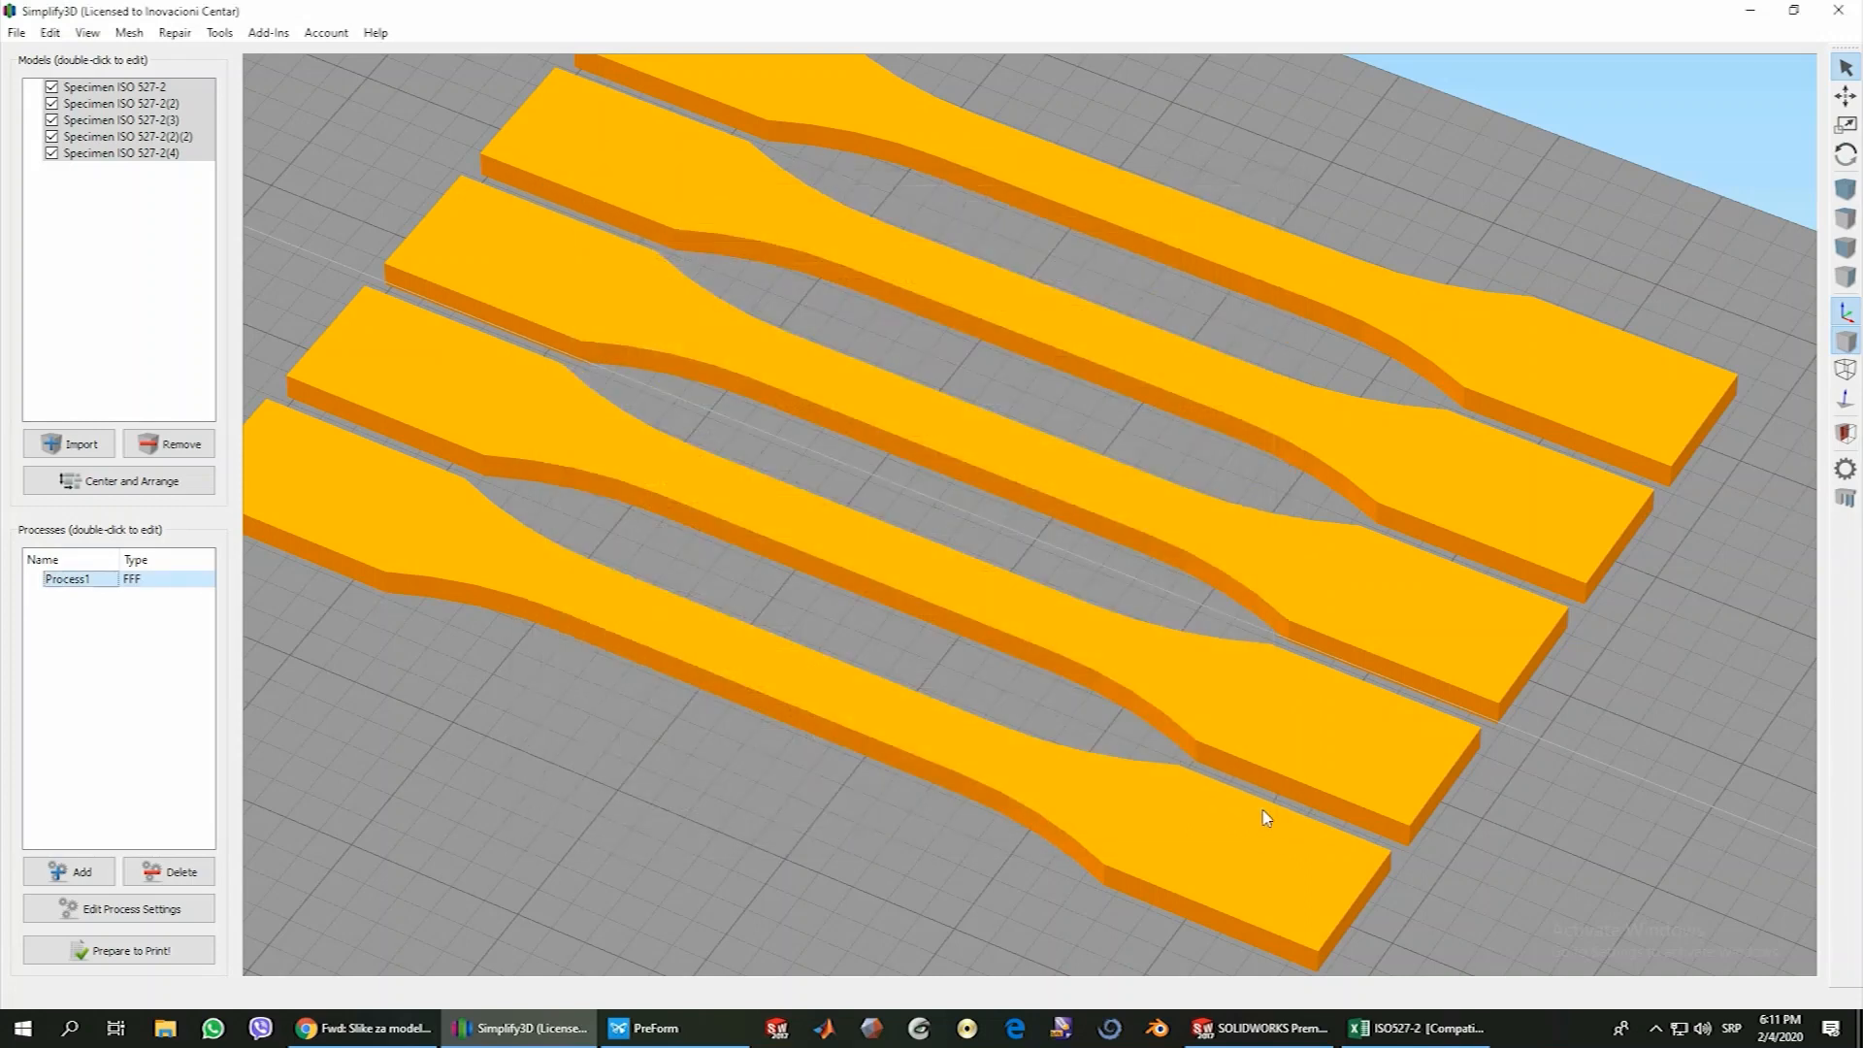
# Slice the specimens again and lower the previewed layer range to layer 10 to examine the infill
pyautogui.click(173, 955)
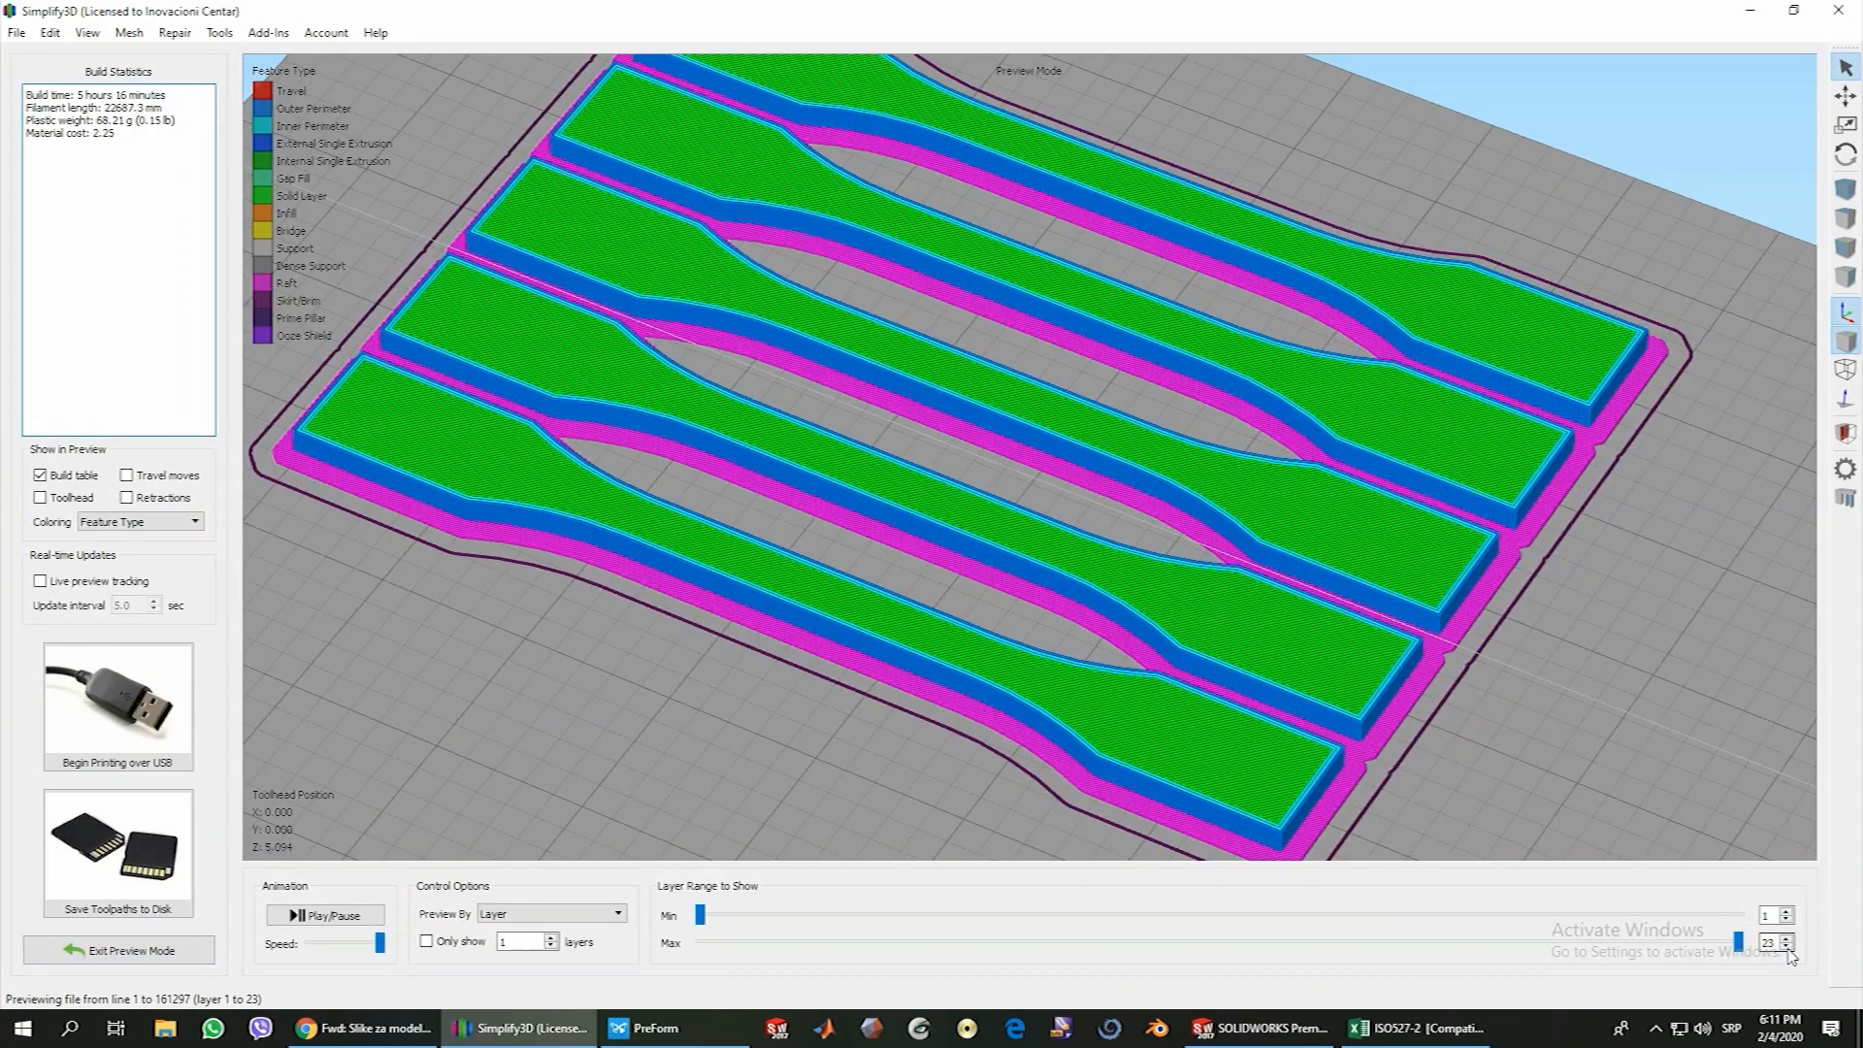
pyautogui.click(1789, 949)
pyautogui.click(1789, 949)
pyautogui.click(1789, 950)
pyautogui.click(1790, 949)
pyautogui.click(1790, 948)
pyautogui.click(1790, 948)
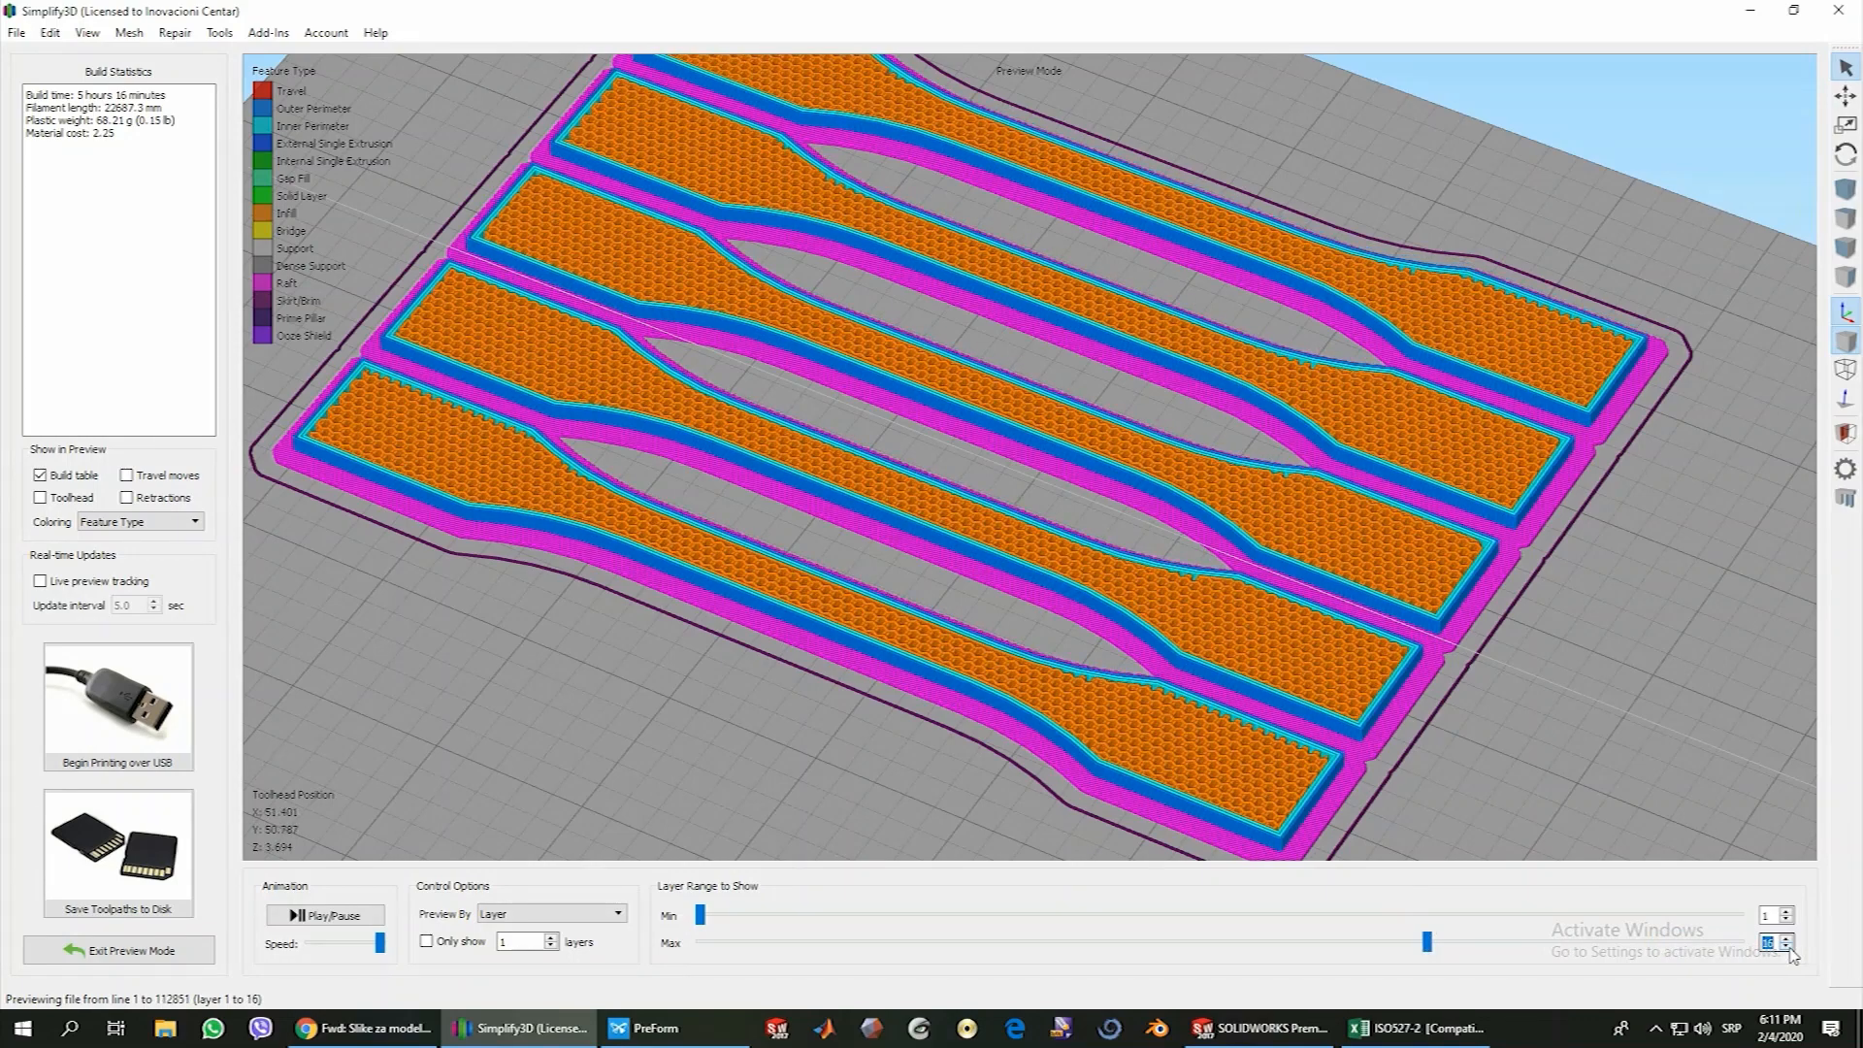
pyautogui.click(1790, 949)
pyautogui.click(1789, 949)
pyautogui.click(1790, 949)
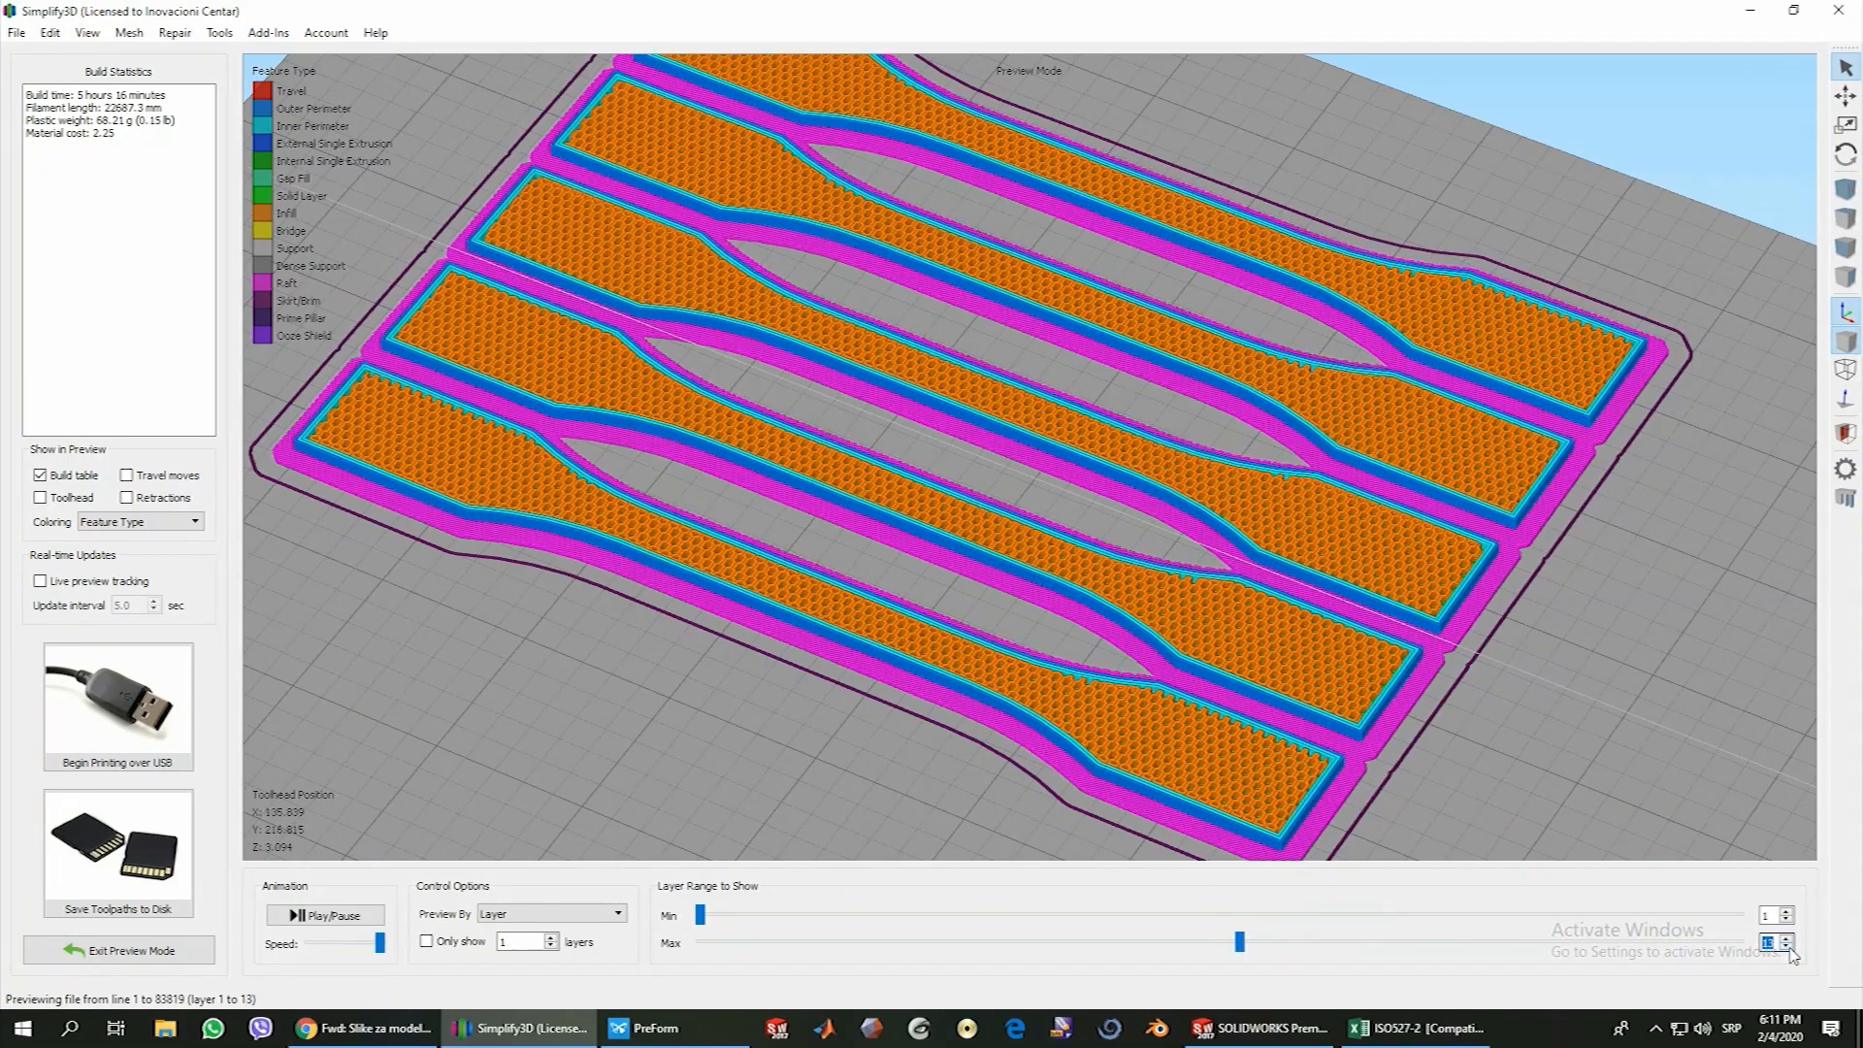
pyautogui.click(1789, 949)
pyautogui.click(1790, 949)
pyautogui.click(1789, 949)
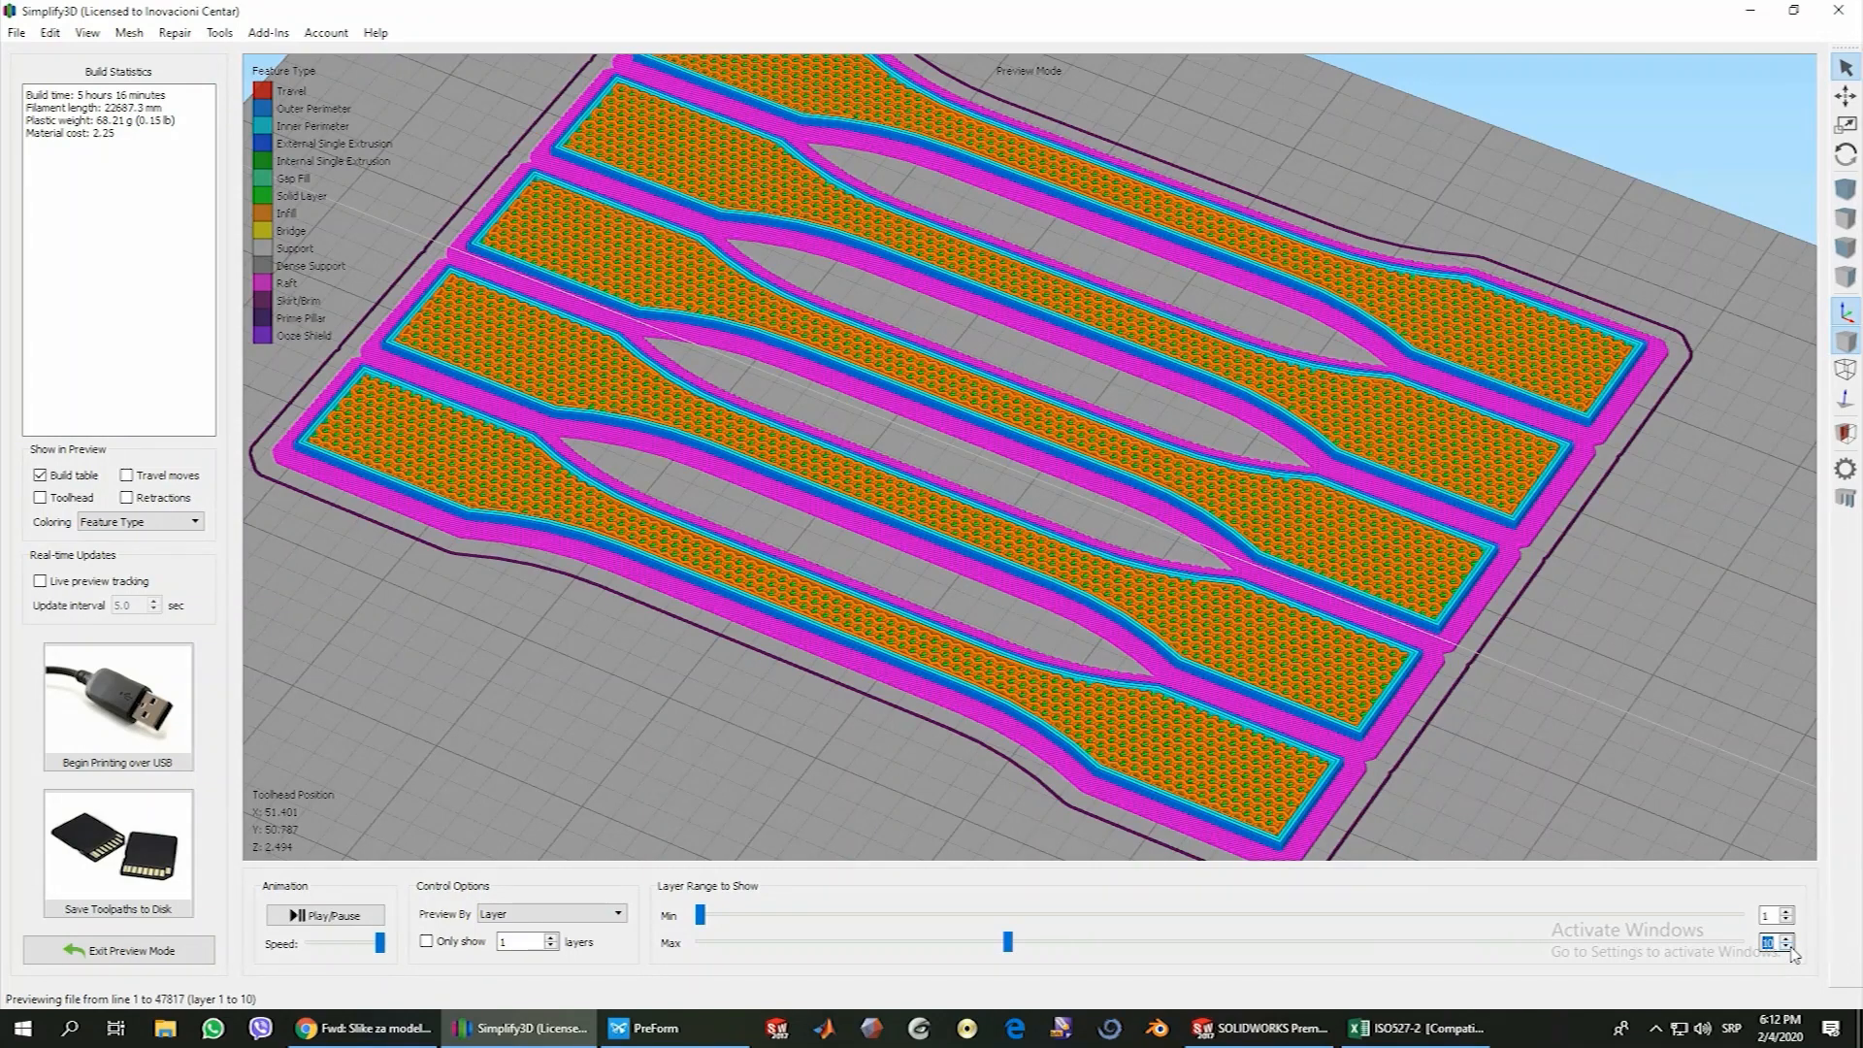
# Lower the previewed layer range from the infill to layer 1 to examine the bottom solid layers and raft base
pyautogui.click(1789, 950)
pyautogui.click(1789, 949)
pyautogui.click(1790, 950)
pyautogui.click(1789, 949)
pyautogui.click(1789, 949)
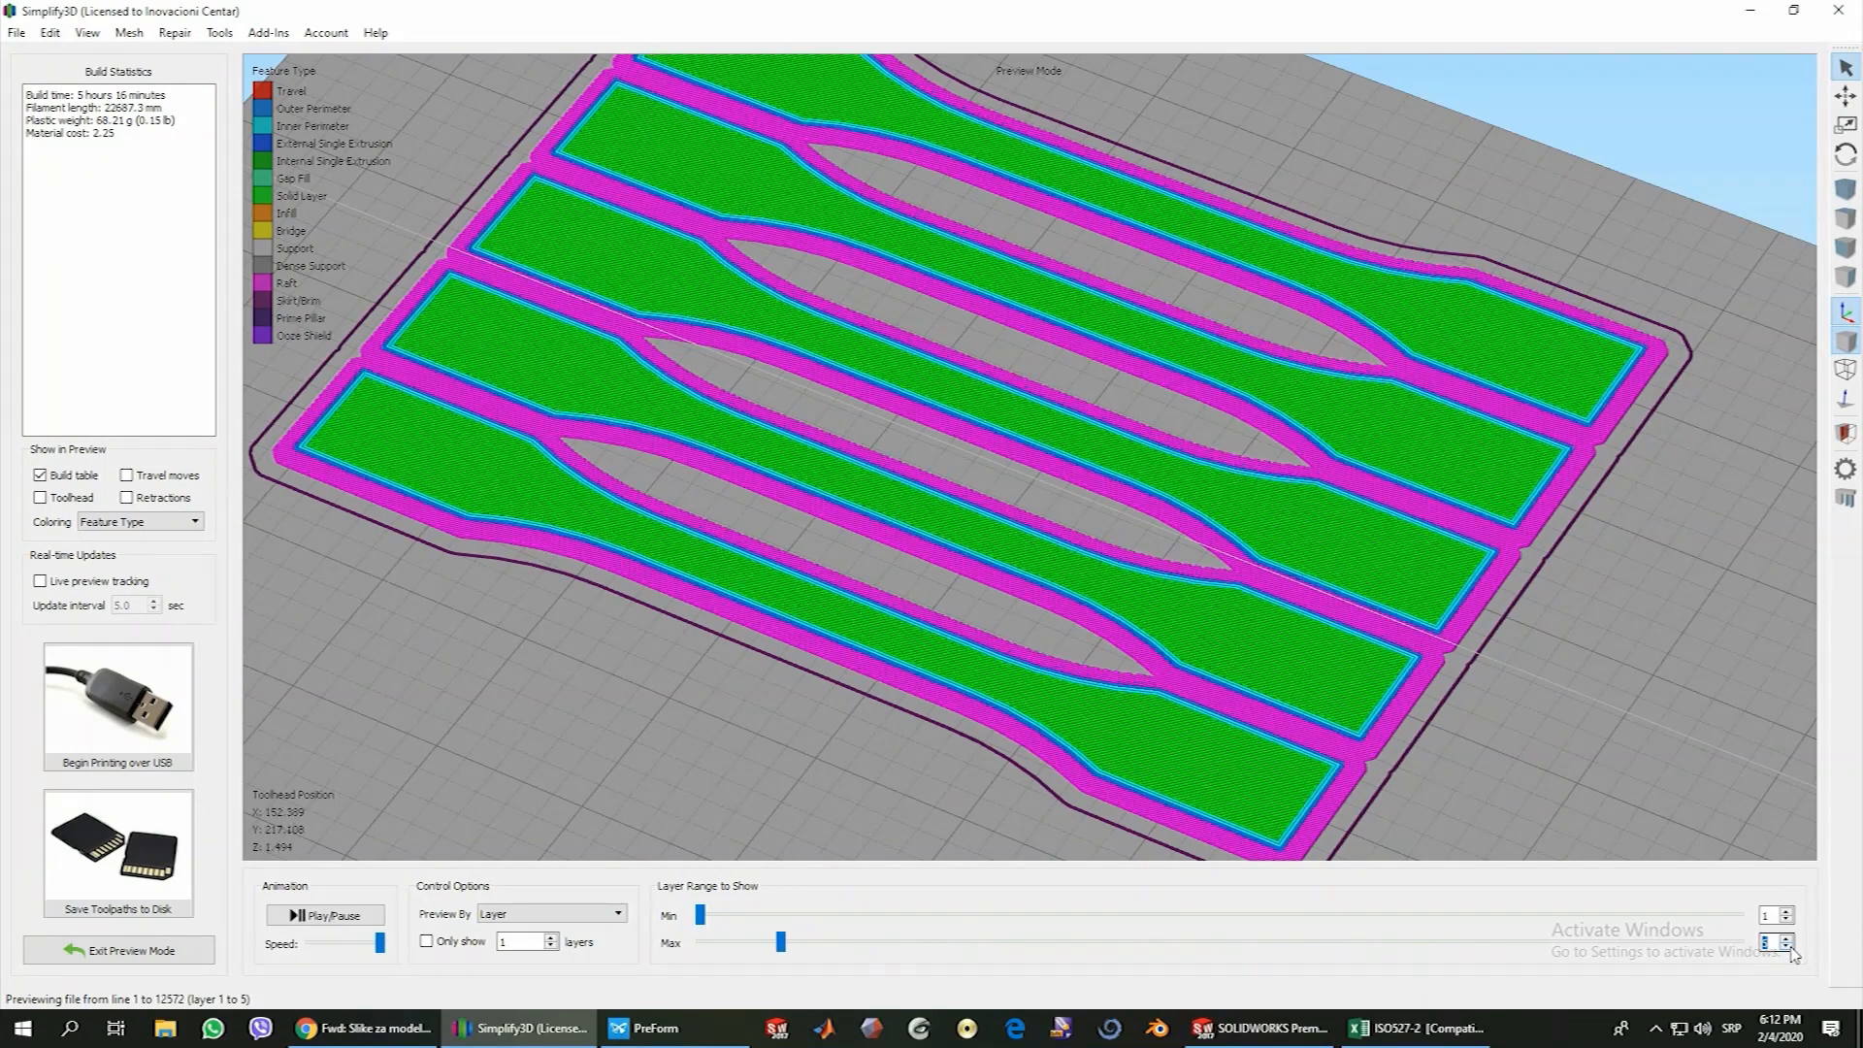
pyautogui.click(1790, 949)
pyautogui.click(1789, 949)
pyautogui.click(1789, 949)
pyautogui.click(1789, 949)
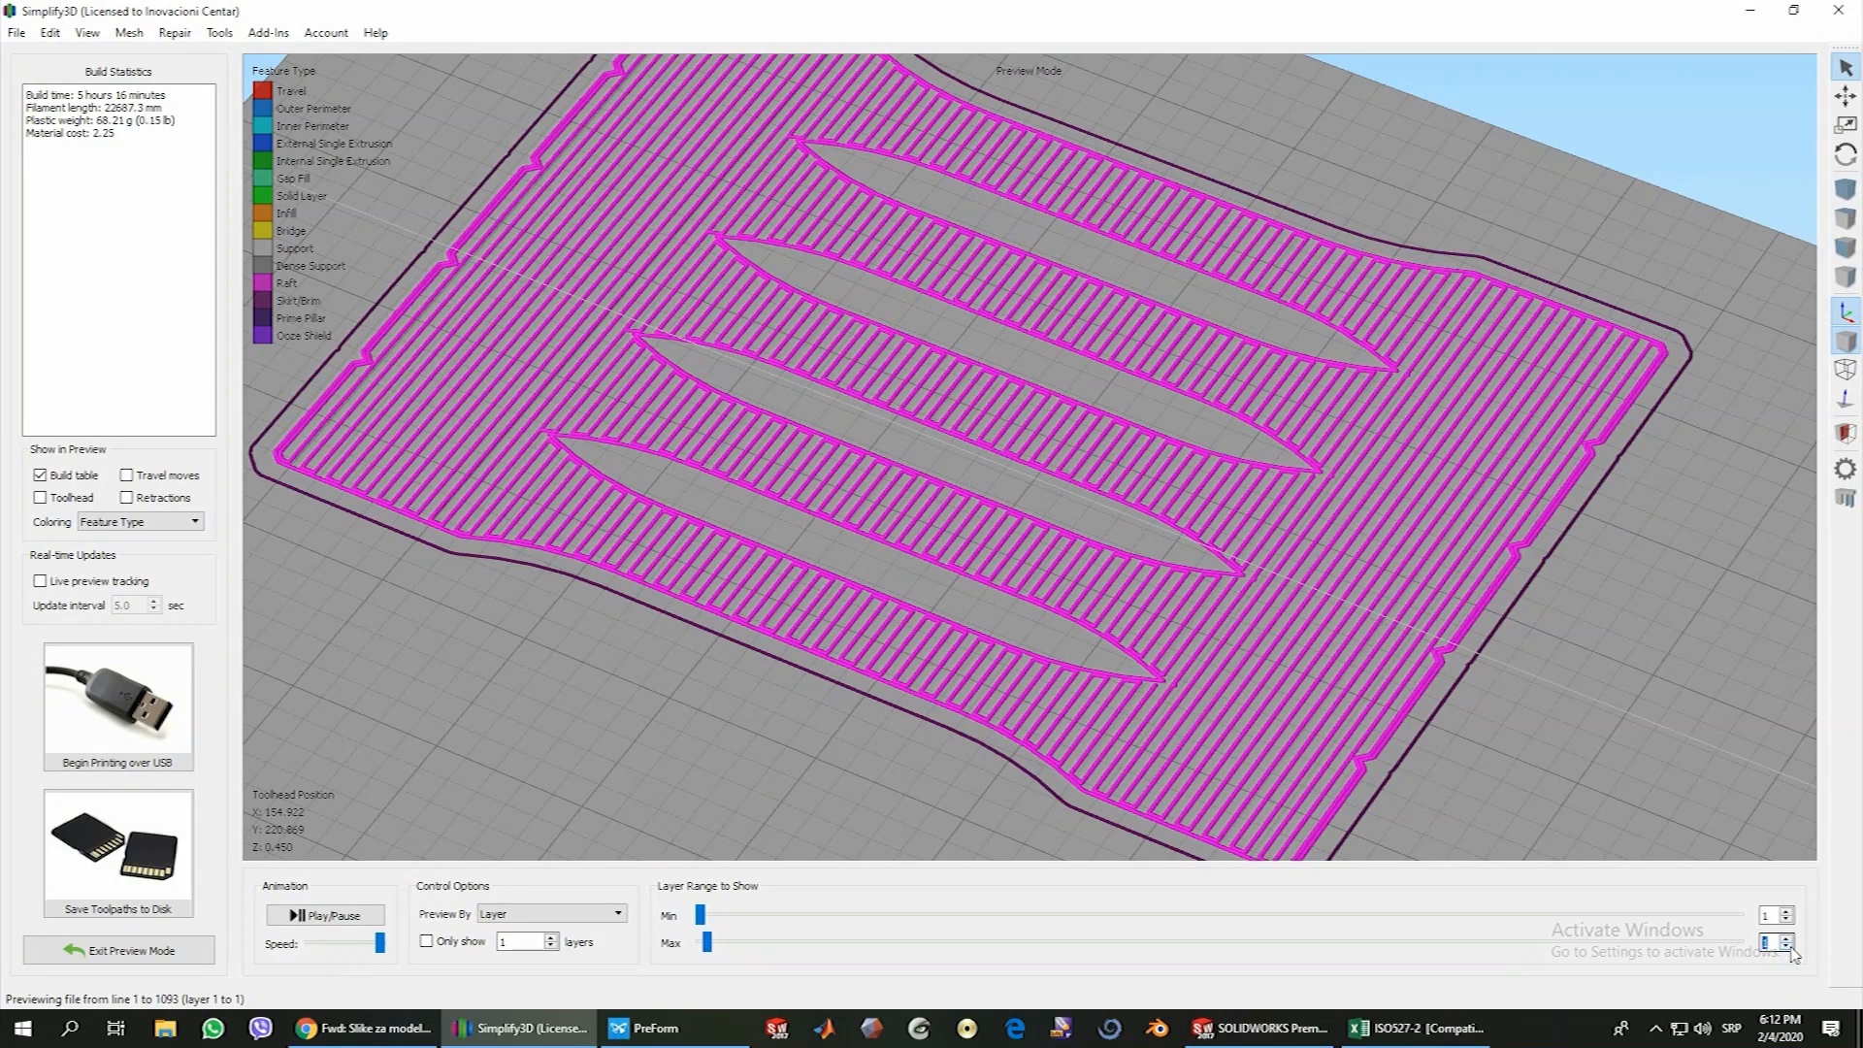
# Raise the previewed layer range from the raft base to layer 6 to examine the raft top and first specimen layers
pyautogui.click(1789, 937)
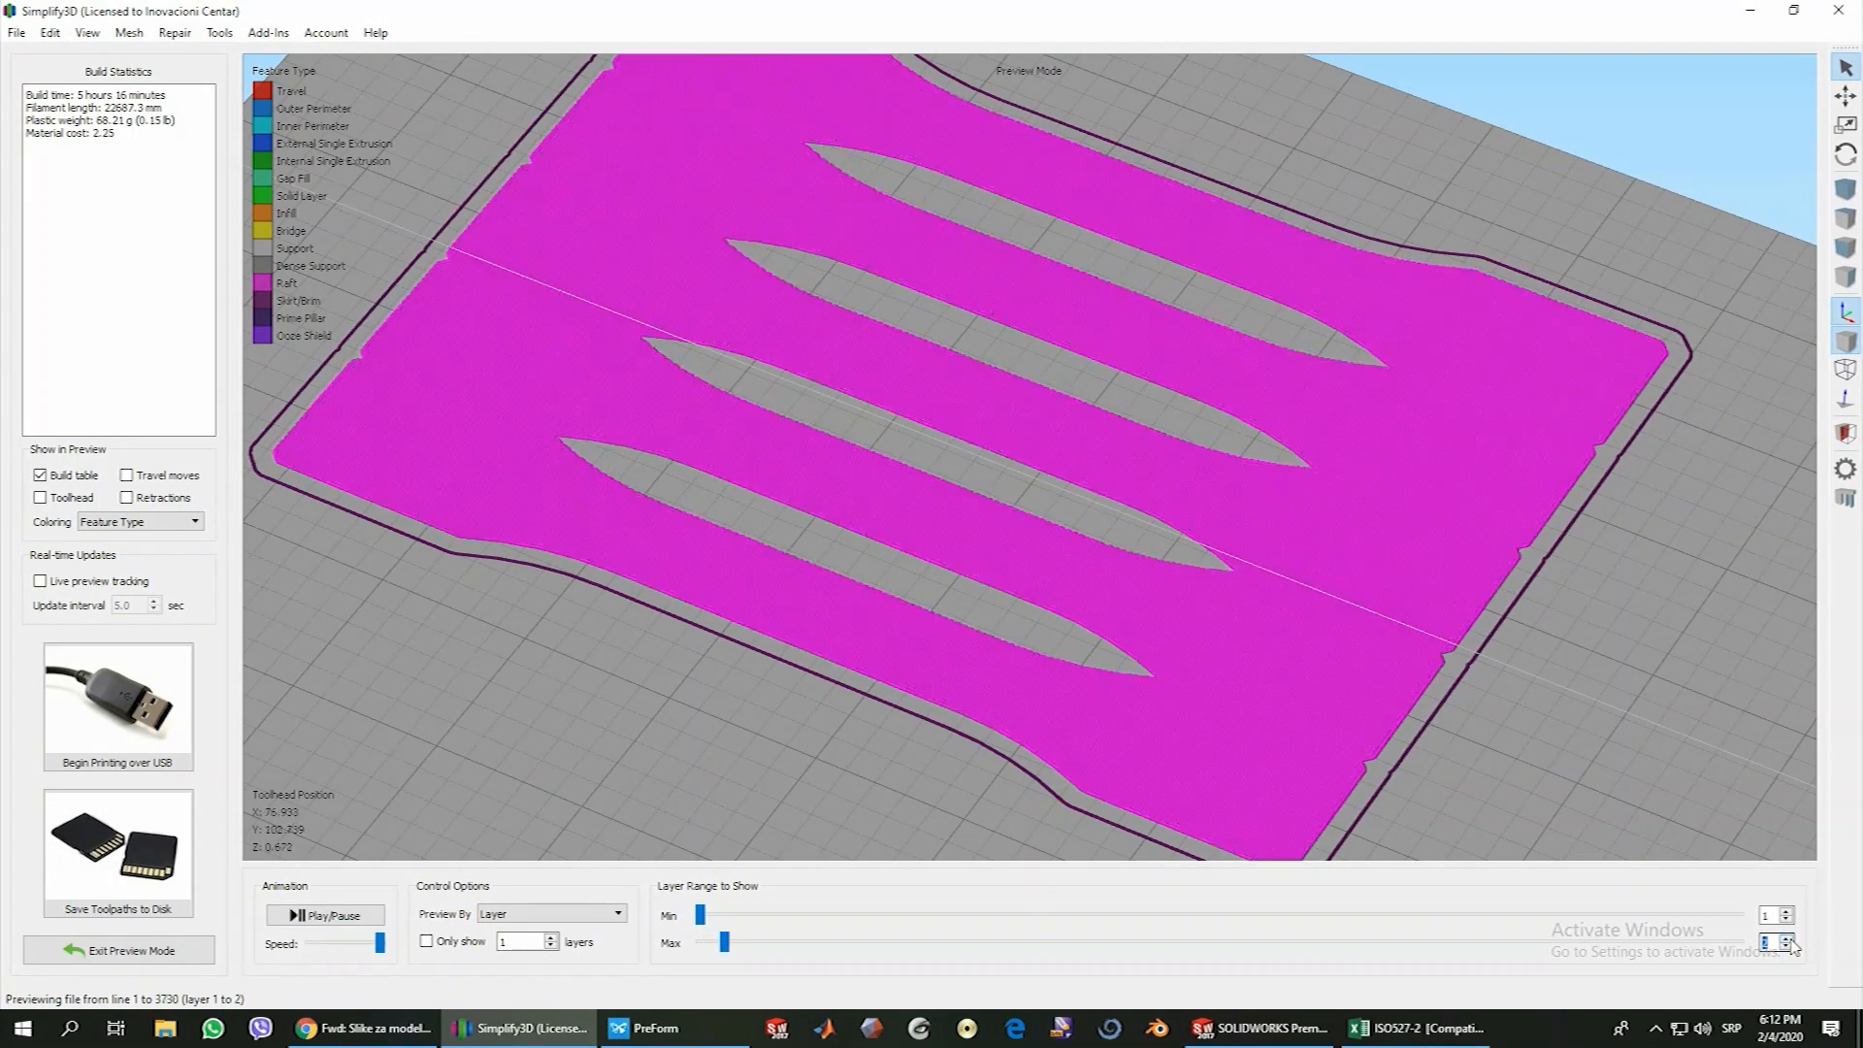
pyautogui.click(1790, 939)
pyautogui.click(1787, 939)
pyautogui.click(1786, 938)
pyautogui.click(1787, 939)
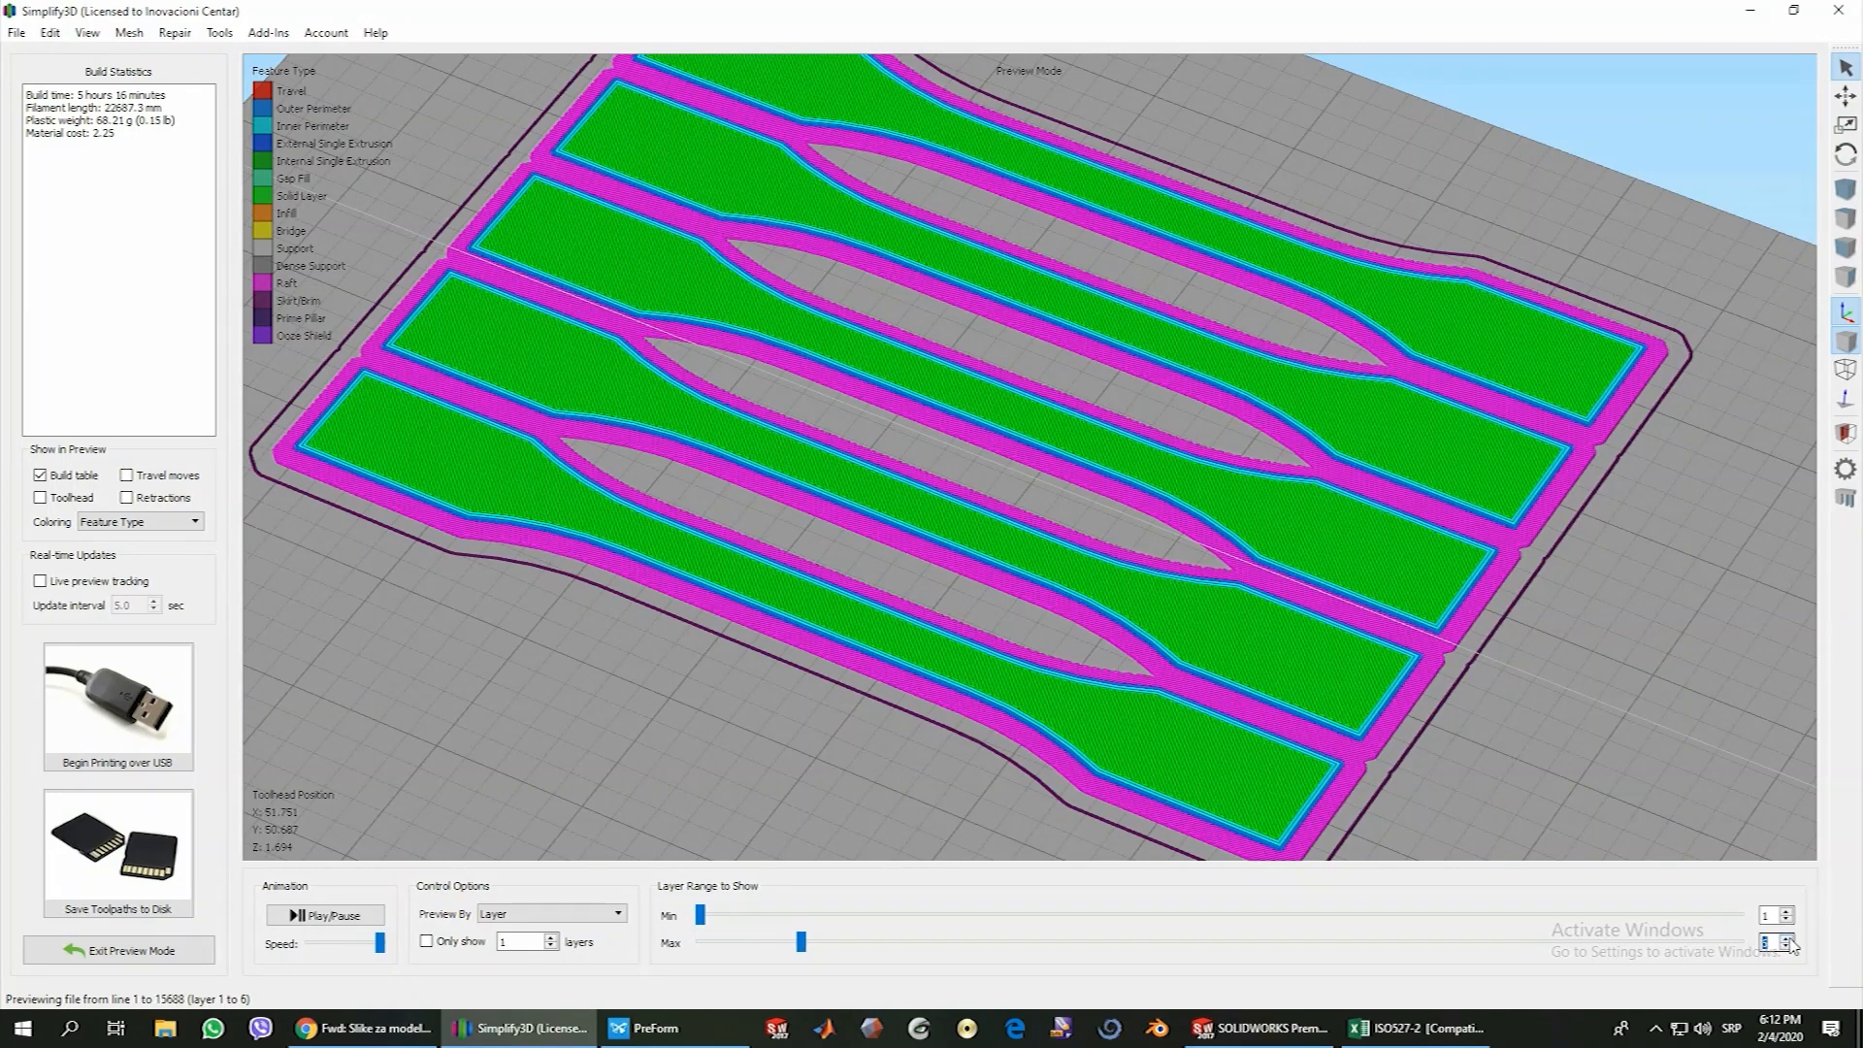
pyautogui.click(1787, 938)
# Leave the preview, review the raft separation distance in the process settings and open the support settings
pyautogui.click(136, 950)
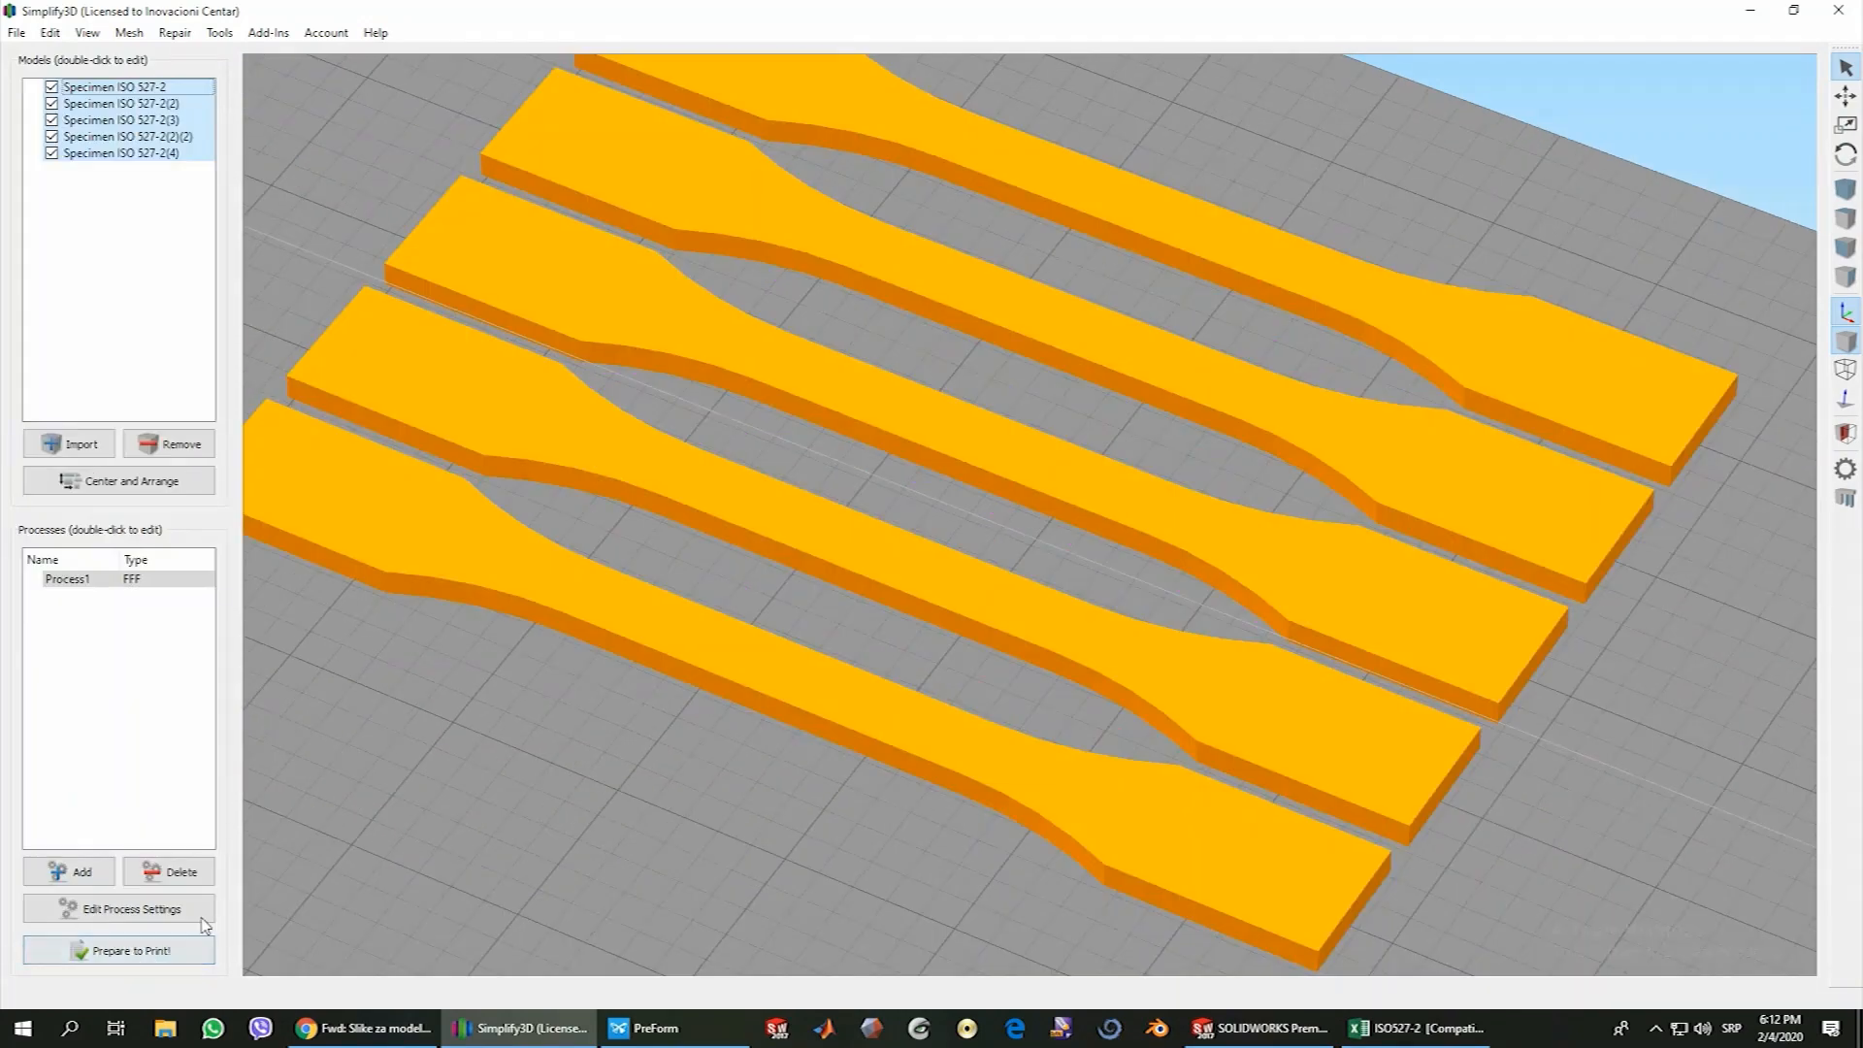
pyautogui.click(151, 912)
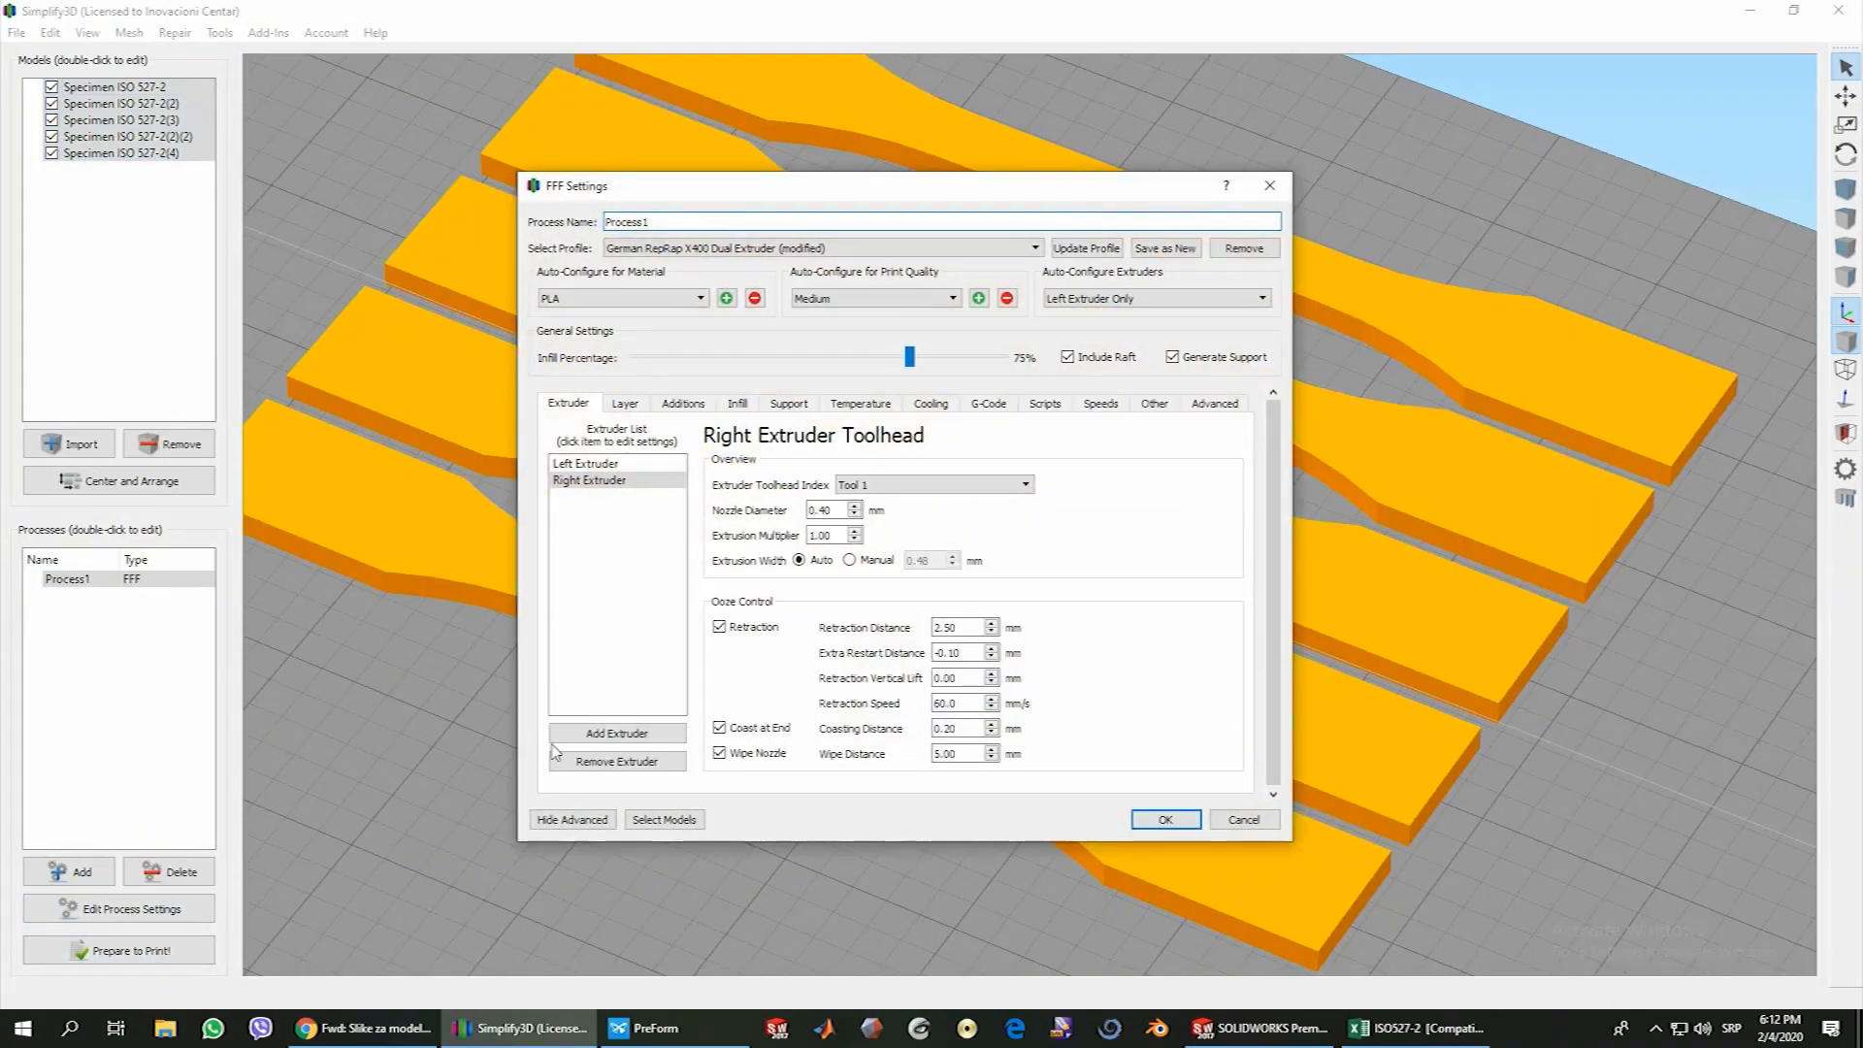
pyautogui.click(691, 408)
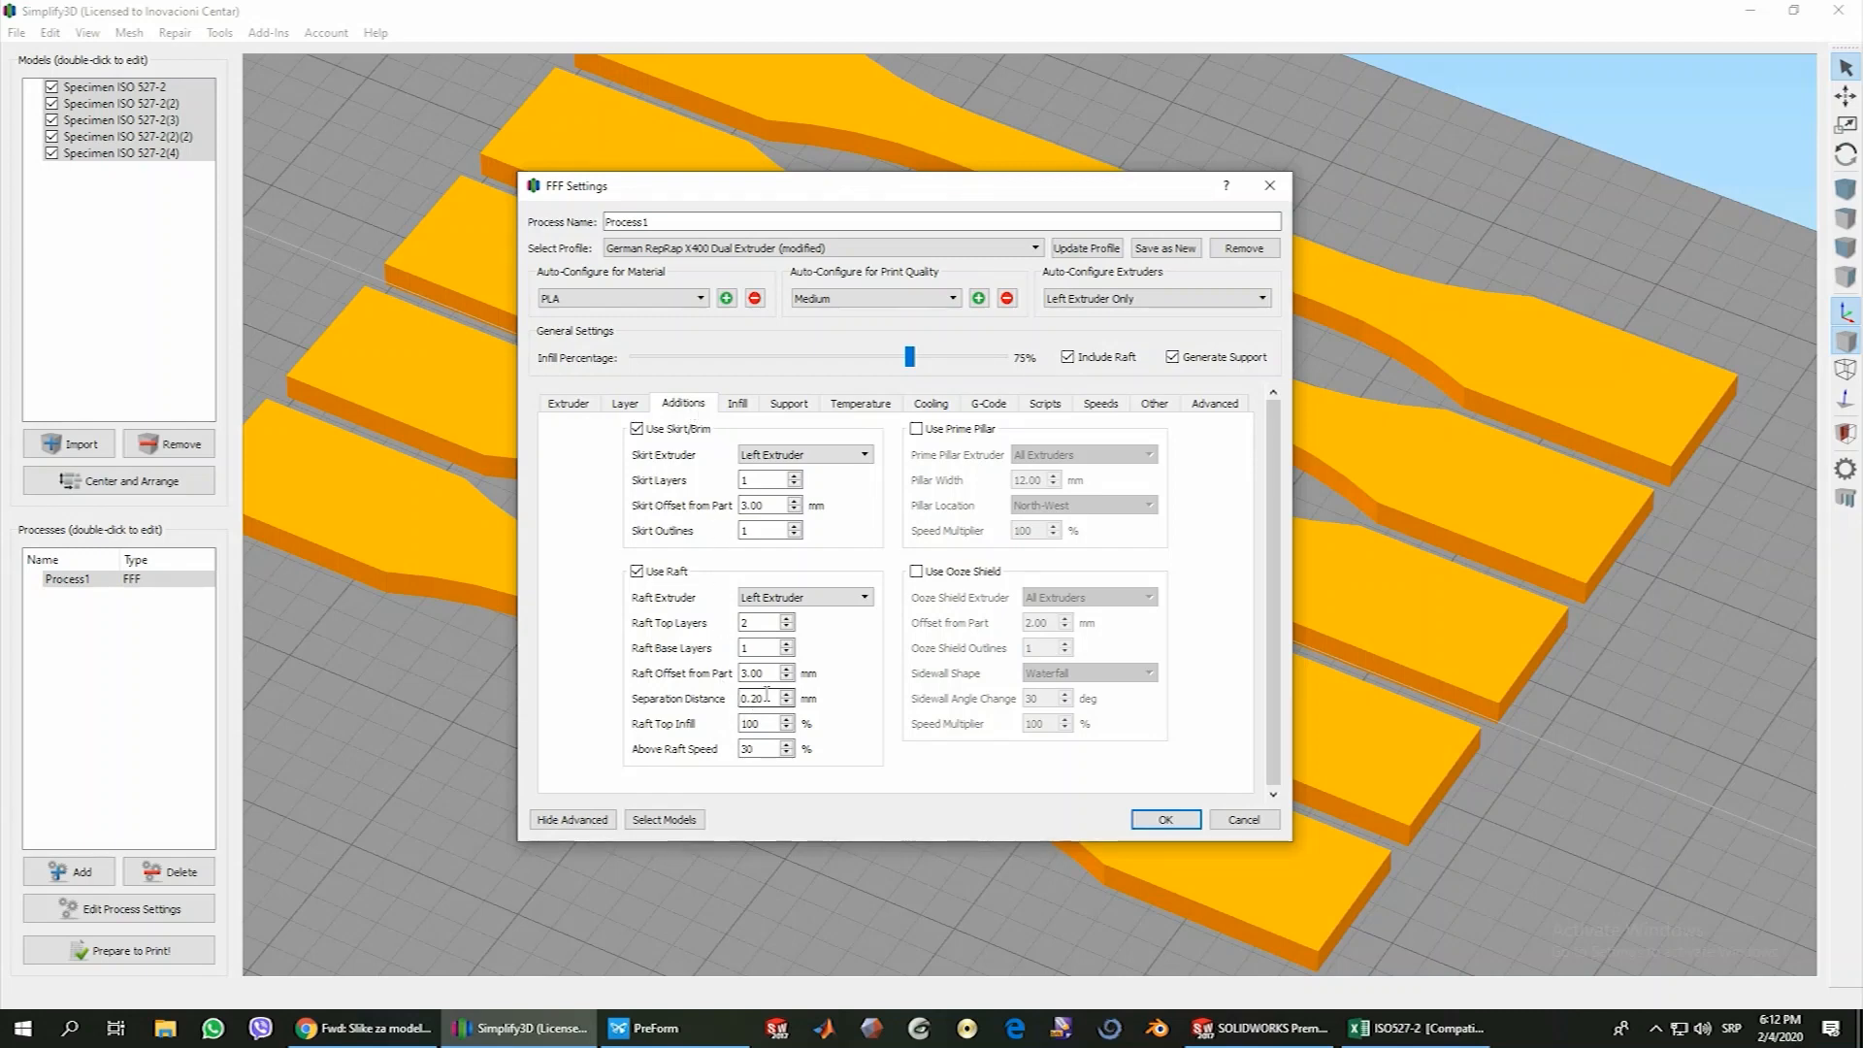
pyautogui.moveTo(768, 699); pyautogui.dragTo(738, 698)
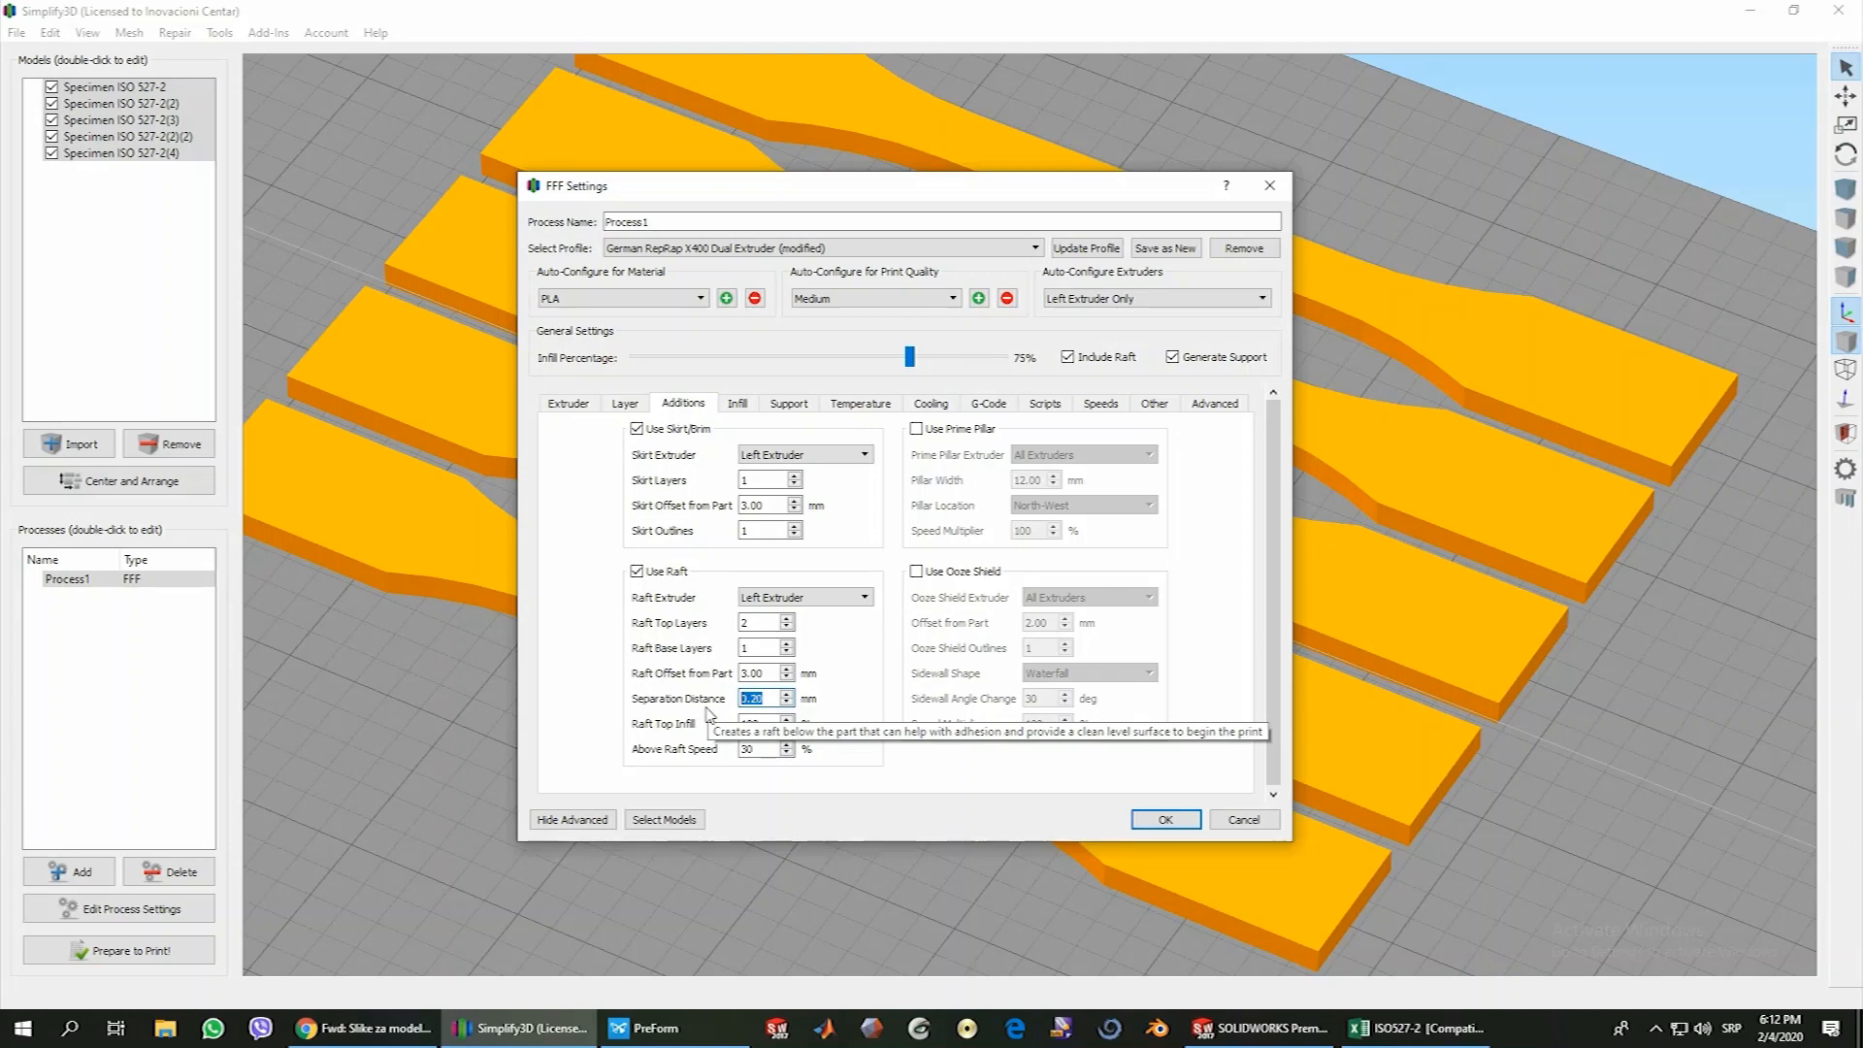
pyautogui.click(757, 697)
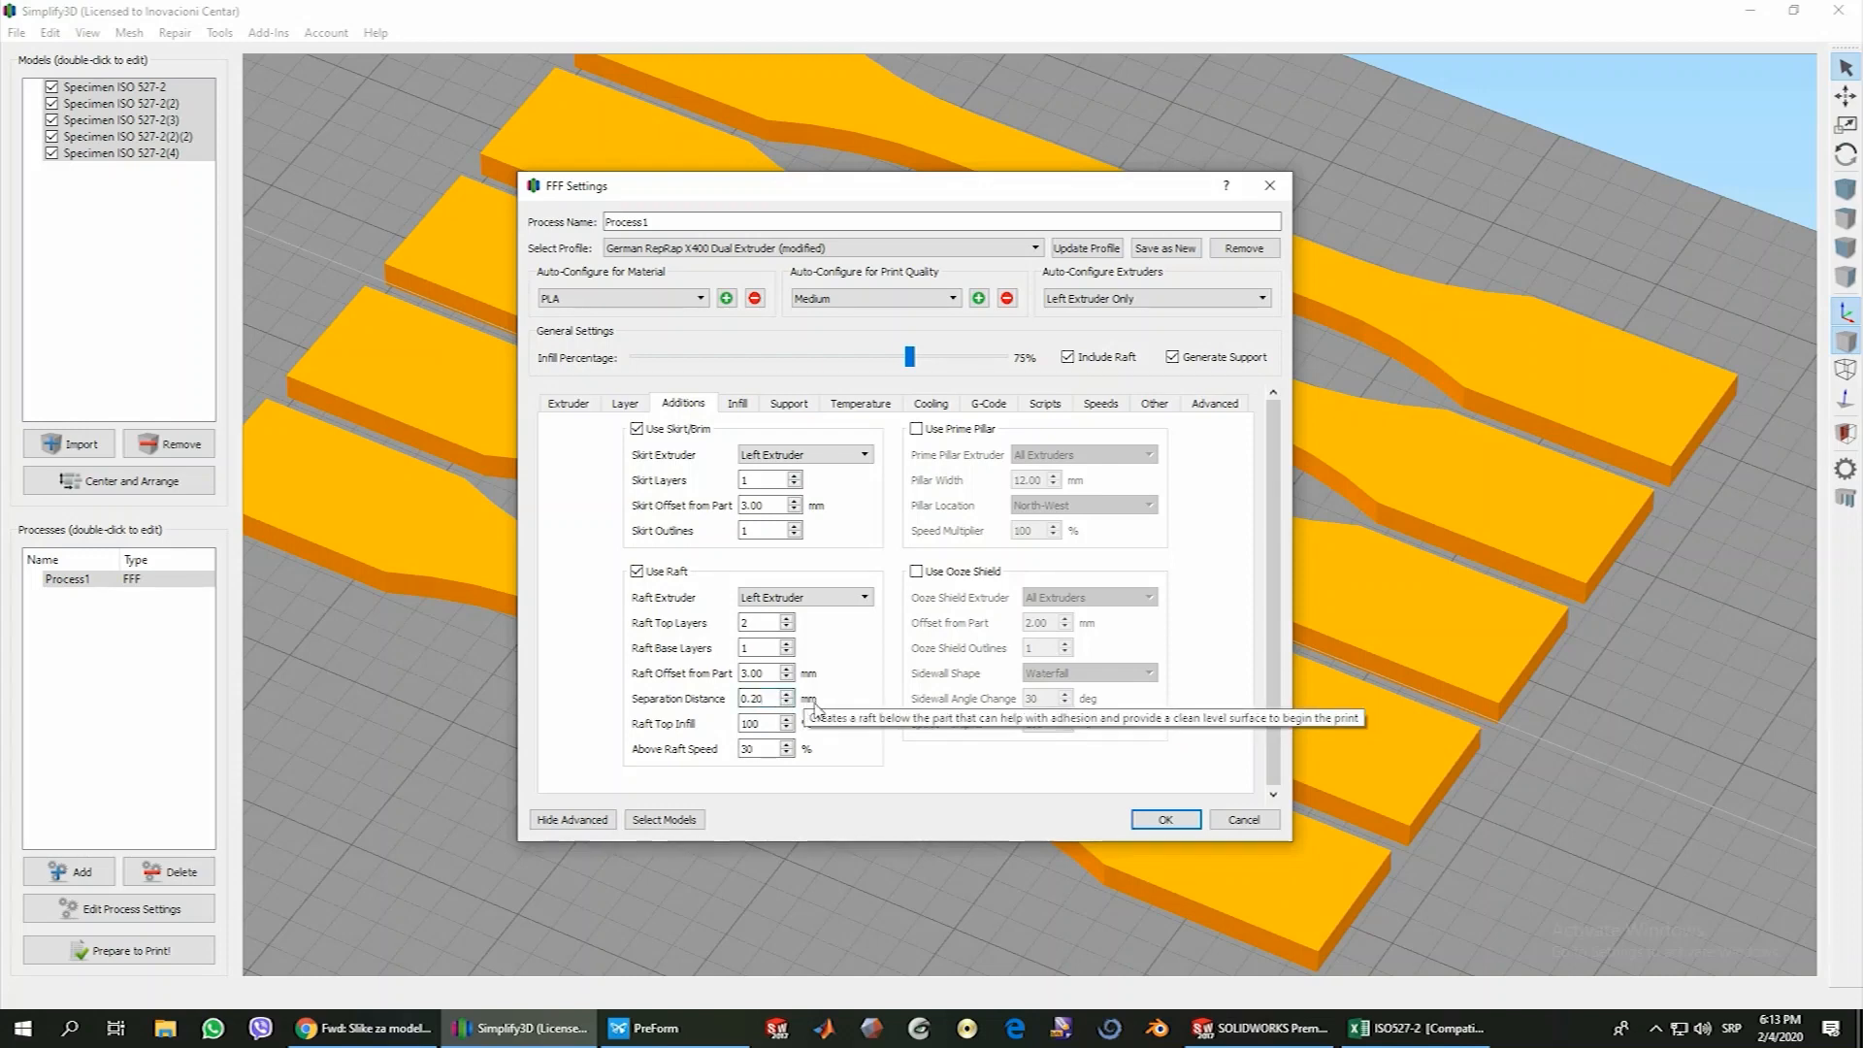
pyautogui.click(789, 403)
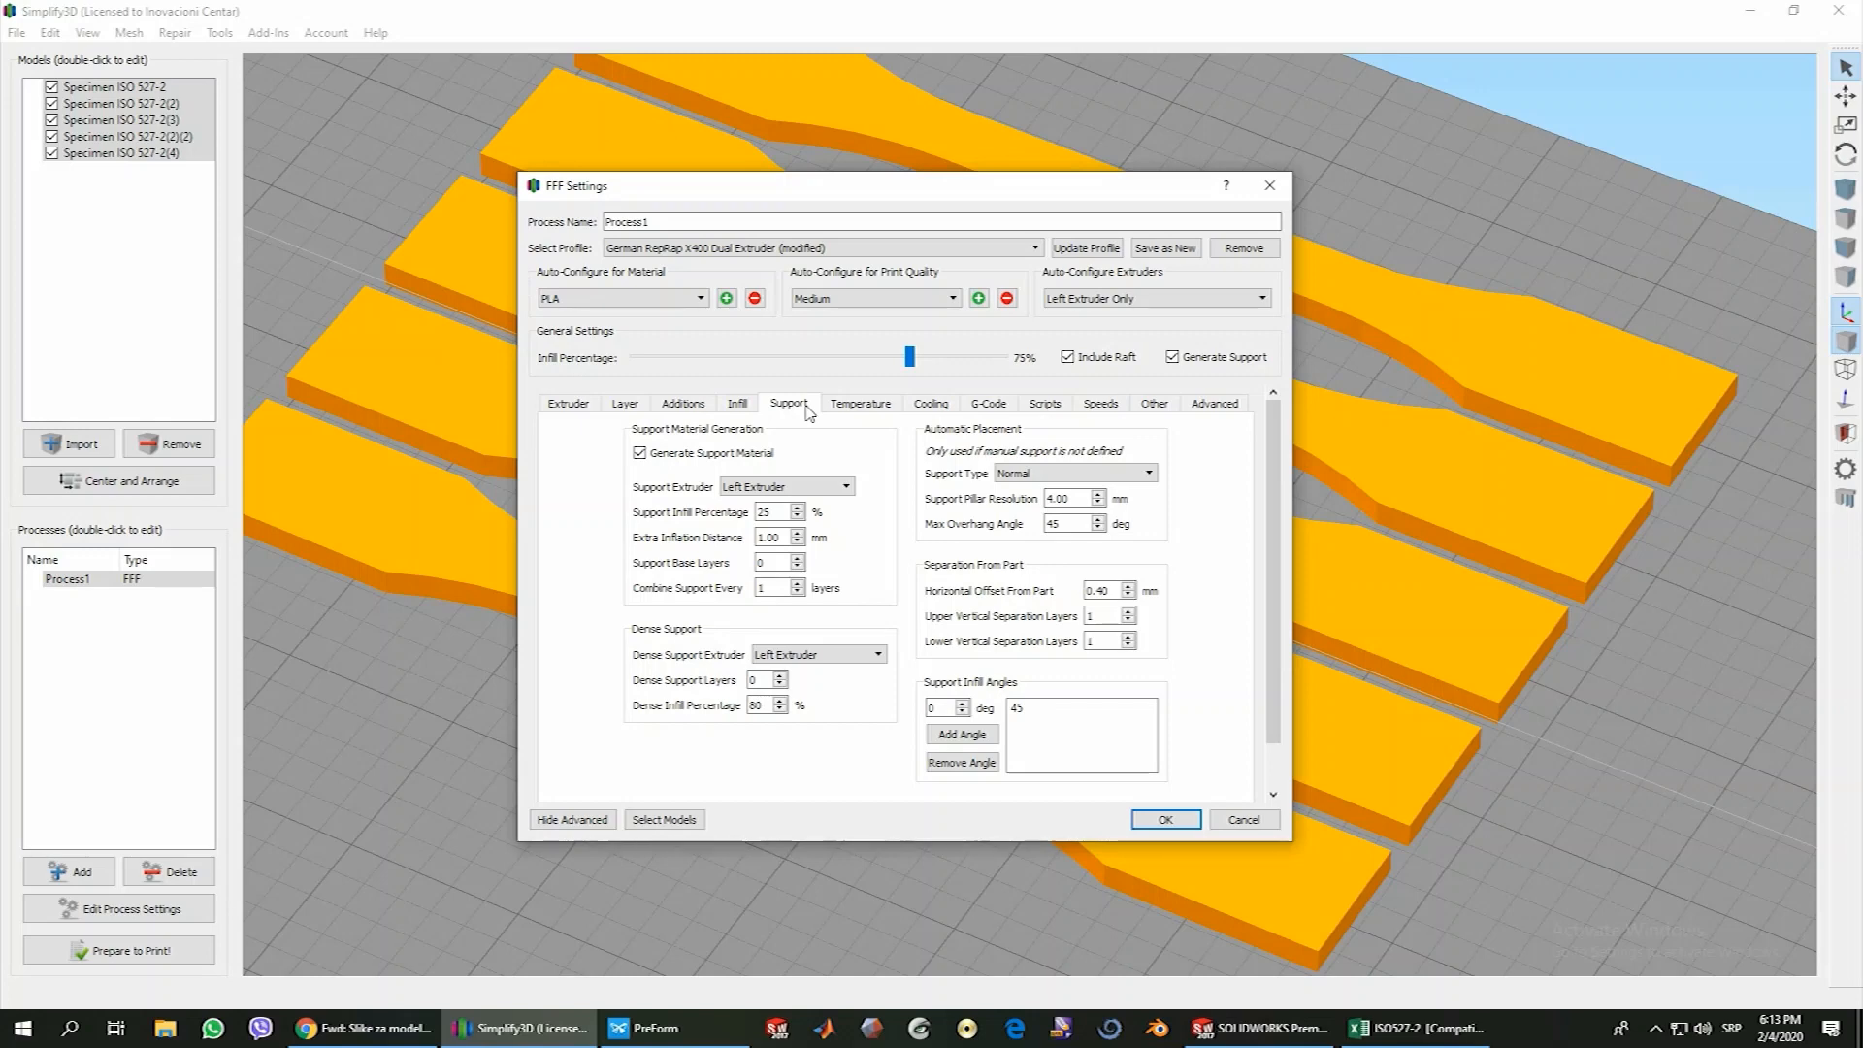
# Close the process settings unchanged and import the three "promo nosac za hemijske i vizit karte ICMF" models from the Desktop
pyautogui.click(1241, 820)
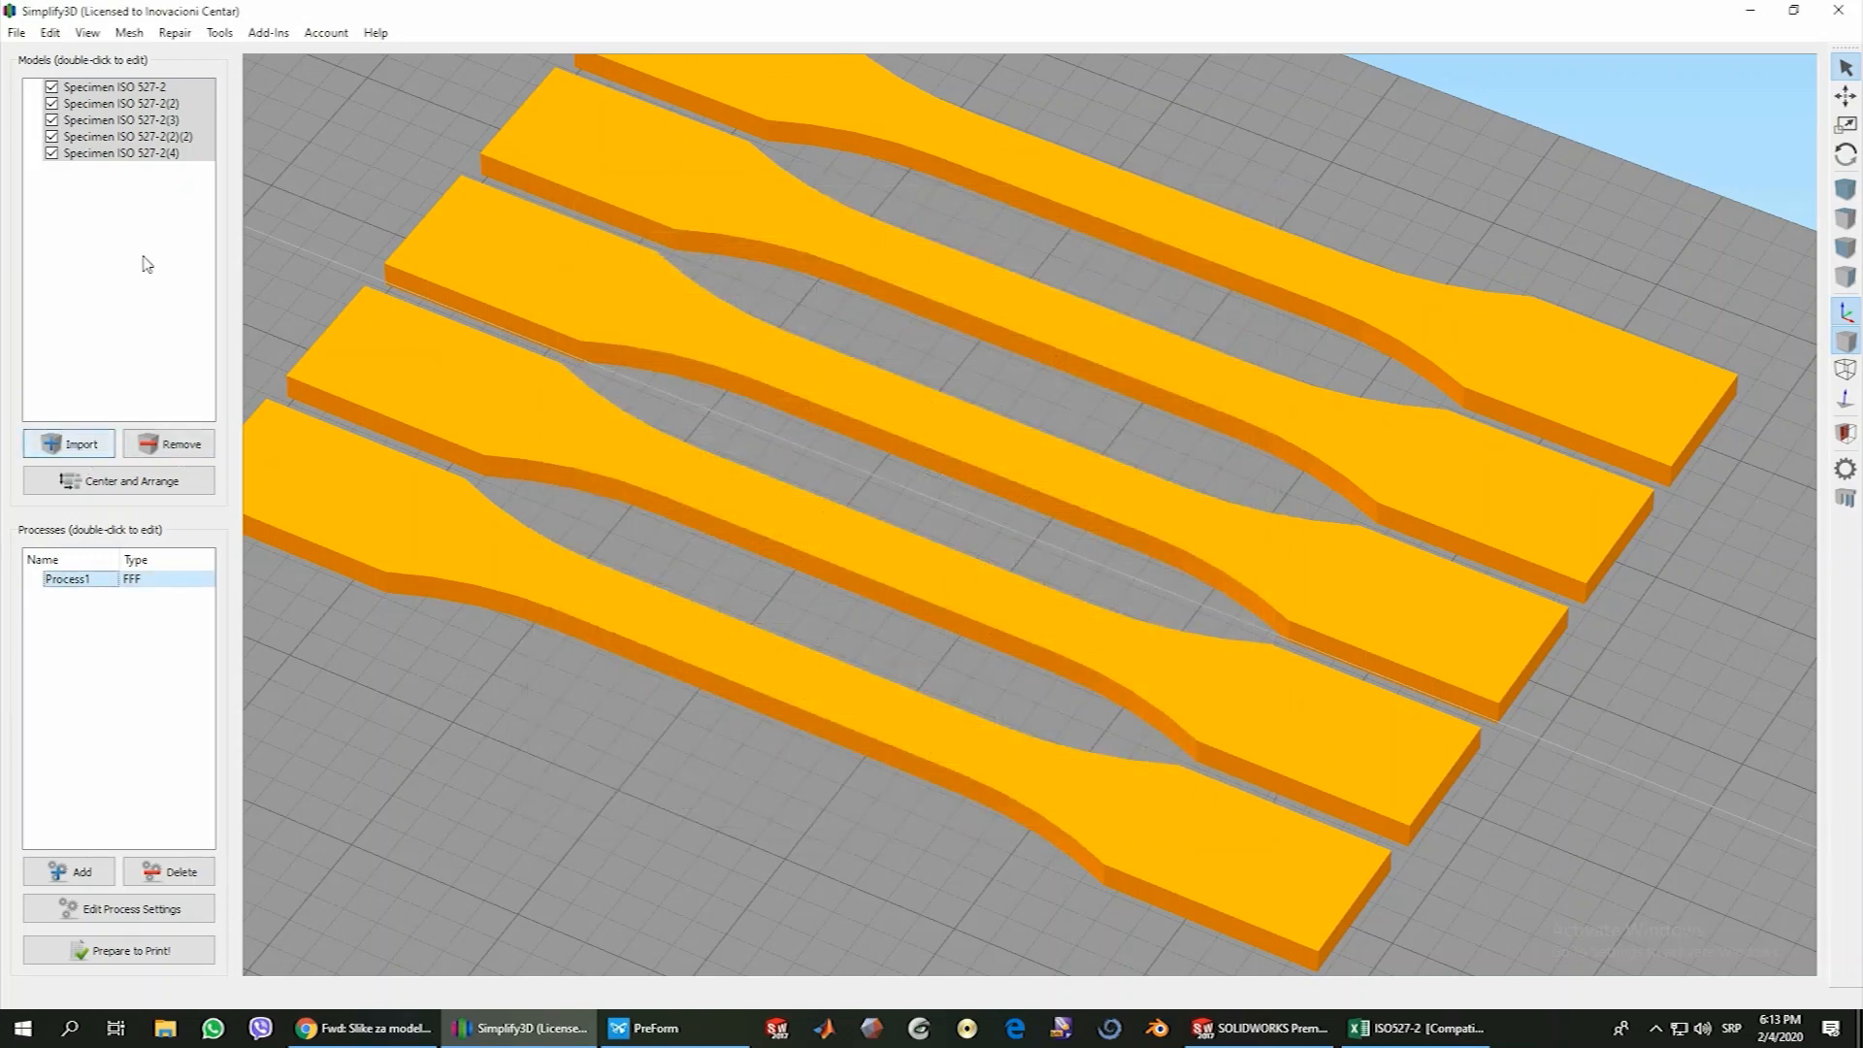
pyautogui.click(145, 260)
pyautogui.click(81, 445)
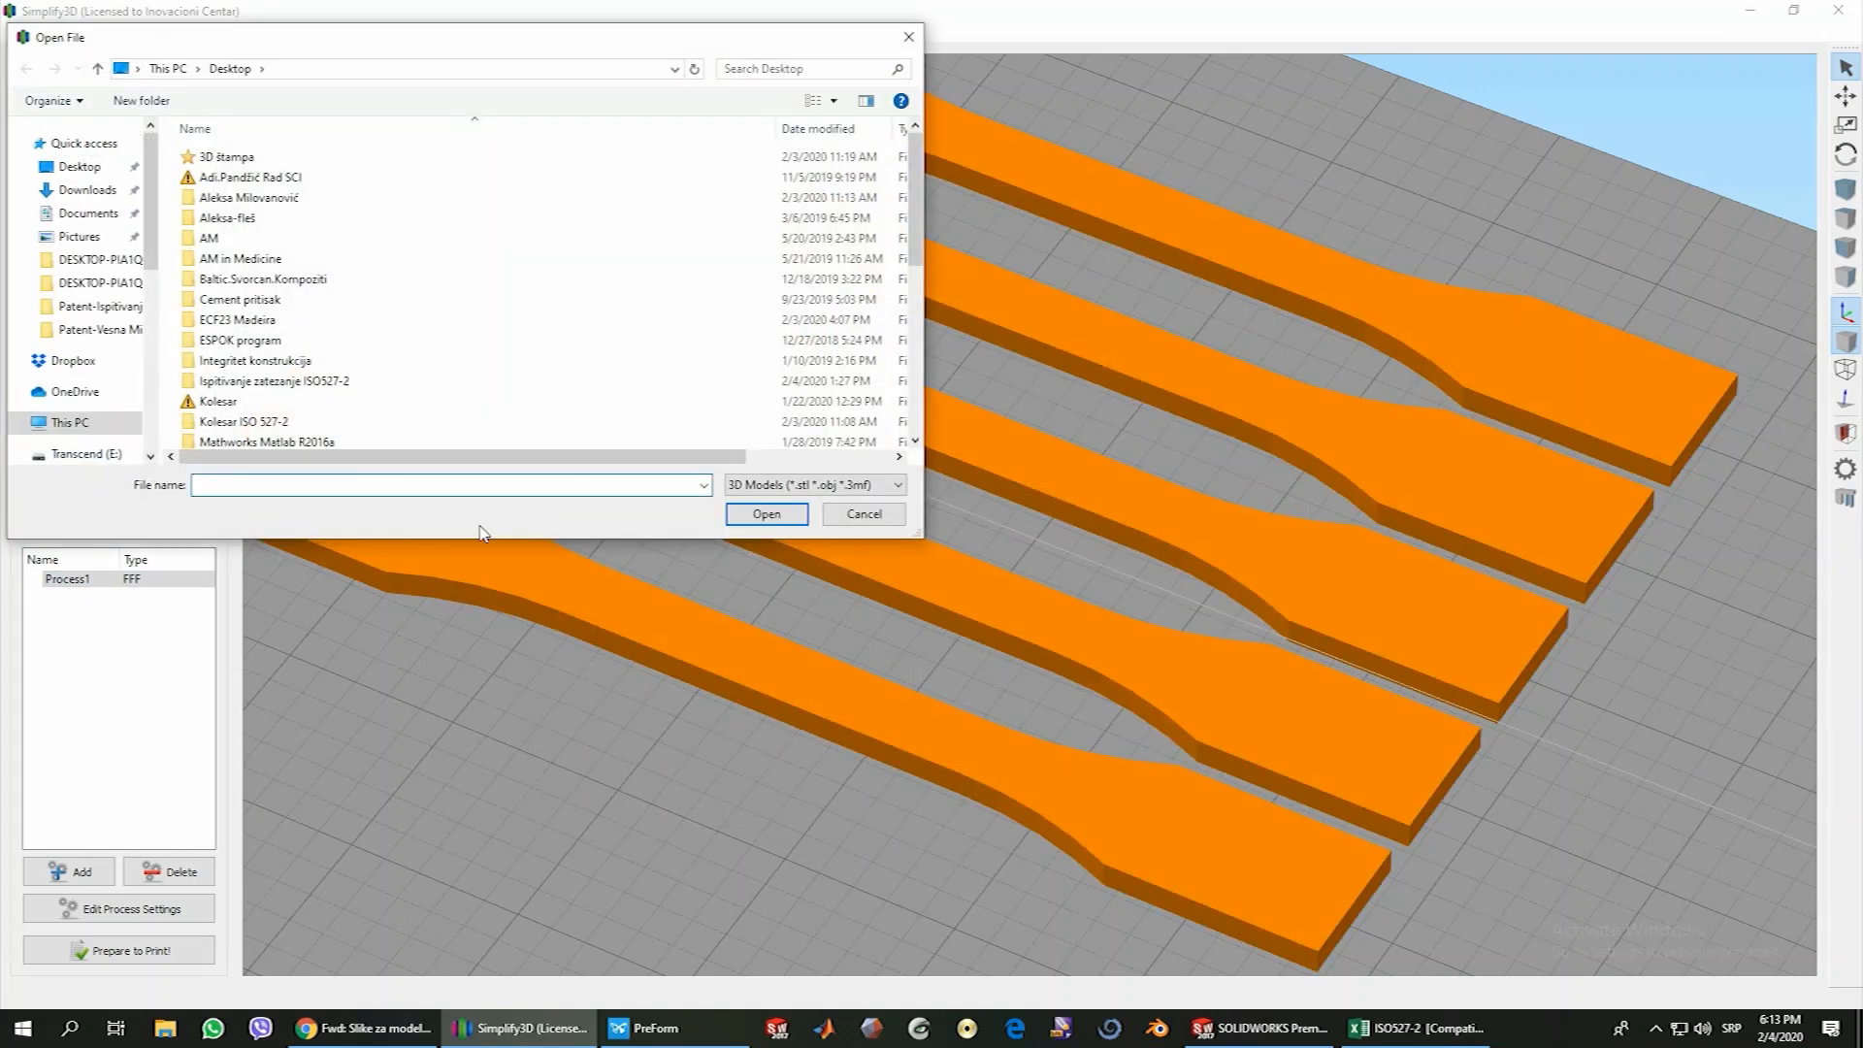
pyautogui.click(80, 168)
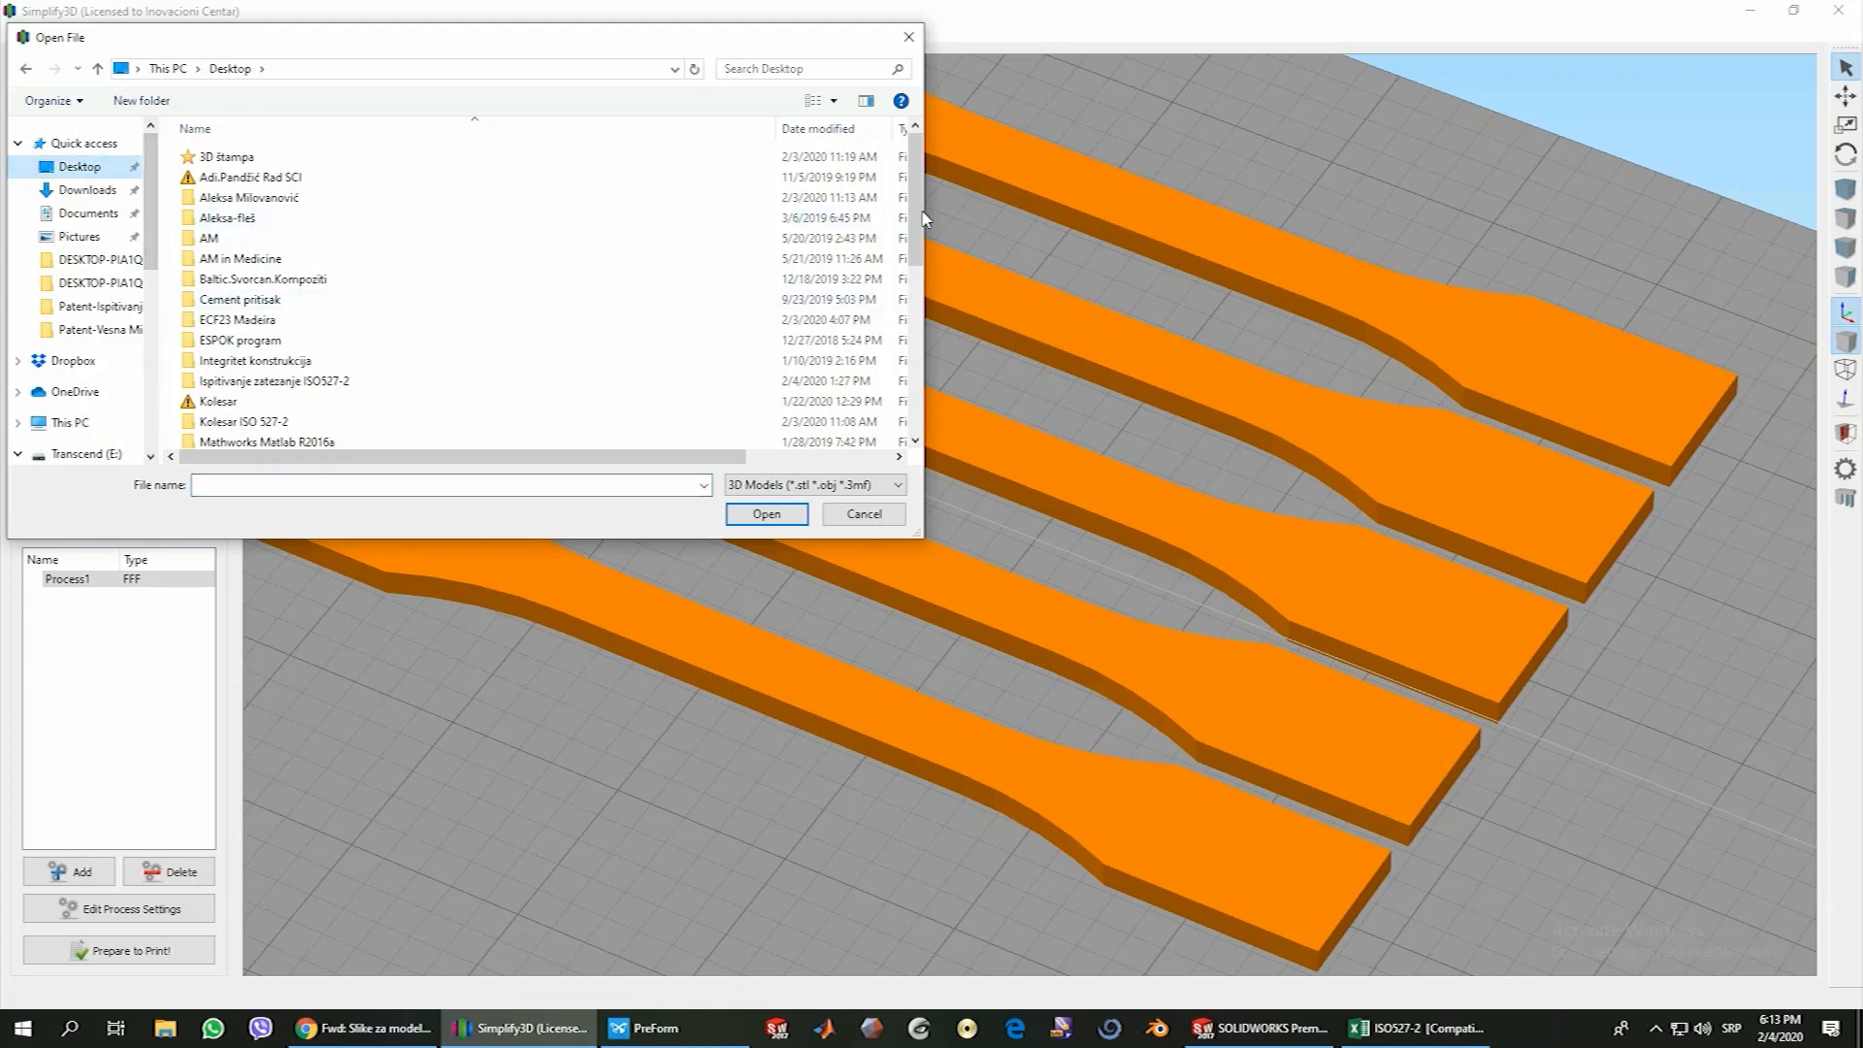
pyautogui.moveTo(916, 254); pyautogui.dragTo(917, 418)
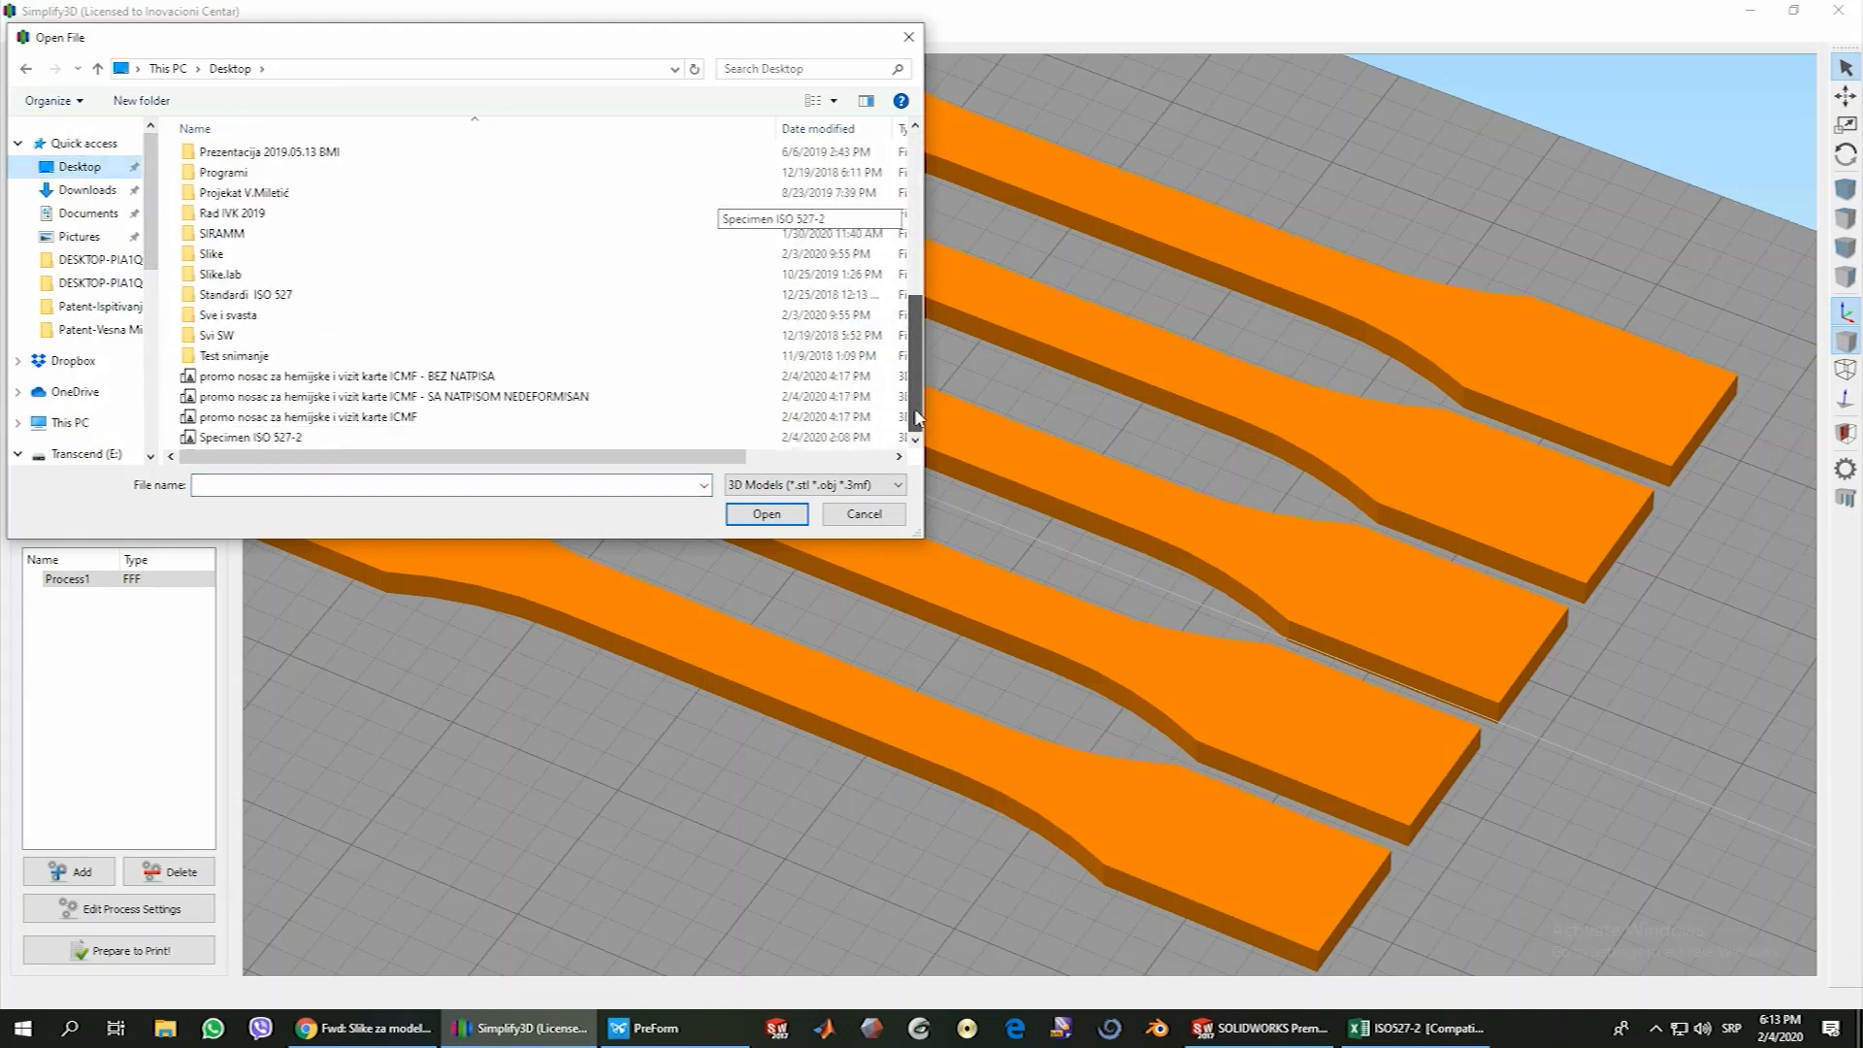
pyautogui.click(357, 378)
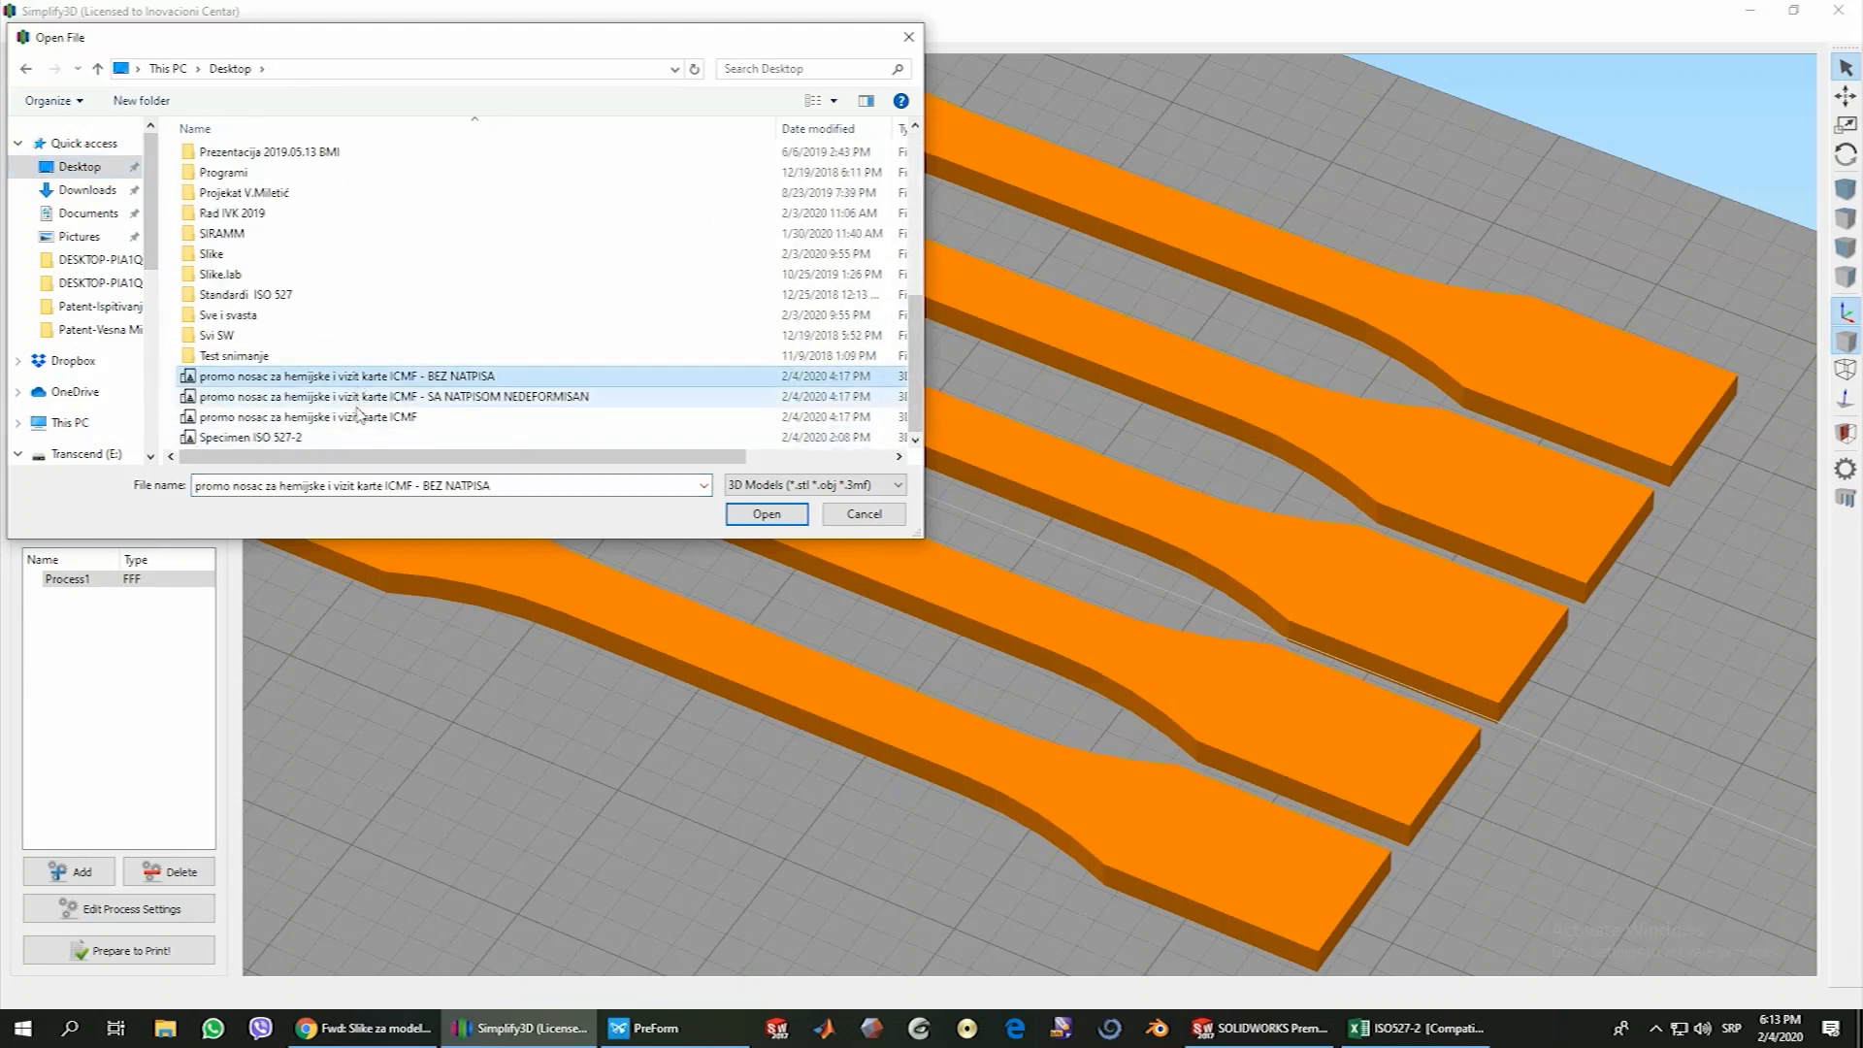
pyautogui.keyDown('shift'); pyautogui.click(406, 418); pyautogui.keyUp('shift')
pyautogui.click(767, 514)
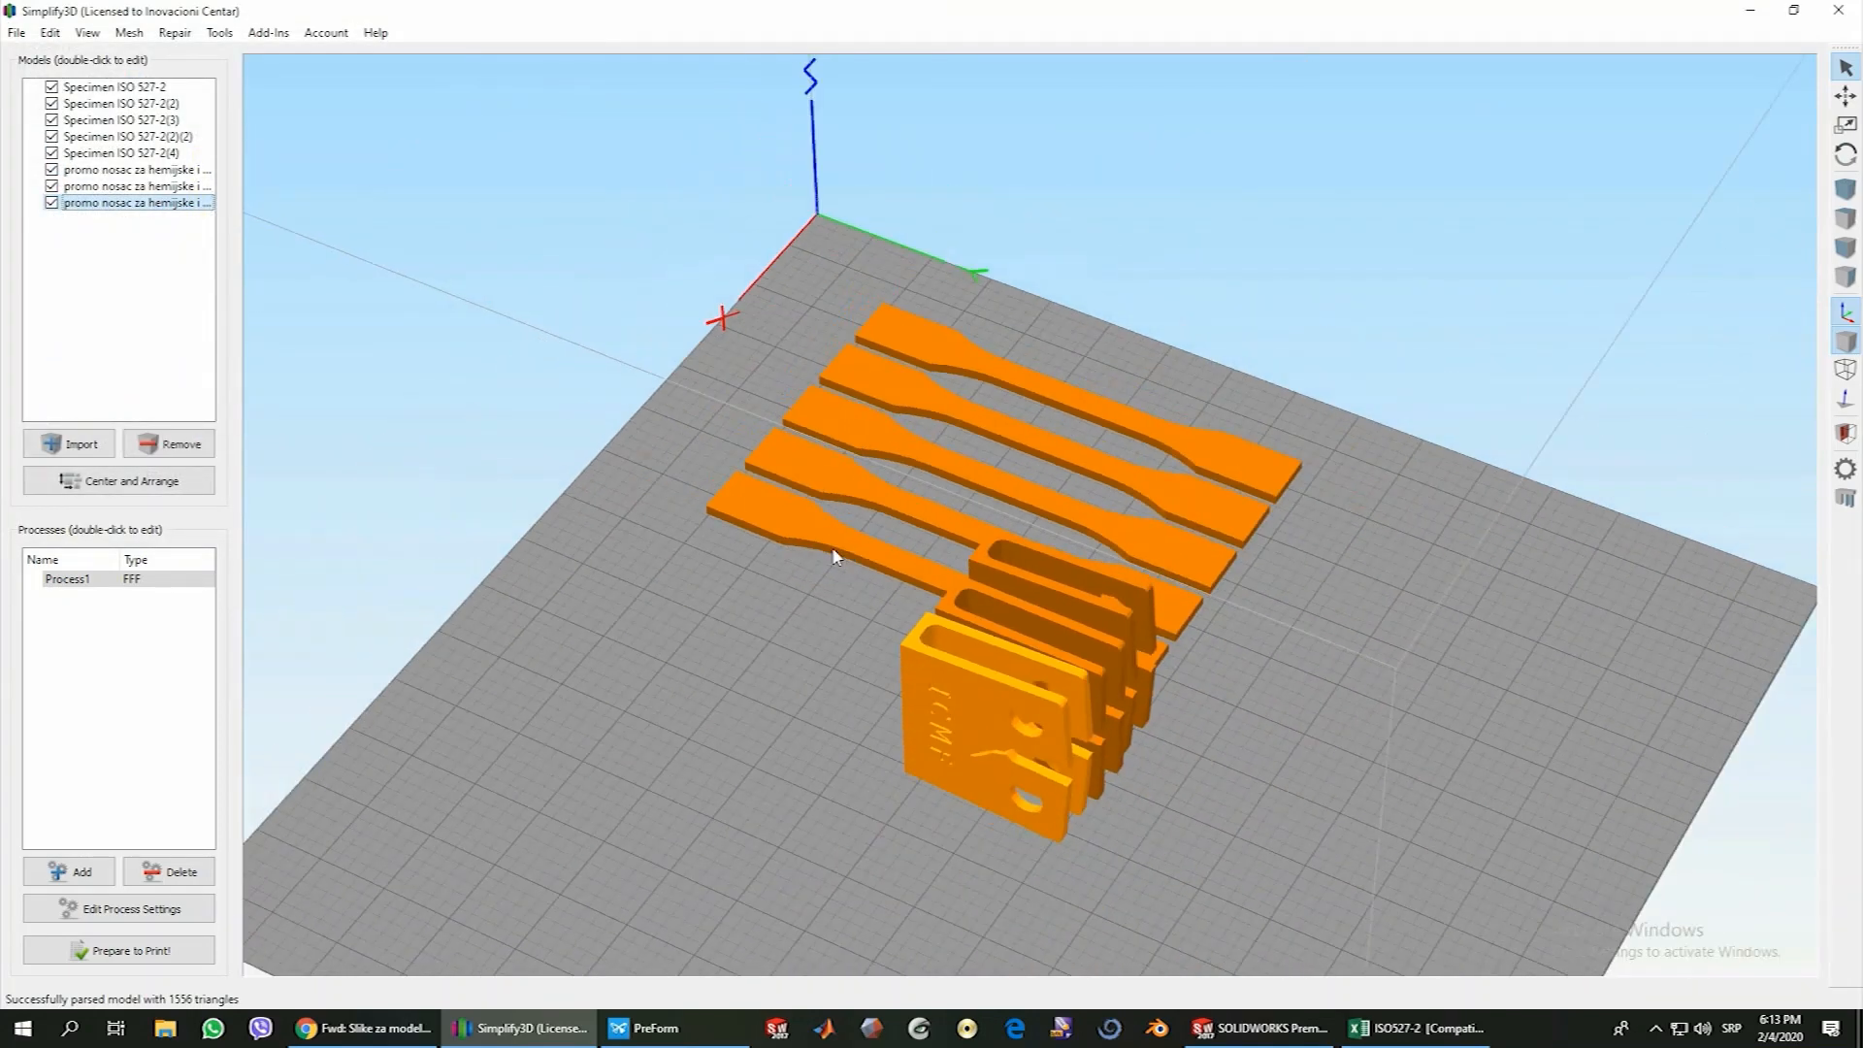
# Lay each of the three imported holder models flat by setting its Y rotation to 90 degrees
pyautogui.moveTo(834, 556); pyautogui.dragTo(1004, 718)
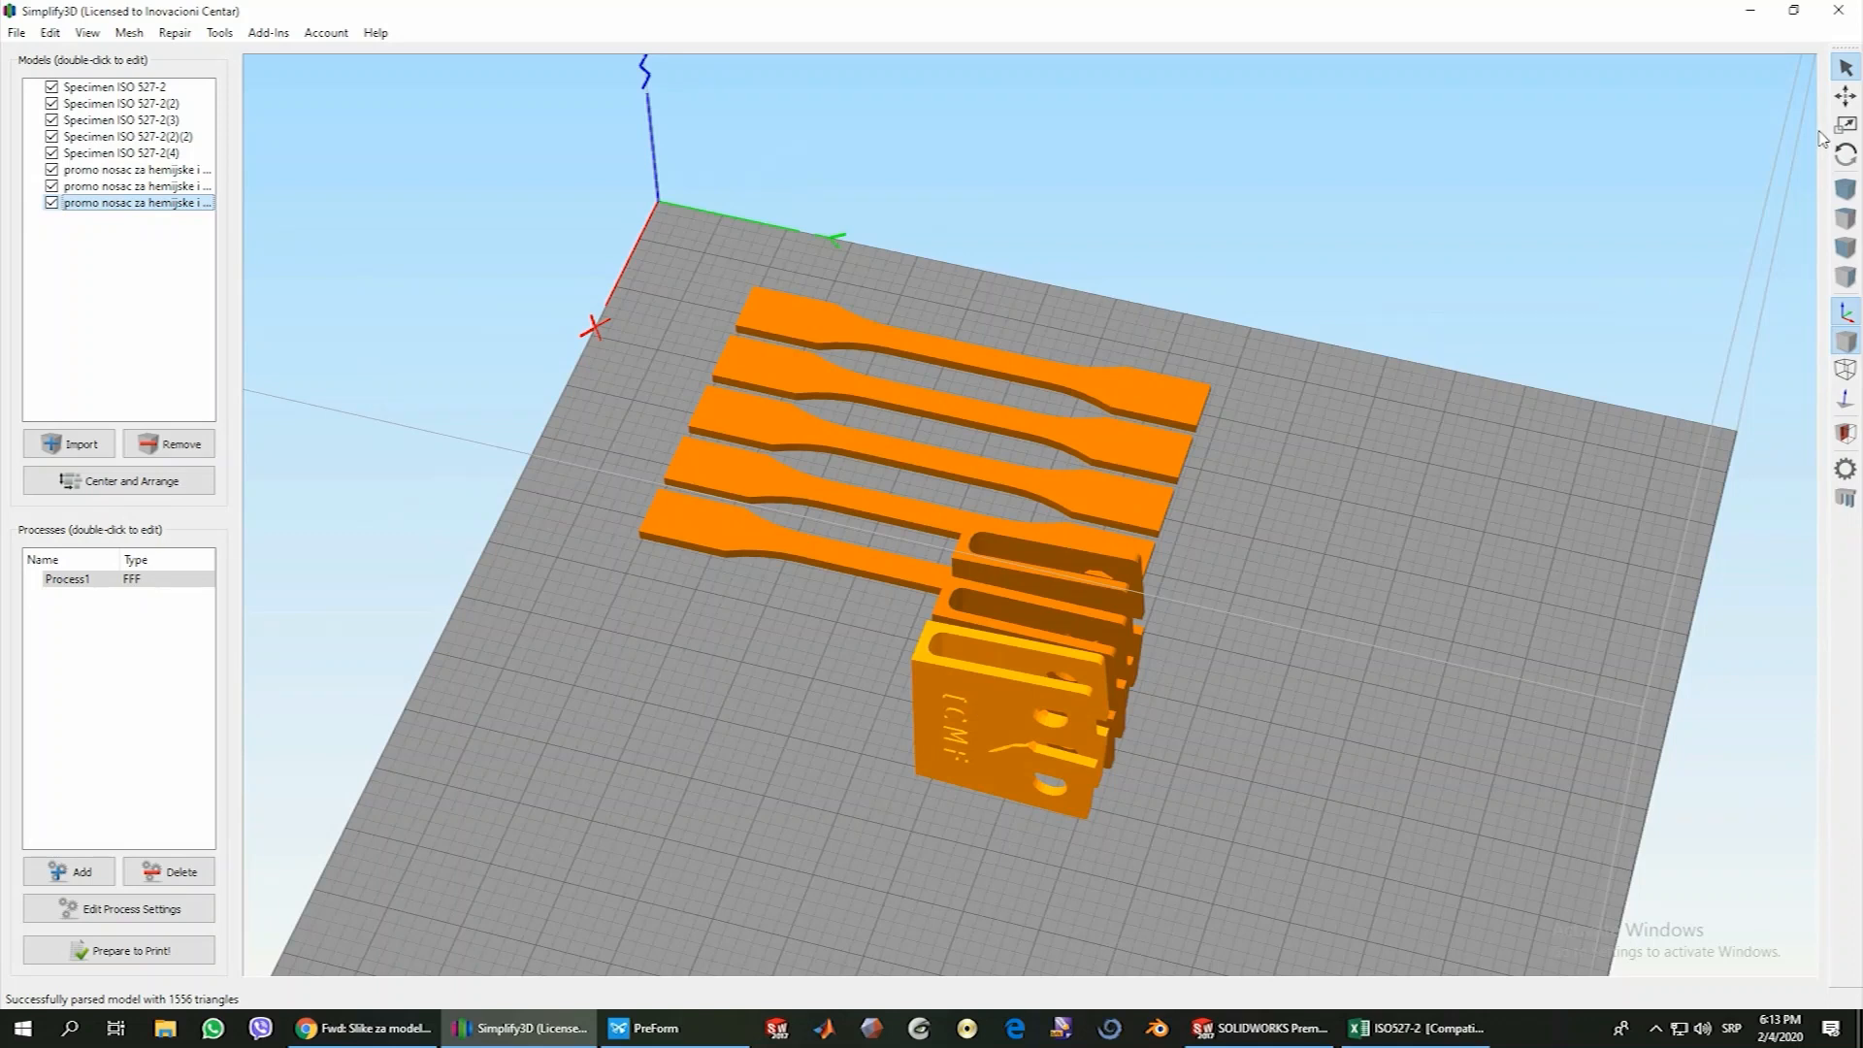
pyautogui.doubleClick(1044, 687)
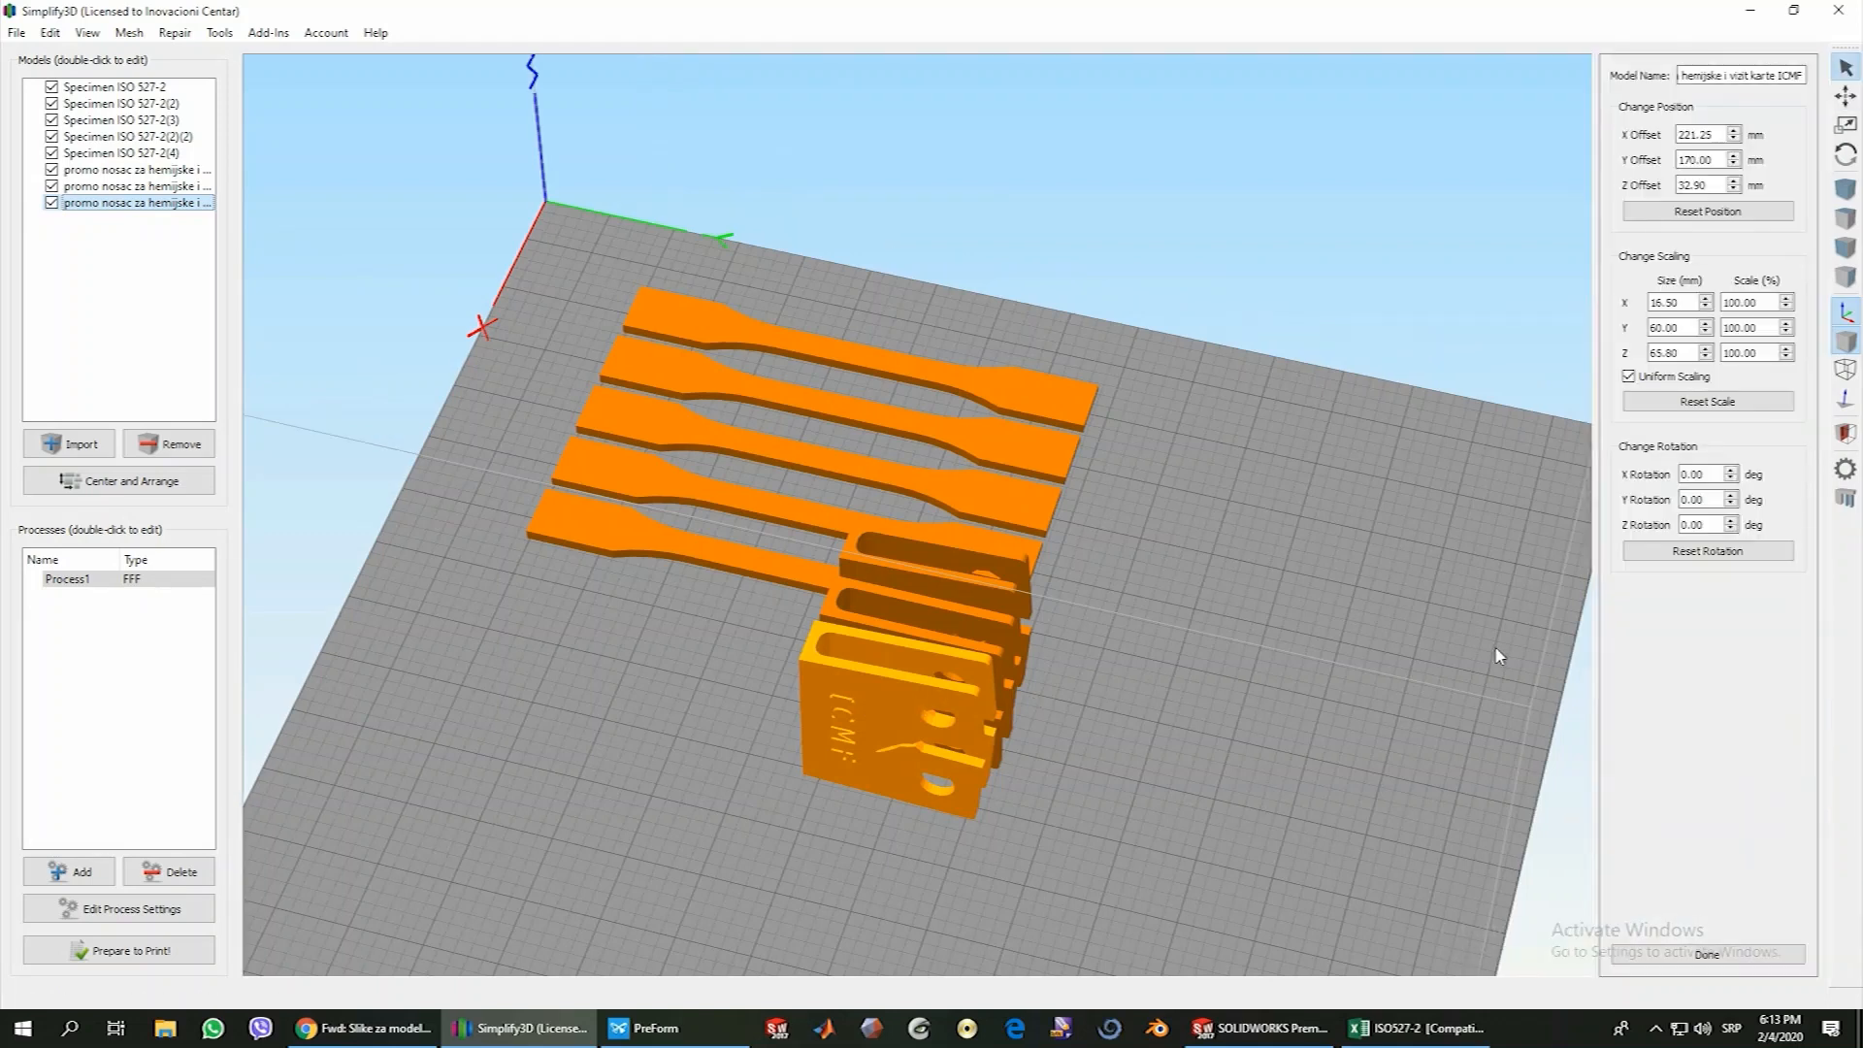
pyautogui.click(1684, 499)
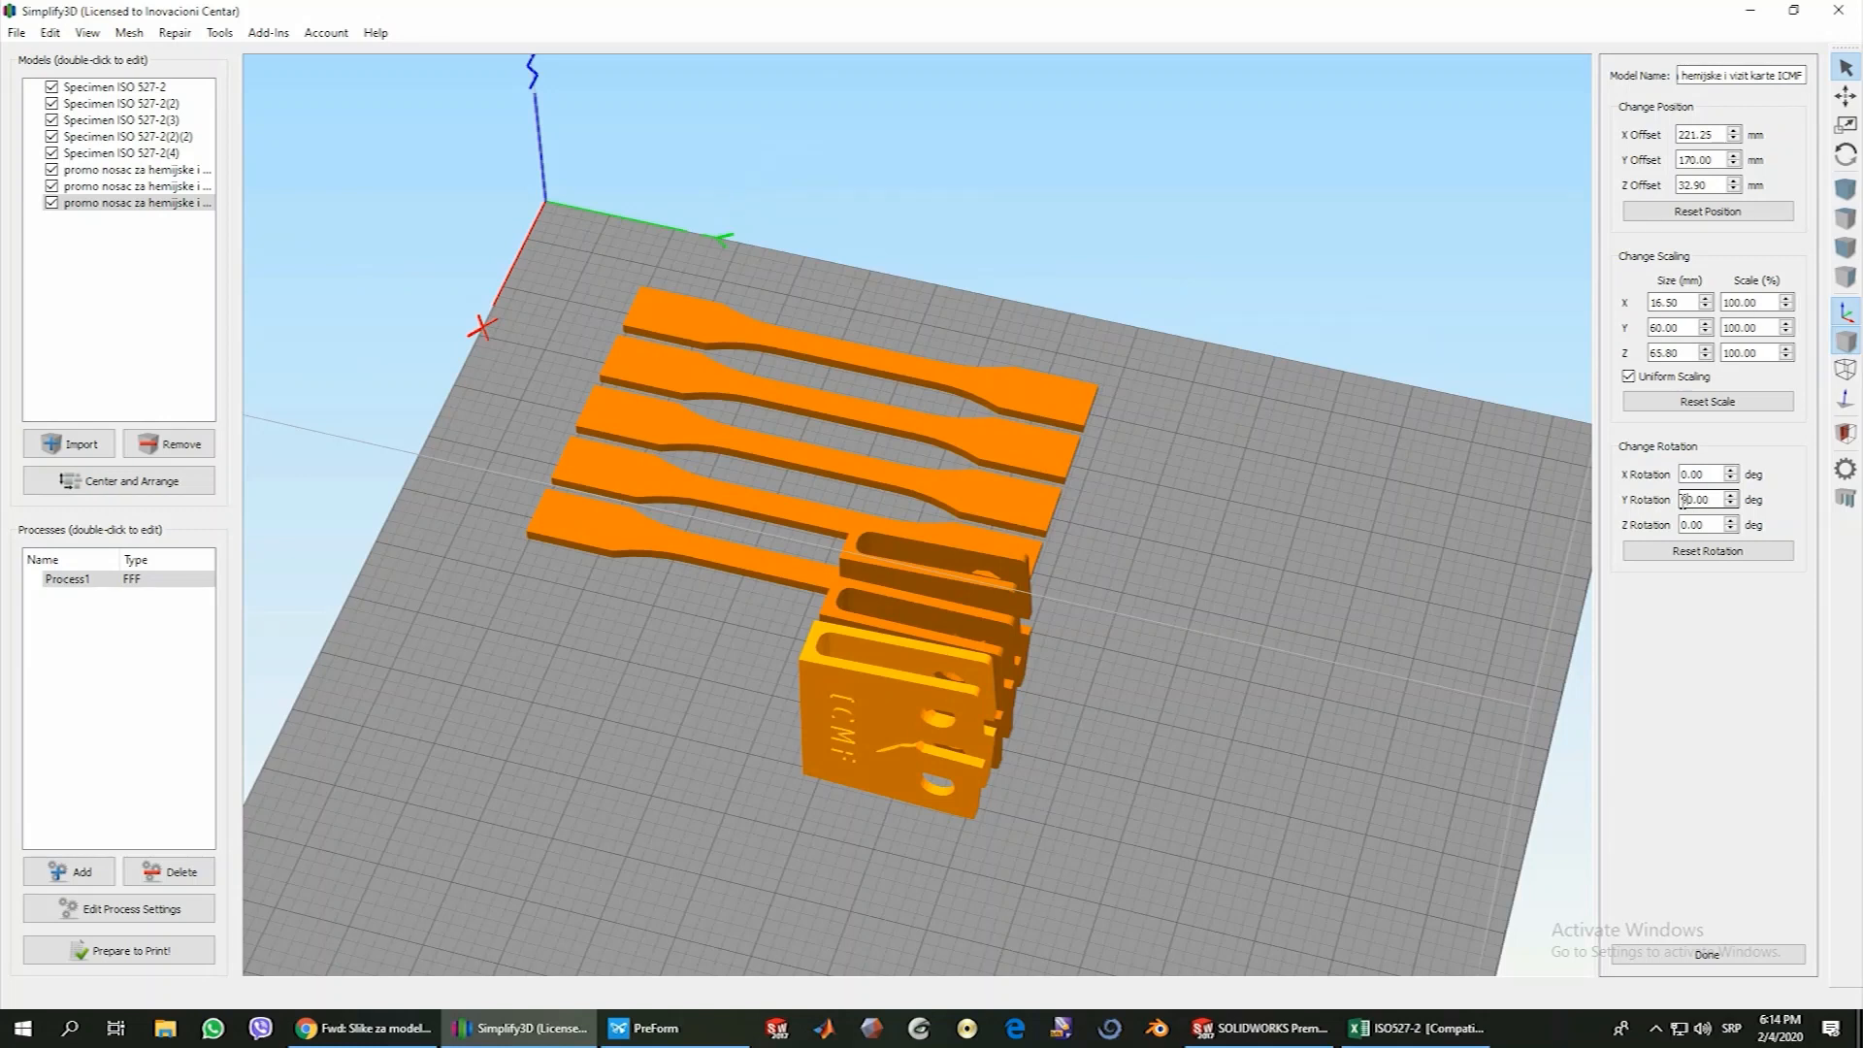
pyautogui.press('Return')
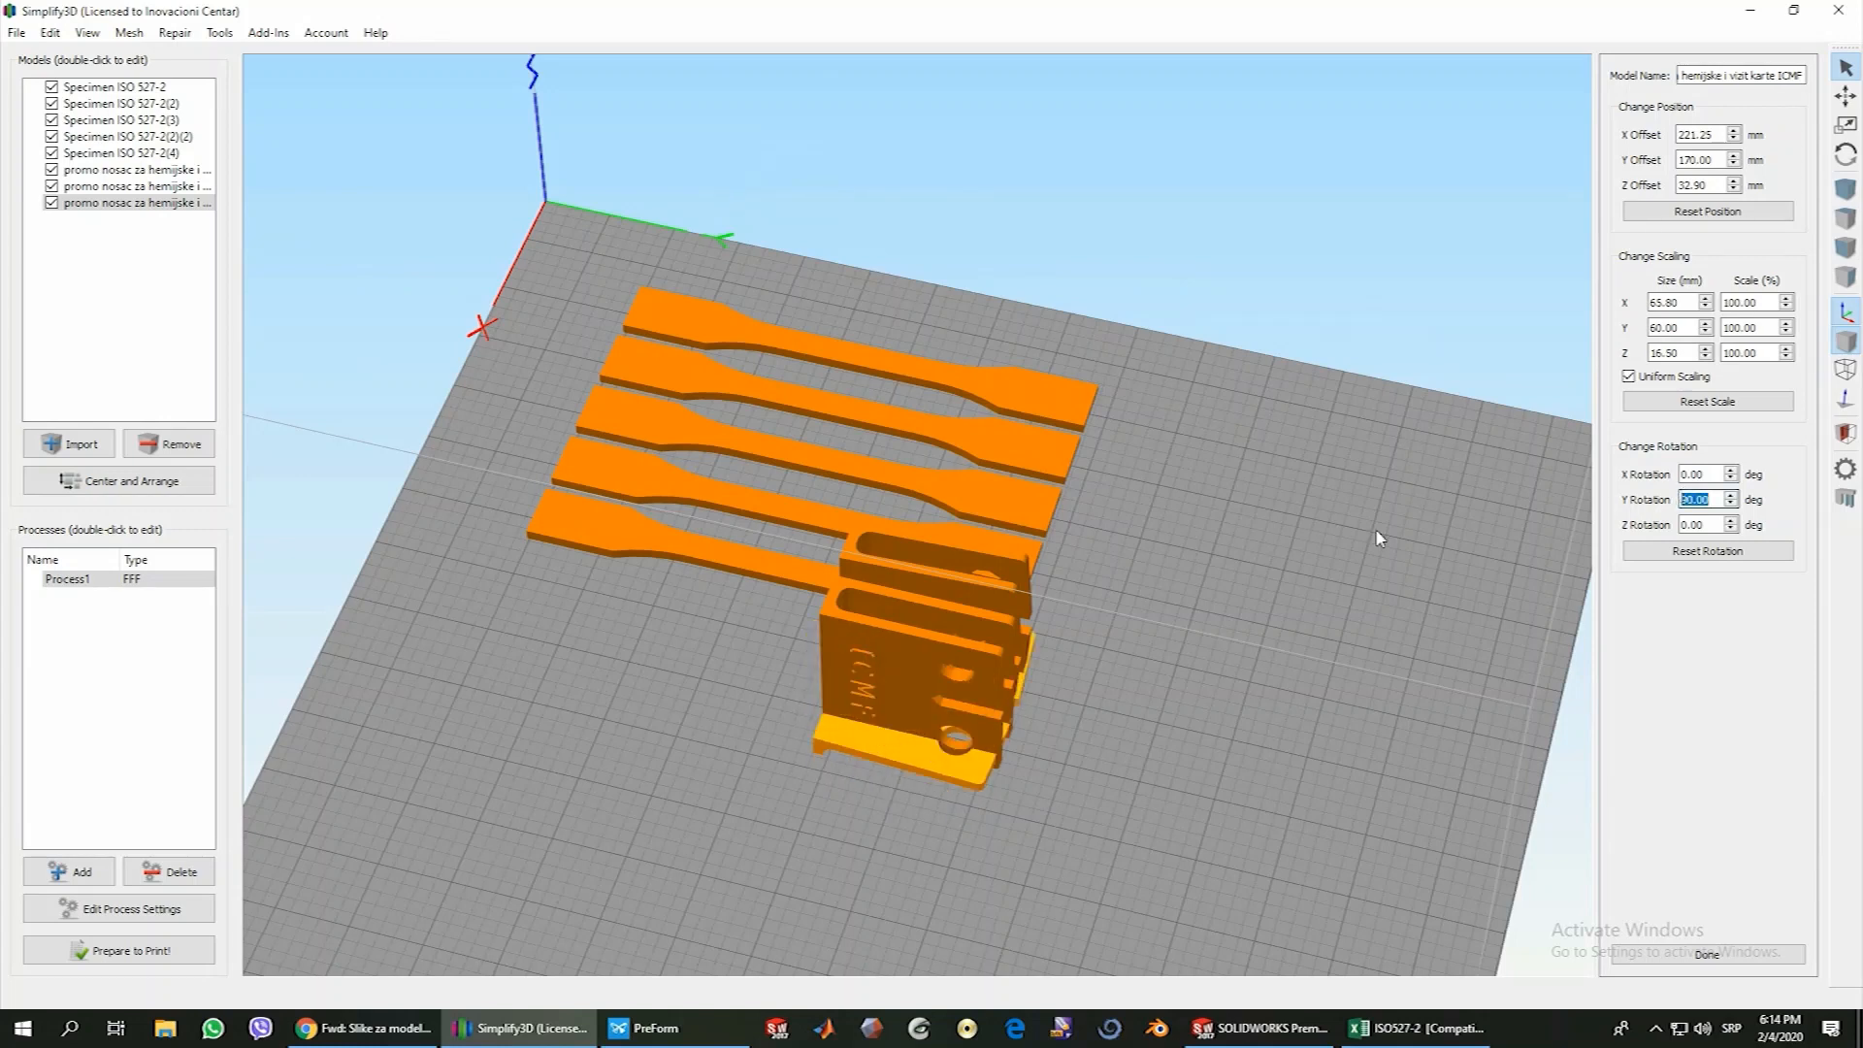
pyautogui.click(883, 685)
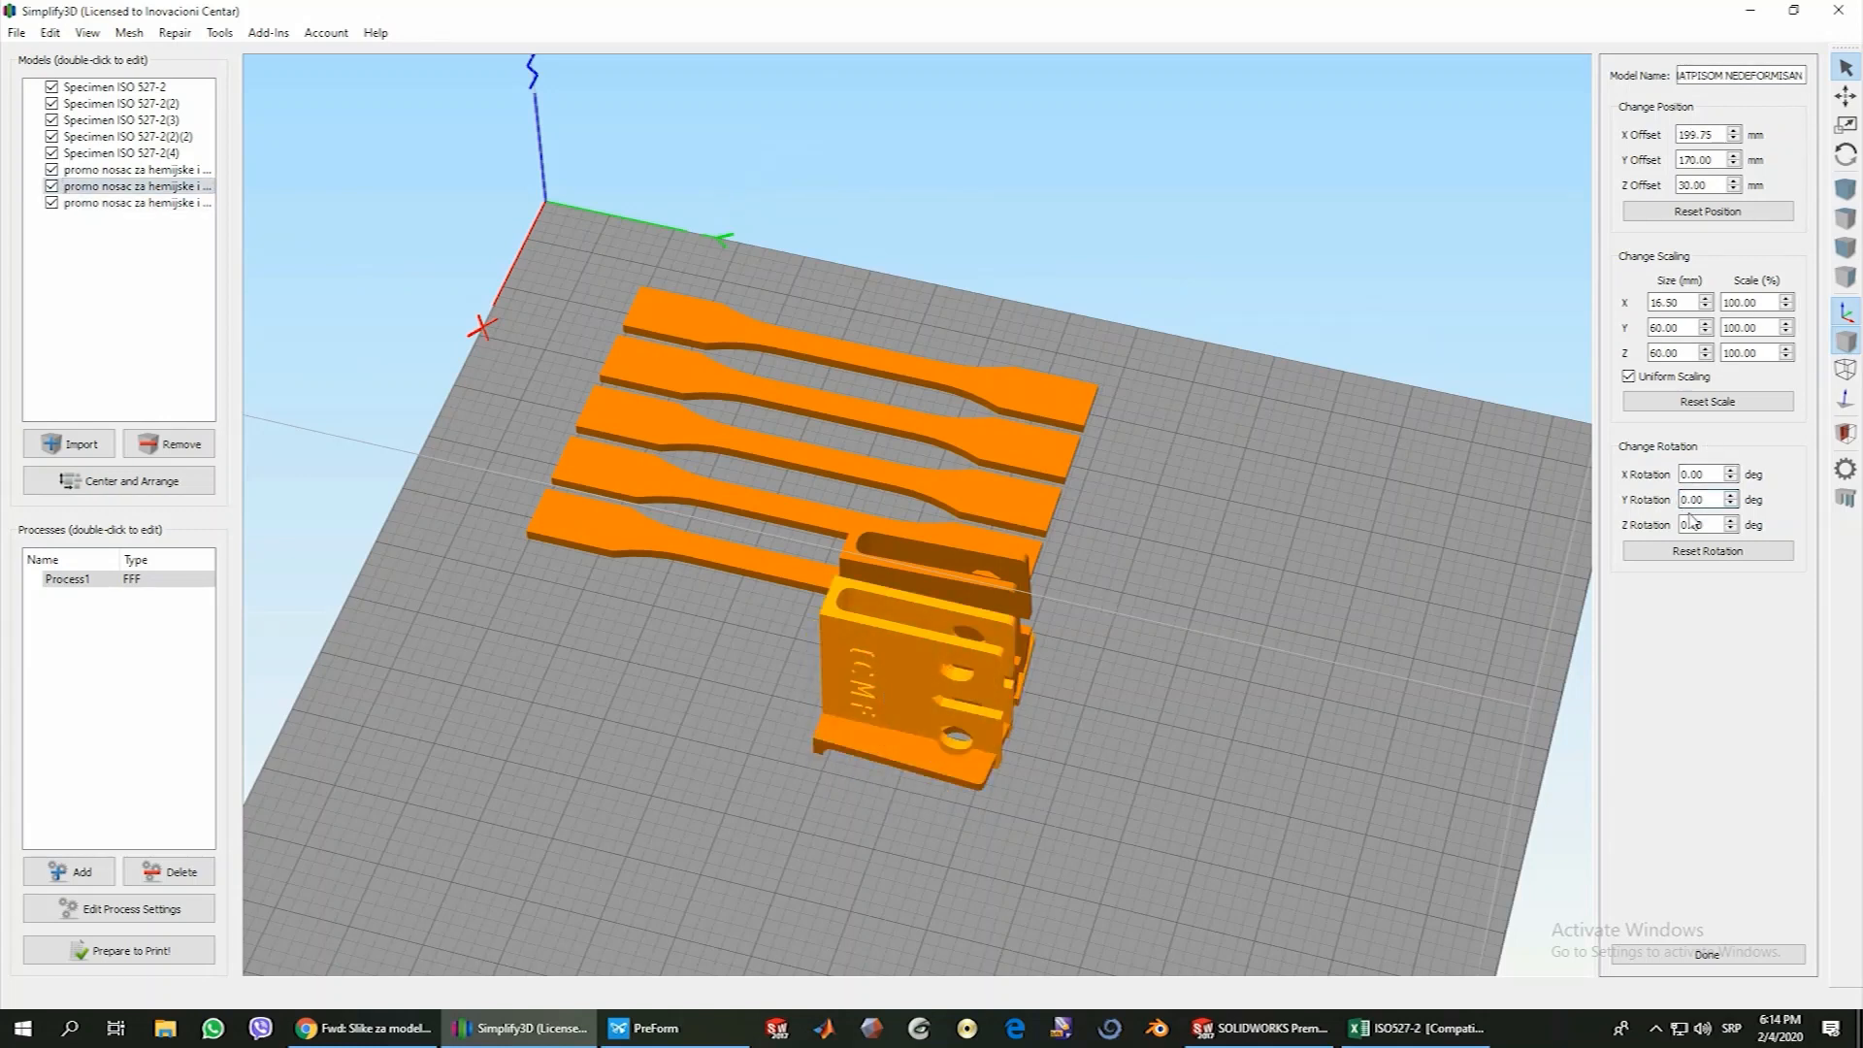
pyautogui.write('9')
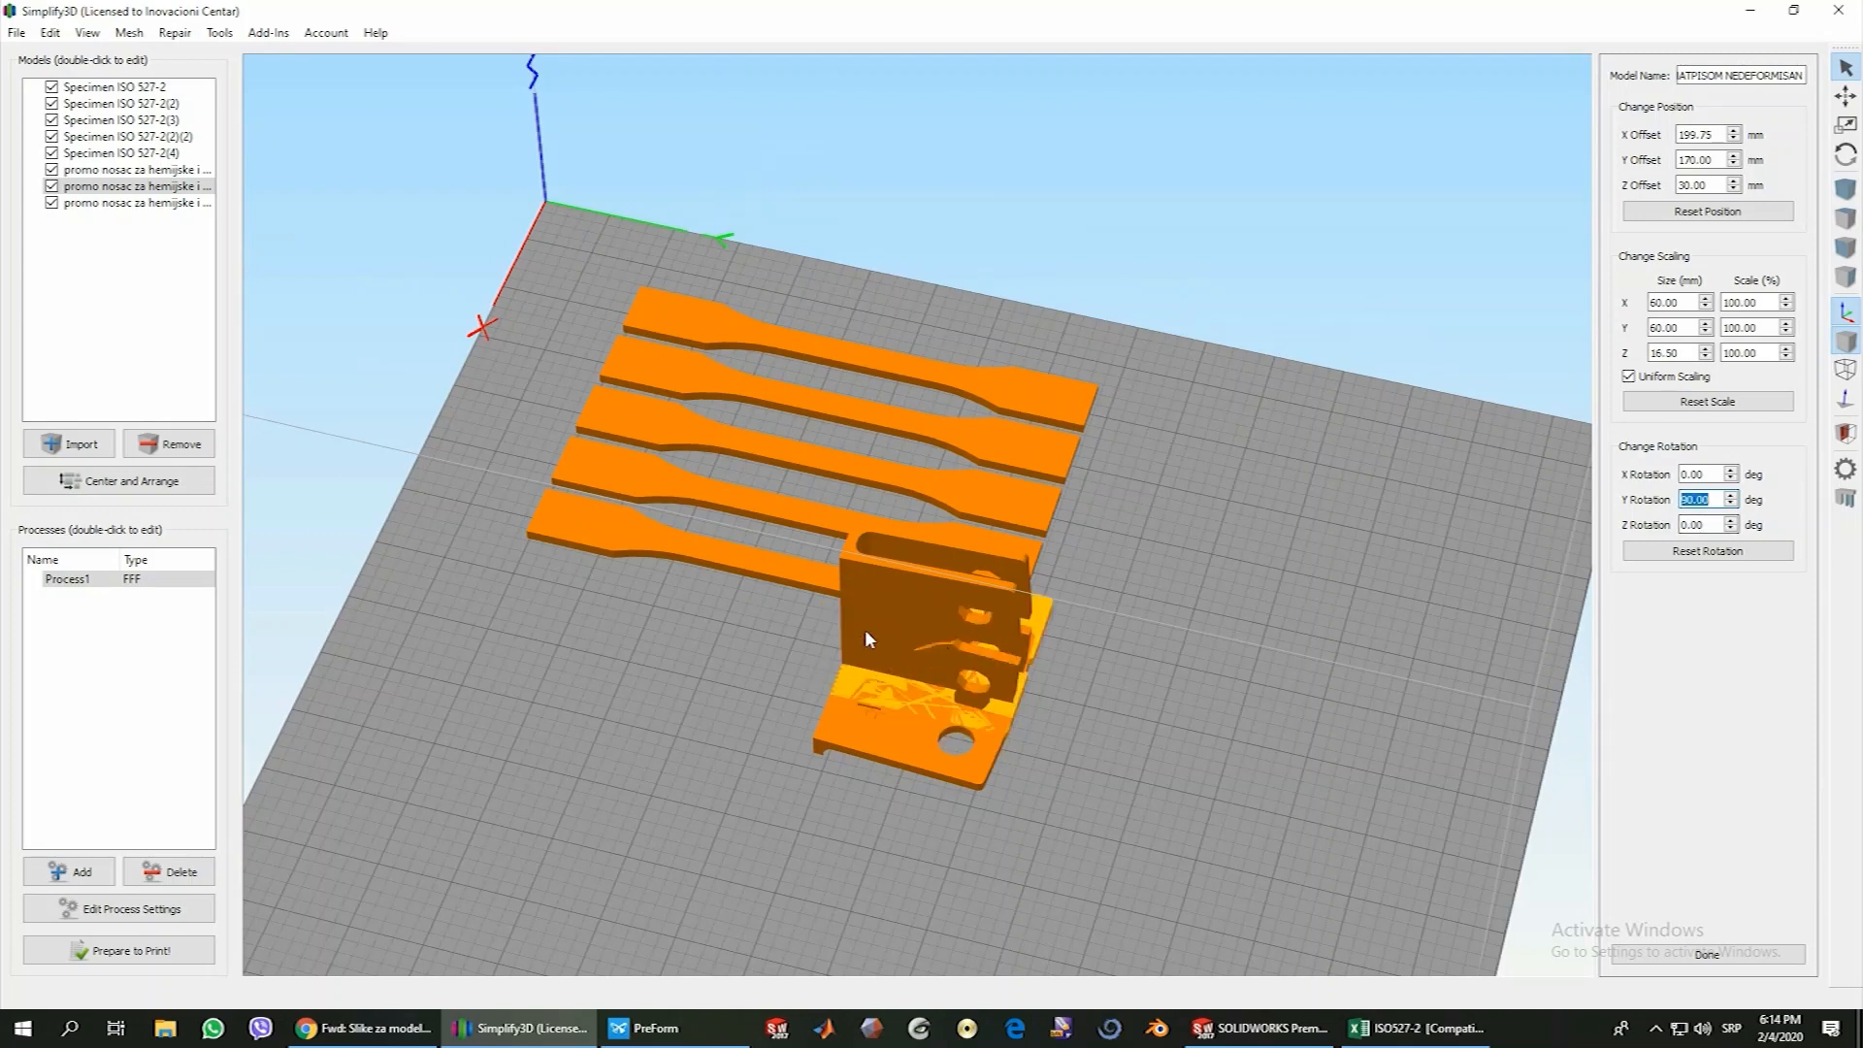
pyautogui.click(864, 629)
pyautogui.click(1684, 500)
pyautogui.write('9')
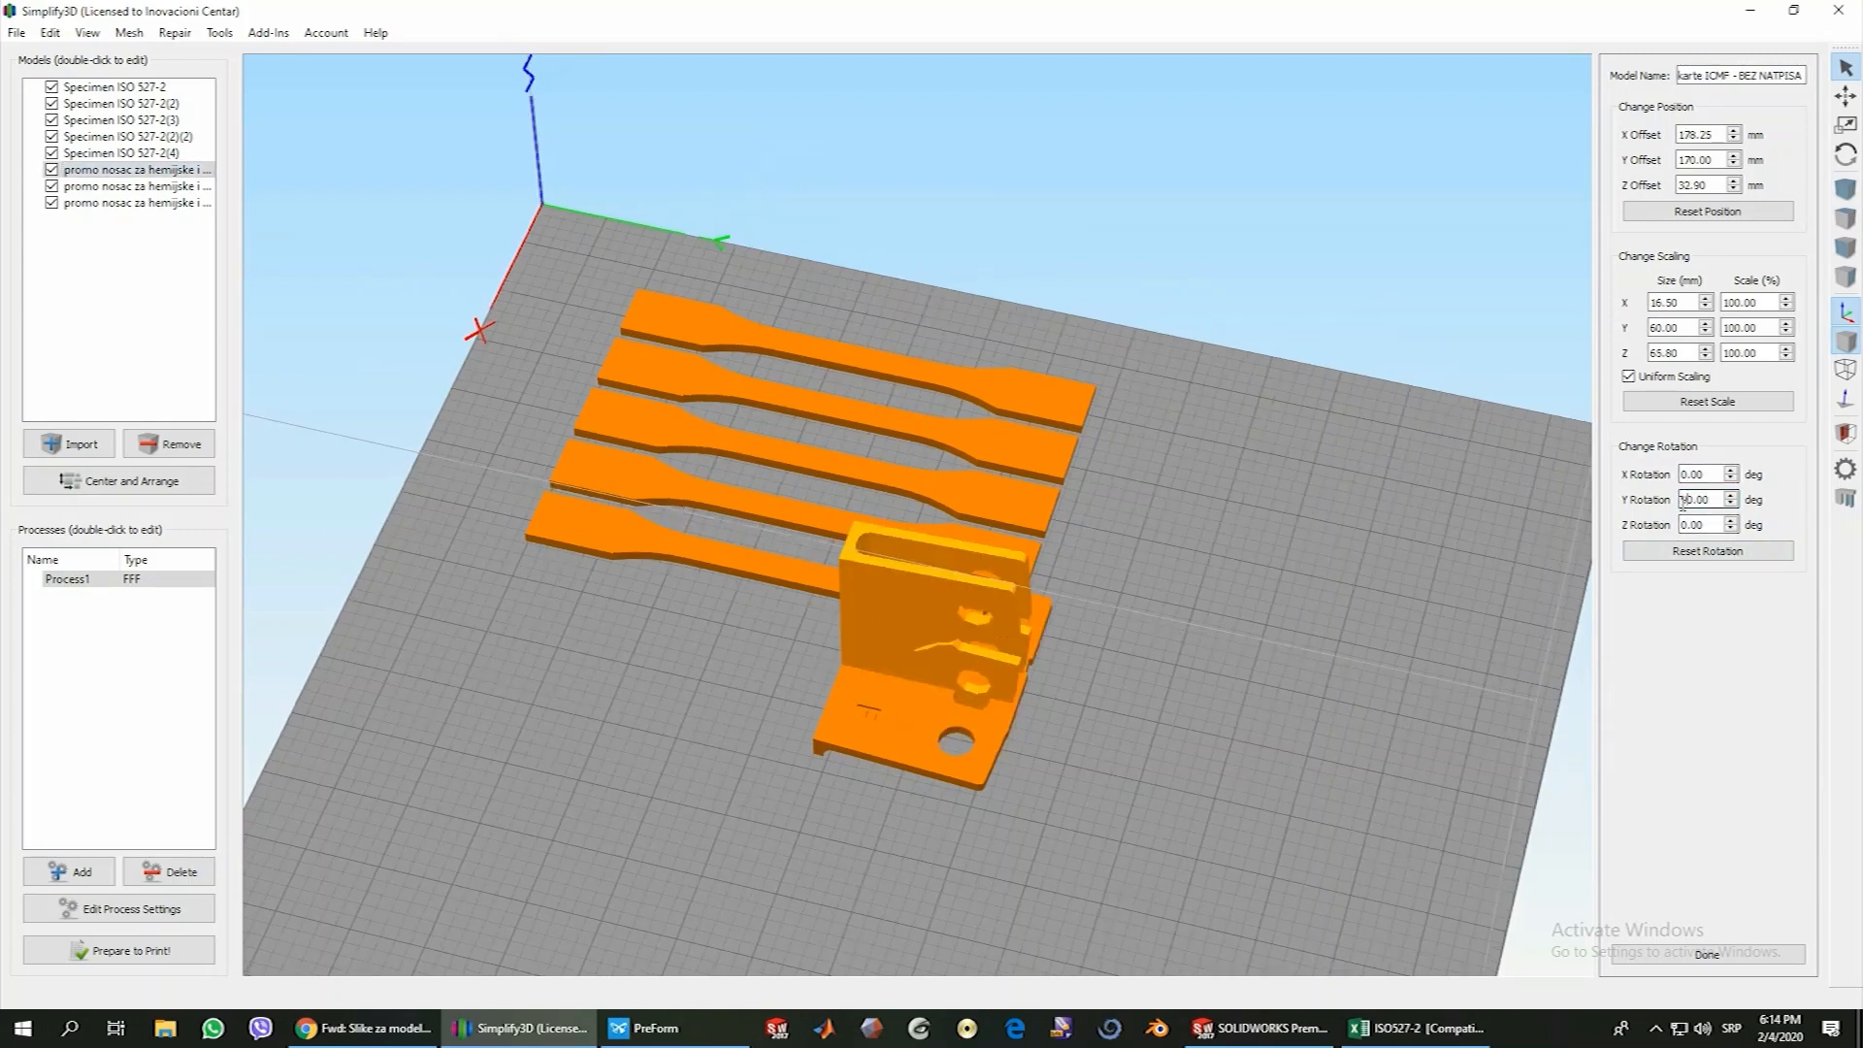
pyautogui.press('Return')
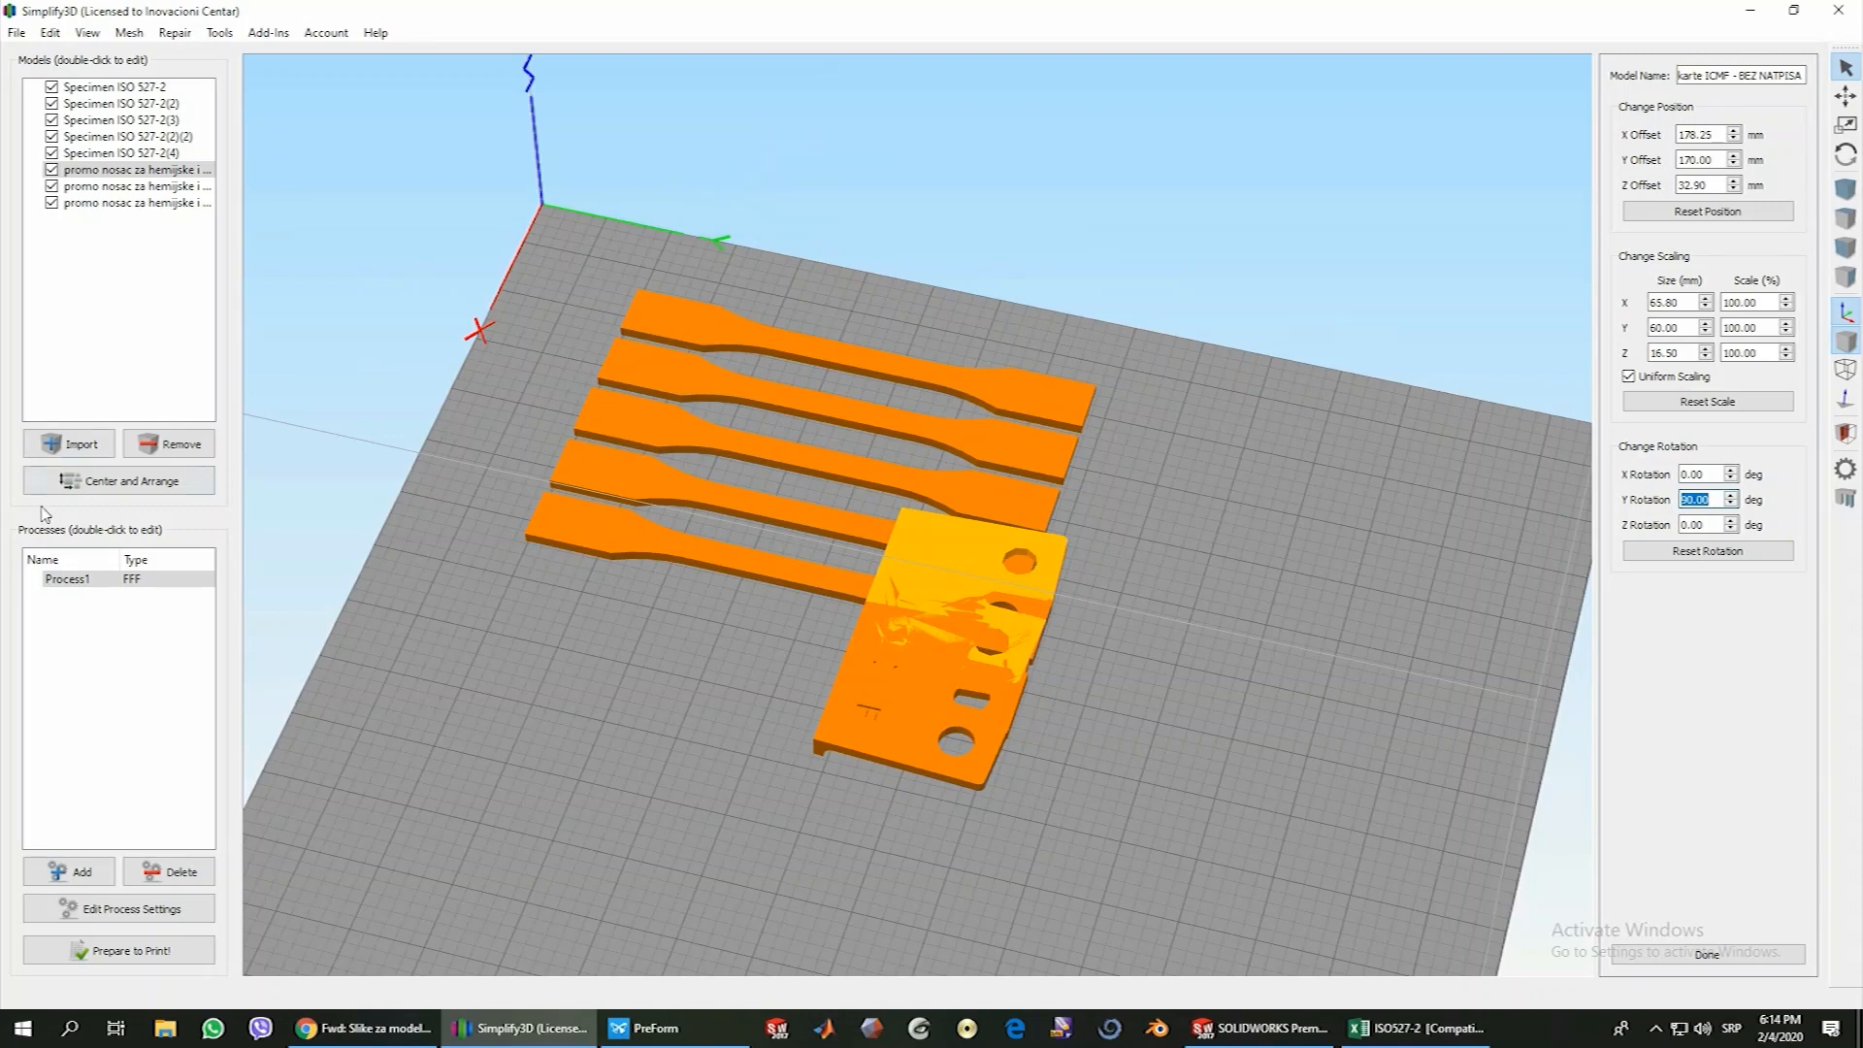
# Center and arrange all models on the build plate and slice them for a toolpath preview
pyautogui.click(116, 481)
pyautogui.moveTo(541, 699); pyautogui.dragTo(739, 404)
pyautogui.scroll(2, 811, 889)
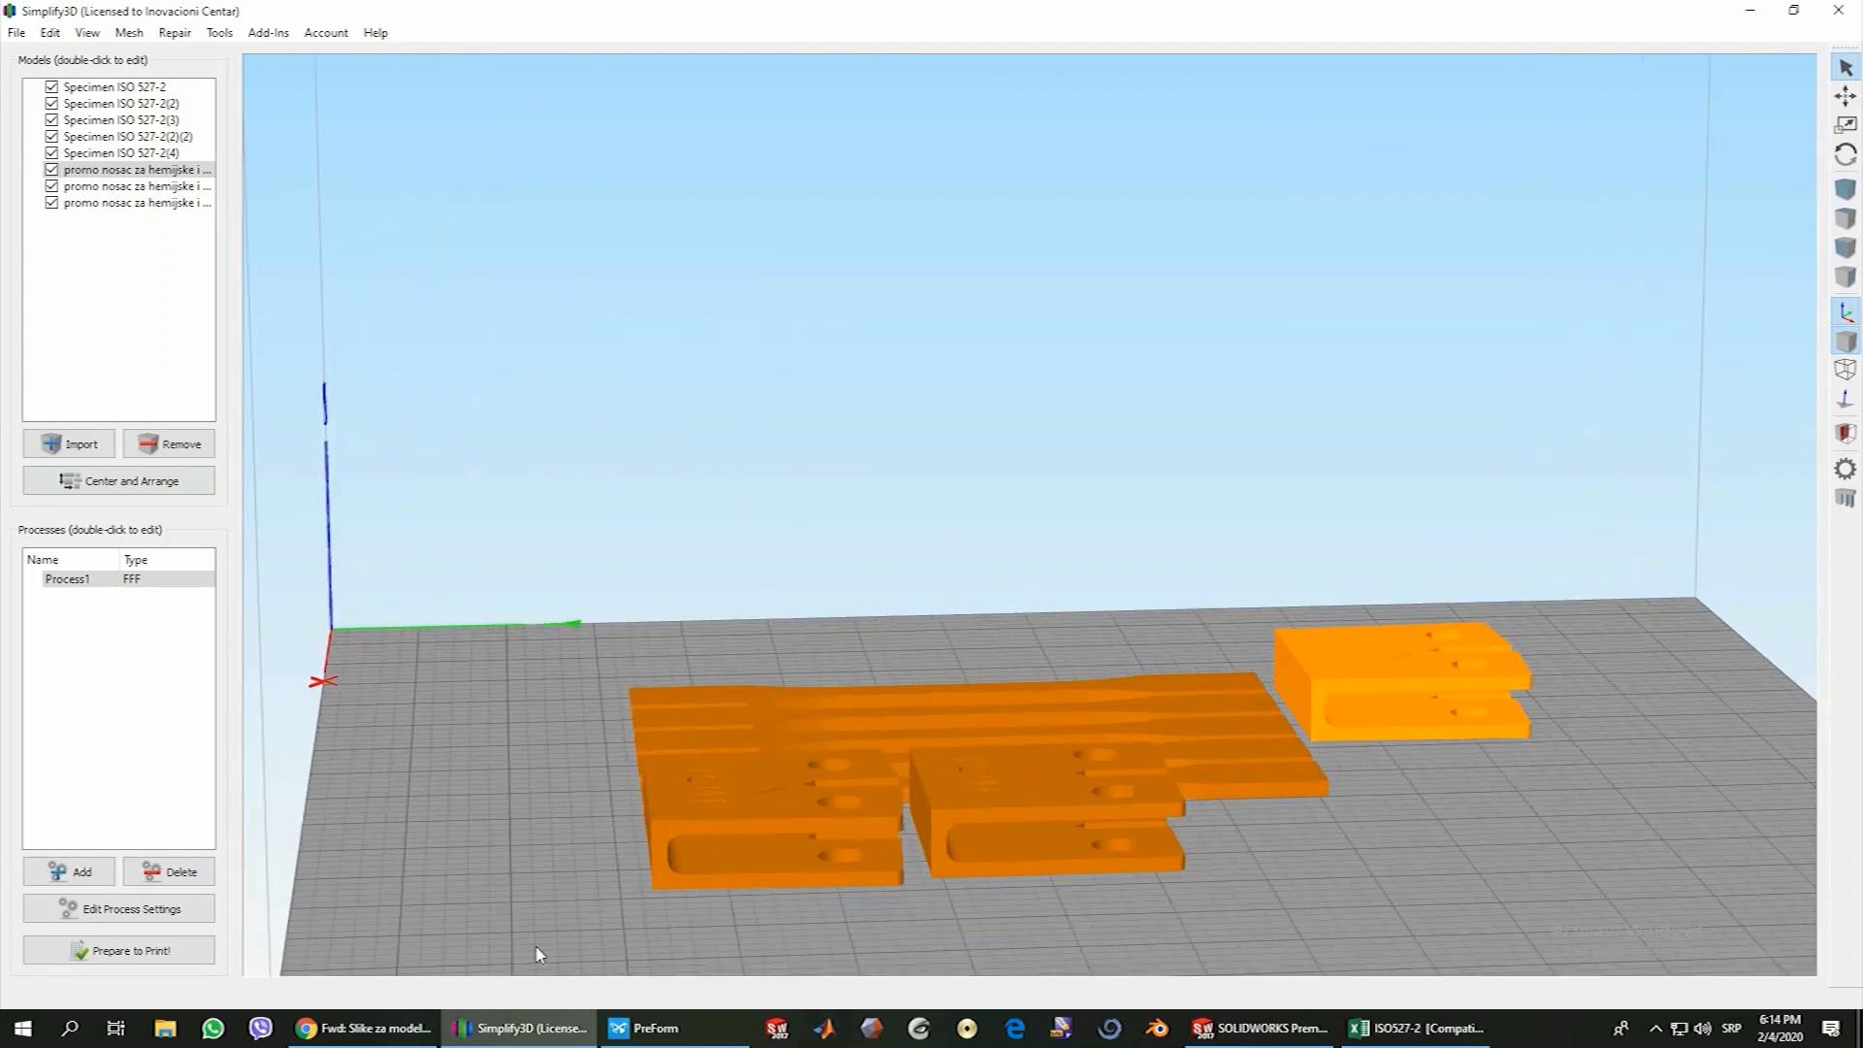
pyautogui.click(116, 951)
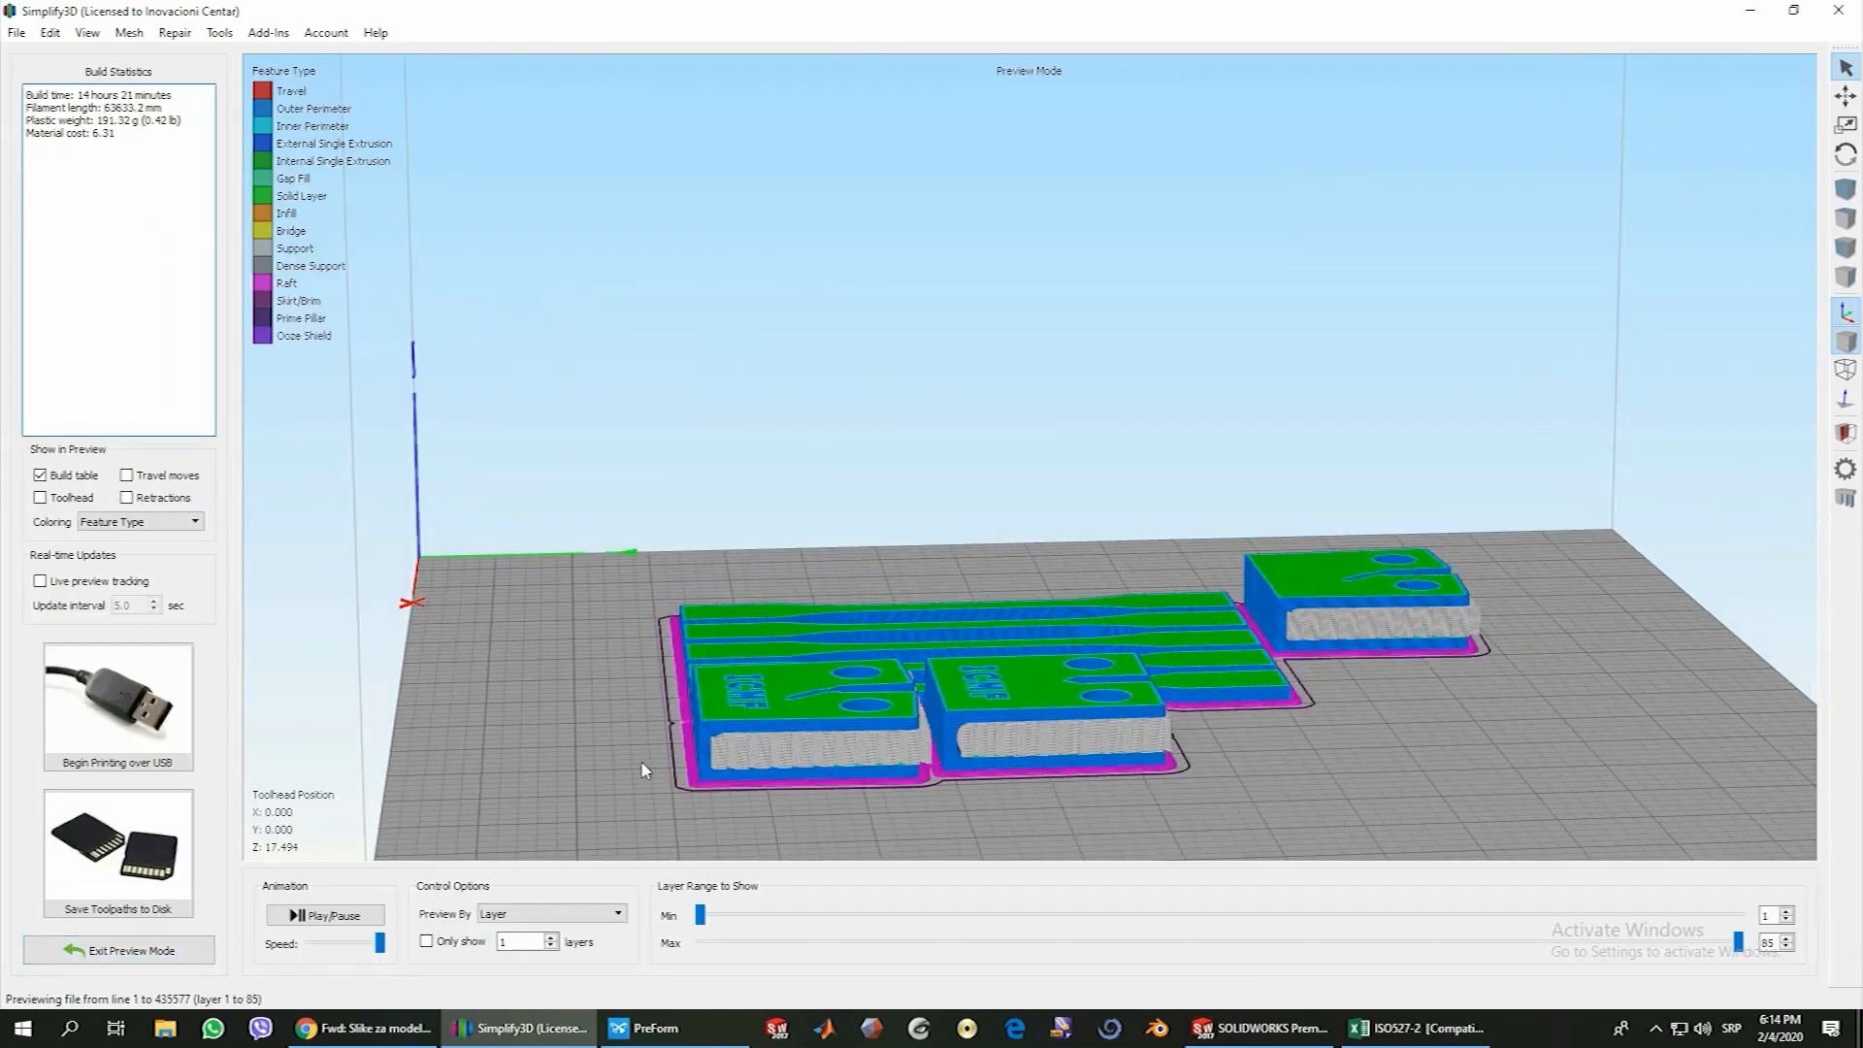
pyautogui.moveTo(641, 772); pyautogui.dragTo(670, 621)
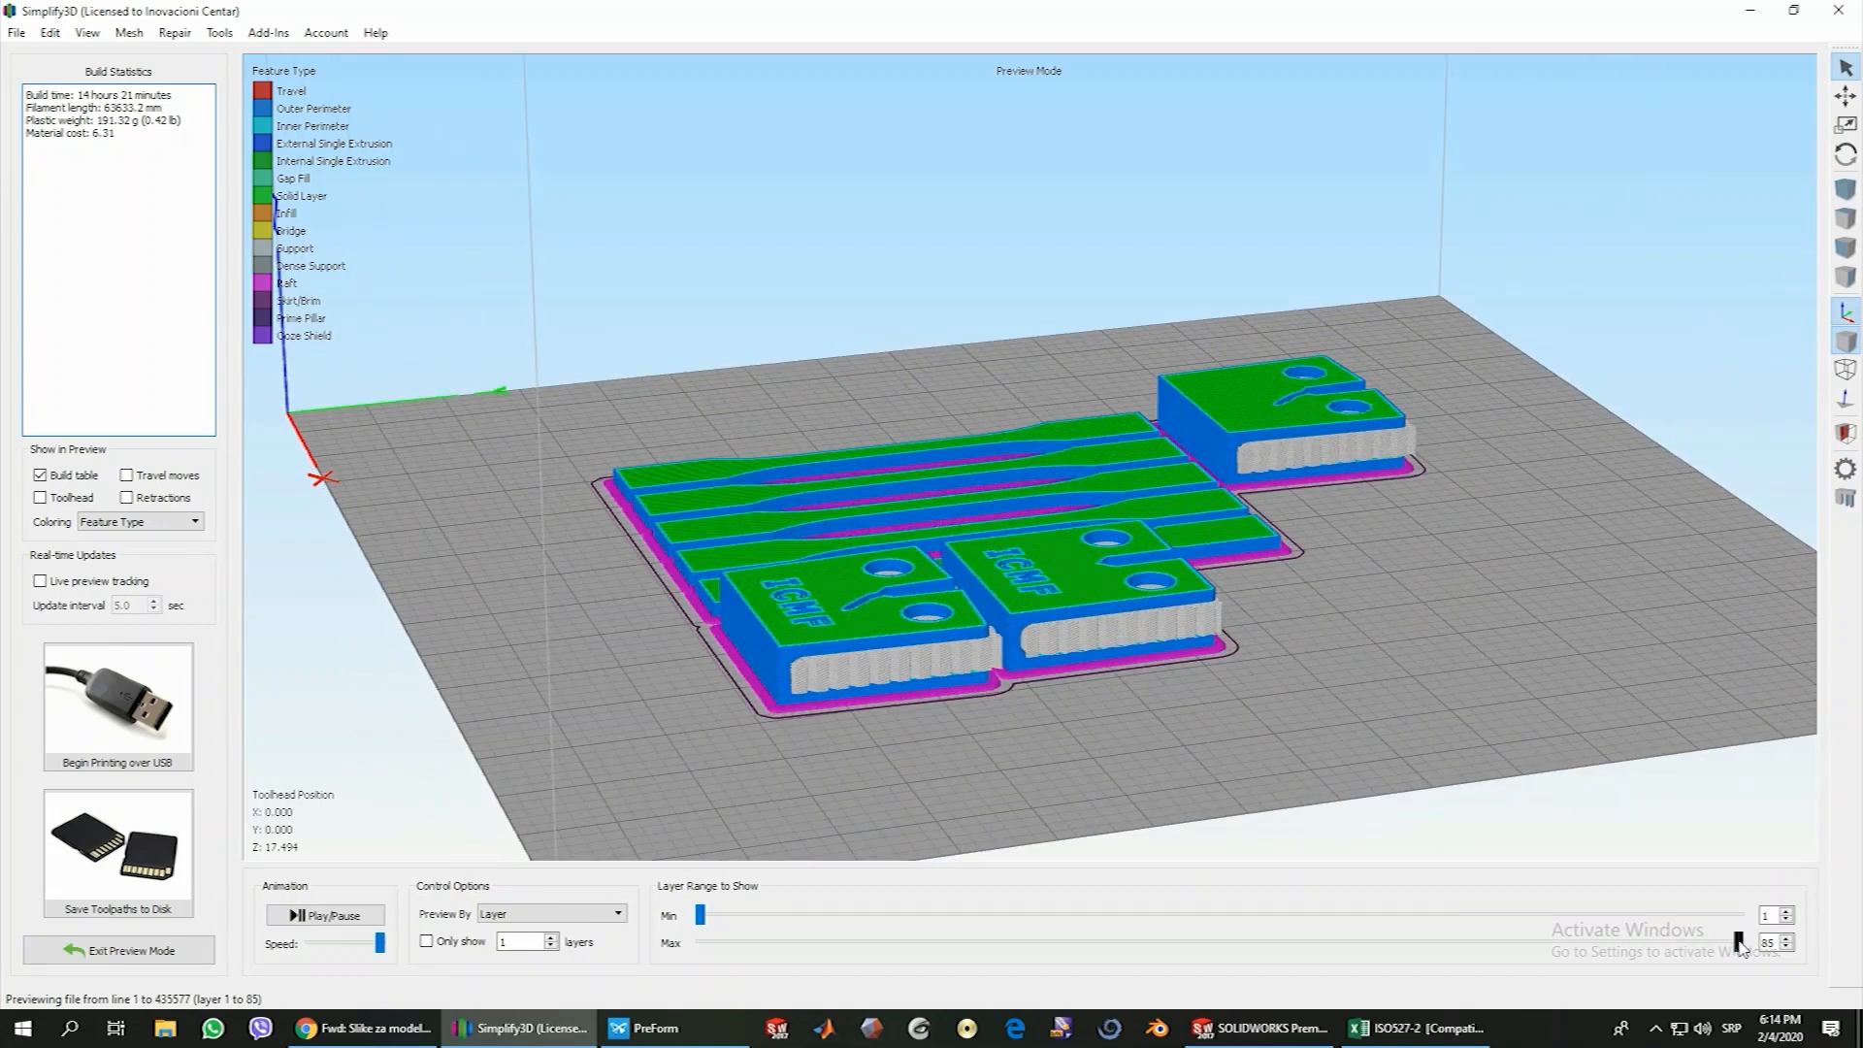
# Lower the previewed layer range to layer 11 and raise it to layer 19 to examine the holders' infill and solid layers
pyautogui.moveTo(1739, 942); pyautogui.dragTo(980, 970)
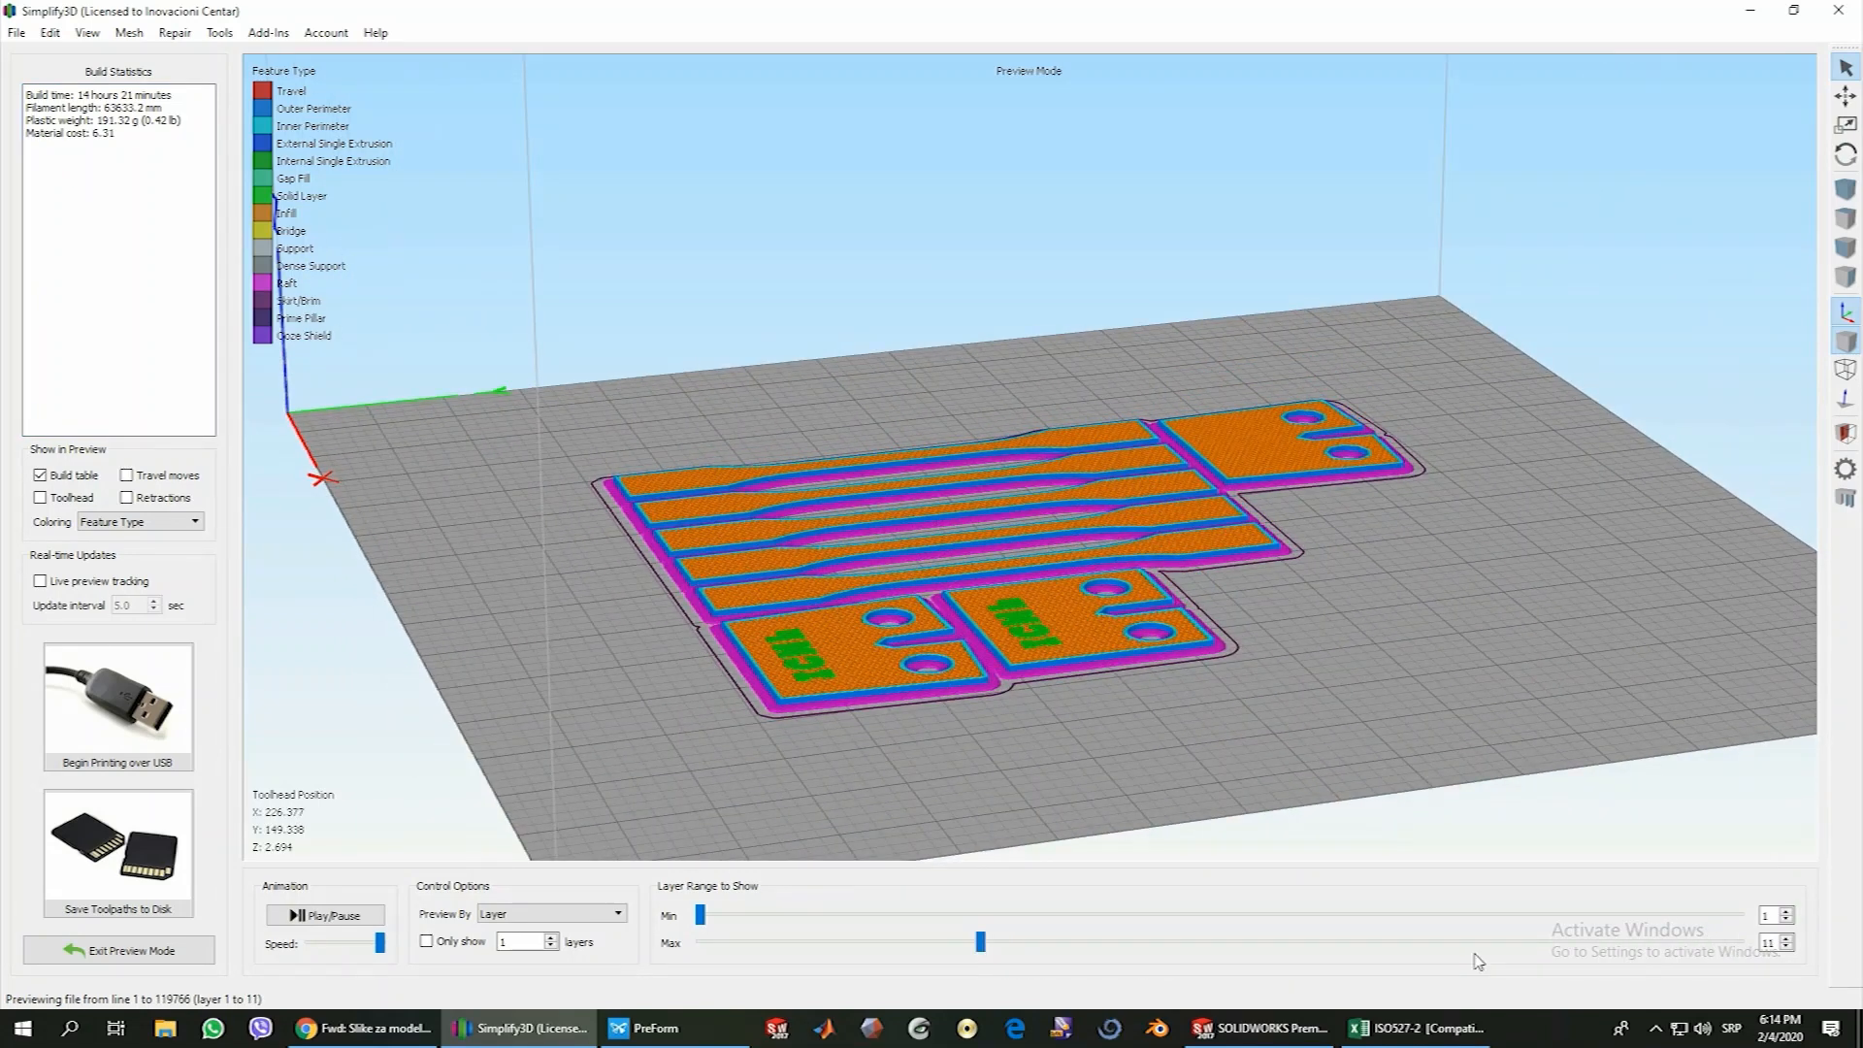
pyautogui.click(1787, 939)
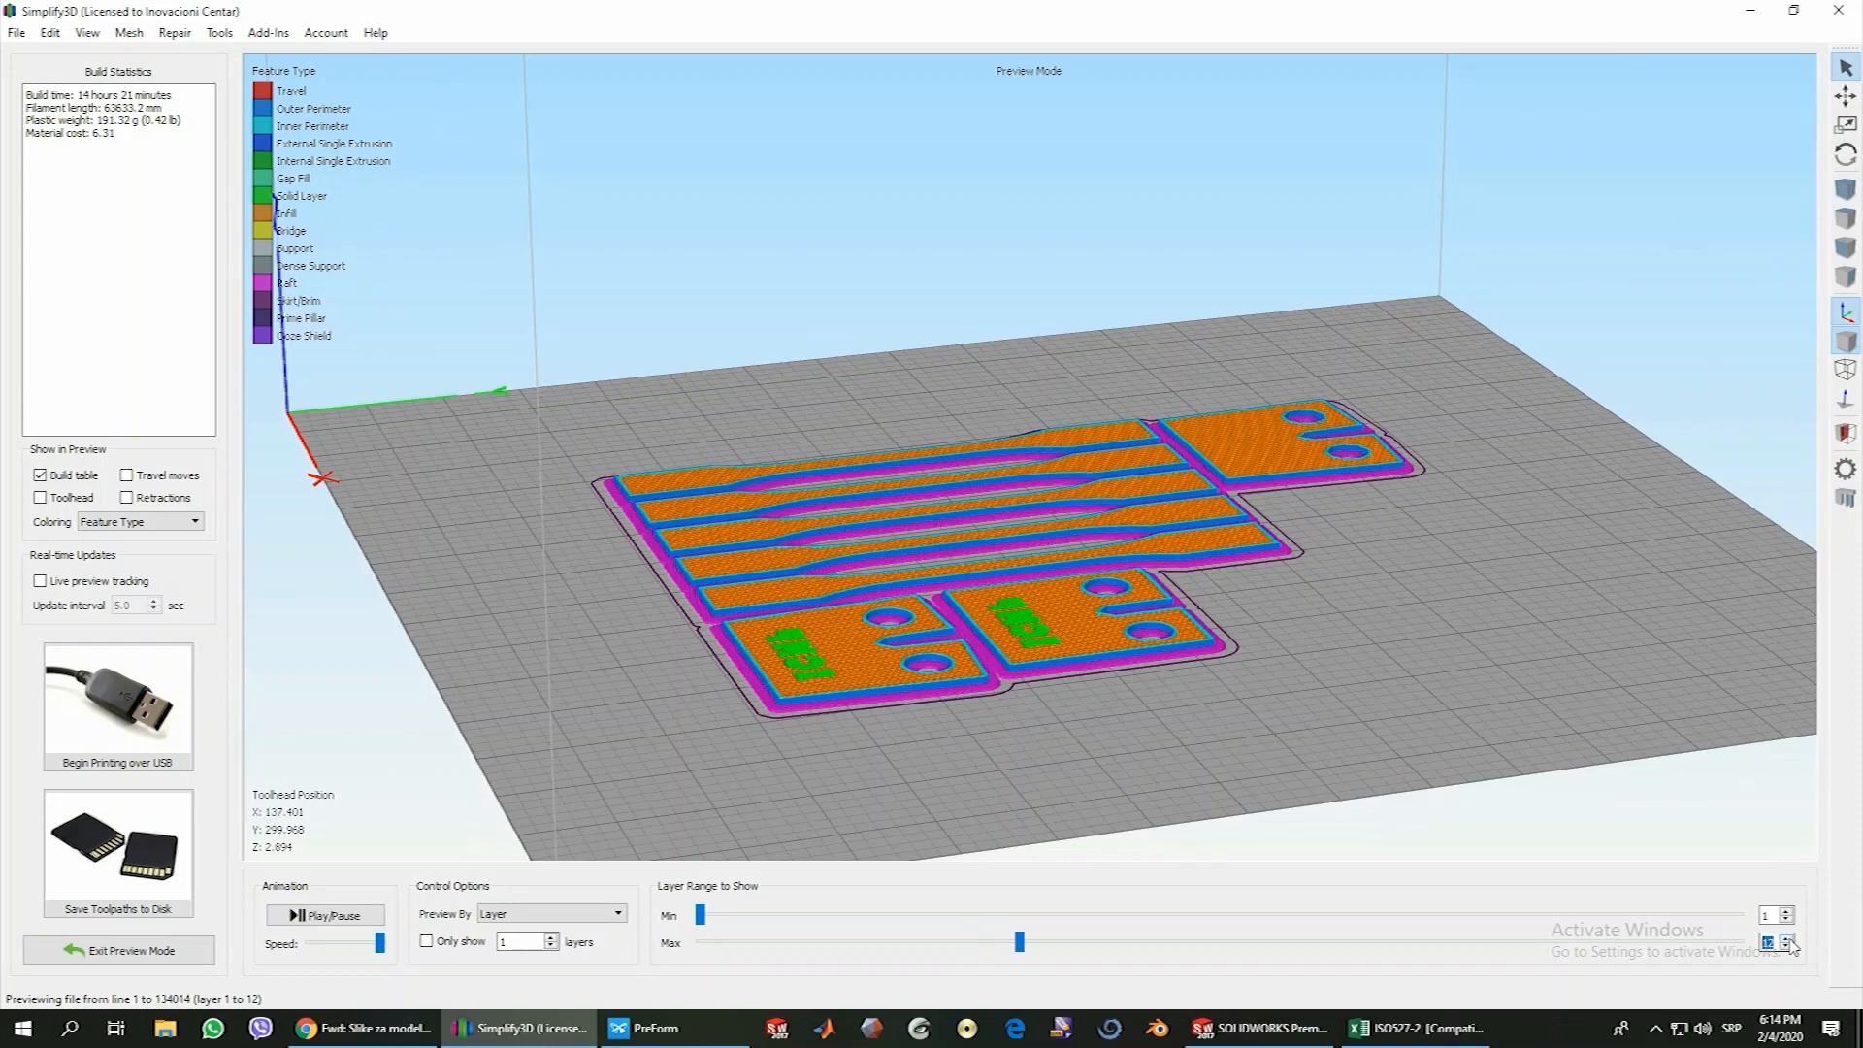
pyautogui.click(1786, 938)
pyautogui.click(1787, 939)
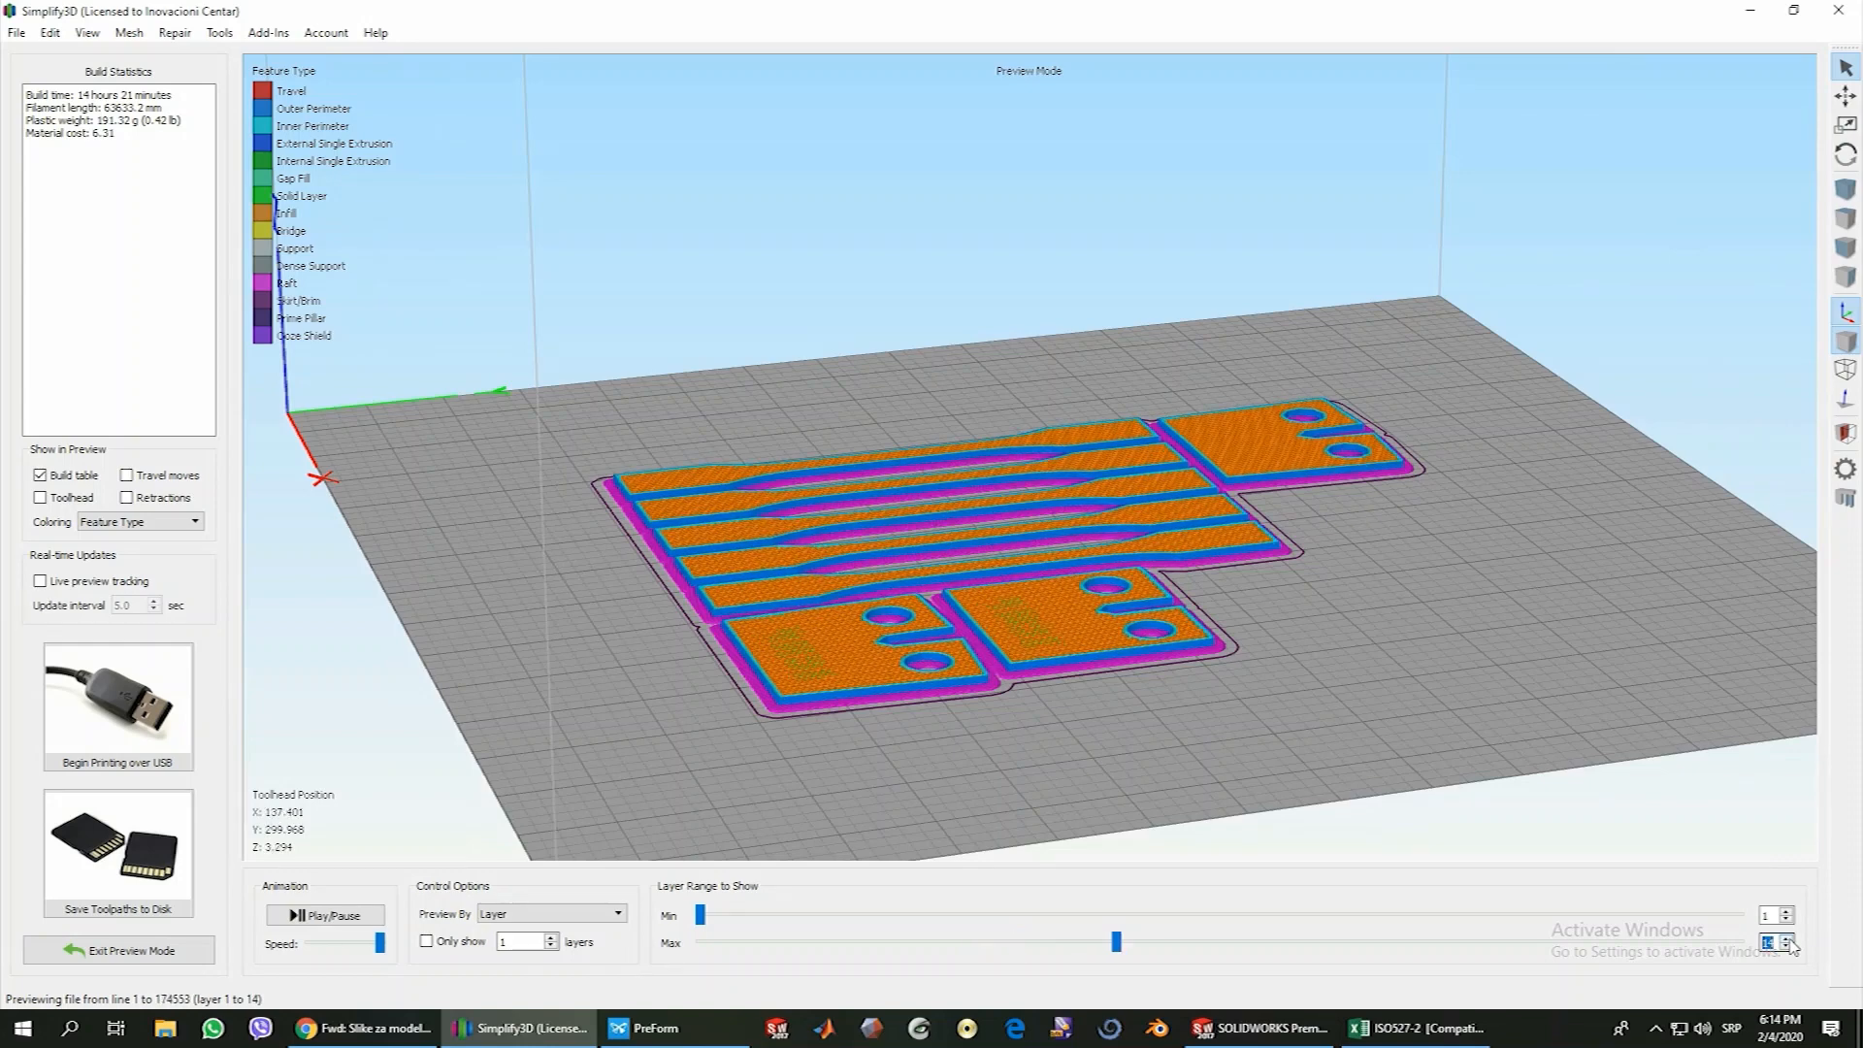
pyautogui.click(1786, 938)
pyautogui.click(1786, 939)
pyautogui.click(1787, 938)
# Raise the previewed layer range to layer 26 to examine where the support starts inside the holders
pyautogui.click(1787, 938)
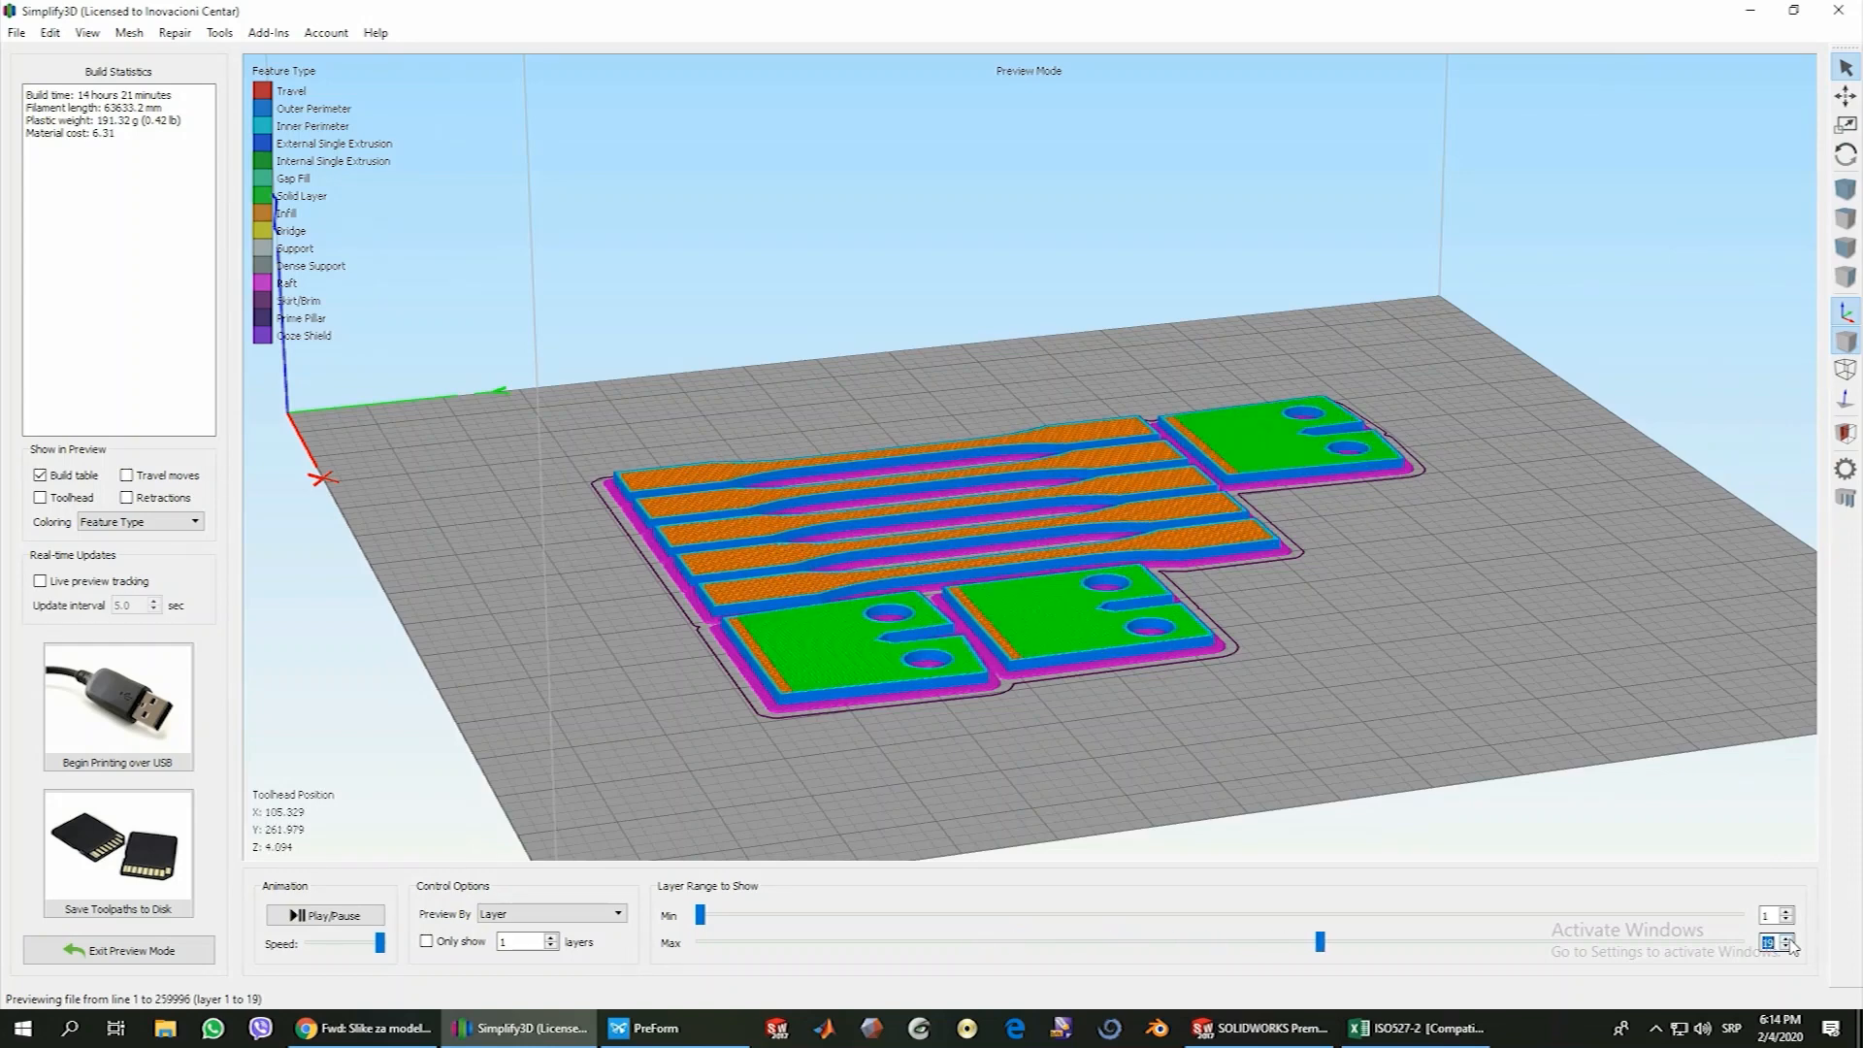
pyautogui.click(1787, 938)
pyautogui.click(1787, 938)
pyautogui.click(1786, 939)
pyautogui.click(1787, 939)
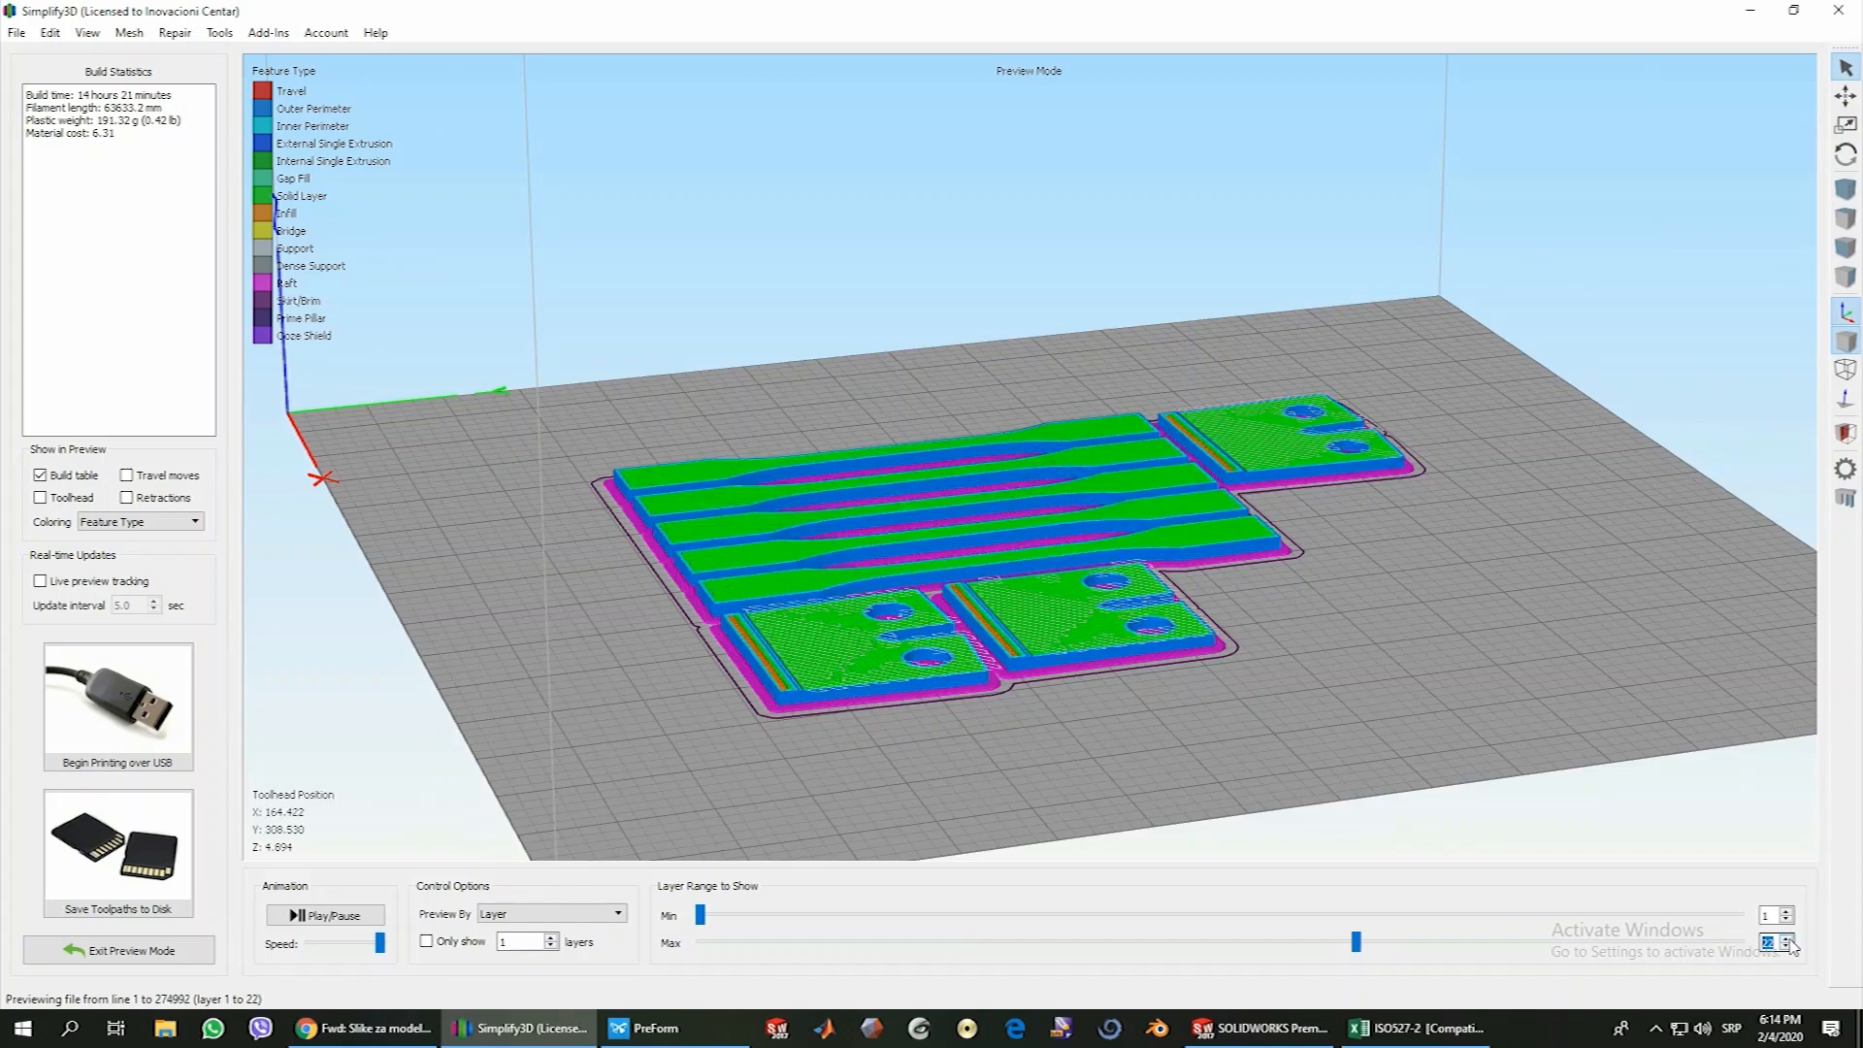
pyautogui.click(1787, 939)
pyautogui.click(1786, 939)
pyautogui.click(1786, 939)
pyautogui.click(1787, 938)
pyautogui.scroll(2, 752, 745)
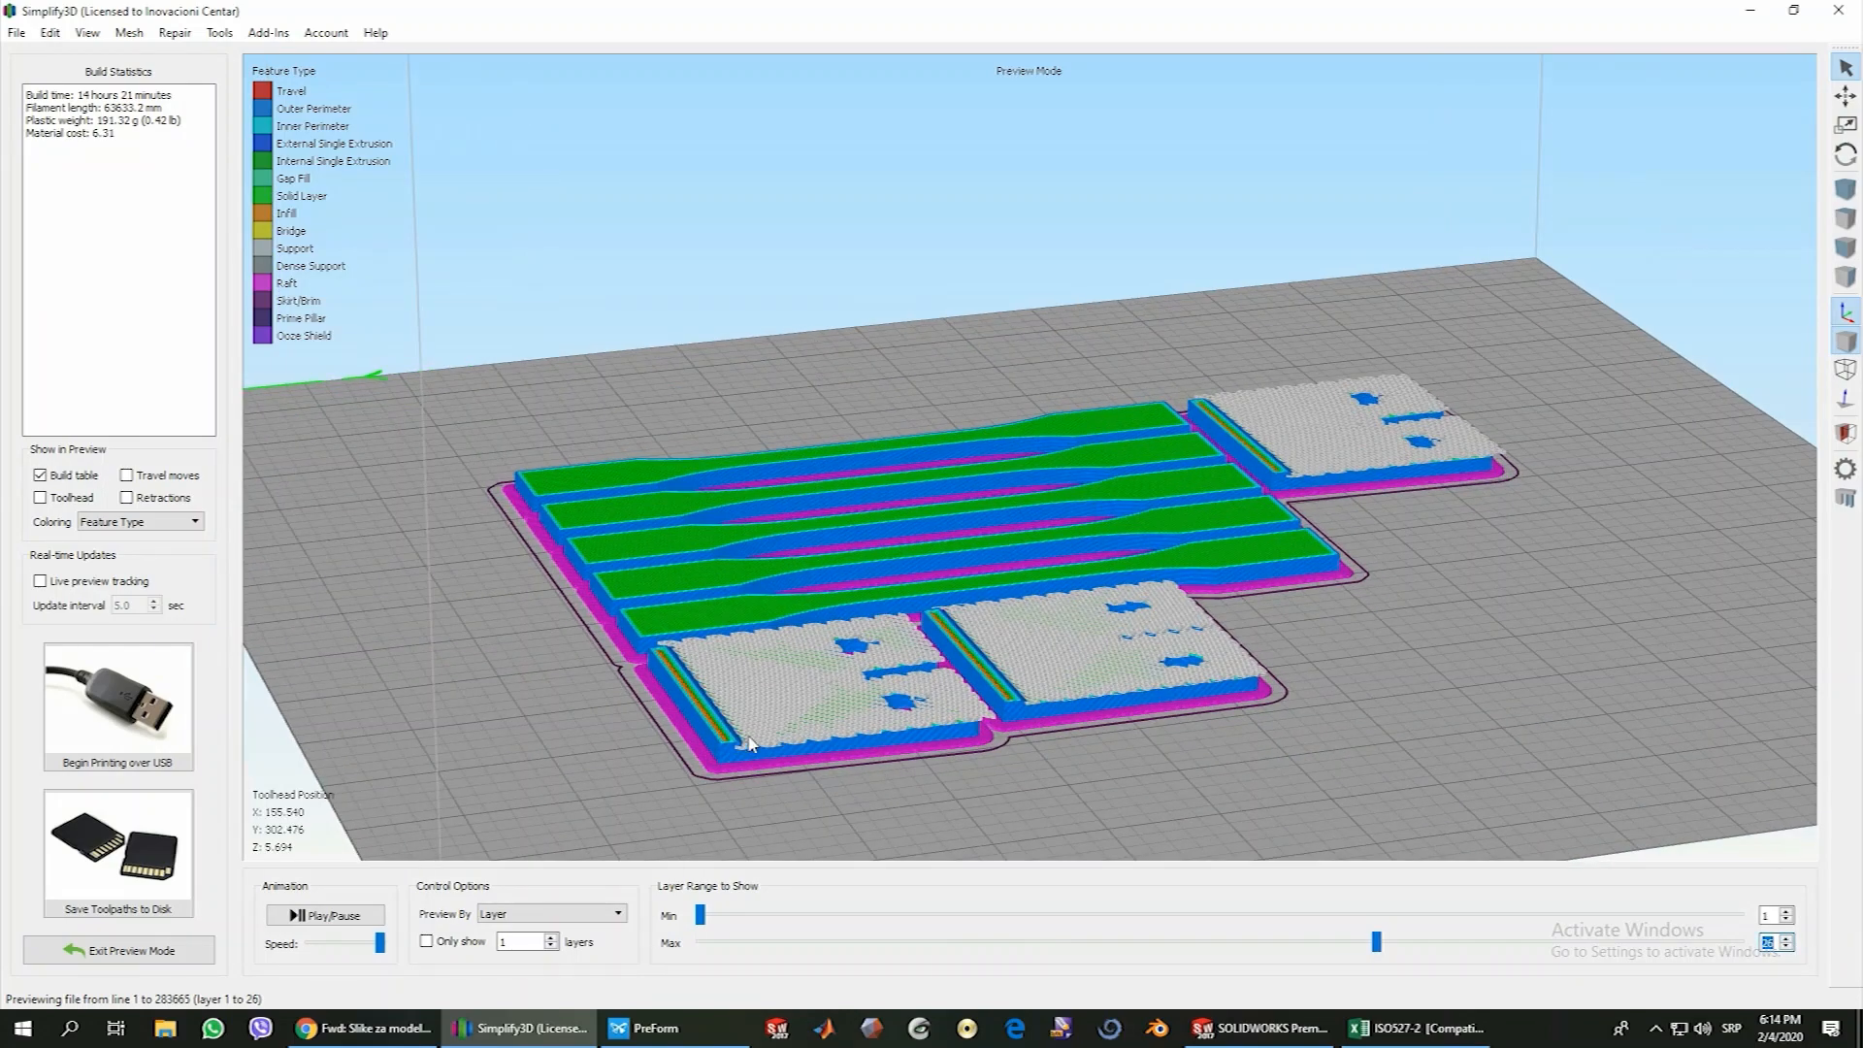
pyautogui.moveTo(752, 745); pyautogui.dragTo(965, 753)
# Raise the previewed layer range to layer 50 to follow the support build-up inside the holders
pyautogui.click(1787, 938)
pyautogui.click(1787, 938)
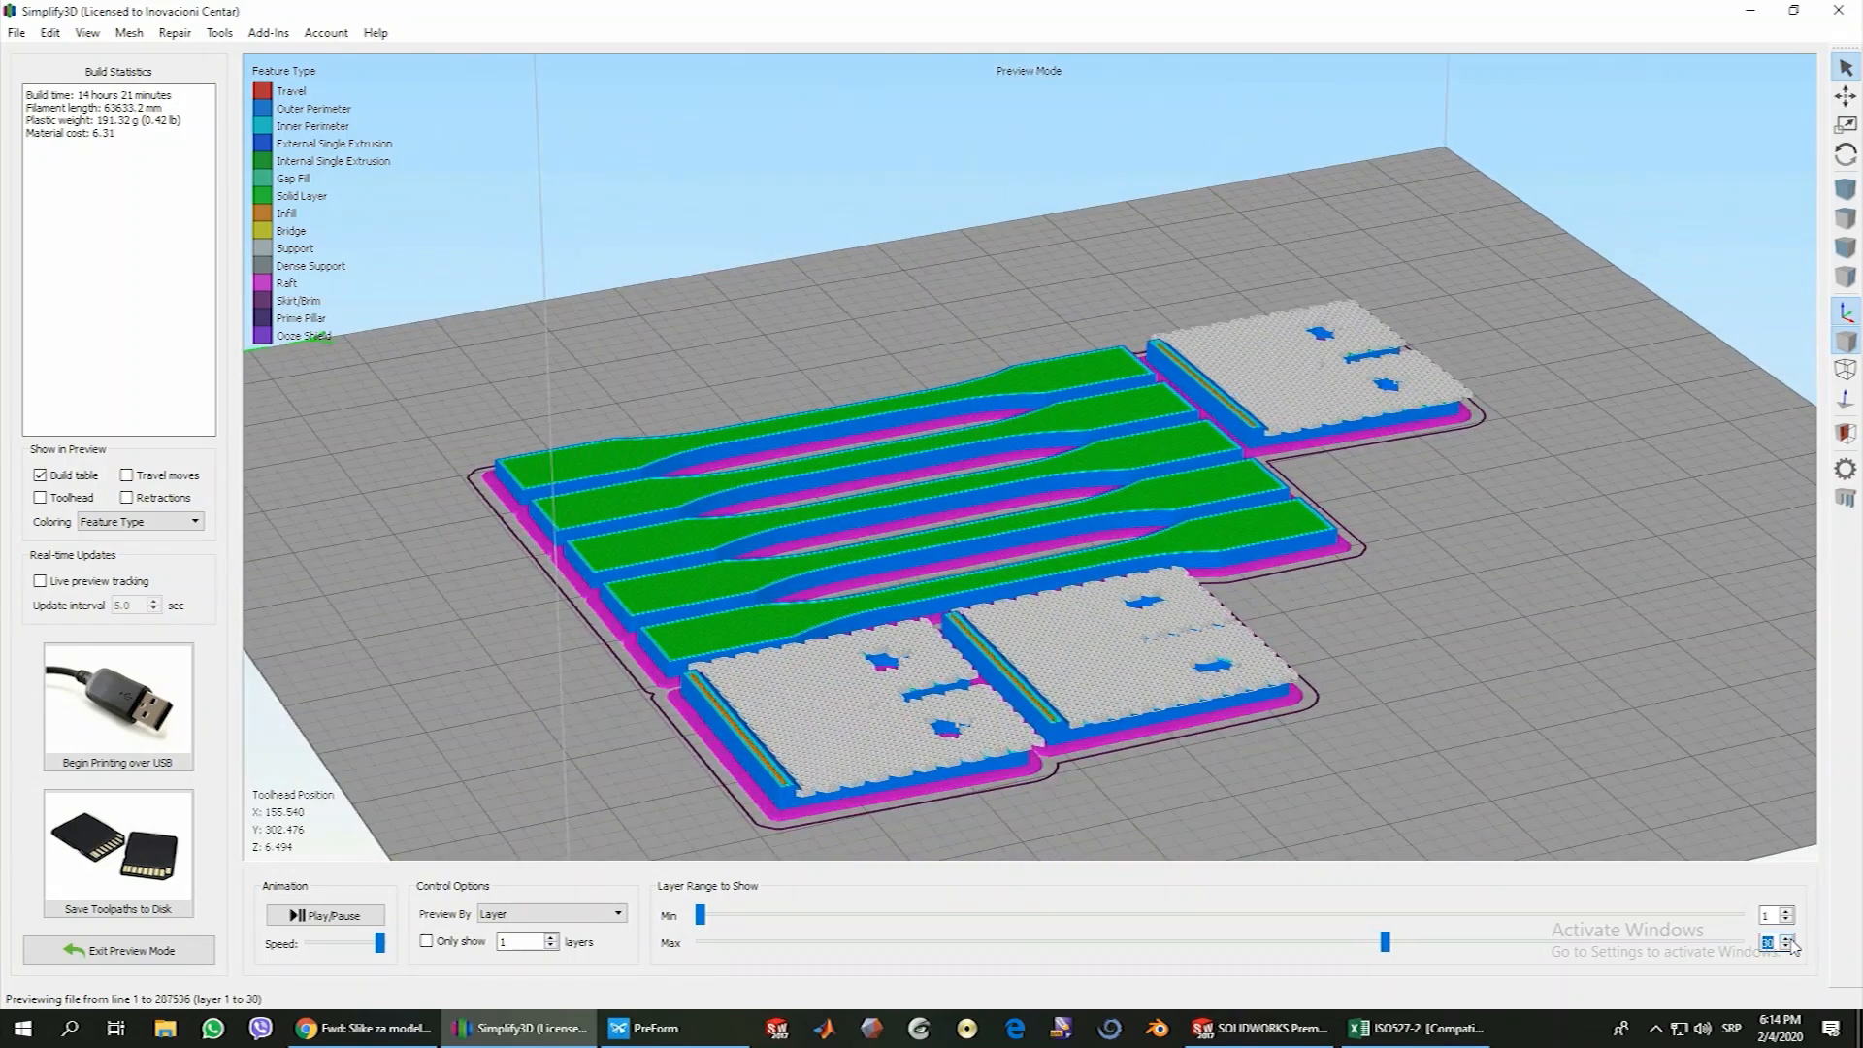
pyautogui.click(1787, 939)
pyautogui.click(1786, 938)
pyautogui.click(1787, 939)
pyautogui.click(1791, 939)
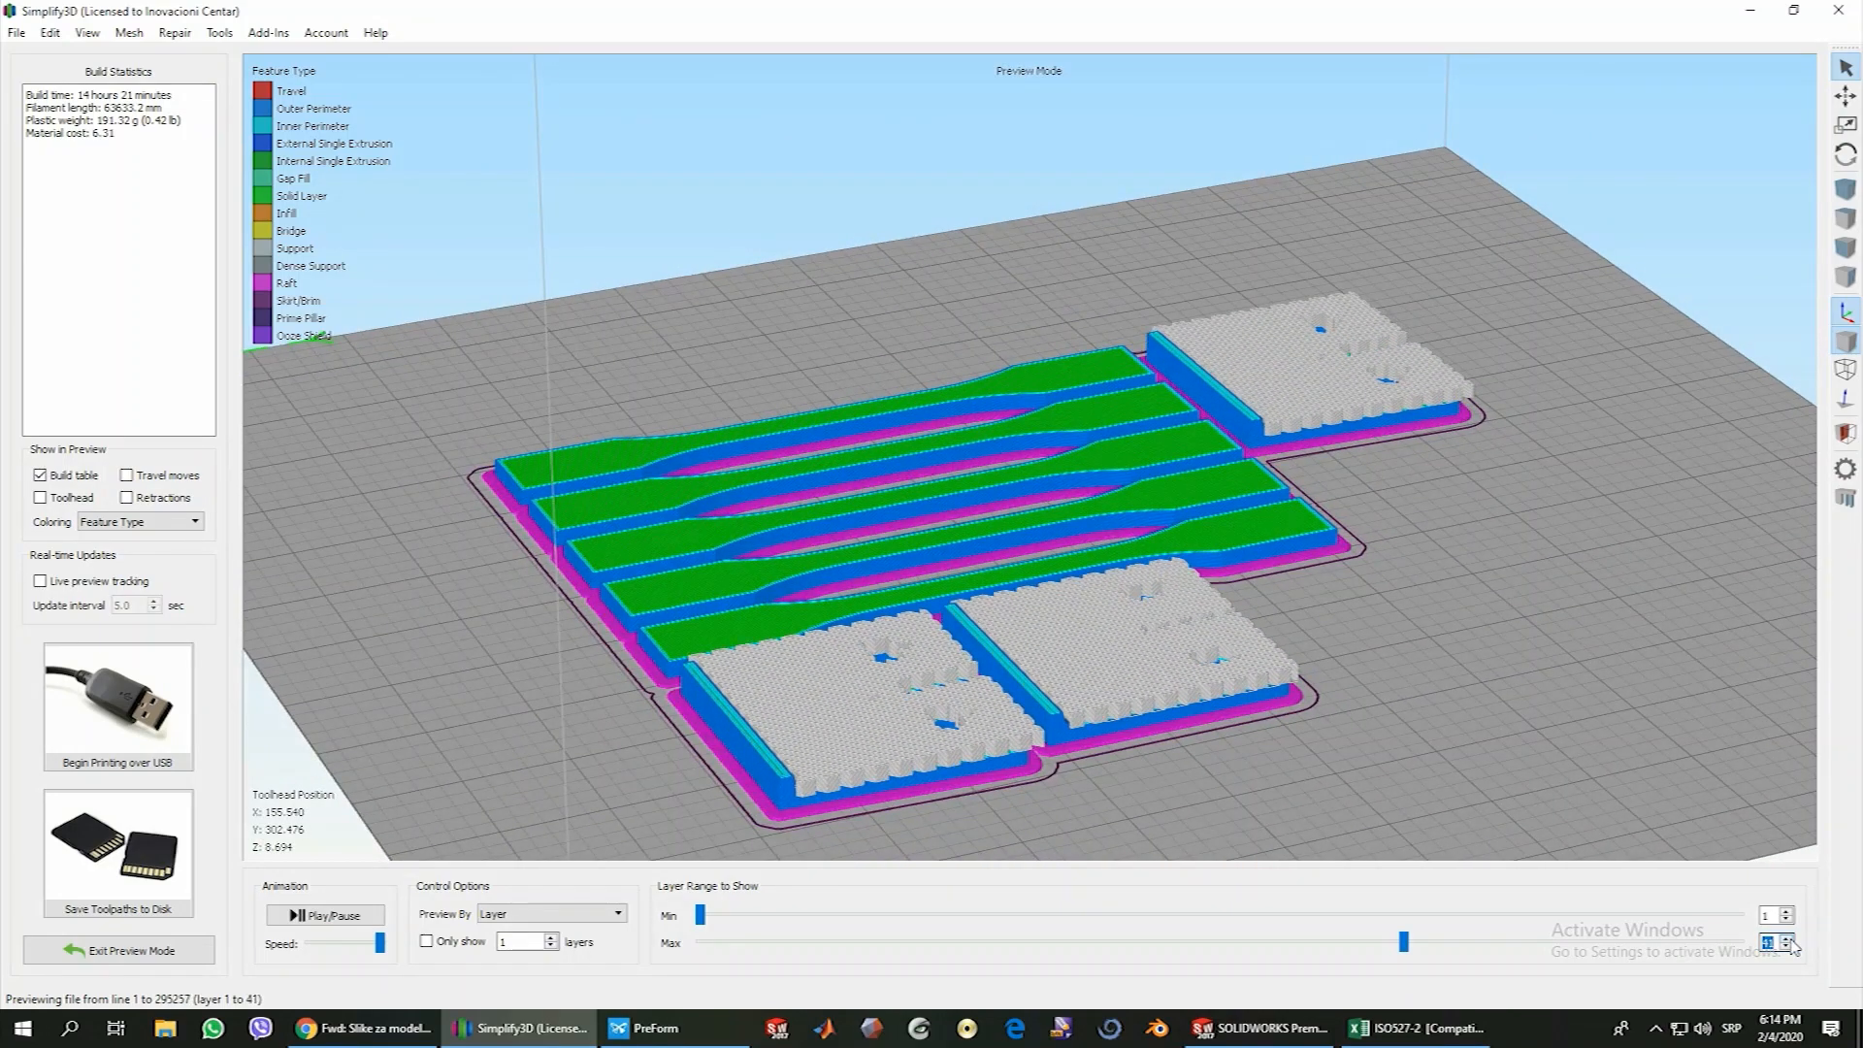
pyautogui.click(1792, 940)
pyautogui.click(1791, 939)
pyautogui.click(1791, 939)
pyautogui.click(1791, 939)
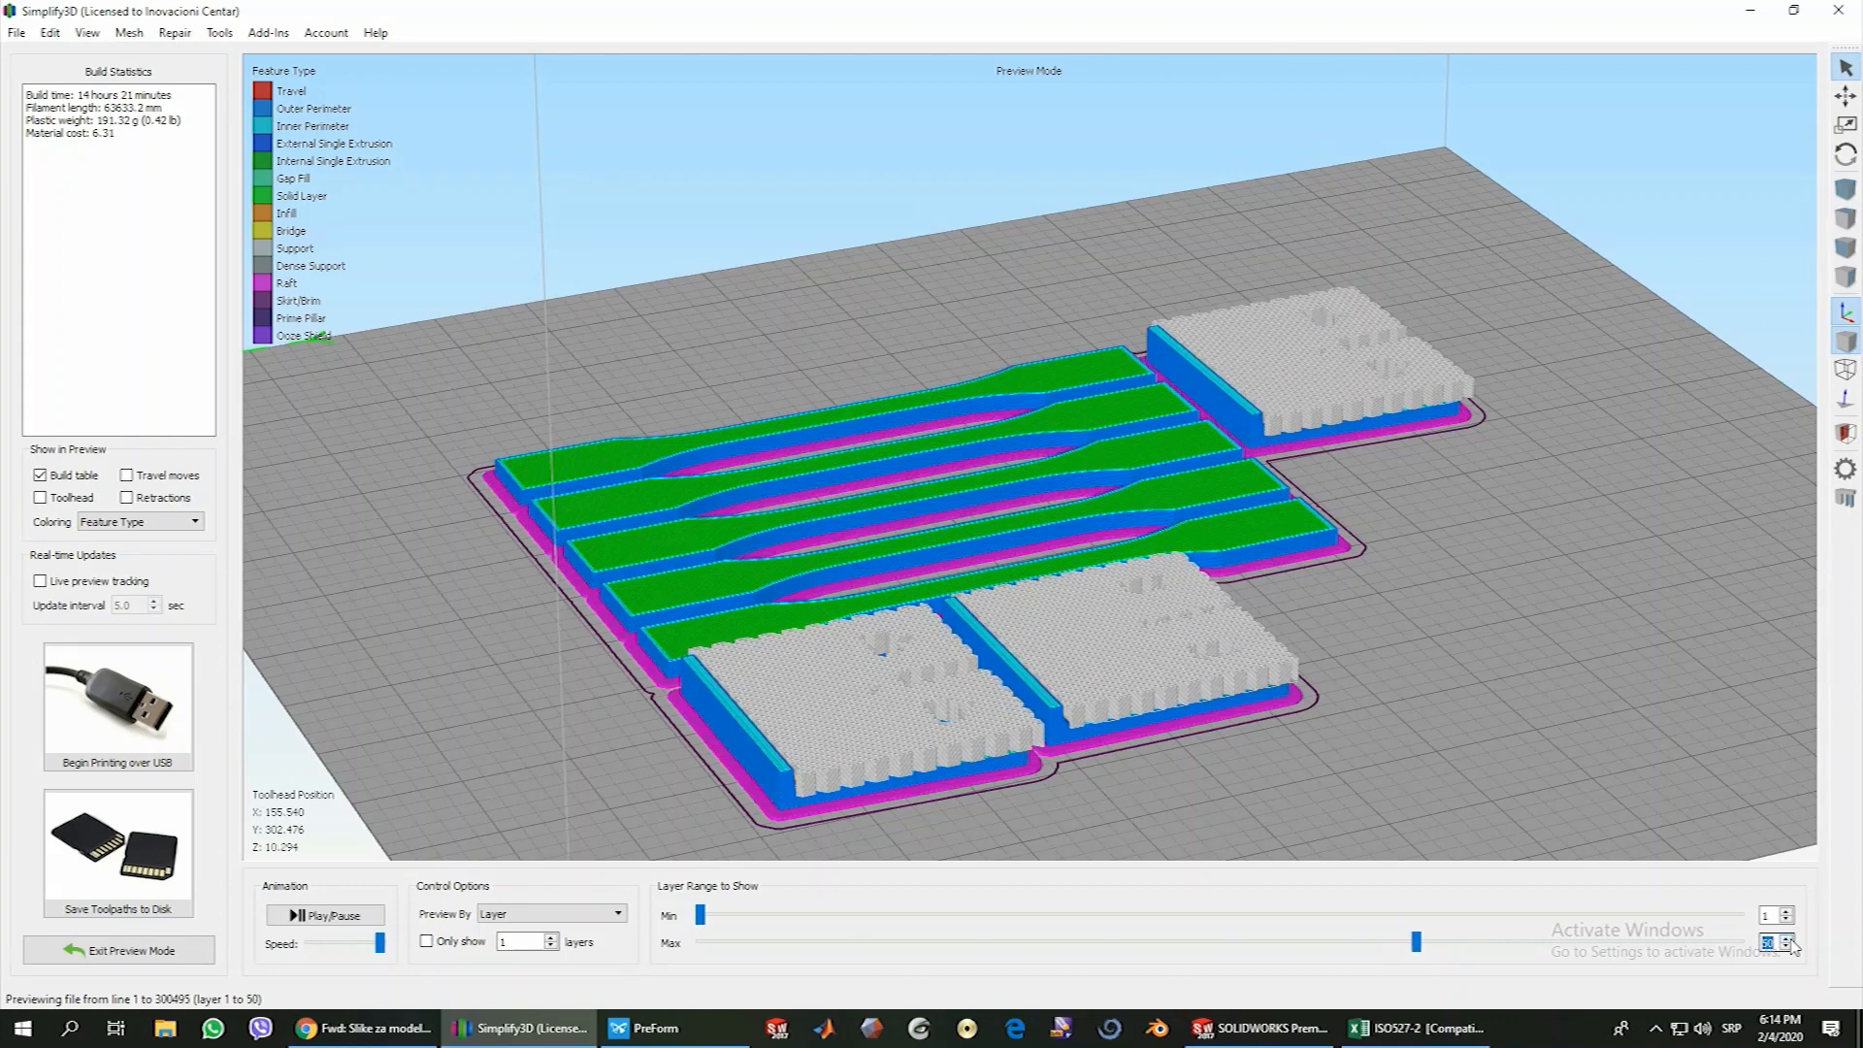
# Raise the previewed layer range to layer 69 and examine the bridge layer laid over the support up close
pyautogui.click(1792, 939)
pyautogui.click(1791, 939)
pyautogui.click(1791, 940)
pyautogui.click(1792, 939)
pyautogui.click(1791, 939)
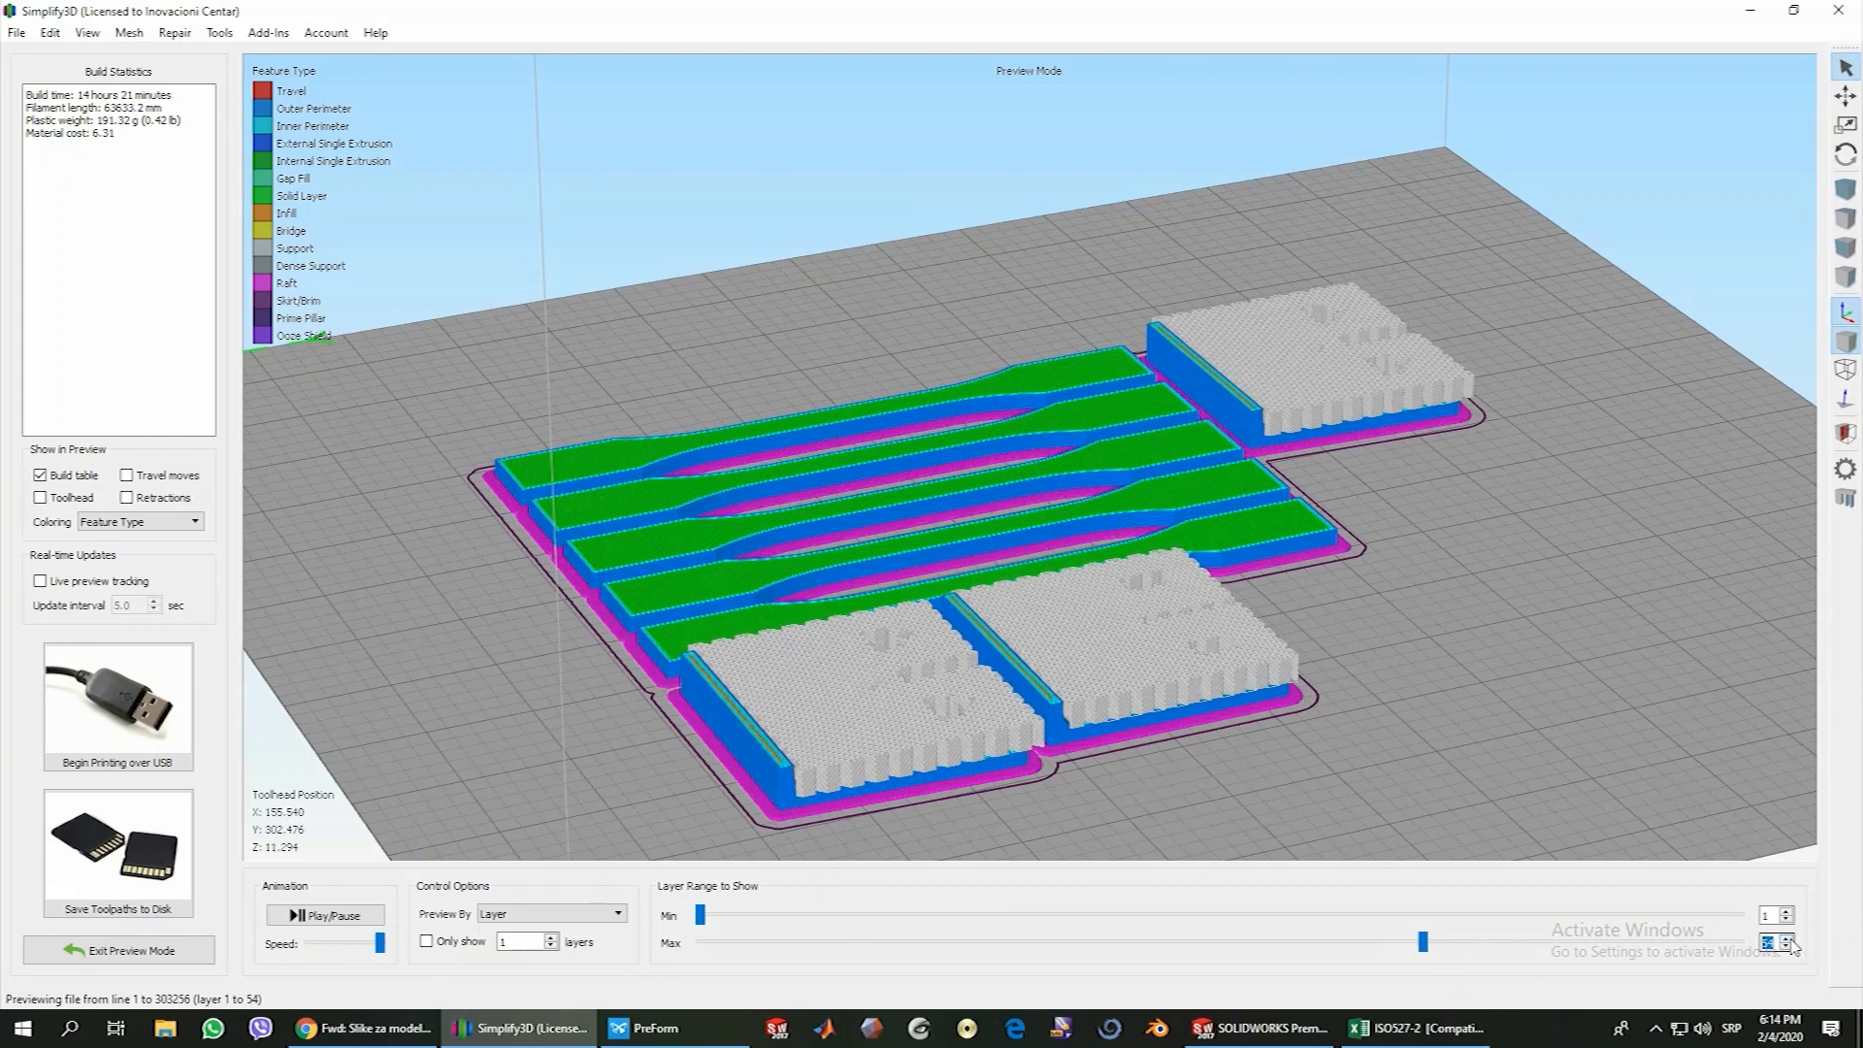
pyautogui.click(1792, 939)
pyautogui.click(1791, 939)
pyautogui.click(1792, 939)
pyautogui.click(1791, 940)
pyautogui.click(1792, 940)
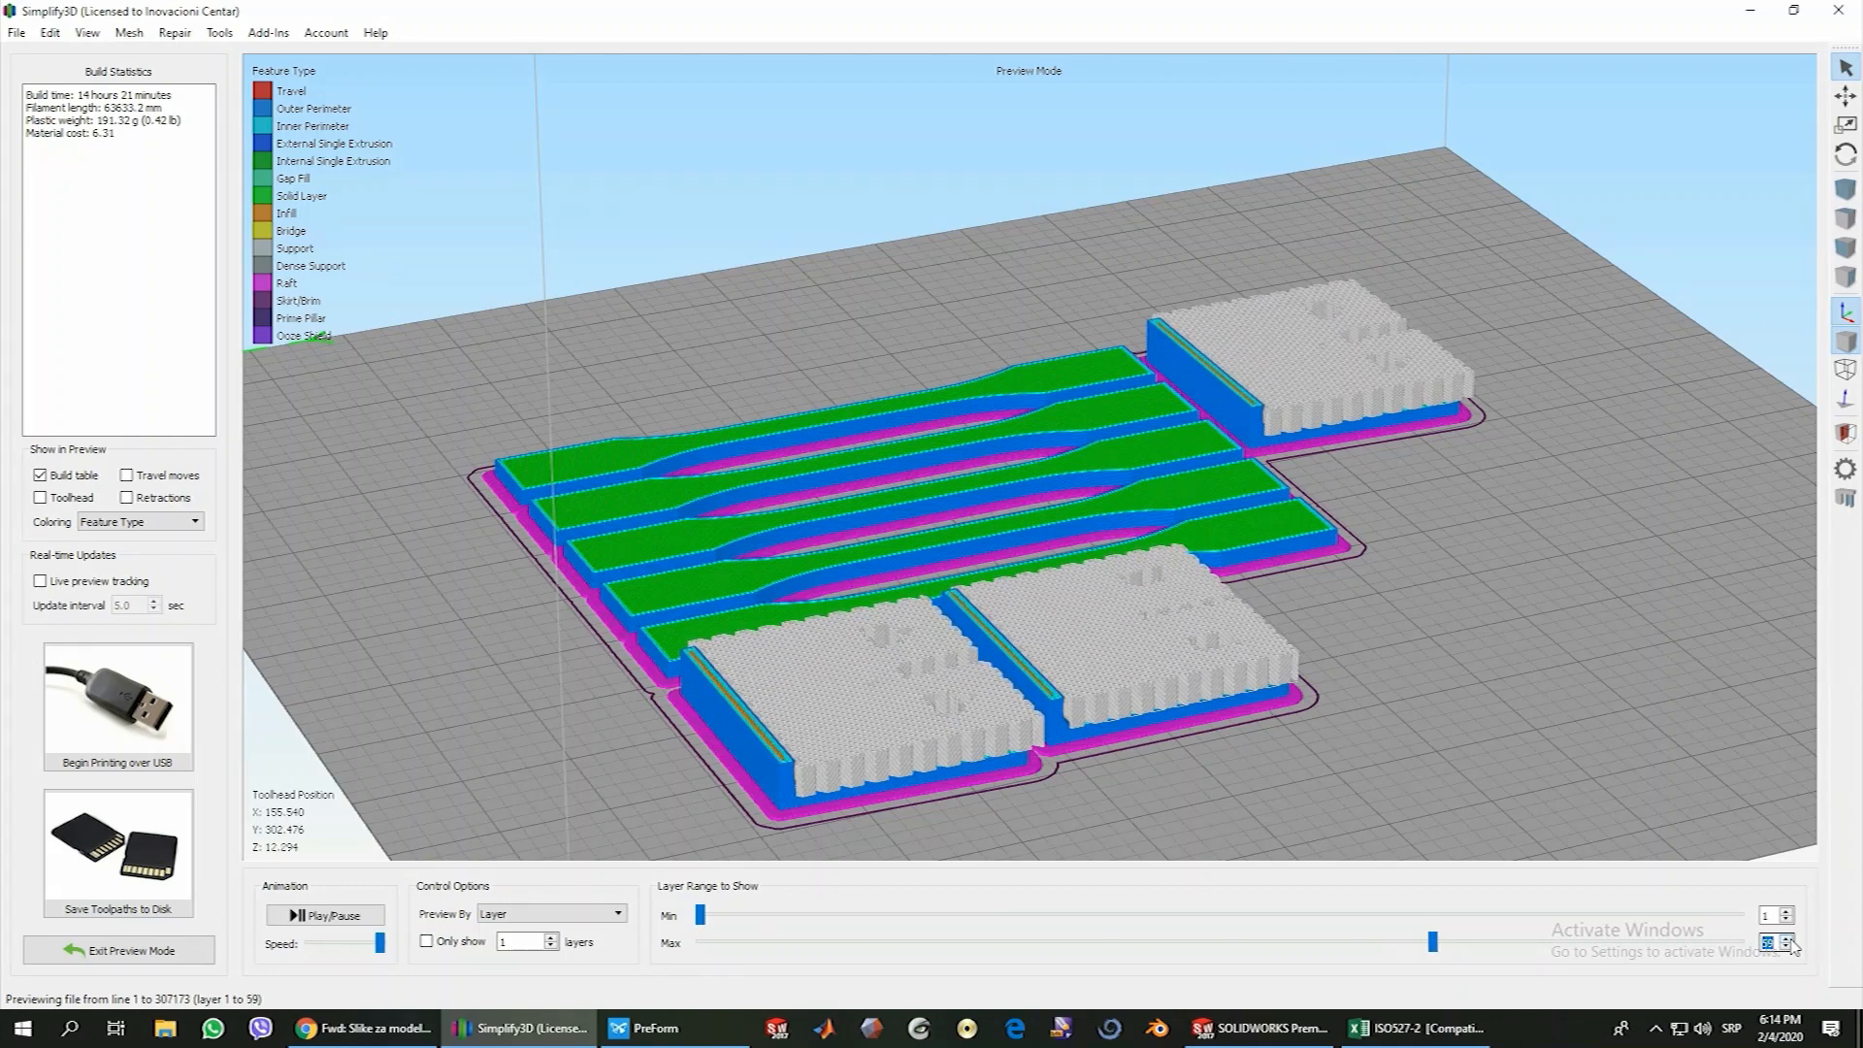
pyautogui.click(1791, 939)
pyautogui.click(1792, 940)
pyautogui.click(1791, 939)
pyautogui.click(1791, 939)
pyautogui.click(1792, 939)
pyautogui.click(1792, 940)
pyautogui.click(1792, 940)
pyautogui.click(1791, 939)
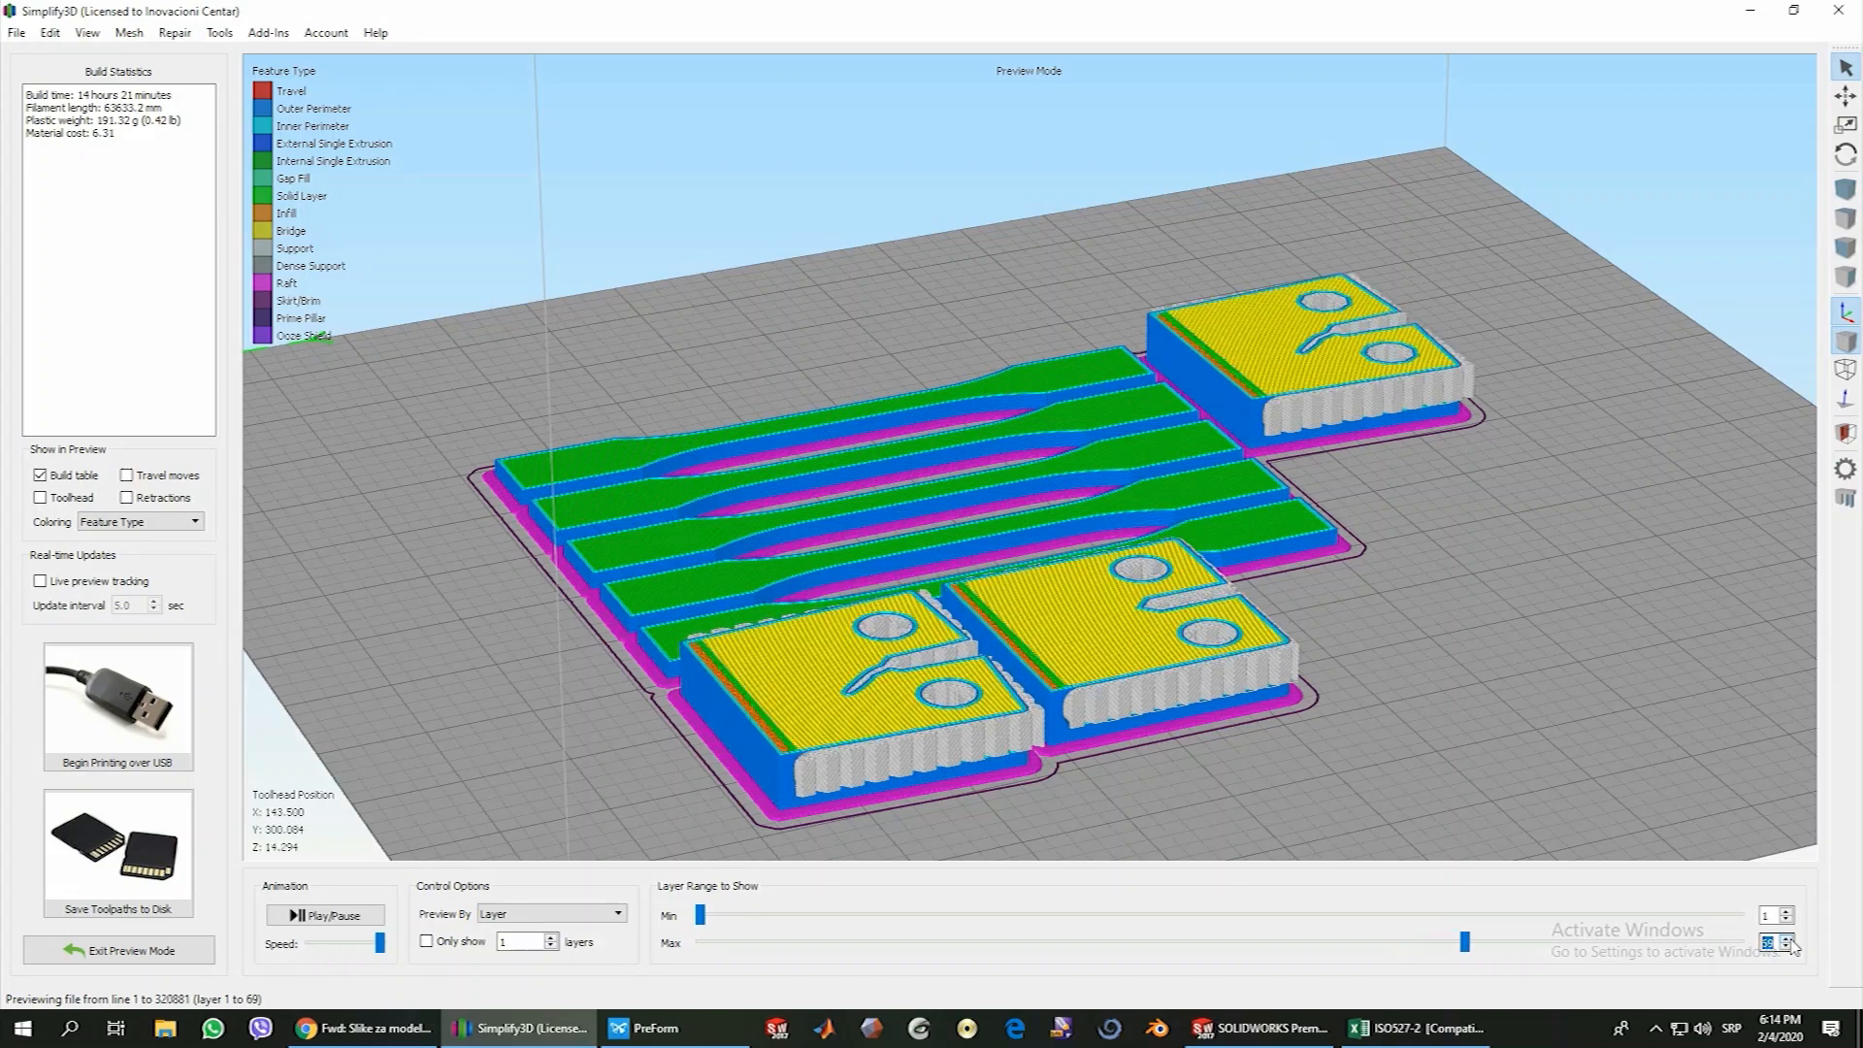
pyautogui.moveTo(913, 744); pyautogui.dragTo(784, 796)
pyautogui.moveTo(902, 717); pyautogui.dragTo(869, 796)
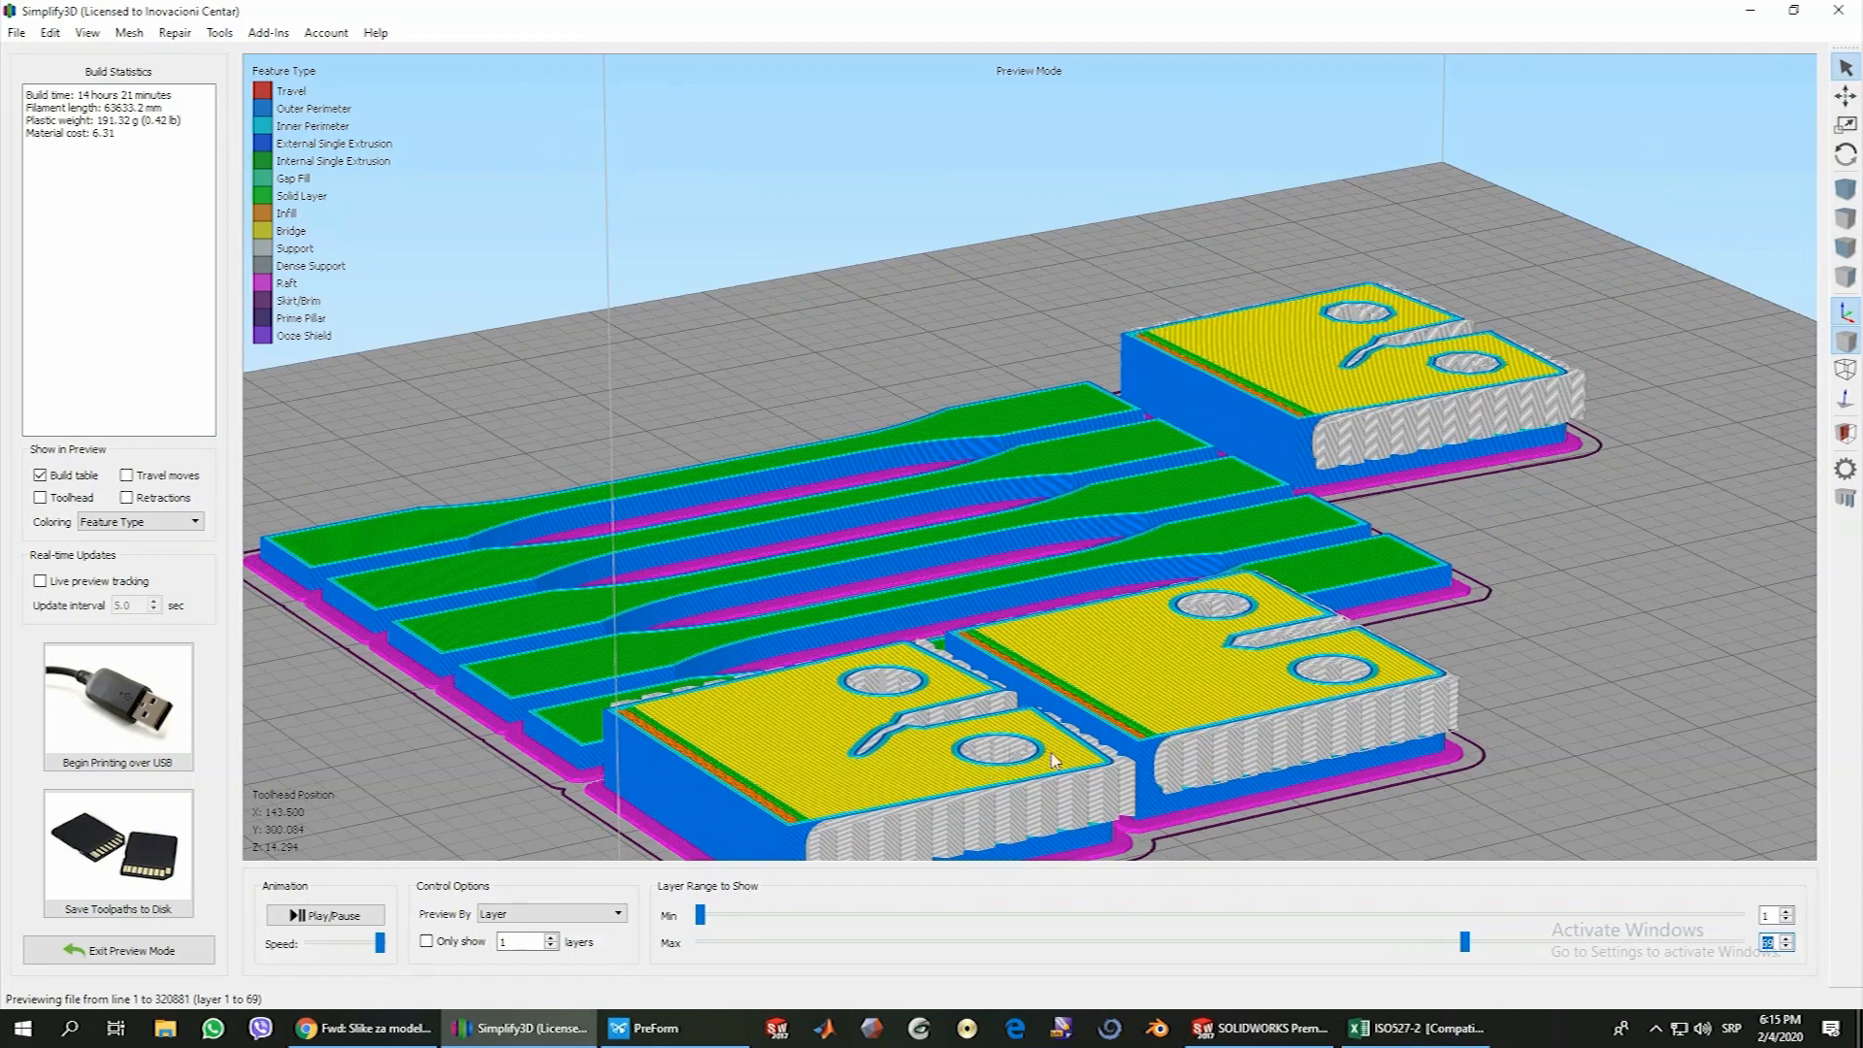
# Raise the previewed layer range to the final layer, 85, to examine the holders' top solid layers and lettering
pyautogui.click(1787, 938)
pyautogui.click(1788, 938)
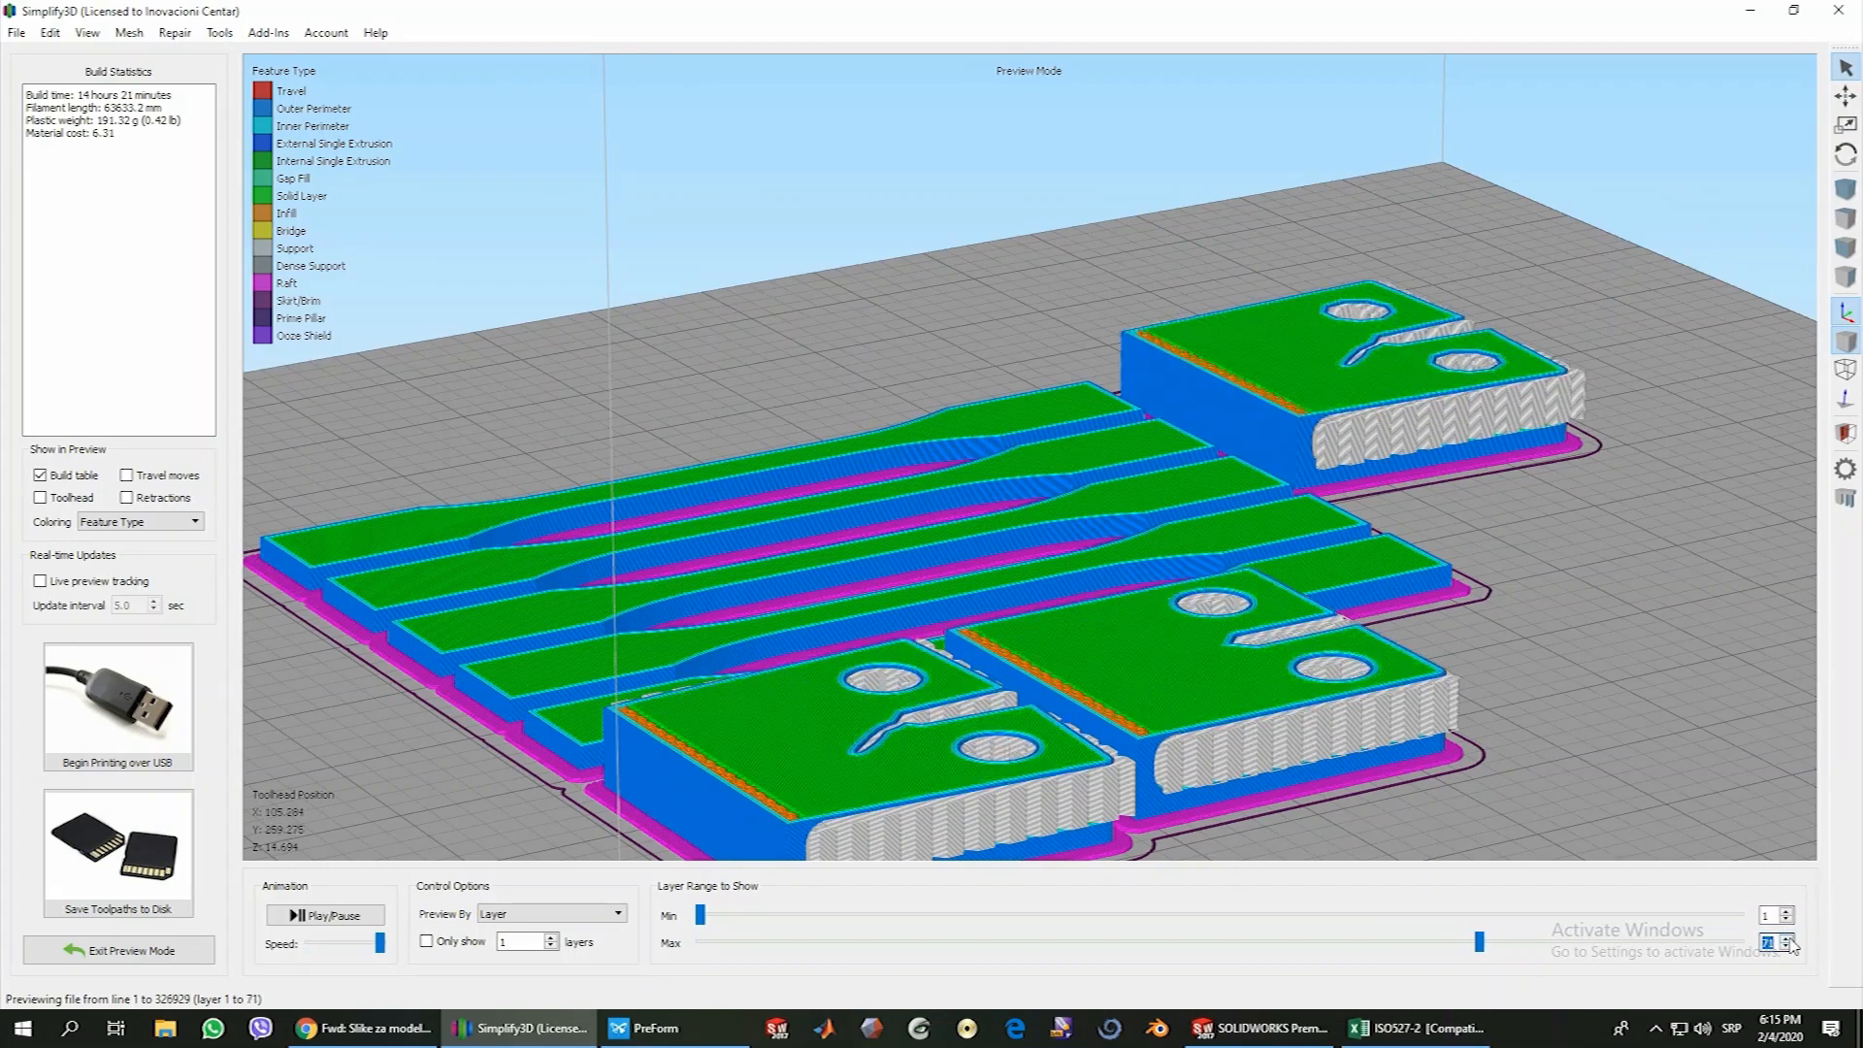
pyautogui.click(1788, 939)
pyautogui.click(1788, 939)
pyautogui.click(1787, 939)
pyautogui.click(1788, 939)
pyautogui.click(1788, 939)
pyautogui.click(1787, 939)
pyautogui.click(1787, 939)
pyautogui.click(1788, 938)
pyautogui.click(1787, 938)
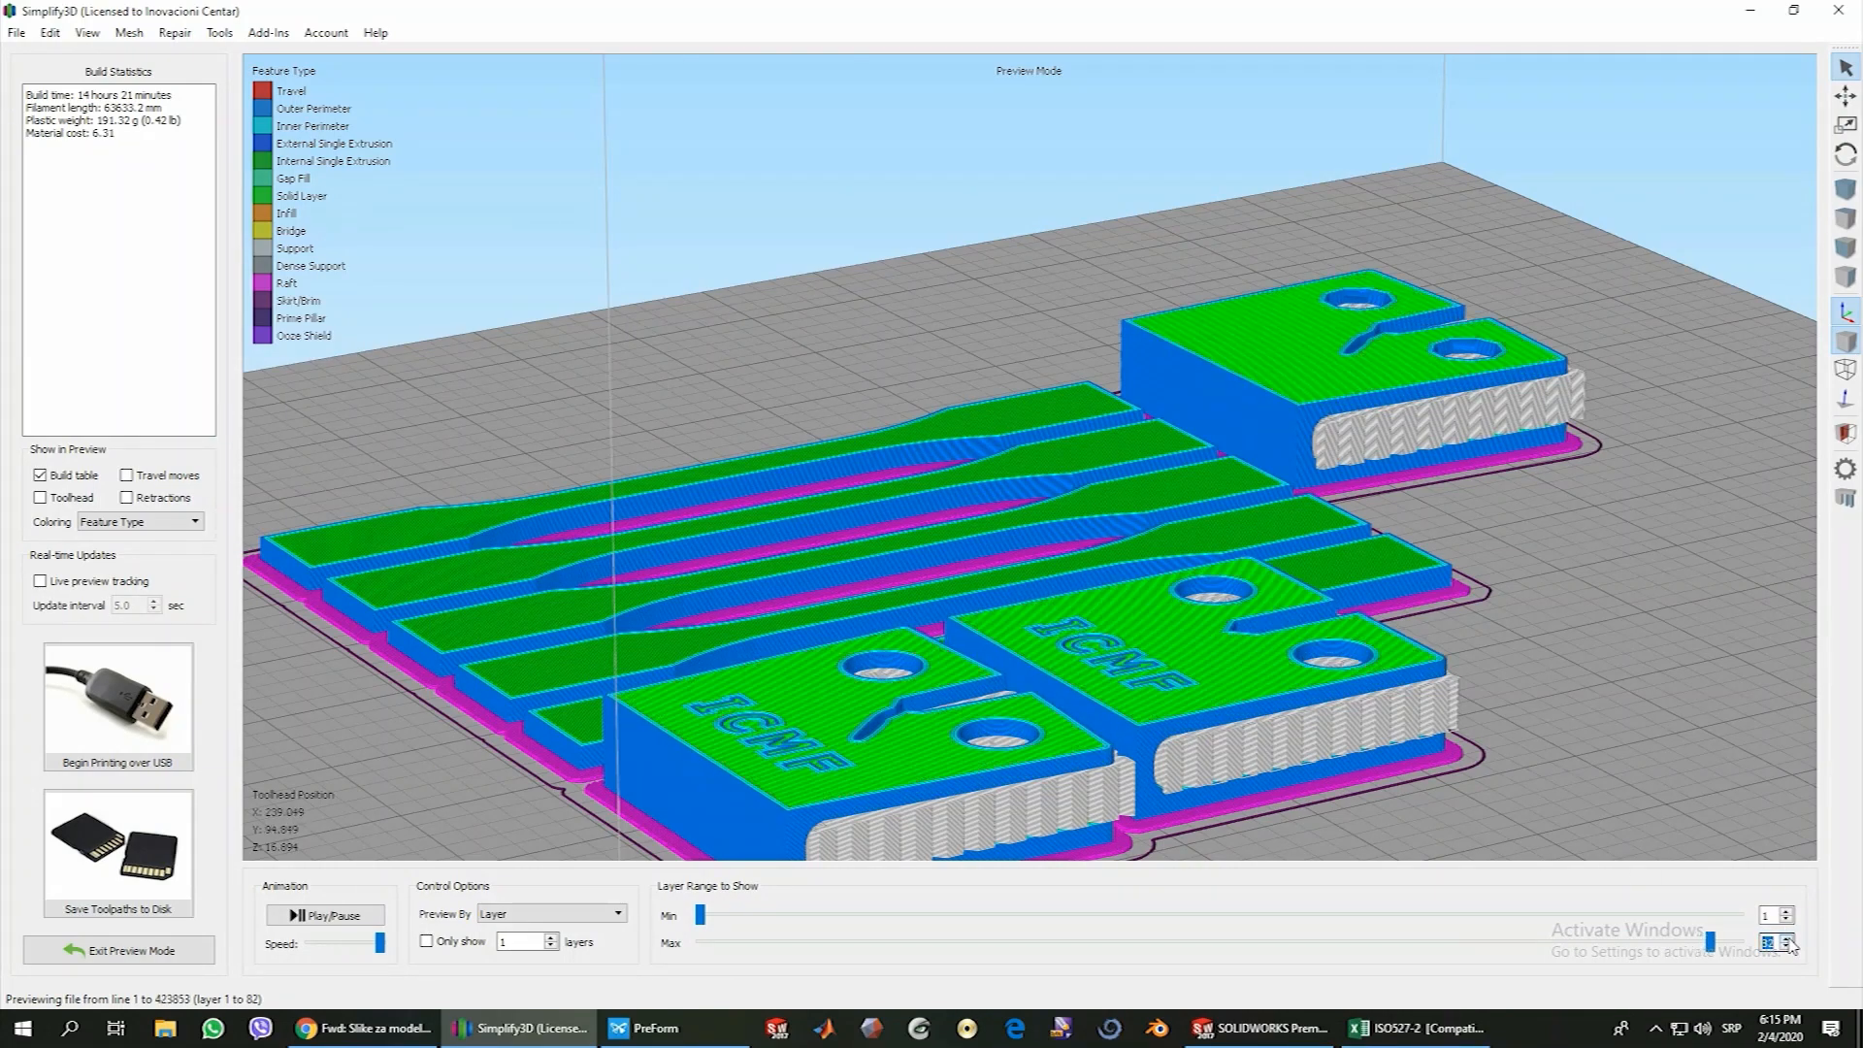
pyautogui.click(1788, 938)
pyautogui.click(1787, 938)
pyautogui.click(1787, 939)
pyautogui.moveTo(847, 670); pyautogui.dragTo(662, 804)
pyautogui.scroll(-3, 758, 744)
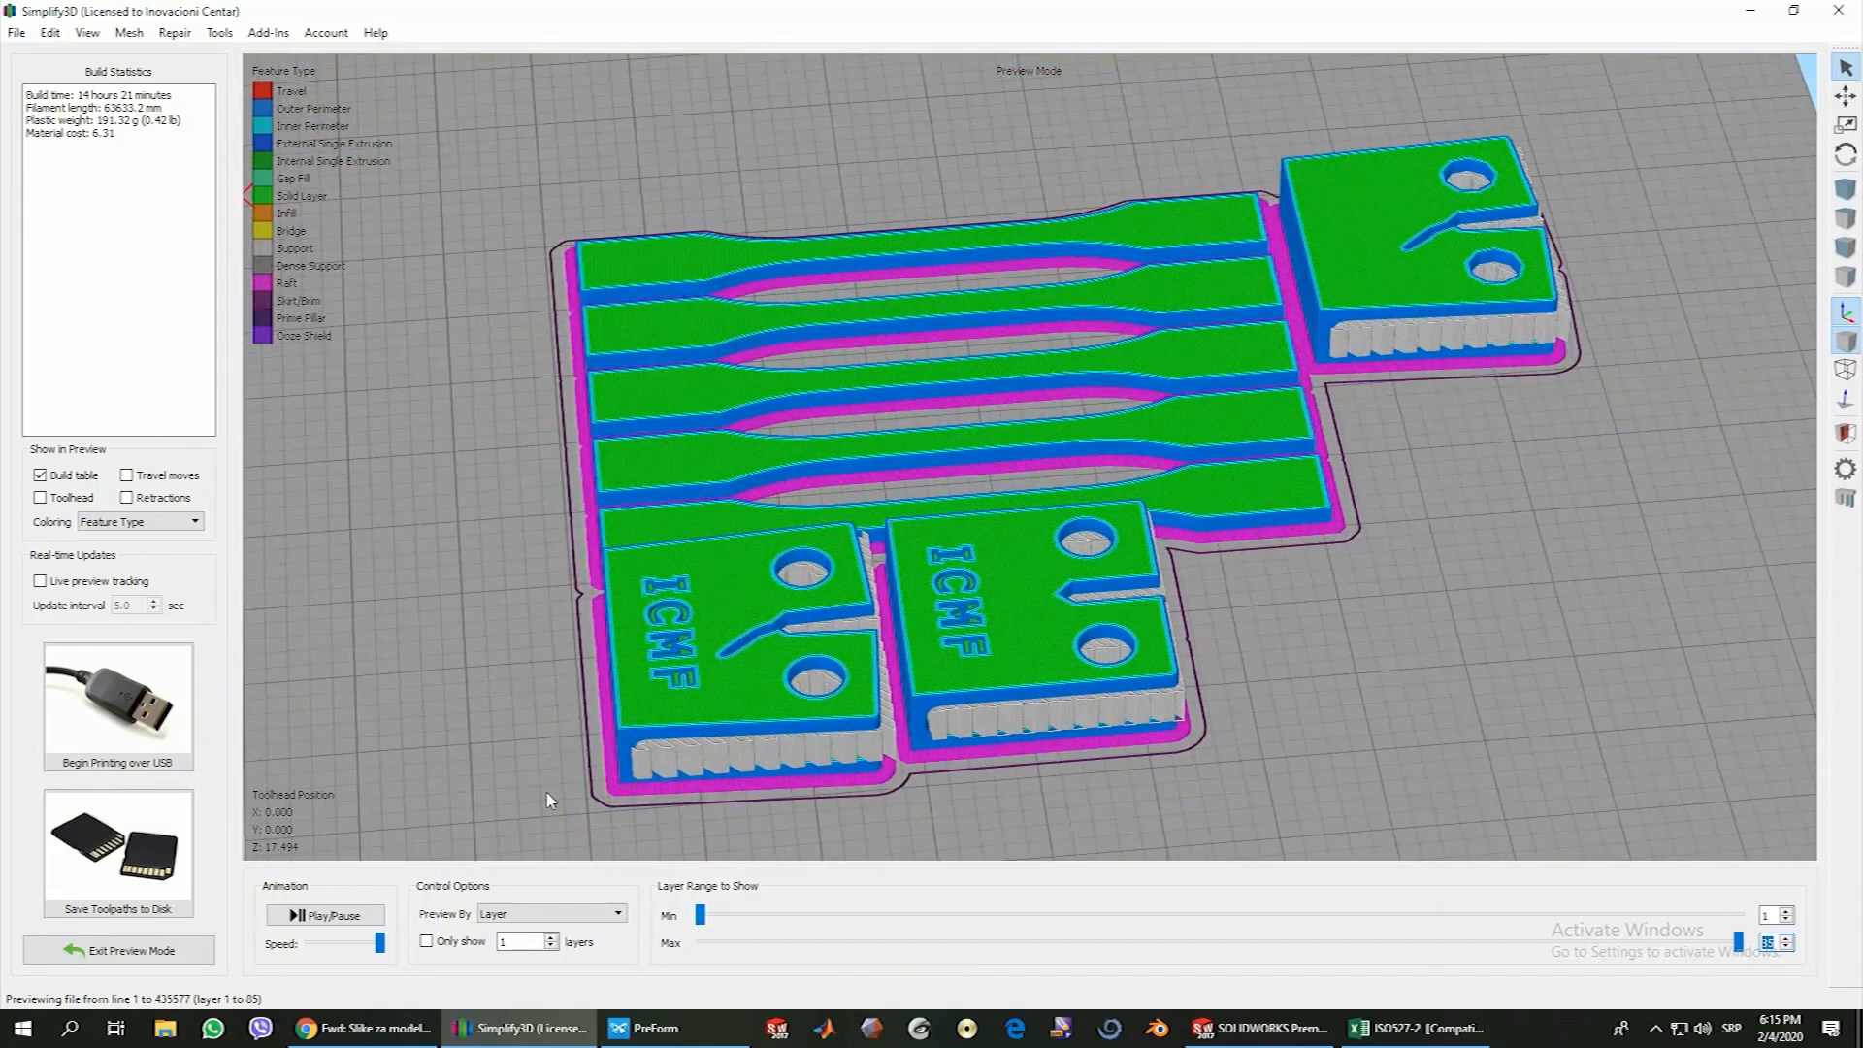
# Leave the preview, change the support infill percentage in the process's support settings and apply it
pyautogui.click(117, 953)
pyautogui.click(125, 914)
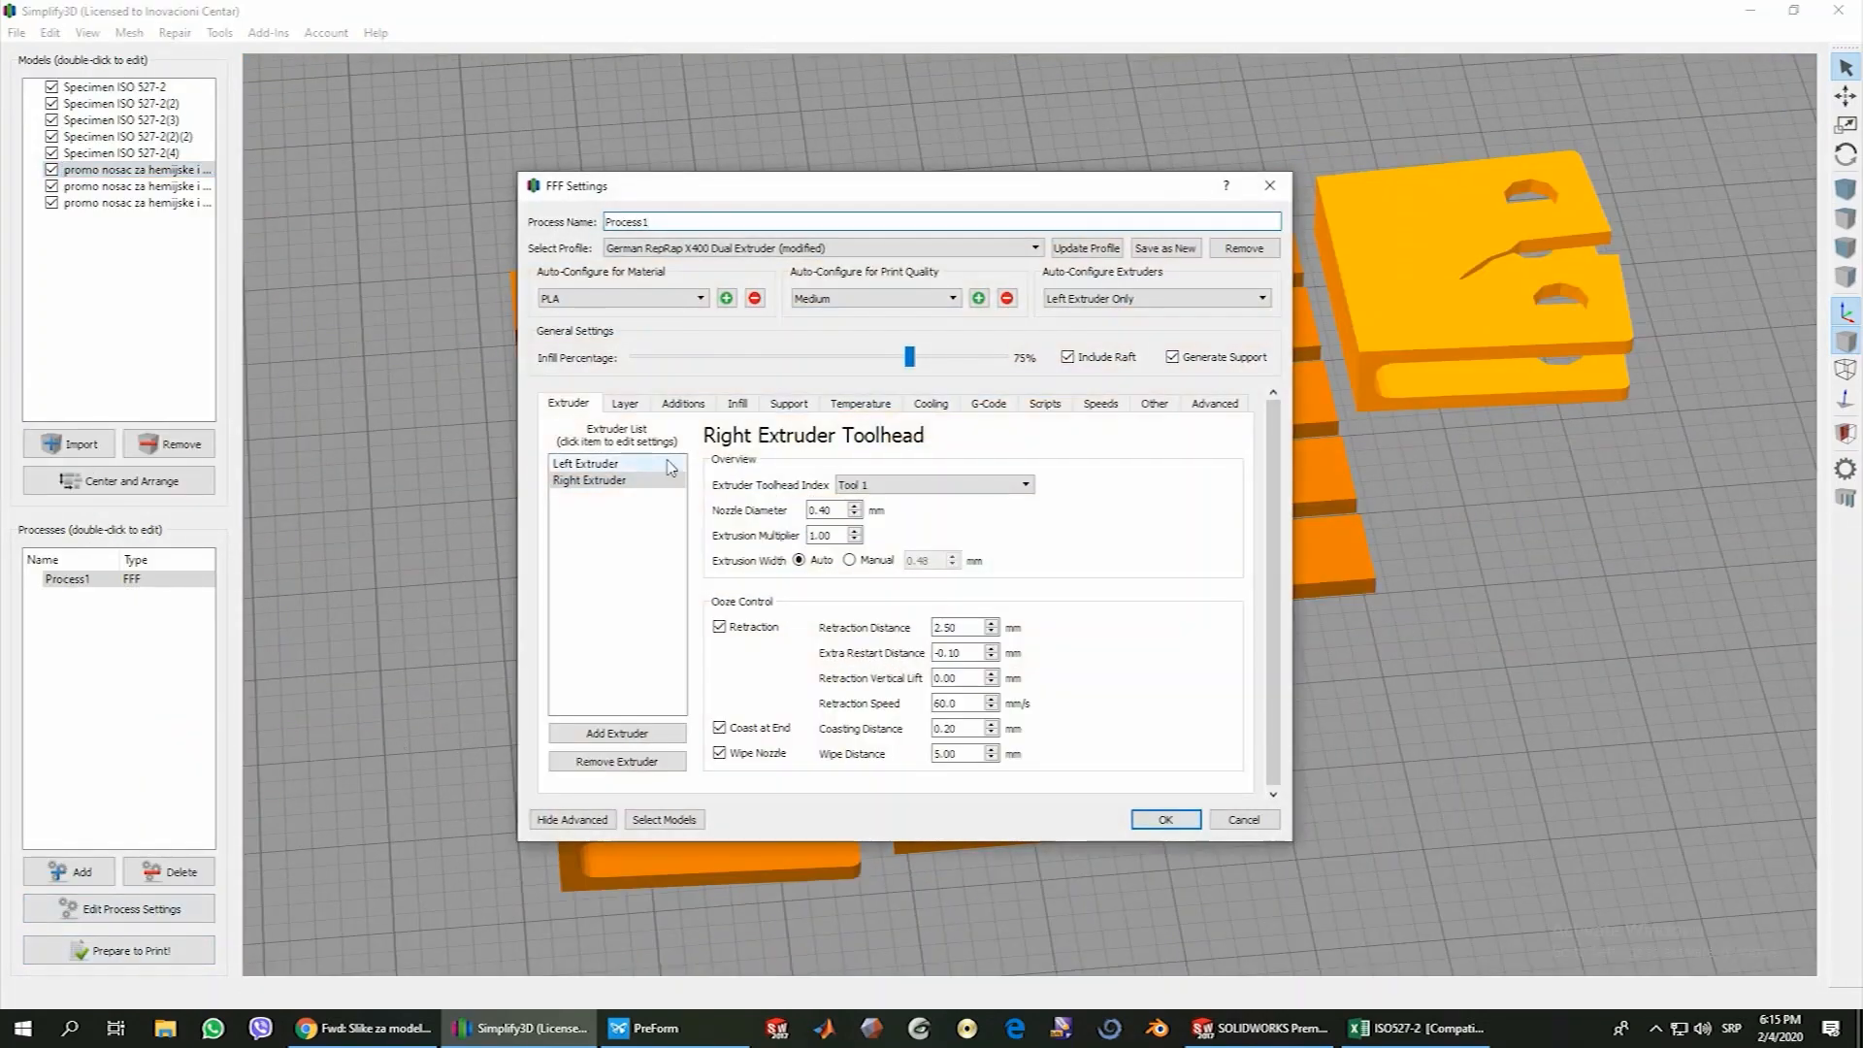
pyautogui.click(789, 406)
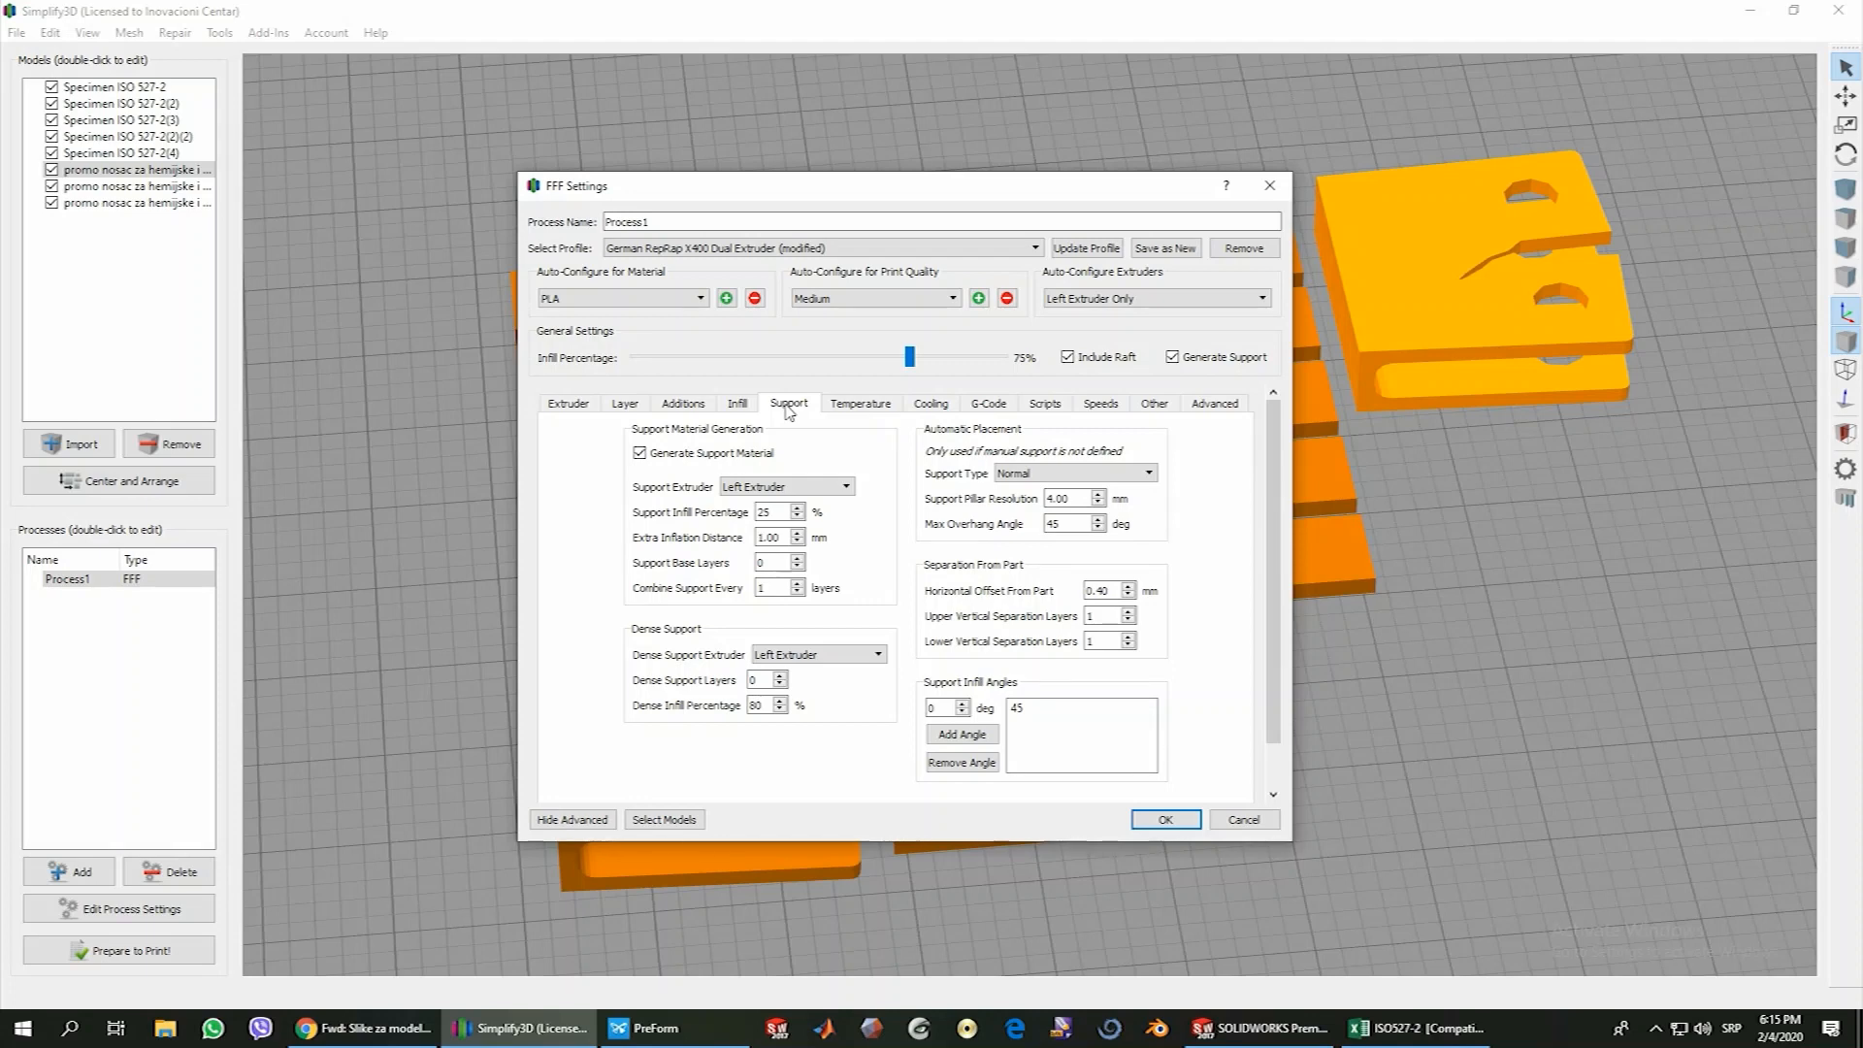
pyautogui.click(778, 512)
pyautogui.moveTo(775, 516); pyautogui.dragTo(745, 519)
pyautogui.click(773, 513)
pyautogui.moveTo(790, 536)
pyautogui.press('BackSpace')
pyautogui.write('1')
pyautogui.click(1165, 819)
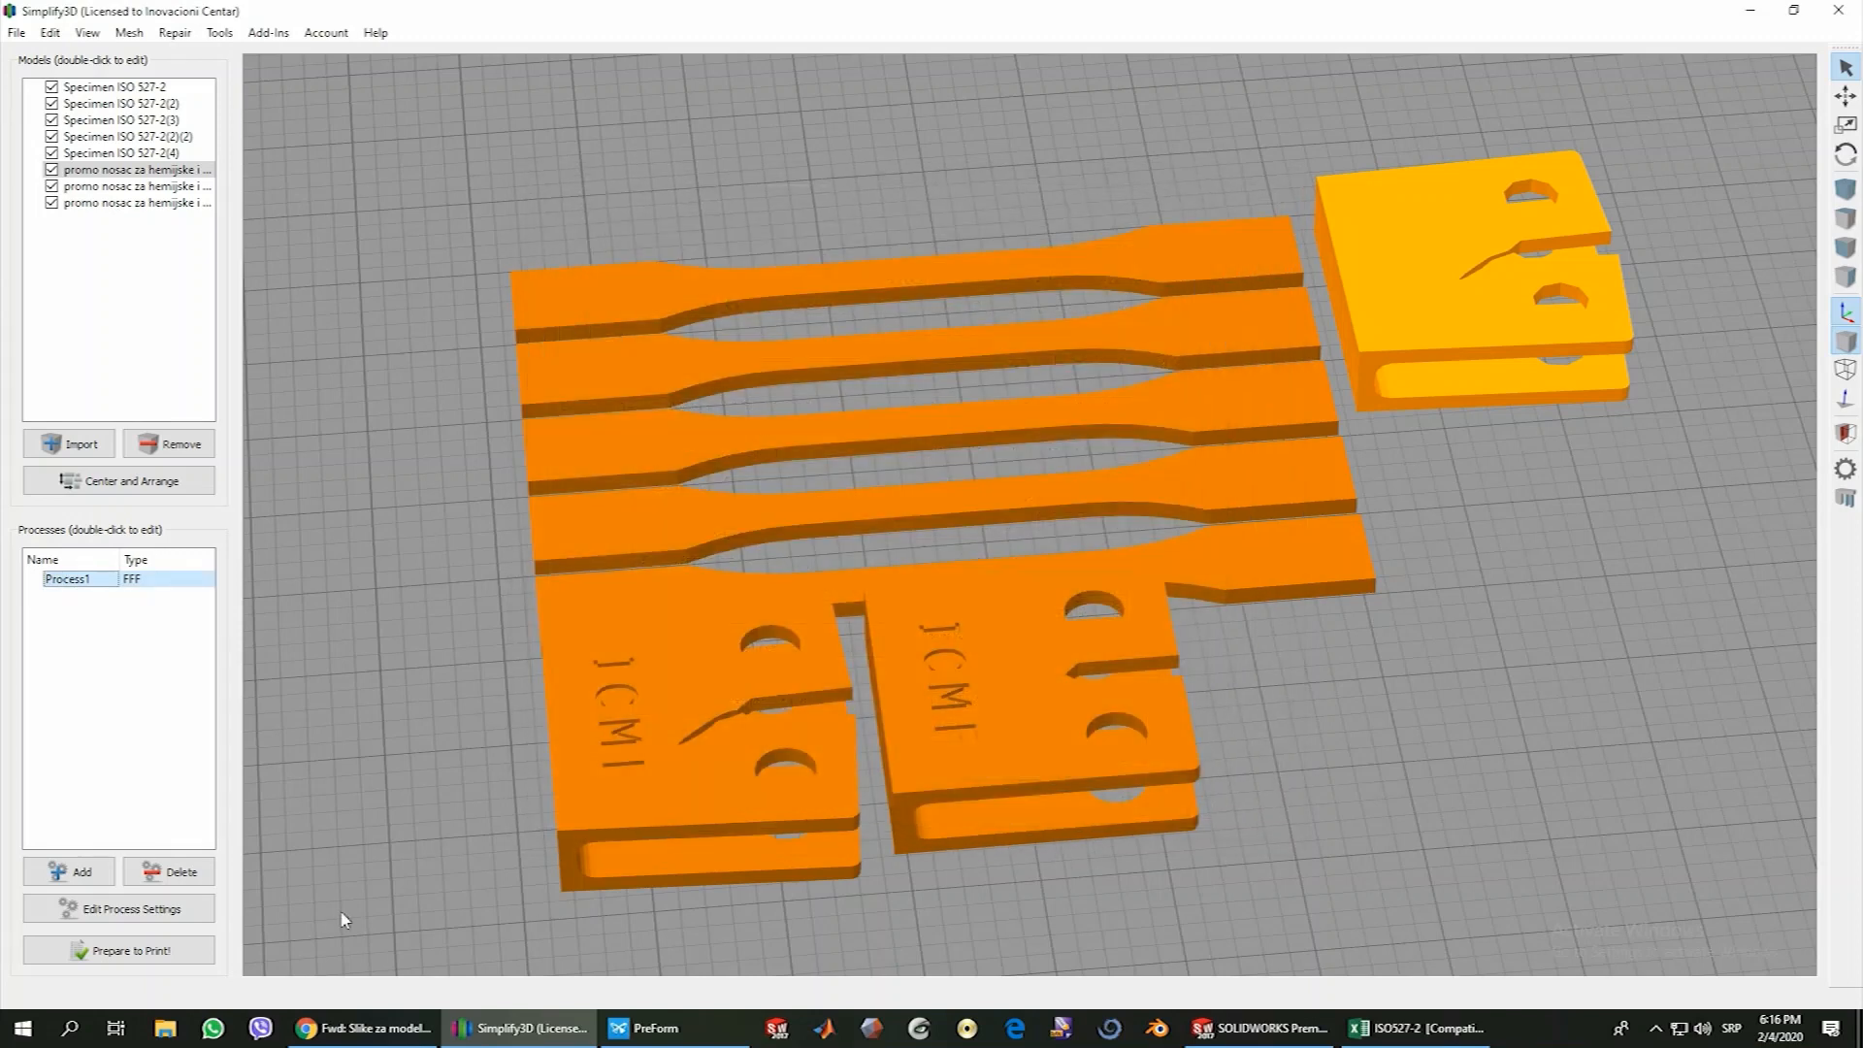
# Slice the specimens and holders again and lower the previewed layer range to layer 32
pyautogui.click(131, 950)
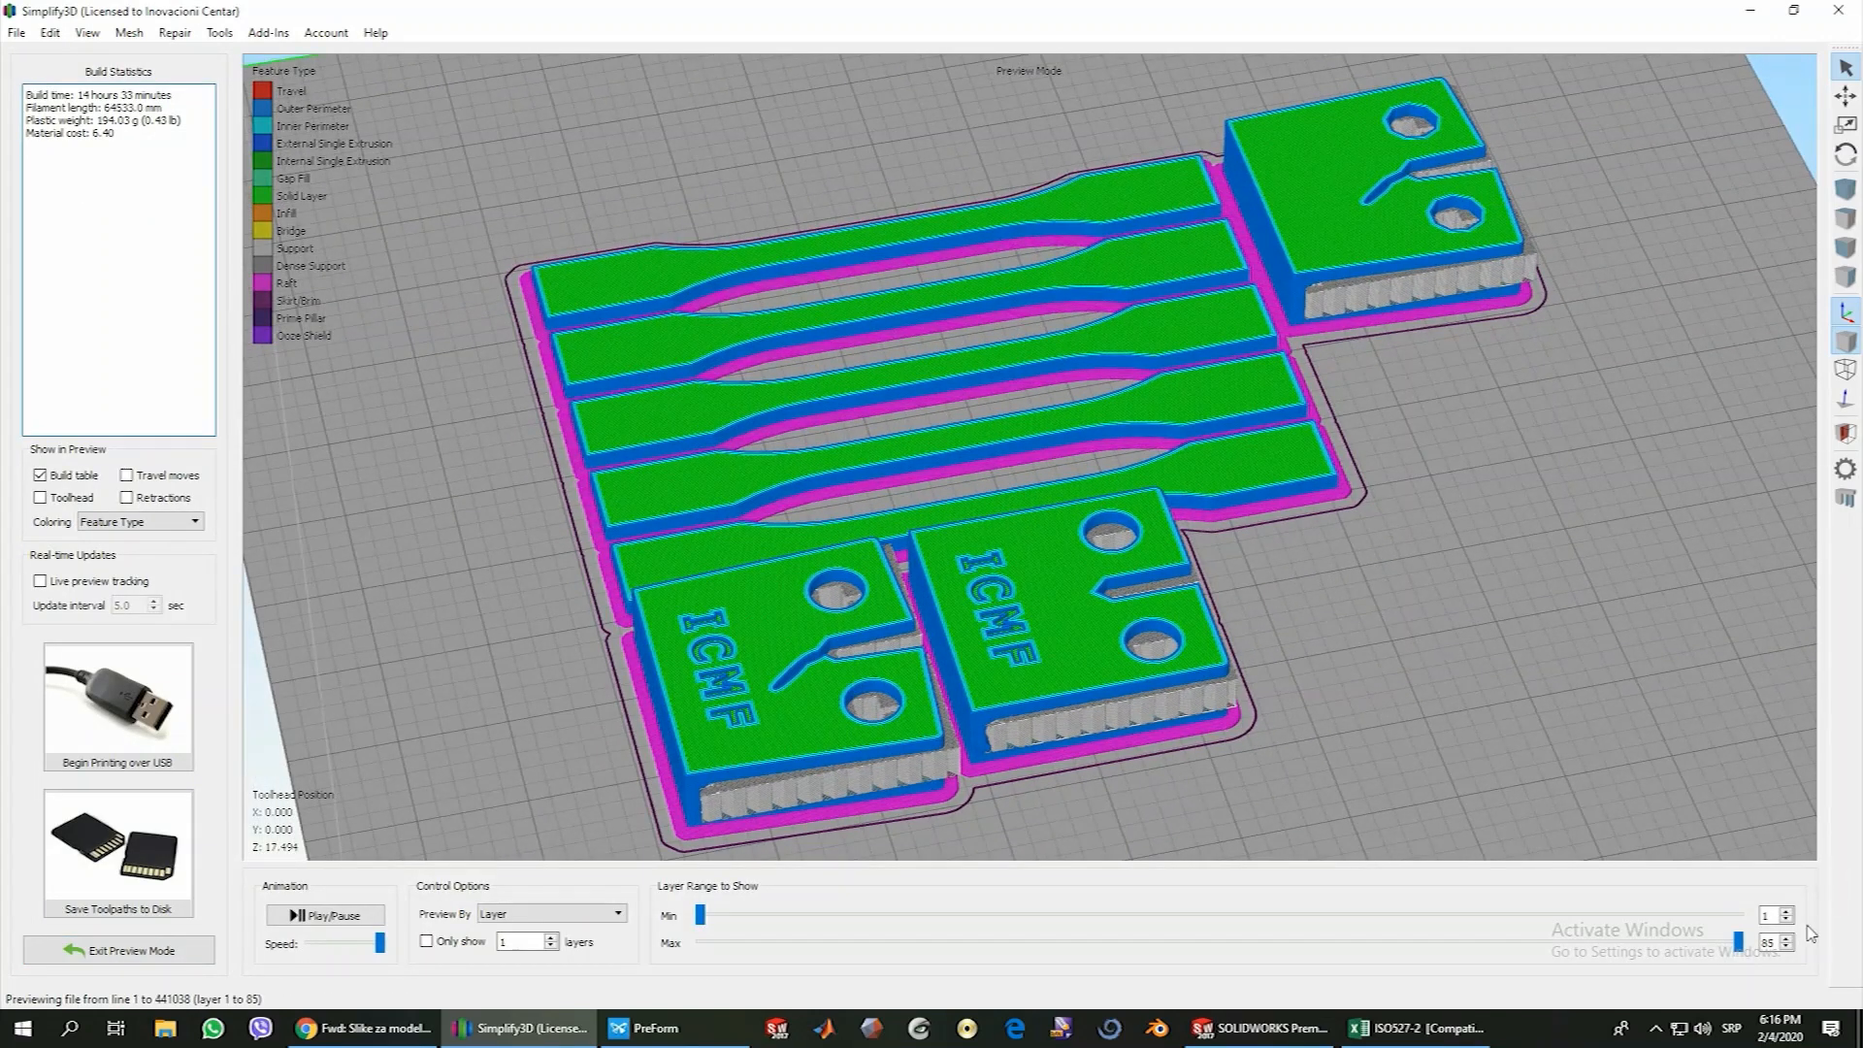
pyautogui.moveTo(1738, 942); pyautogui.dragTo(1394, 948)
pyautogui.click(1788, 947)
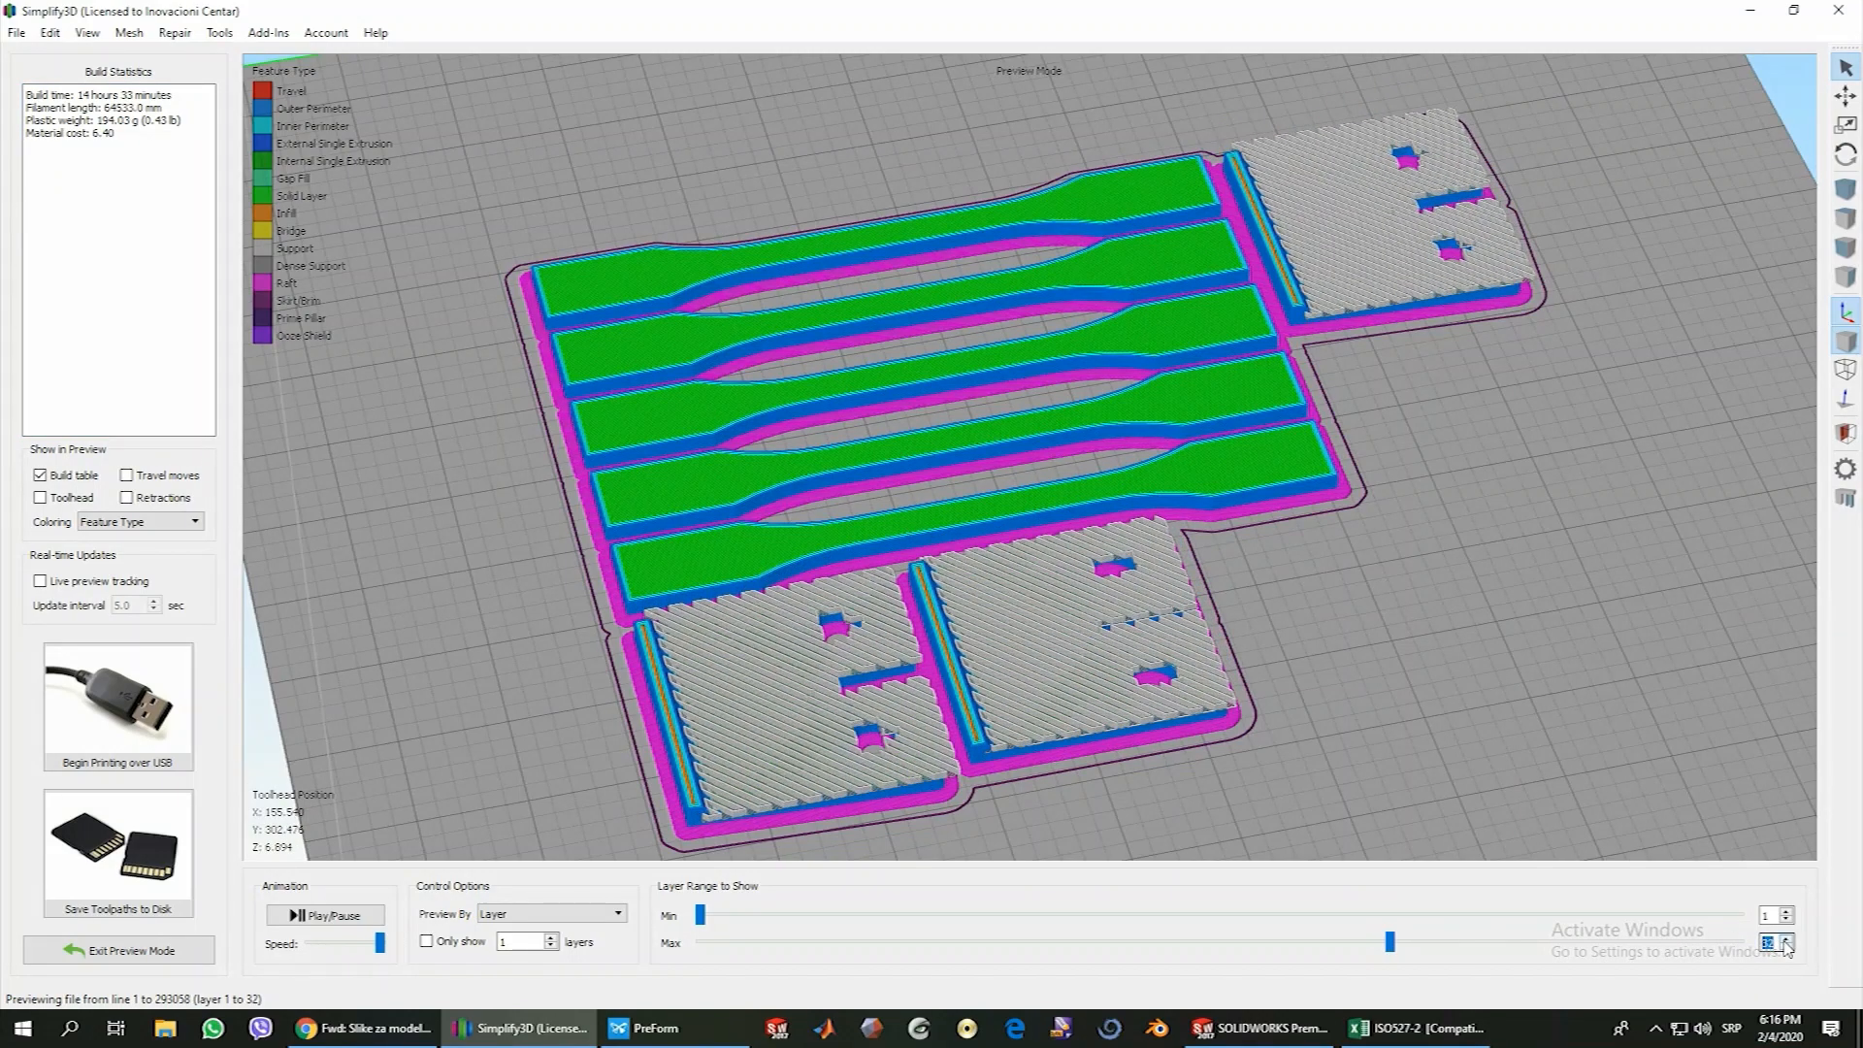
# Raise the previewed layer range to layer 67 to follow the support up to its dense layer inside the holders
pyautogui.click(1787, 941)
pyautogui.click(1788, 942)
pyautogui.click(1787, 942)
pyautogui.click(1788, 942)
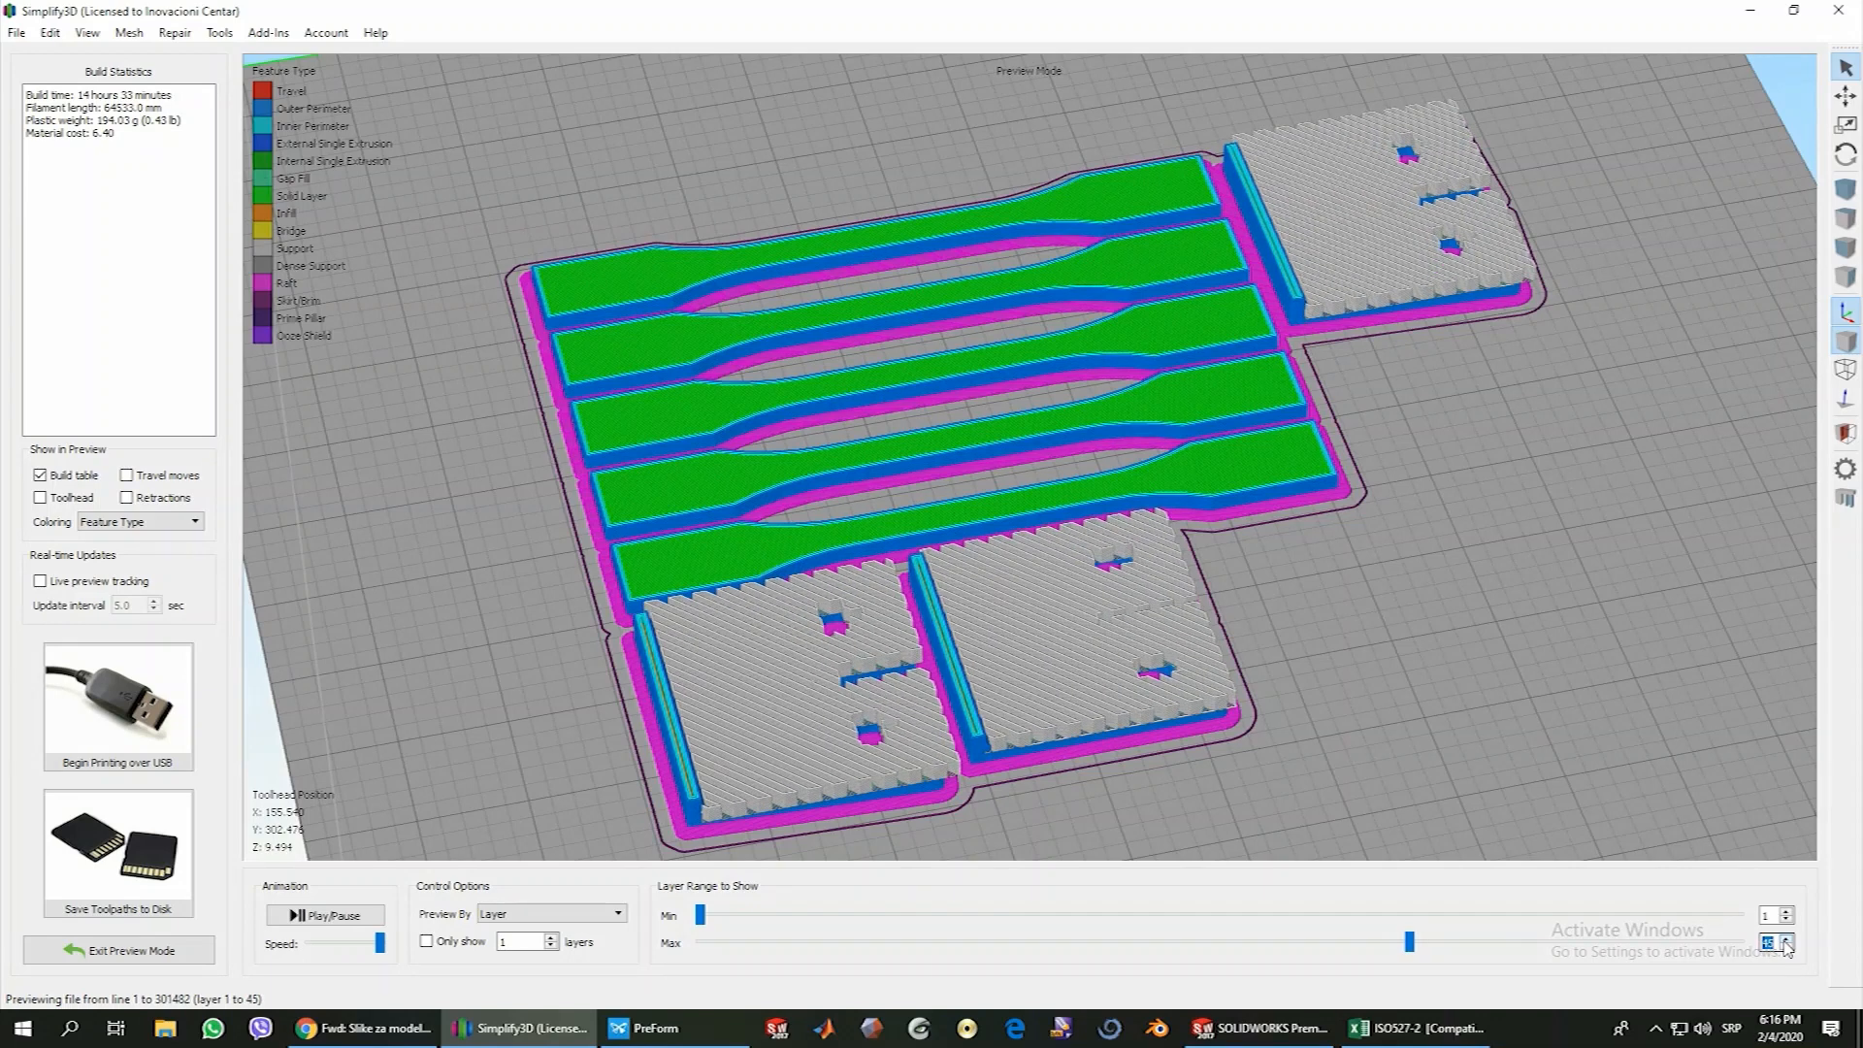
pyautogui.click(1788, 941)
pyautogui.click(1788, 942)
pyautogui.click(1788, 942)
pyautogui.click(1787, 941)
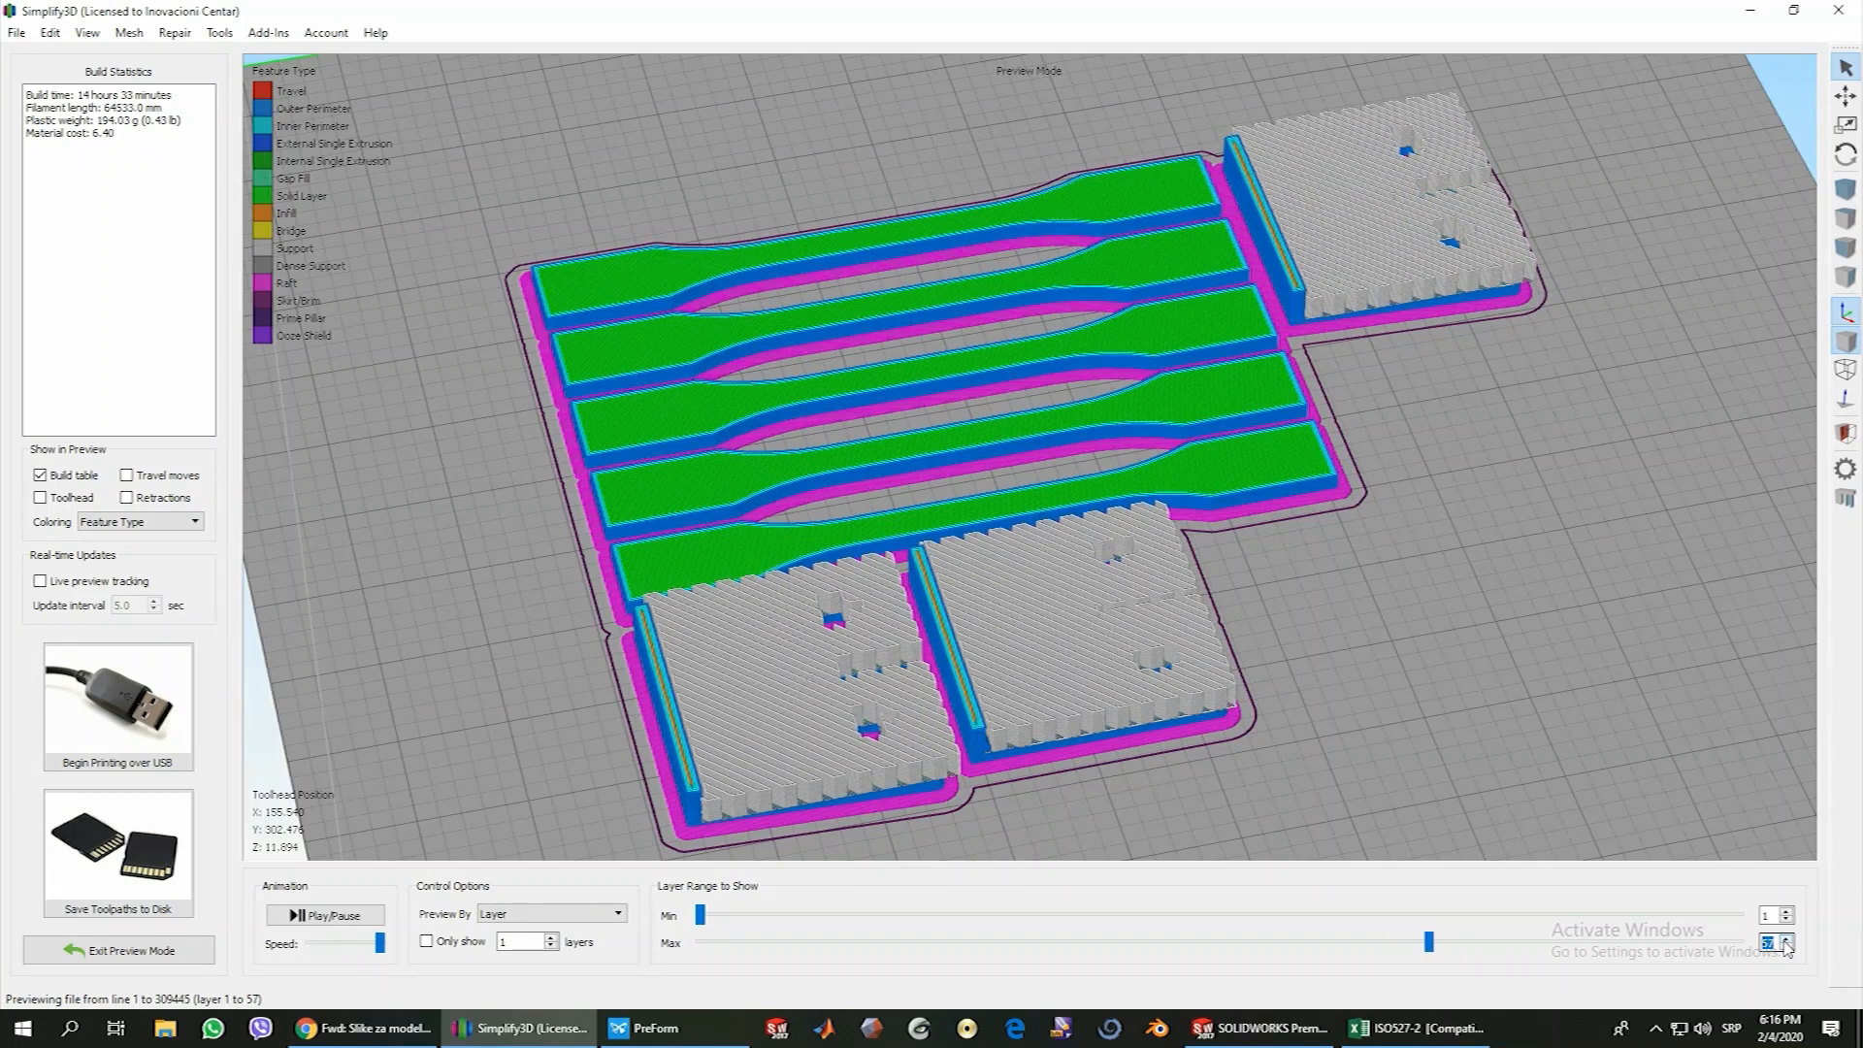
pyautogui.click(1787, 941)
pyautogui.click(1788, 941)
pyautogui.click(1788, 941)
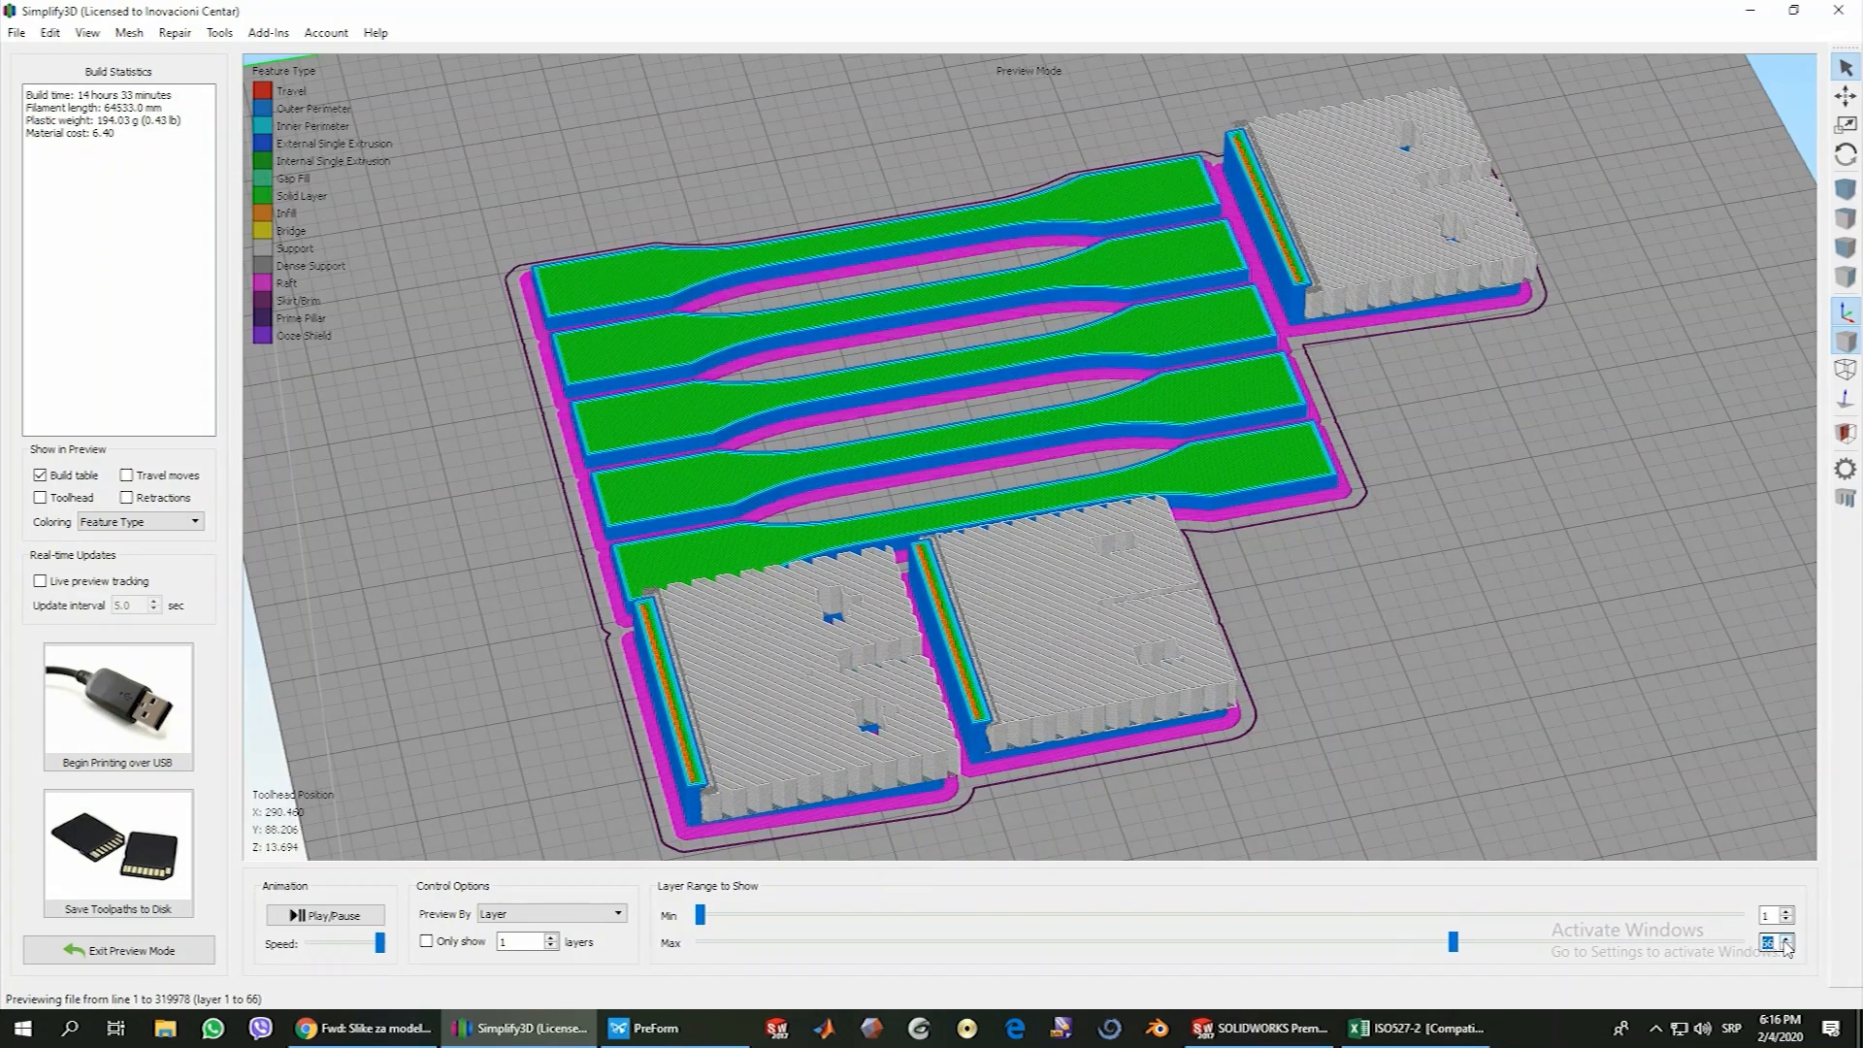
pyautogui.click(1787, 941)
pyautogui.click(1788, 948)
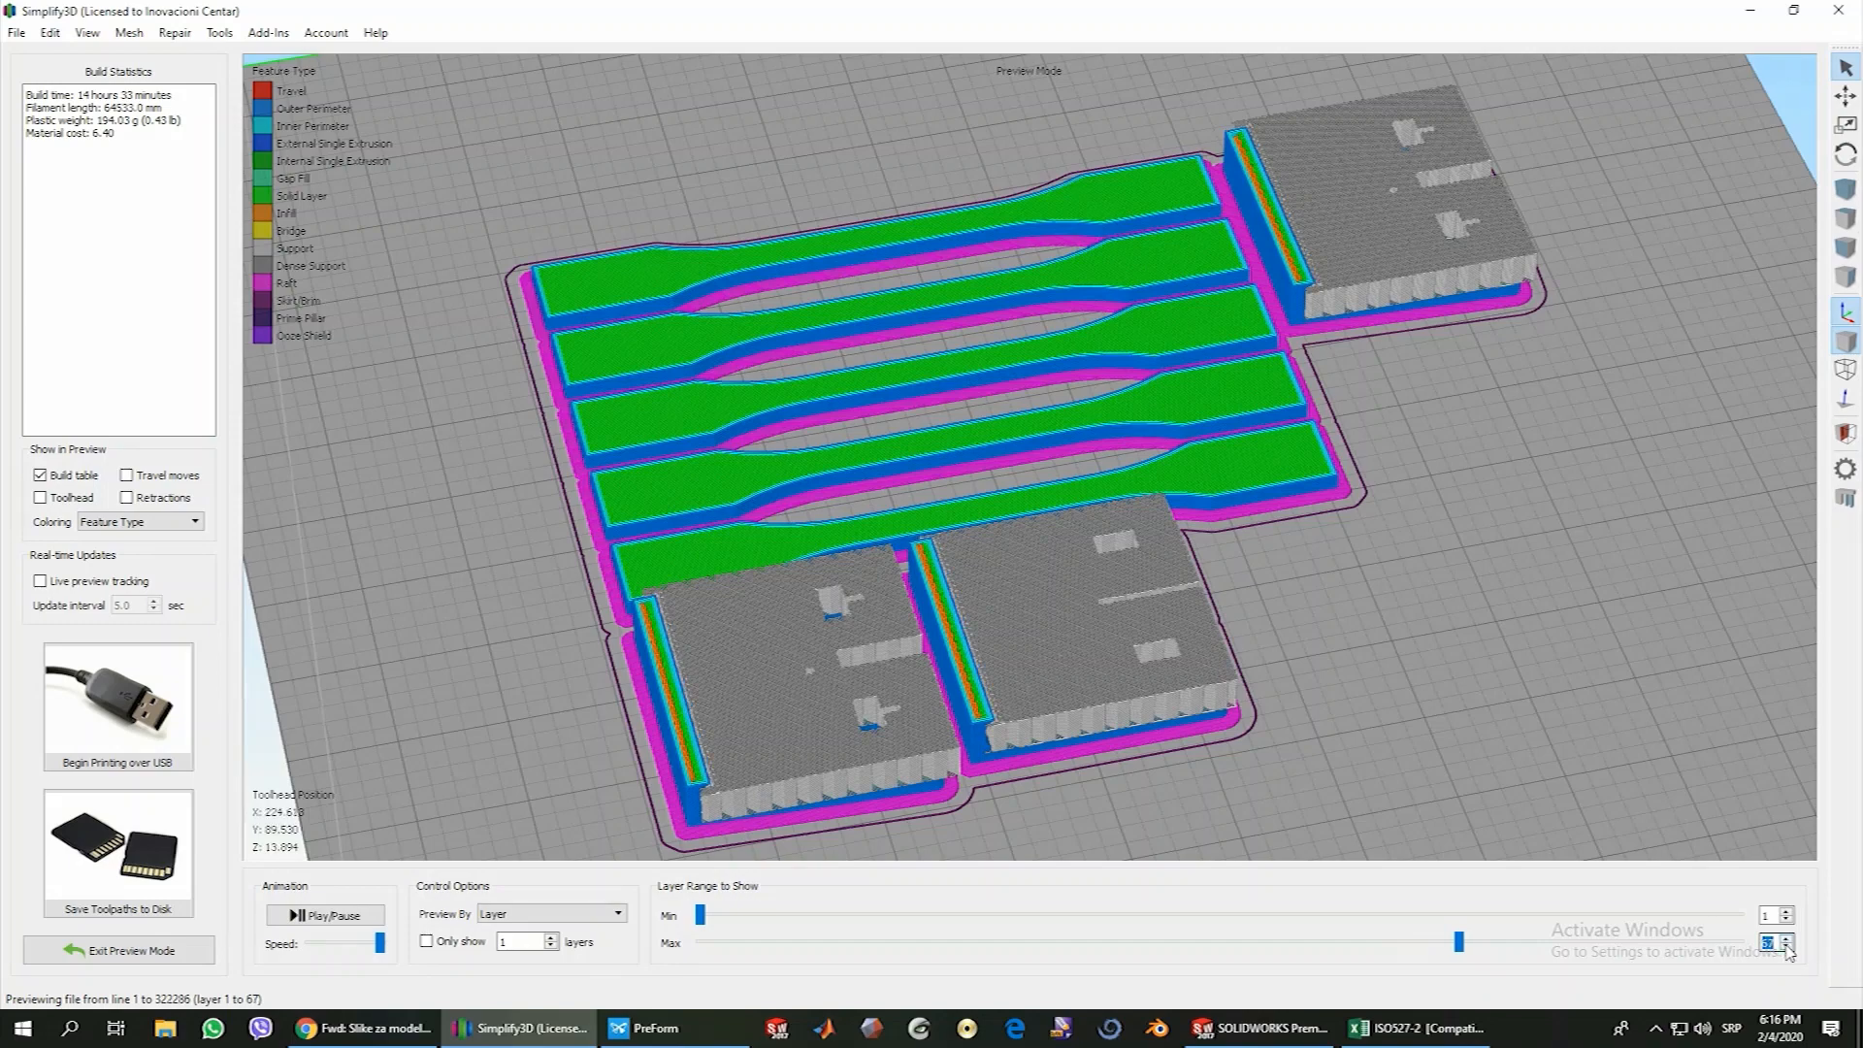
# Raise the previewed layer range to layer 70 and examine up close the holders' solid layer above the dense support
pyautogui.scroll(2, 748, 784)
pyautogui.scroll(1, 749, 779)
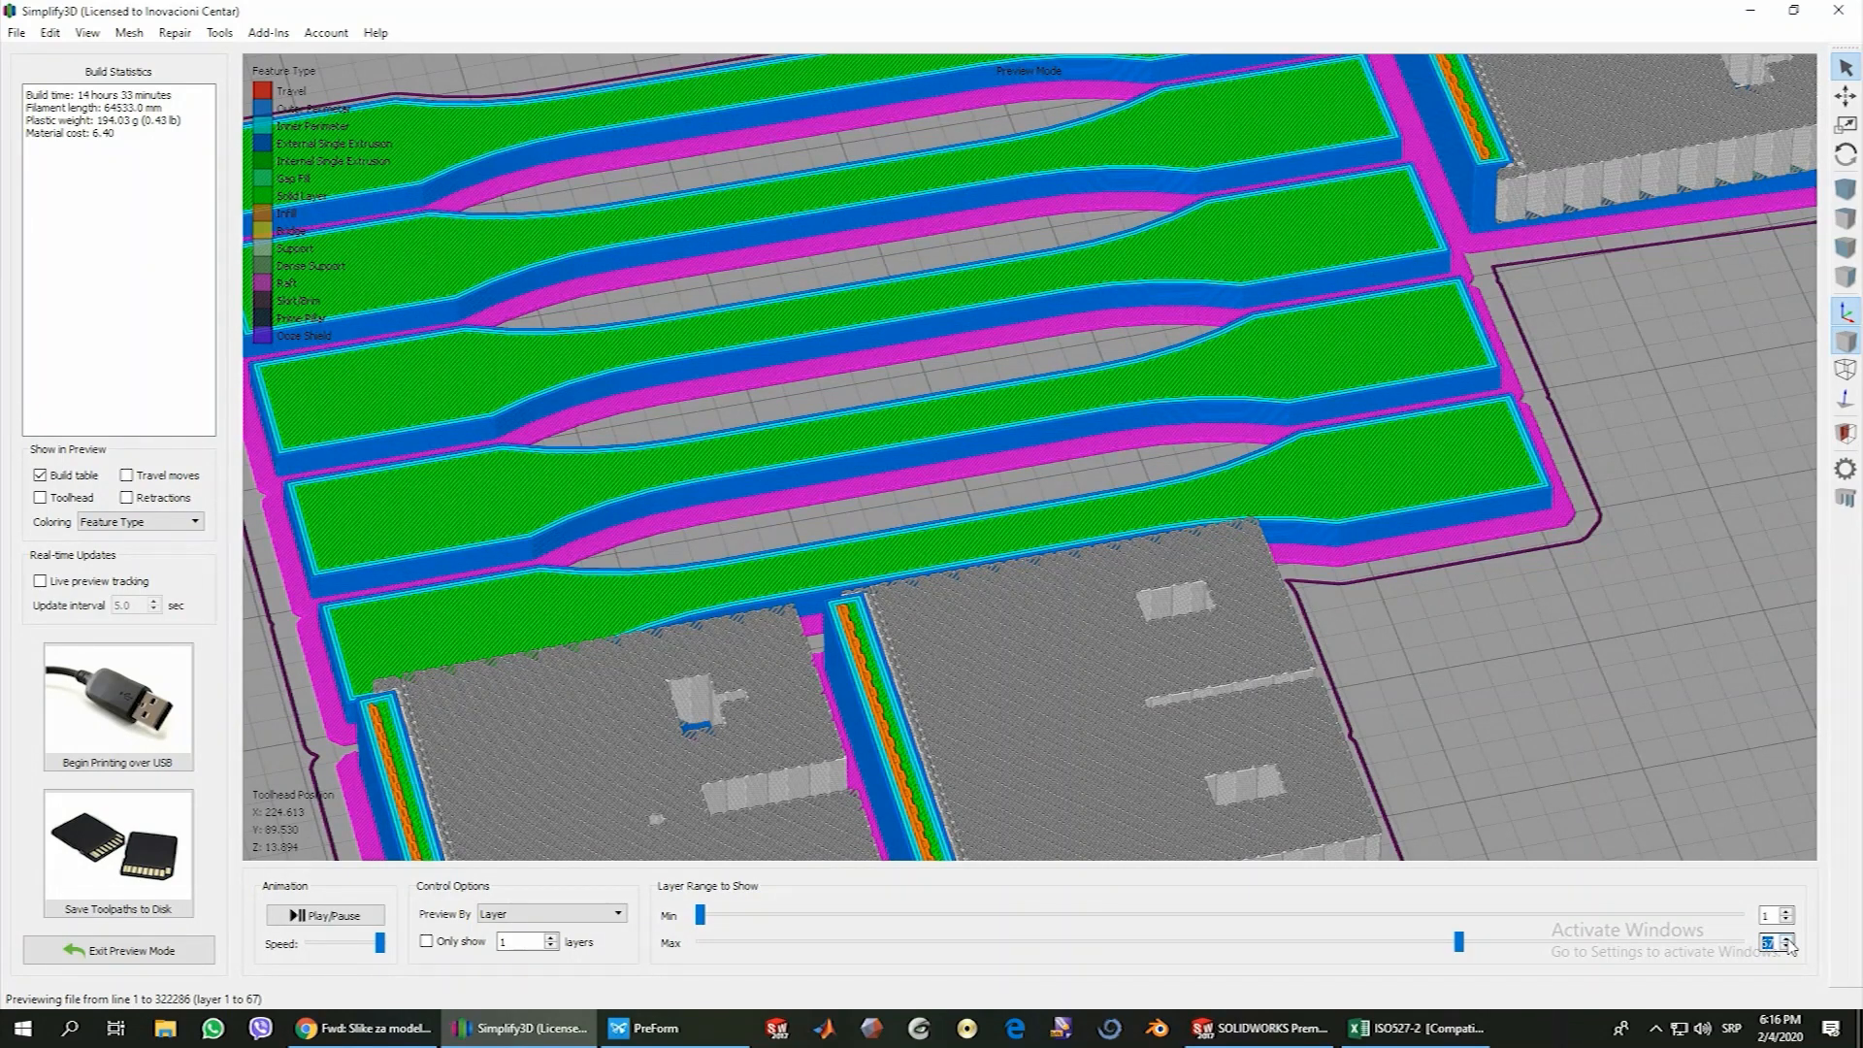
pyautogui.scroll(1, 1790, 949)
pyautogui.scroll(5, 1791, 948)
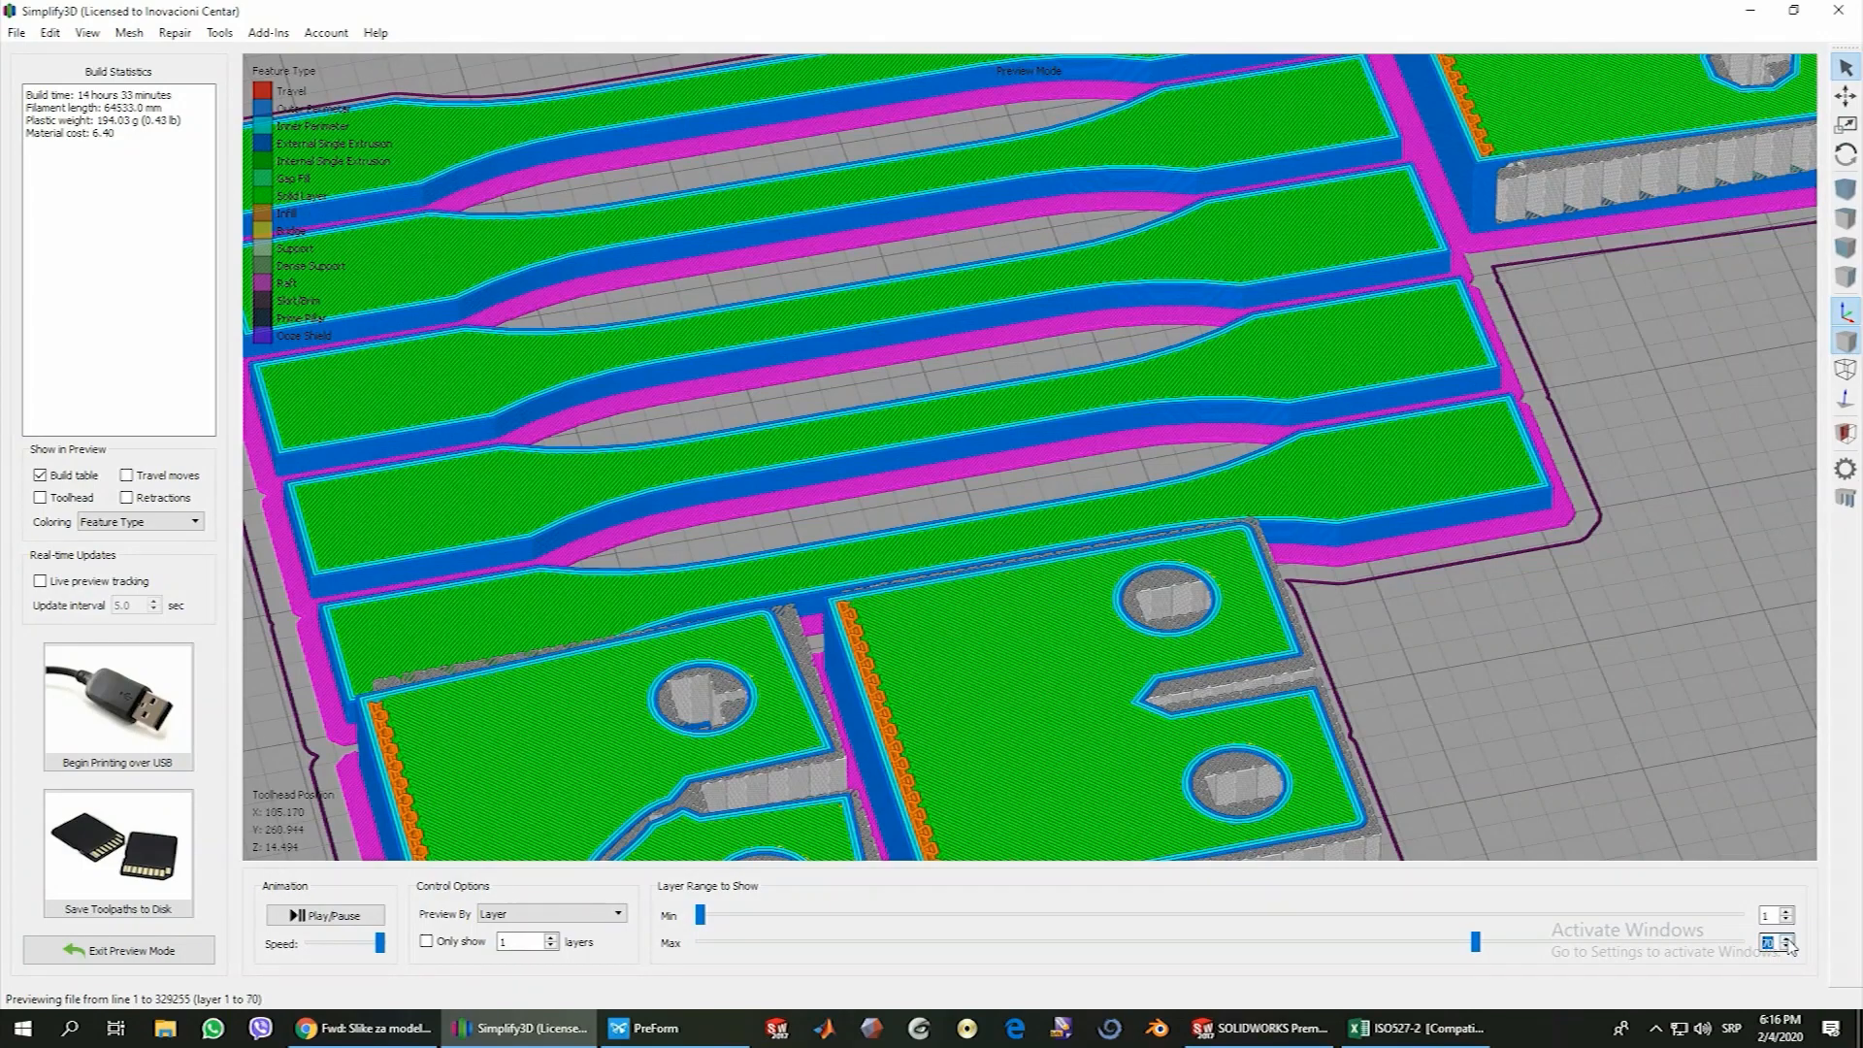
pyautogui.scroll(7, 1790, 948)
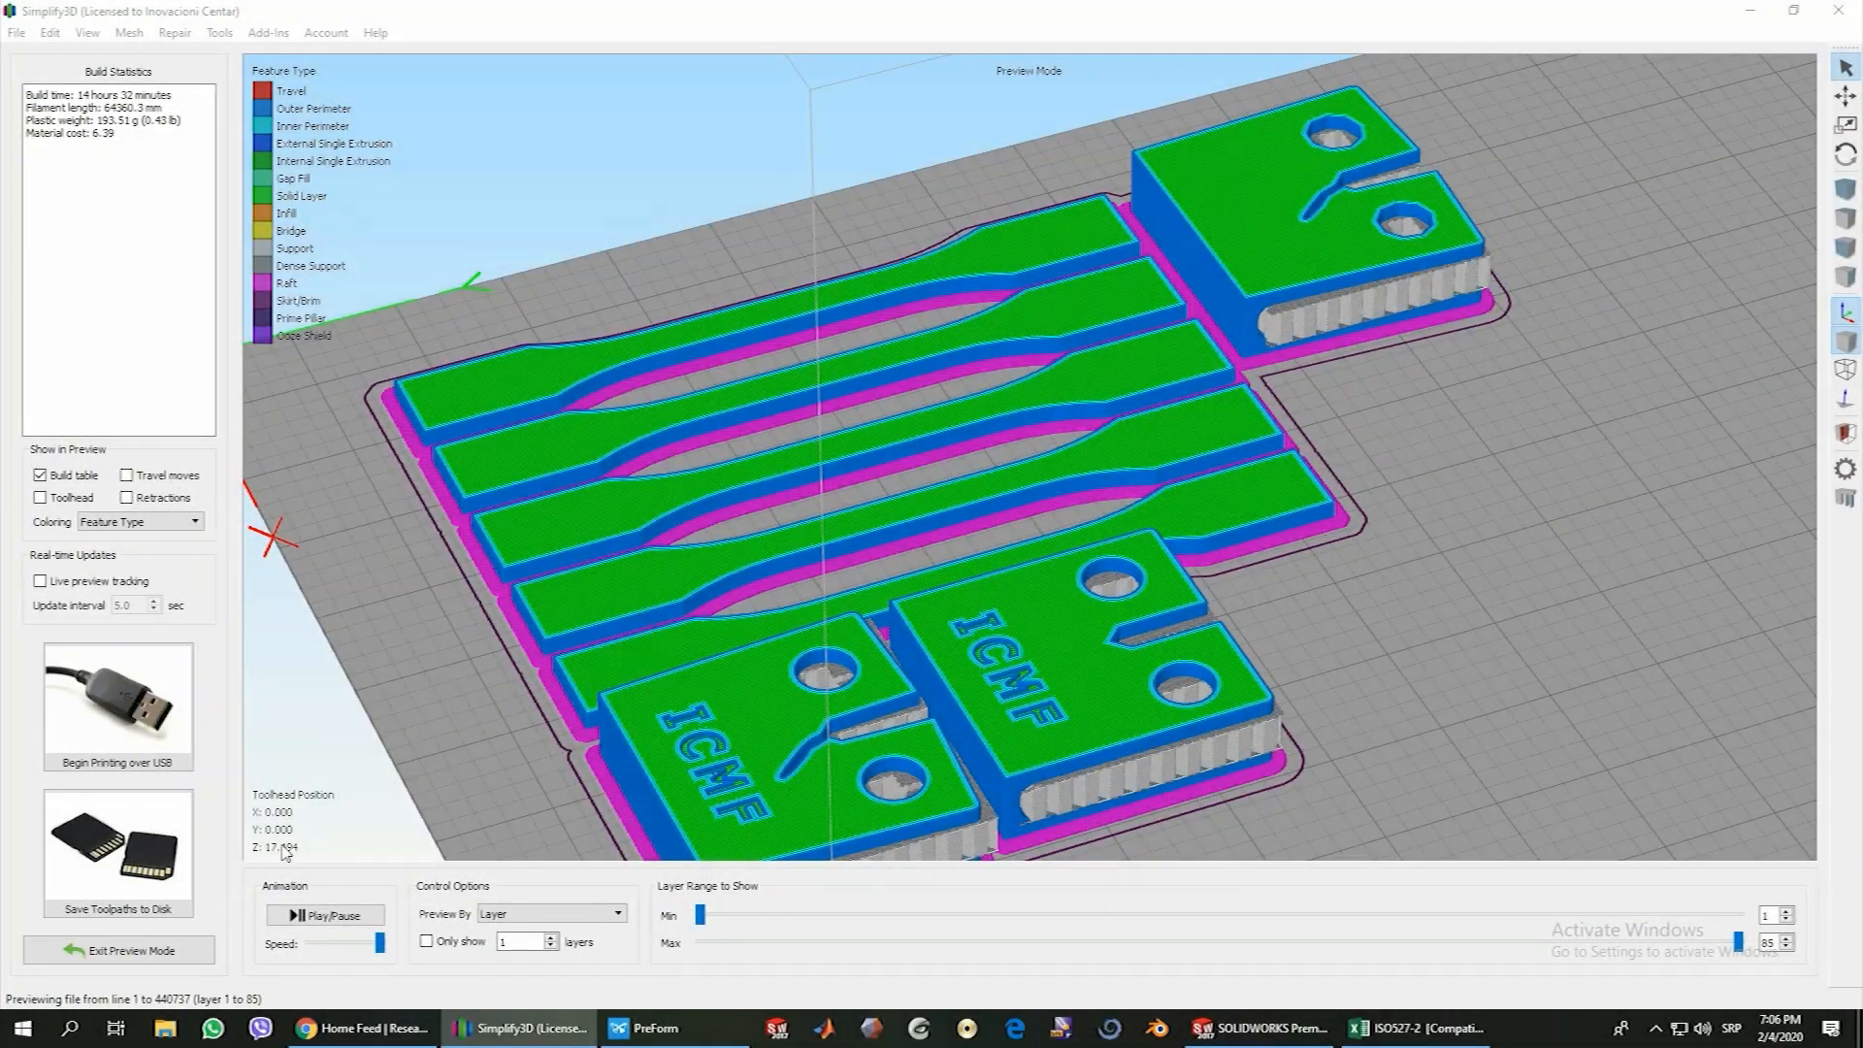
# Leave the preview, review the left extruder and heated bed temperature setpoints in the process settings, and discard the dialog
pyautogui.click(118, 950)
pyautogui.click(119, 908)
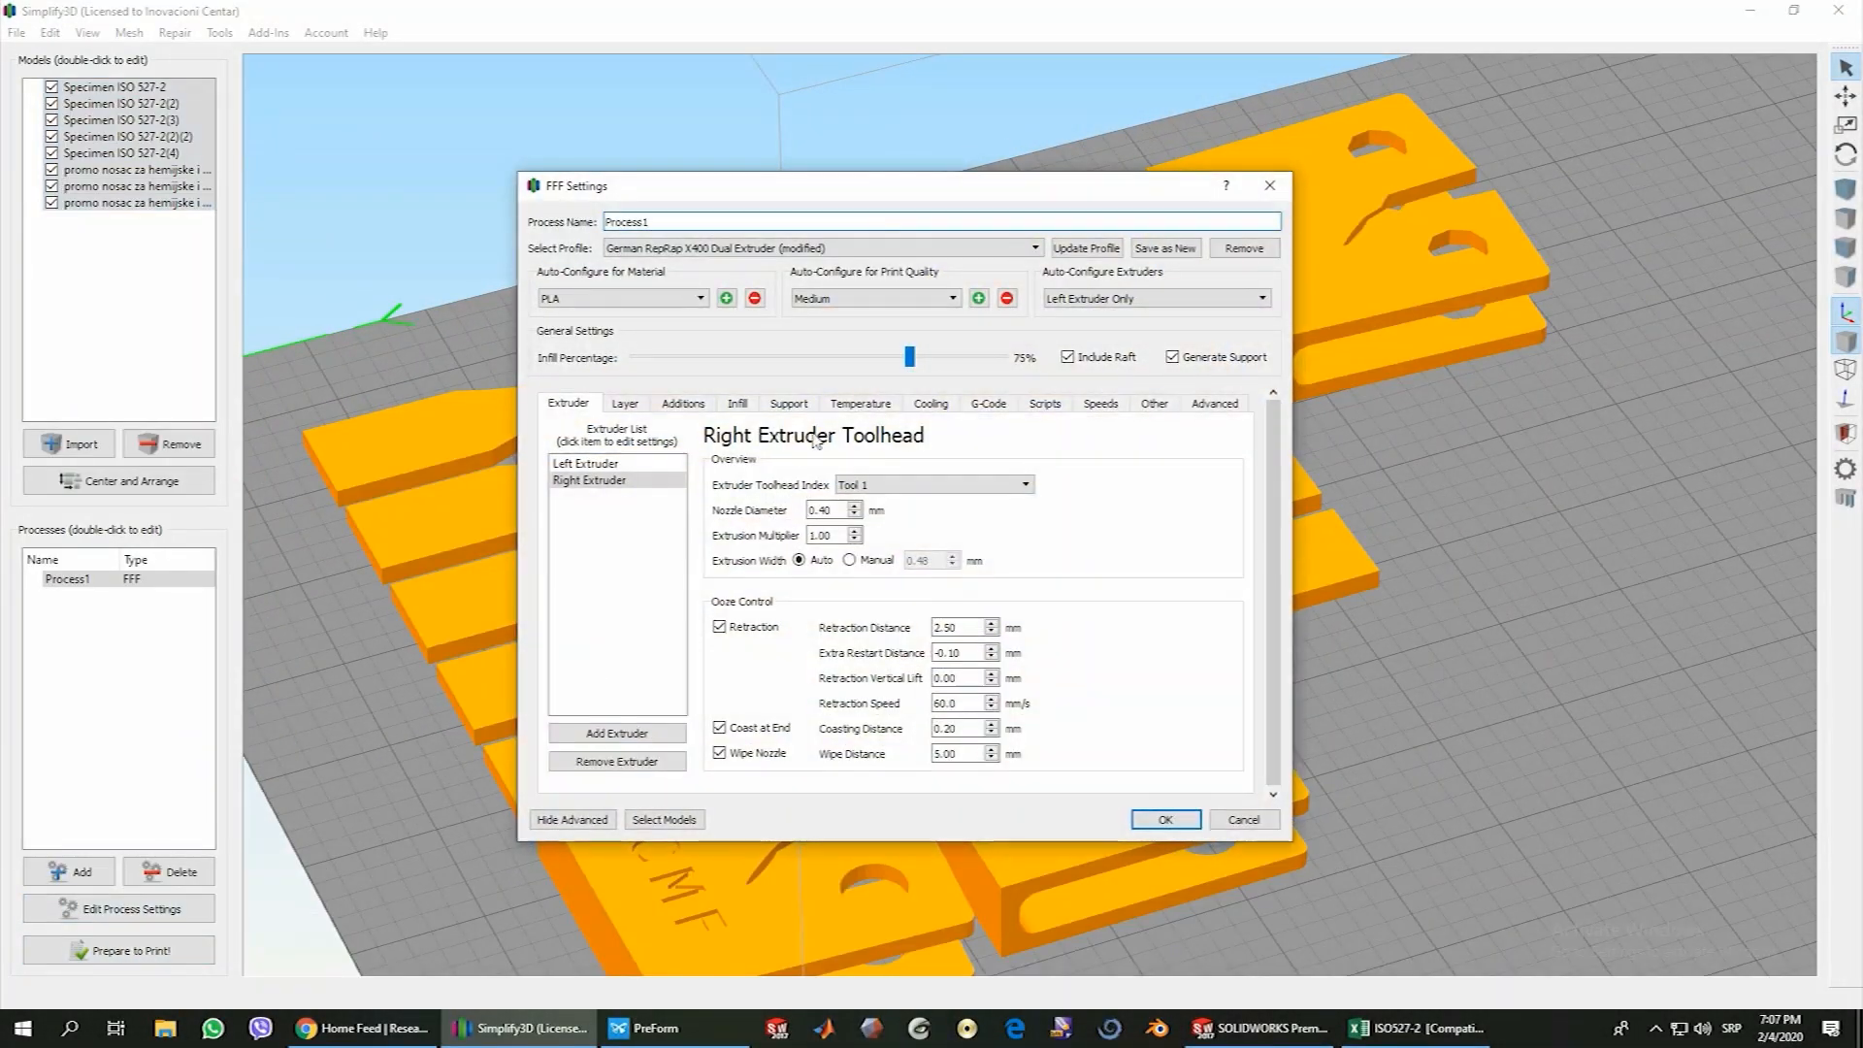
pyautogui.click(860, 402)
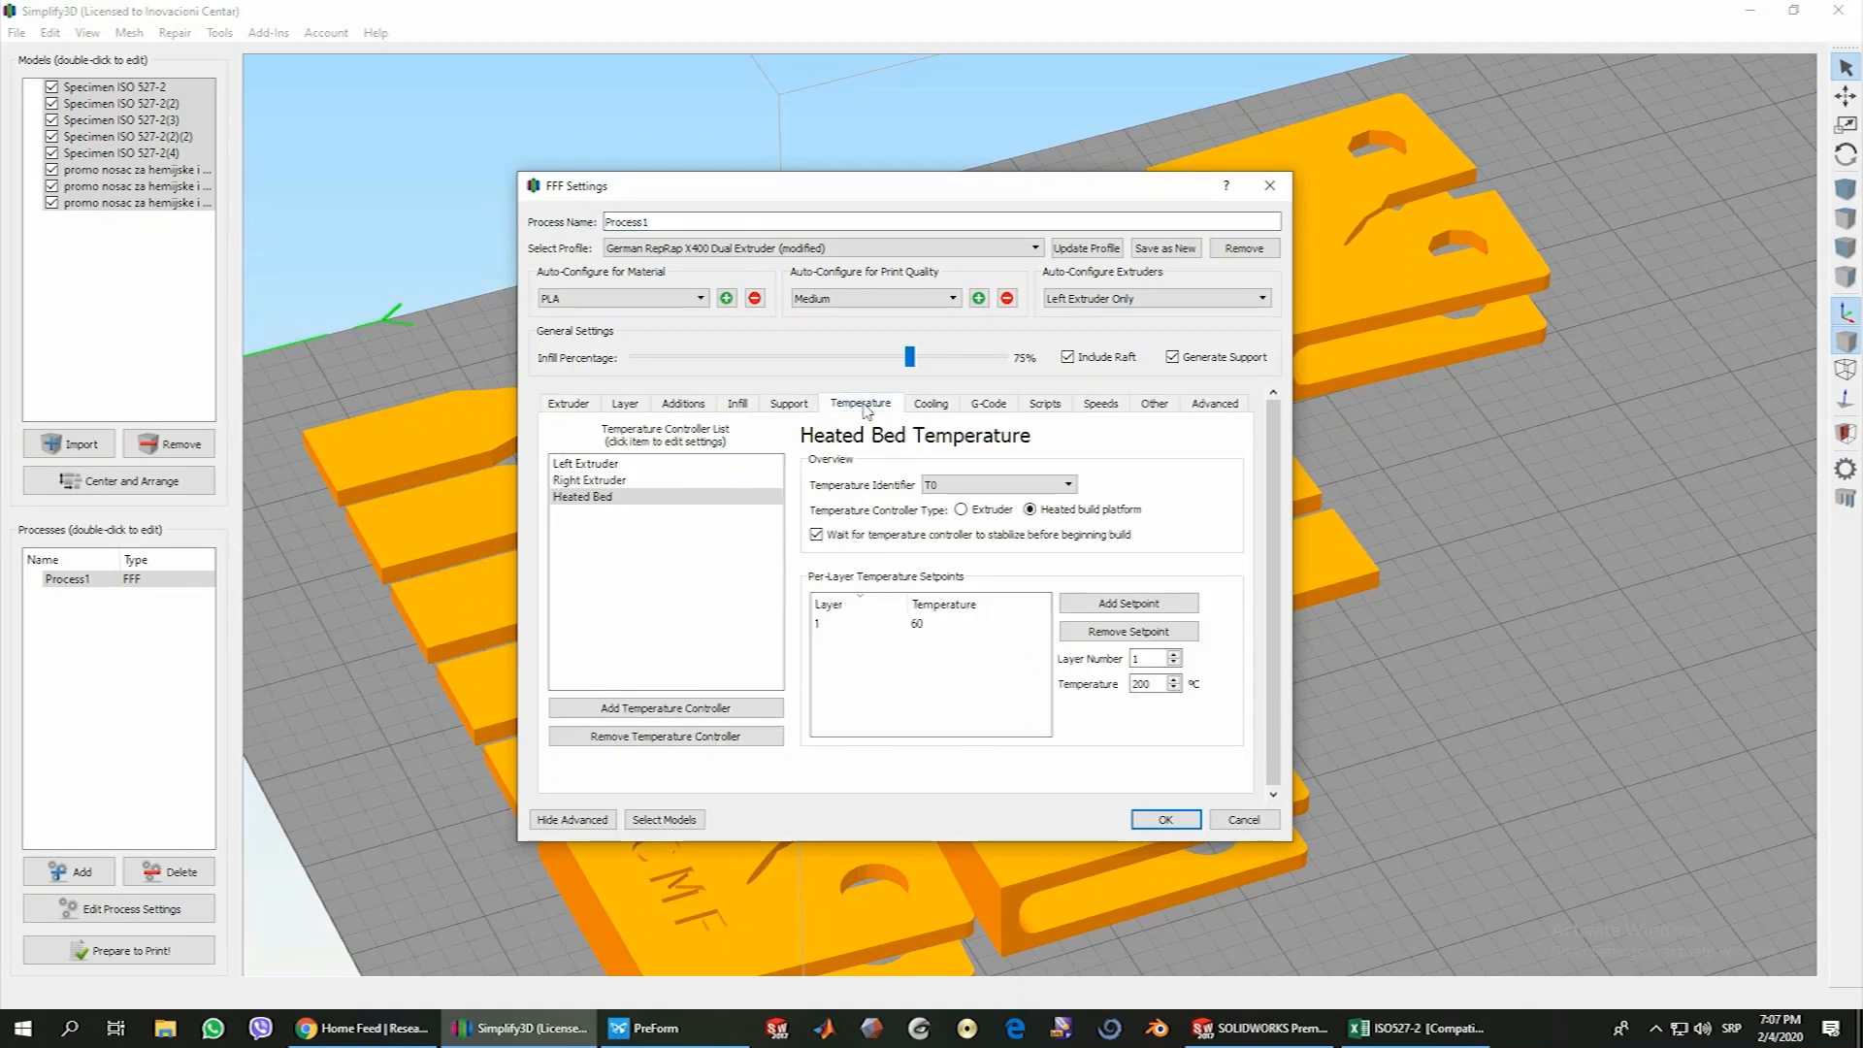
pyautogui.click(597, 465)
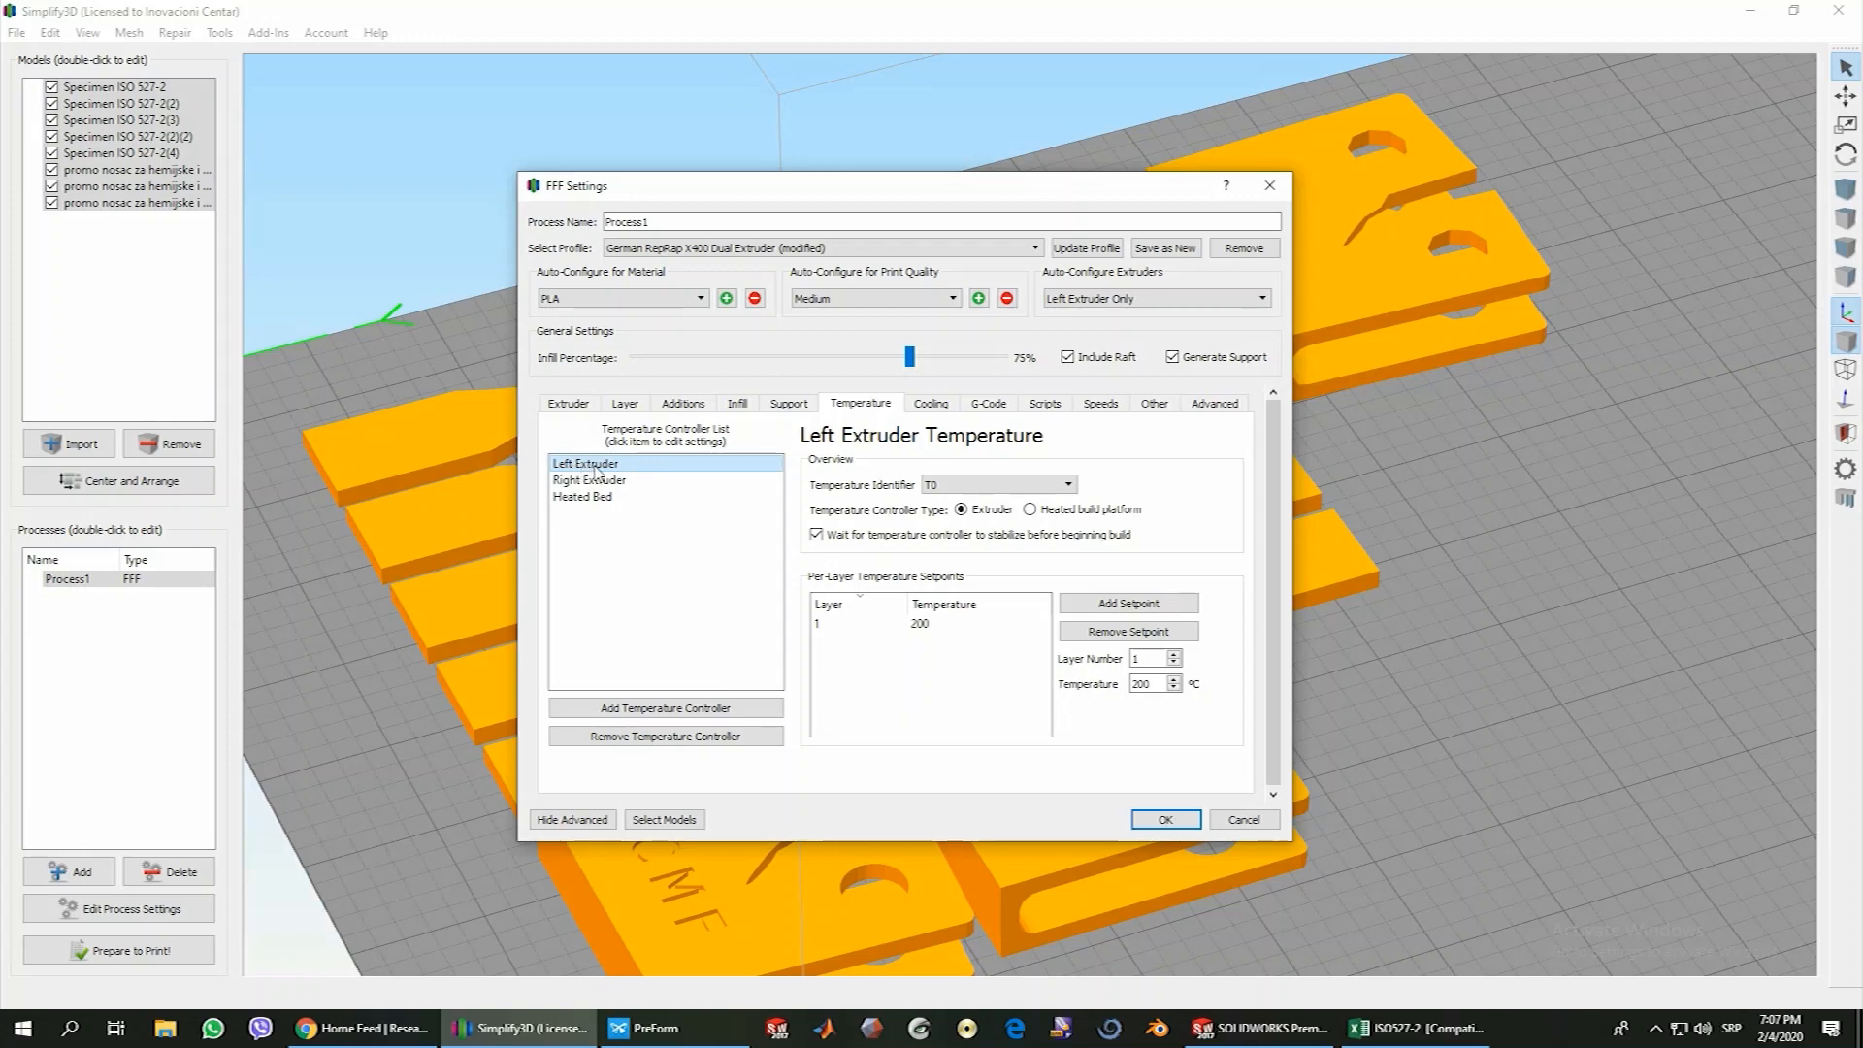
pyautogui.click(596, 497)
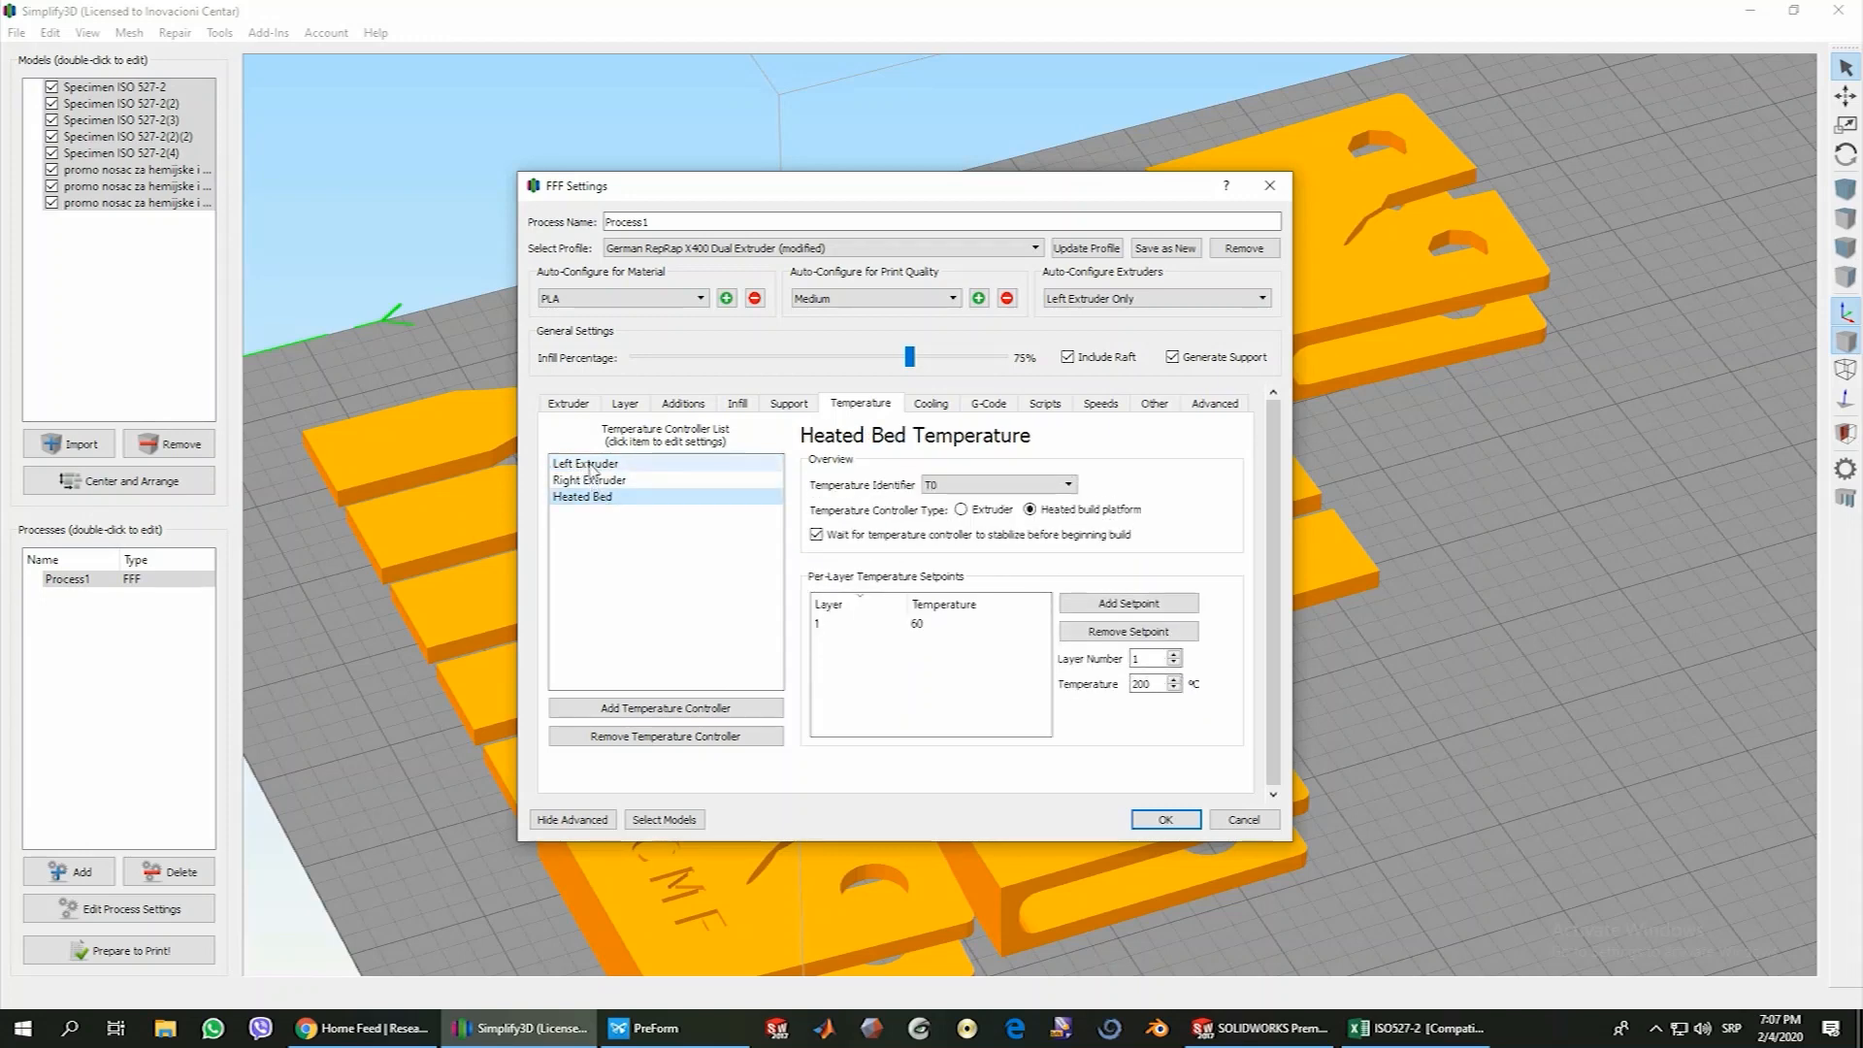
pyautogui.click(592, 466)
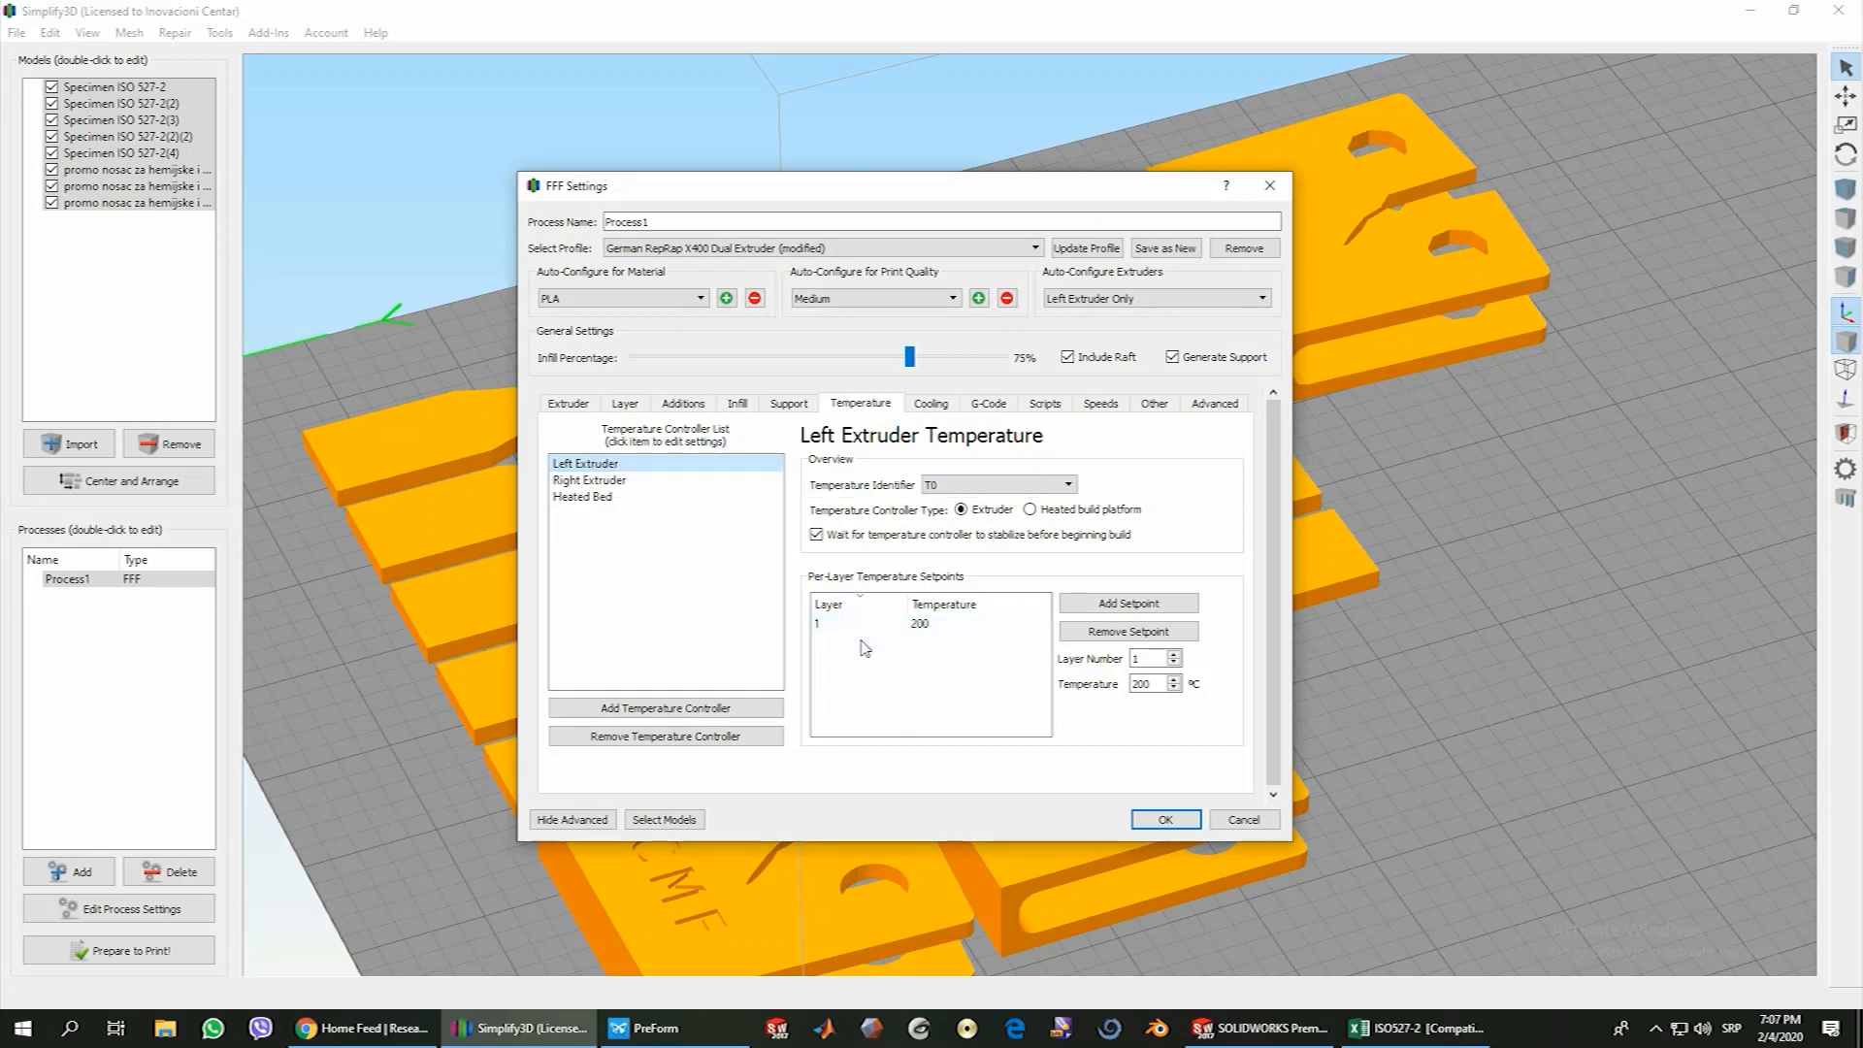
pyautogui.click(922, 626)
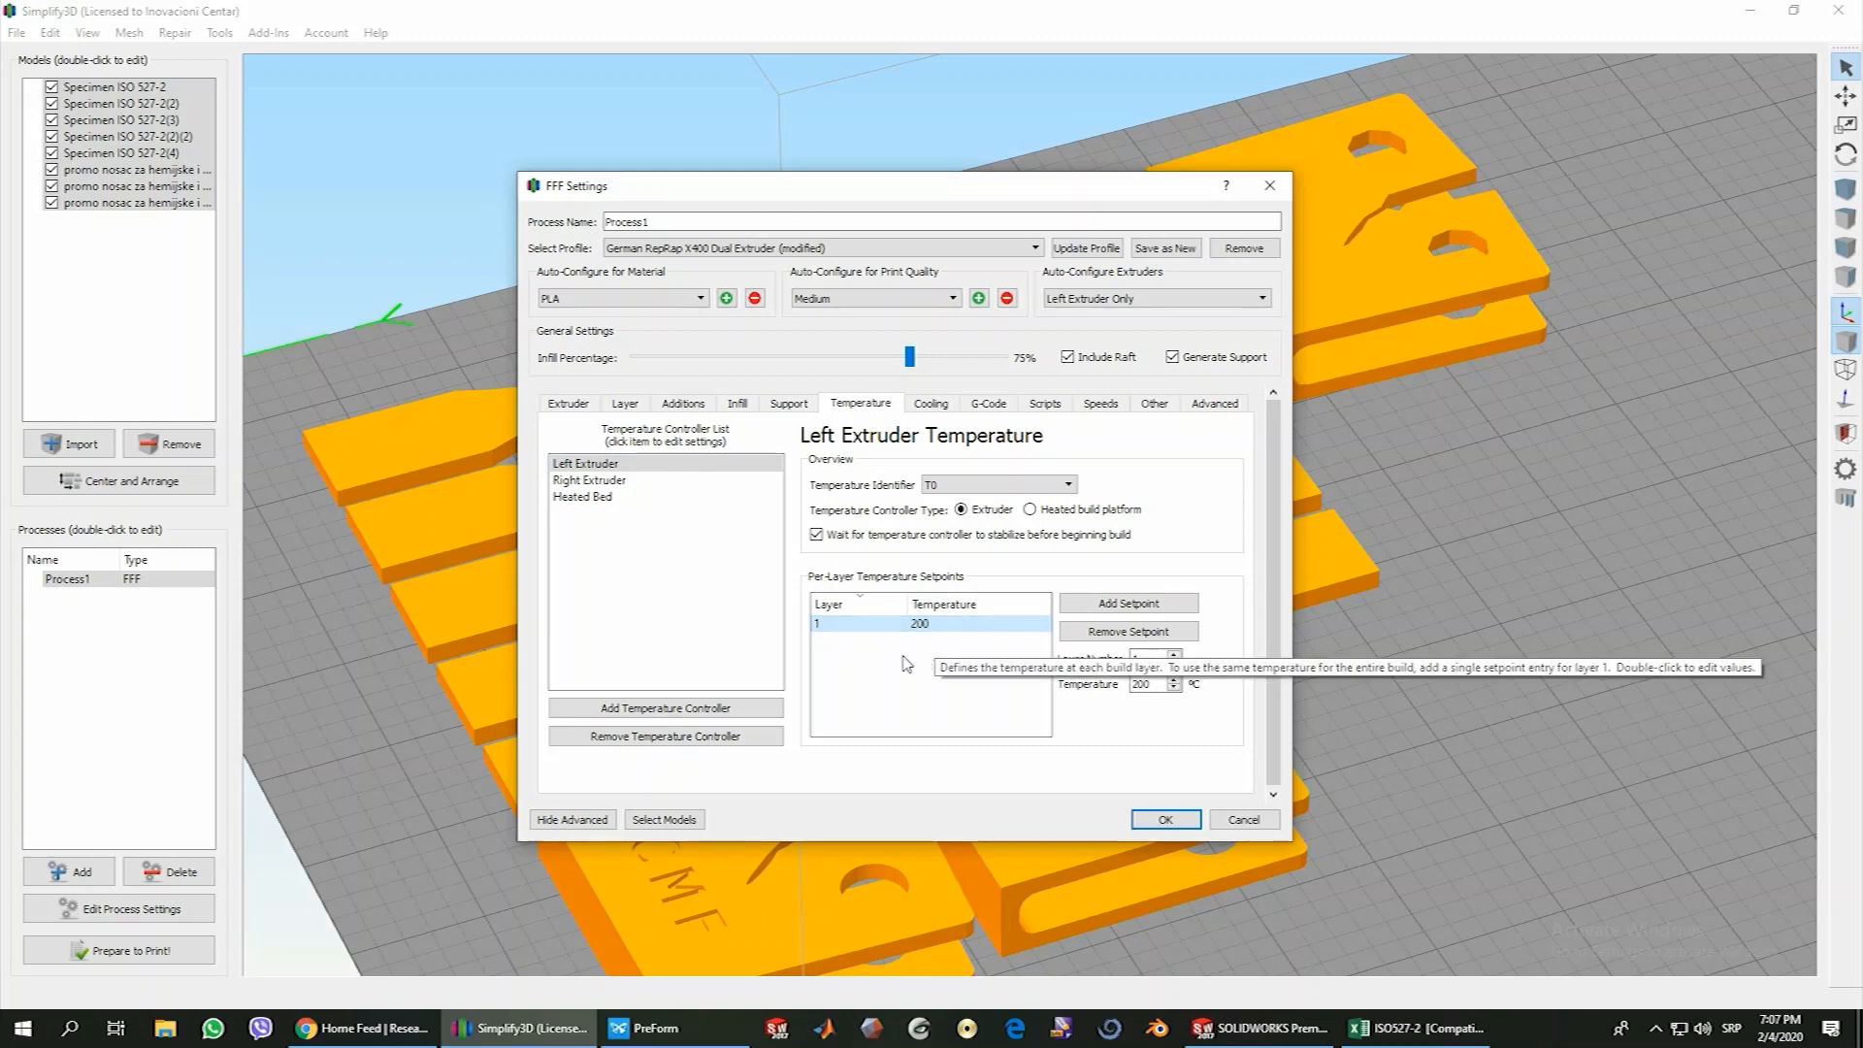
pyautogui.click(594, 498)
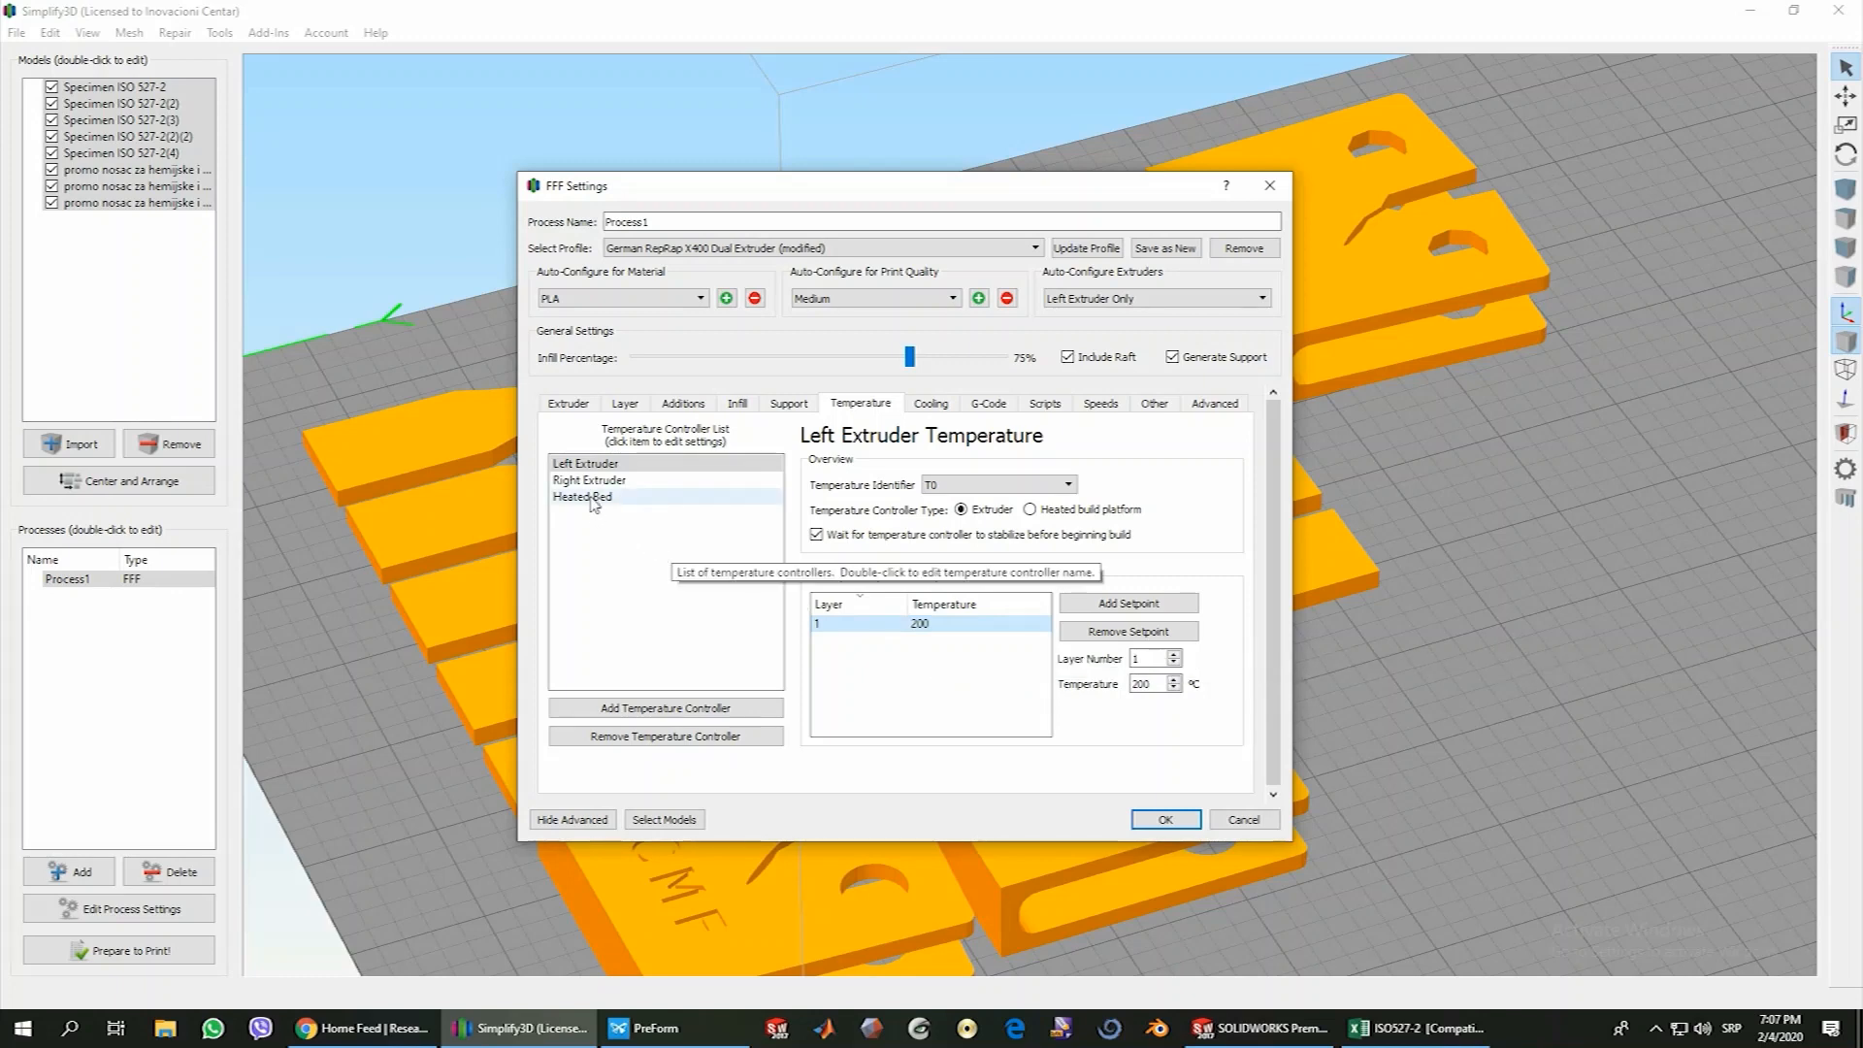
pyautogui.click(918, 629)
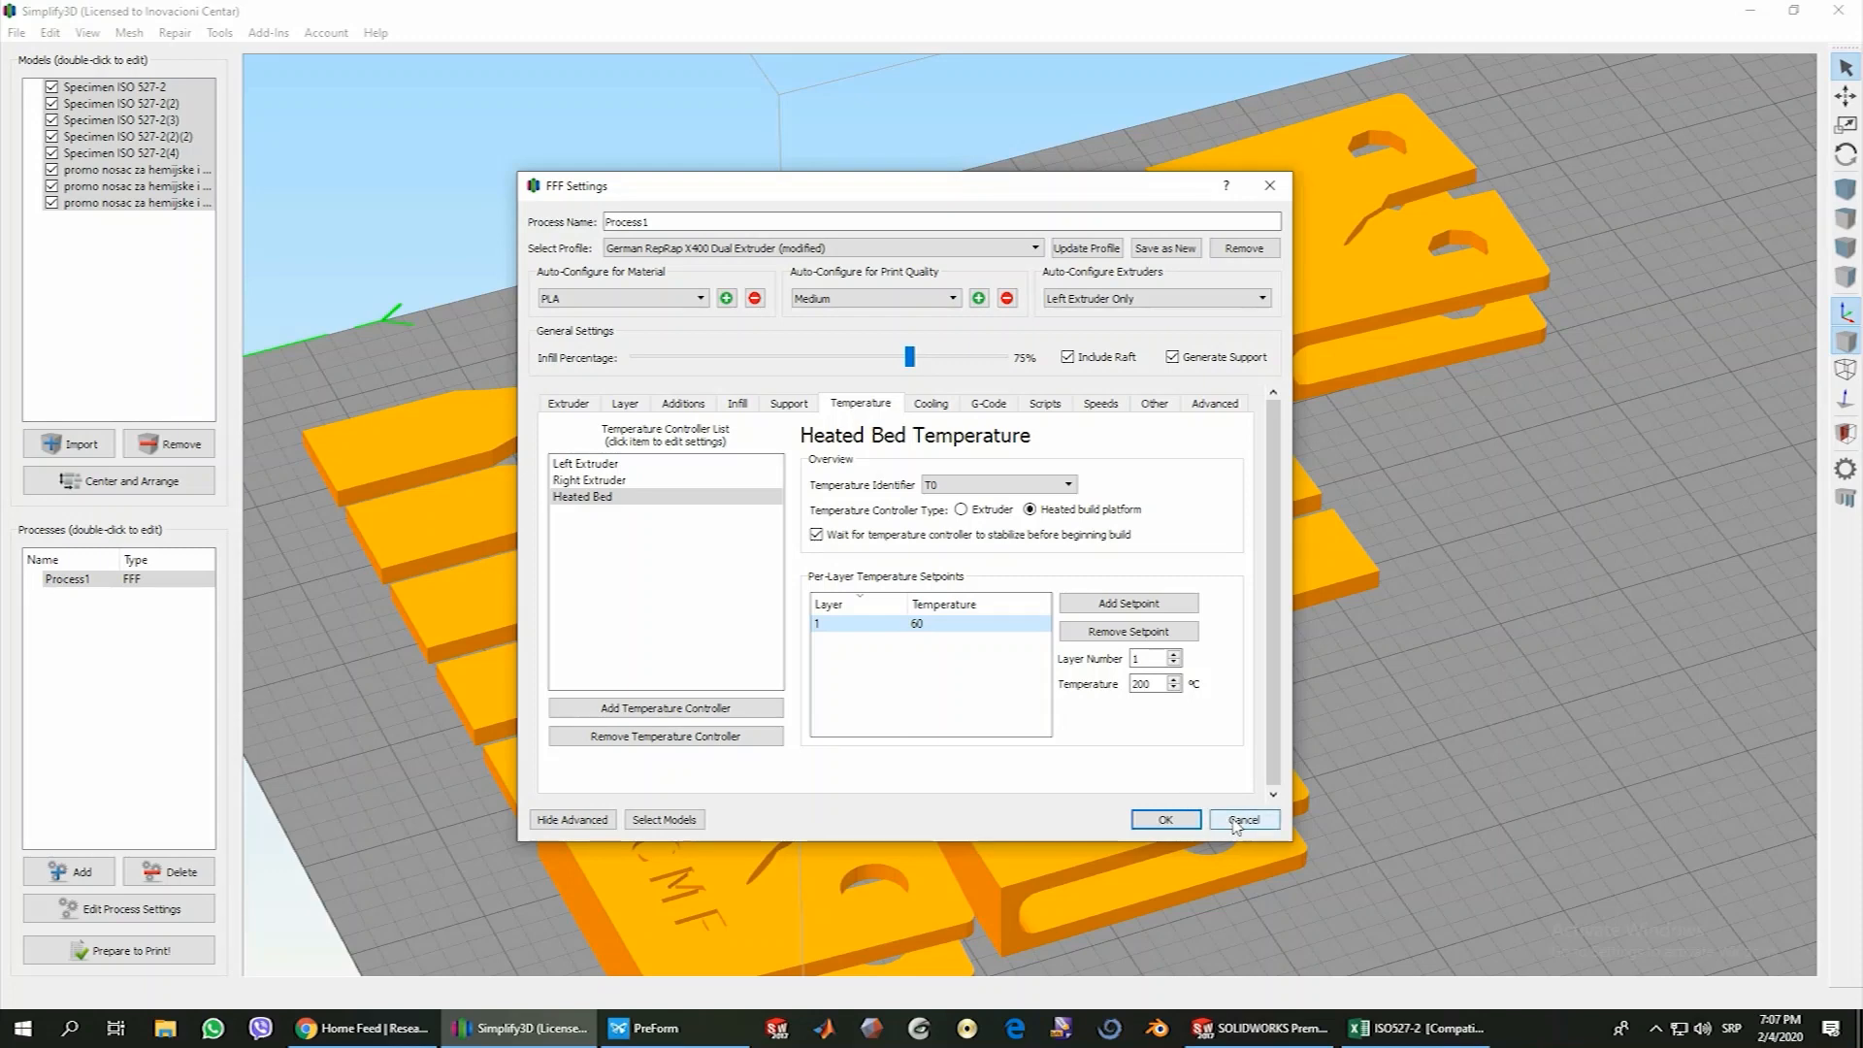
pyautogui.click(1236, 827)
pyautogui.moveTo(1273, 870); pyautogui.dragTo(1206, 734, button='middle')
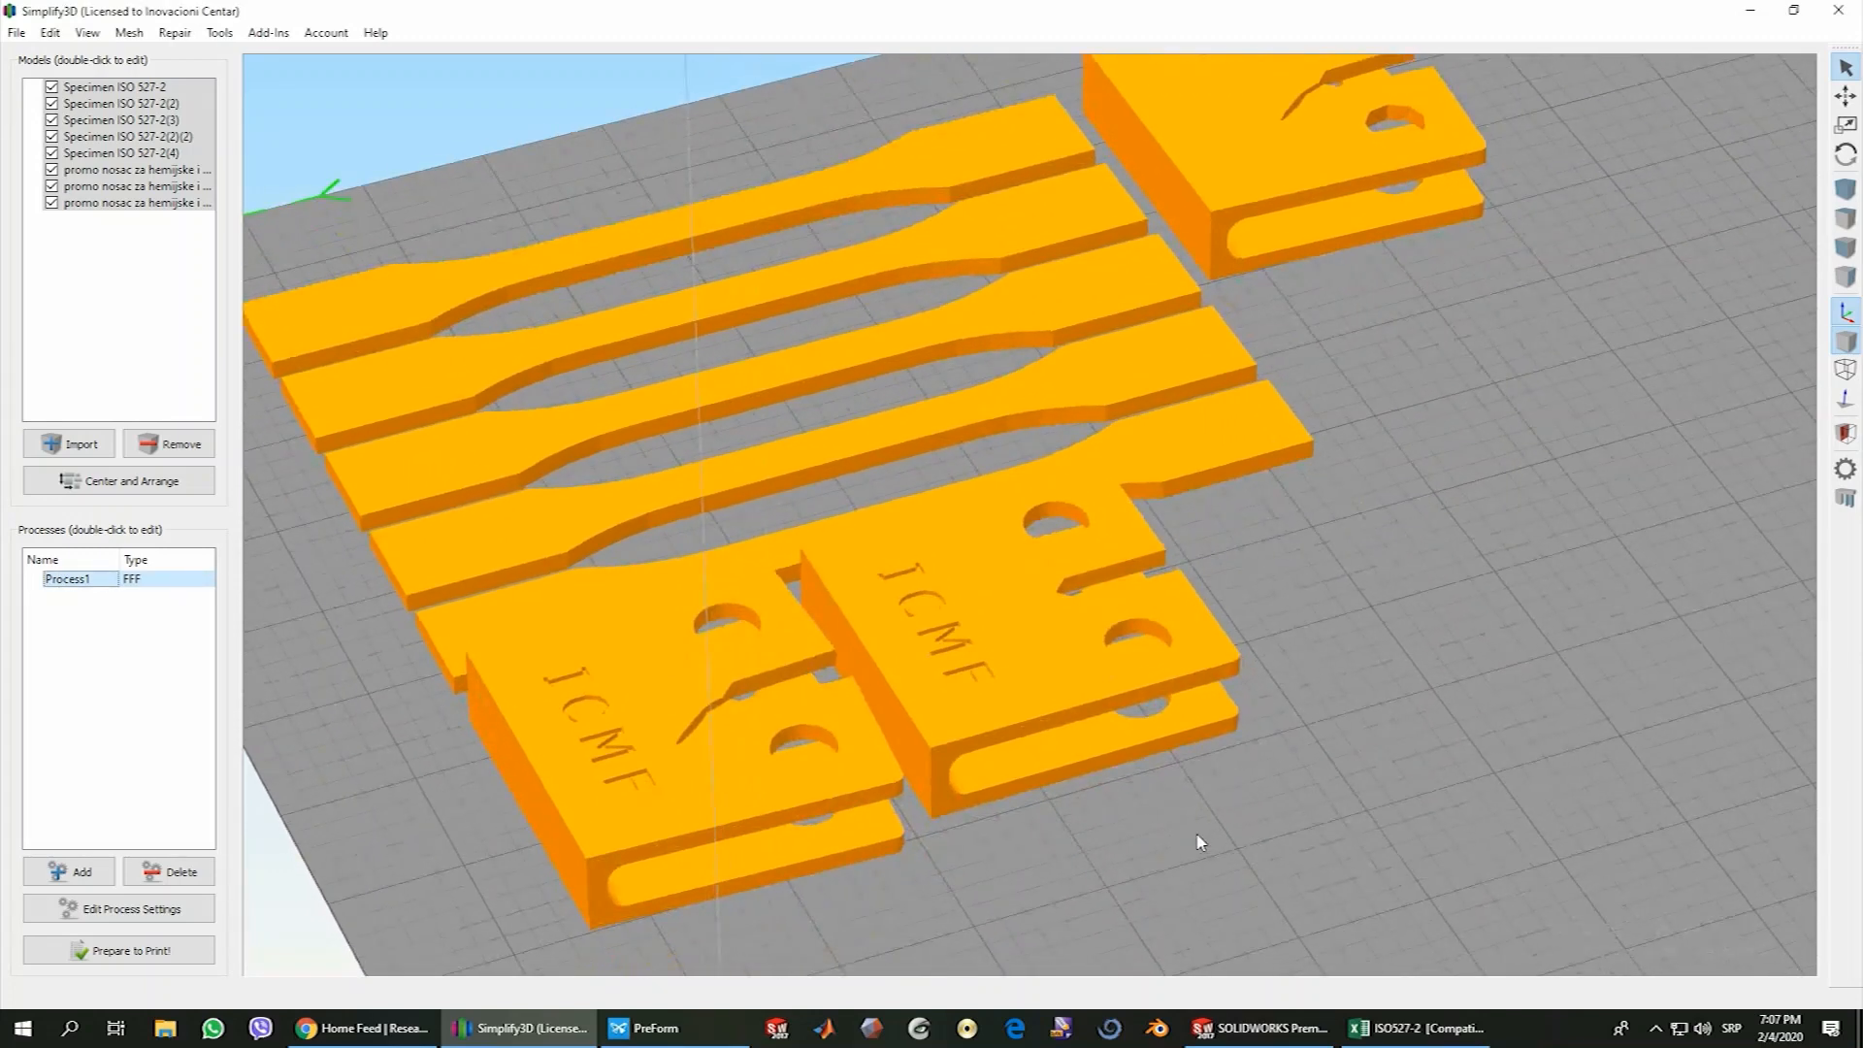
pyautogui.scroll(-3, 1186, 823)
pyautogui.moveTo(1170, 886); pyautogui.dragTo(971, 680)
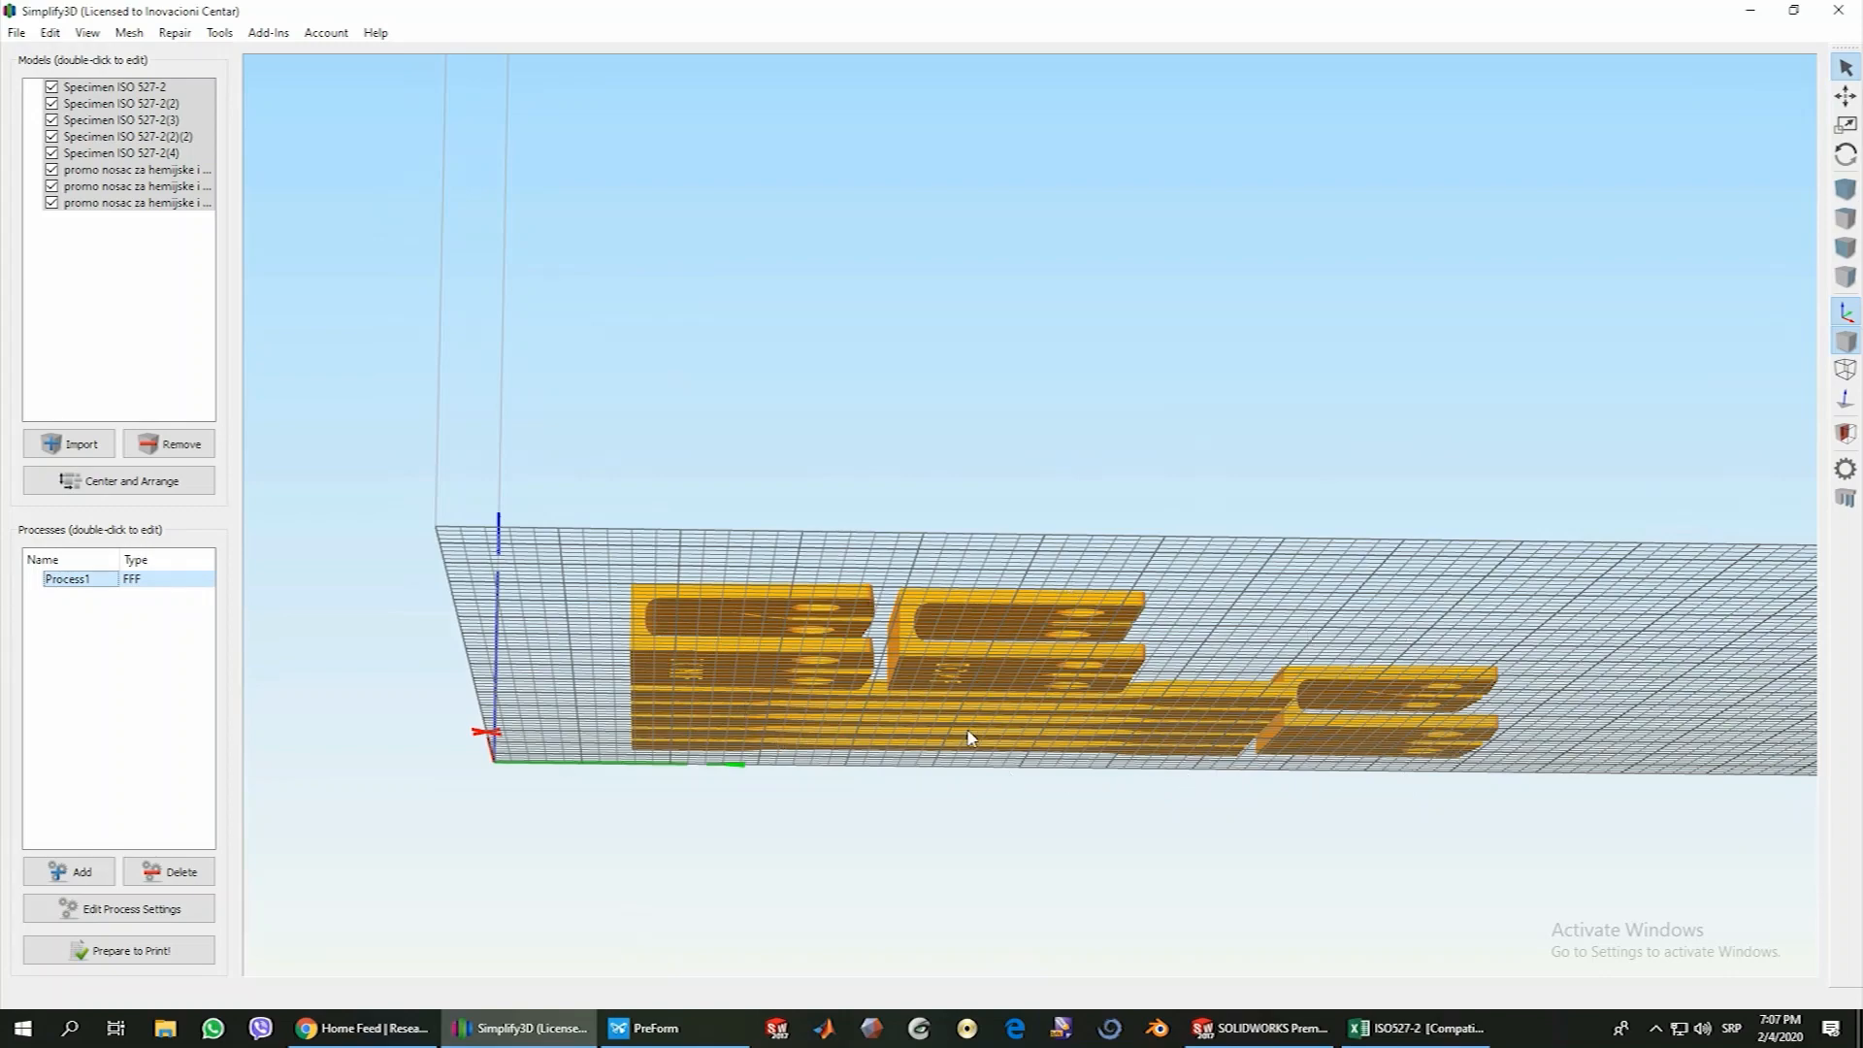
pyautogui.moveTo(925, 551); pyautogui.dragTo(927, 723)
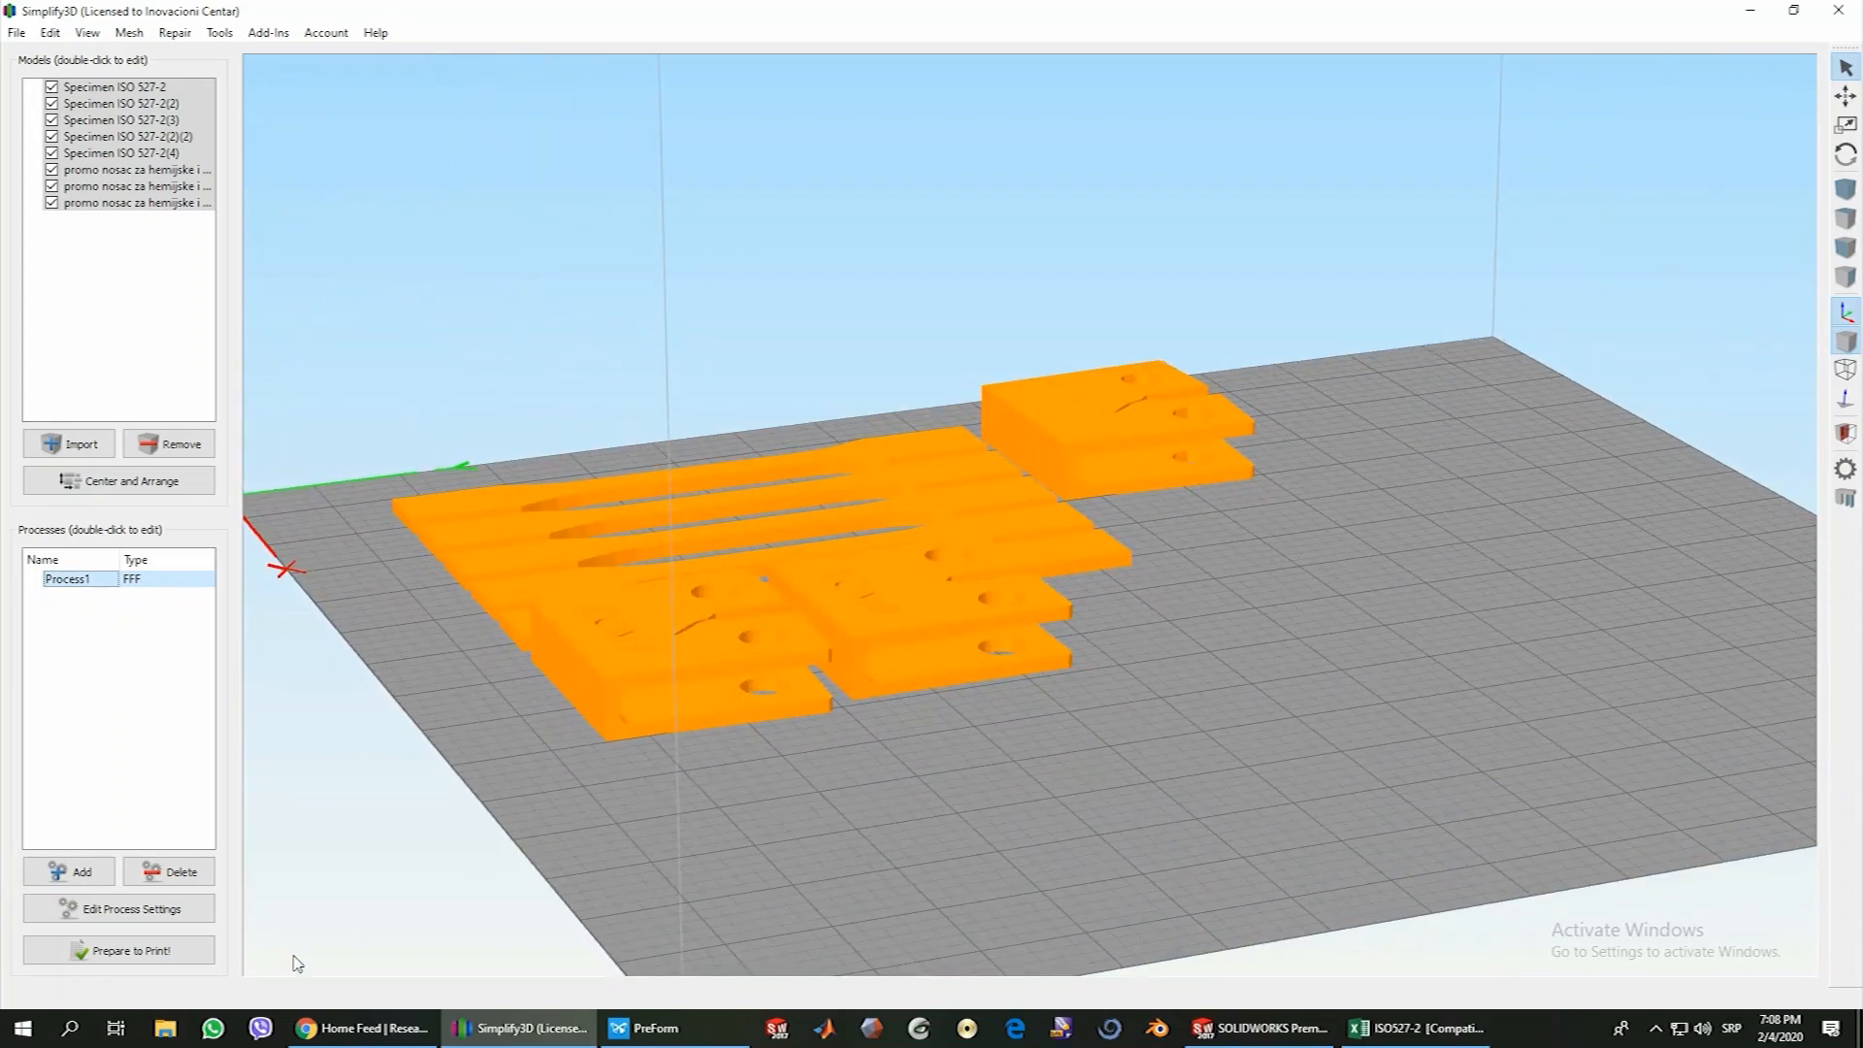
# Open the process settings again and review the per-layer fan speeds in the cooling settings
pyautogui.click(145, 911)
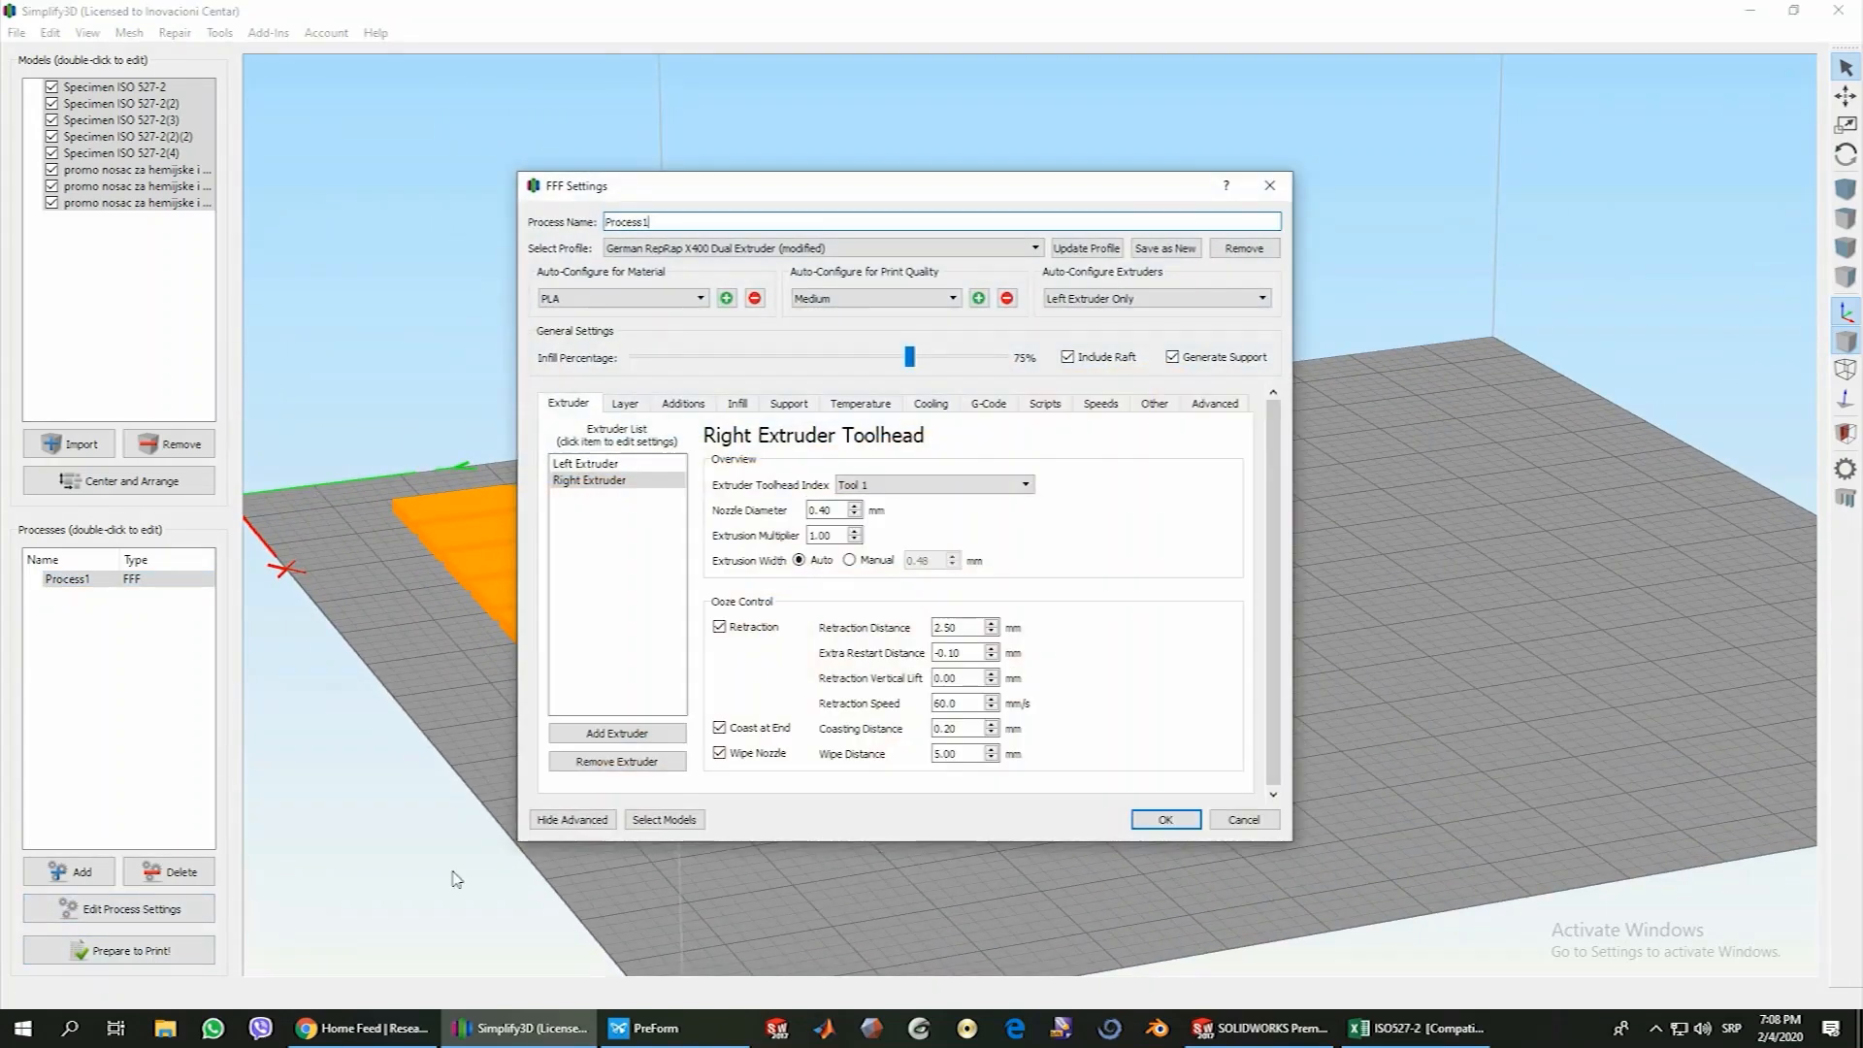
pyautogui.click(873, 408)
pyautogui.click(932, 404)
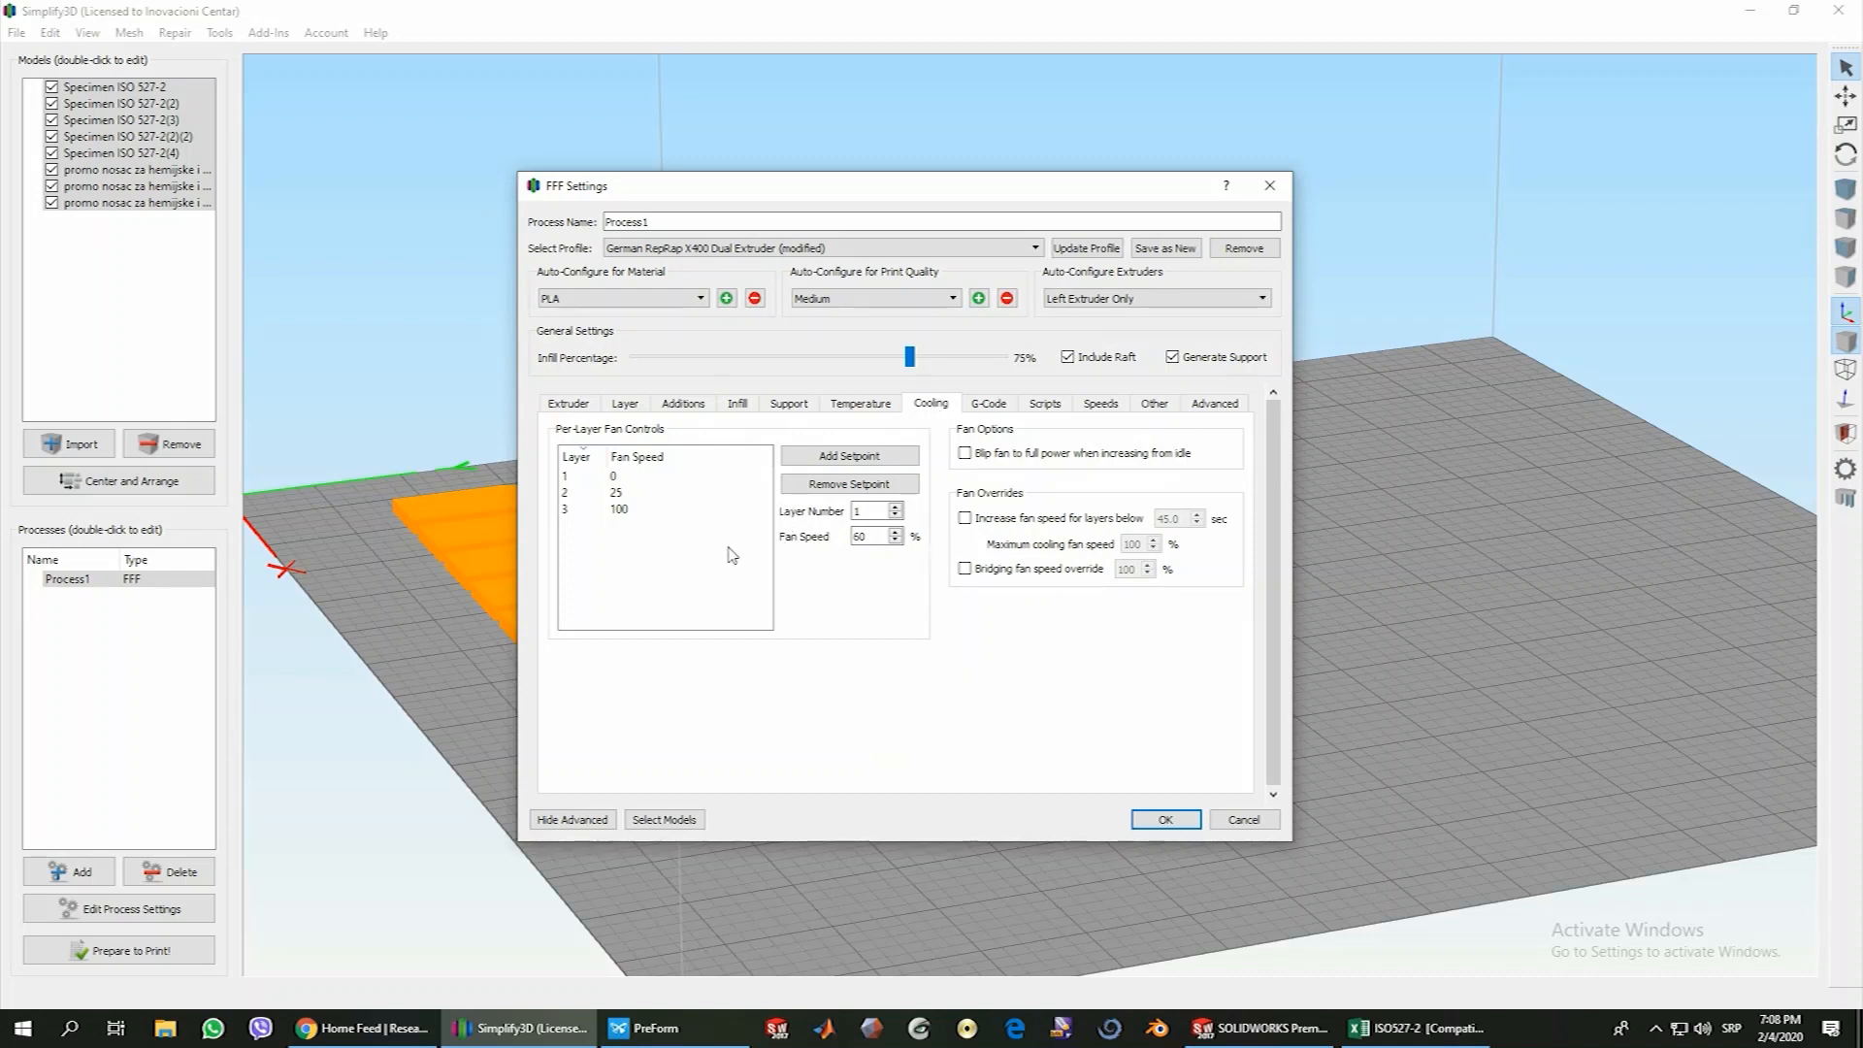
pyautogui.moveTo(722, 548)
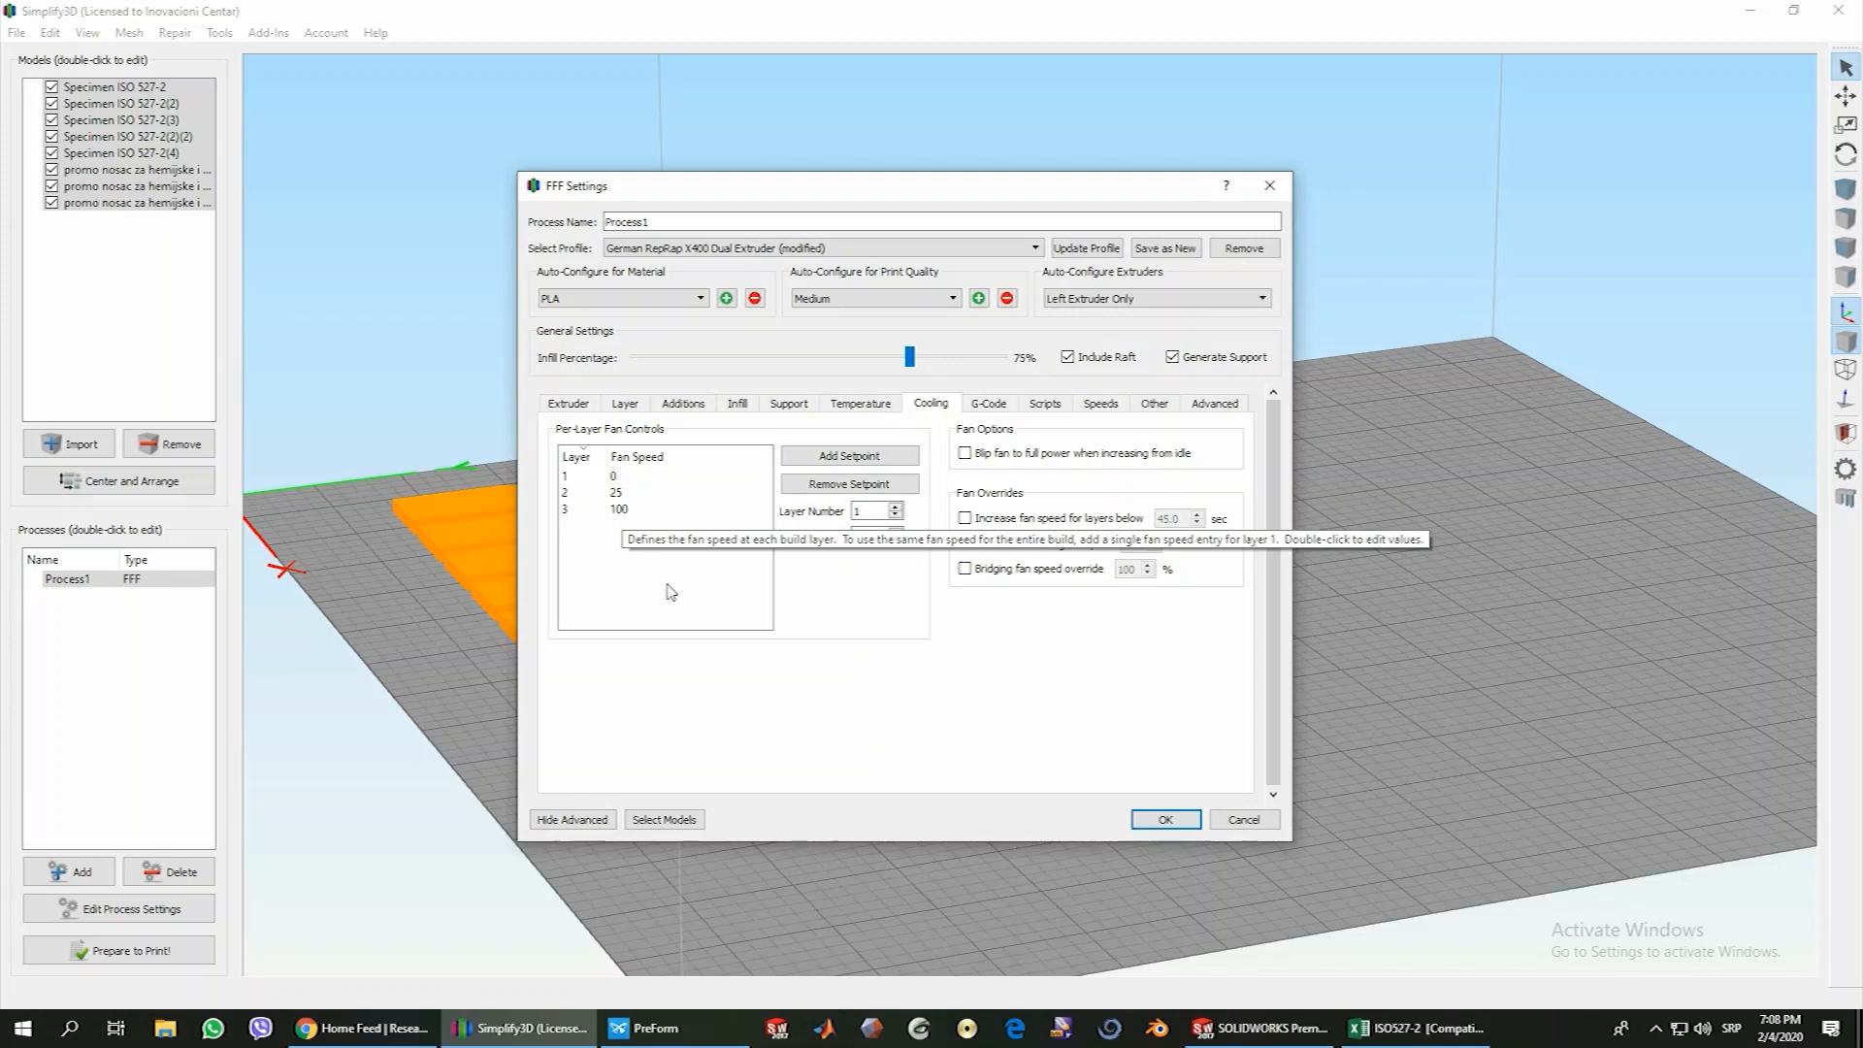
# Review the machine's build volume along the X, Y and Z axes in the G-code settings
pyautogui.click(989, 406)
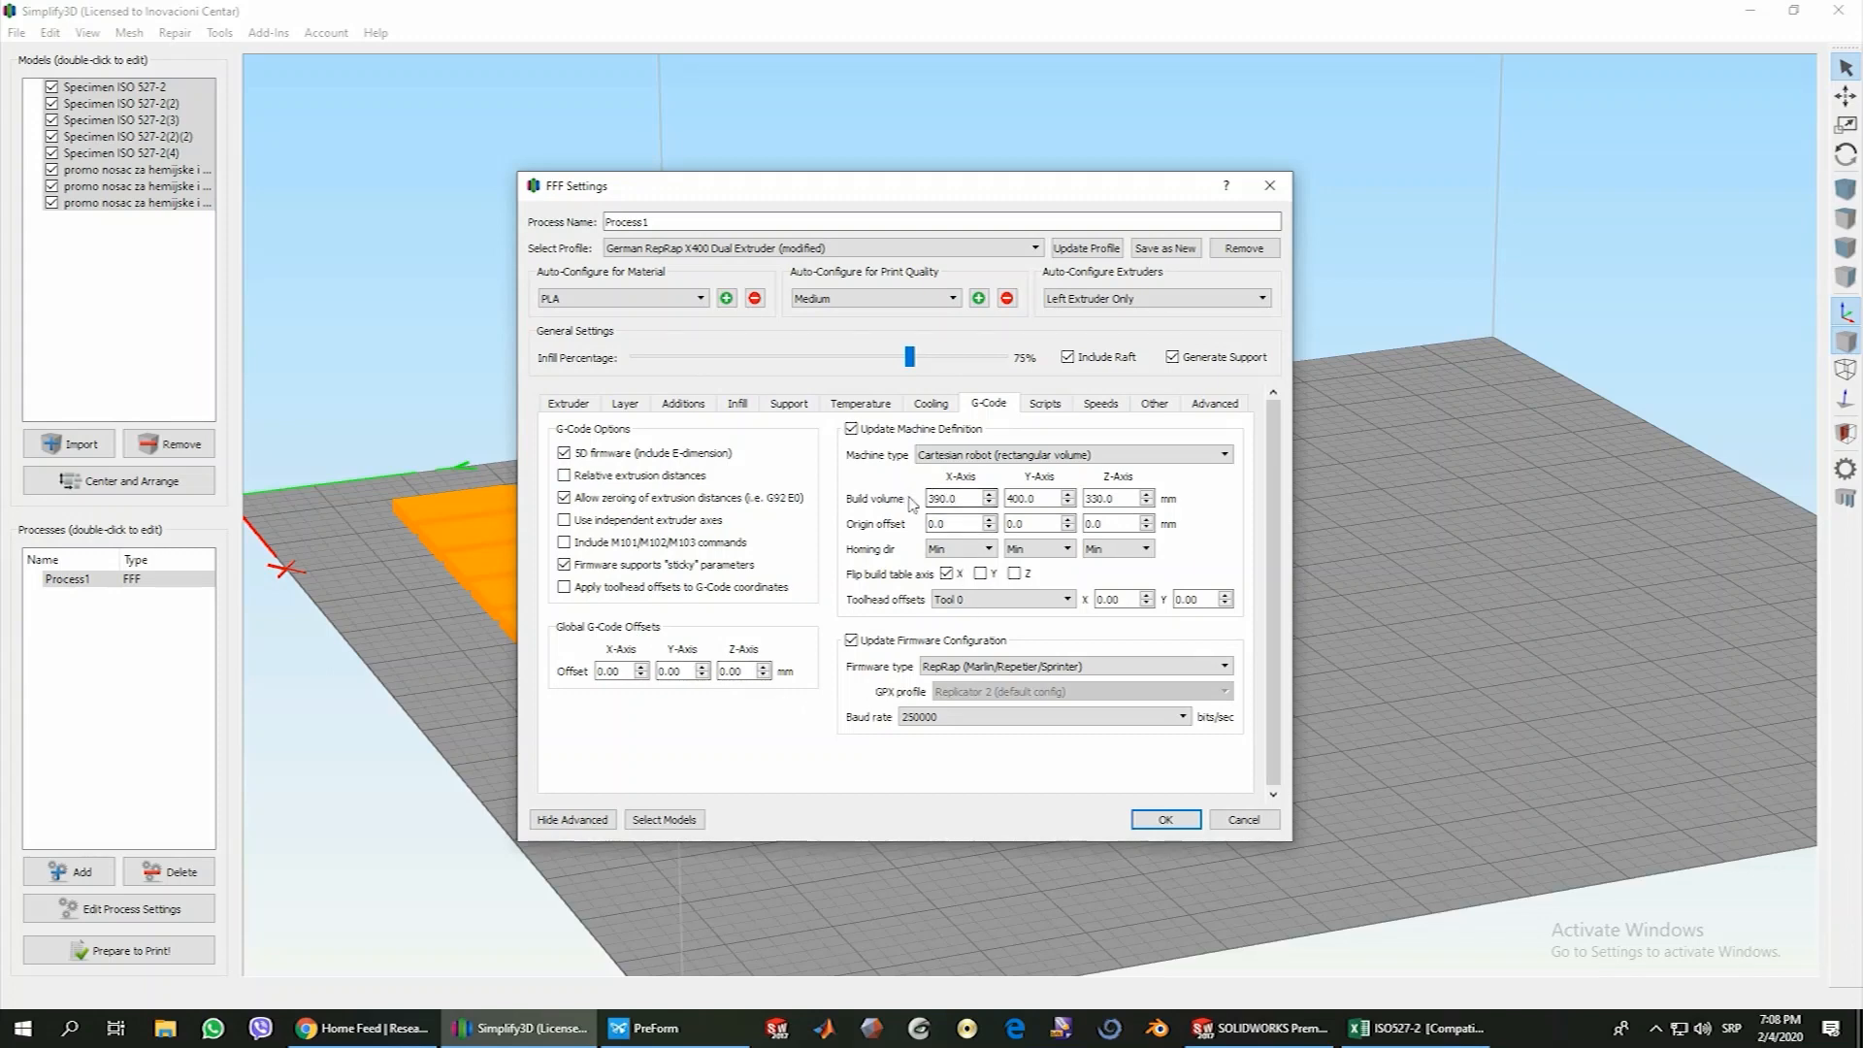
pyautogui.moveTo(959, 498); pyautogui.dragTo(915, 501)
pyautogui.press('Tab')
pyautogui.press('Tab')
# Look through the available baud rates in the firmware configuration without choosing a different one
pyautogui.click(981, 718)
pyautogui.click(981, 718)
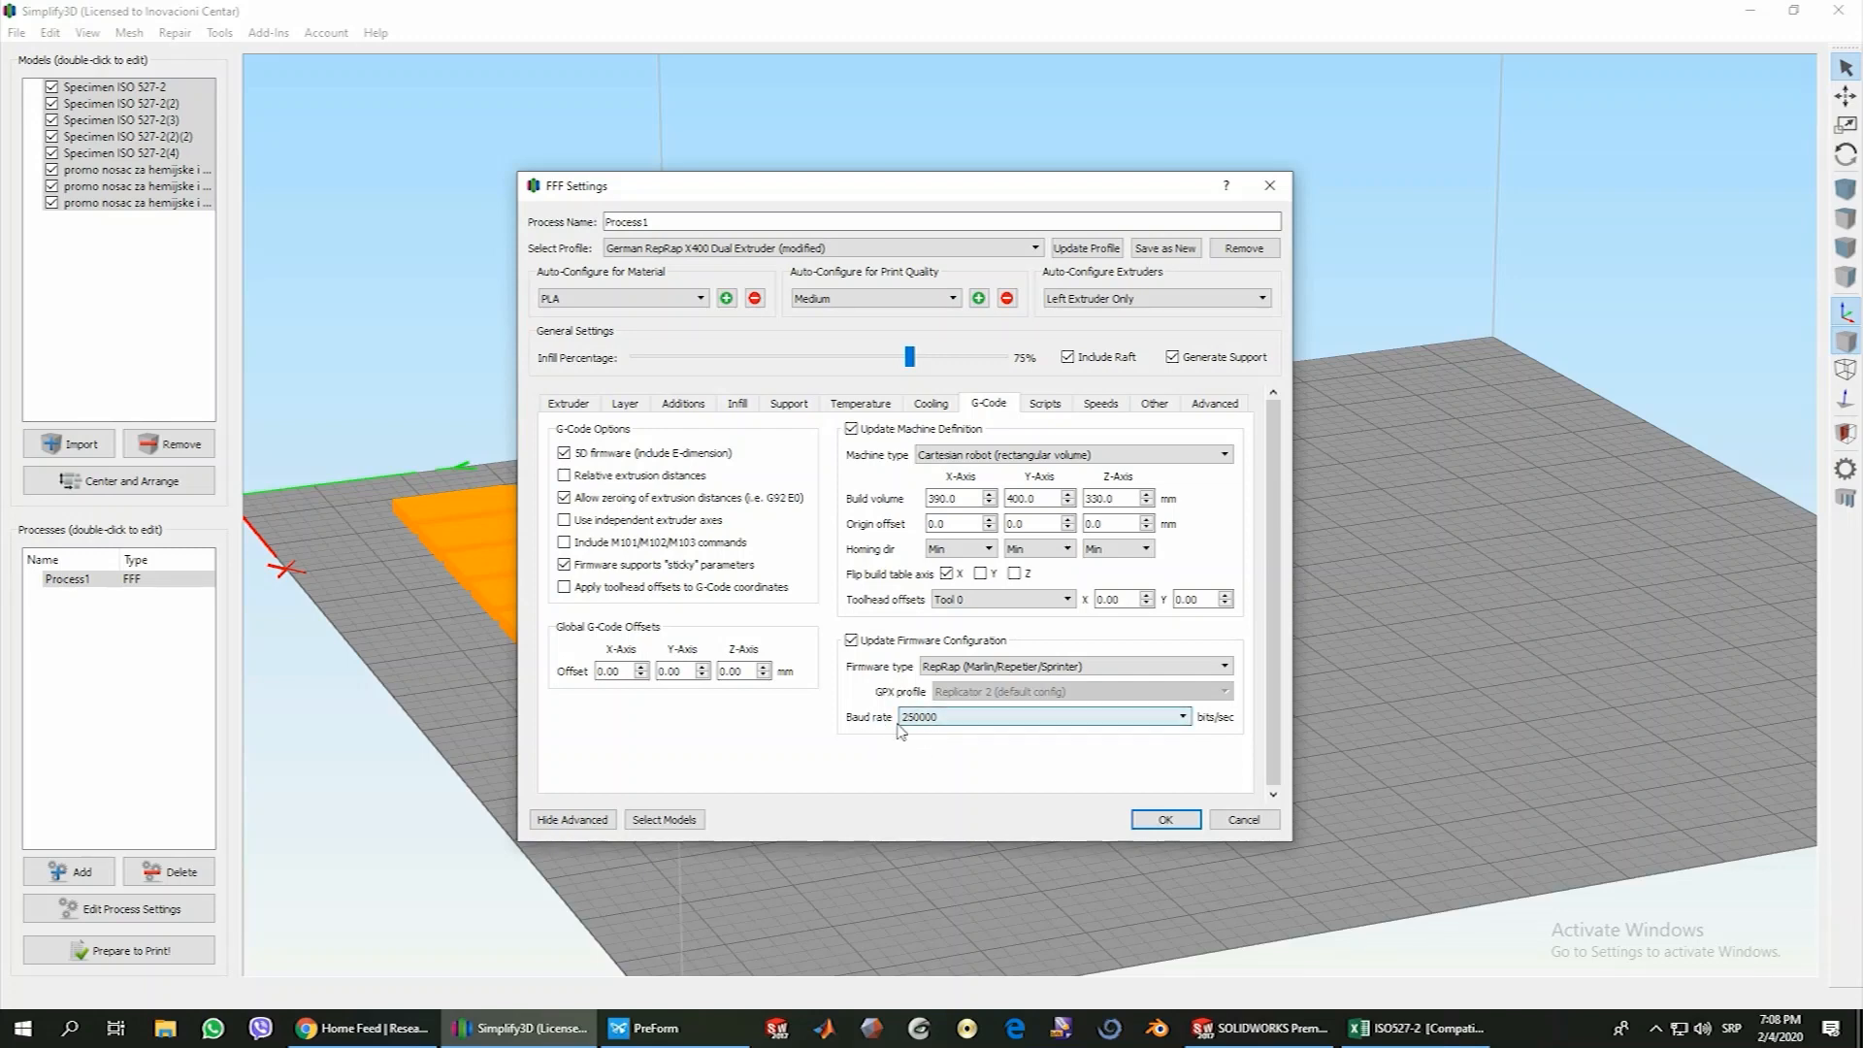
pyautogui.click(932, 719)
pyautogui.click(937, 723)
pyautogui.click(939, 719)
pyautogui.click(939, 726)
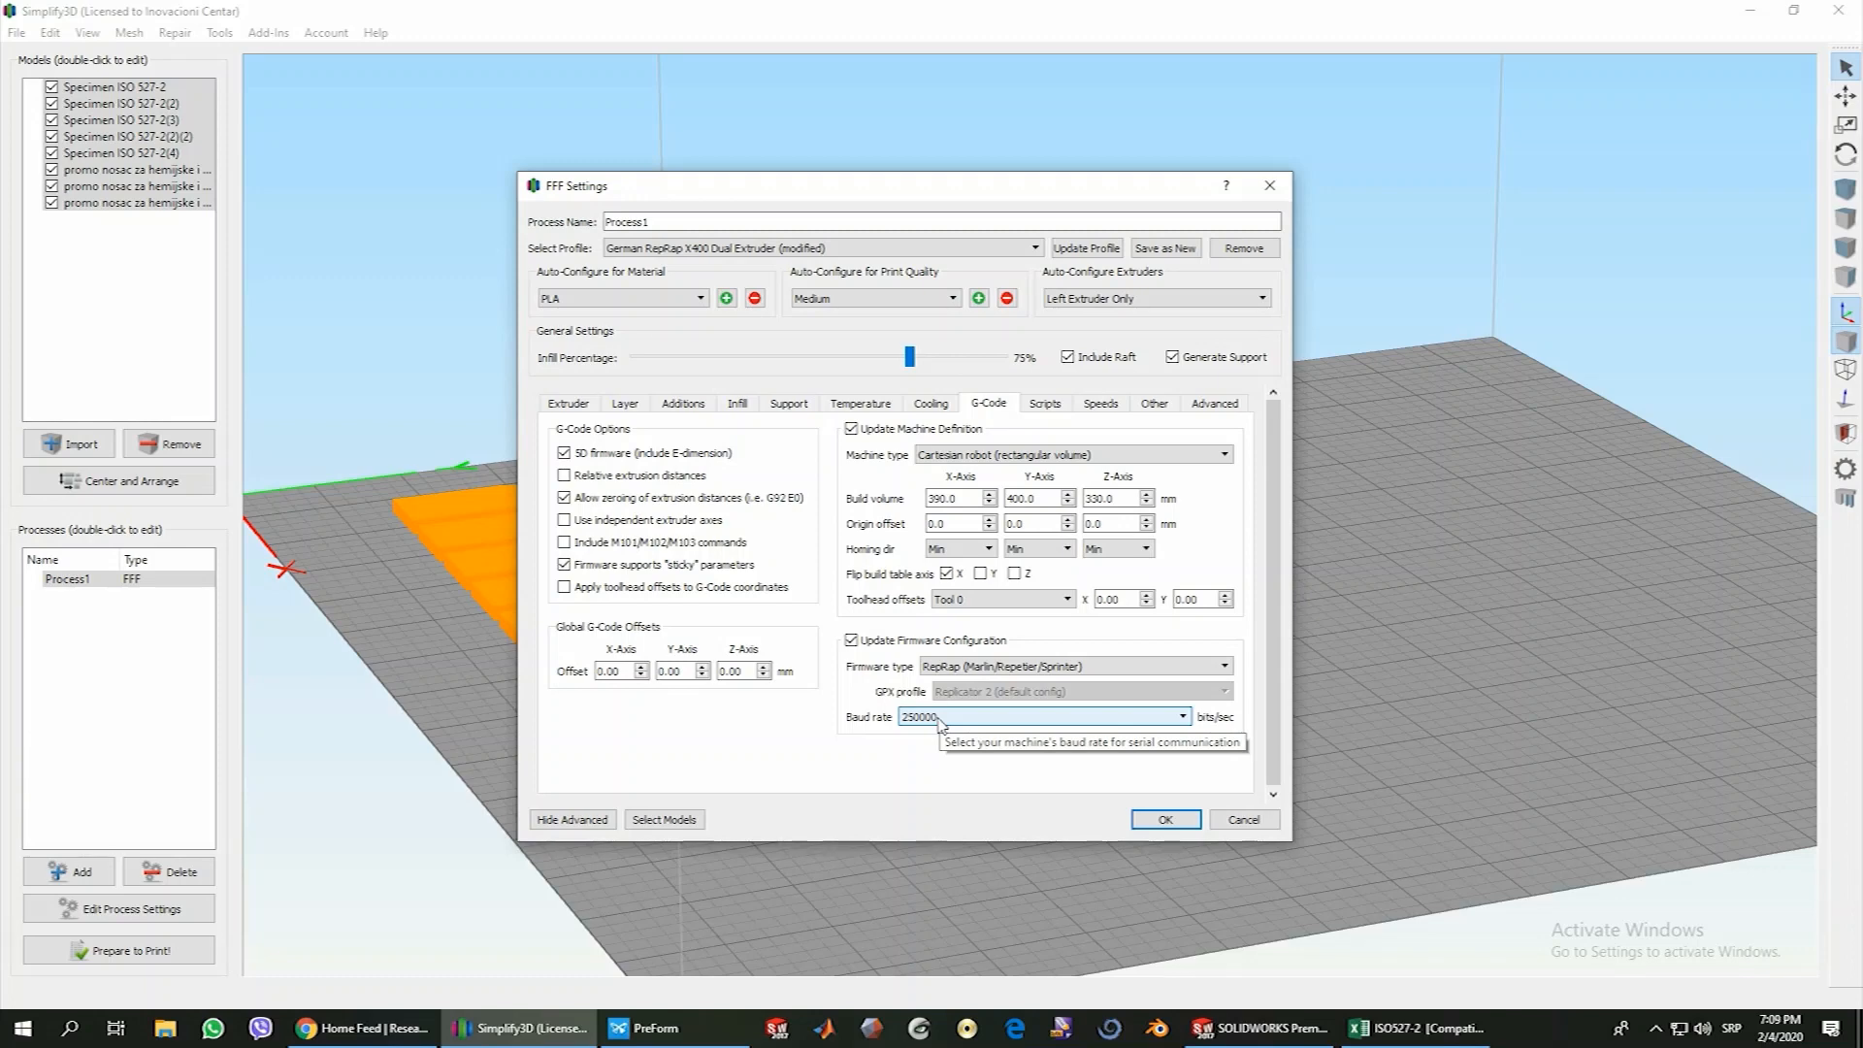
pyautogui.click(956, 723)
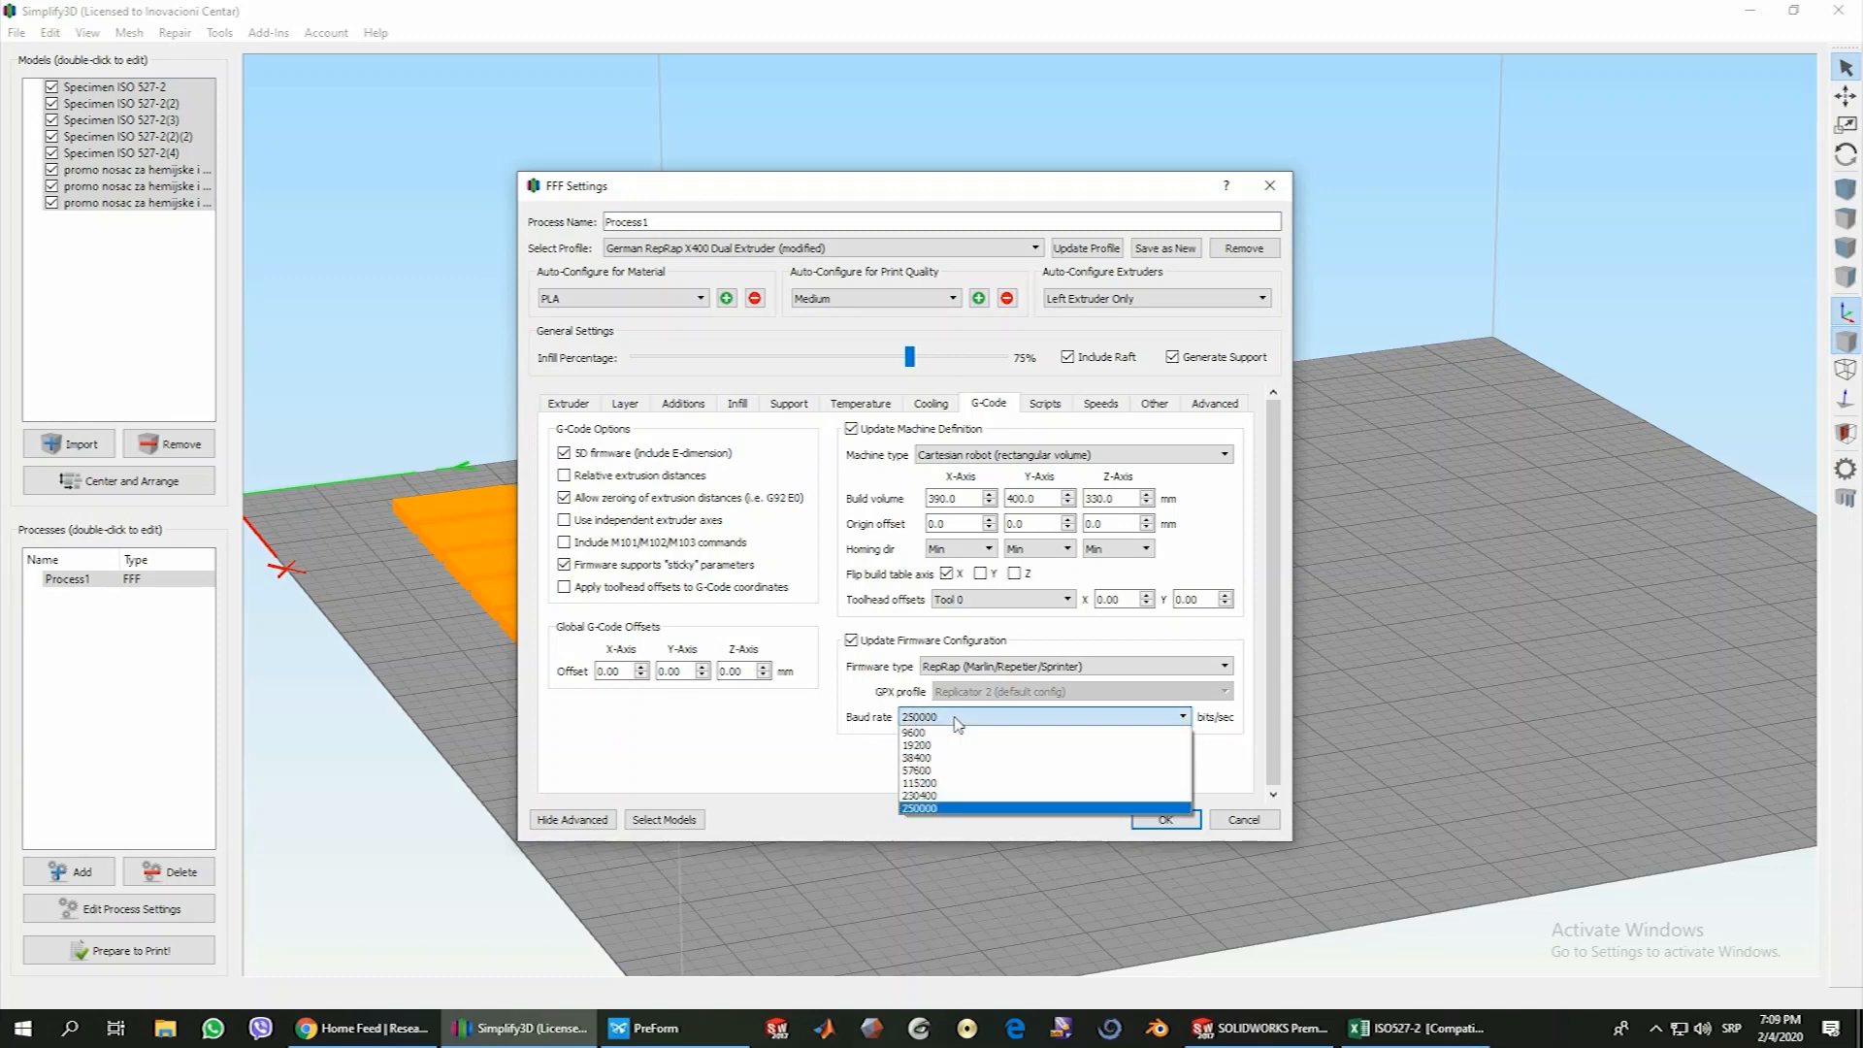
pyautogui.click(956, 719)
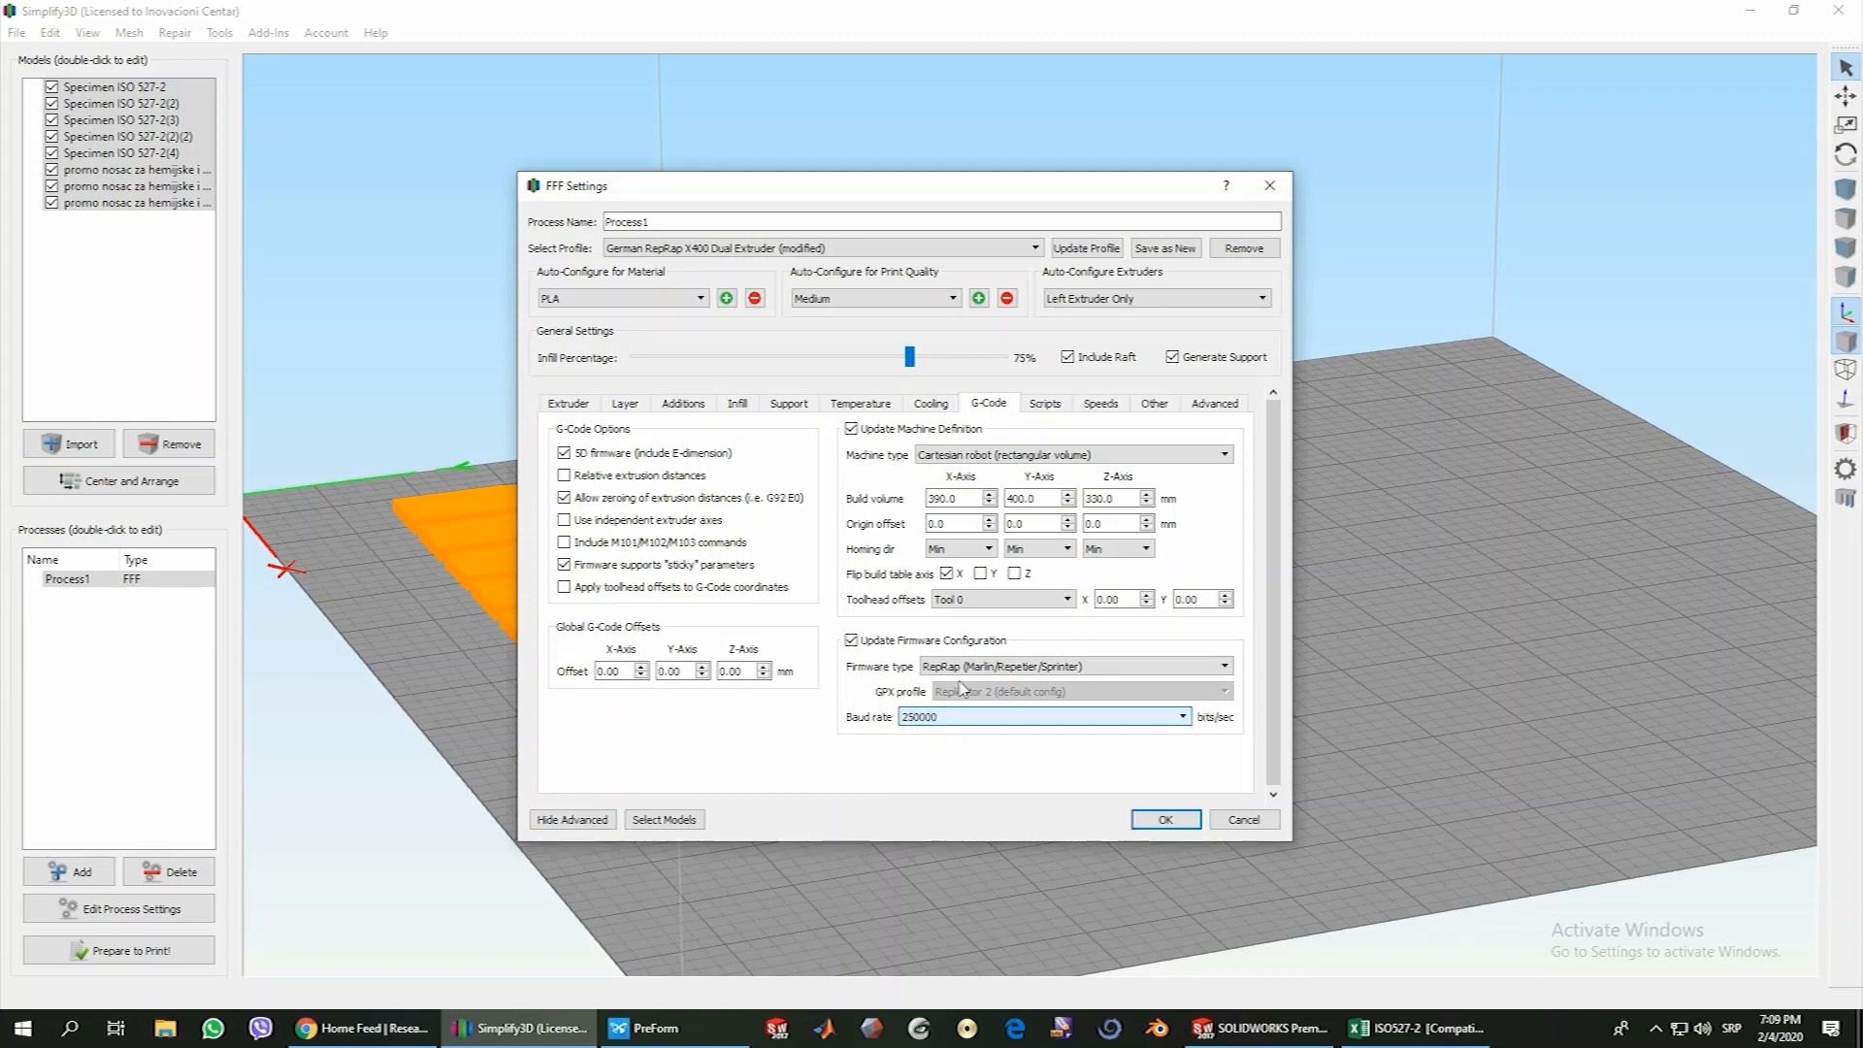
# View the starting script, and examine the default printing speed and support structure underspeed in the speed settings
pyautogui.click(1054, 408)
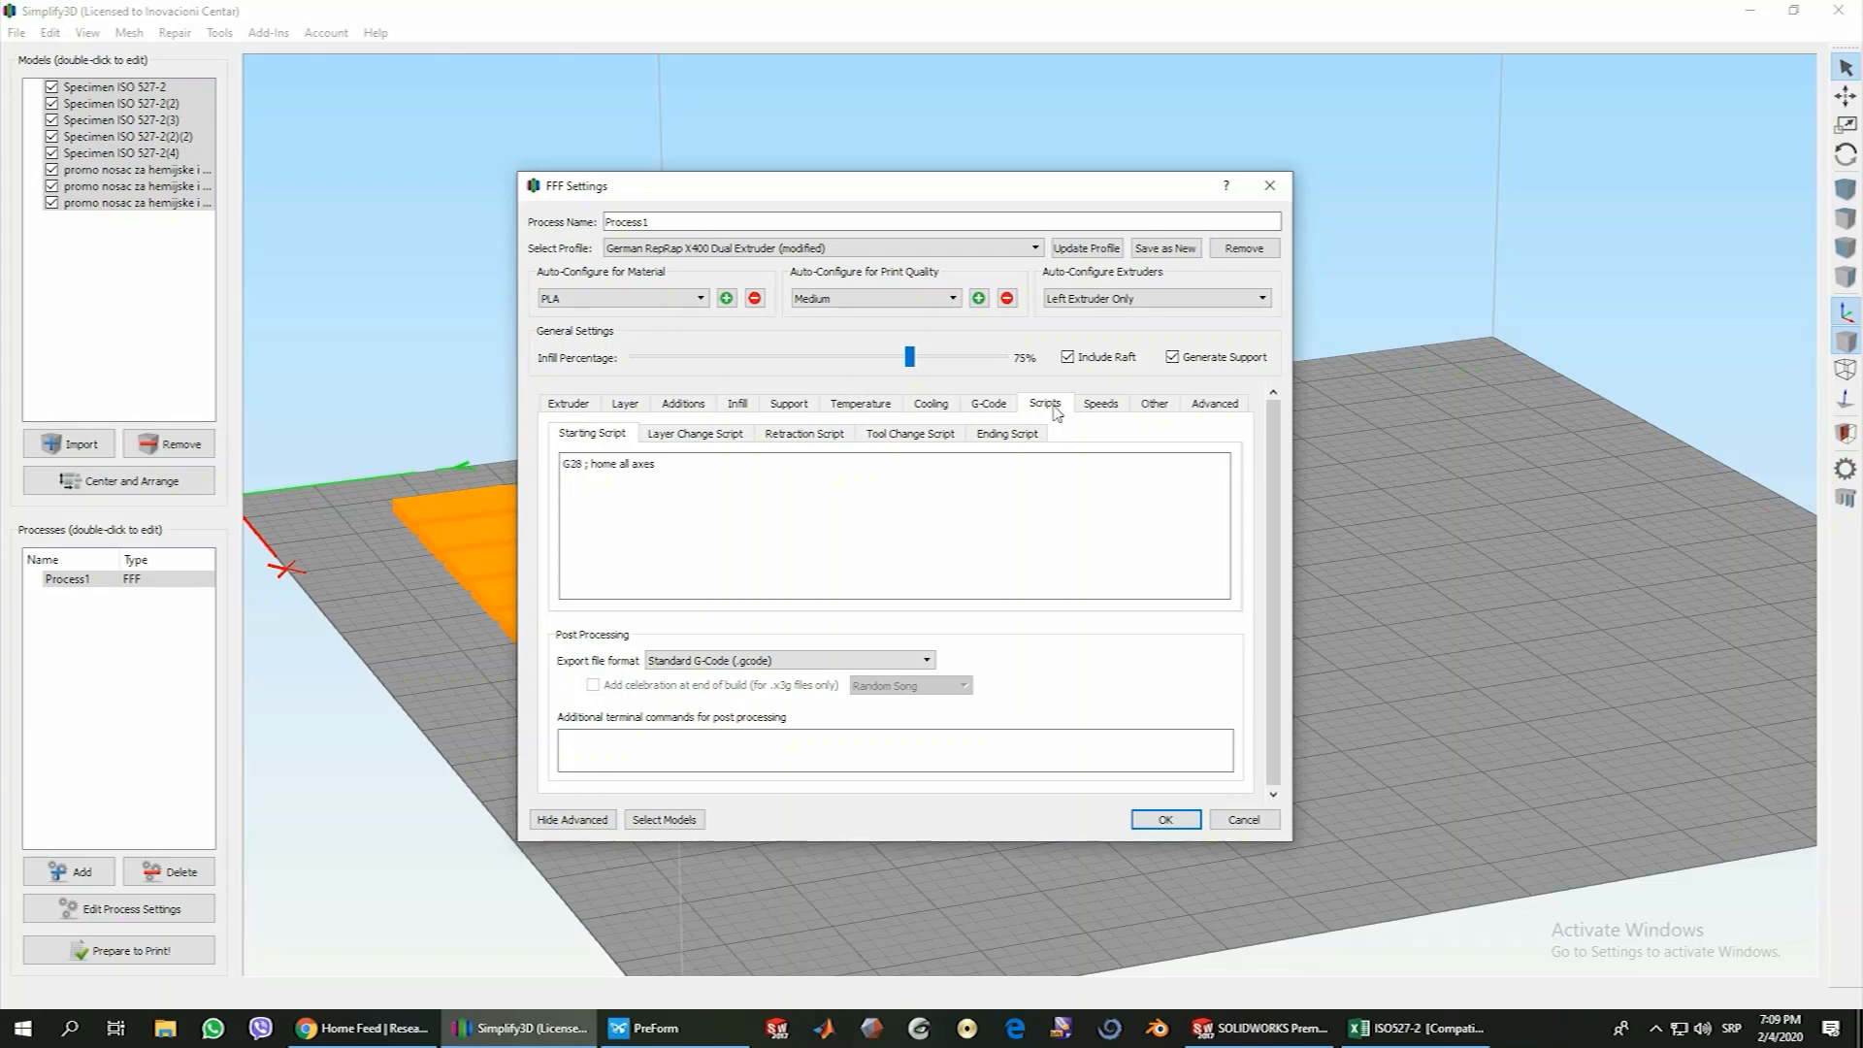
pyautogui.click(1101, 407)
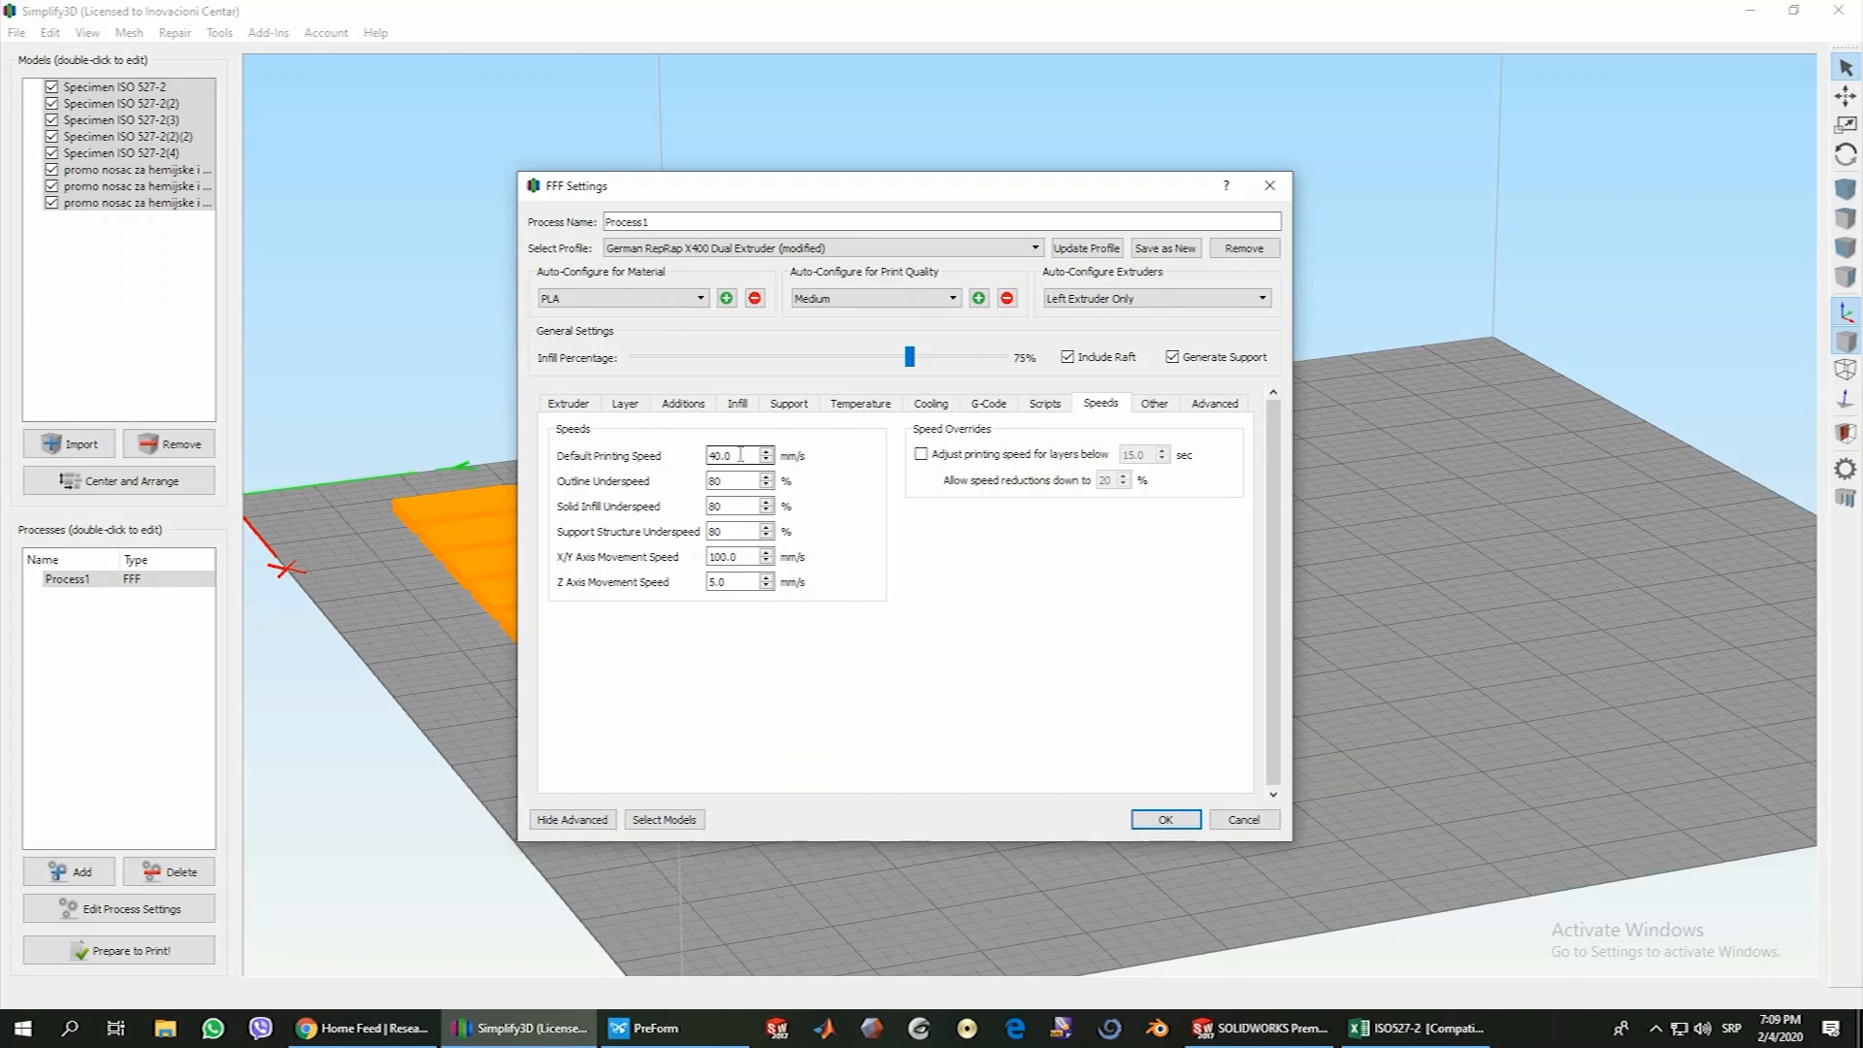
pyautogui.moveTo(740, 454); pyautogui.dragTo(705, 452)
pyautogui.click(745, 456)
pyautogui.click(734, 532)
pyautogui.moveTo(725, 533); pyautogui.dragTo(703, 532)
# Review the bridging and filament properties, and examine the ooze control behavior in the advanced settings
pyautogui.click(1157, 405)
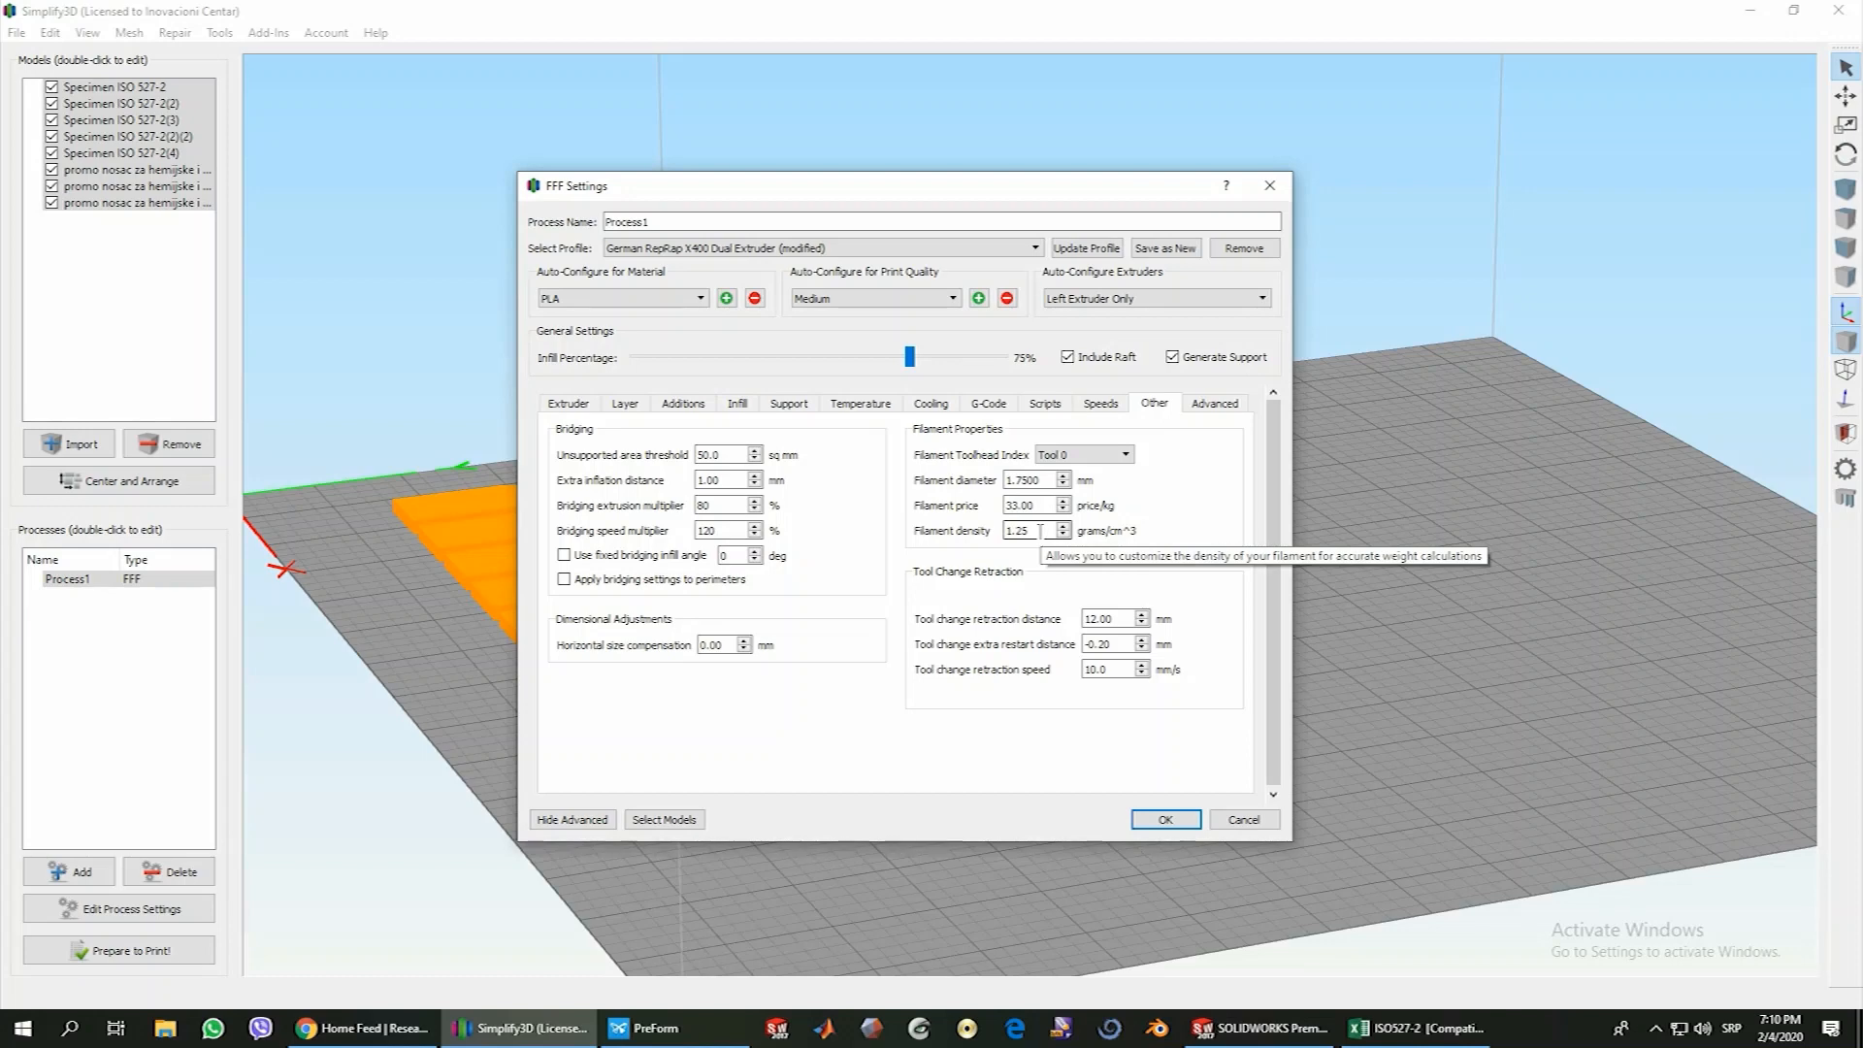
pyautogui.click(1224, 406)
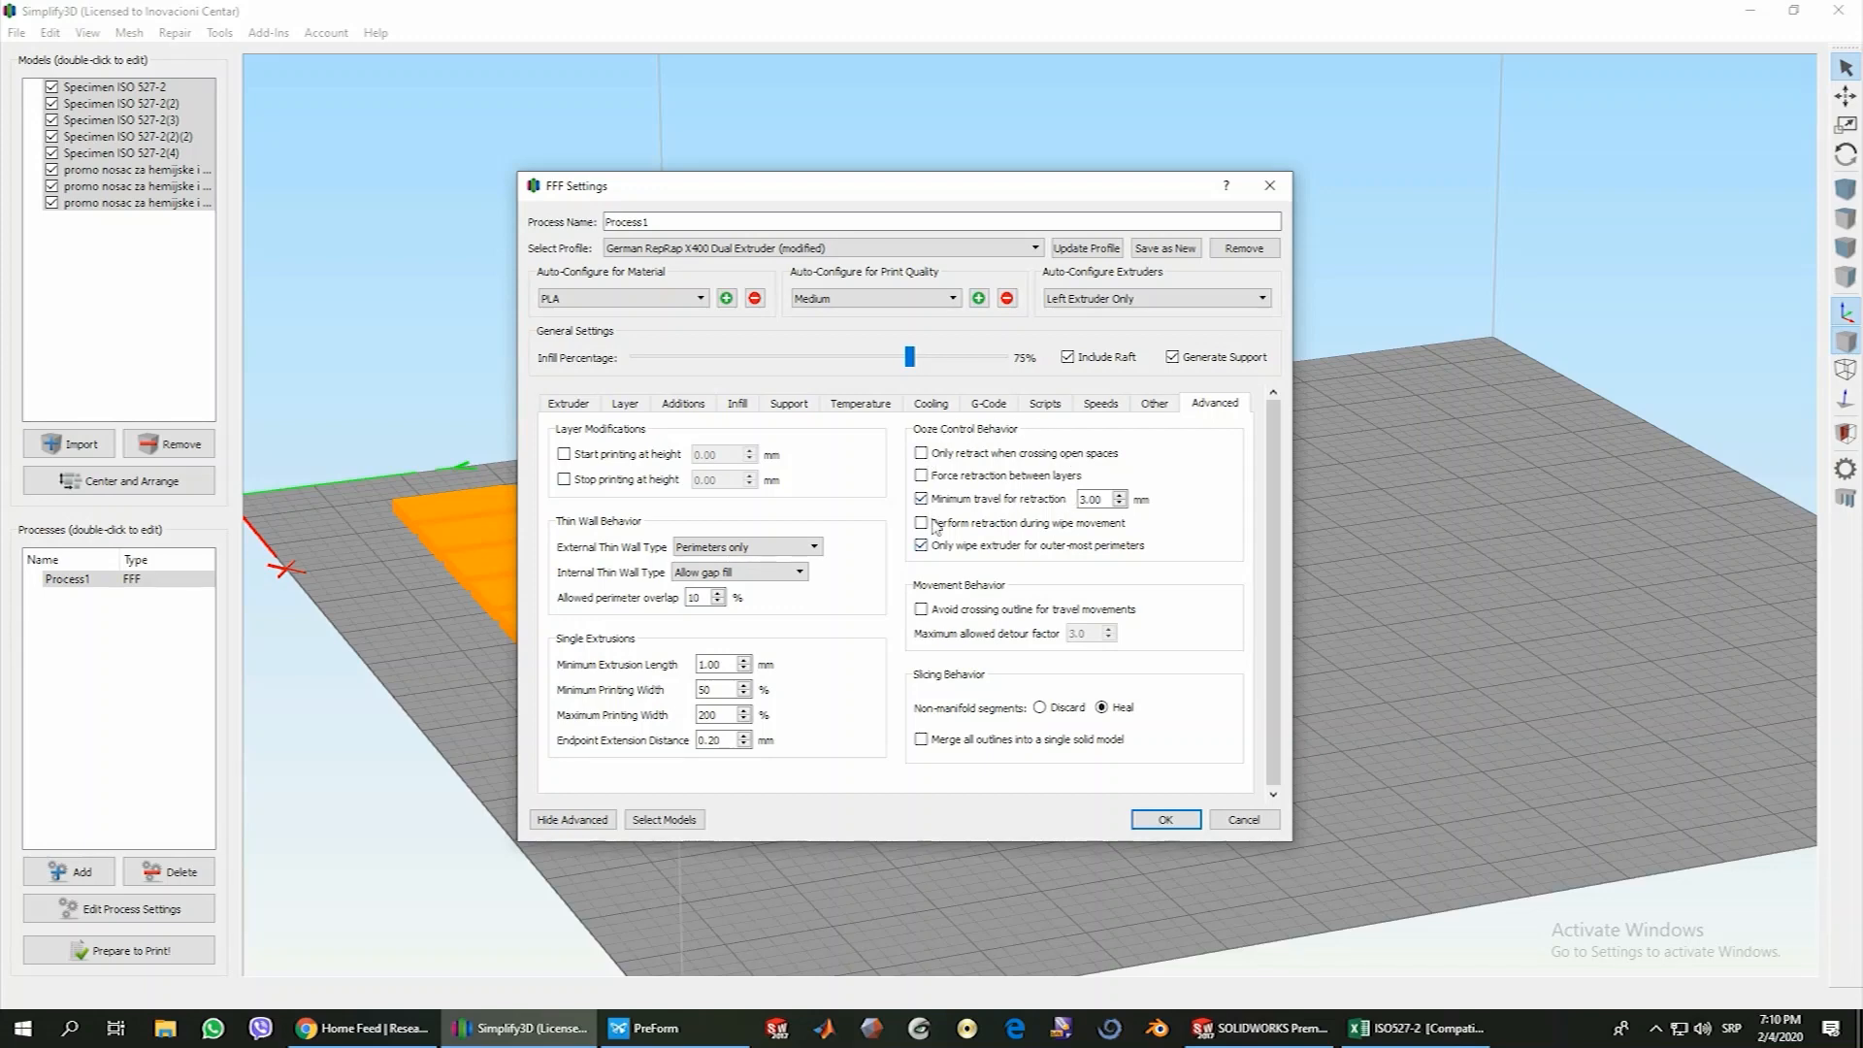
# Enable the start printing height in the layer modifications, and switch the stop printing height on and off again
pyautogui.moveTo(1047, 558)
pyautogui.moveTo(1016, 529)
pyautogui.click(564, 455)
pyautogui.click(564, 479)
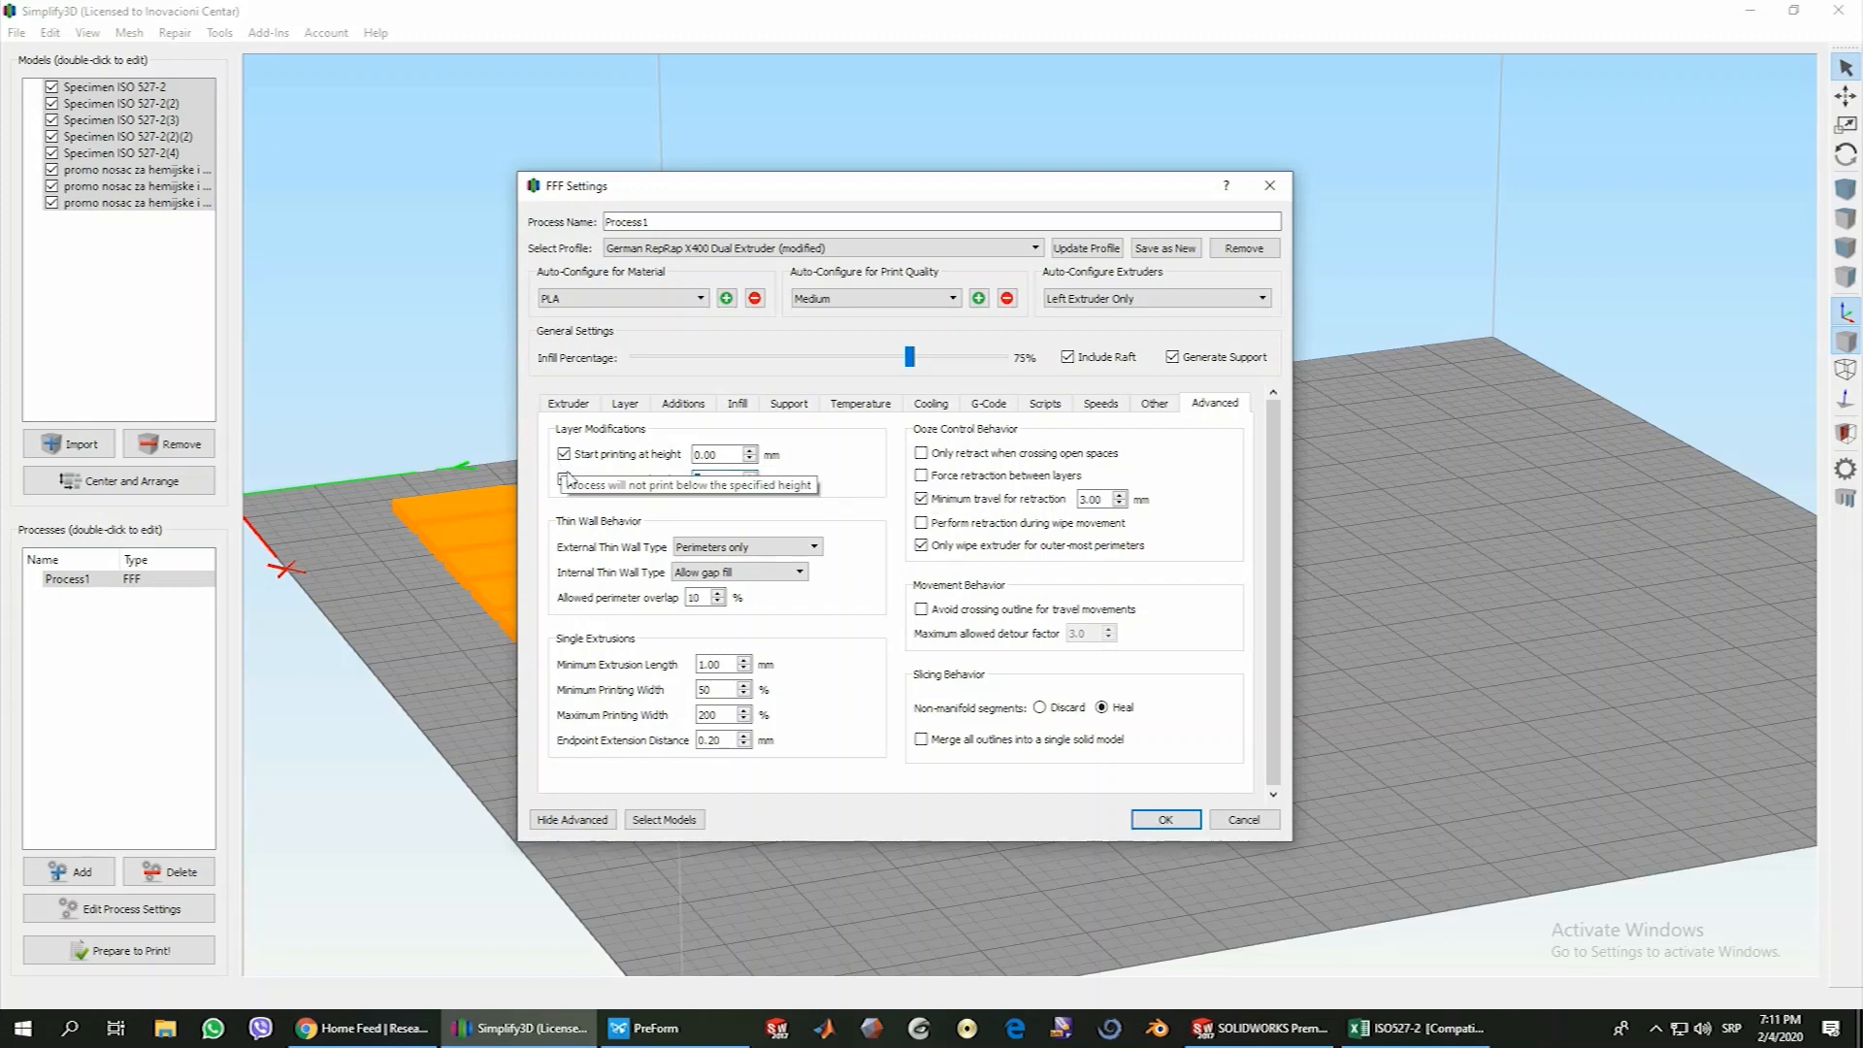
pyautogui.click(564, 479)
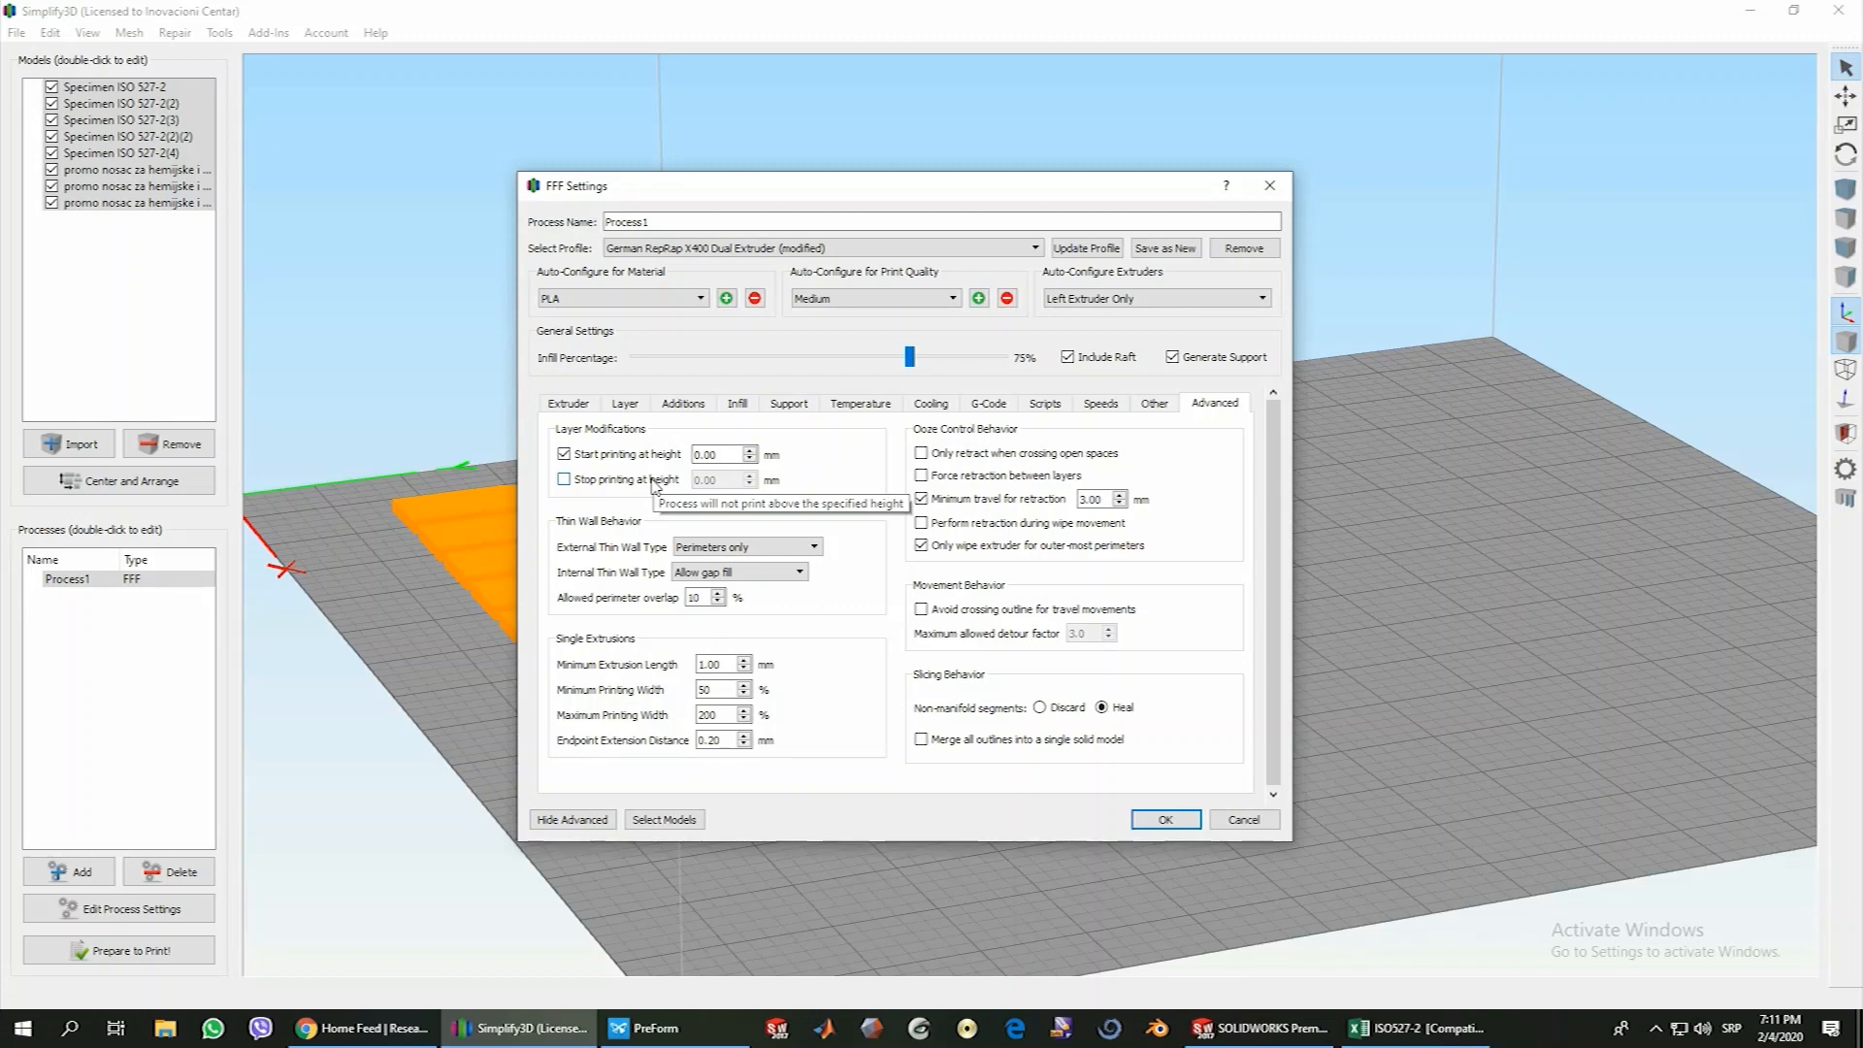
# Disable the start printing height in the layer modifications and accept the process settings
pyautogui.click(565, 454)
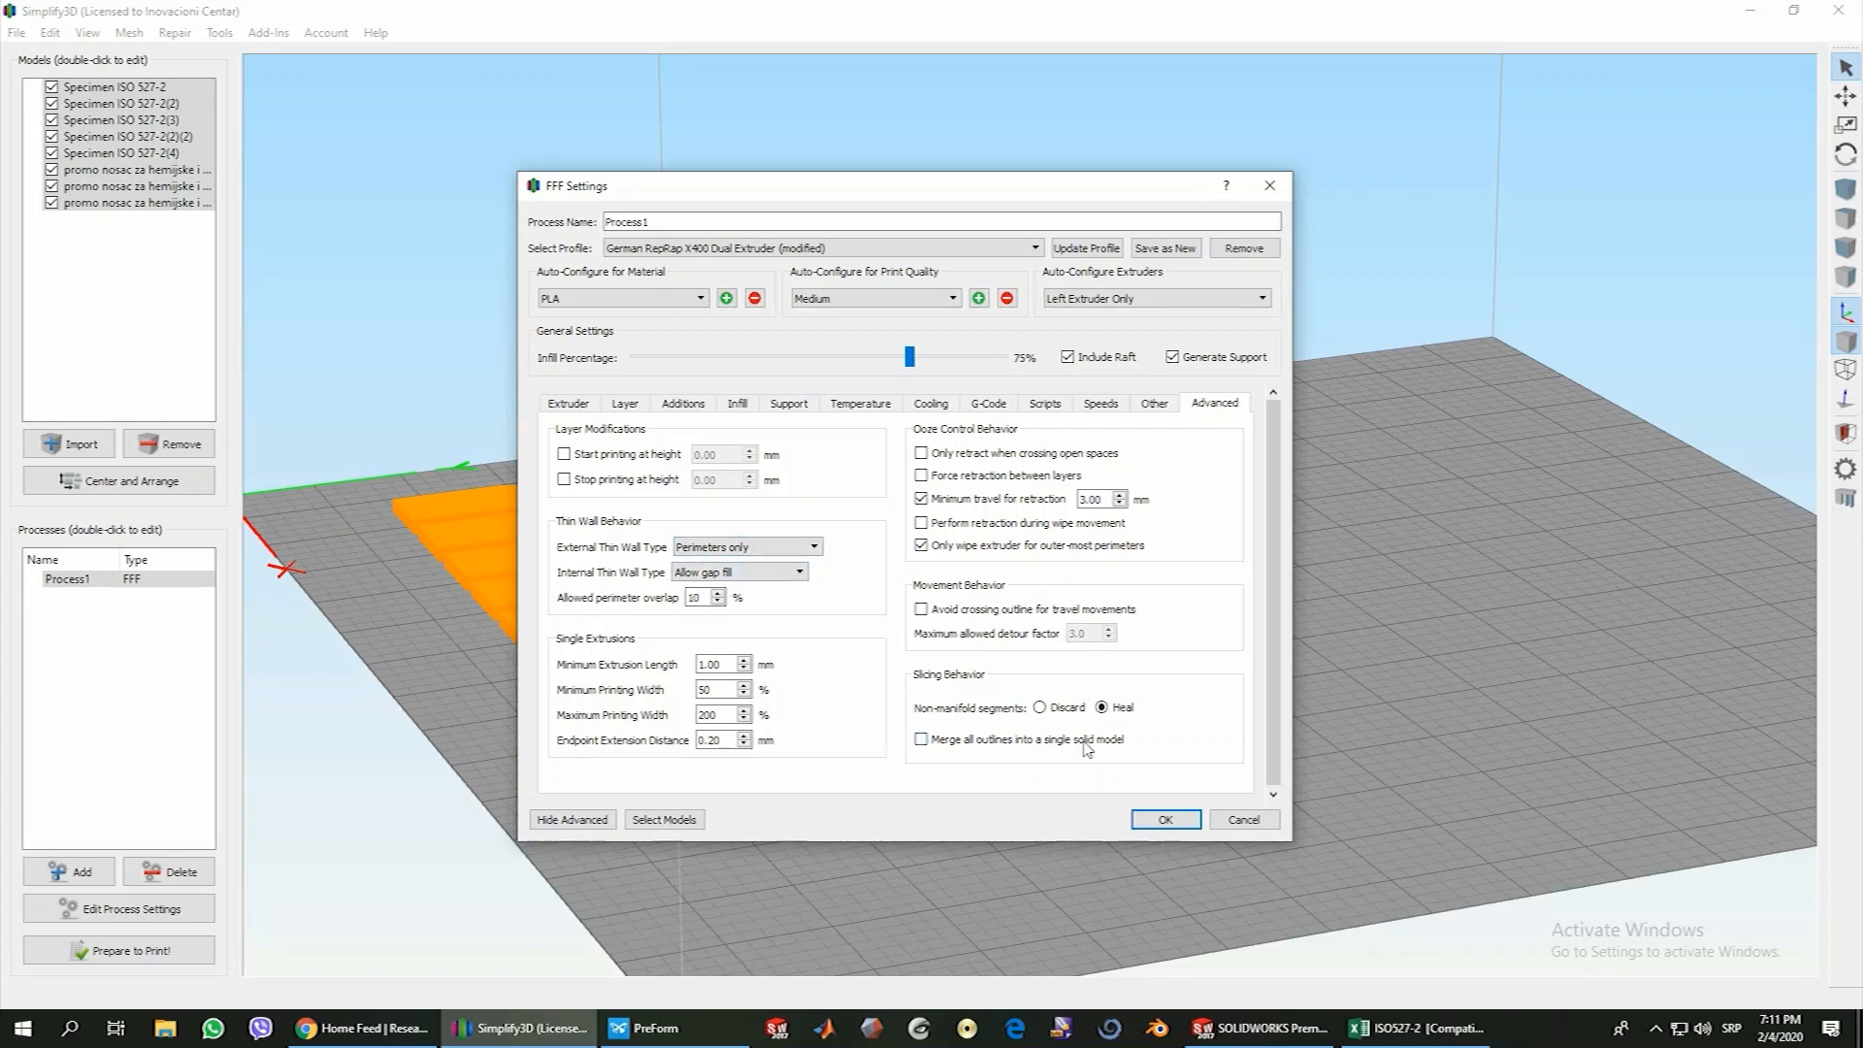
pyautogui.click(1169, 823)
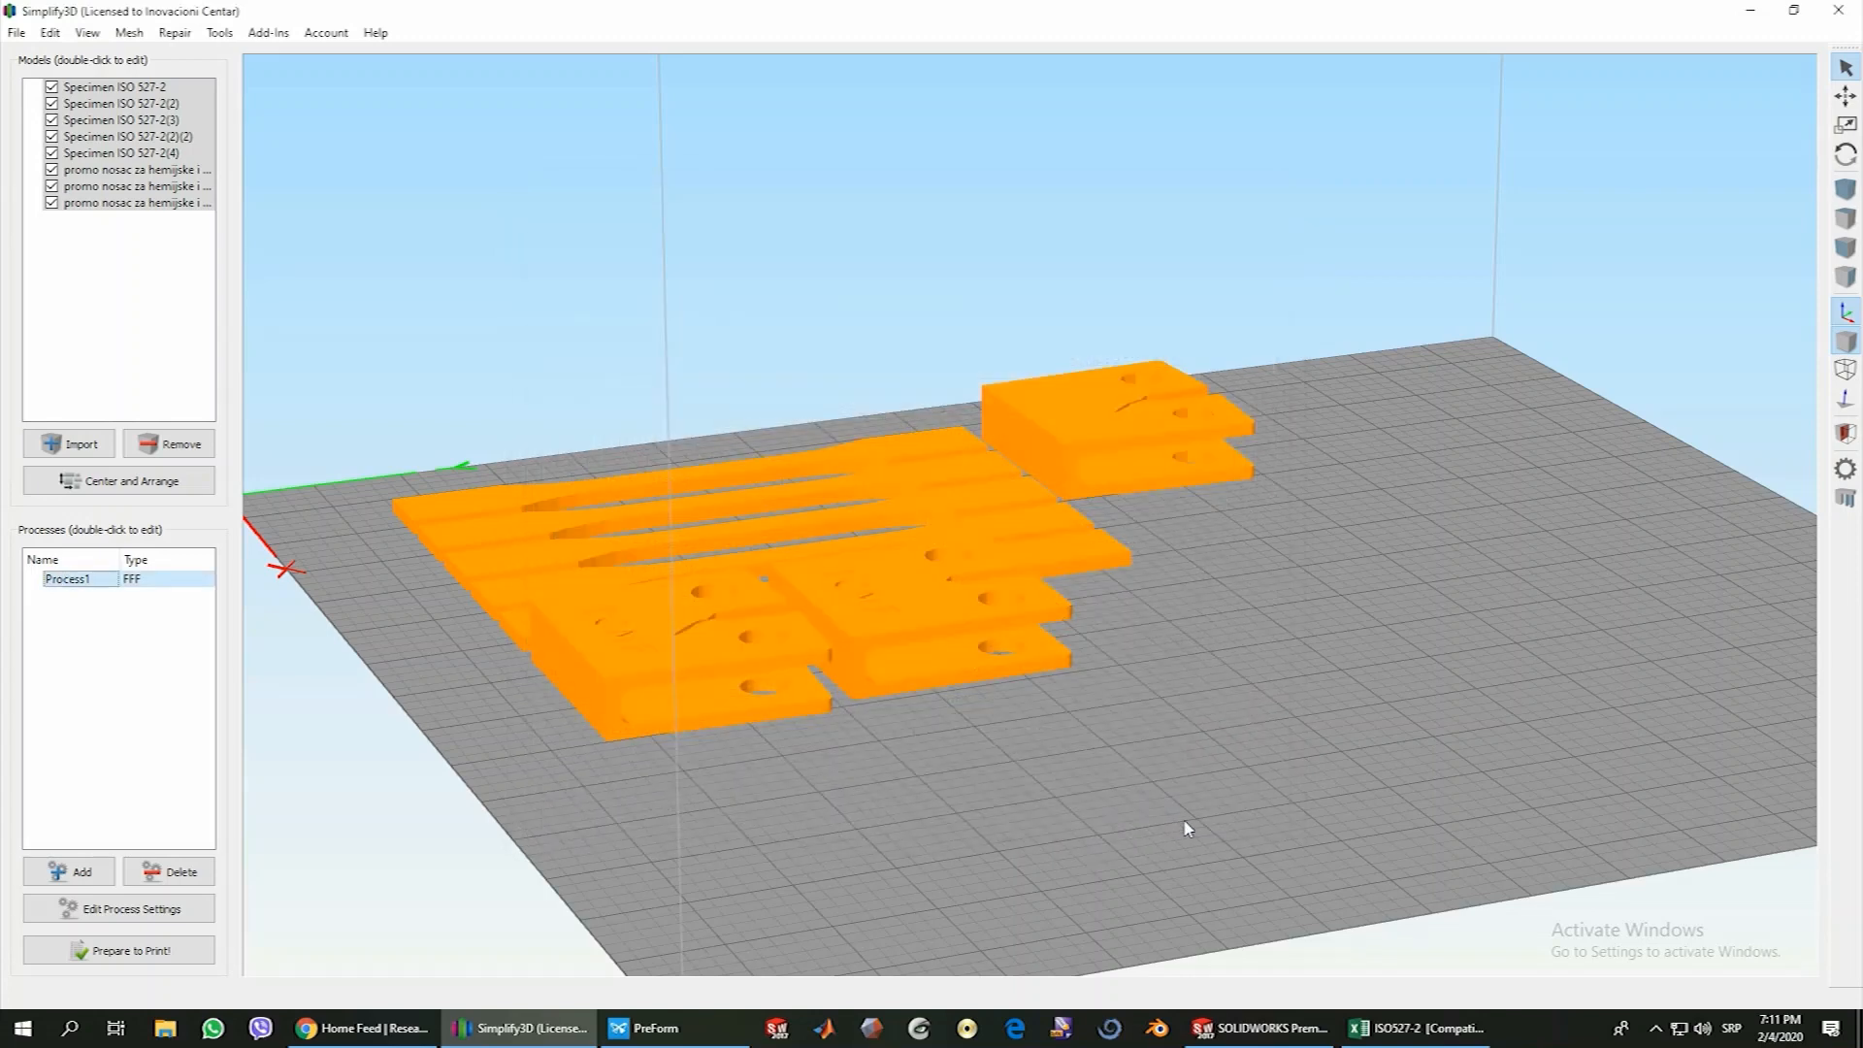
# Save the build as the factory file Specimen ISO 527-2 on the Desktop
pyautogui.moveTo(1060, 757); pyautogui.dragTo(916, 792)
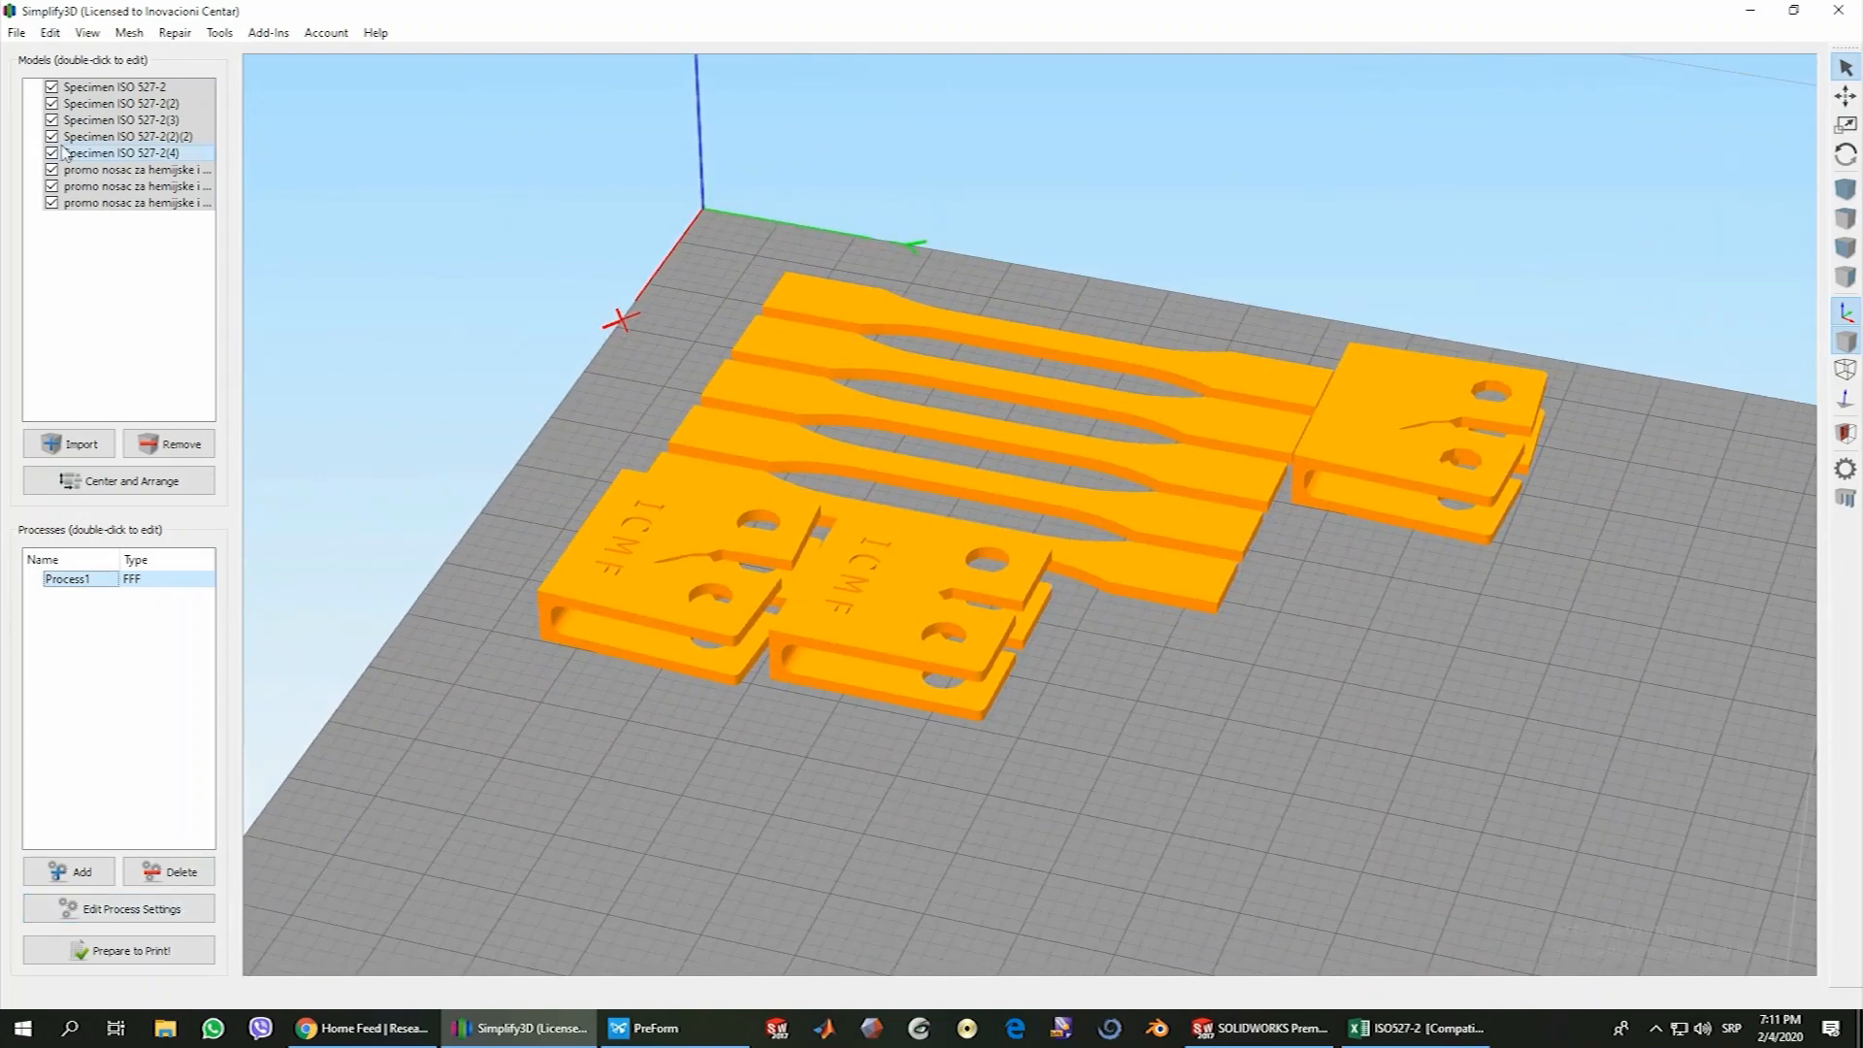
pyautogui.click(16, 33)
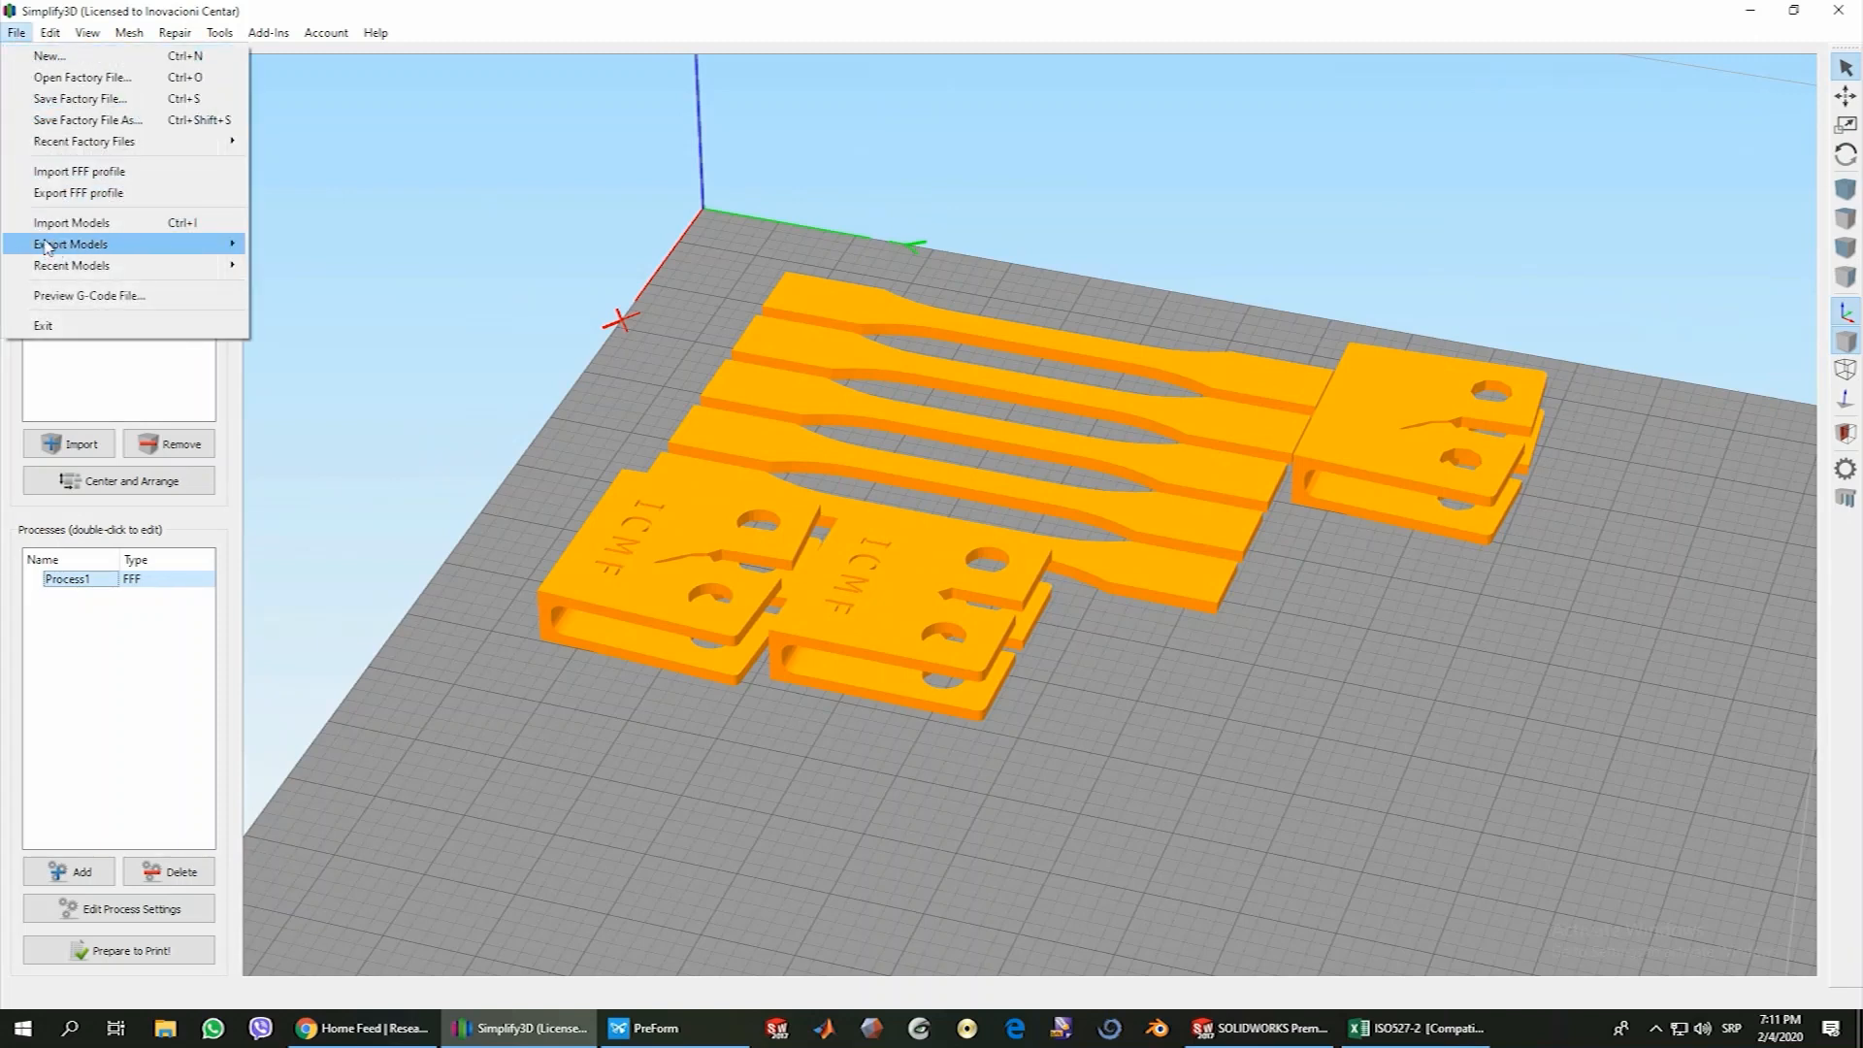
pyautogui.click(80, 122)
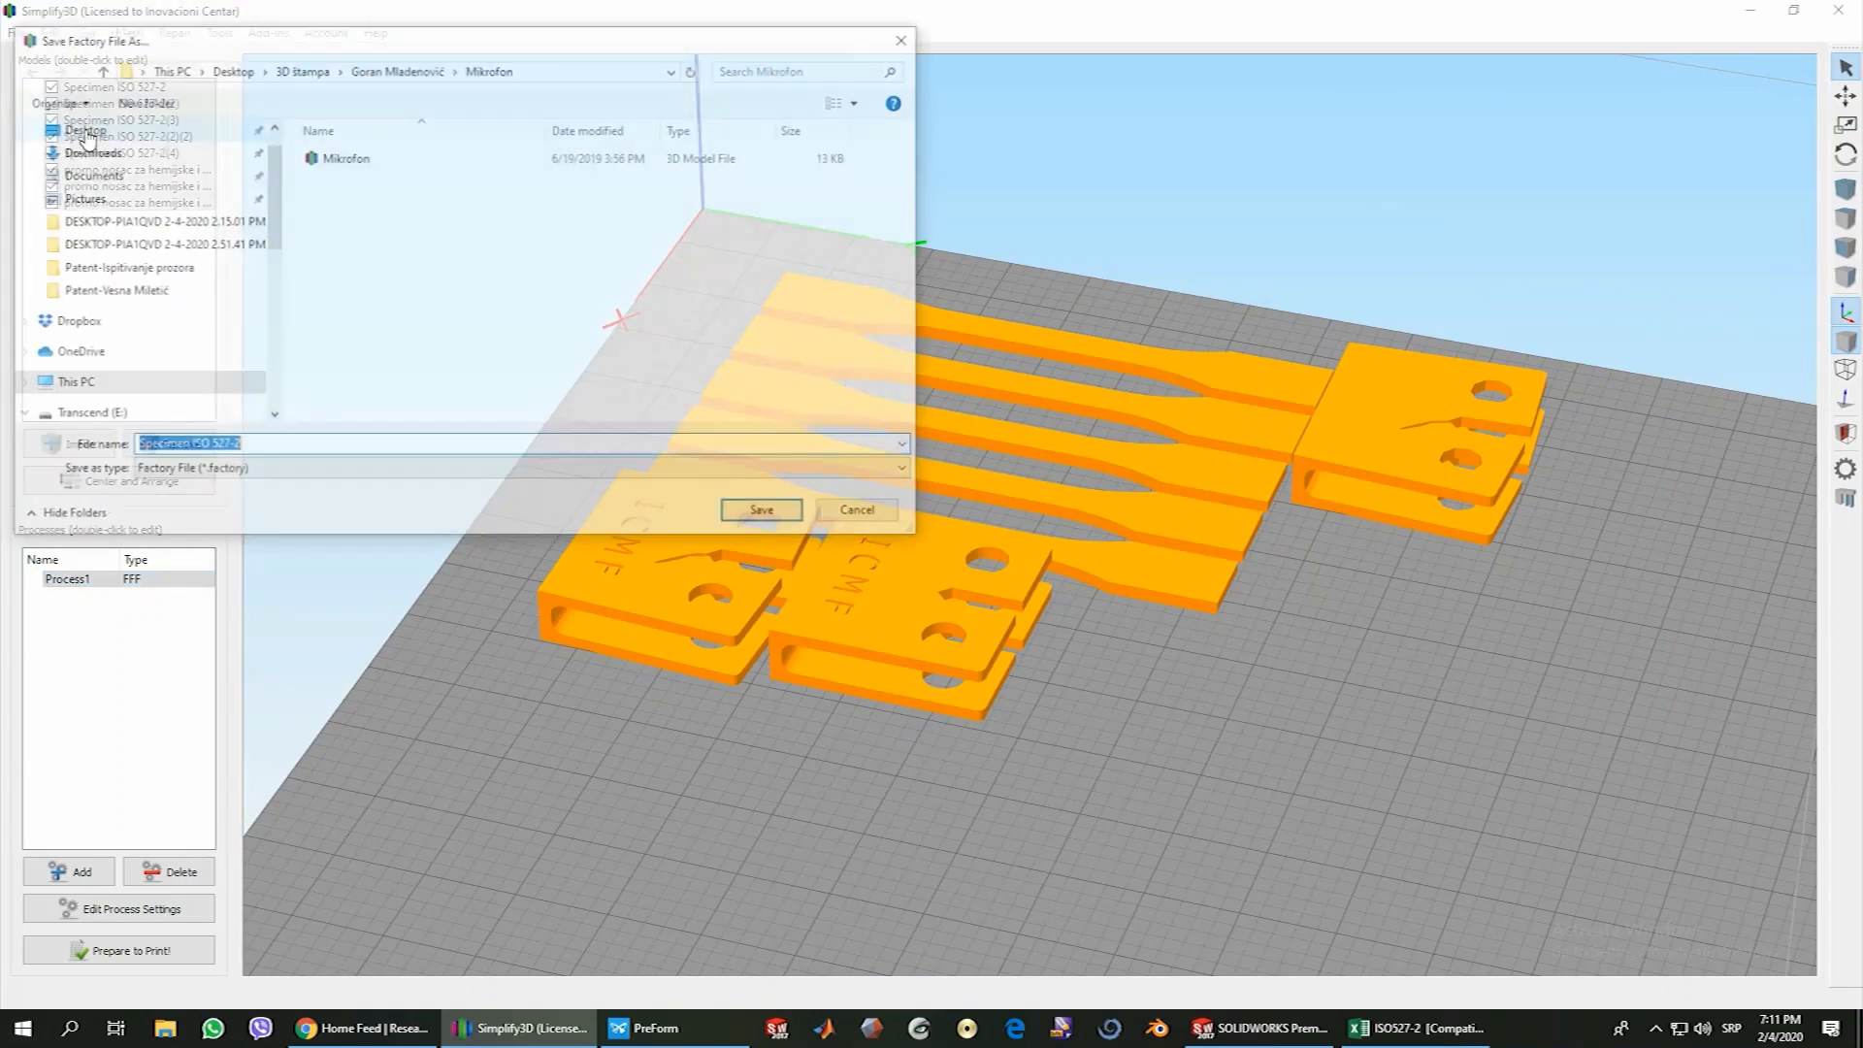
pyautogui.scroll(2, 194, 243)
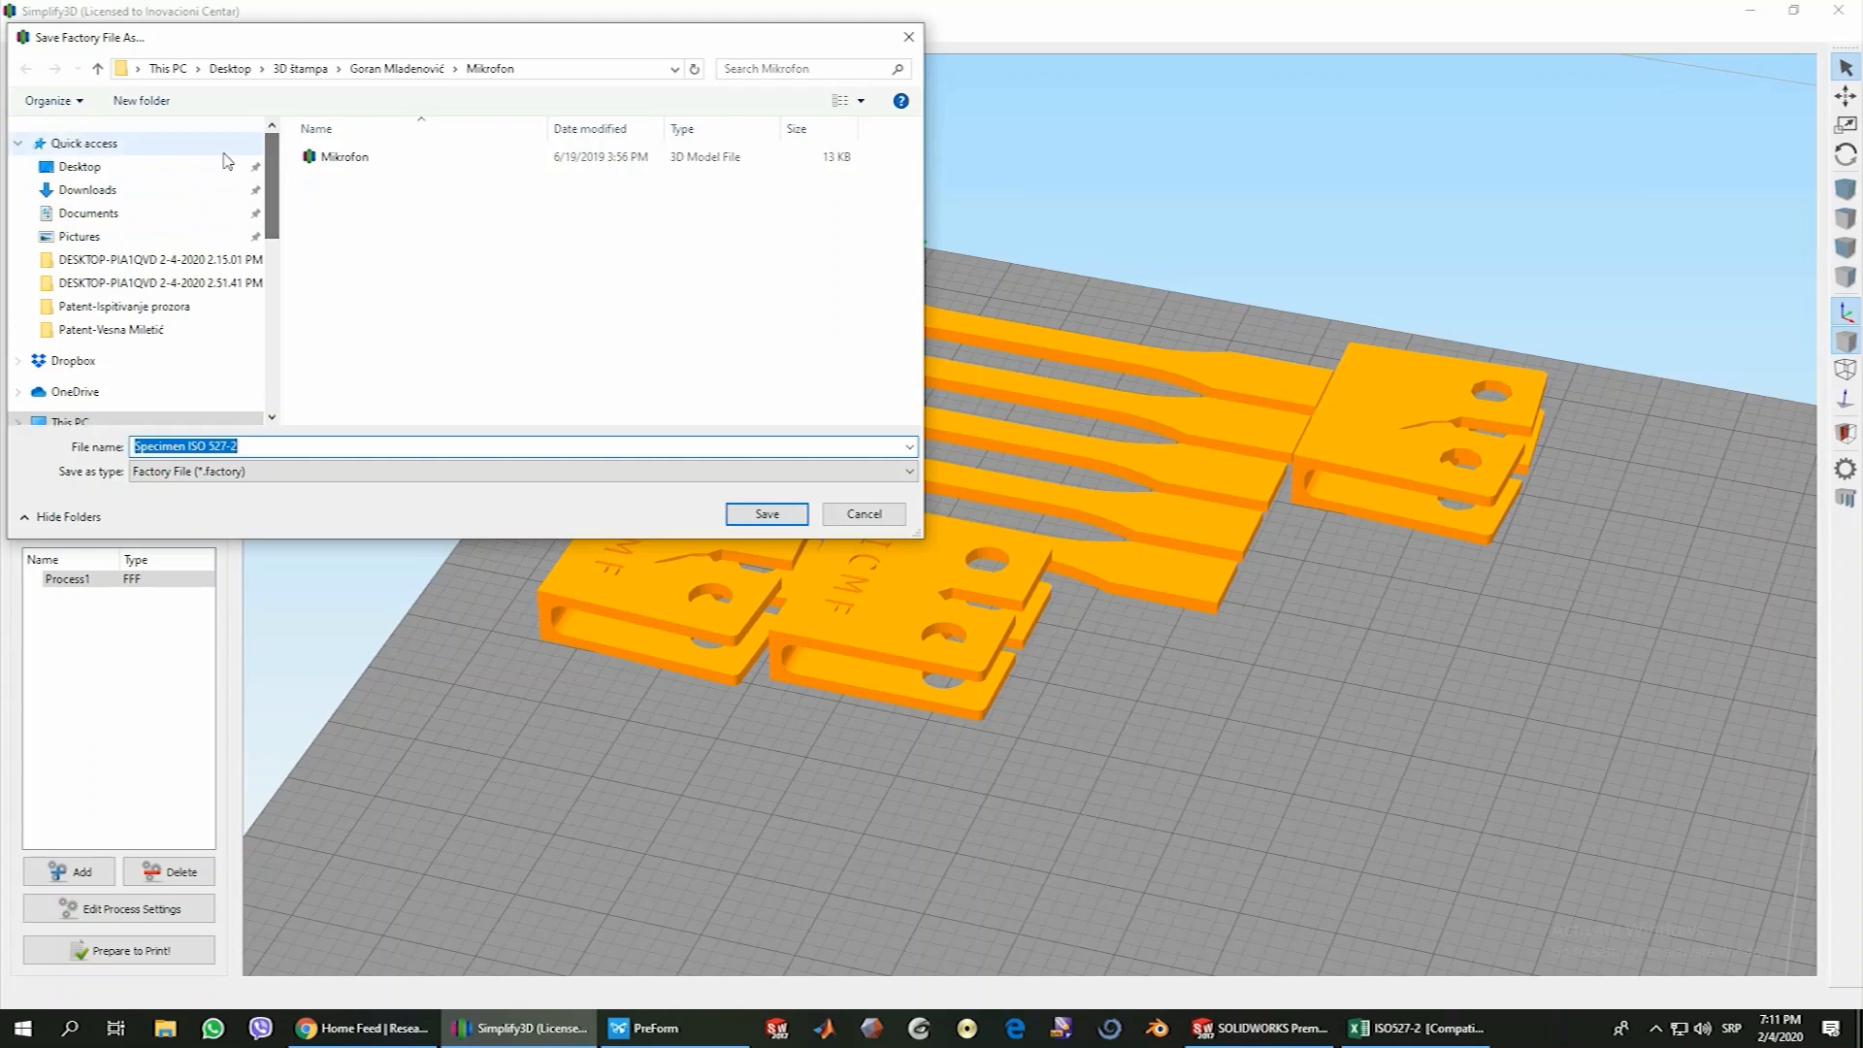
pyautogui.click(80, 166)
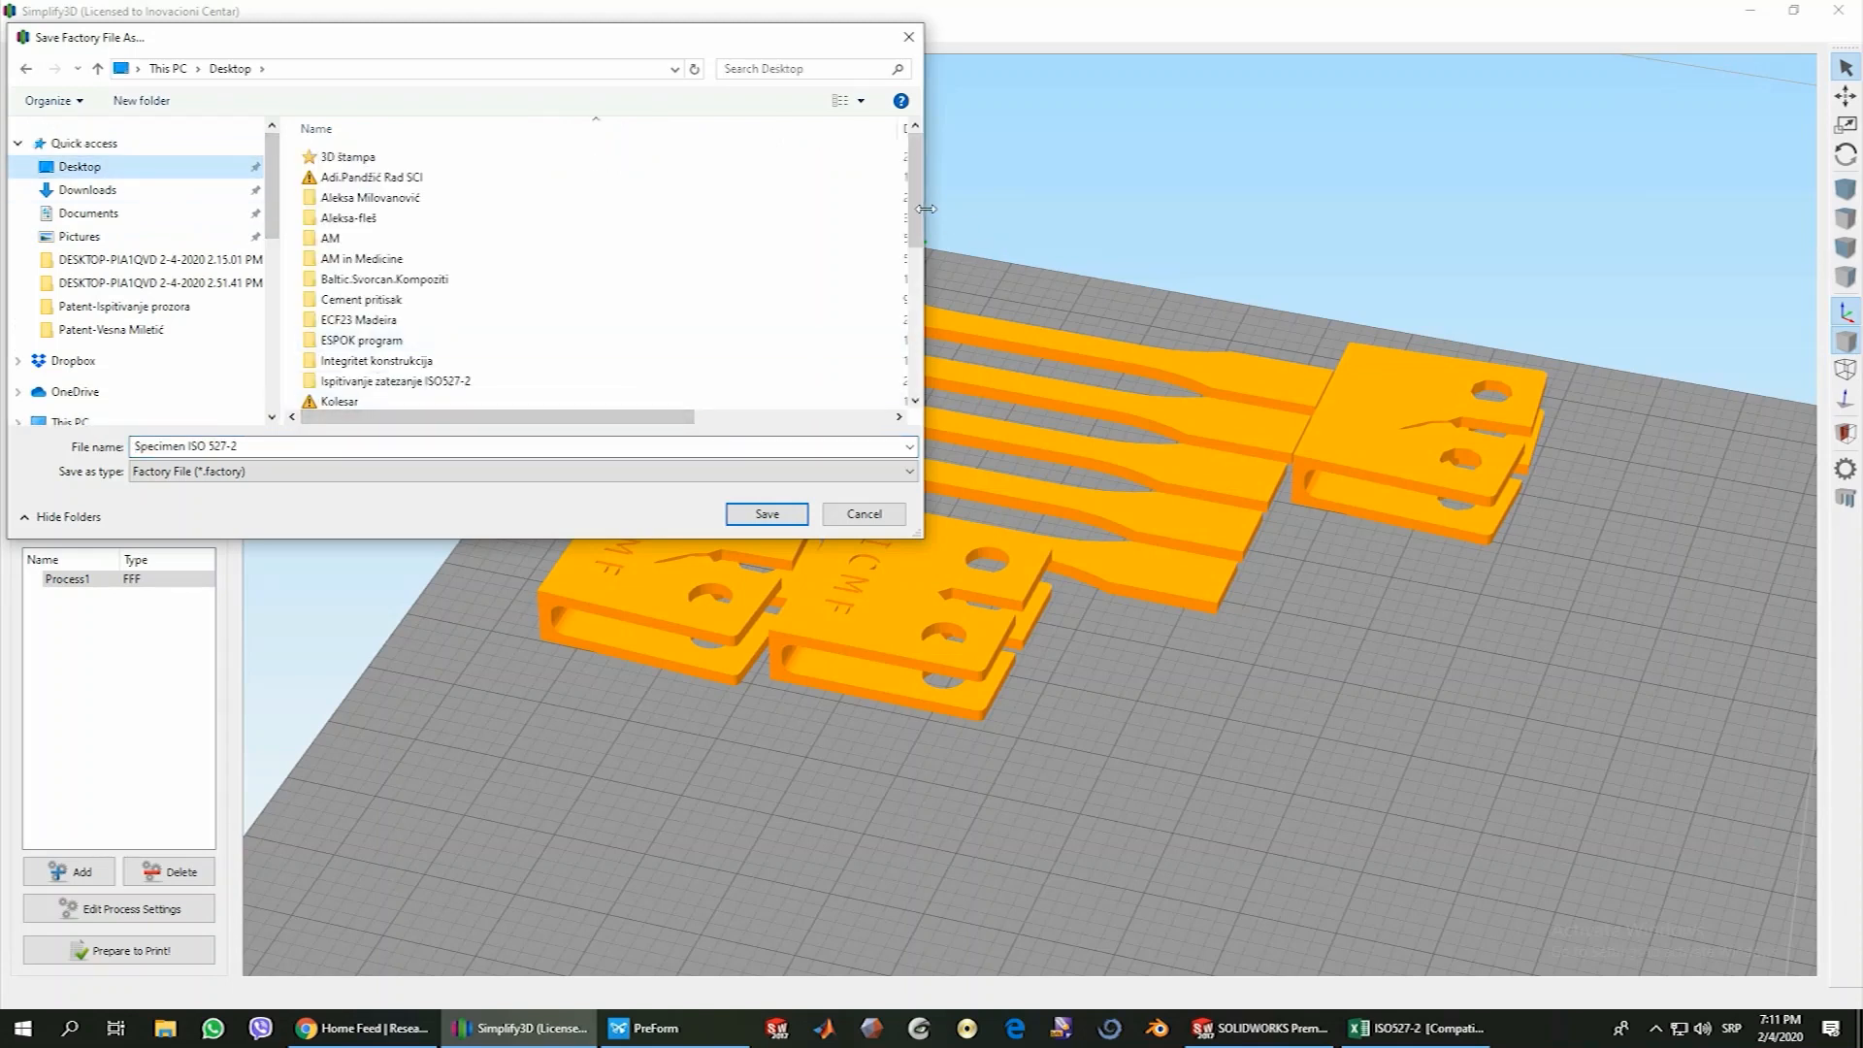
pyautogui.scroll(-8, 728, 207)
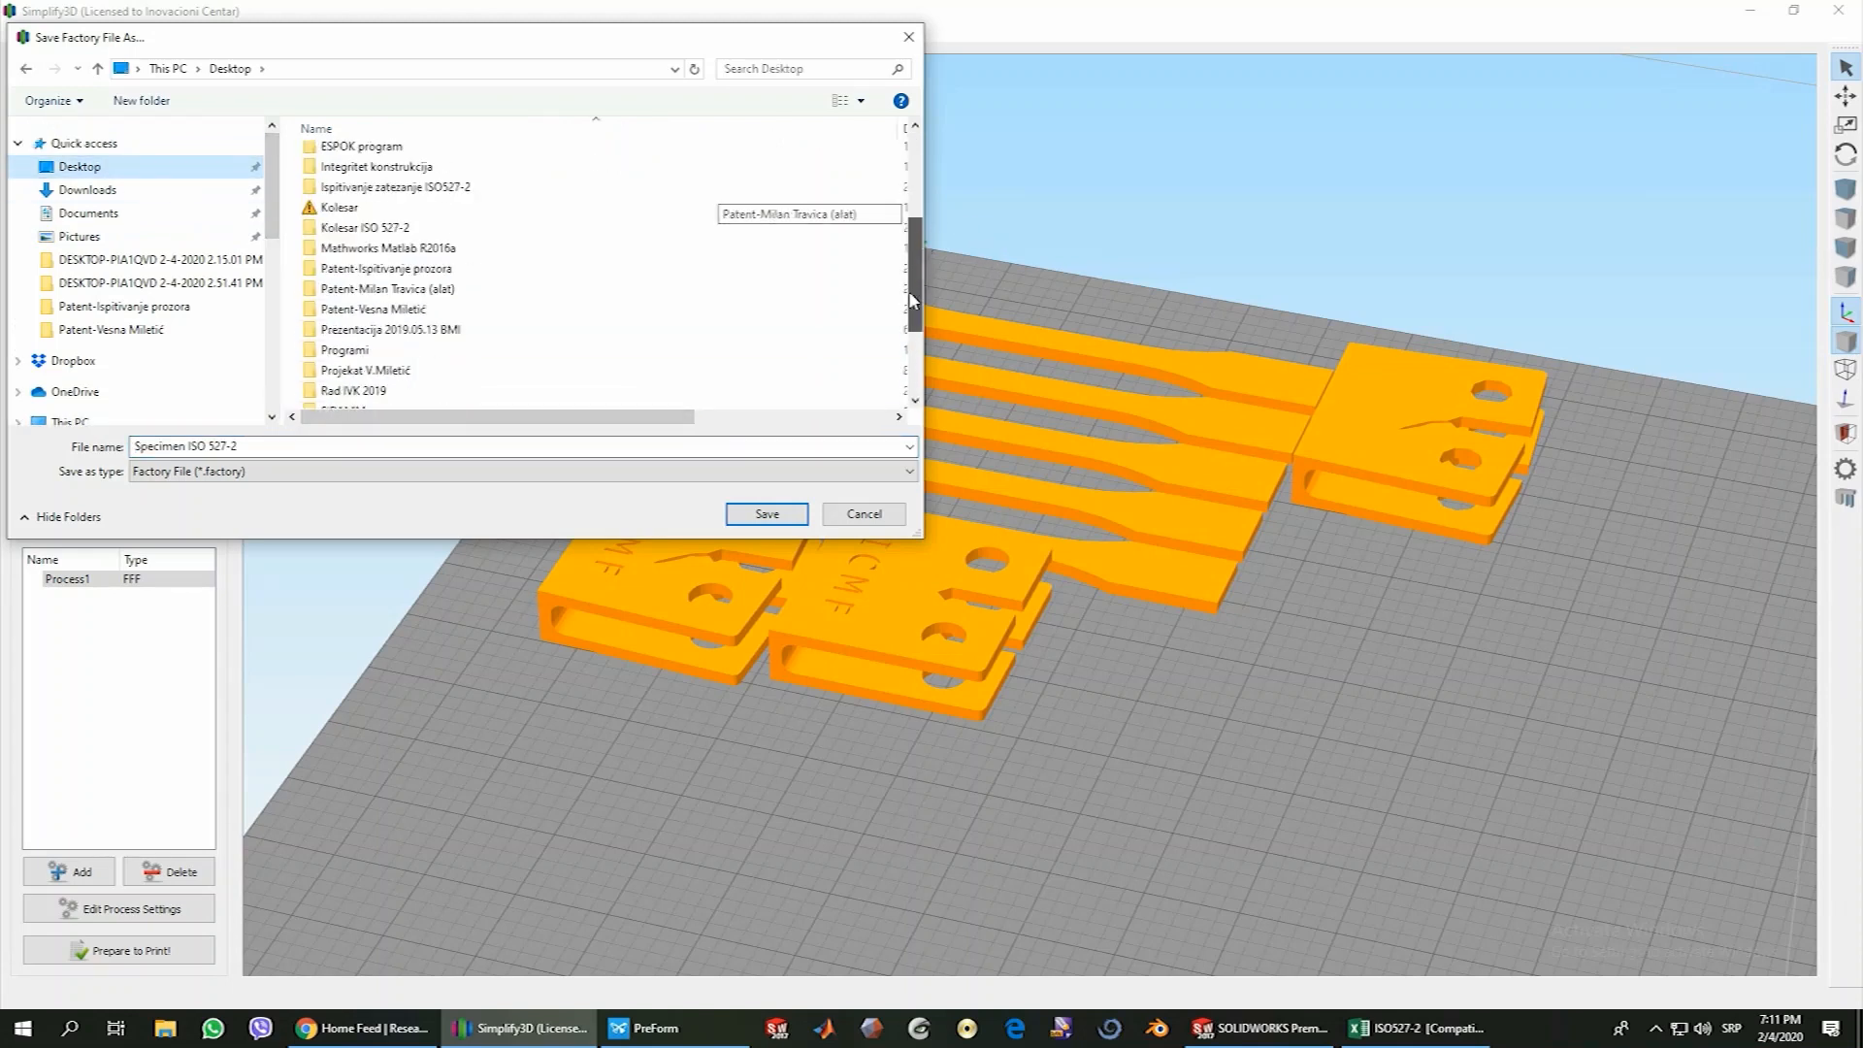
pyautogui.click(748, 515)
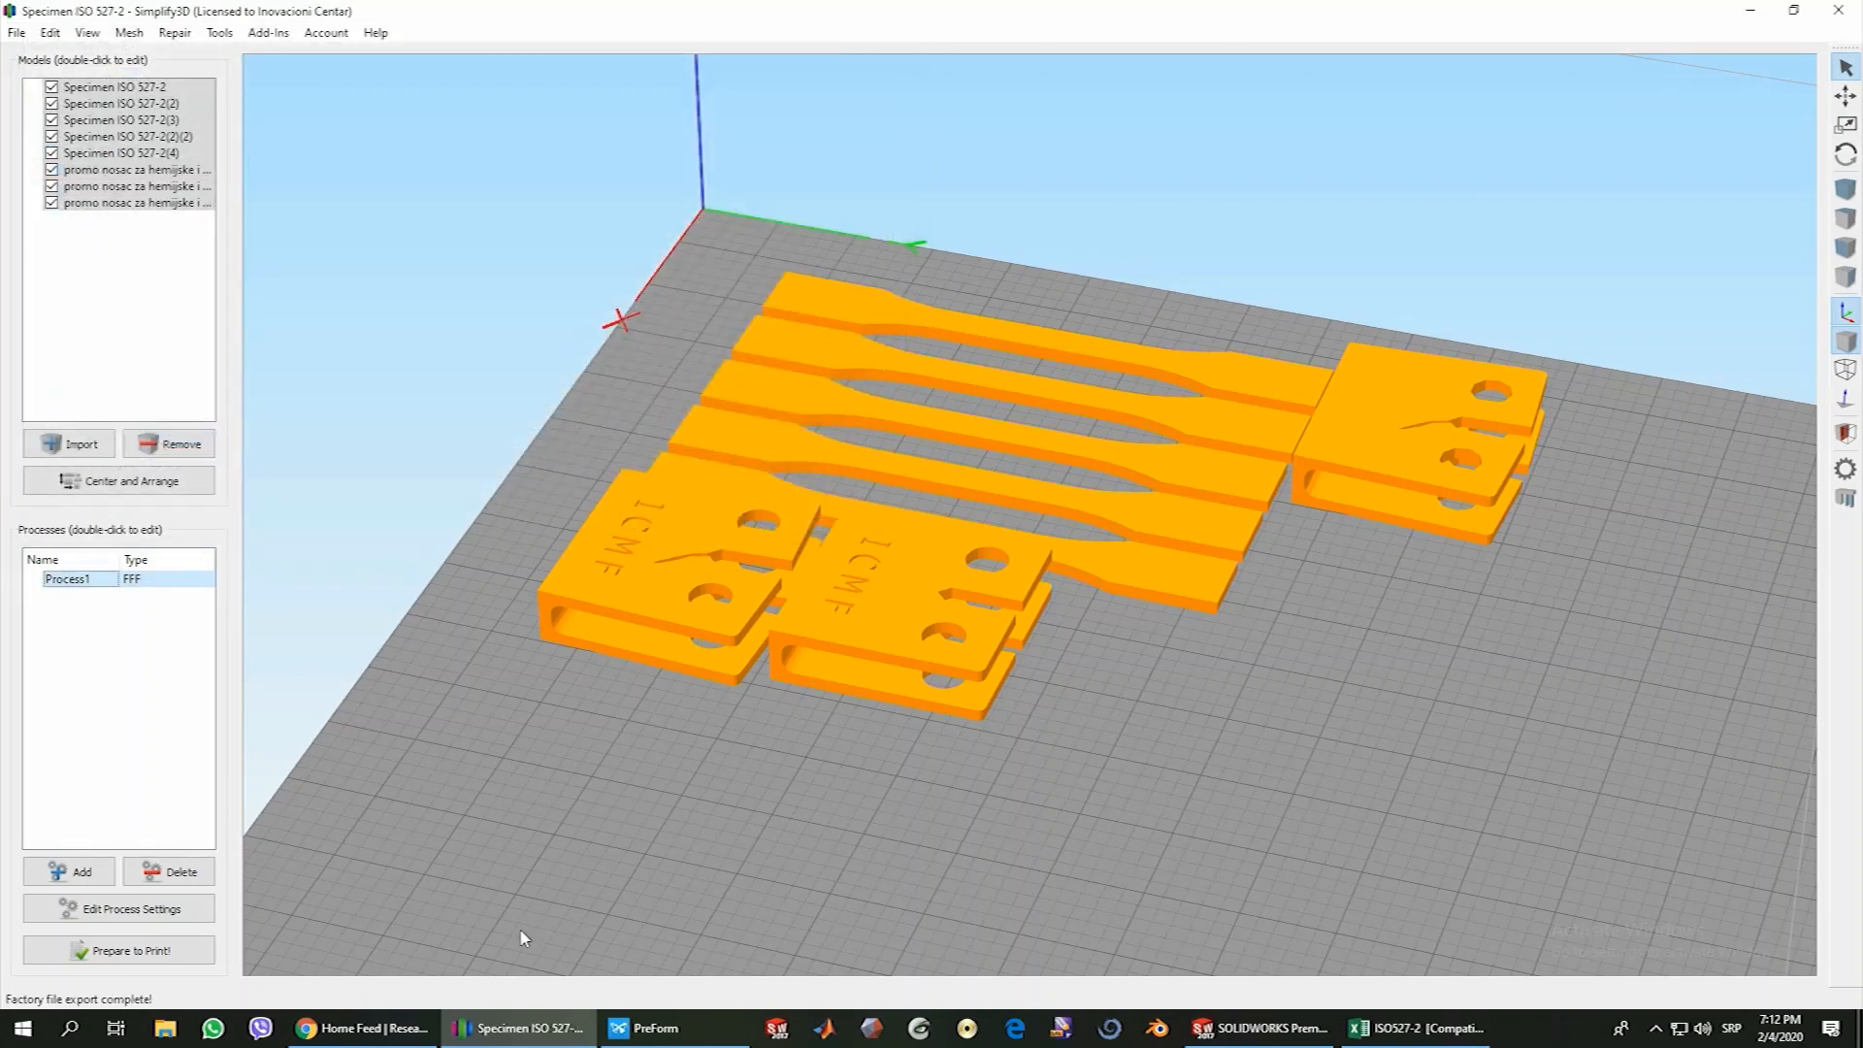
# Slice the models with Process1 and reduce the toolpath preview to layer 1
pyautogui.click(159, 956)
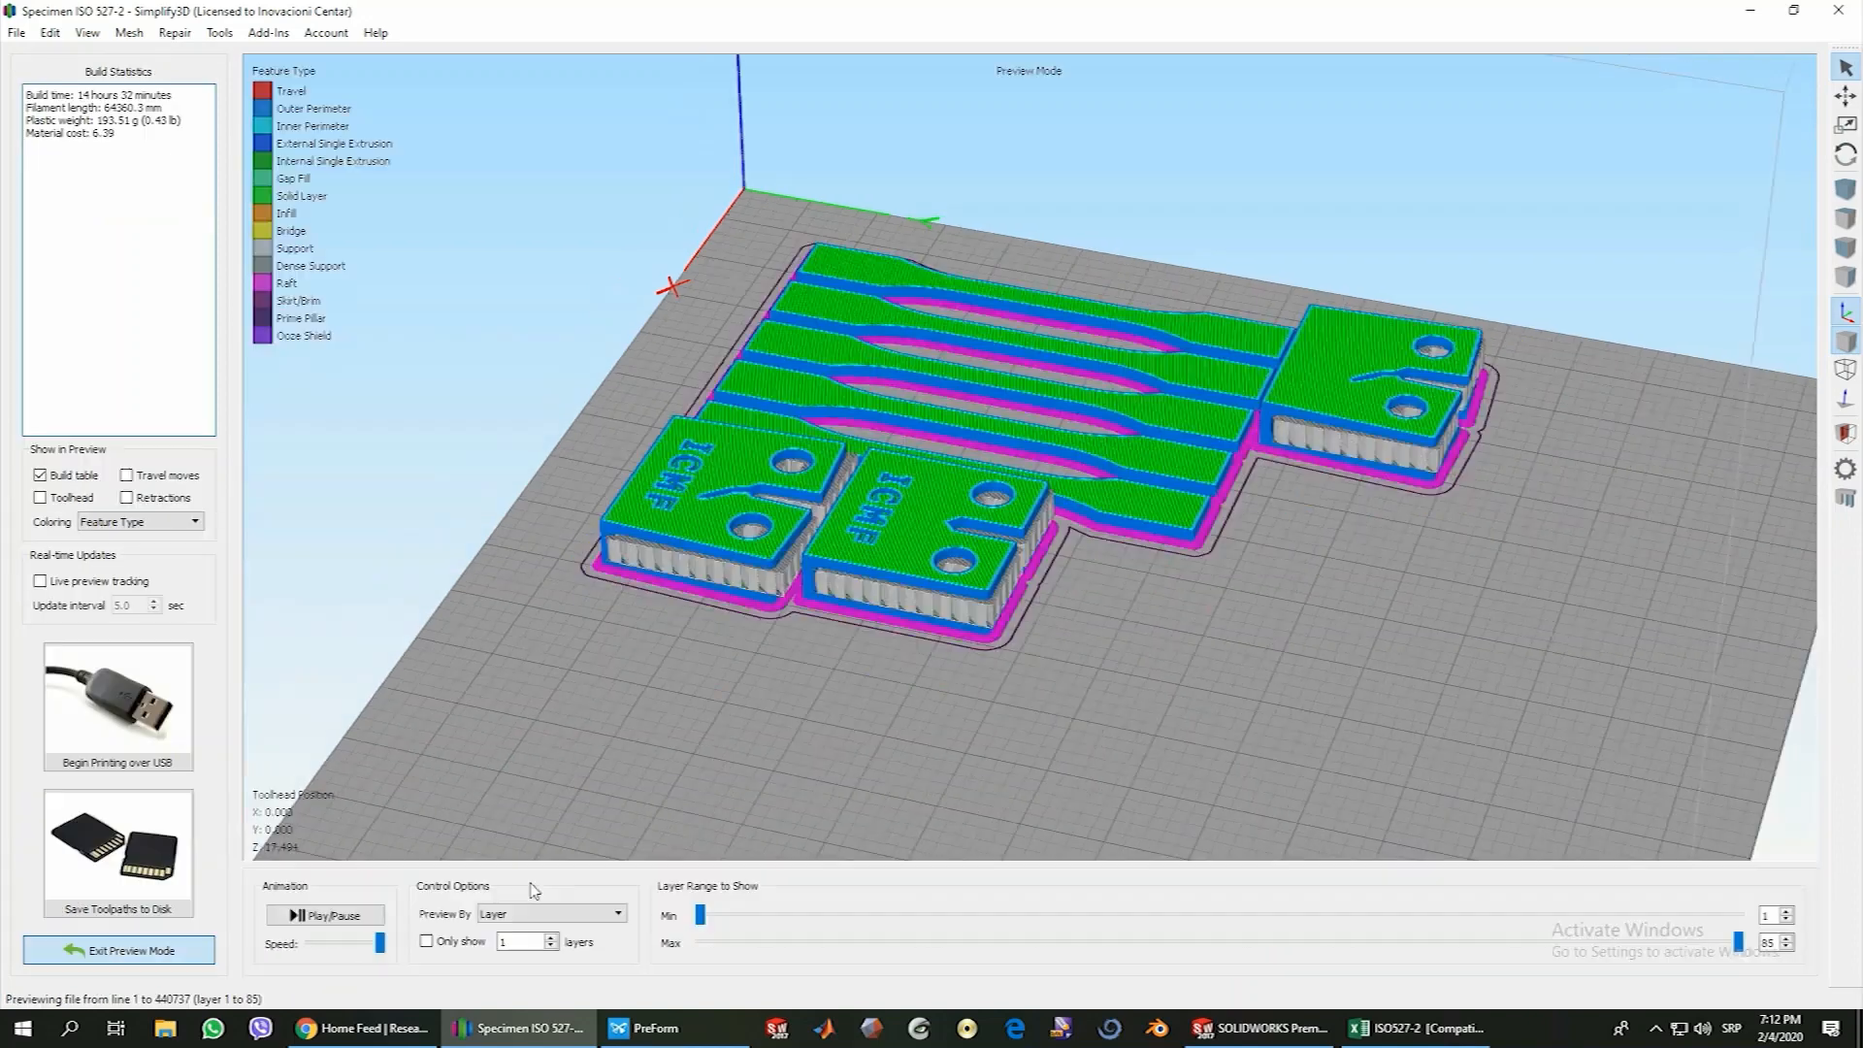
pyautogui.moveTo(568, 793); pyautogui.dragTo(700, 943)
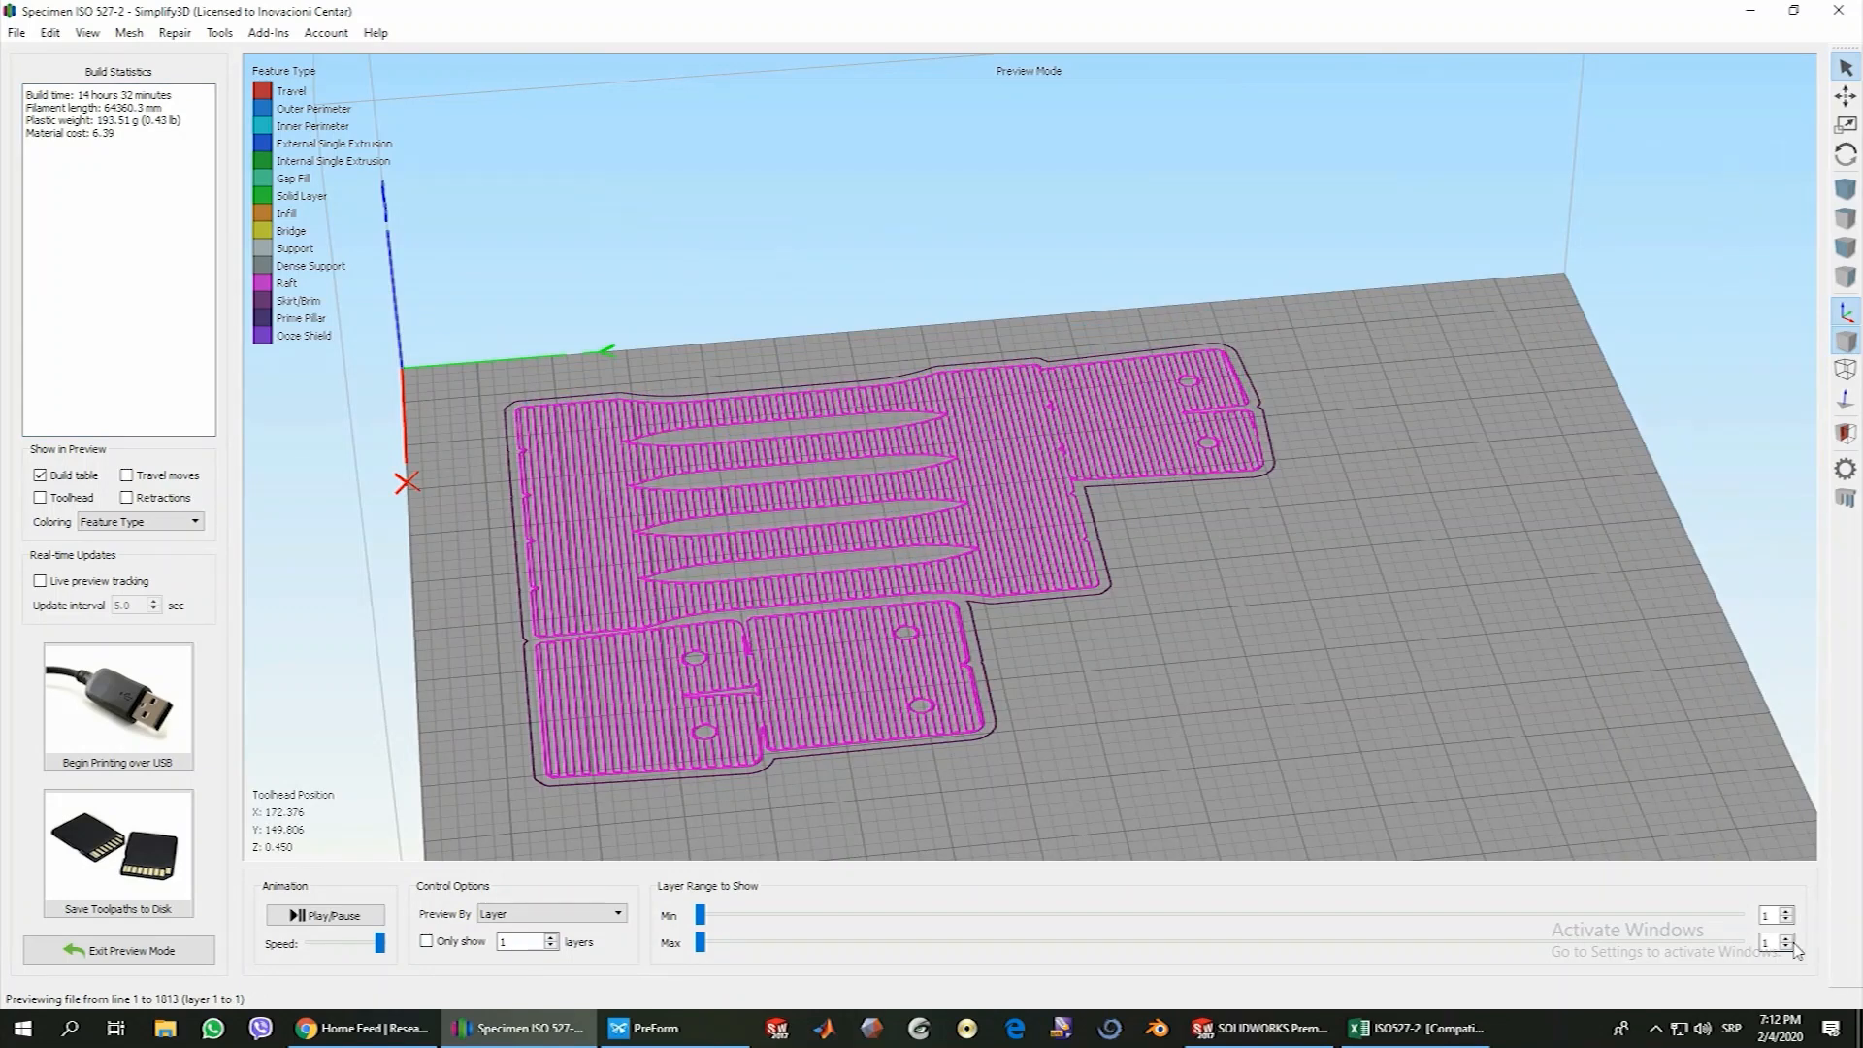
# Preview the toolpaths by line with the toolhead shown, play the print animation, and extend the range to the last line
pyautogui.click(497, 914)
pyautogui.click(498, 942)
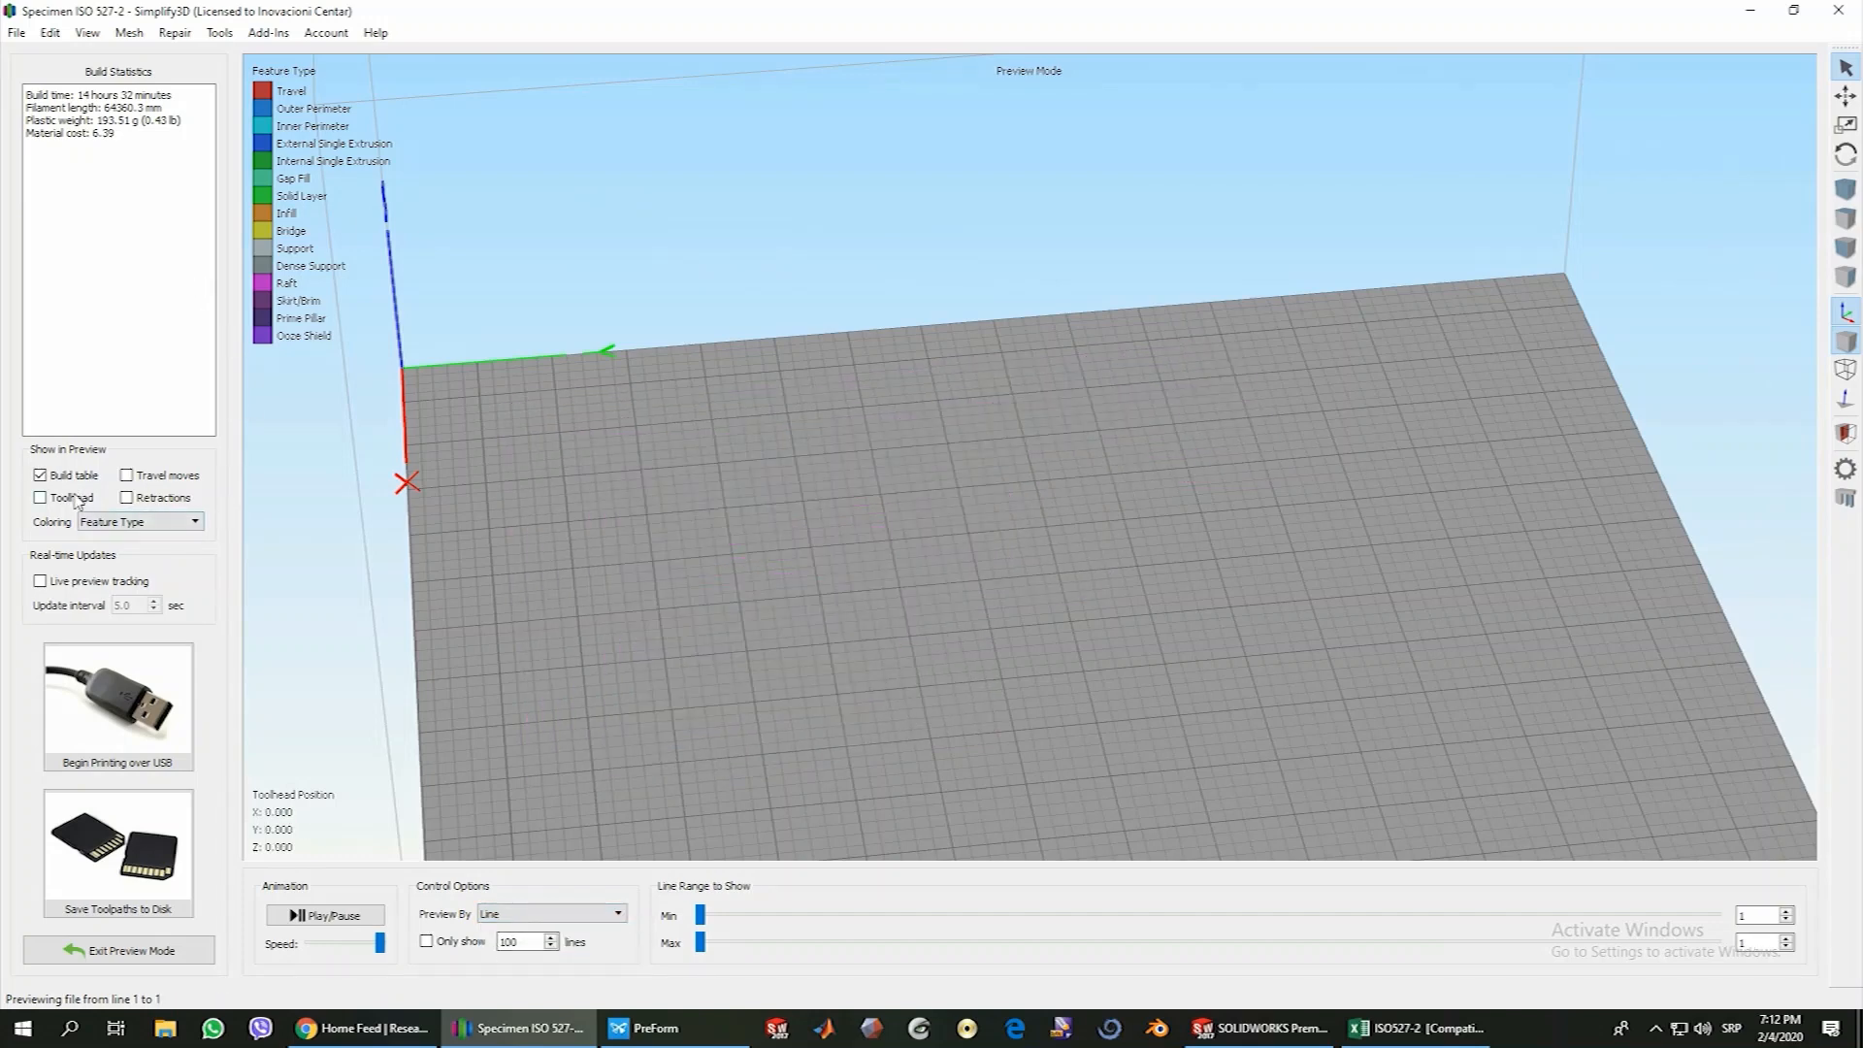
pyautogui.click(40, 498)
pyautogui.click(328, 916)
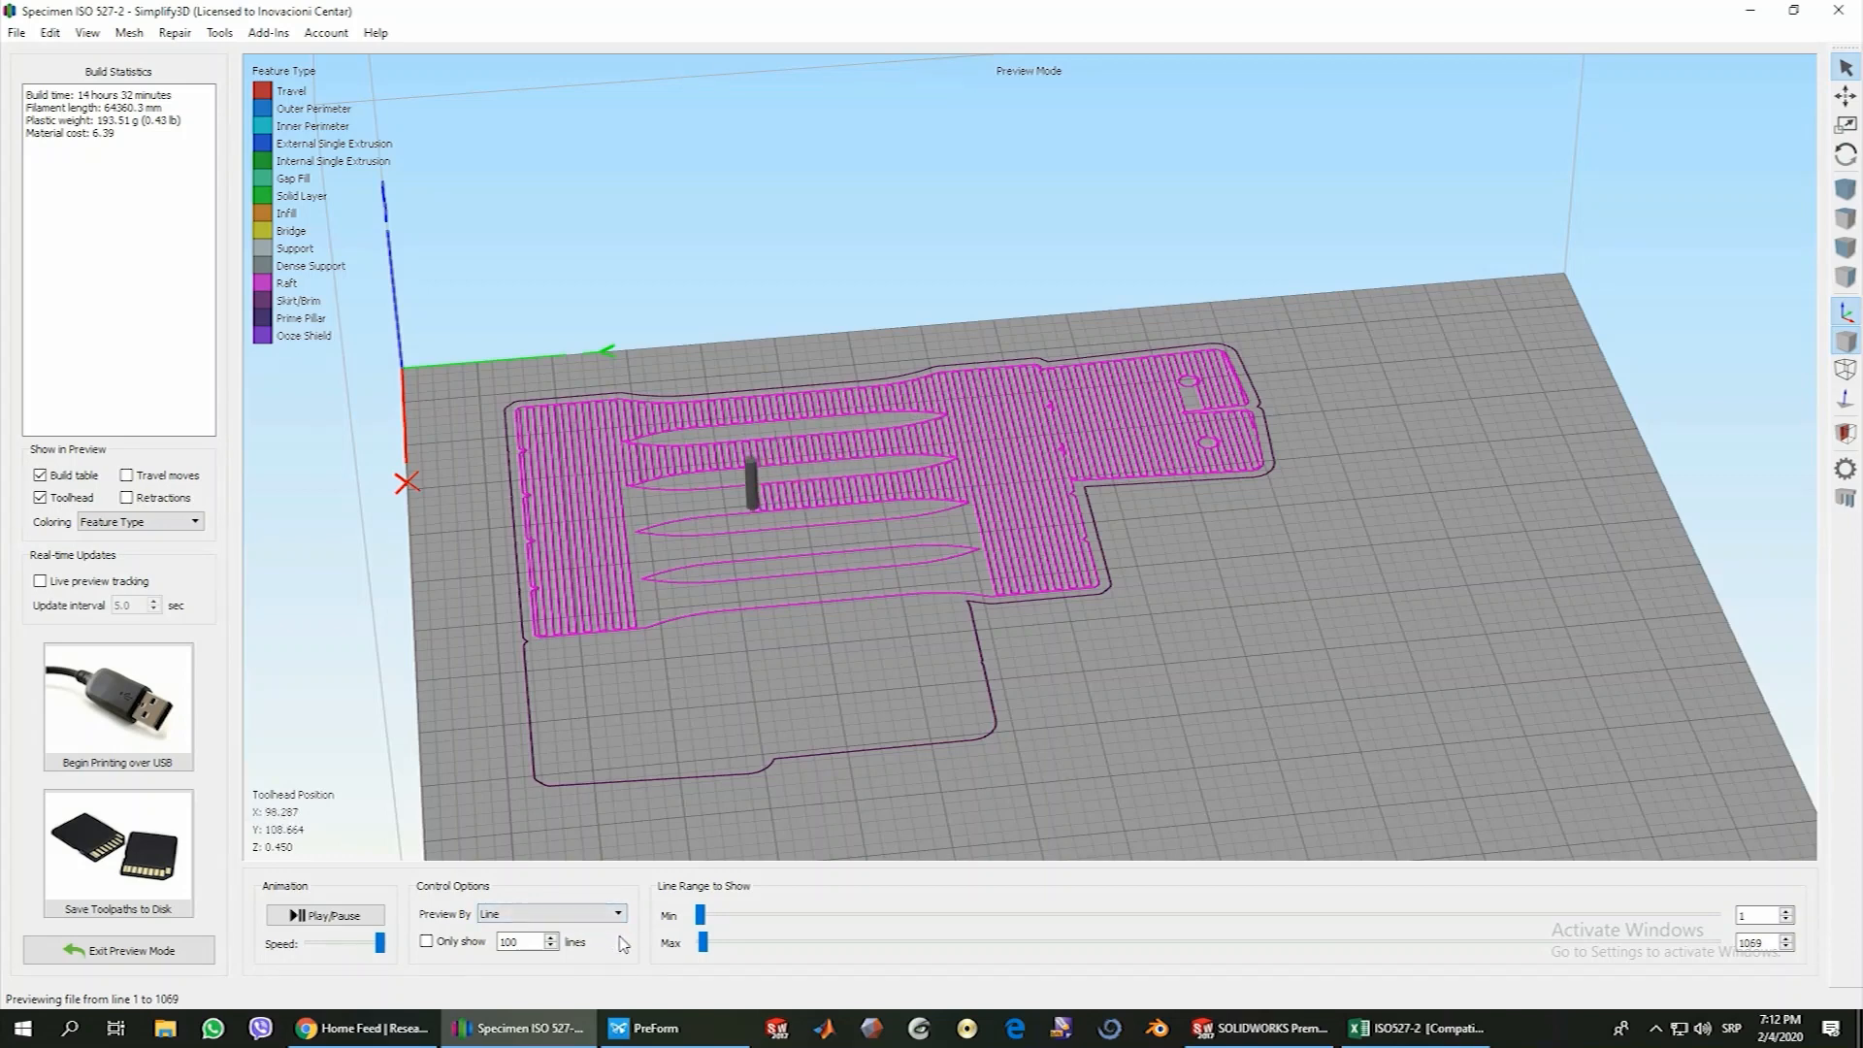
pyautogui.moveTo(704, 942); pyautogui.dragTo(1732, 949)
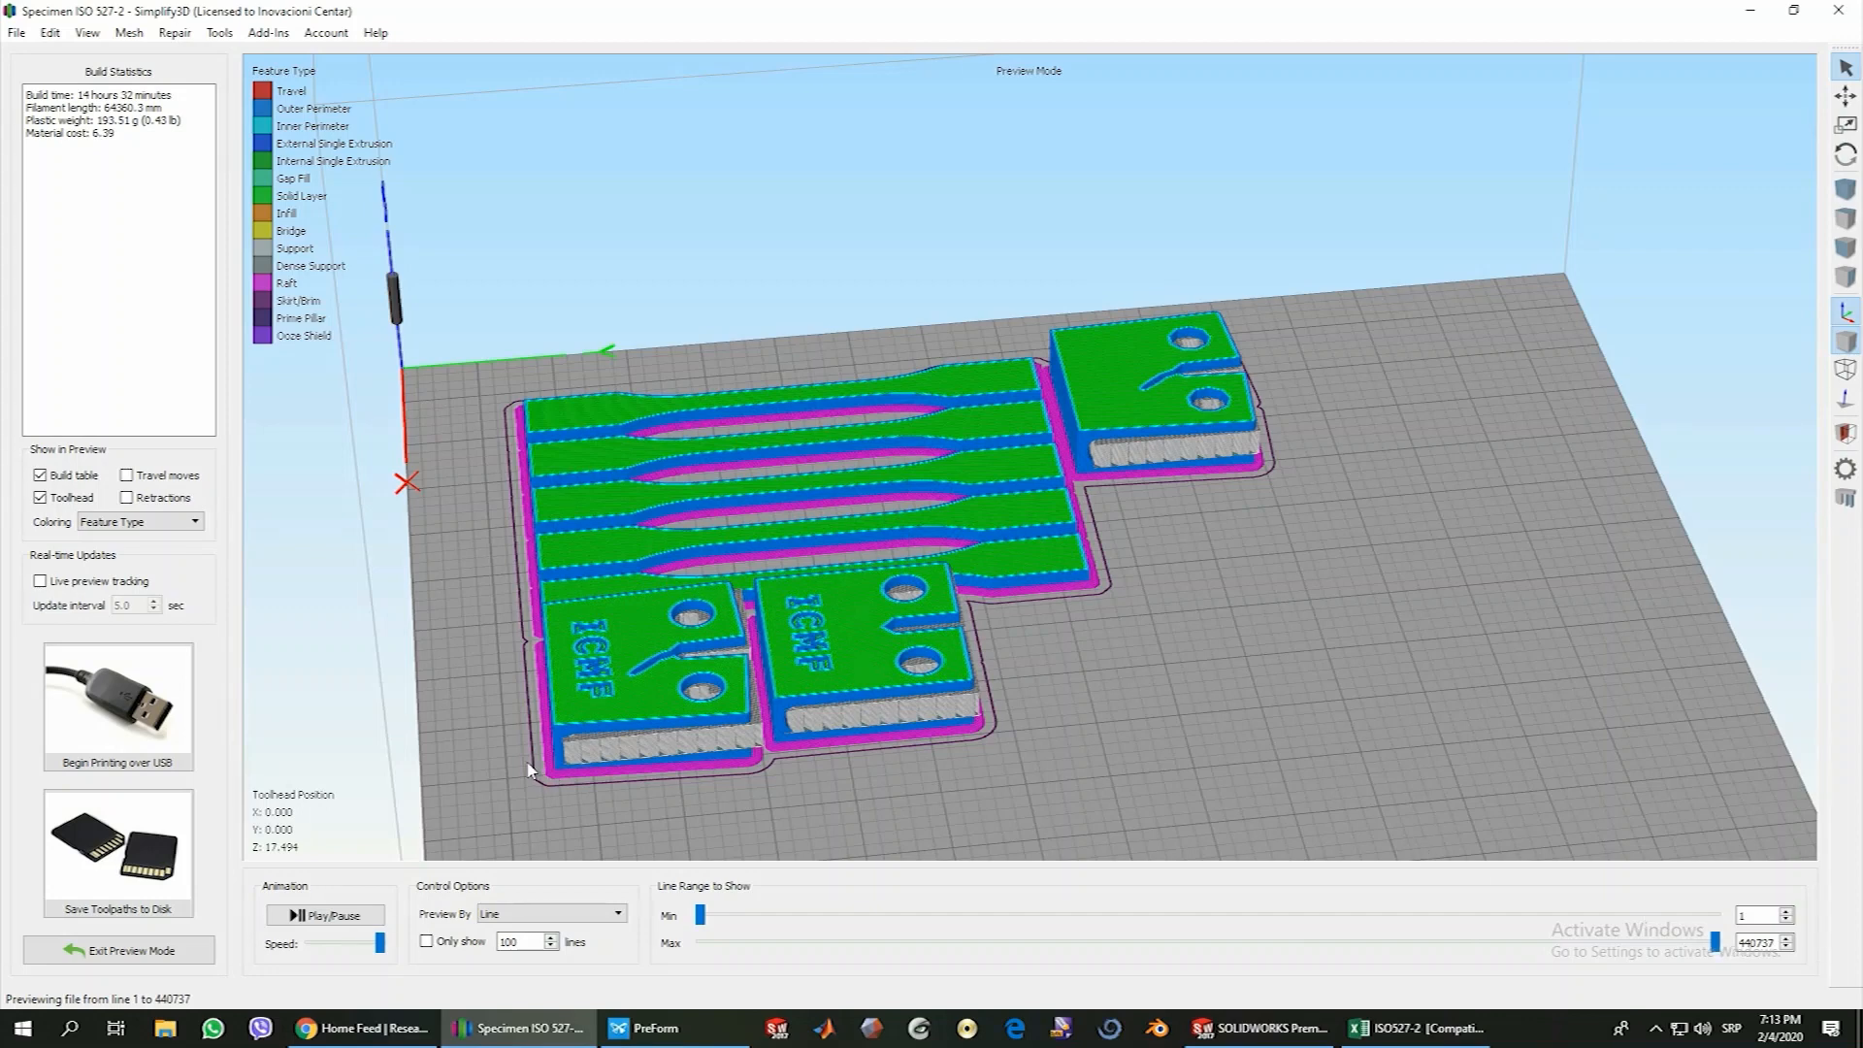
# Hide the toolhead, return the preview to layers, and lower the maximum layer before restoring all 85 layers
pyautogui.click(40, 499)
pyautogui.click(506, 914)
pyautogui.click(513, 931)
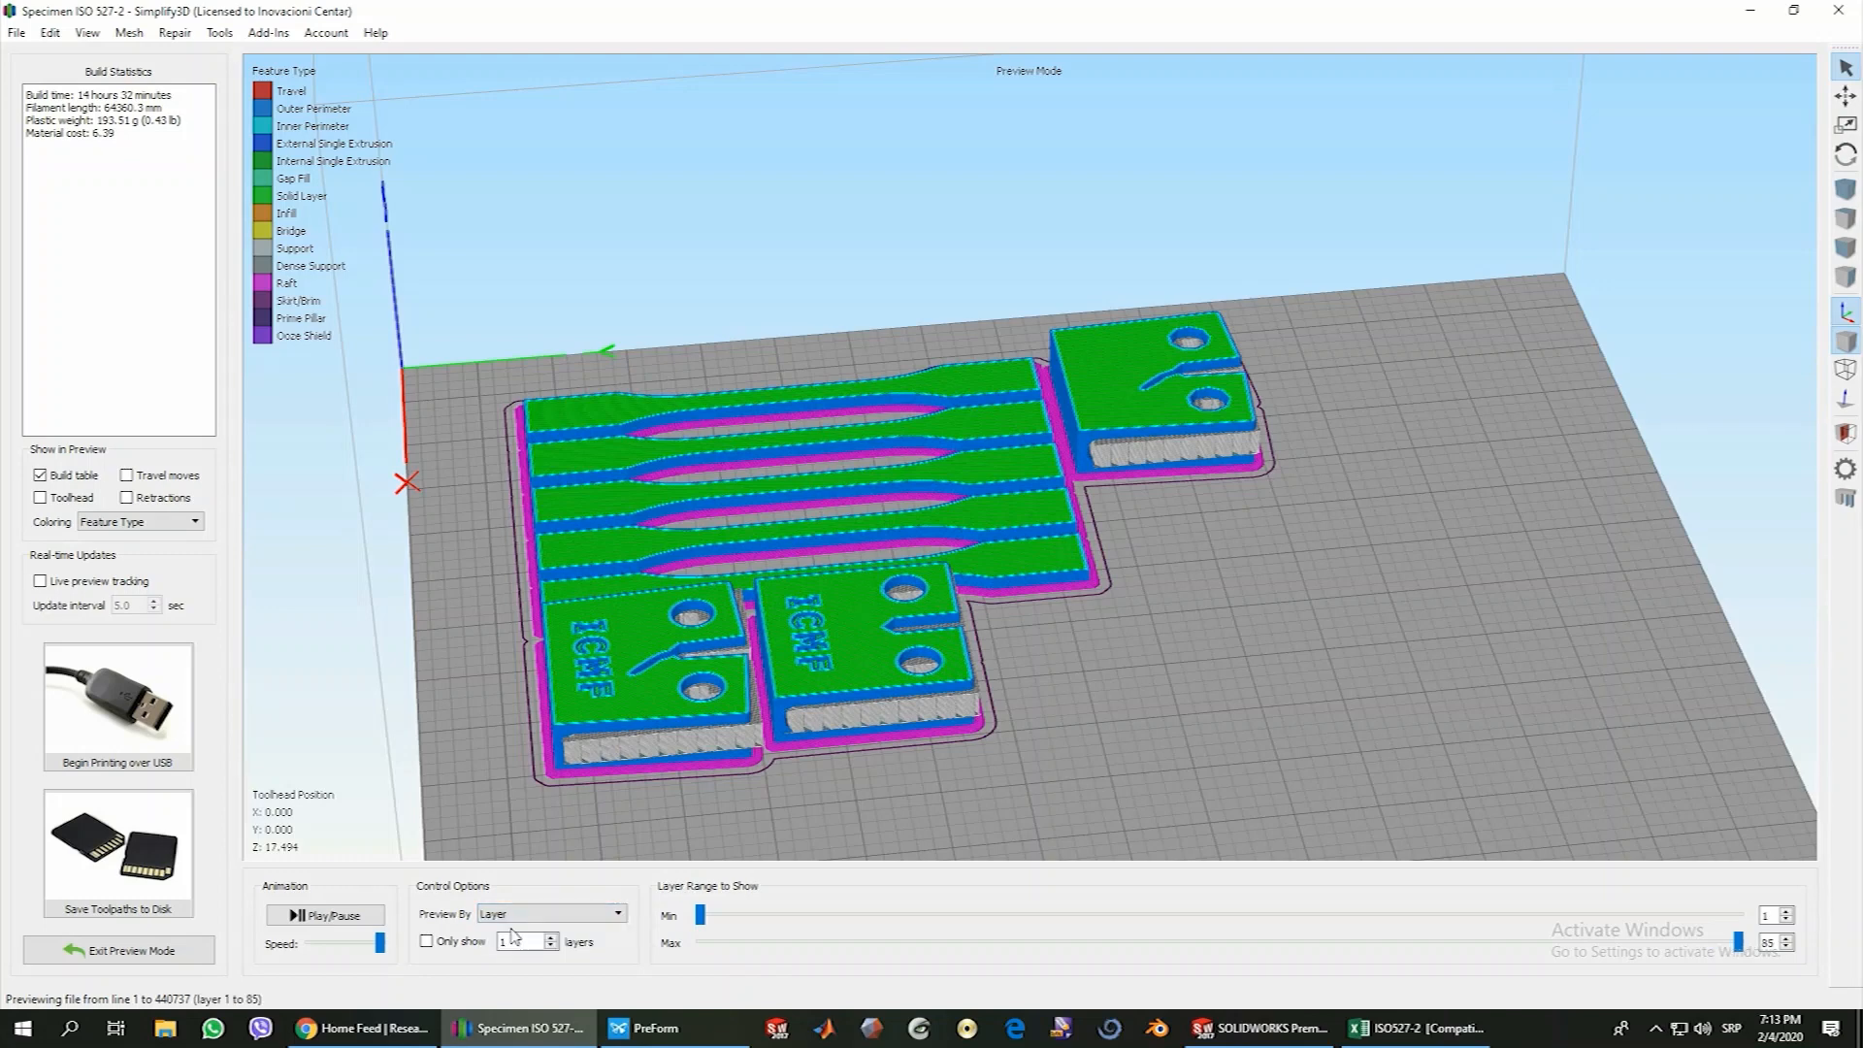
pyautogui.moveTo(1713, 949); pyautogui.dragTo(1057, 929)
pyautogui.moveTo(1165, 943); pyautogui.dragTo(1738, 941)
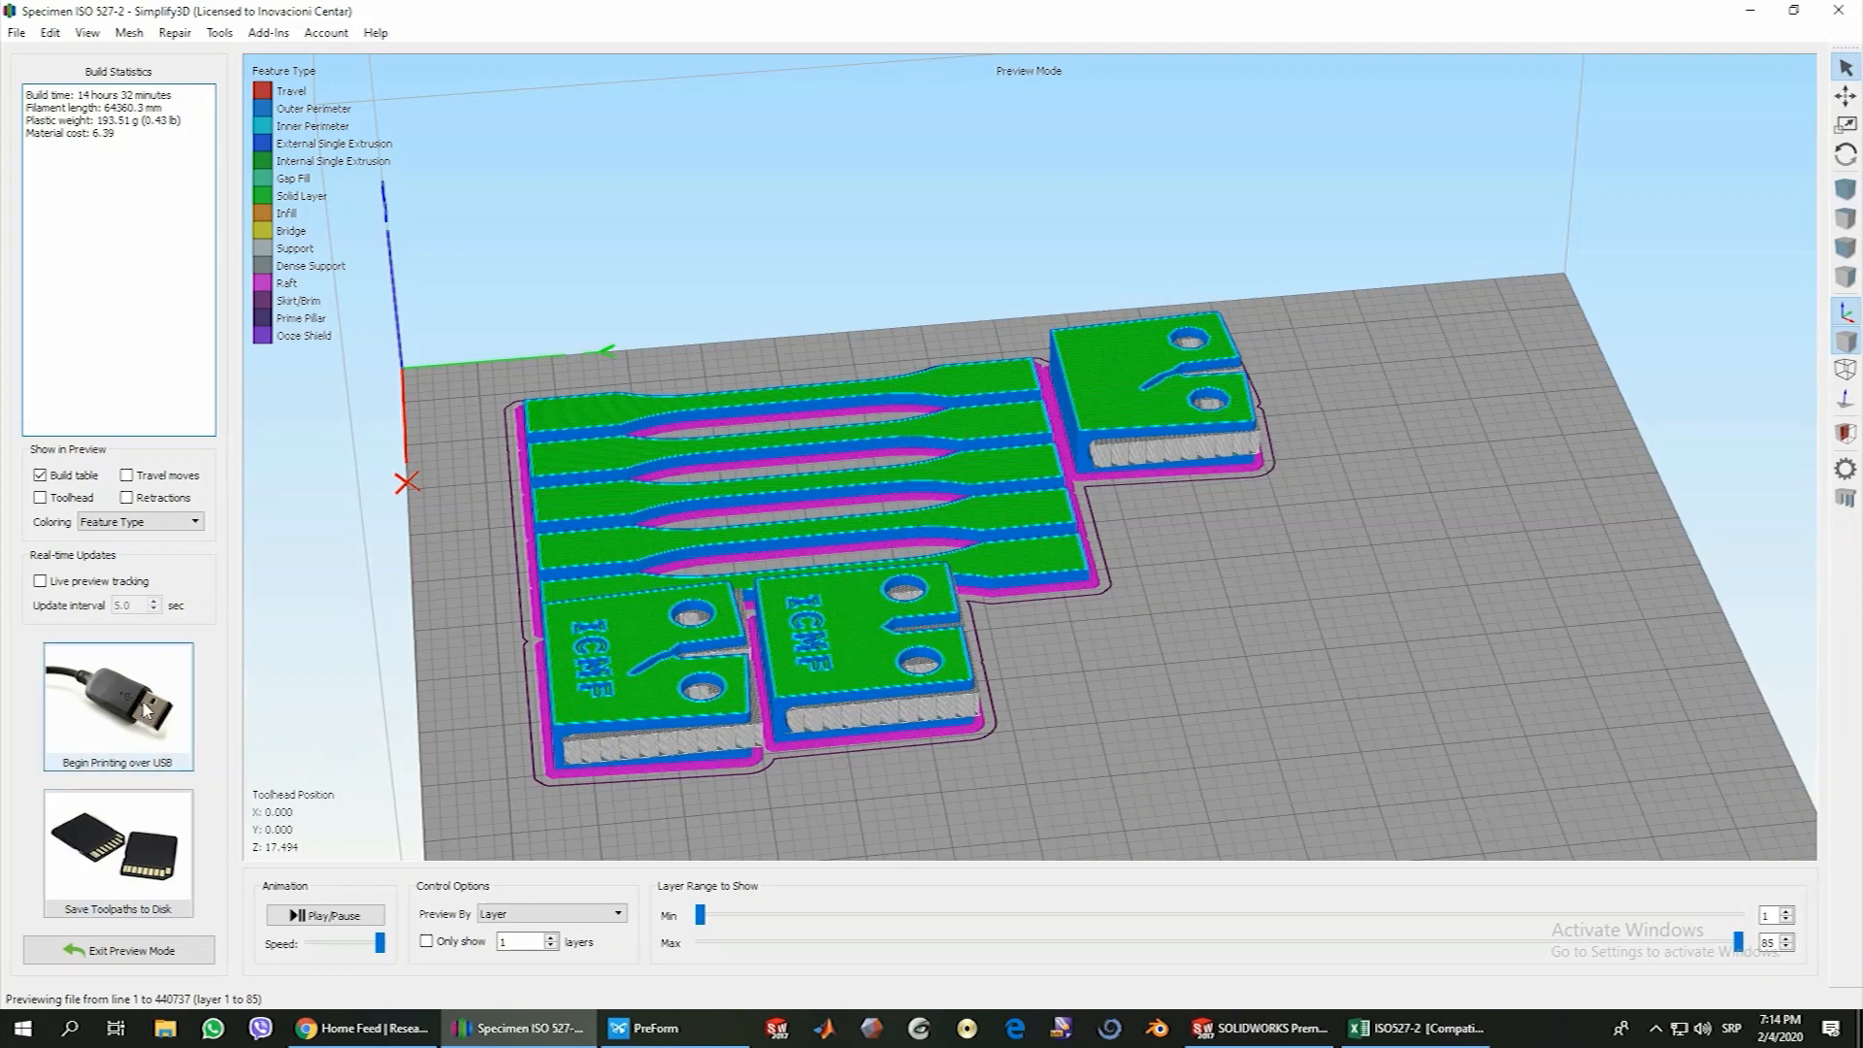
# Export the toolpaths to the Desktop as the G-code file Specimen ISO 527-2
pyautogui.click(138, 871)
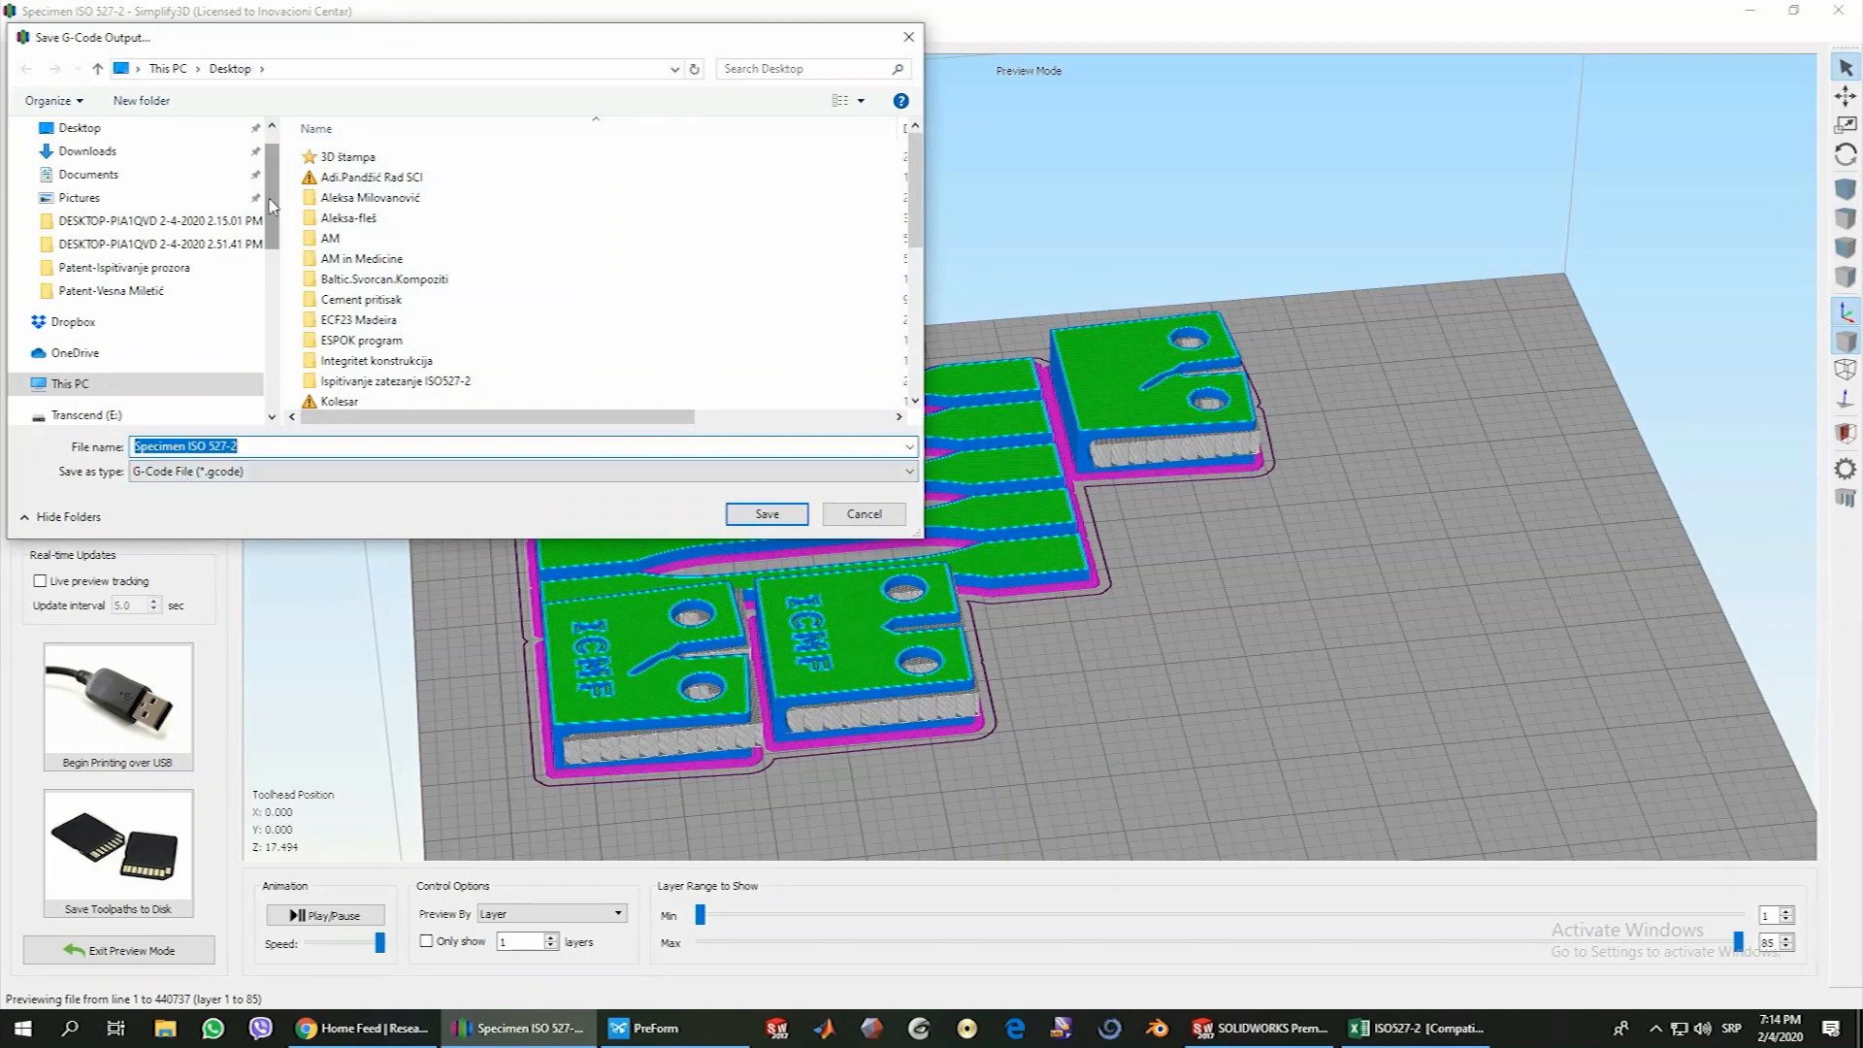
pyautogui.scroll(2, 271, 203)
pyautogui.click(80, 166)
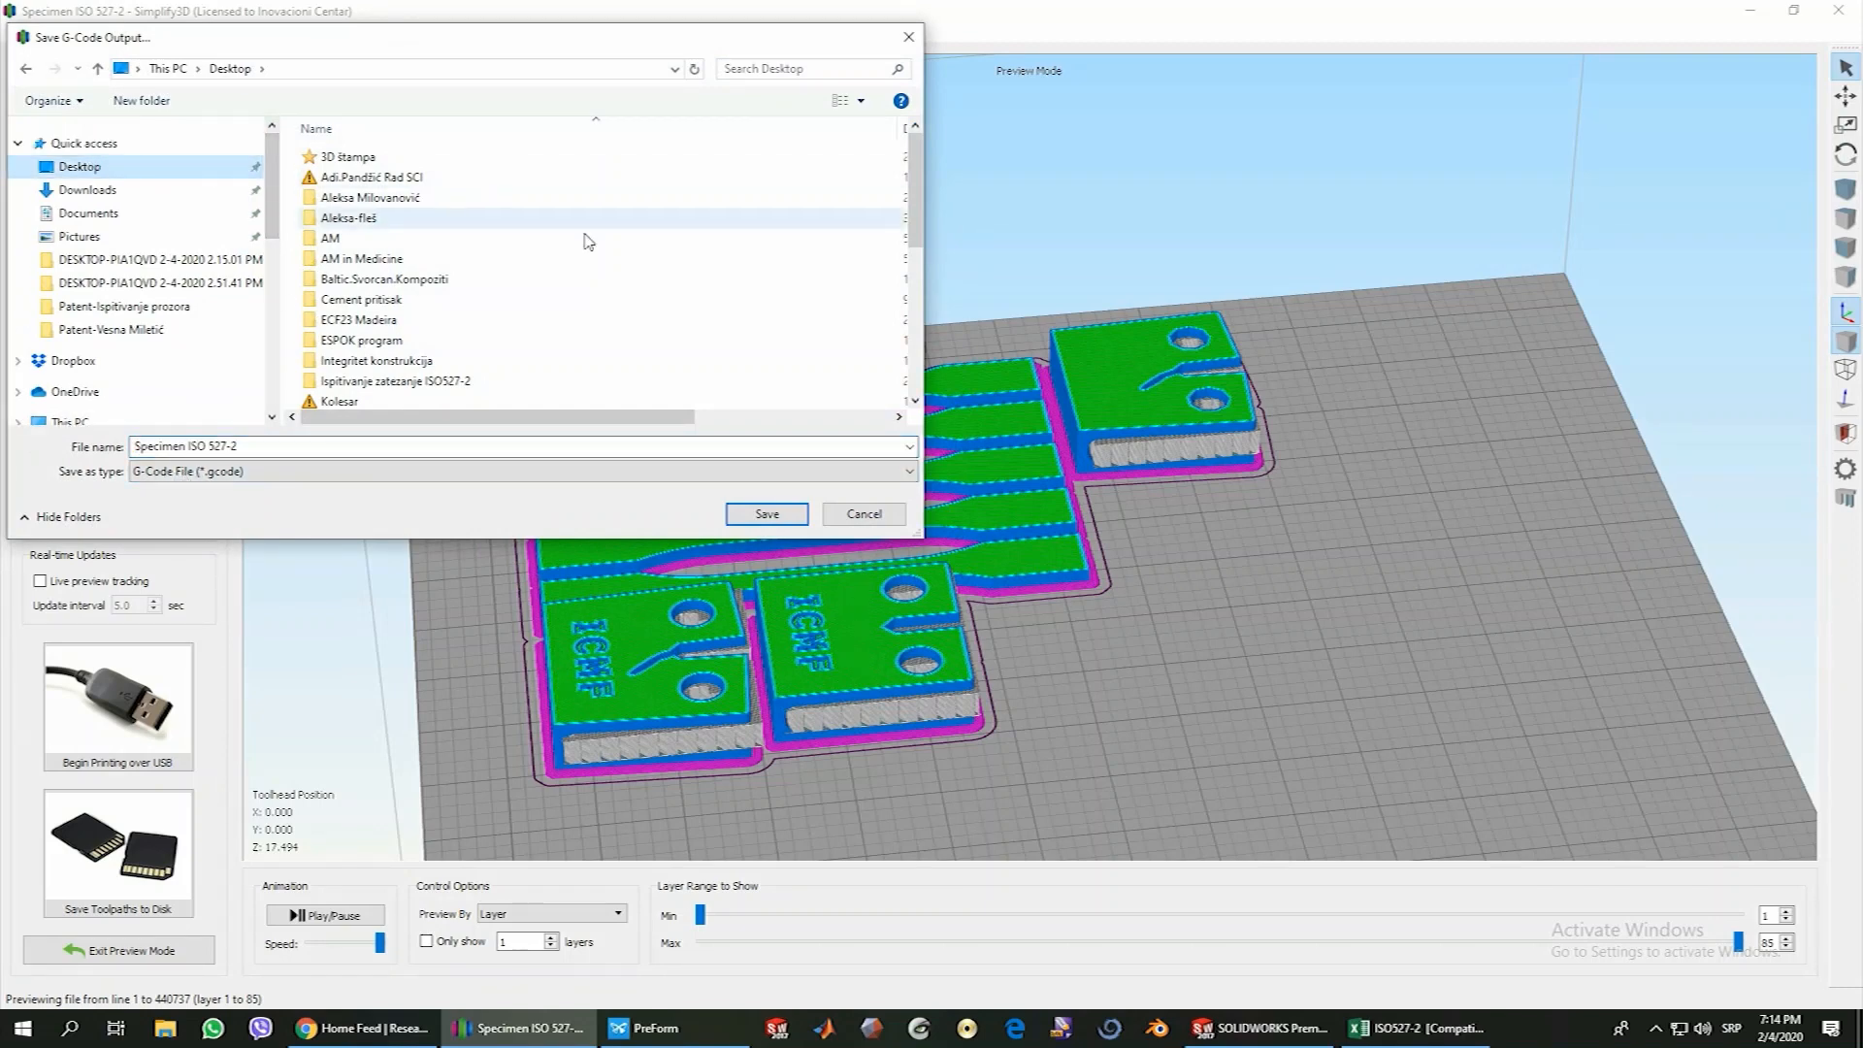
pyautogui.click(753, 517)
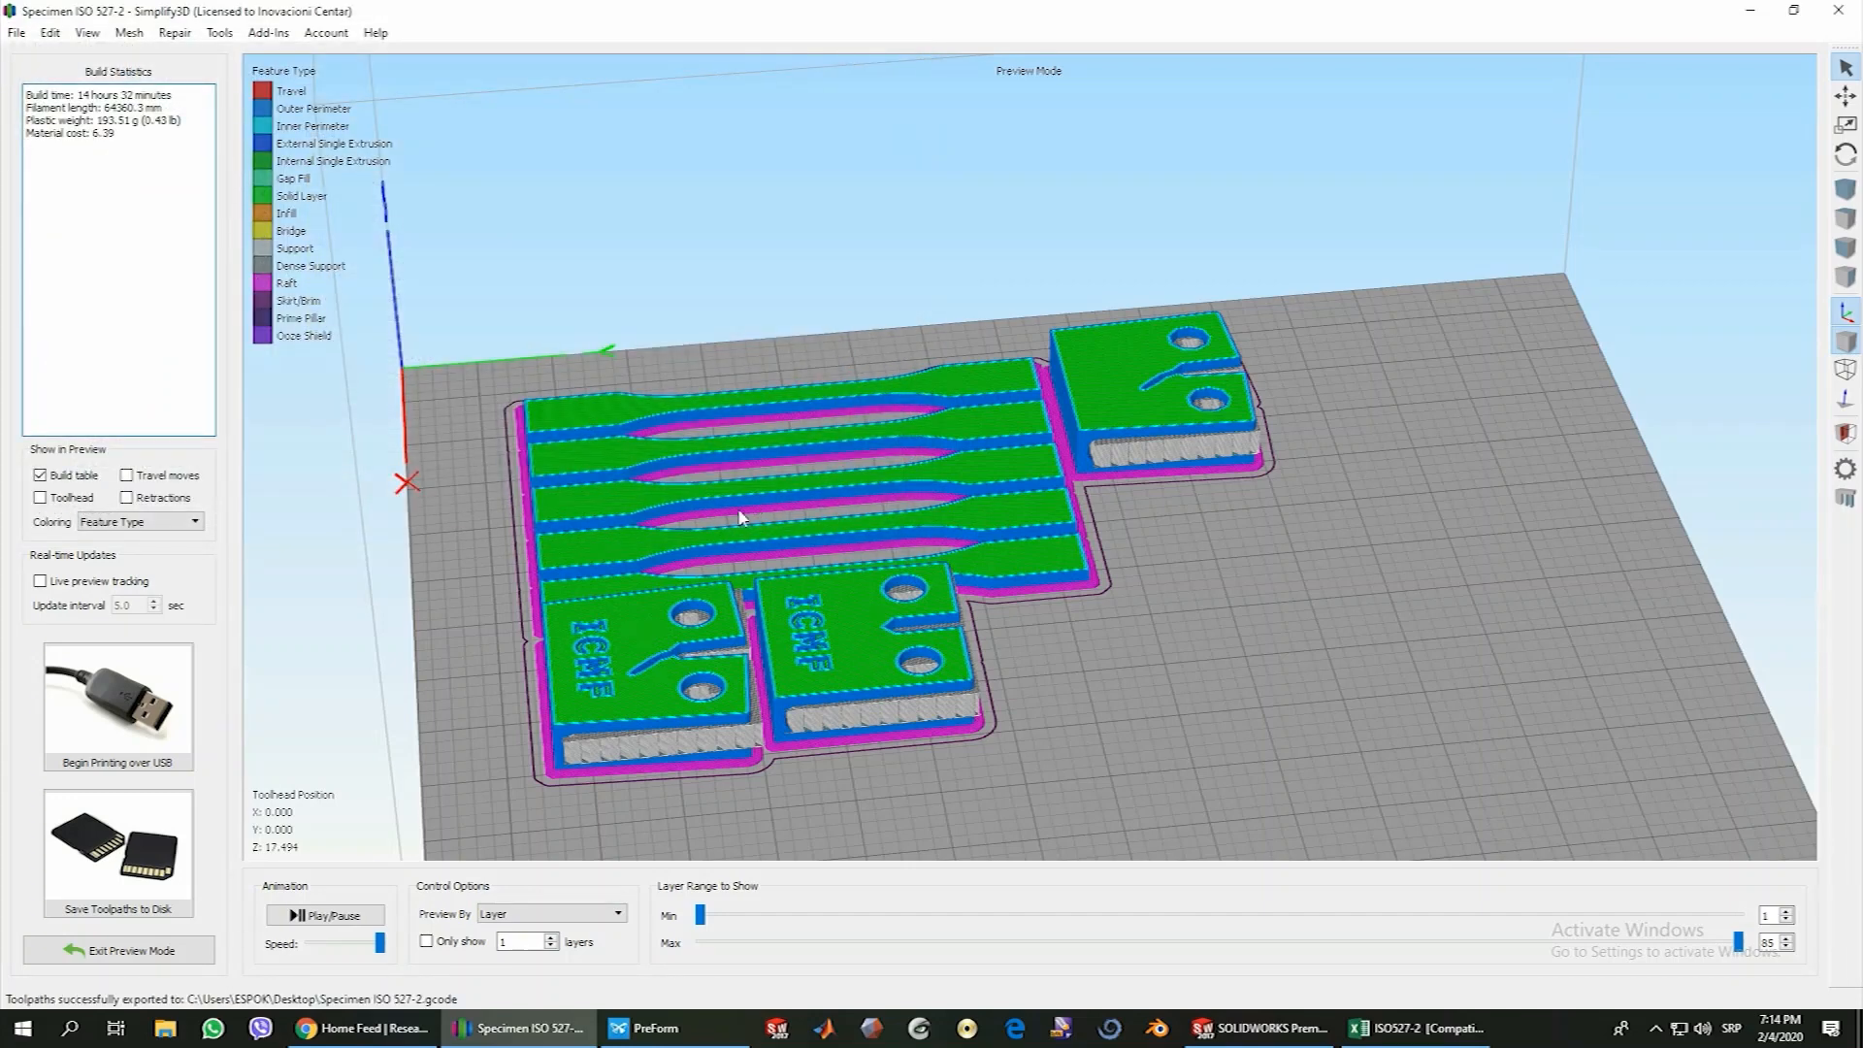
# Go to the Windows desktop and check the properties of the saved Specimen ISO 527-2 factory file
pyautogui.click(1750, 11)
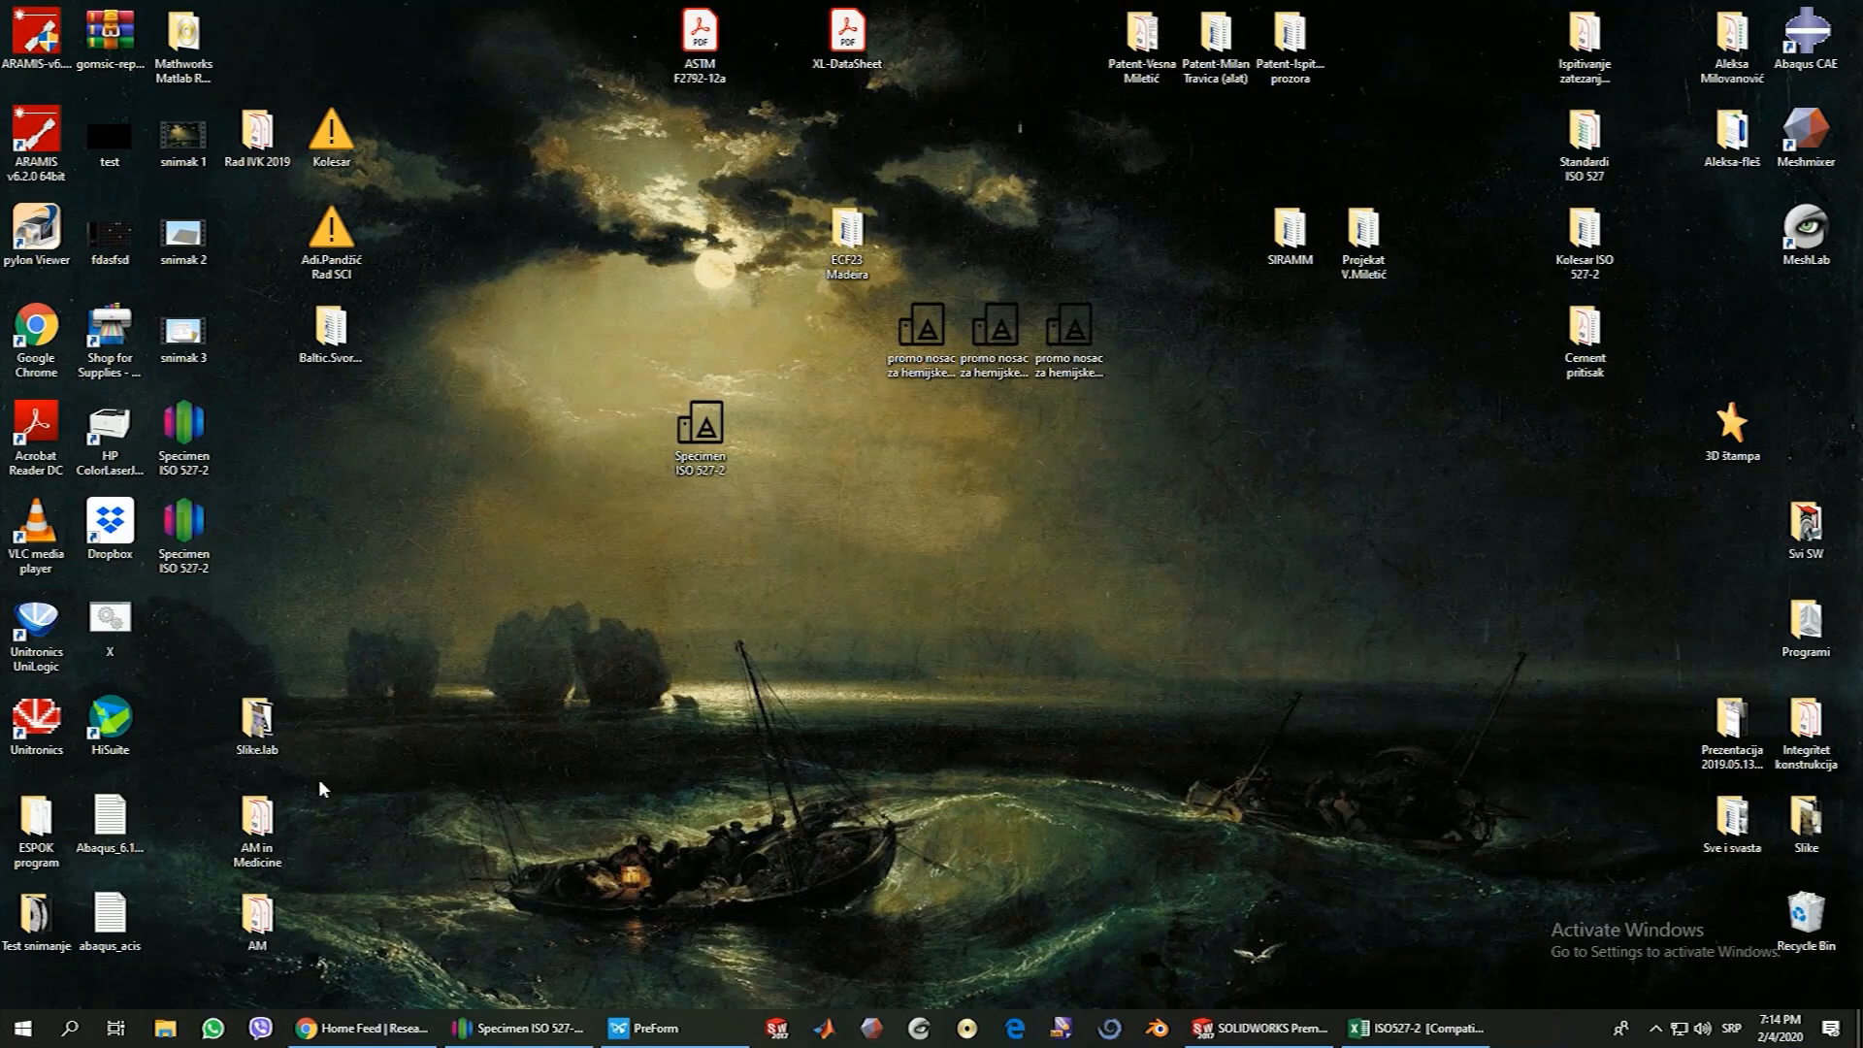
pyautogui.rightClick(193, 540)
pyautogui.click(301, 980)
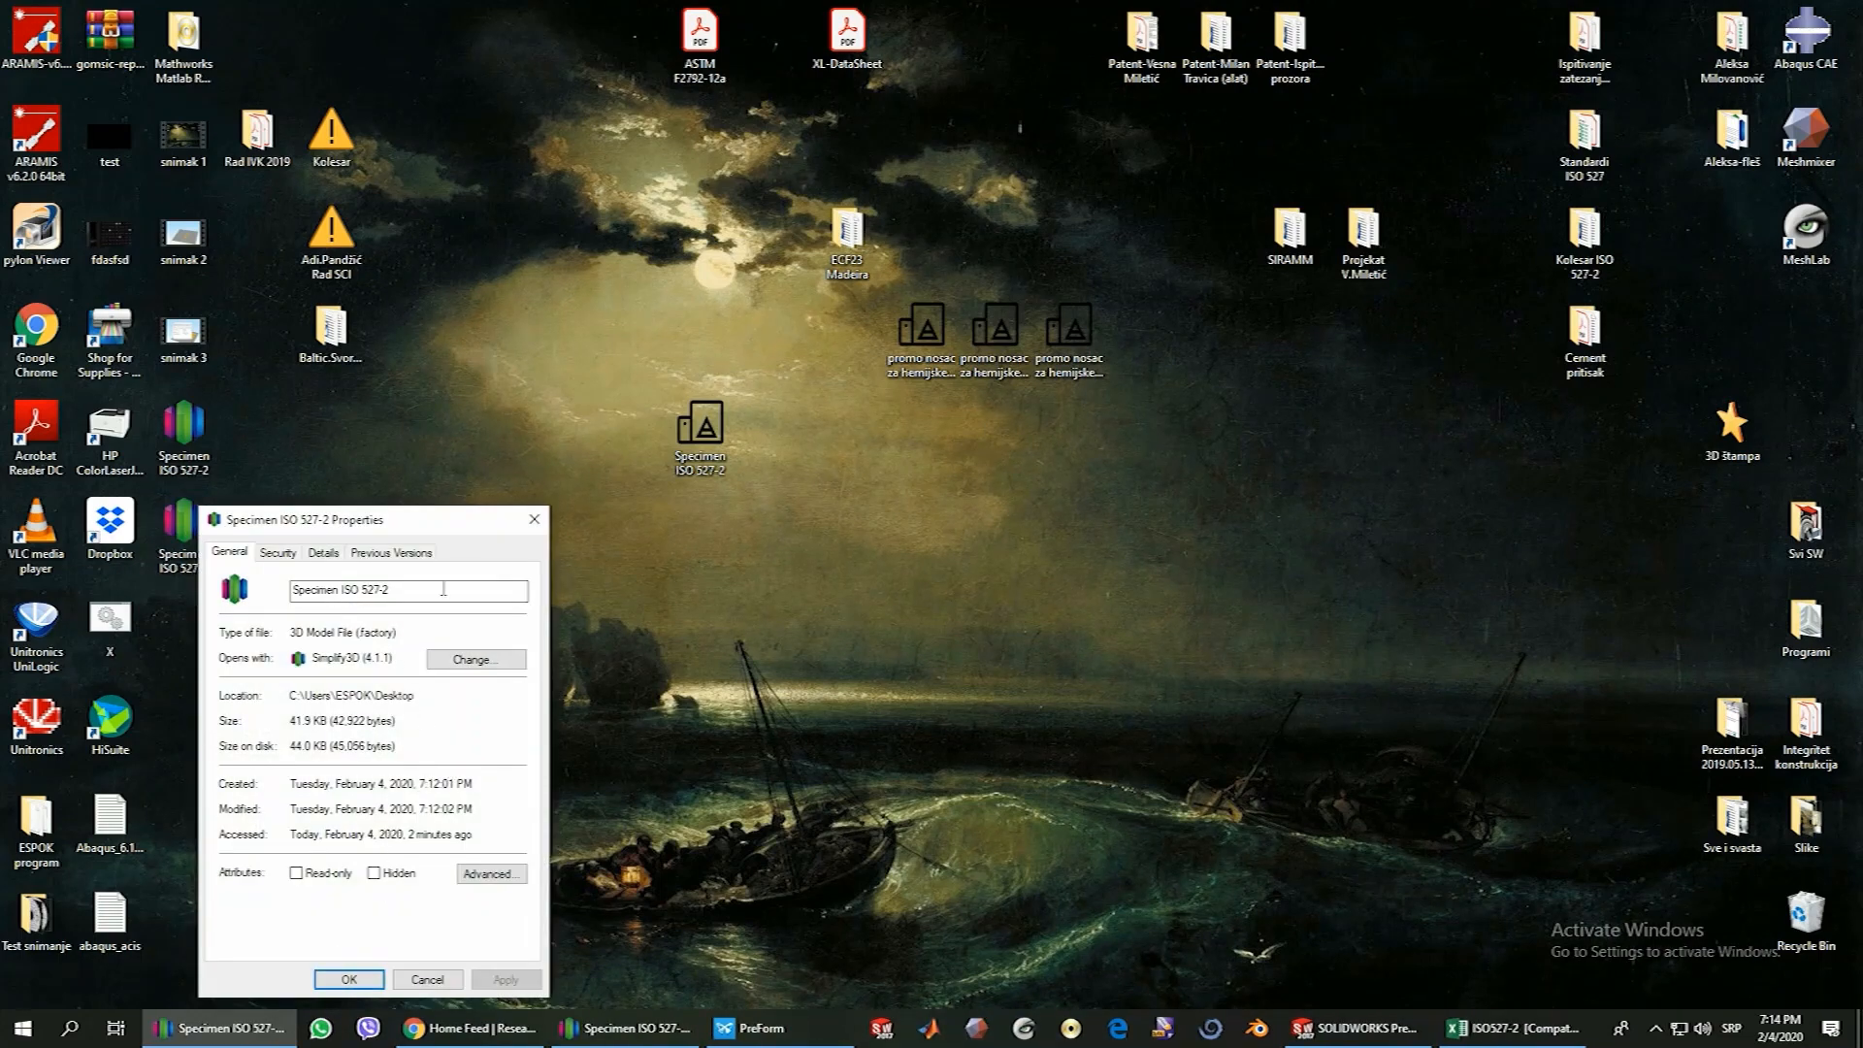
pyautogui.click(534, 520)
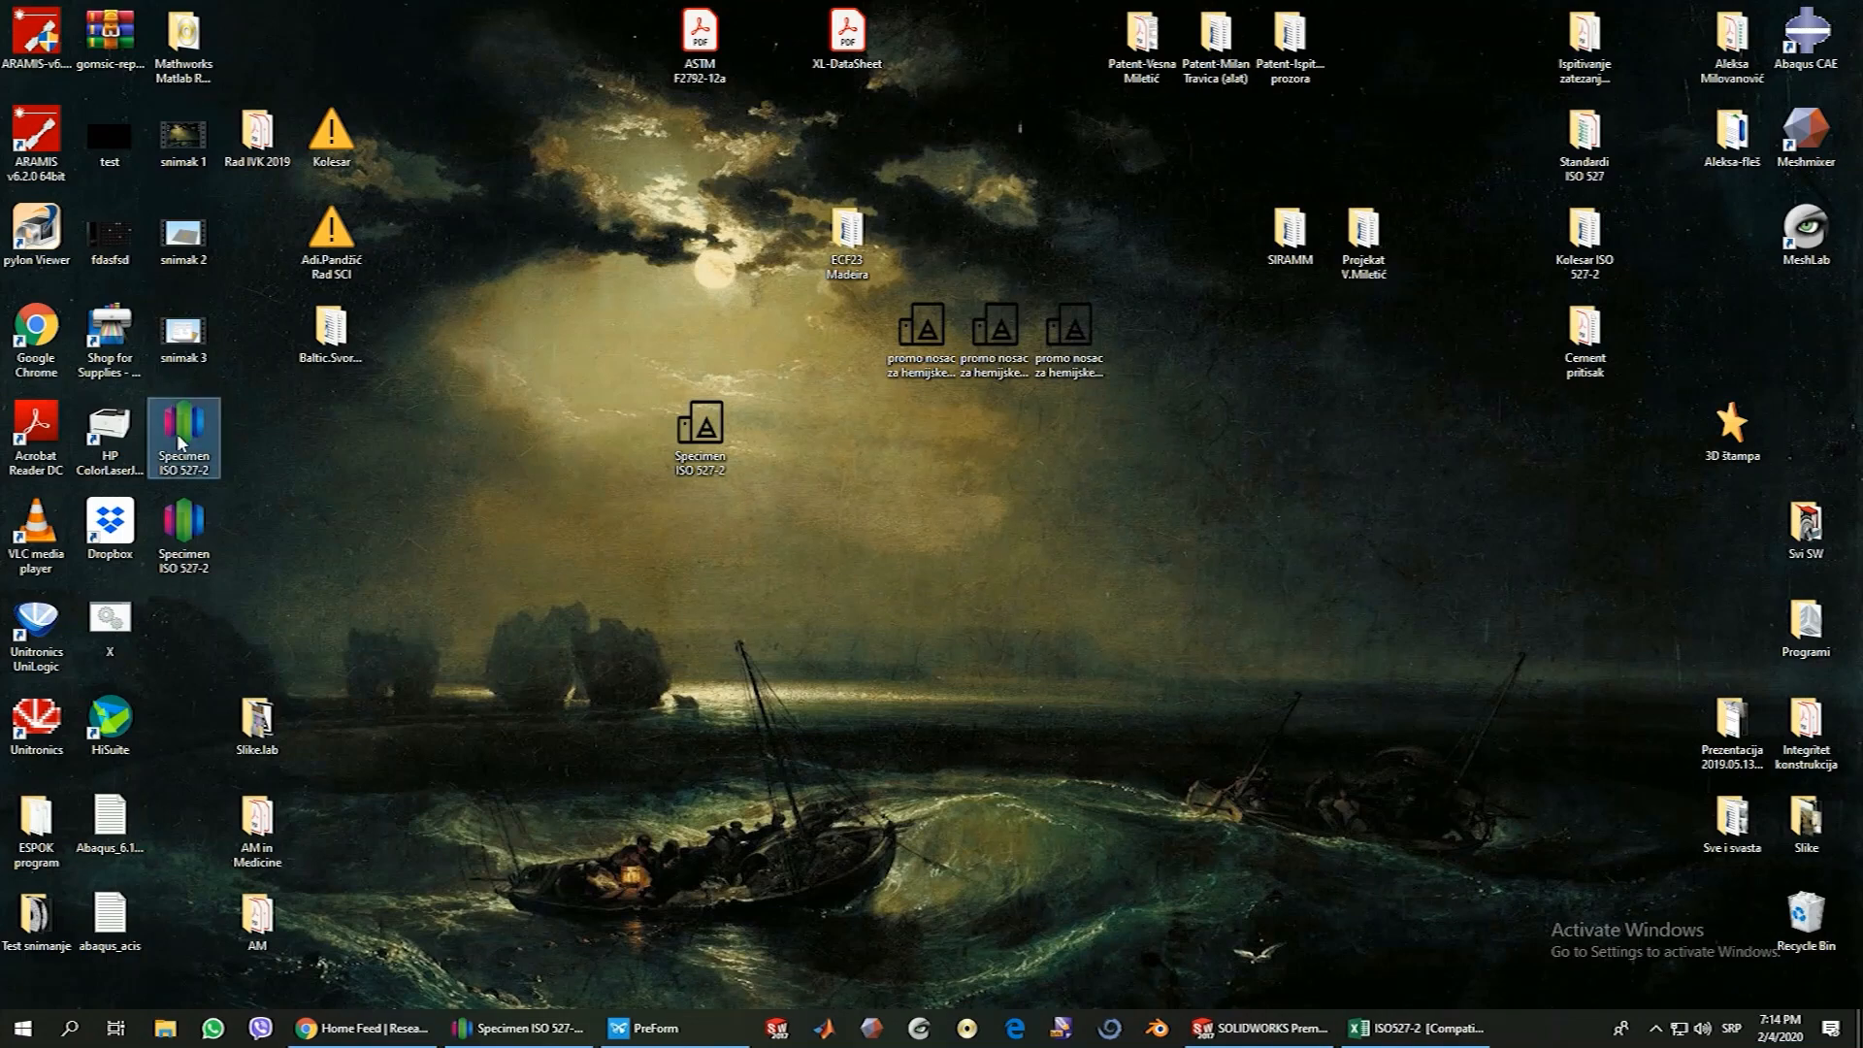
# Open the exported Specimen ISO 527-2 G-code file in Notepad and maximize its window
pyautogui.rightClick(180, 441)
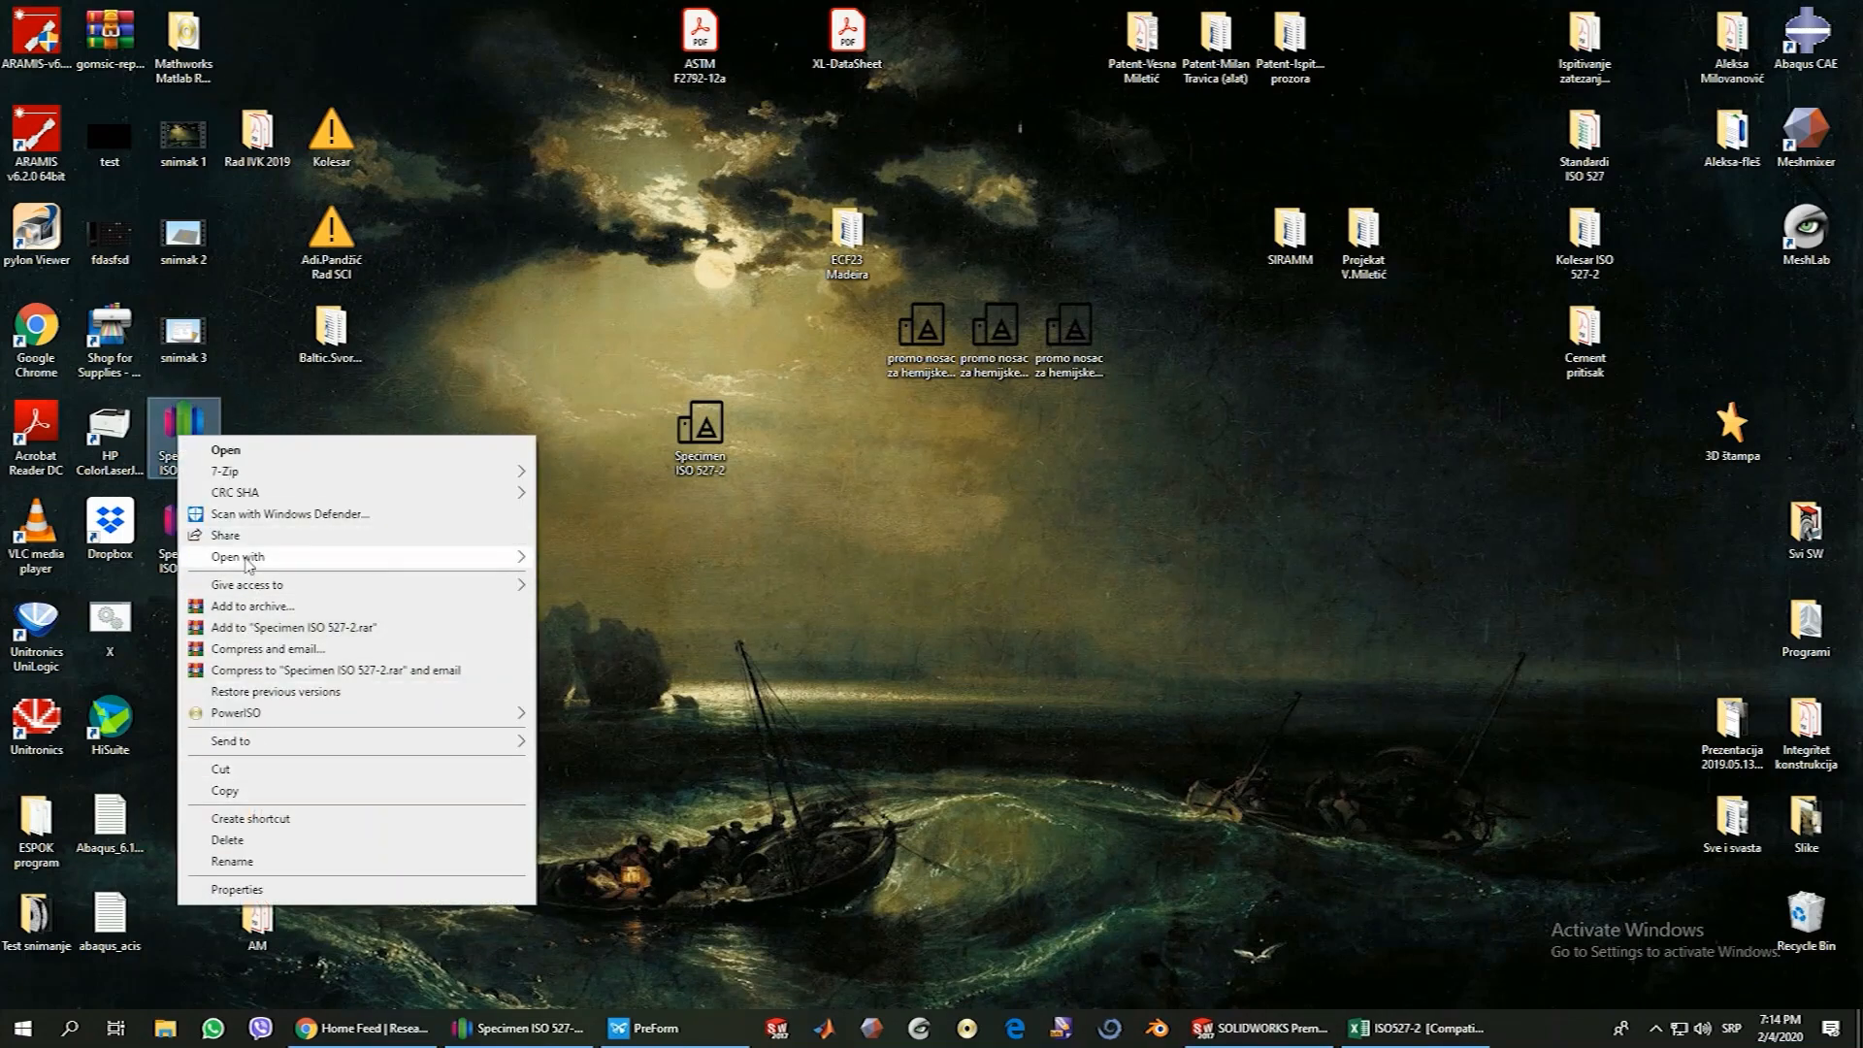
pyautogui.moveTo(247, 561)
pyautogui.click(593, 561)
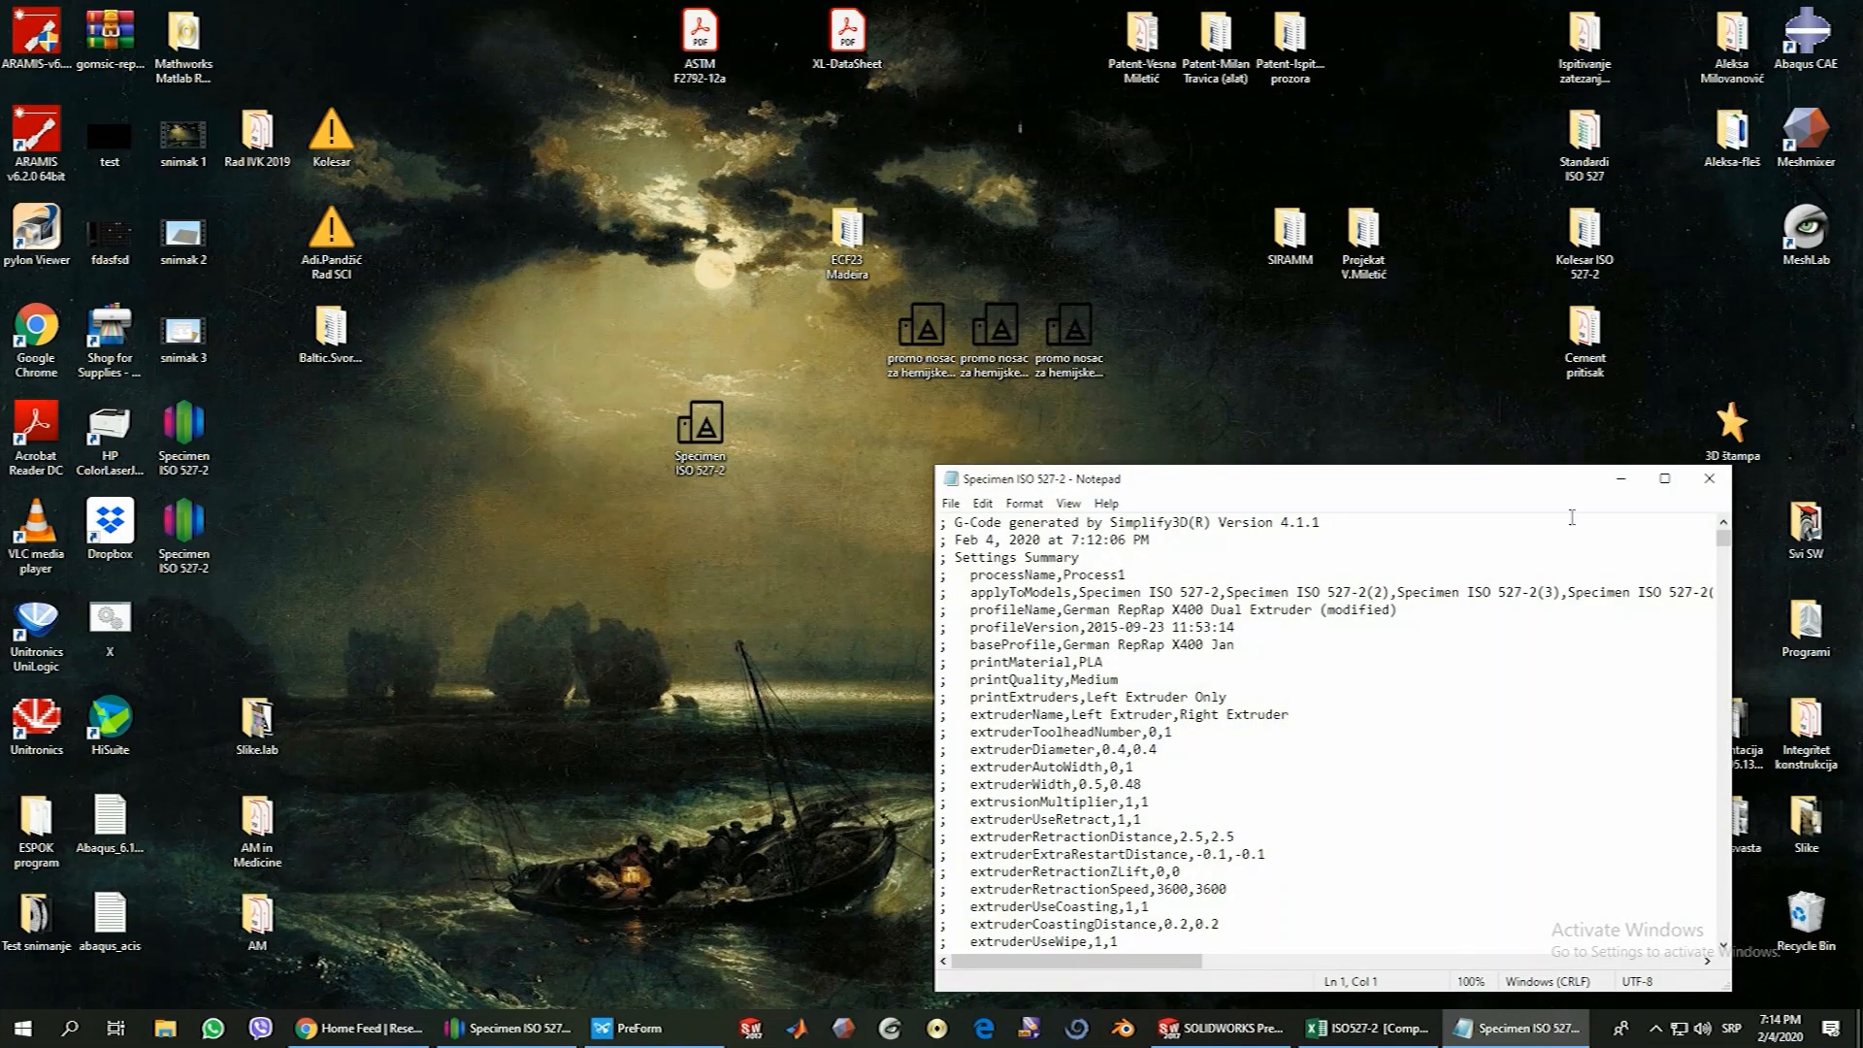
pyautogui.click(1664, 478)
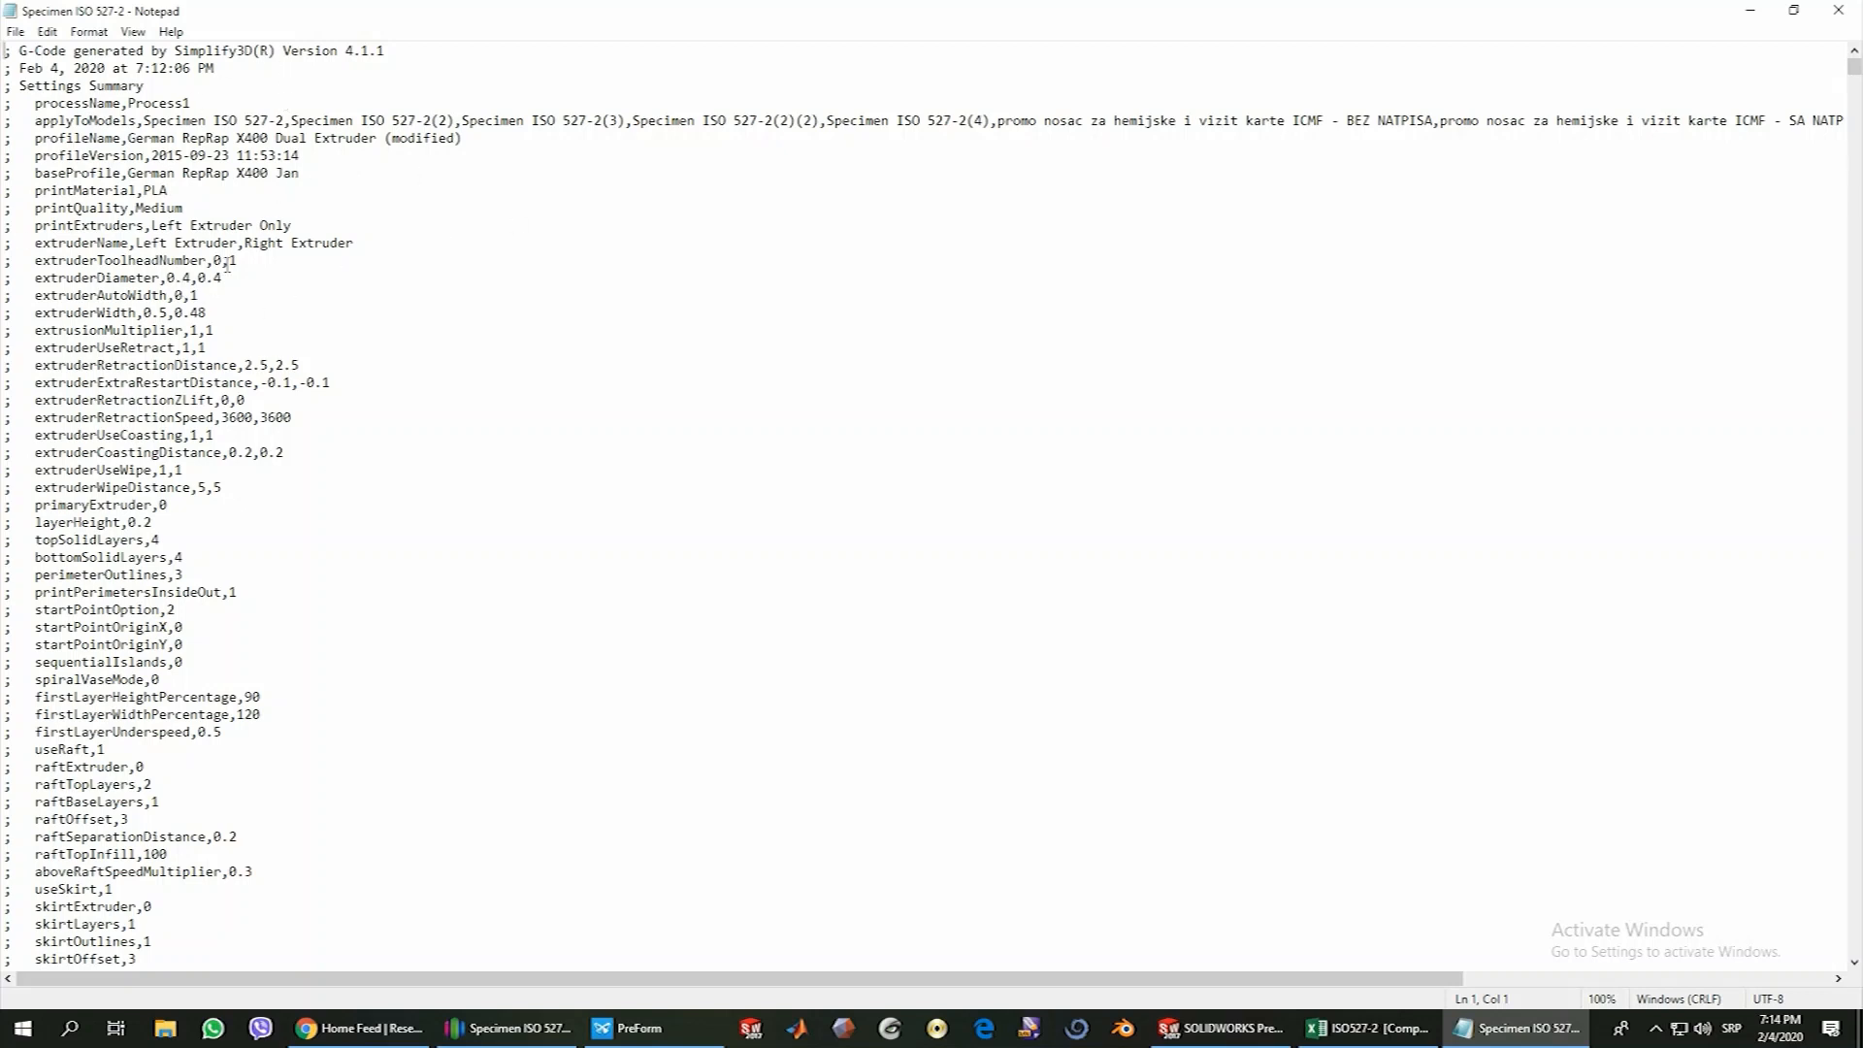
# Examine the settings summary at the start of the G-code, from the extruder values through infill, support, temperature and retraction
pyautogui.scroll(-5, 86, 175)
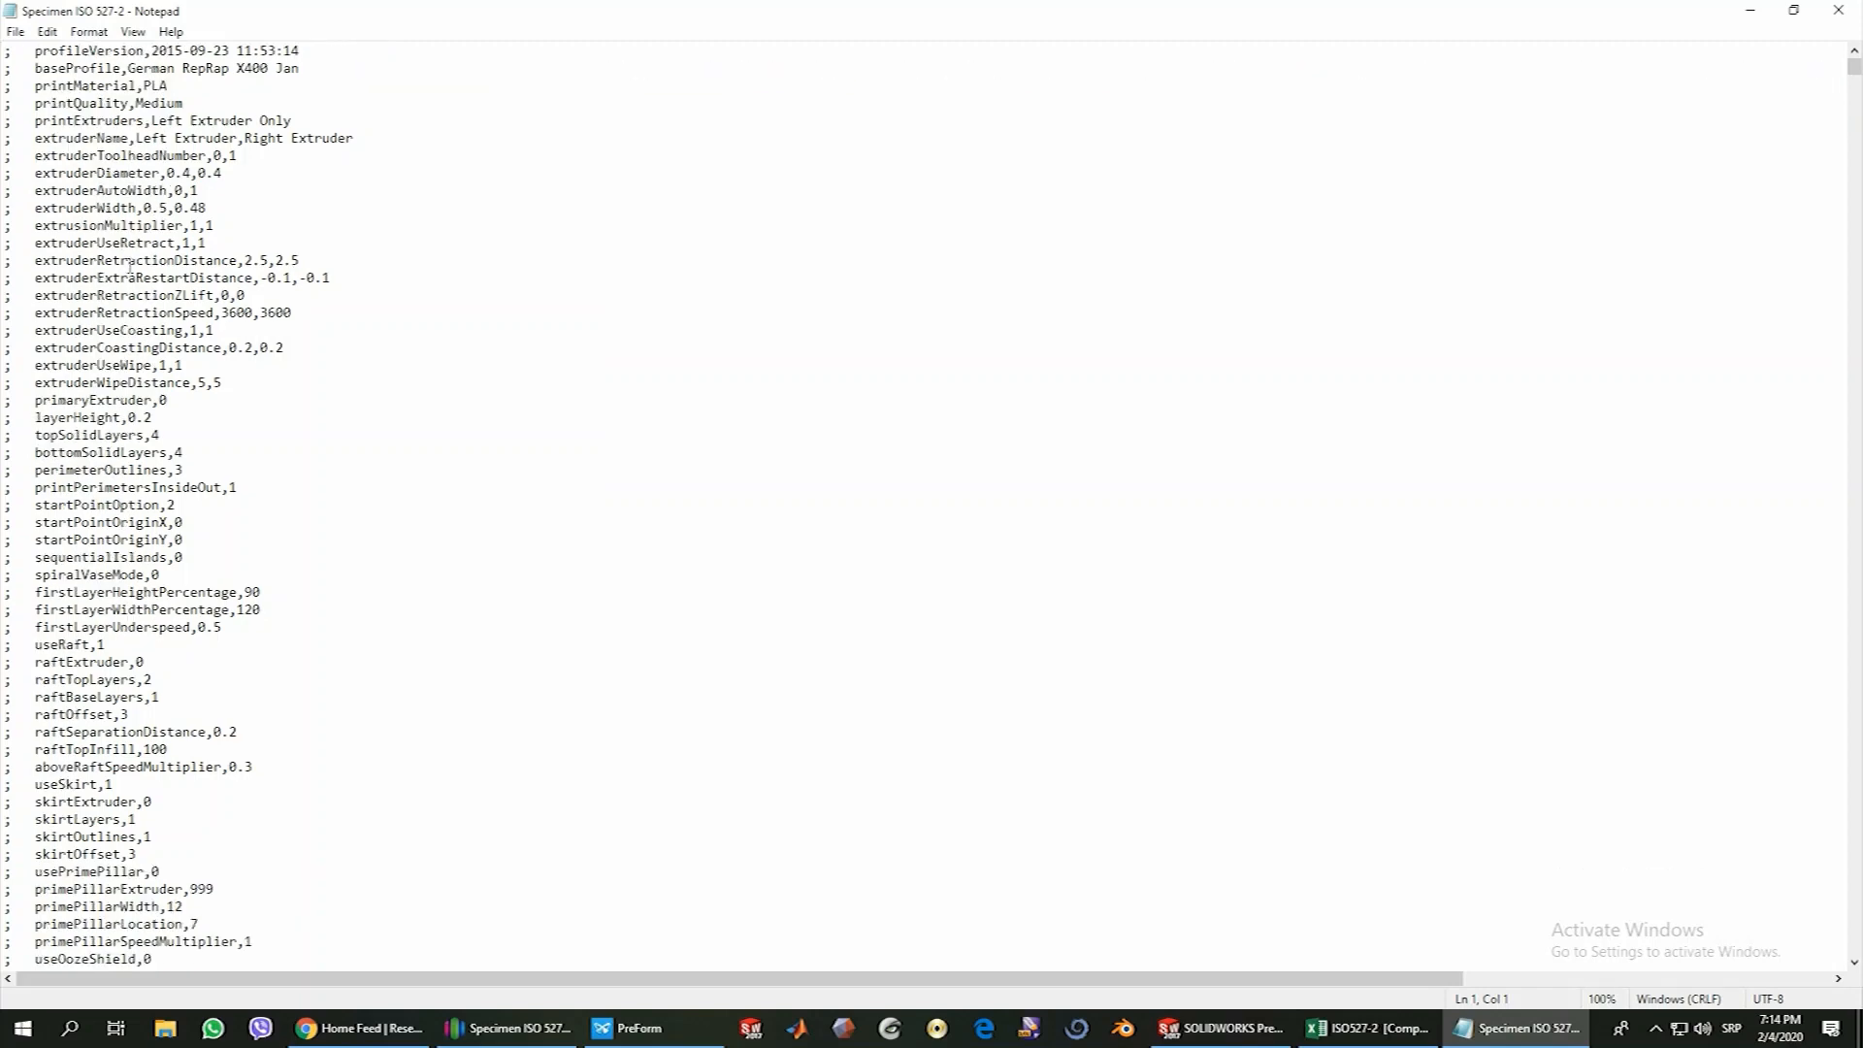
pyautogui.scroll(5, 203, 384)
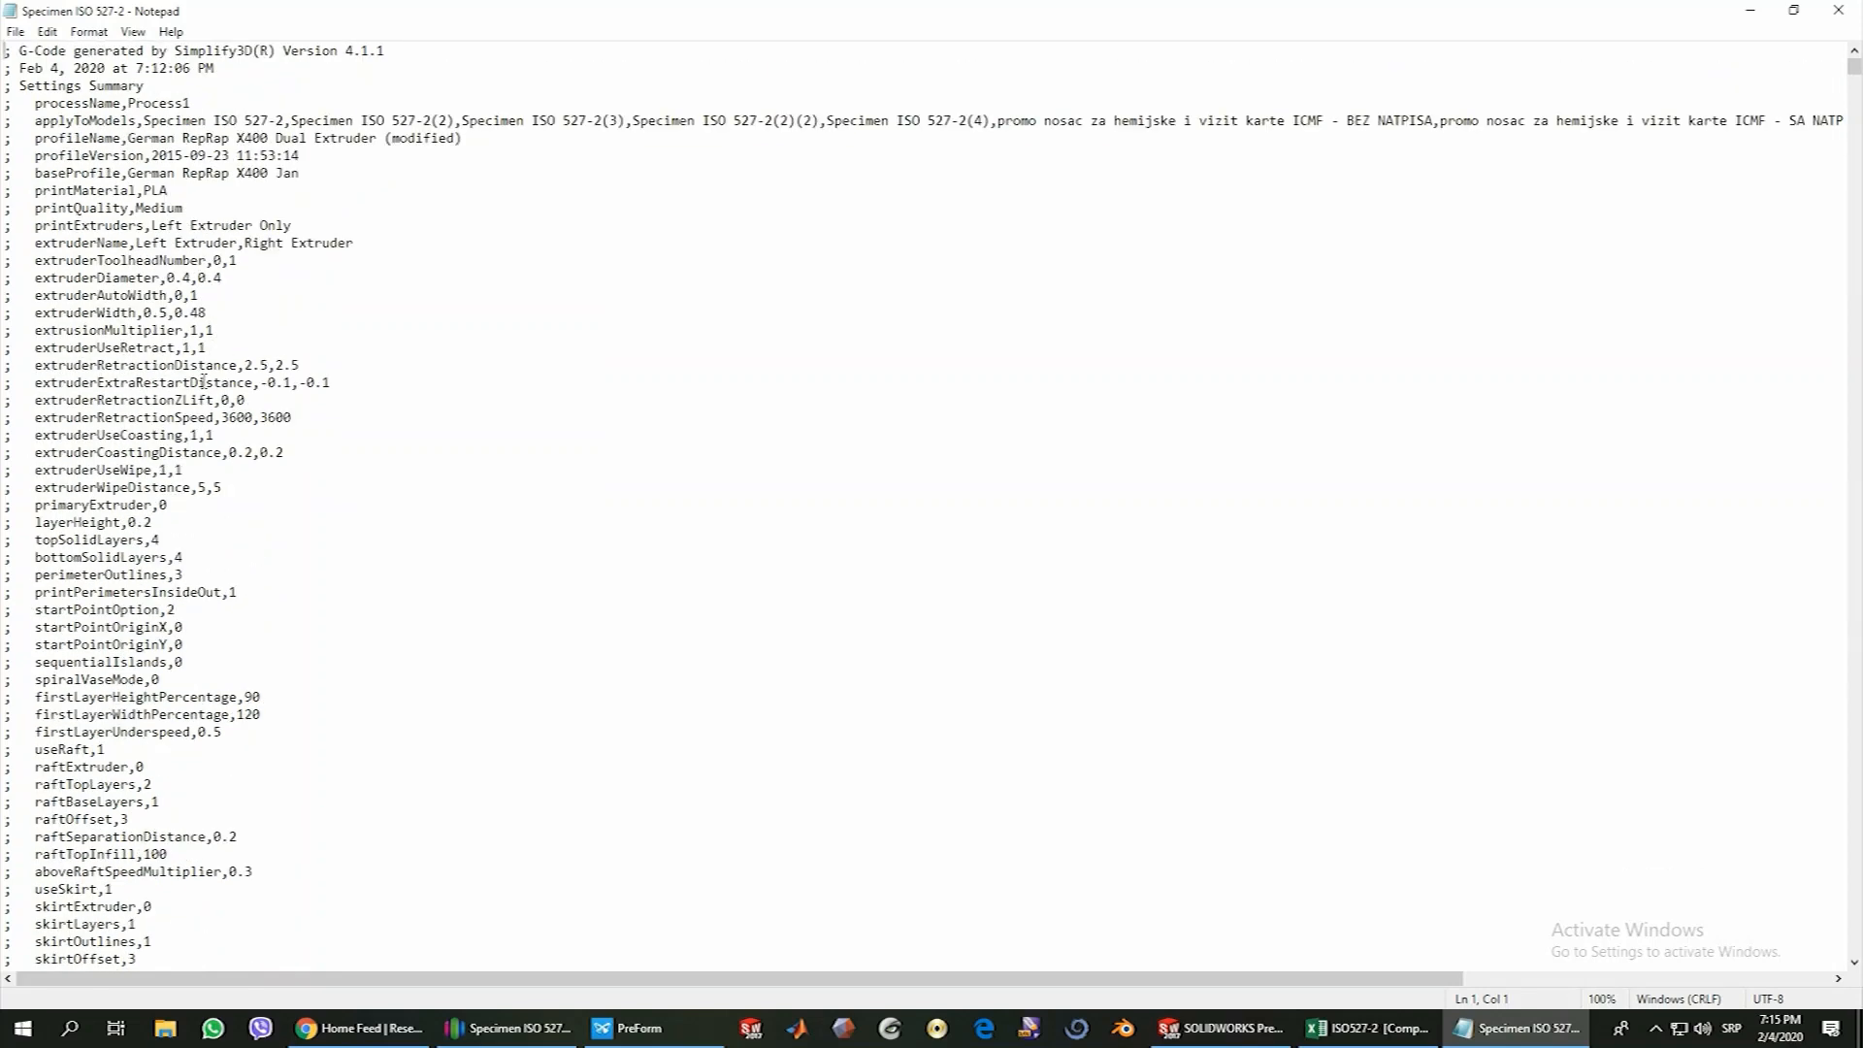
pyautogui.scroll(-9, 214, 407)
pyautogui.scroll(-16, 222, 426)
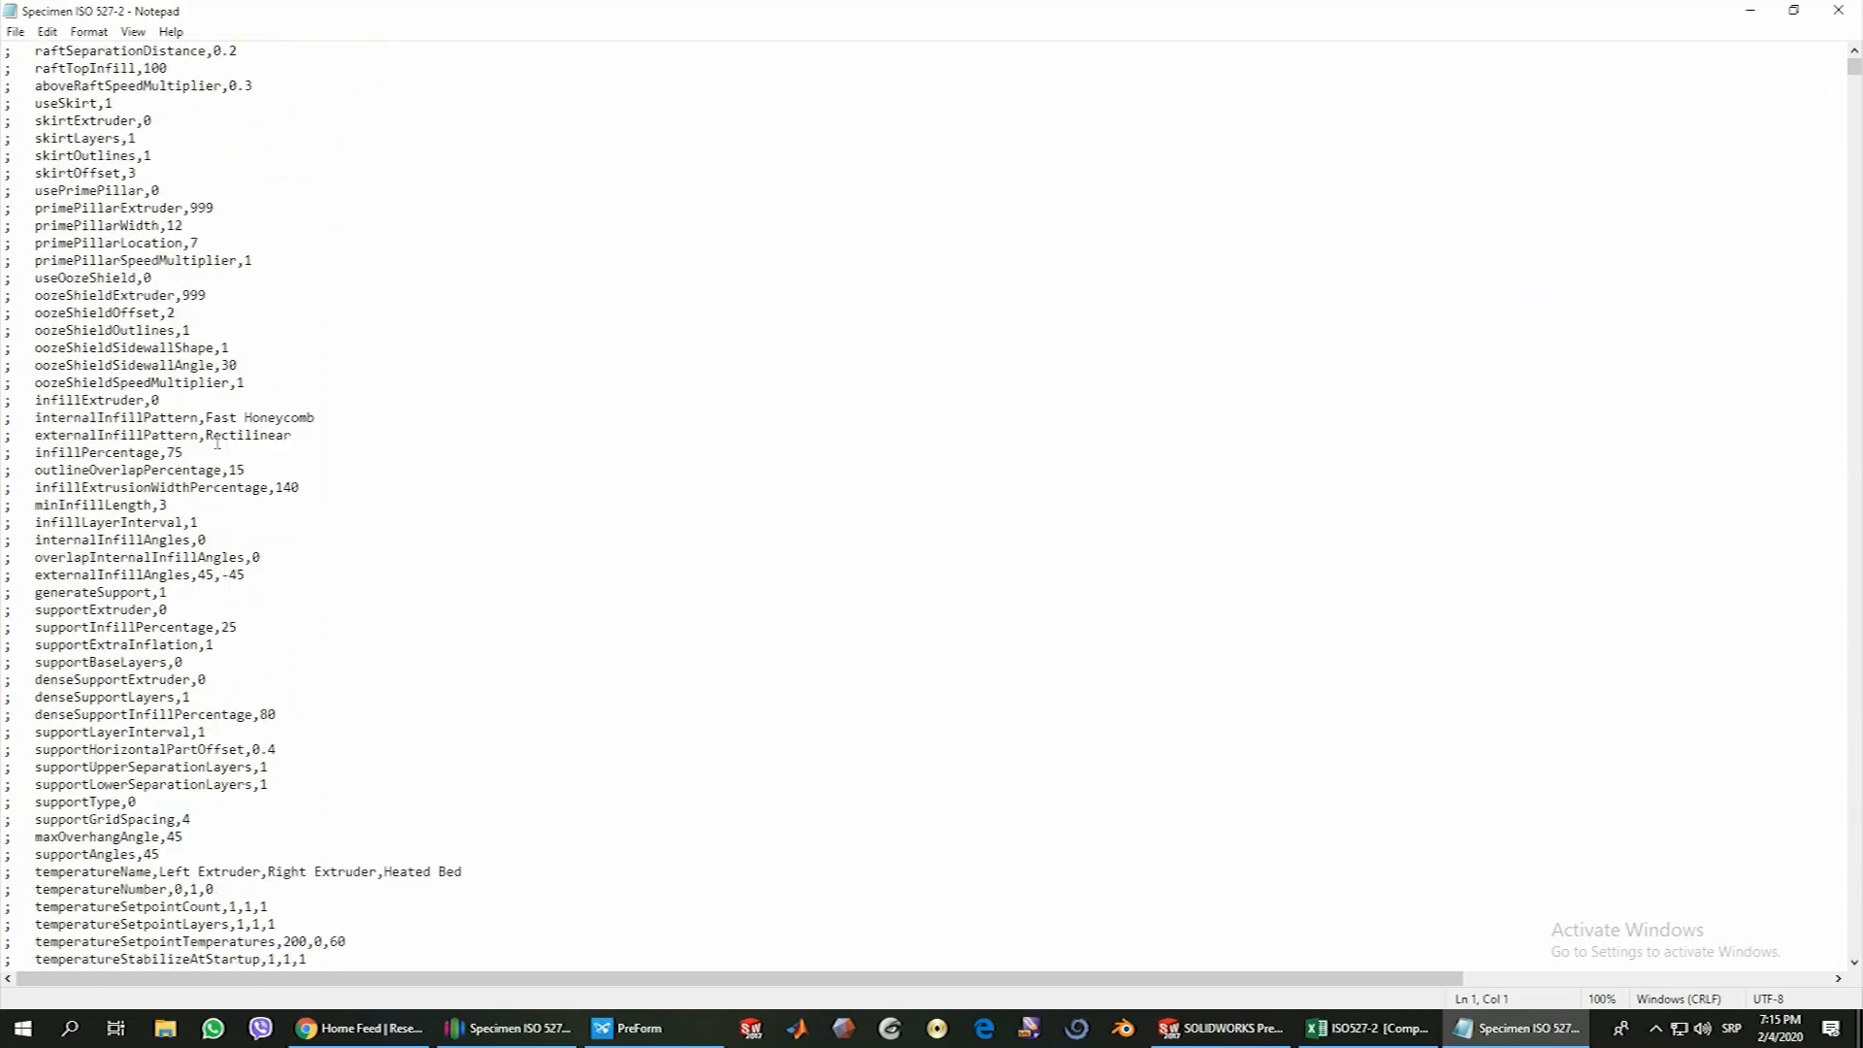
pyautogui.scroll(-15, 233, 475)
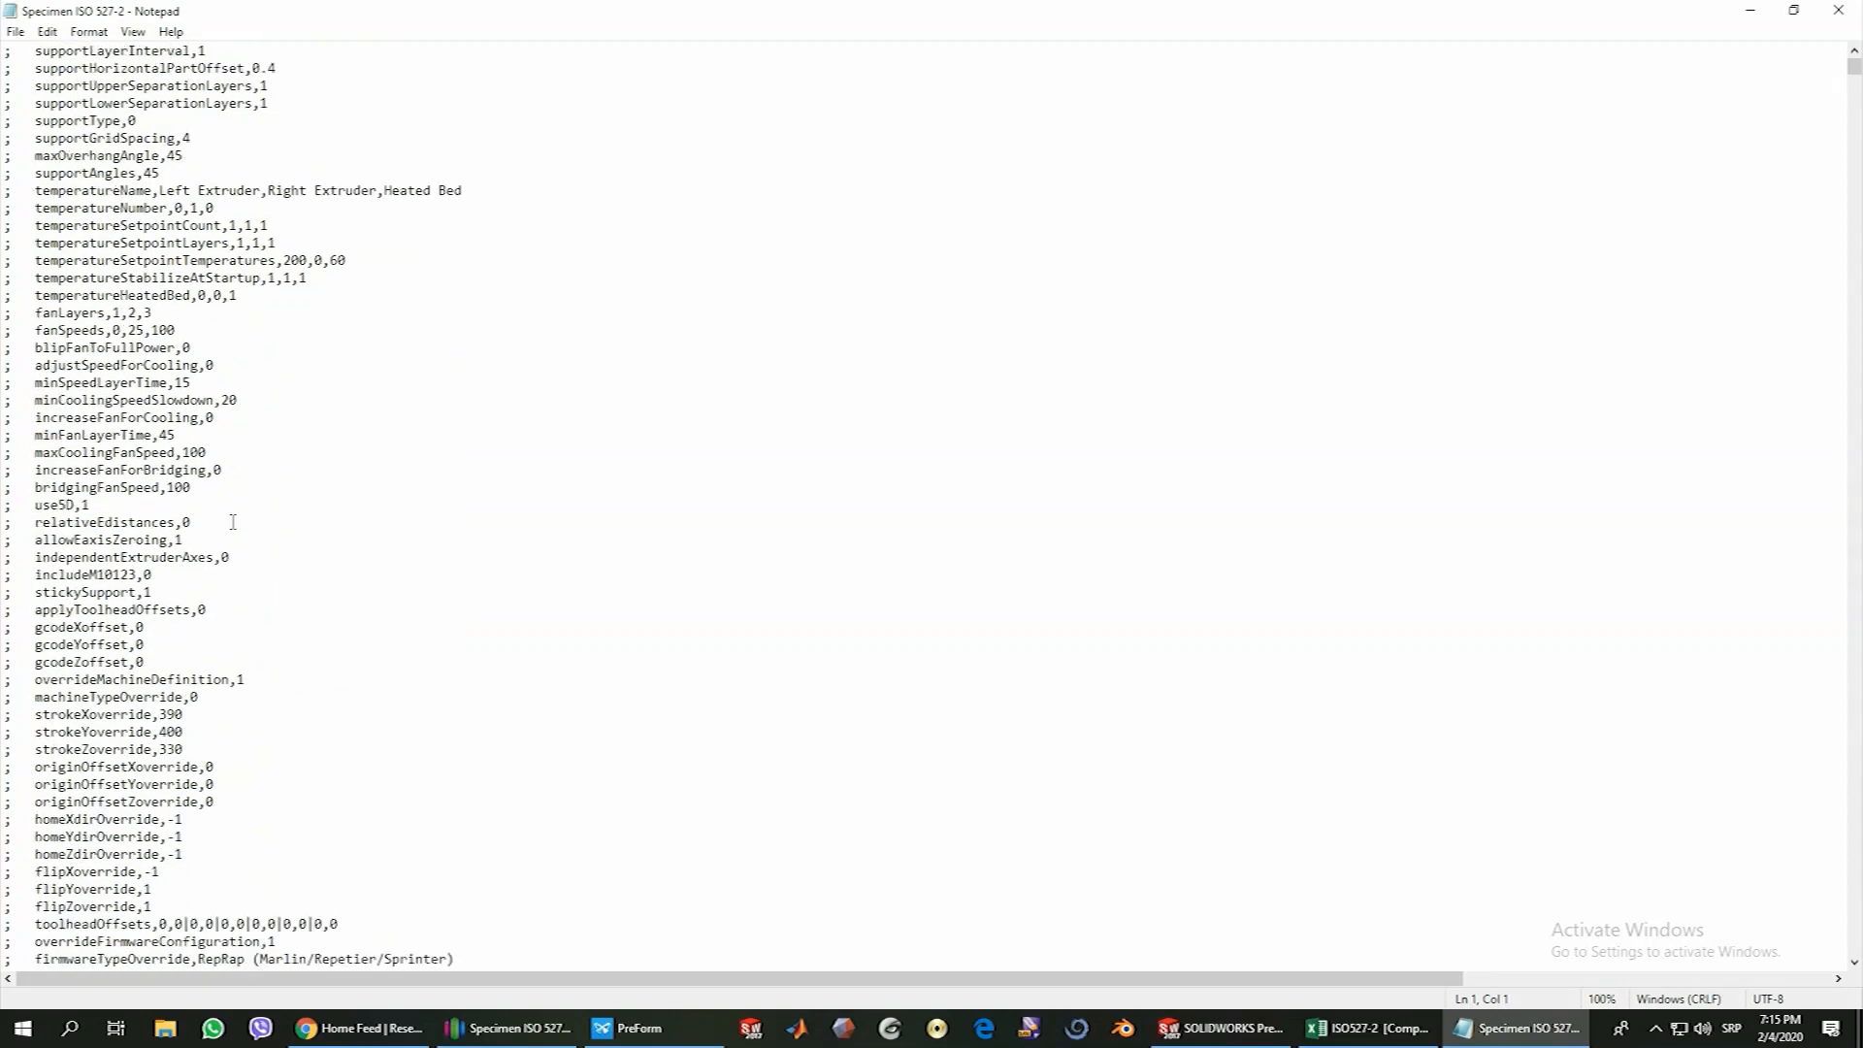
pyautogui.scroll(-15, 310, 547)
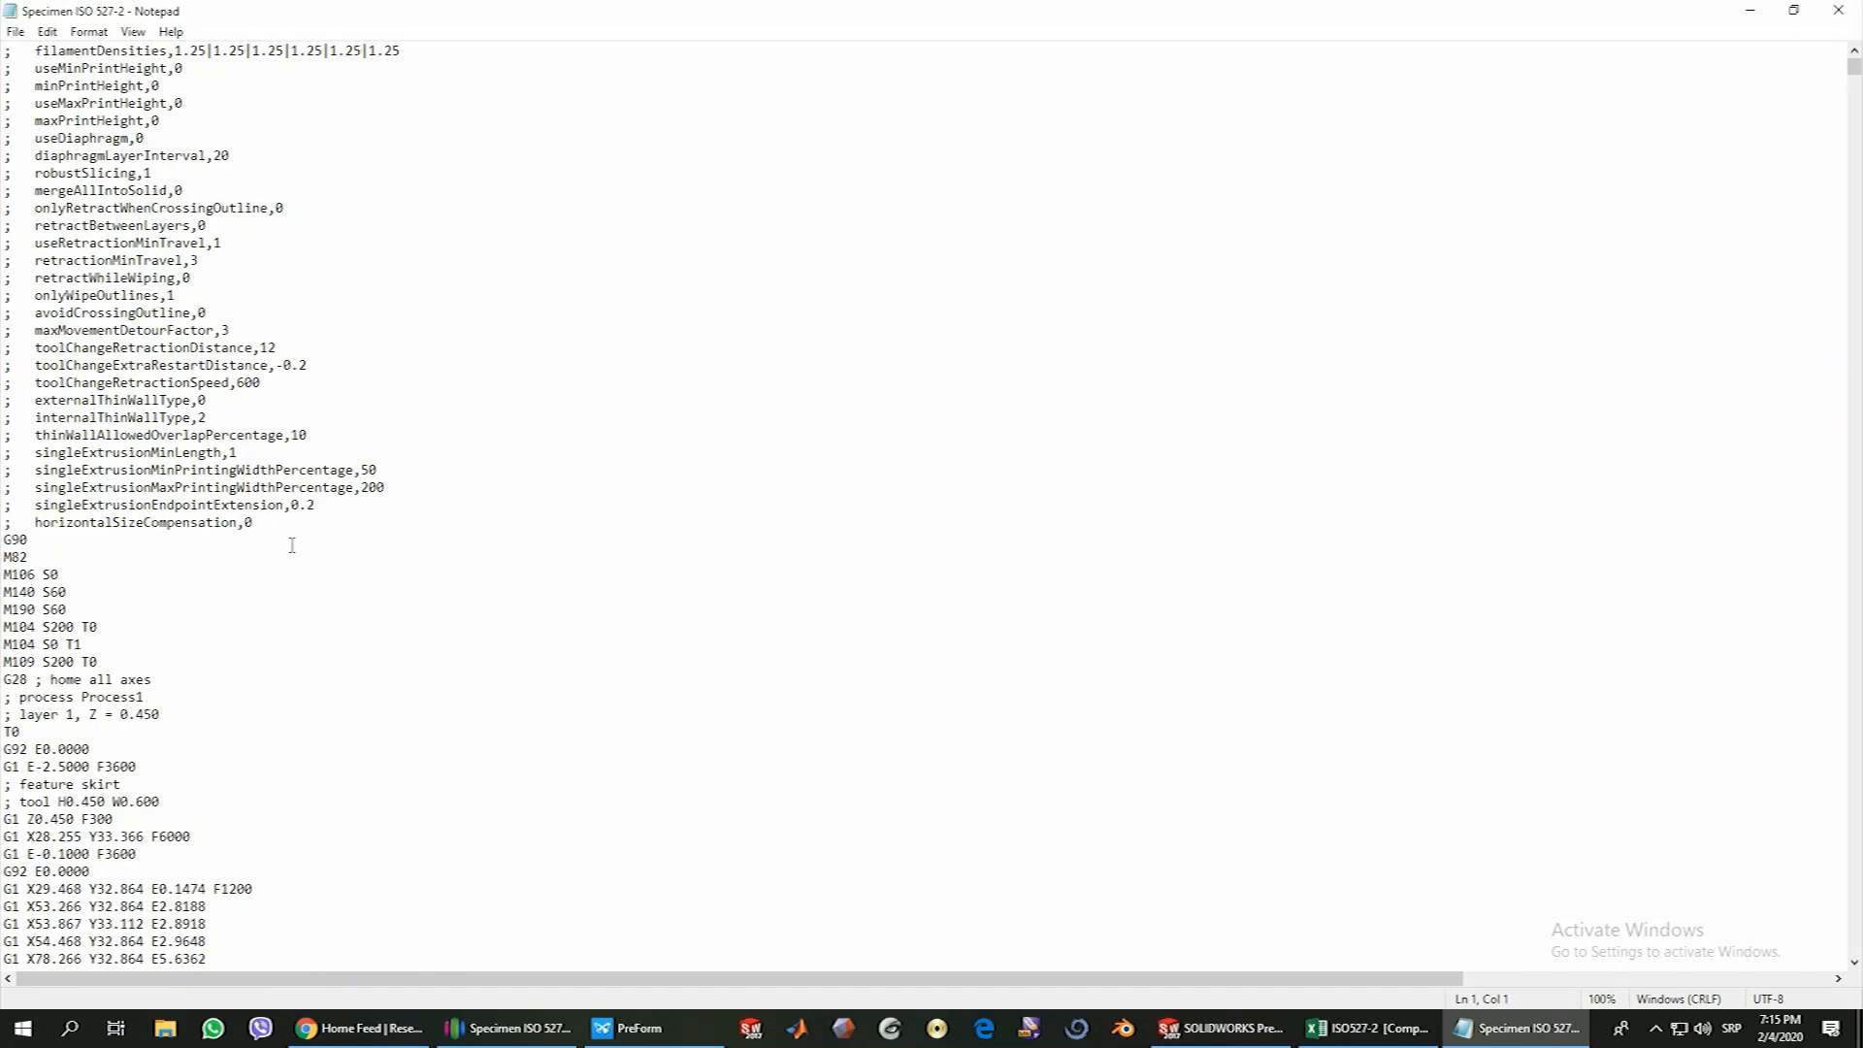
# Examine the G-code commands from G90 through the movement coordinates to the ending script and build summary
pyautogui.scroll(-2, 257, 536)
pyautogui.moveTo(5, 437); pyautogui.dragTo(30, 437)
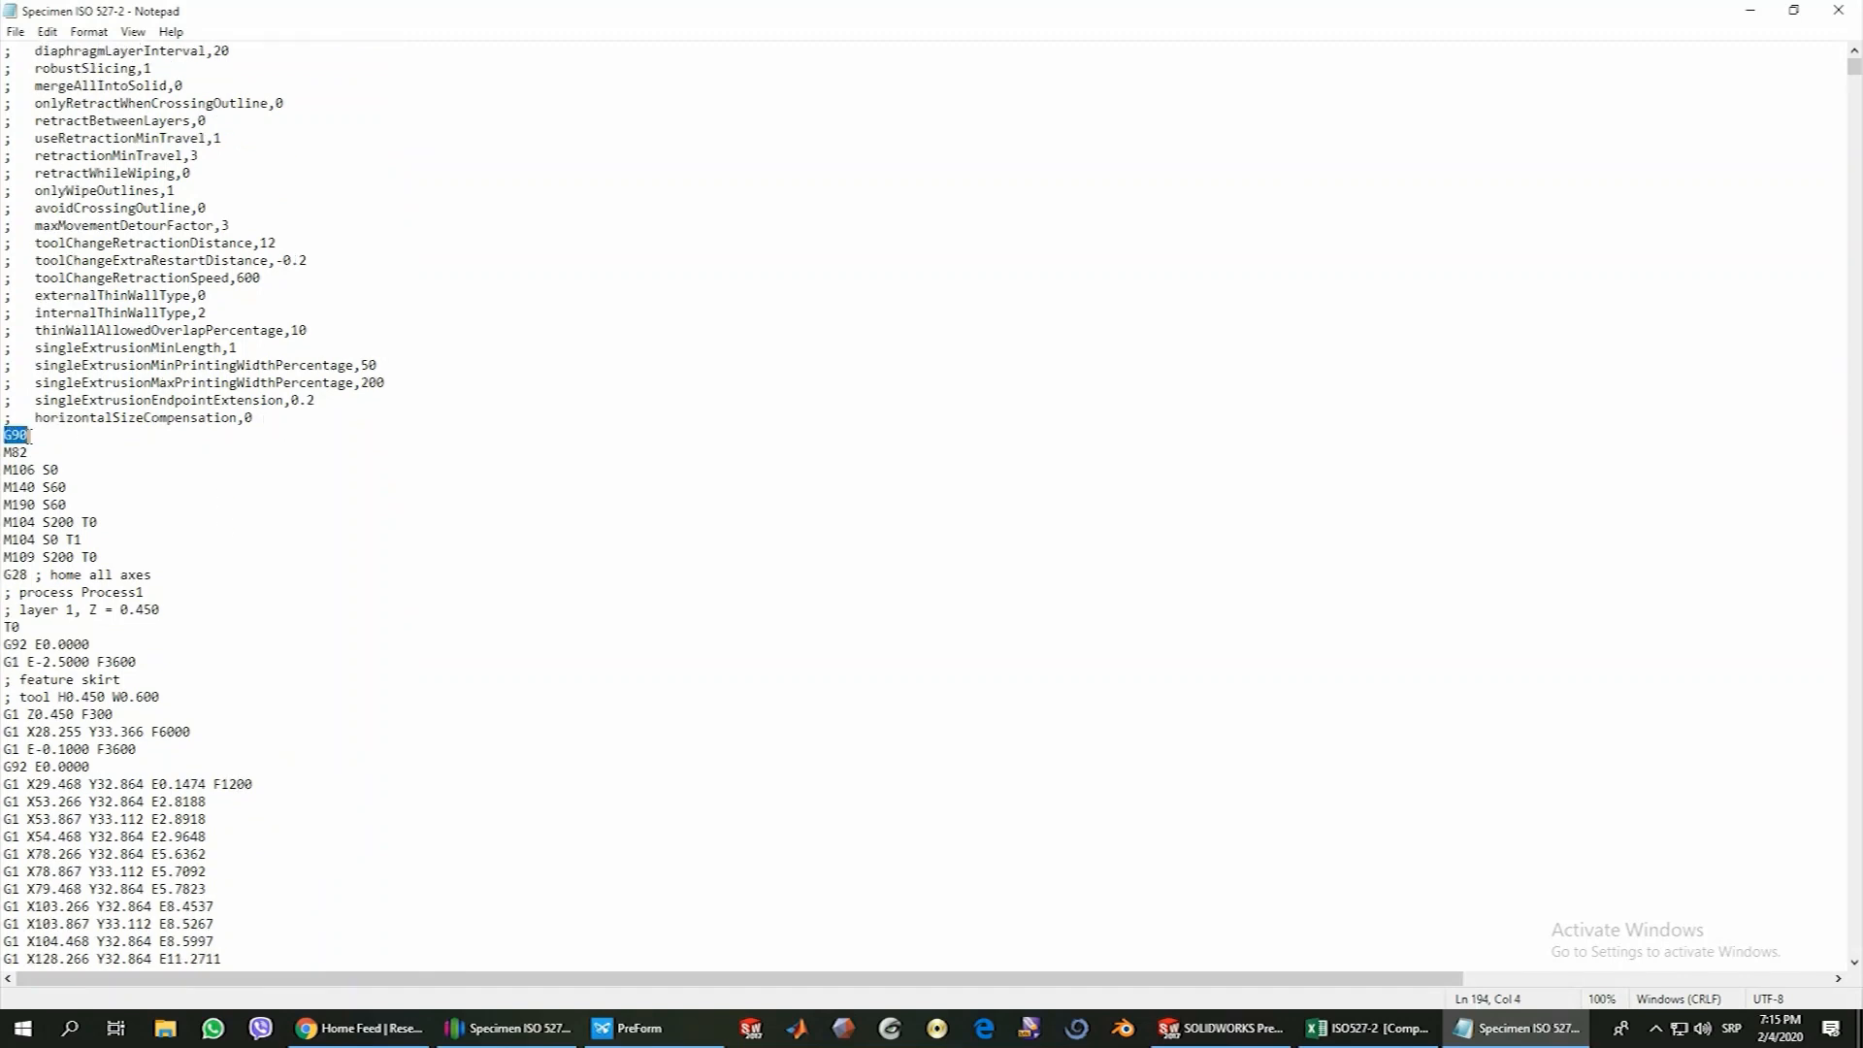
pyautogui.scroll(-2, 119, 468)
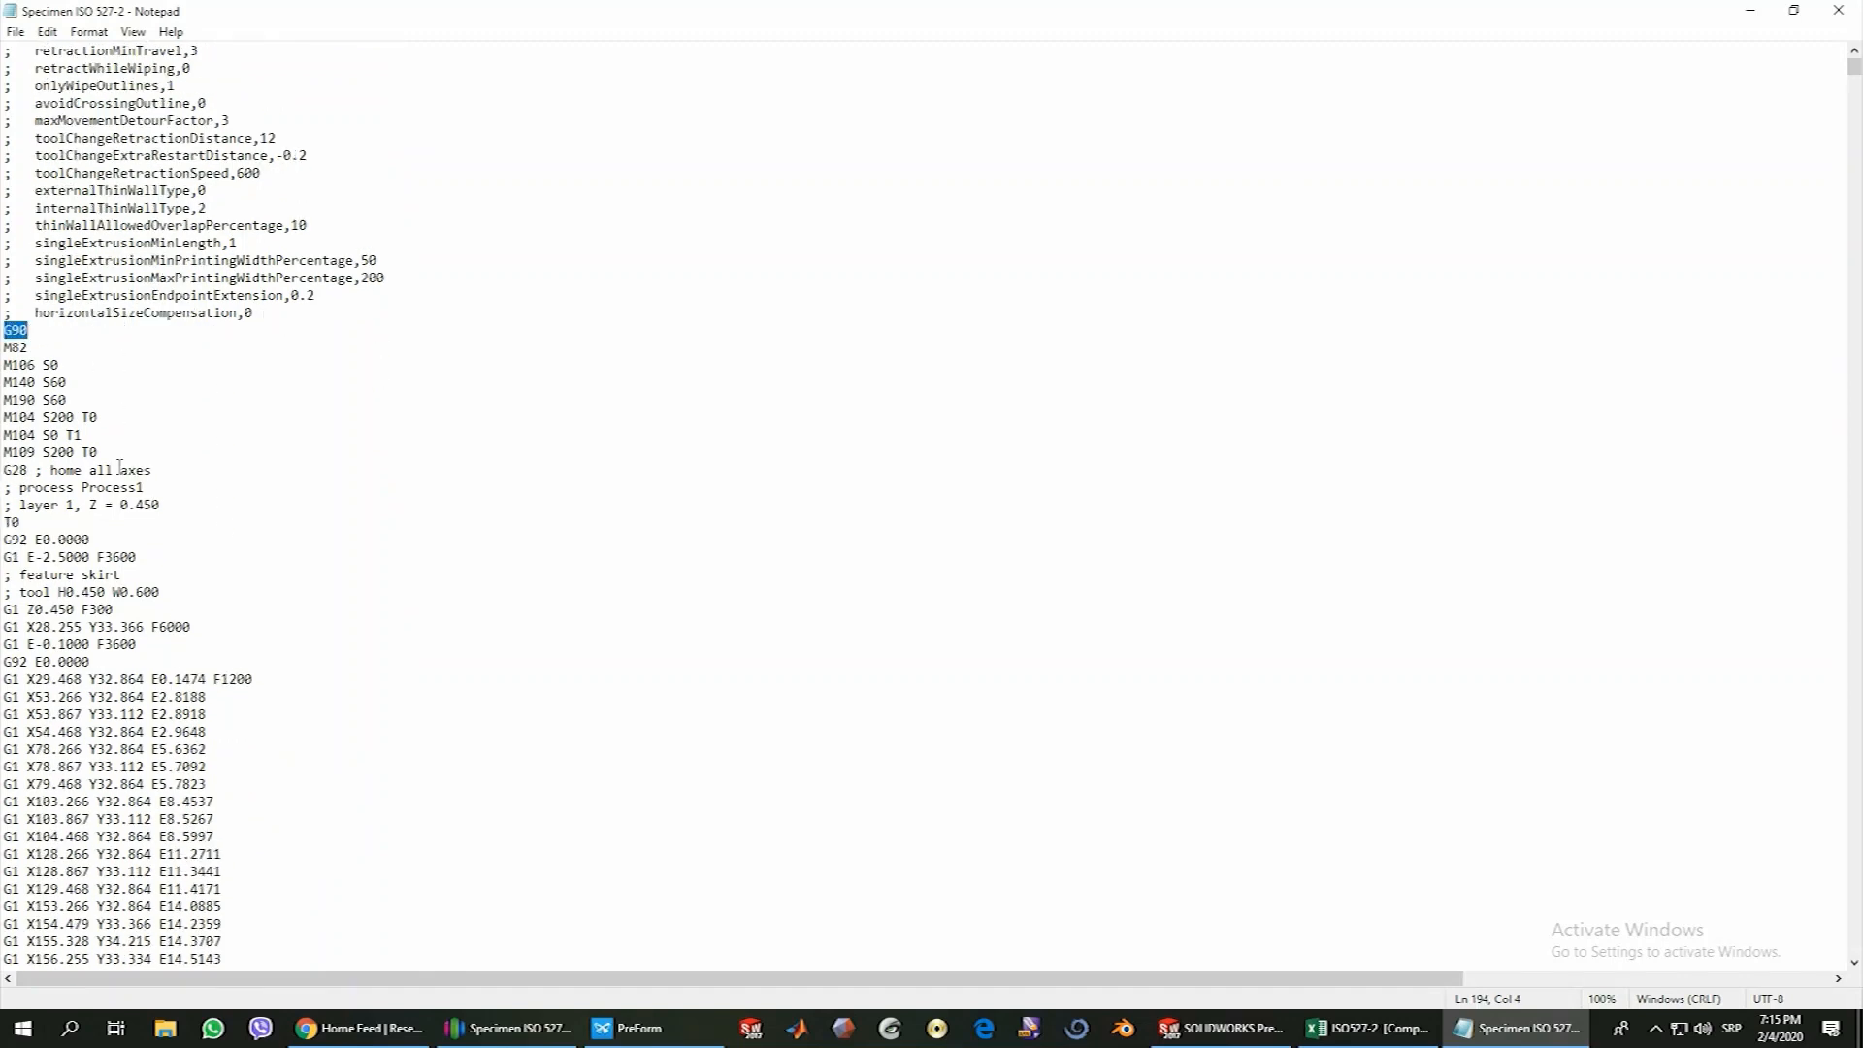
pyautogui.scroll(-6, 127, 458)
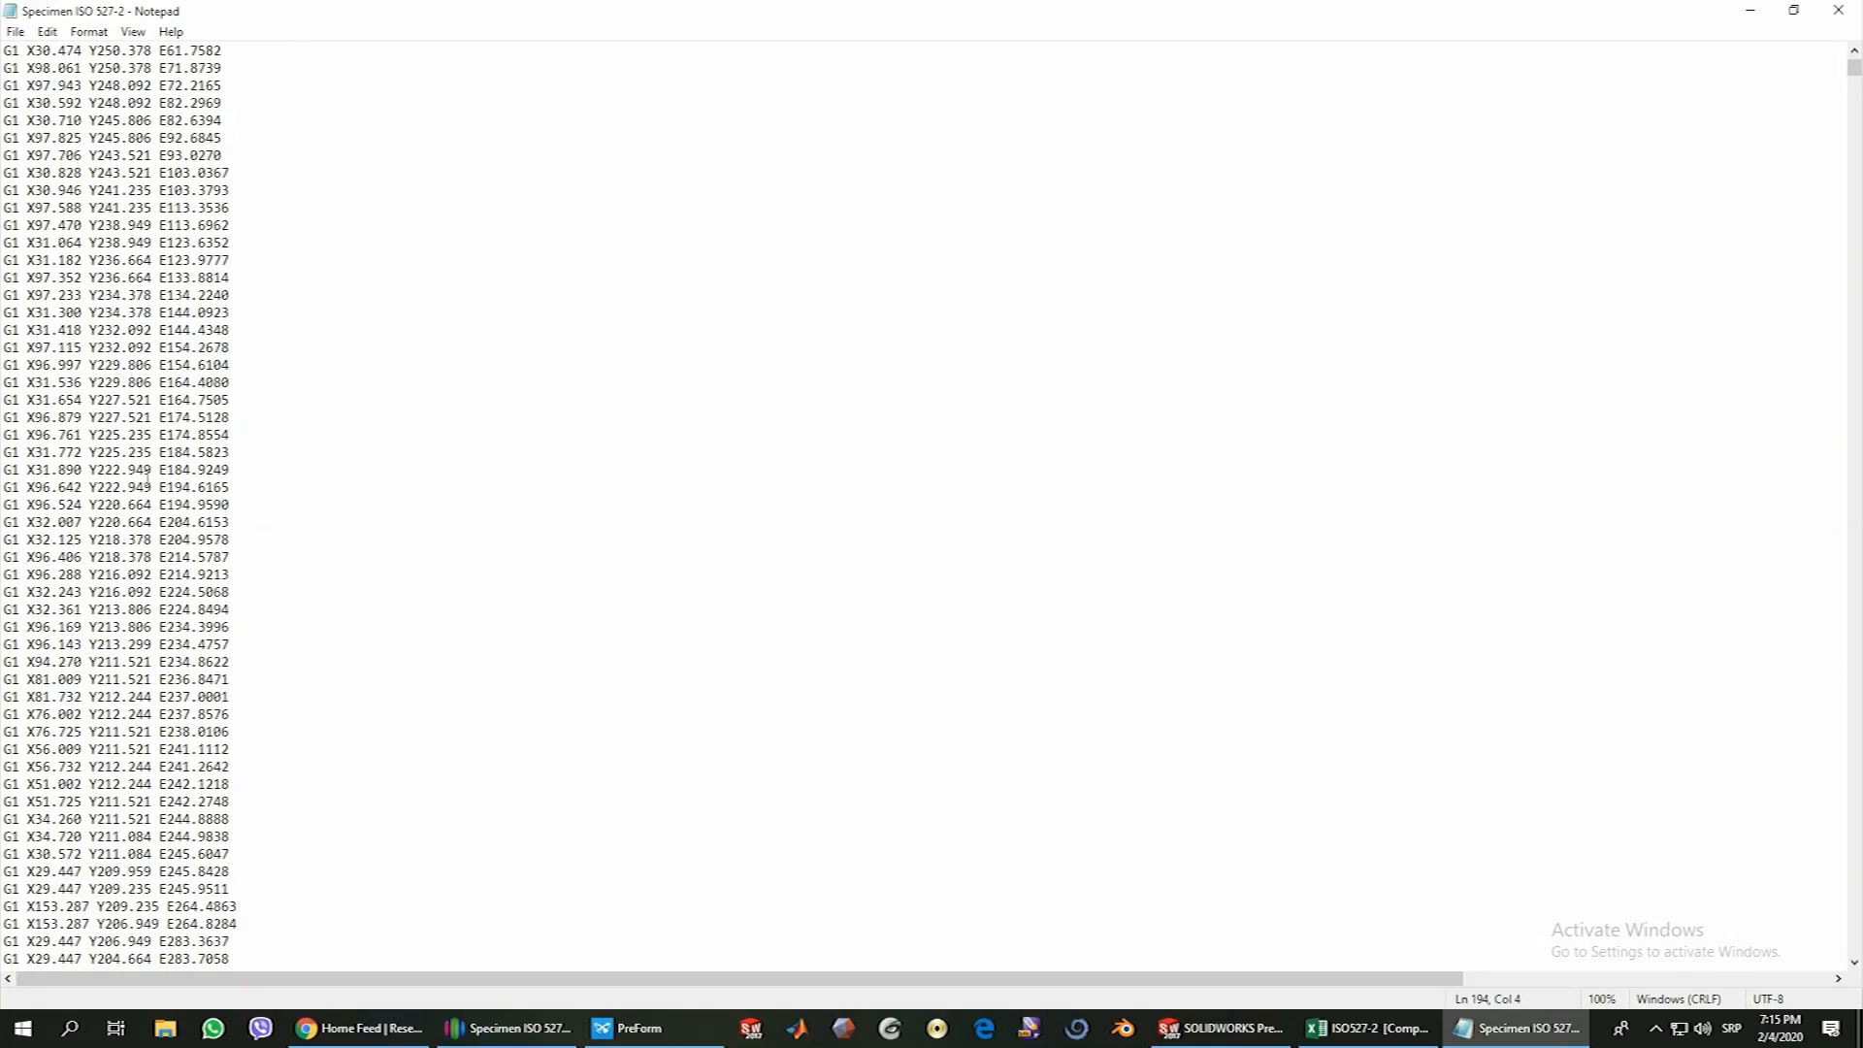
pyautogui.scroll(-16, 758, 534)
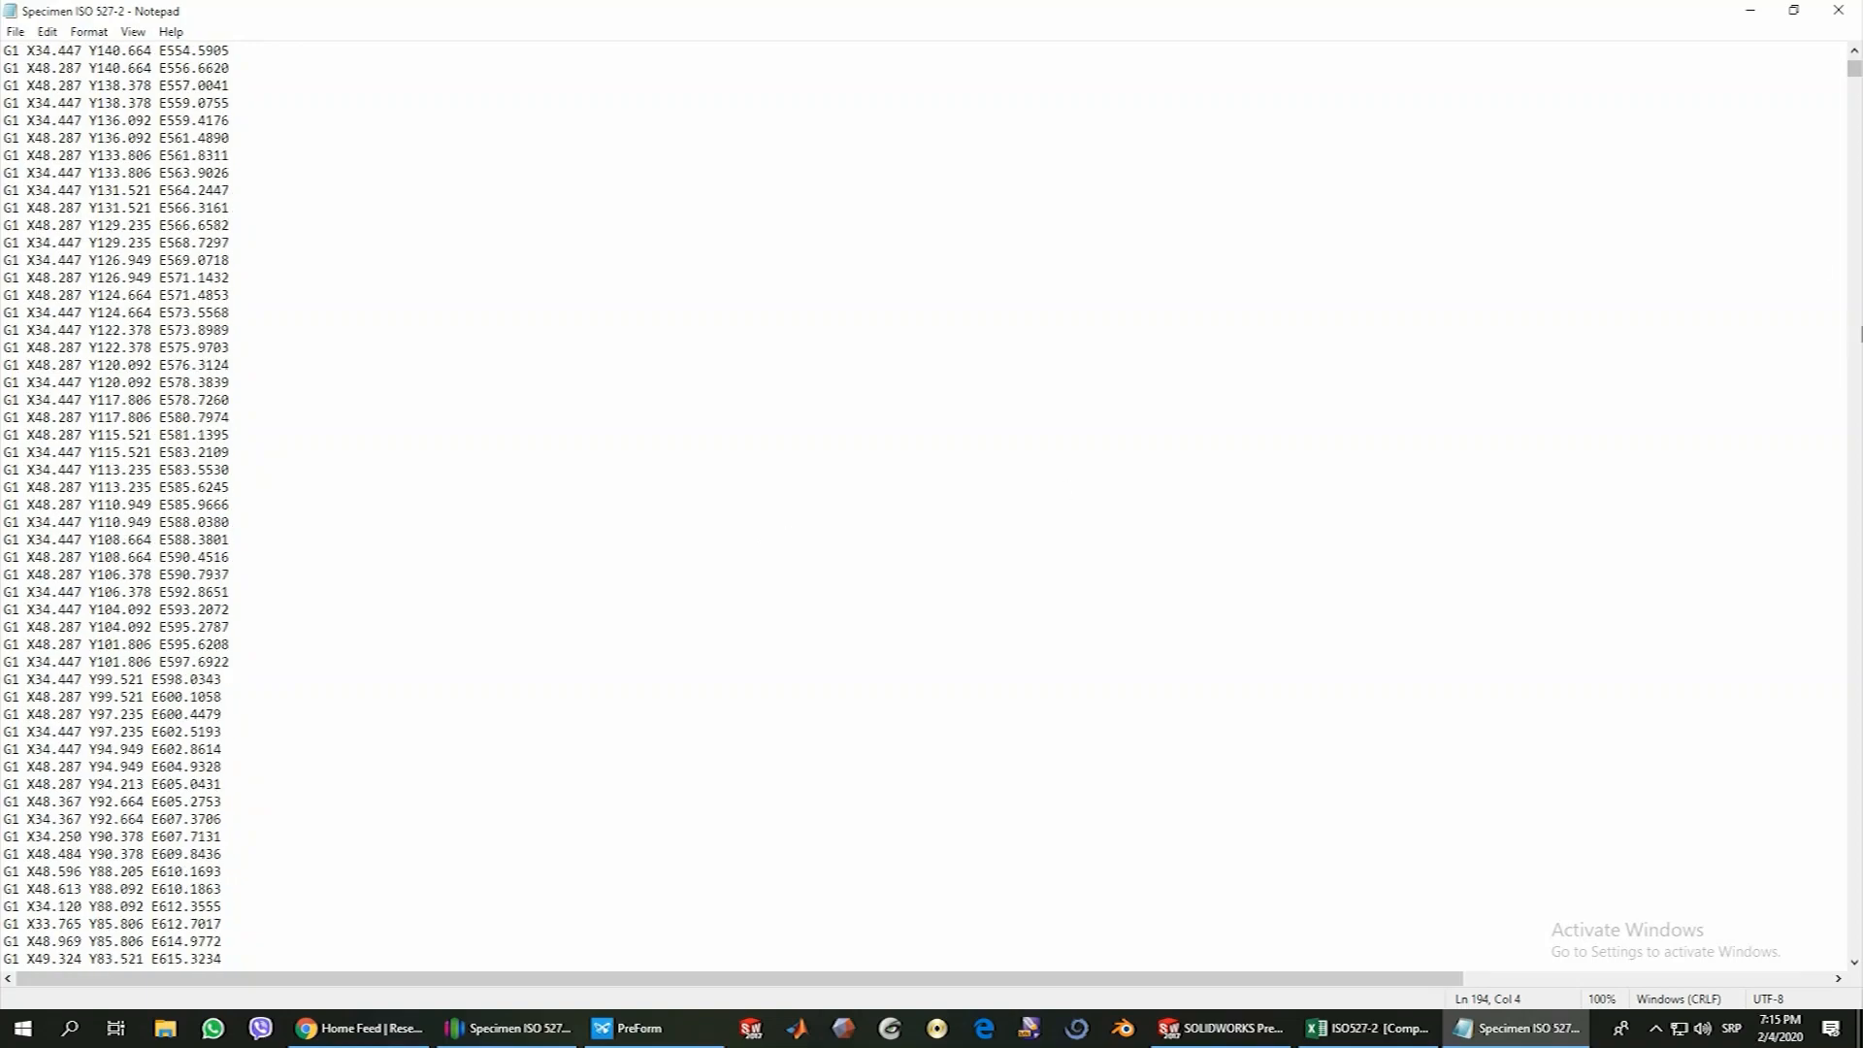
pyautogui.moveTo(1858, 71); pyautogui.dragTo(1856, 947)
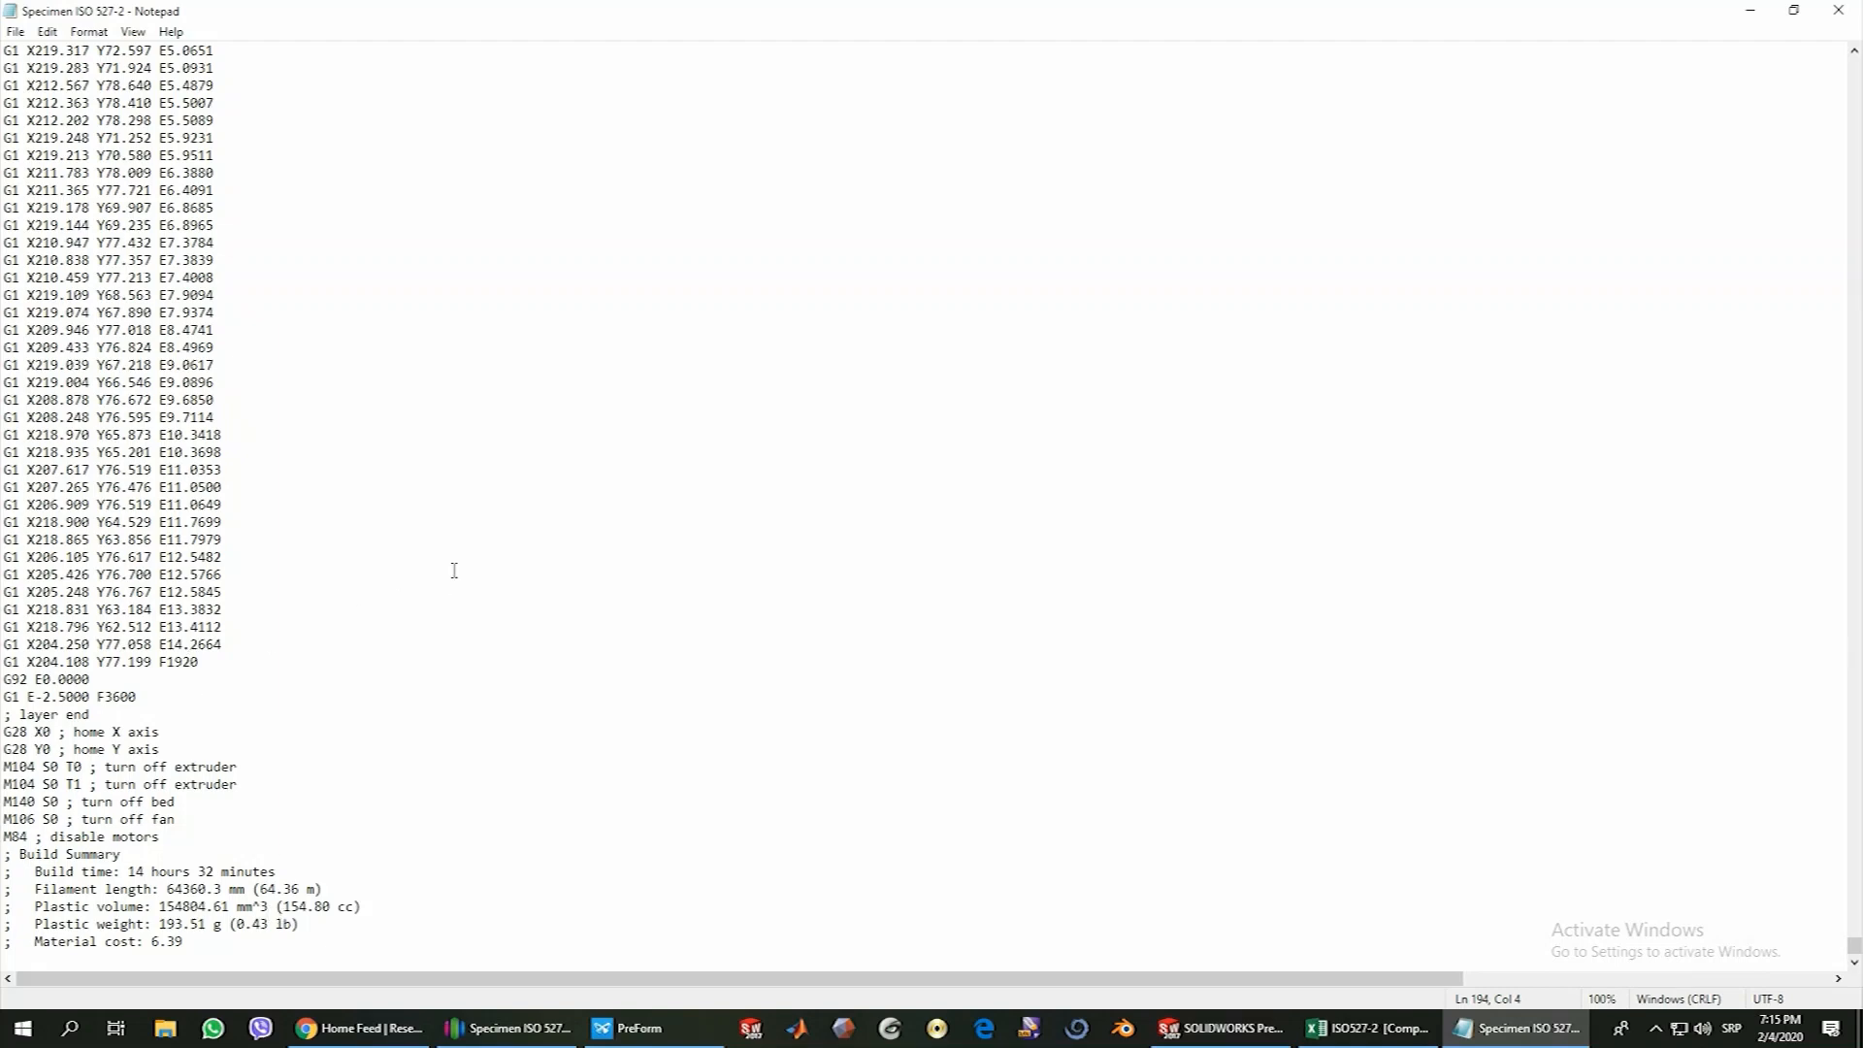
# Close the G-code file and switch to PreForm's print setup
pyautogui.click(1841, 12)
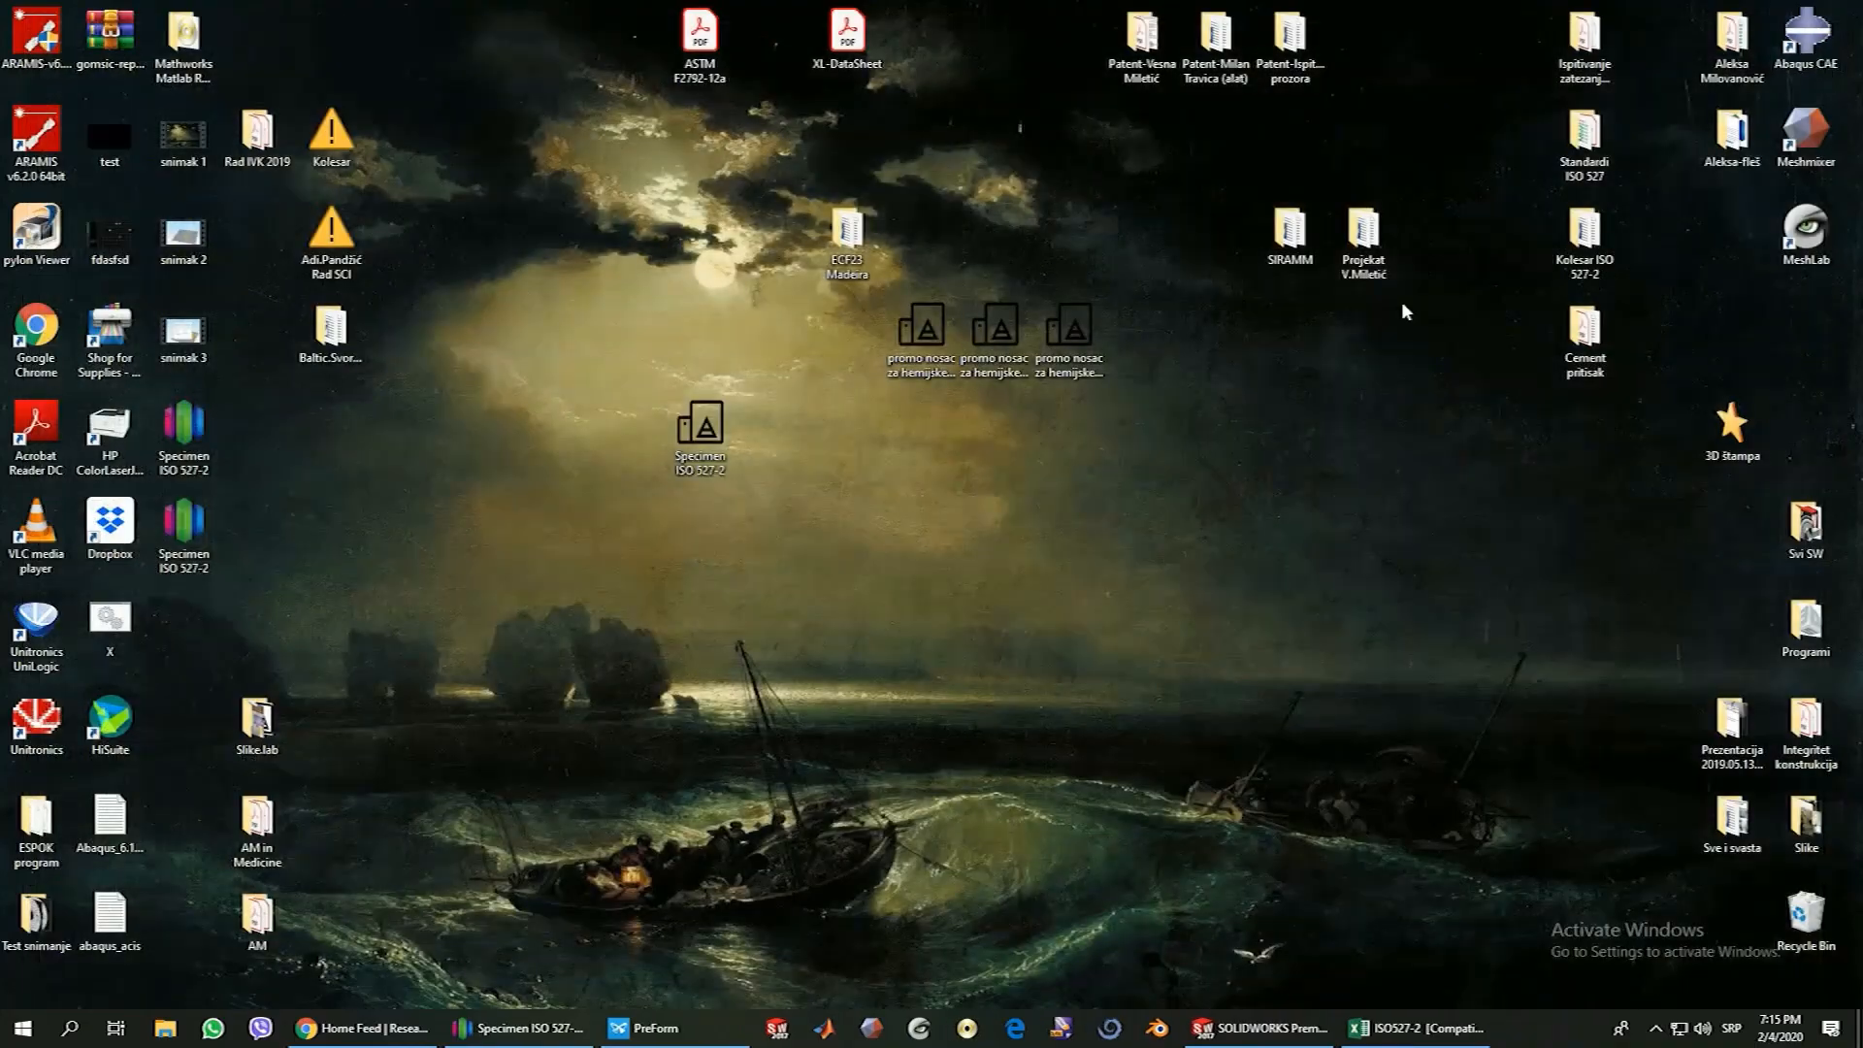
pyautogui.rightClick(927, 456)
pyautogui.click(961, 509)
pyautogui.click(536, 1034)
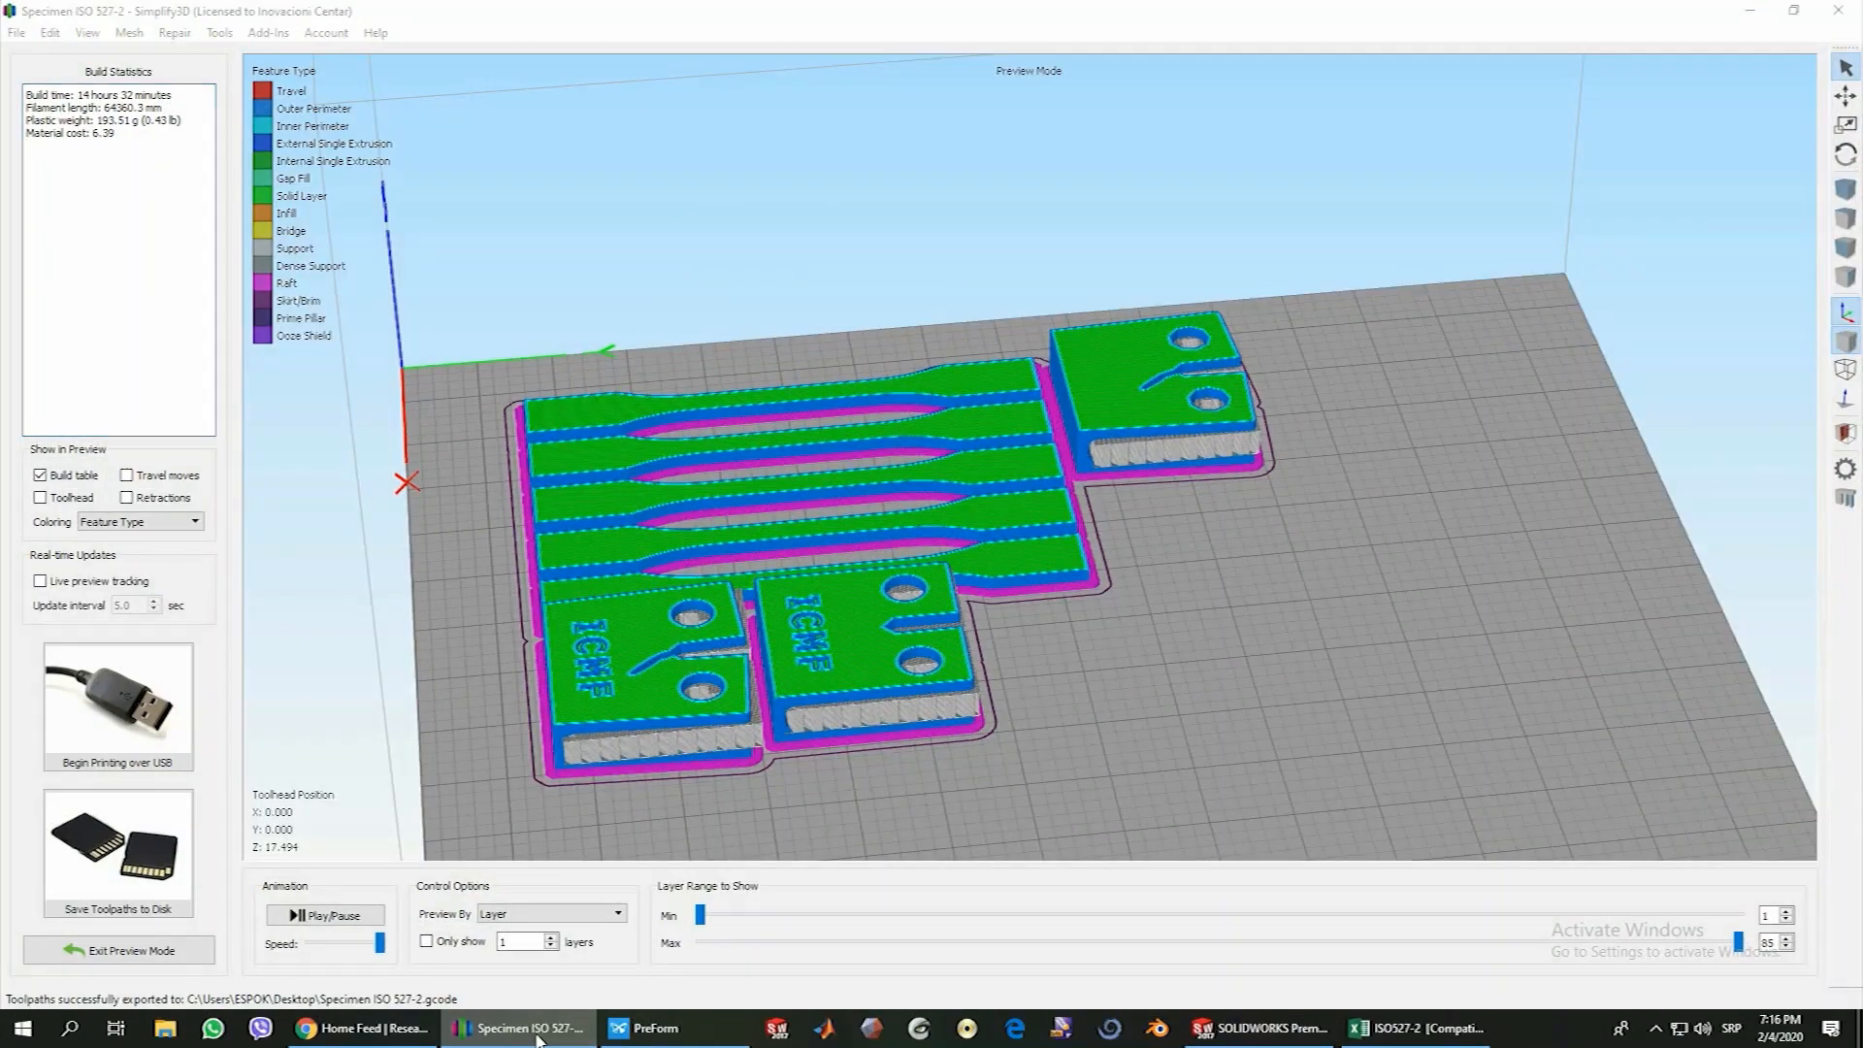
pyautogui.click(537, 1030)
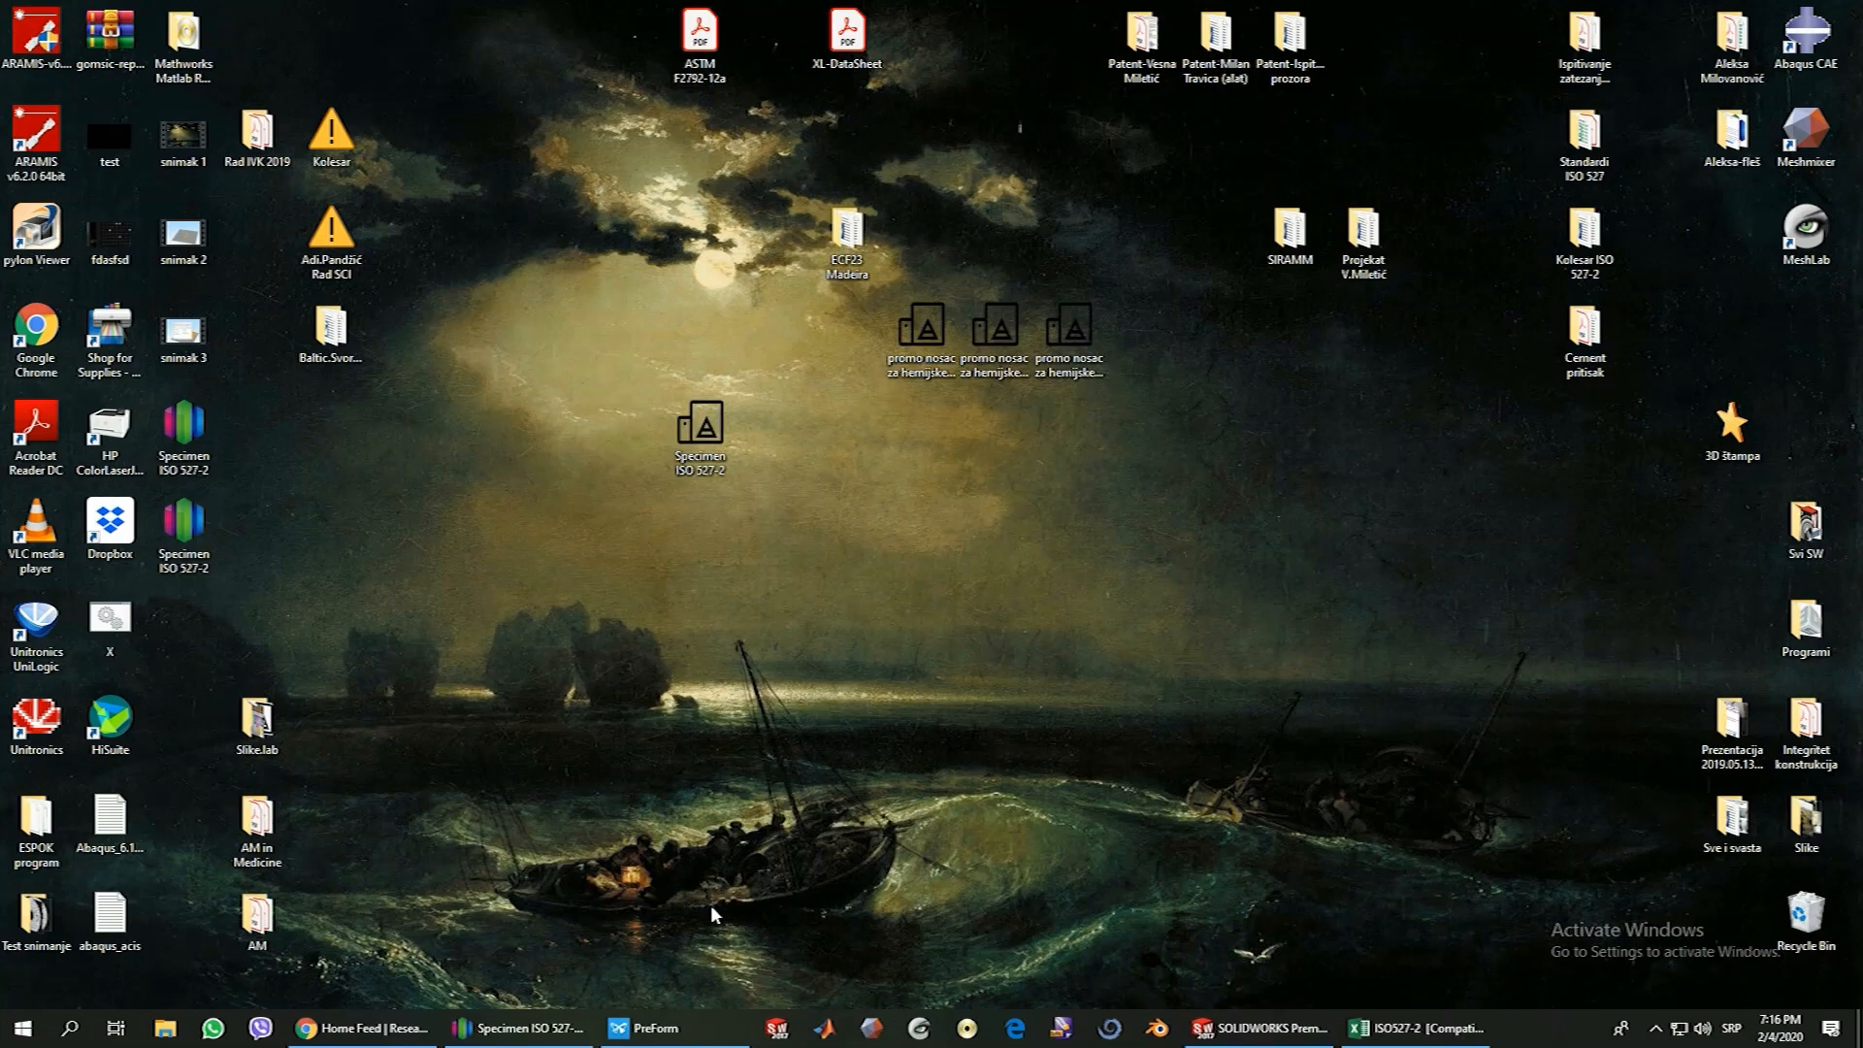
pyautogui.moveTo(665, 1030)
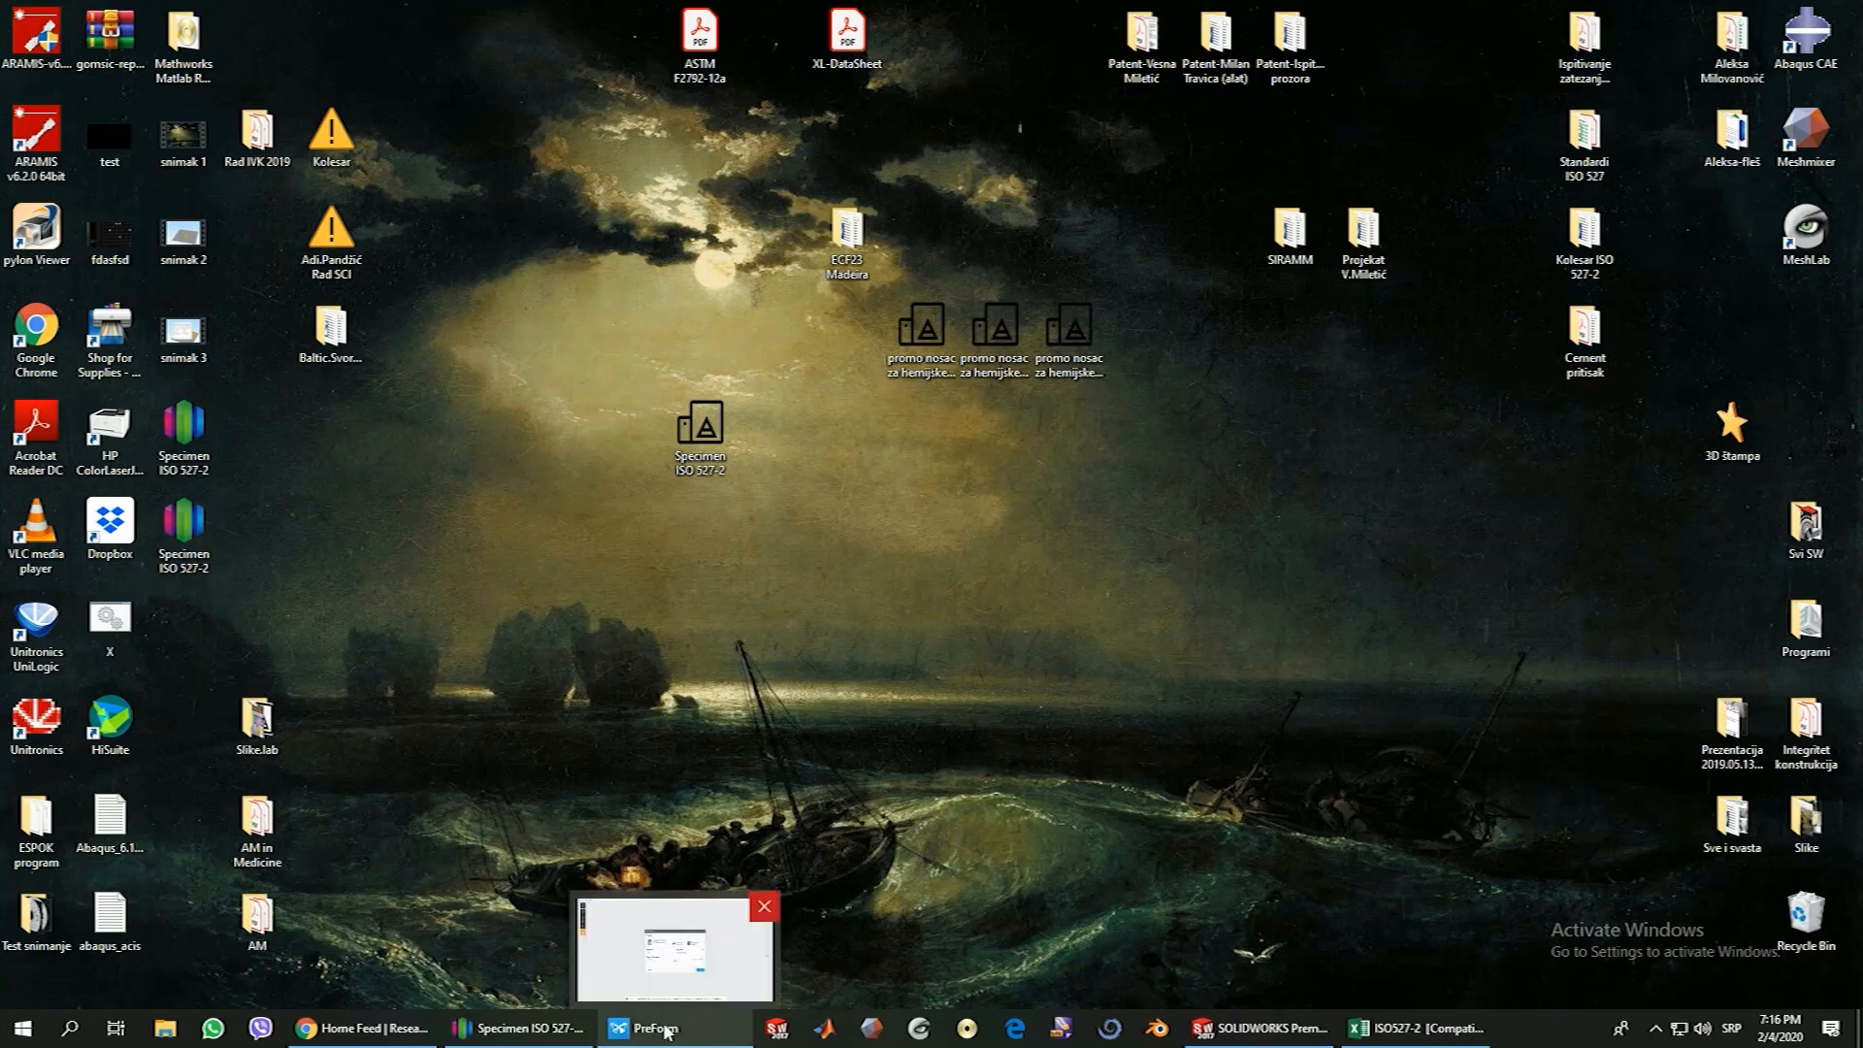
pyautogui.click(666, 1030)
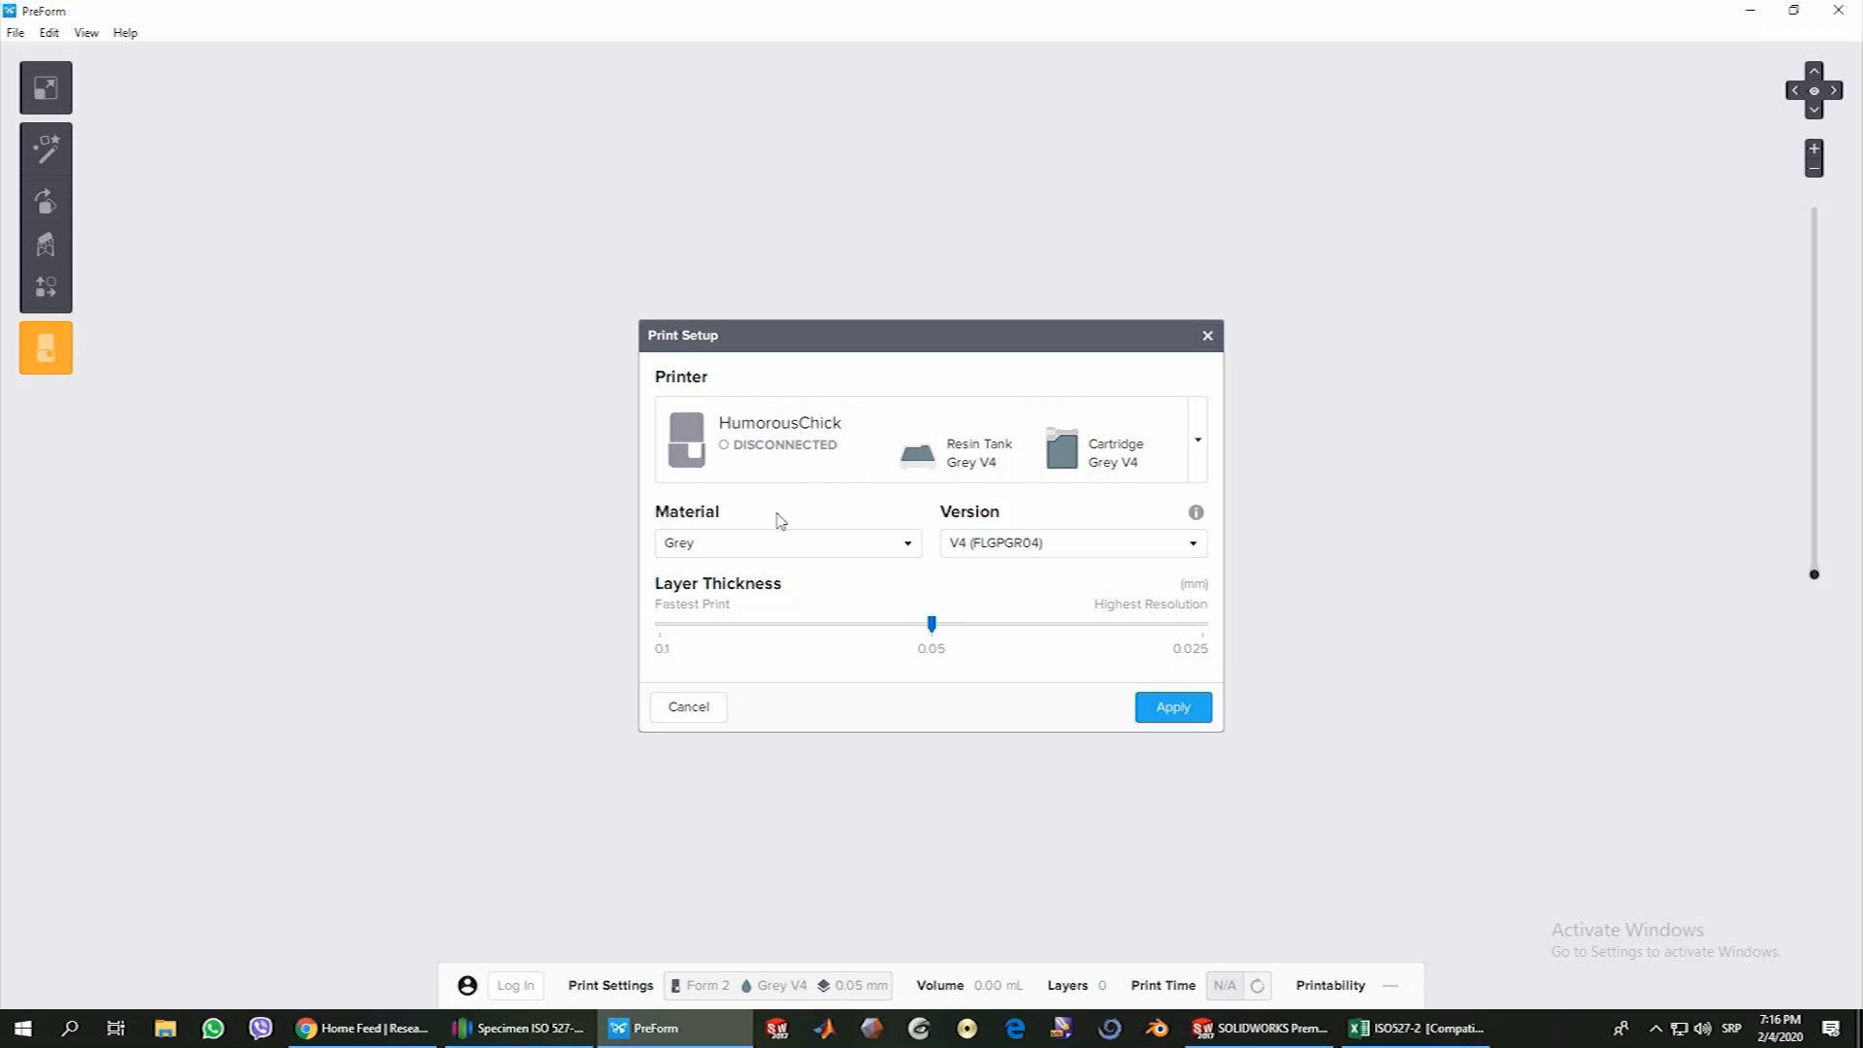
# Look through the resin materials offered in the print setup and select Grey
pyautogui.click(708, 545)
pyautogui.click(708, 544)
pyautogui.click(708, 544)
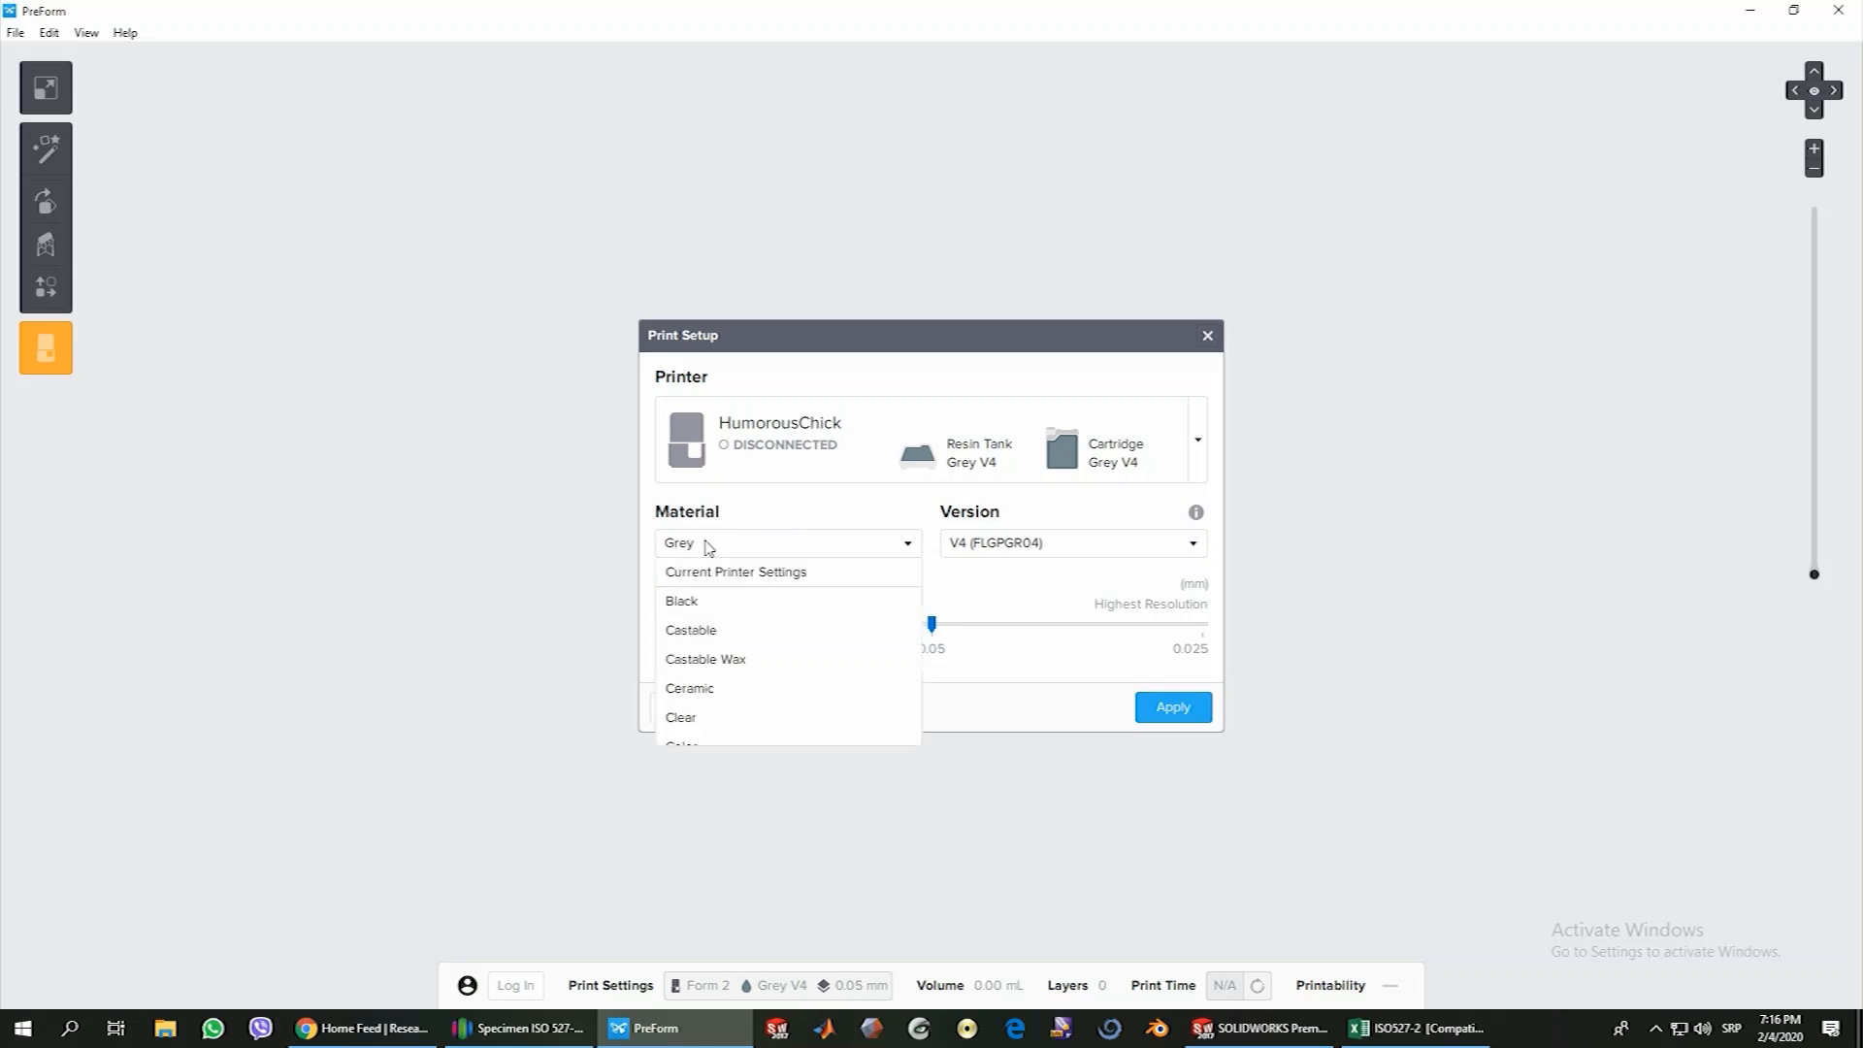
pyautogui.click(707, 544)
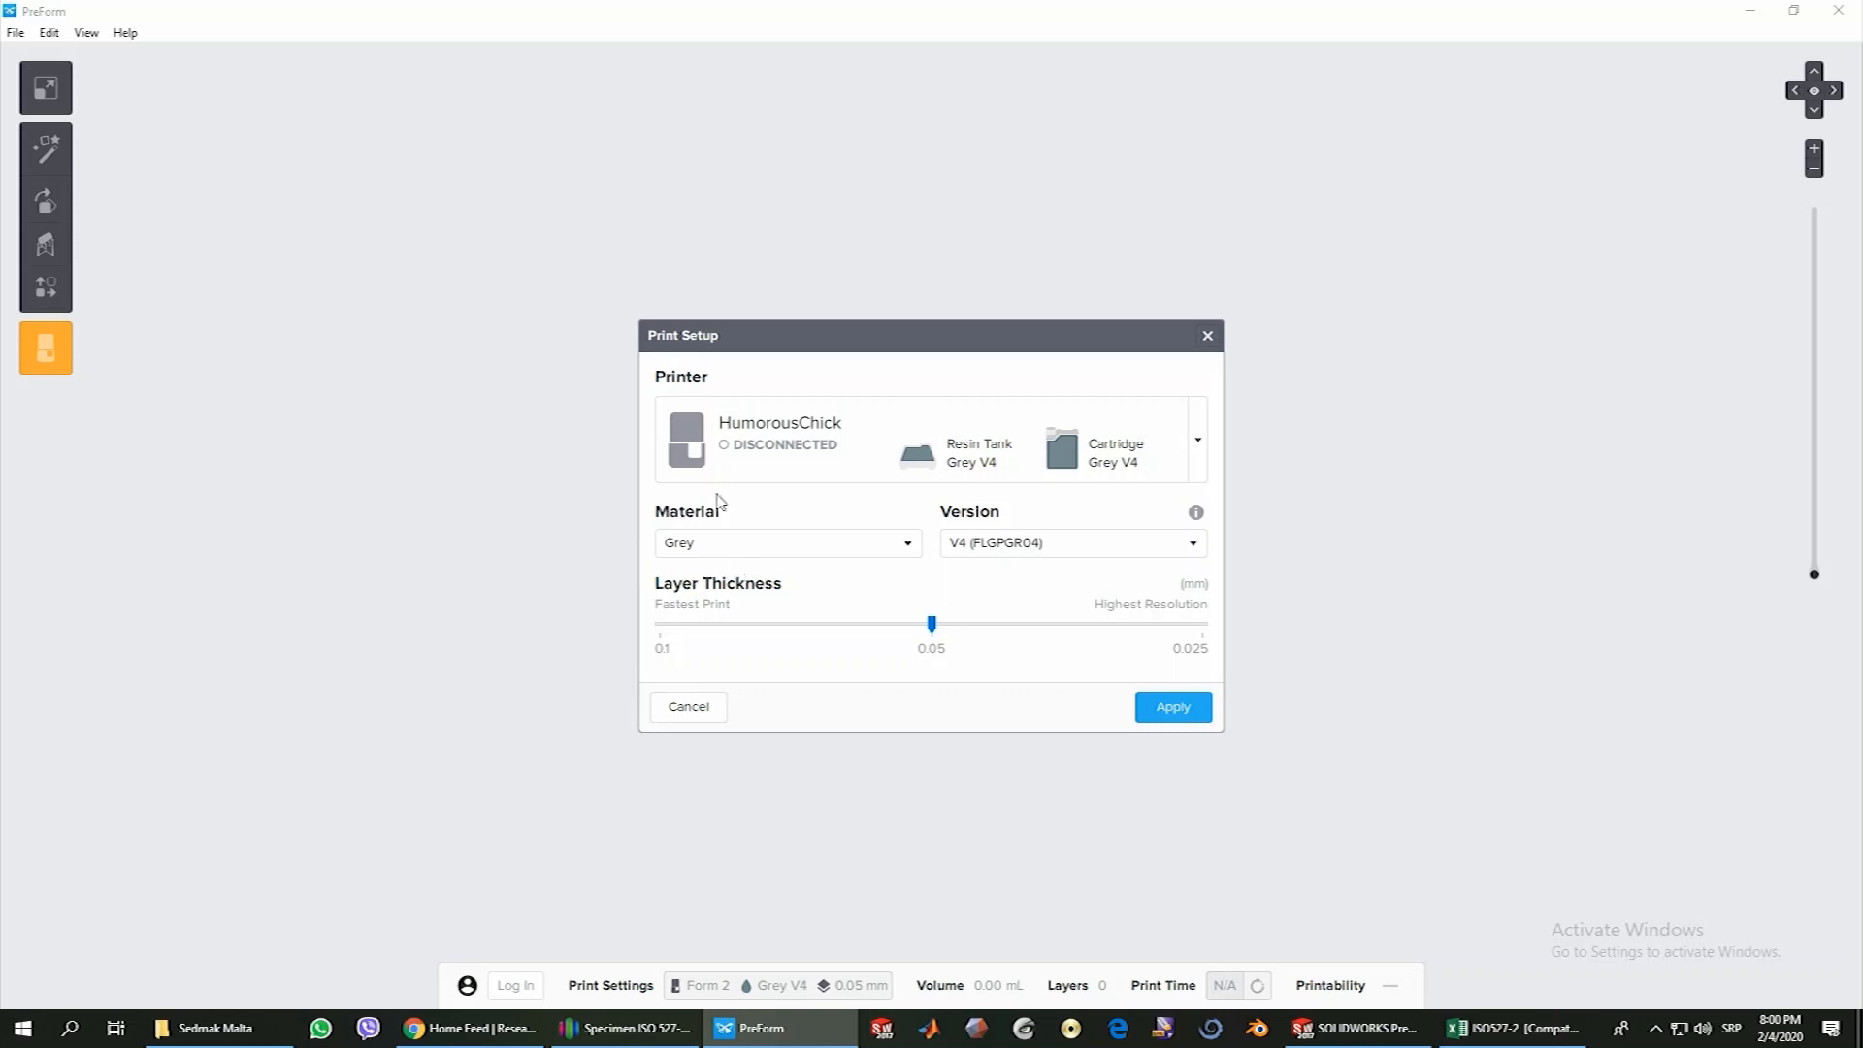
pyautogui.click(910, 548)
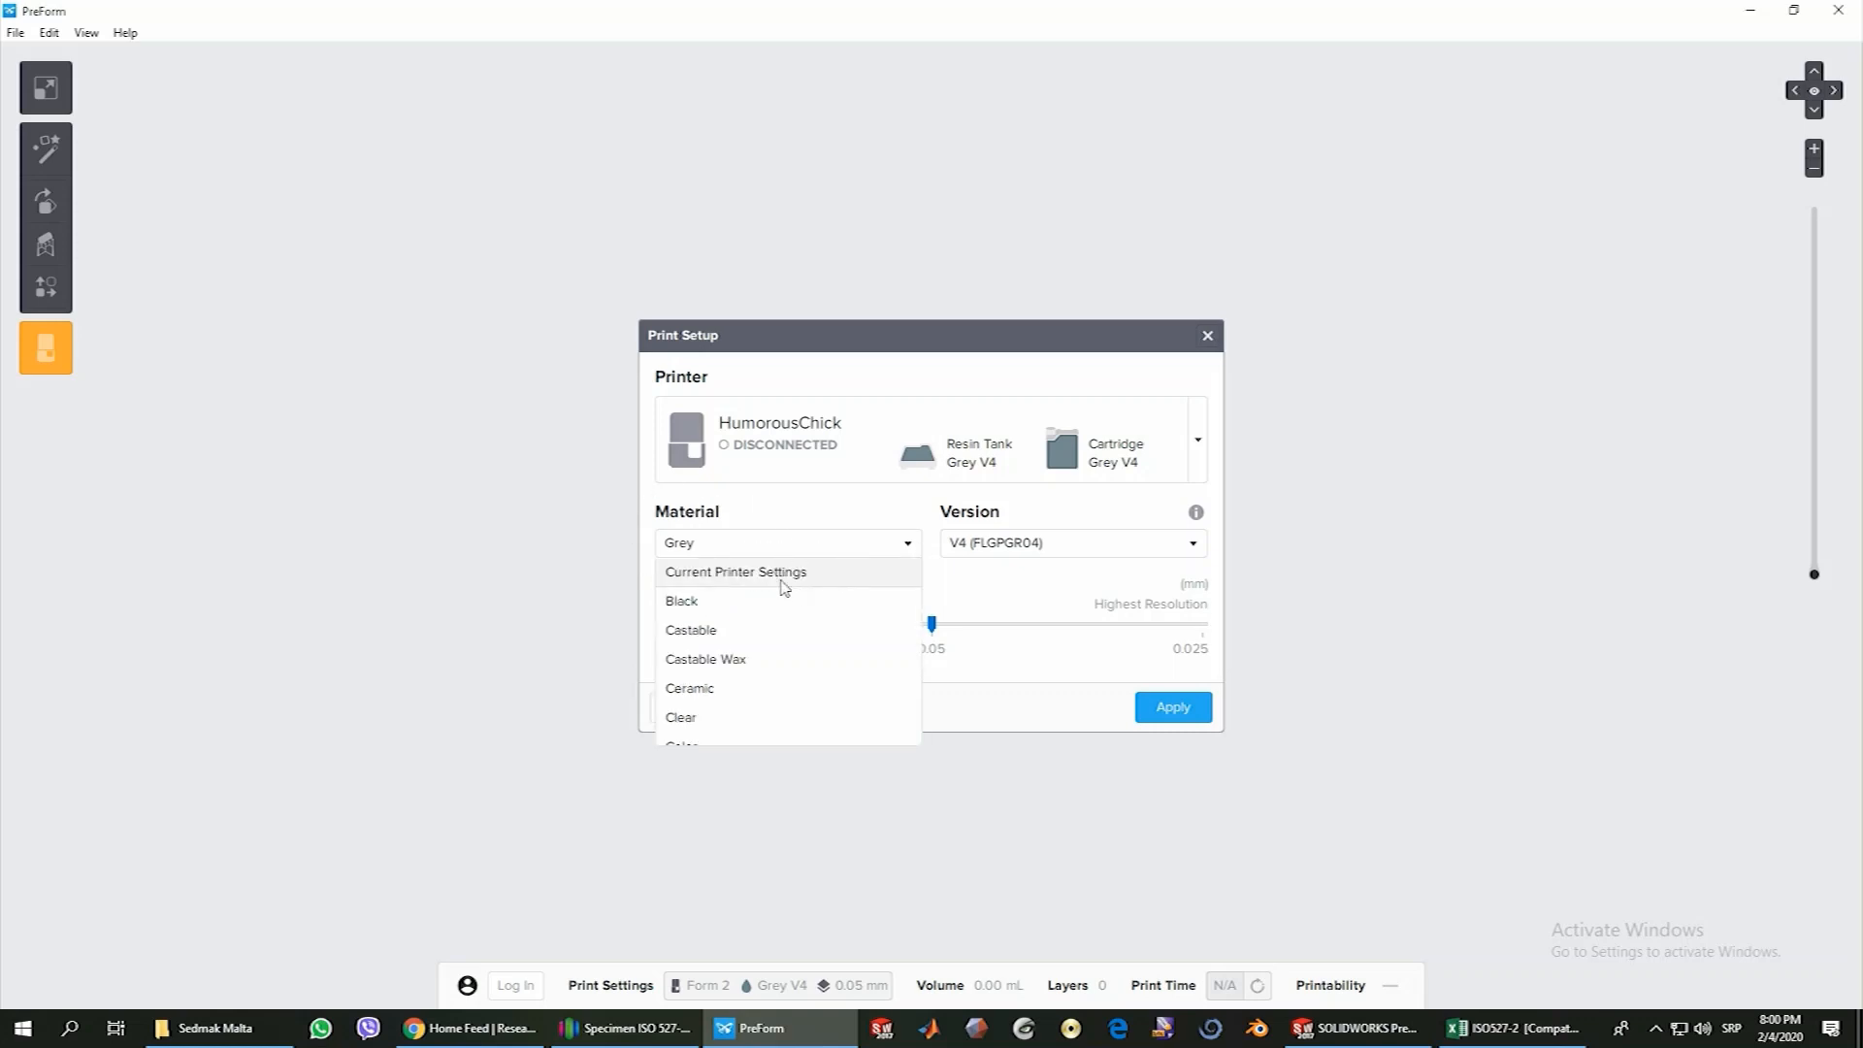
pyautogui.scroll(-4, 735, 611)
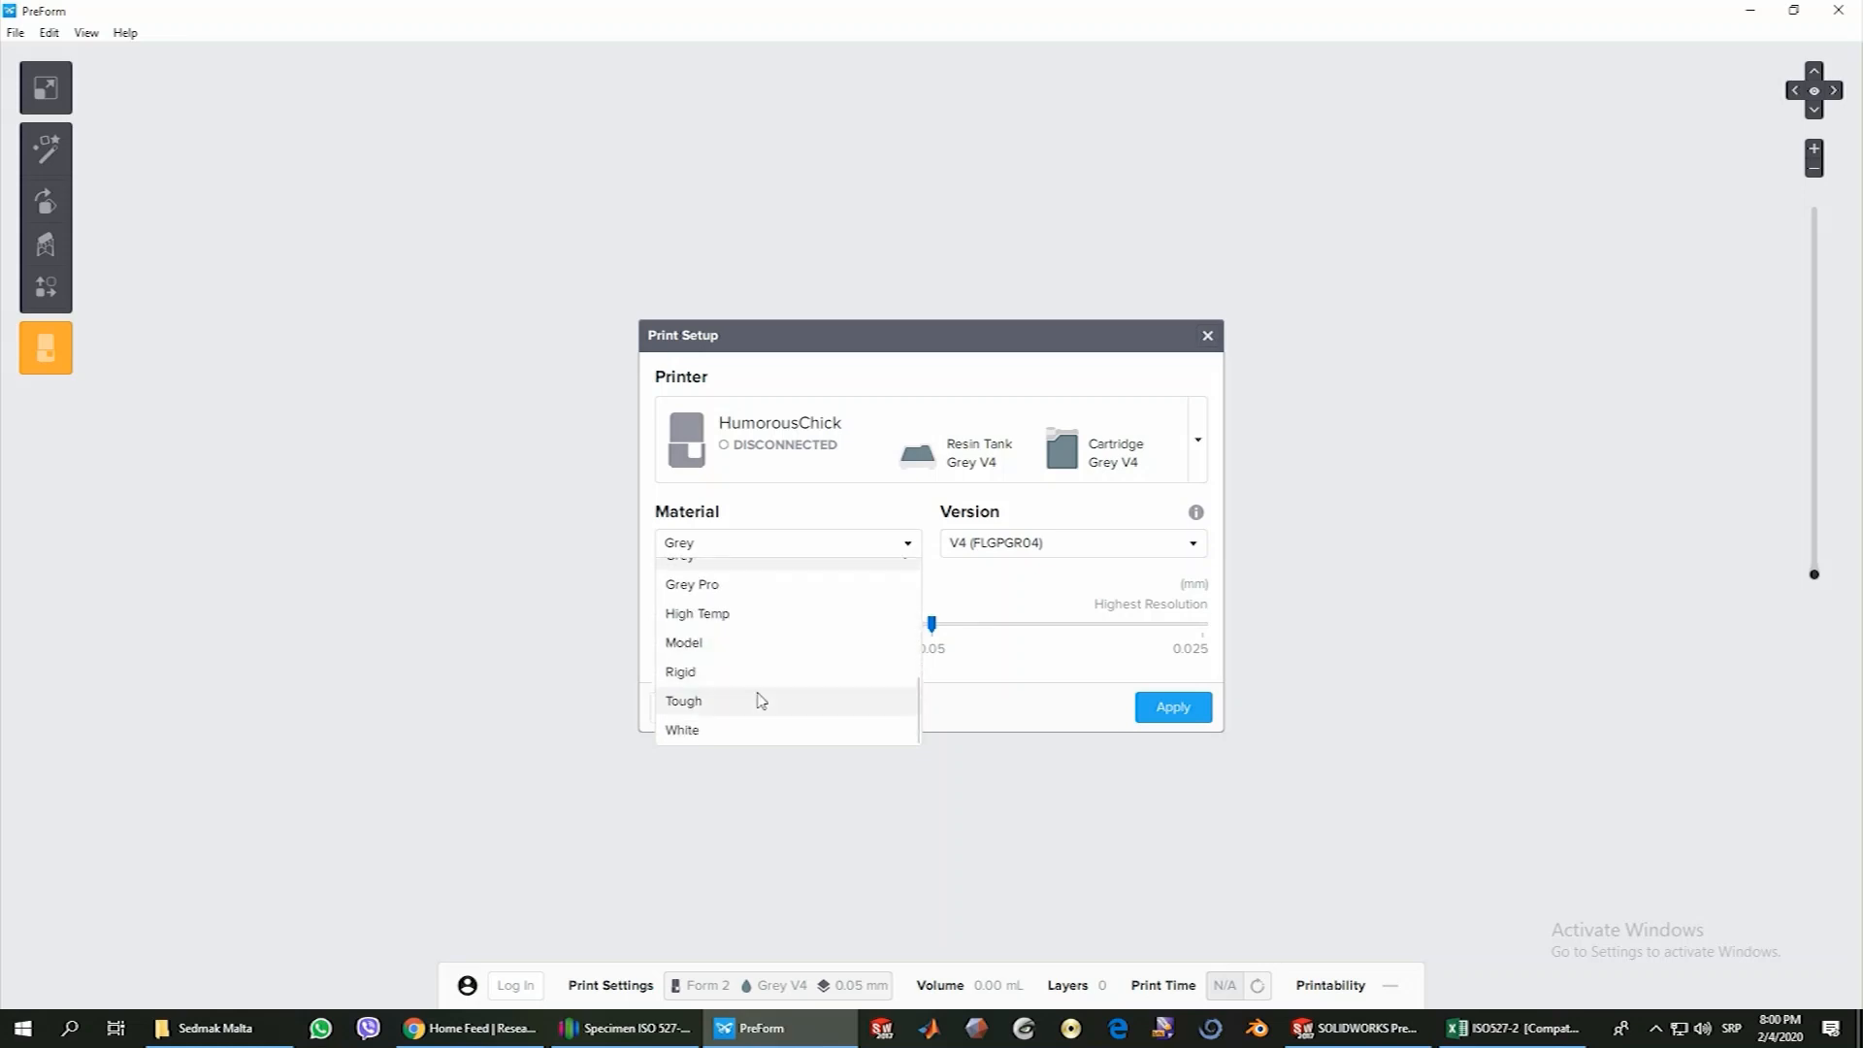
pyautogui.scroll(3, 741, 703)
pyautogui.scroll(2, 737, 701)
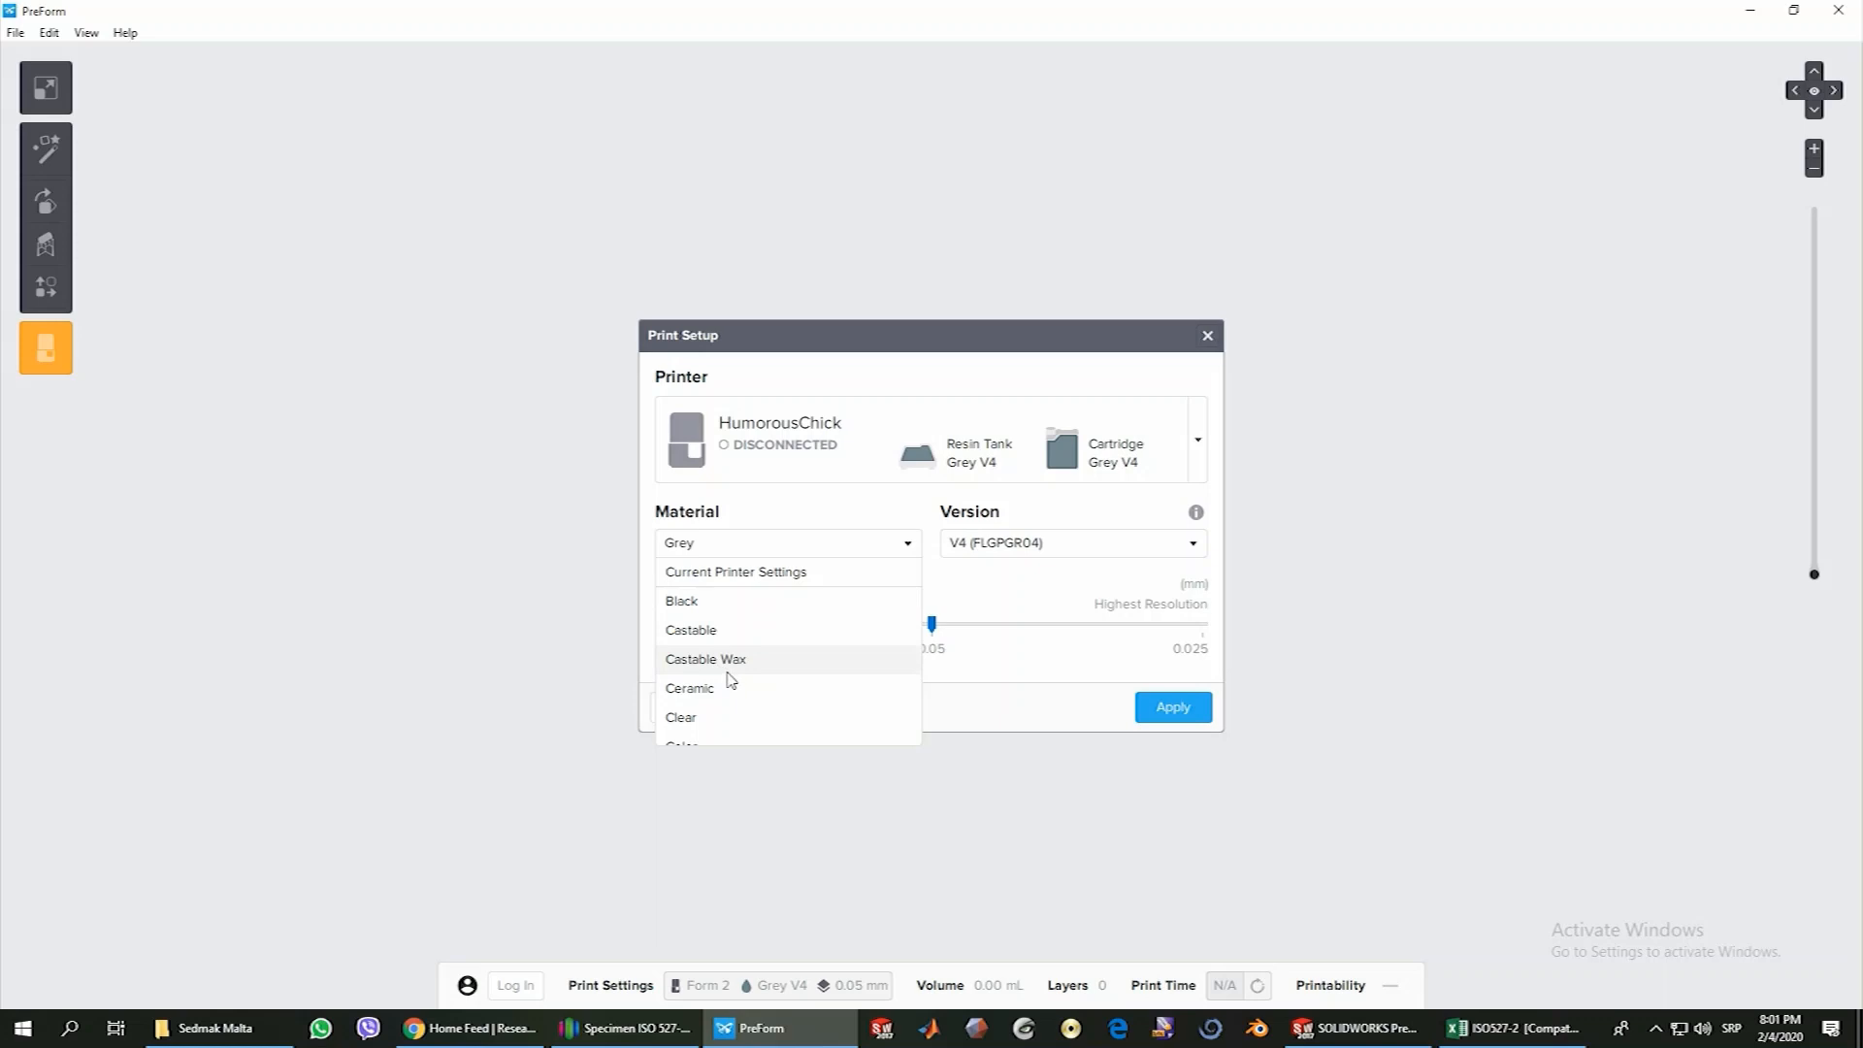
pyautogui.scroll(-2, 731, 679)
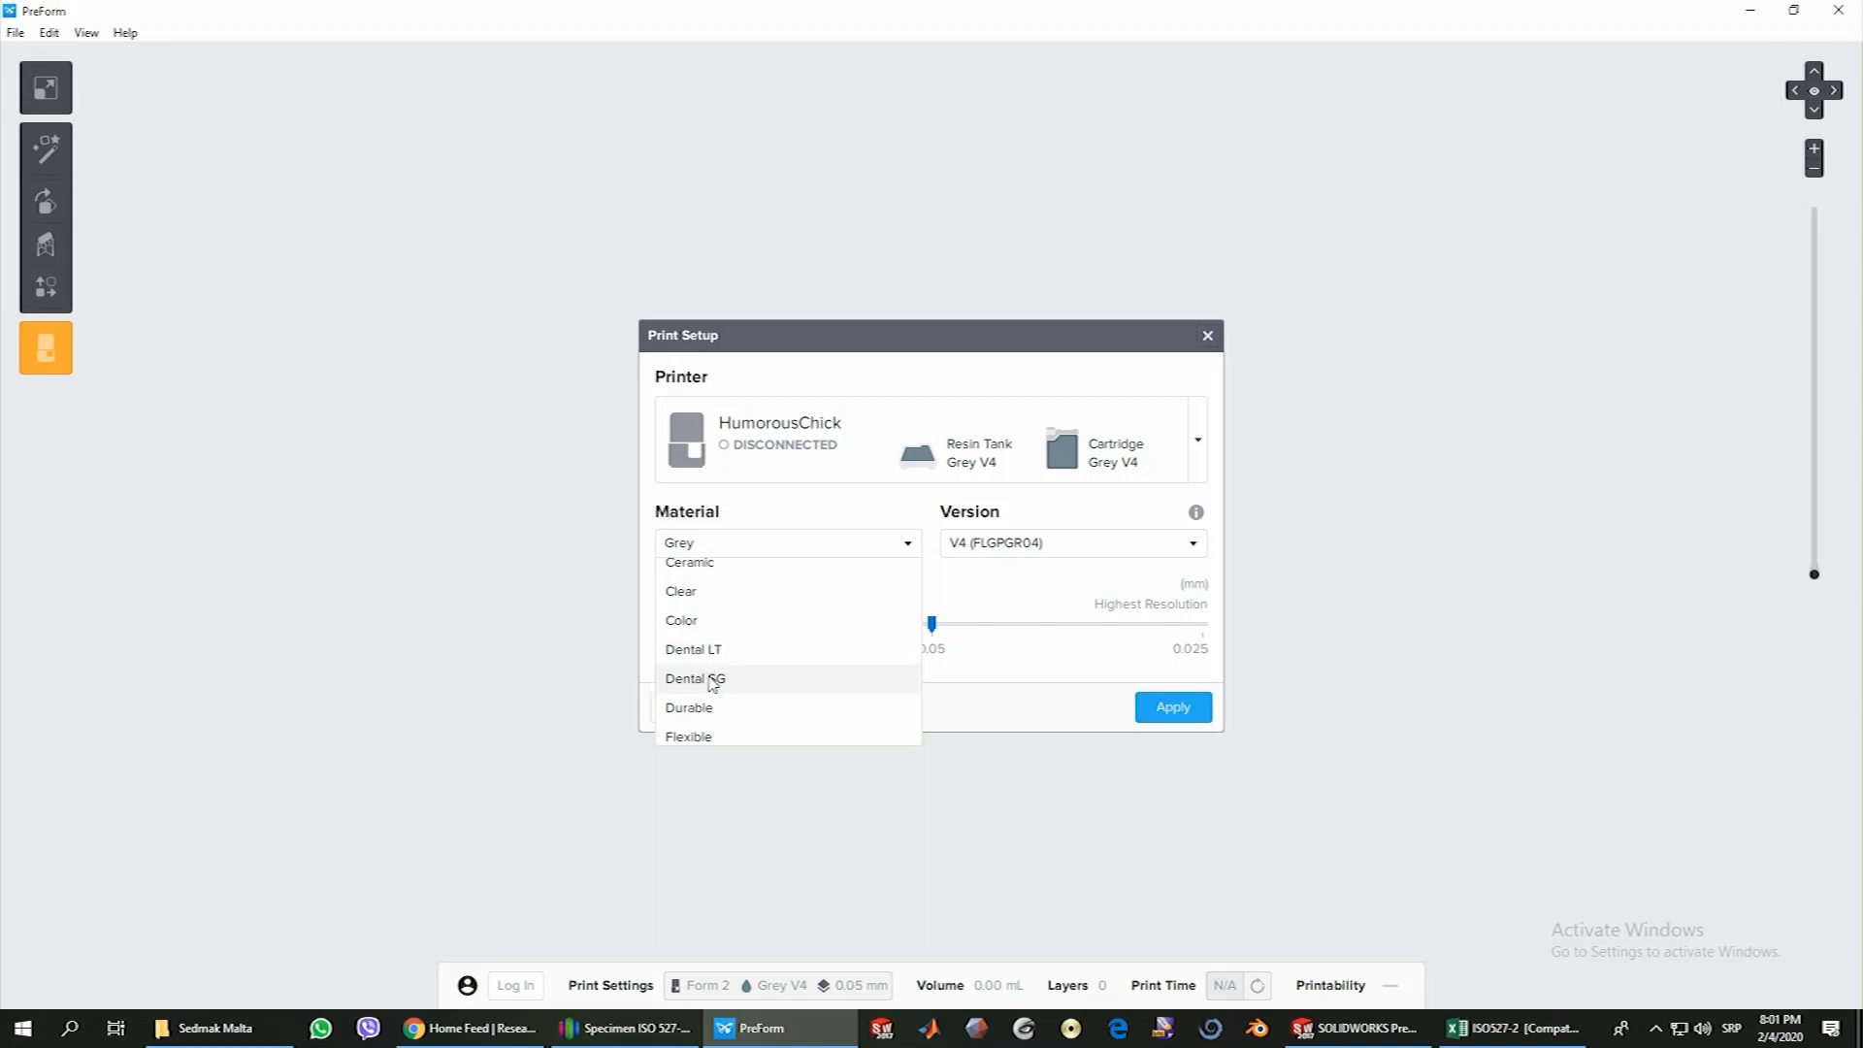
pyautogui.scroll(-1, 715, 684)
pyautogui.scroll(-1, 715, 685)
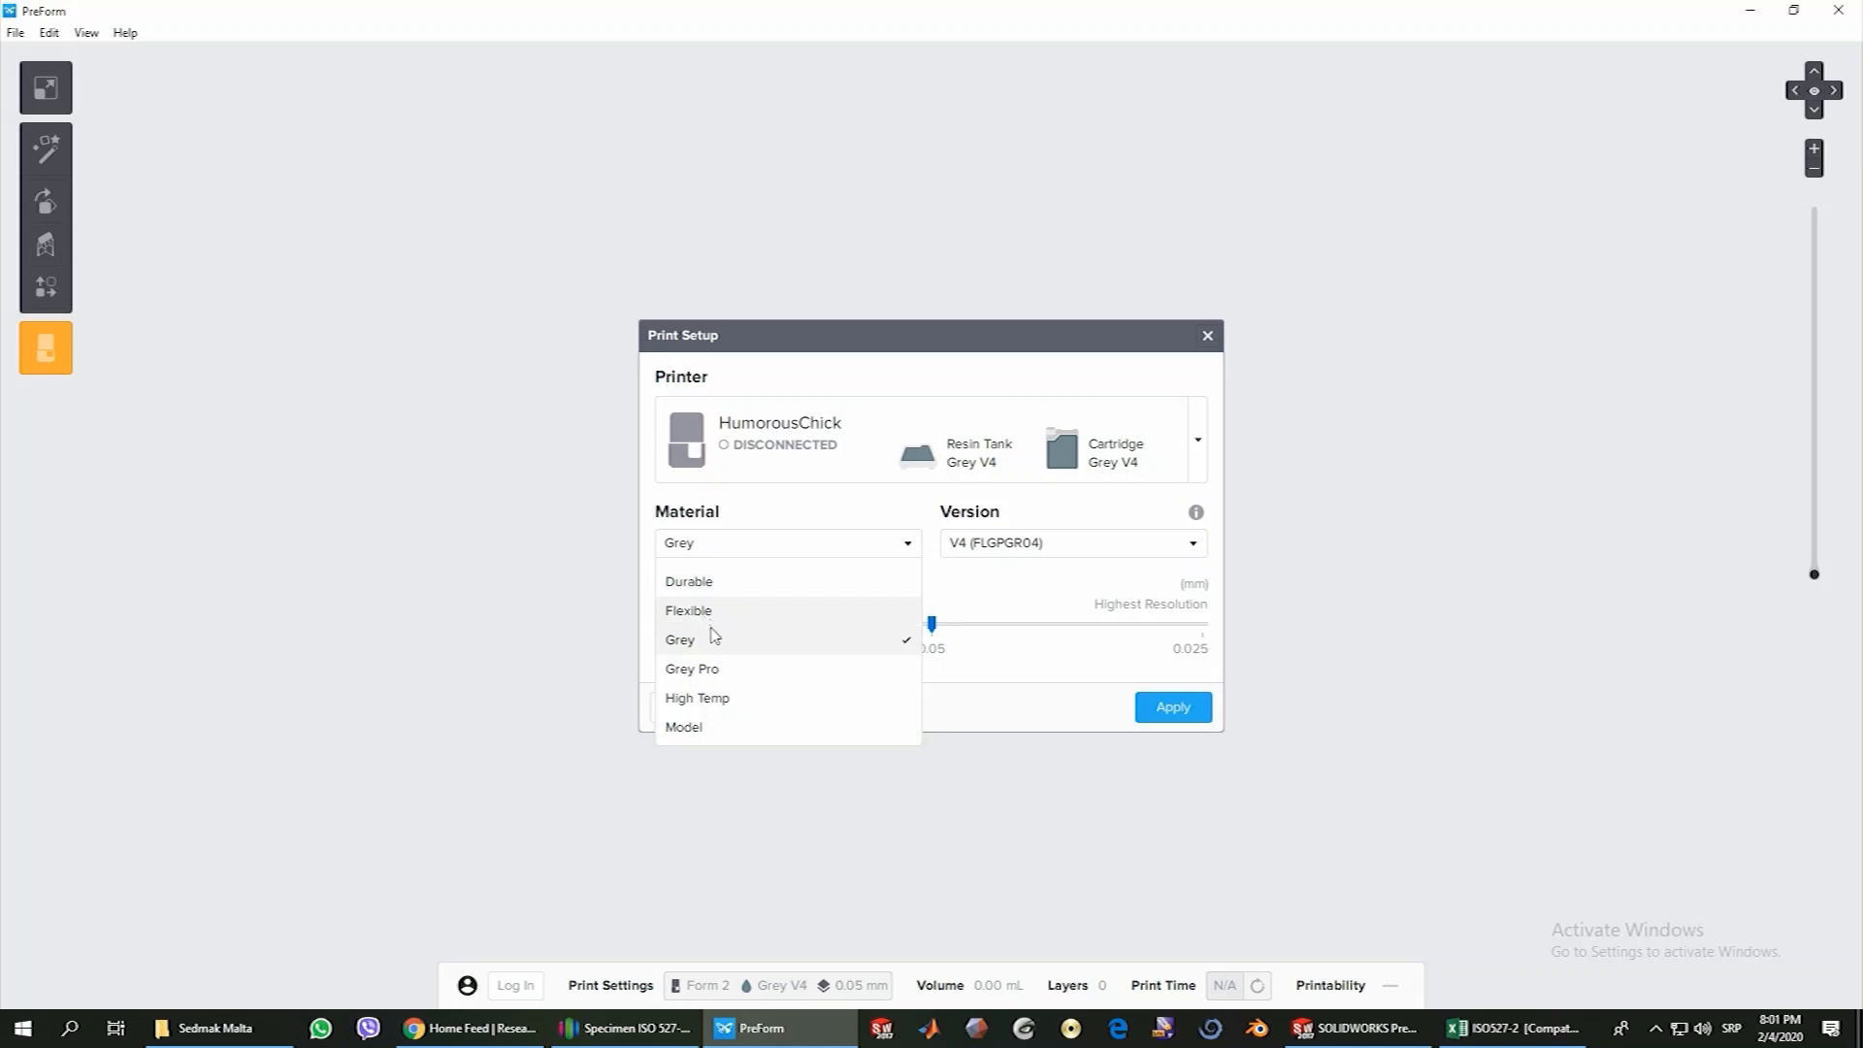
pyautogui.scroll(-2, 714, 660)
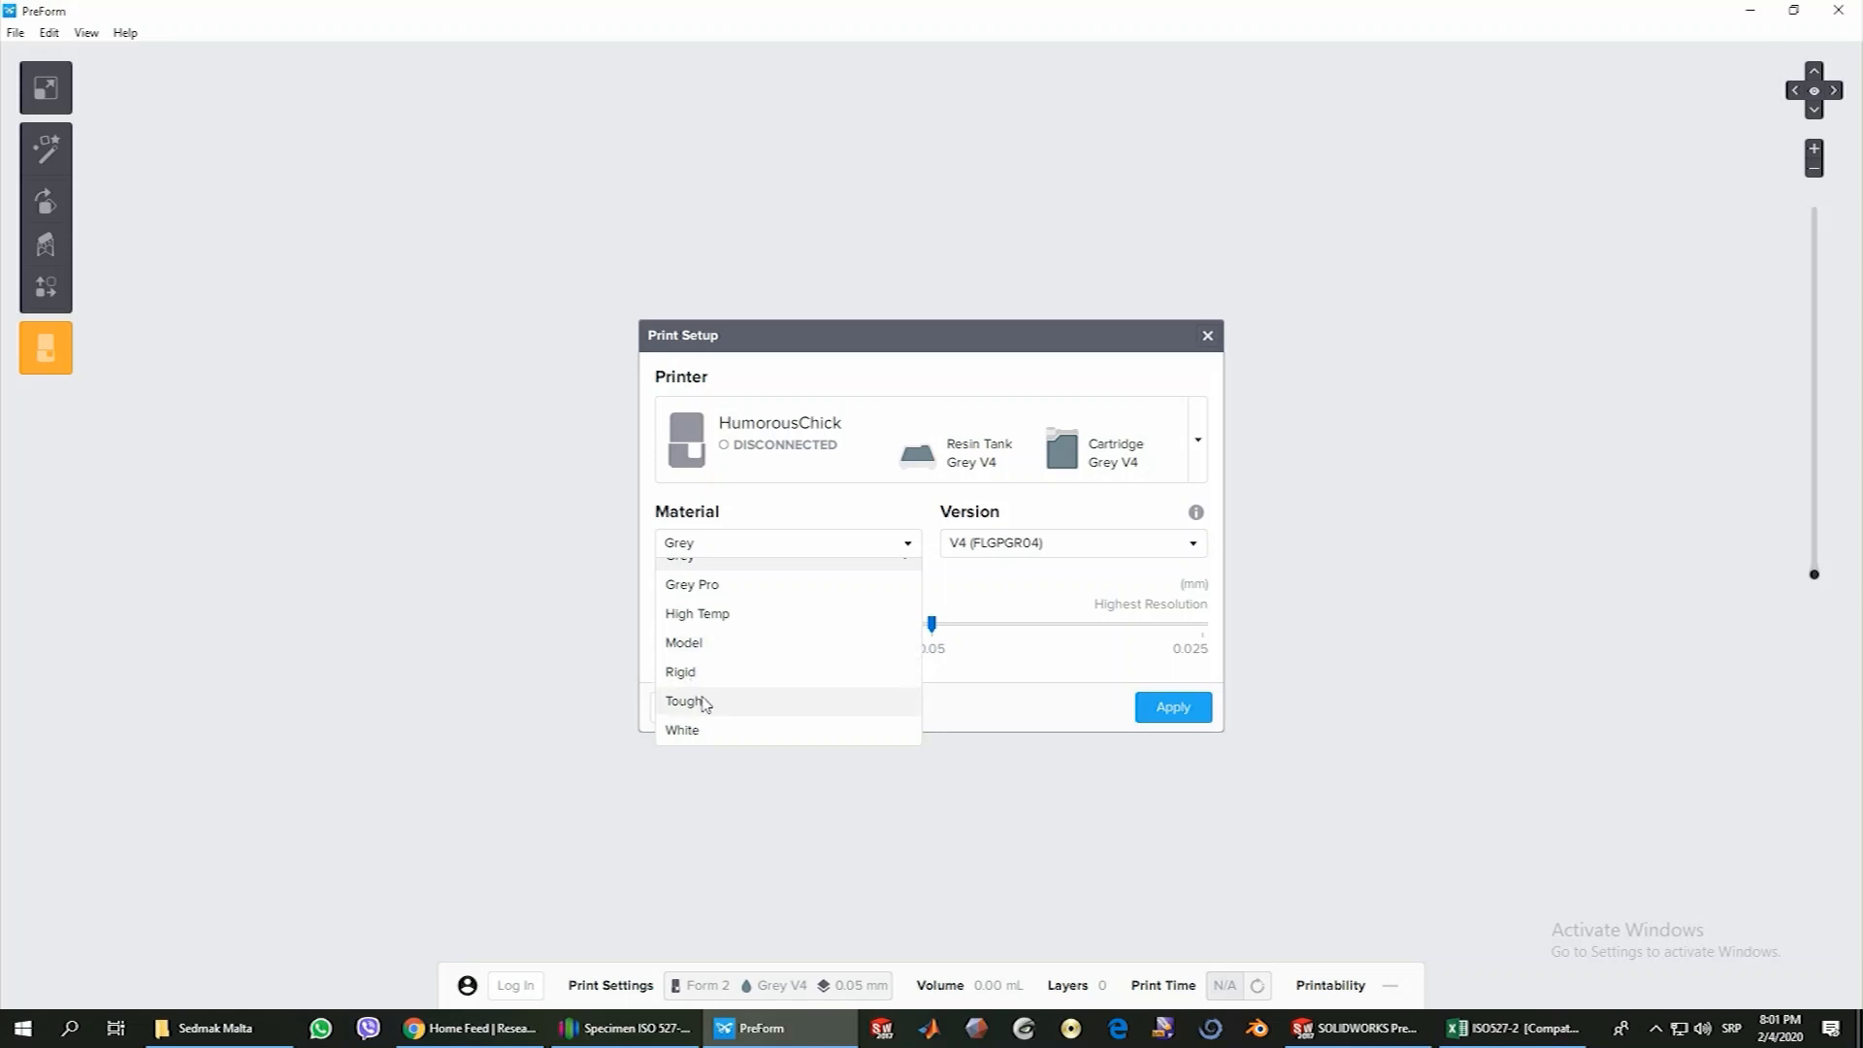
pyautogui.scroll(5, 726, 689)
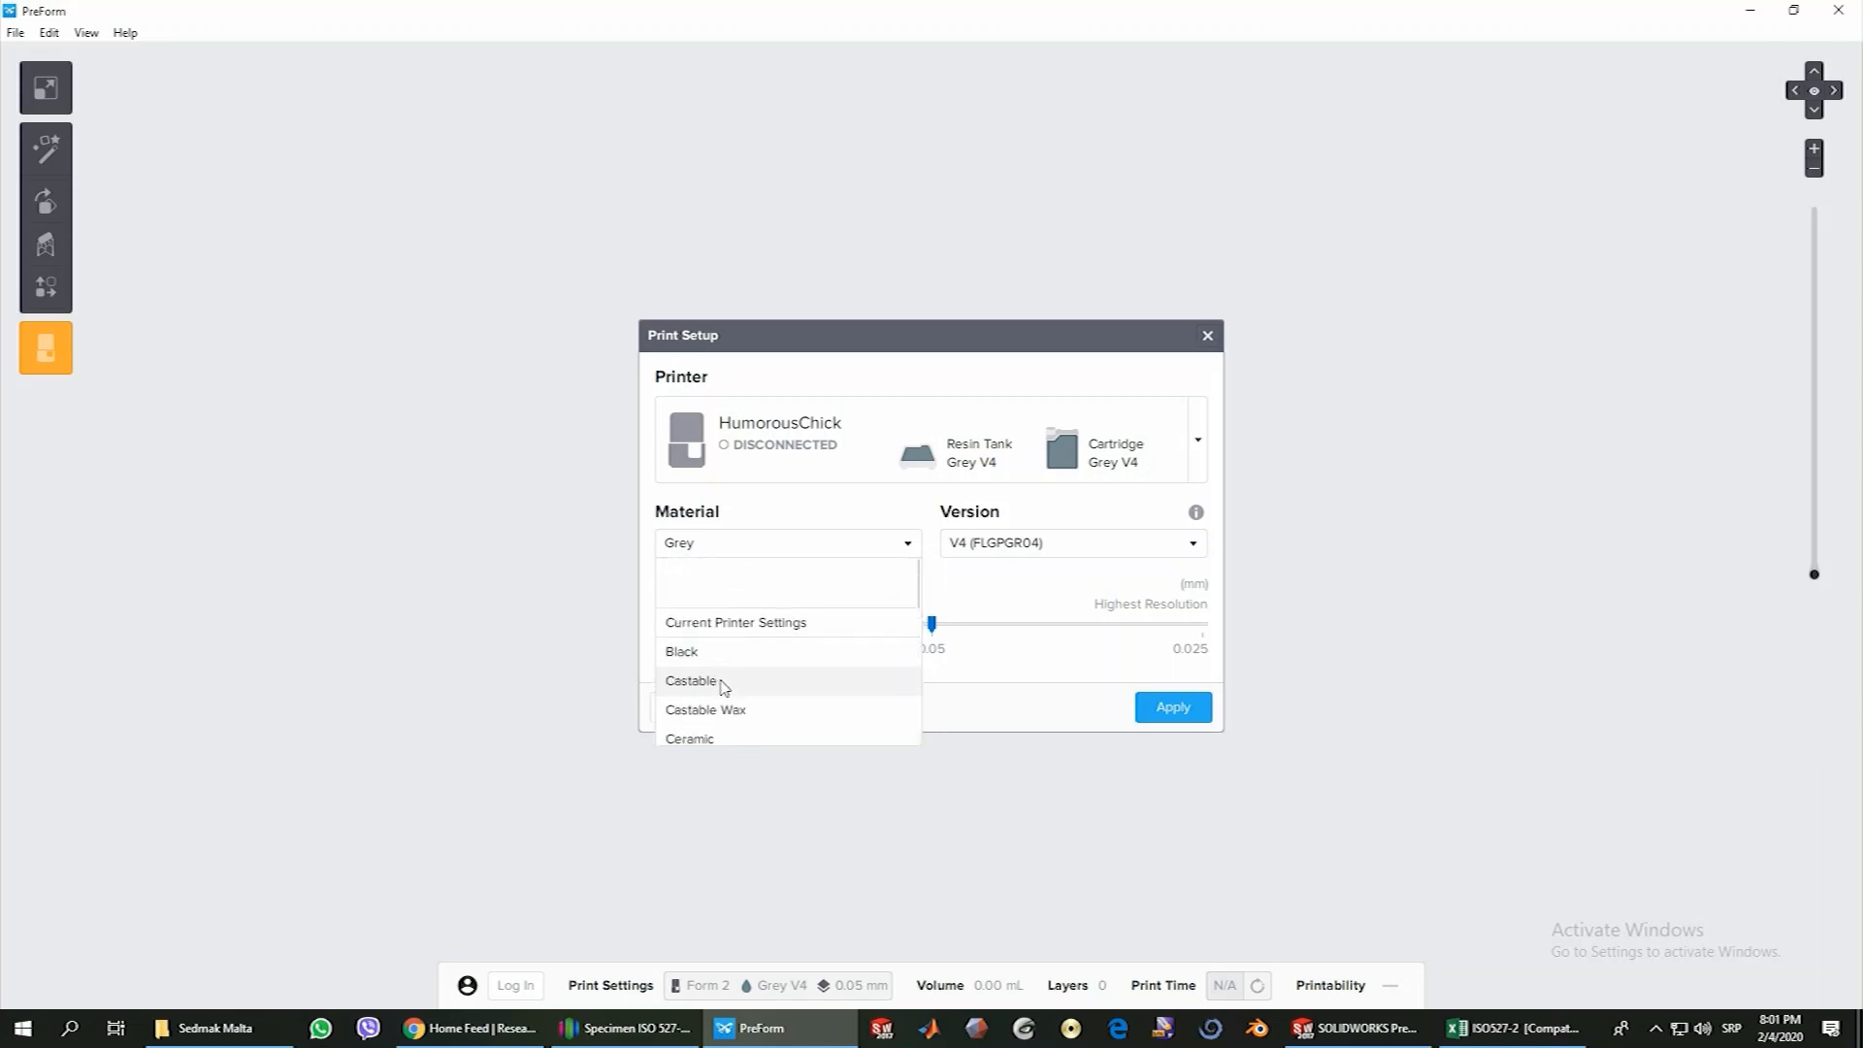
pyautogui.scroll(-1, 752, 704)
pyautogui.scroll(-2, 753, 704)
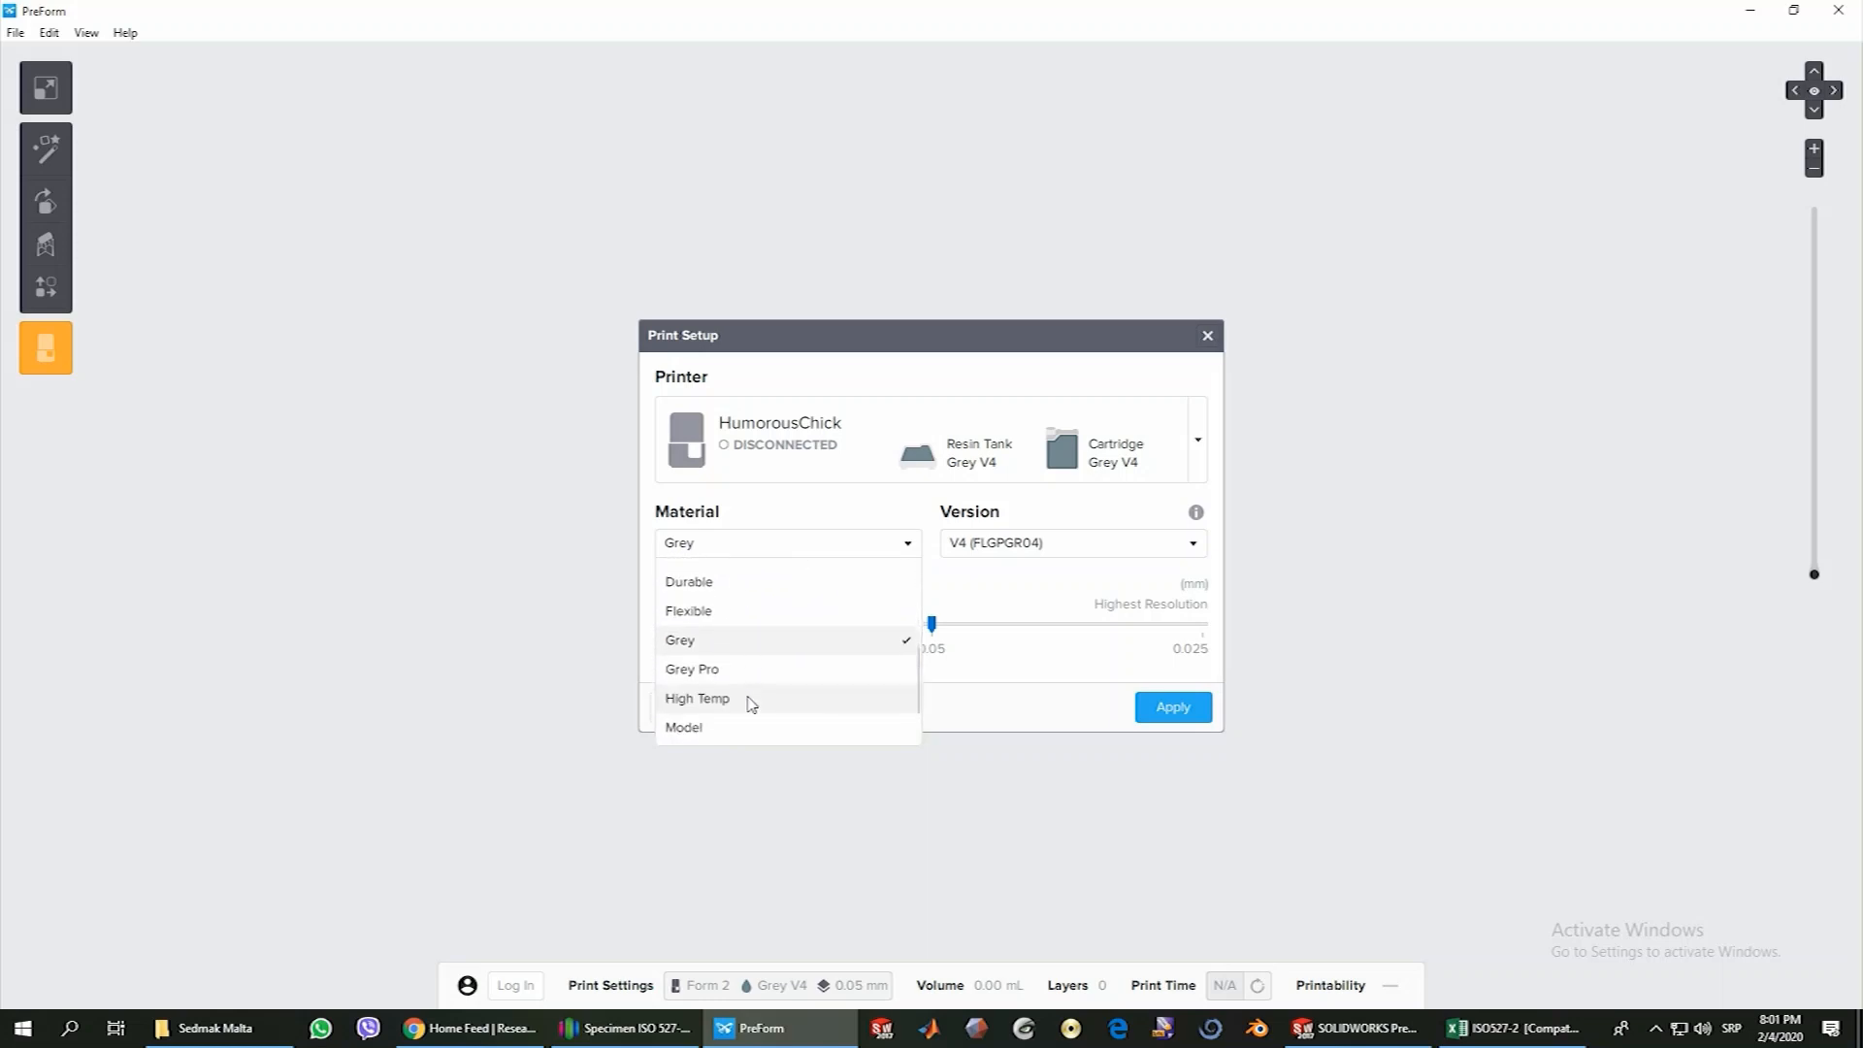
pyautogui.click(707, 645)
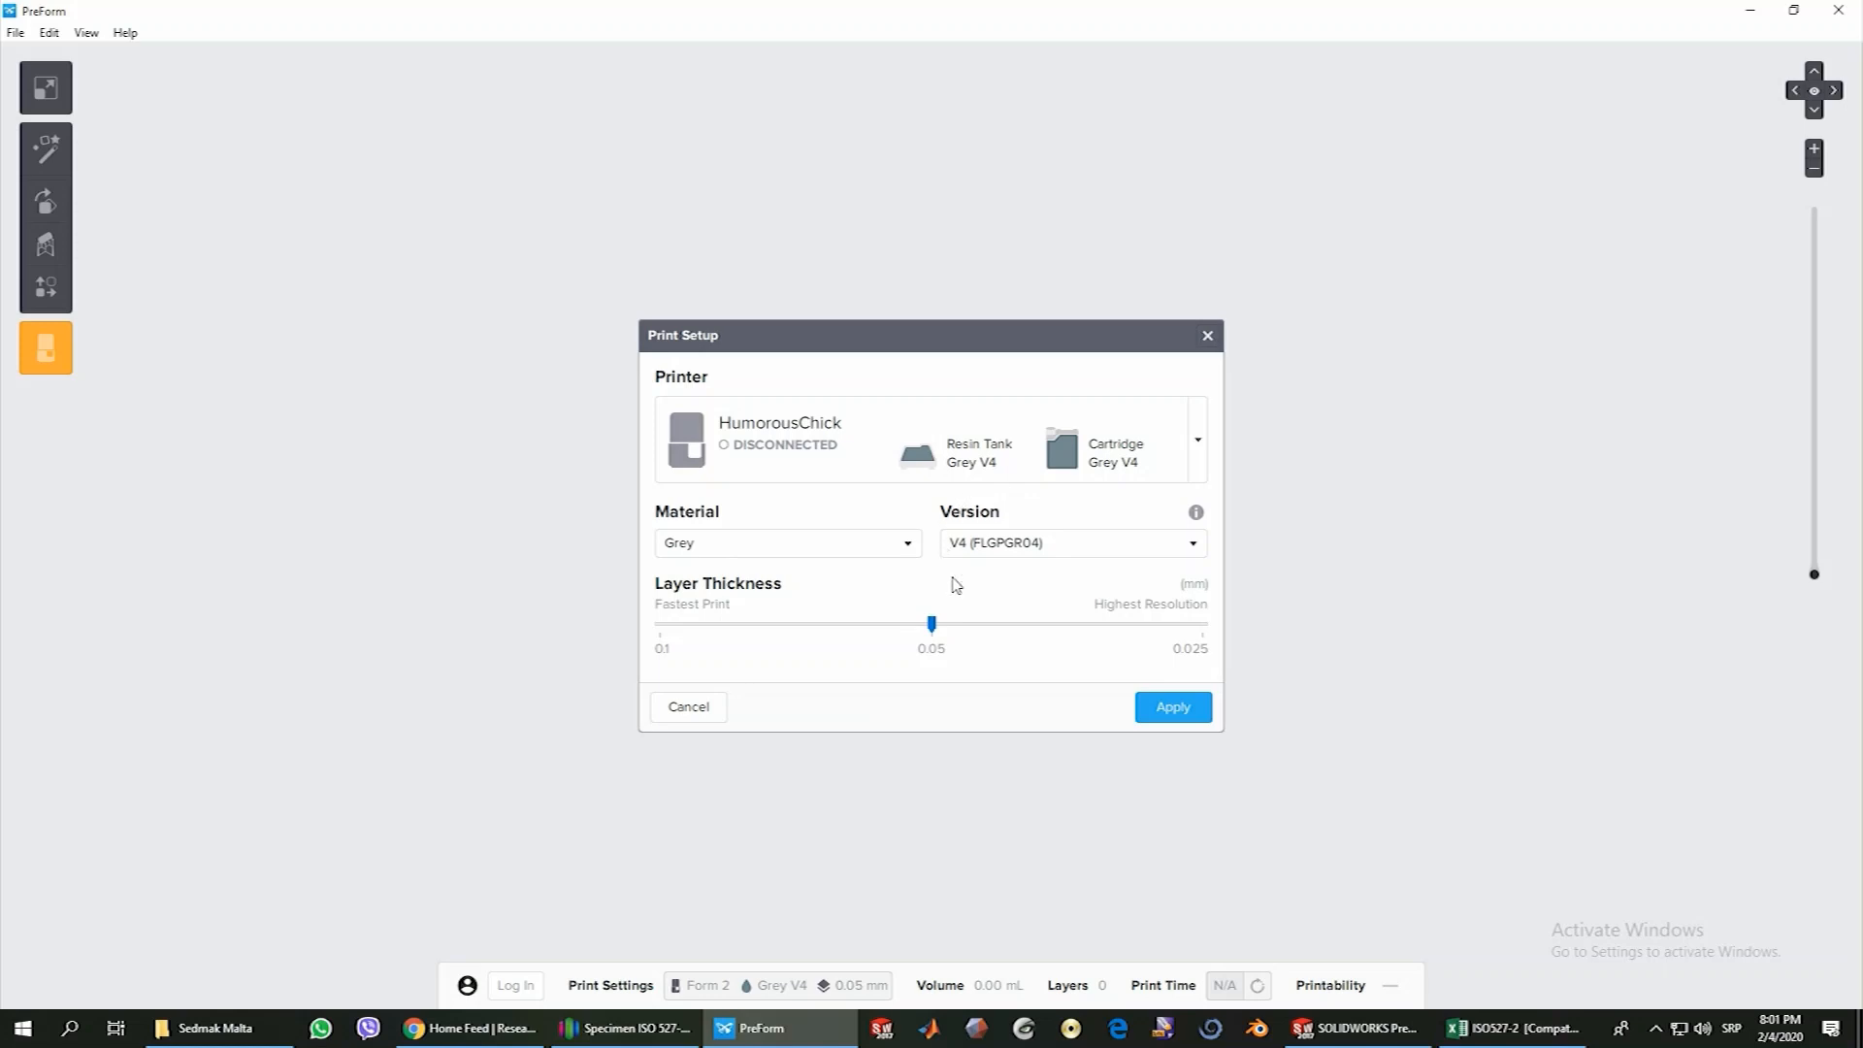
# Compare the layer thickness options, keep resin version V4 (FLGPGR04), and apply the print setup with 0.05 mm layers
pyautogui.click(1039, 543)
pyautogui.click(1041, 548)
pyautogui.click(661, 626)
pyautogui.click(931, 625)
pyautogui.click(1203, 626)
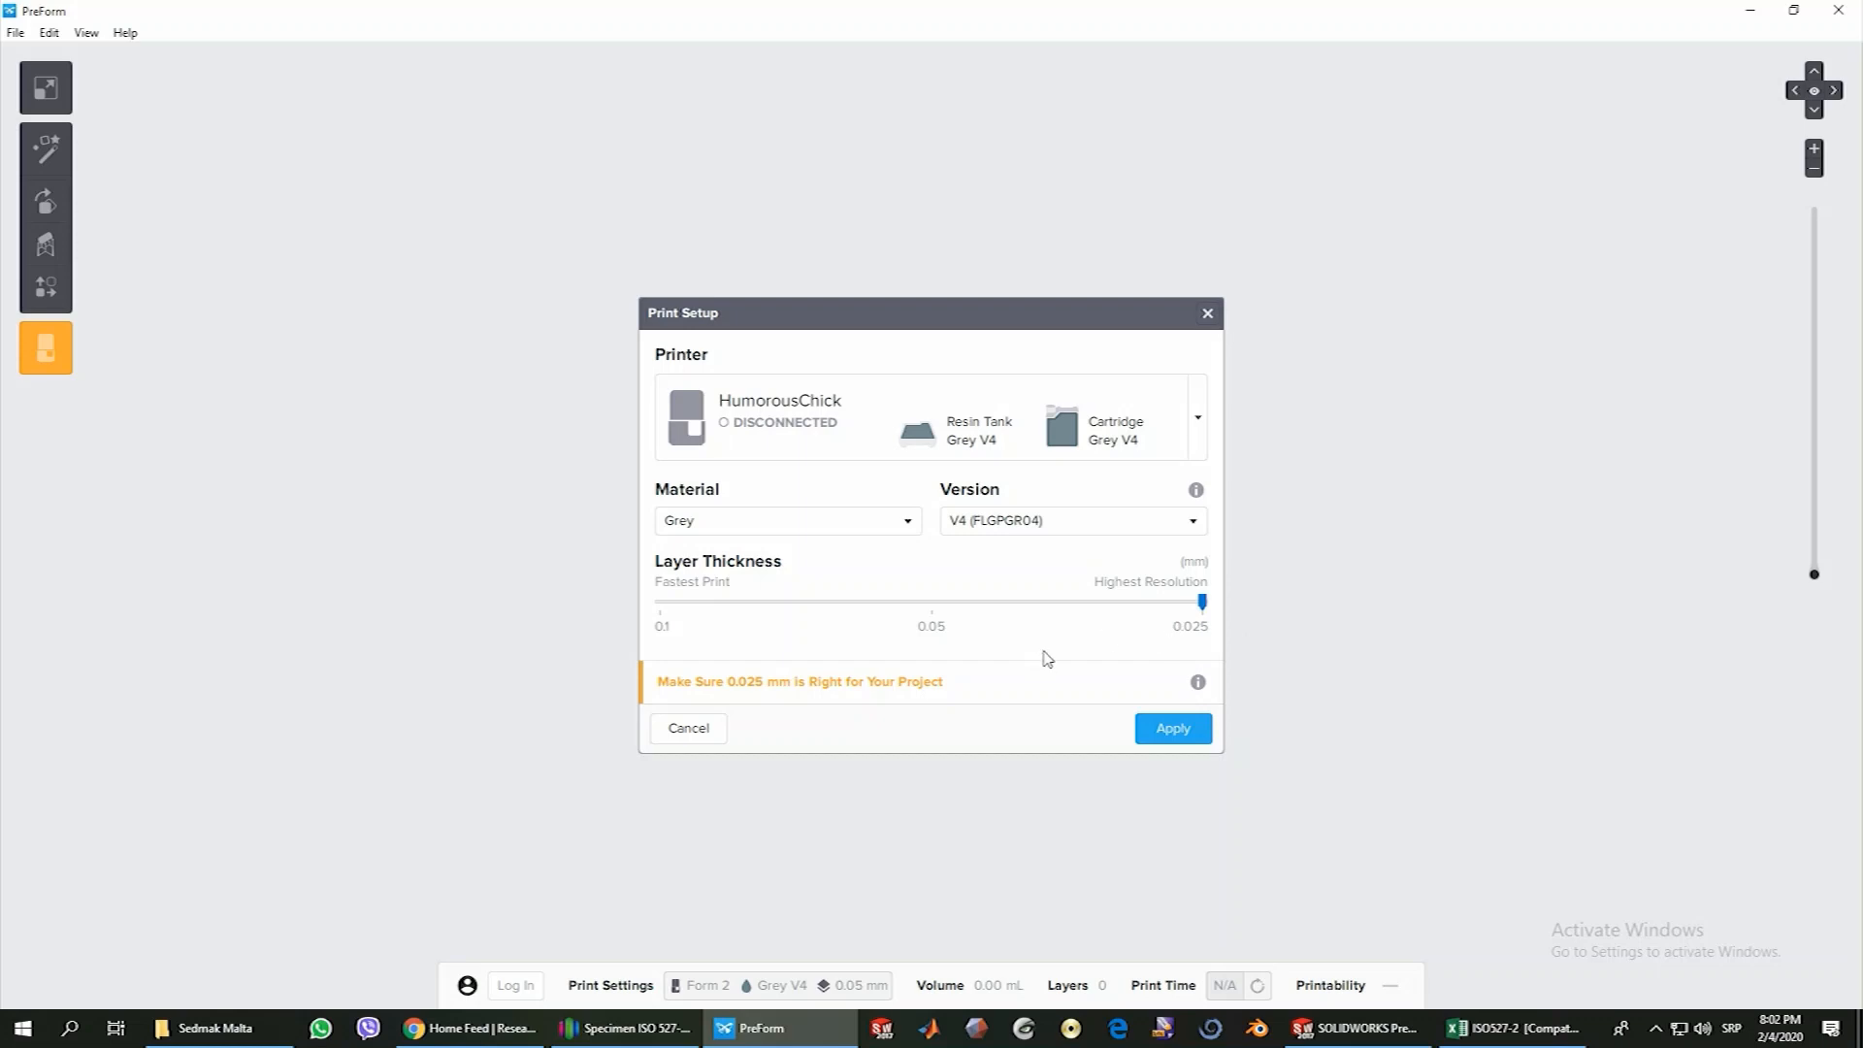
pyautogui.click(933, 603)
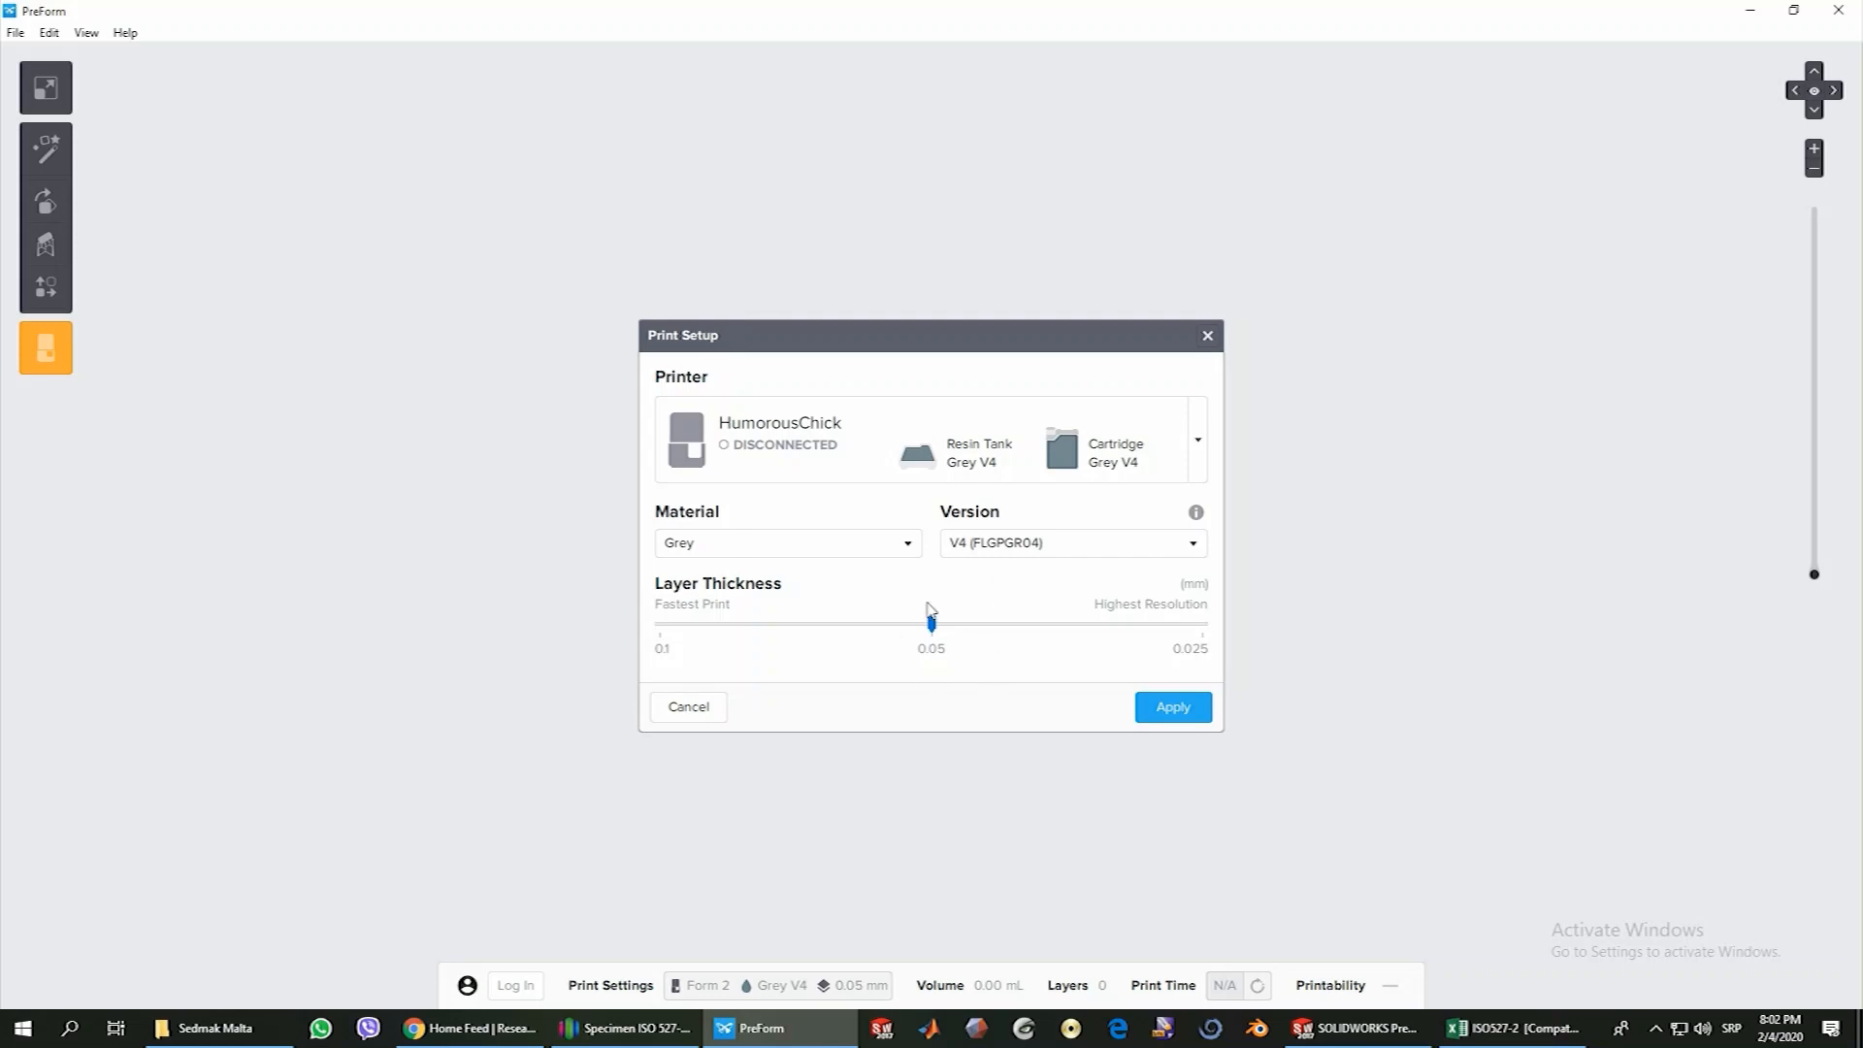
pyautogui.click(1175, 710)
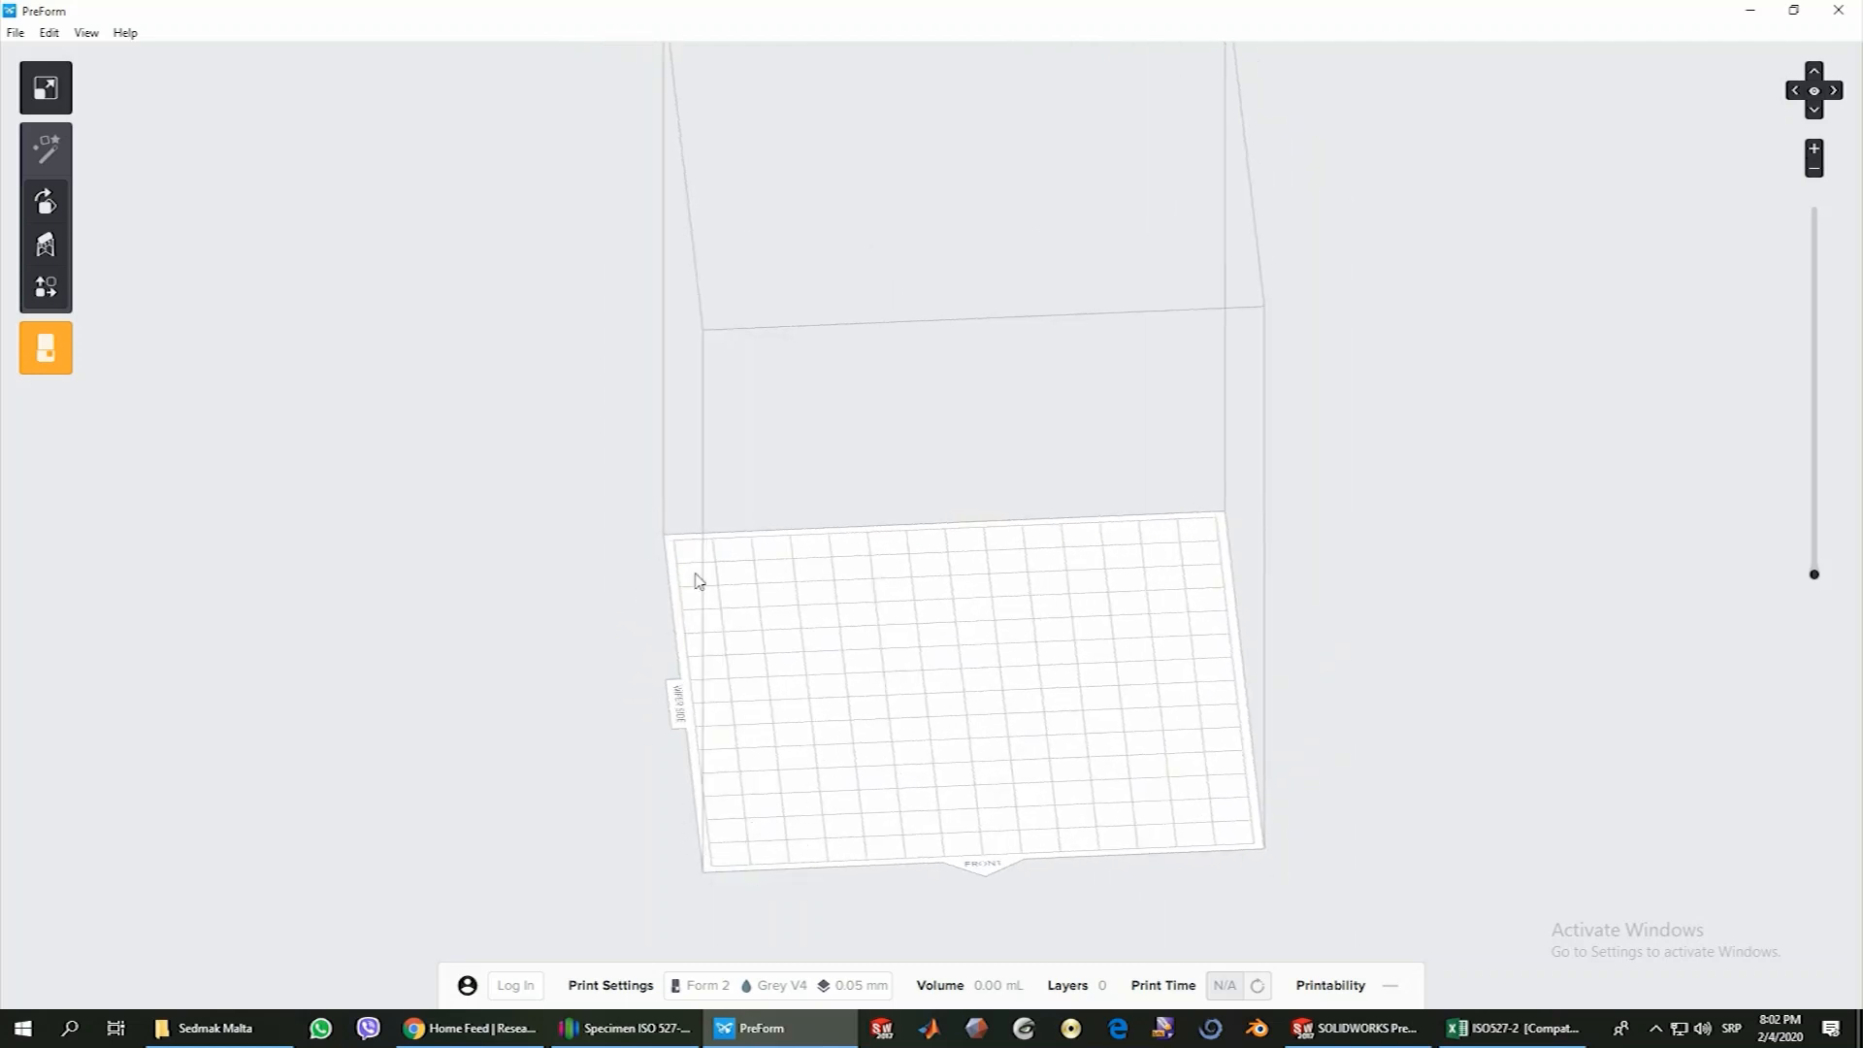
# Open the Specimen ISO 527-2 model from the Desktop folder on the empty build platform
pyautogui.moveTo(1024, 714); pyautogui.dragTo(1101, 746, button='right')
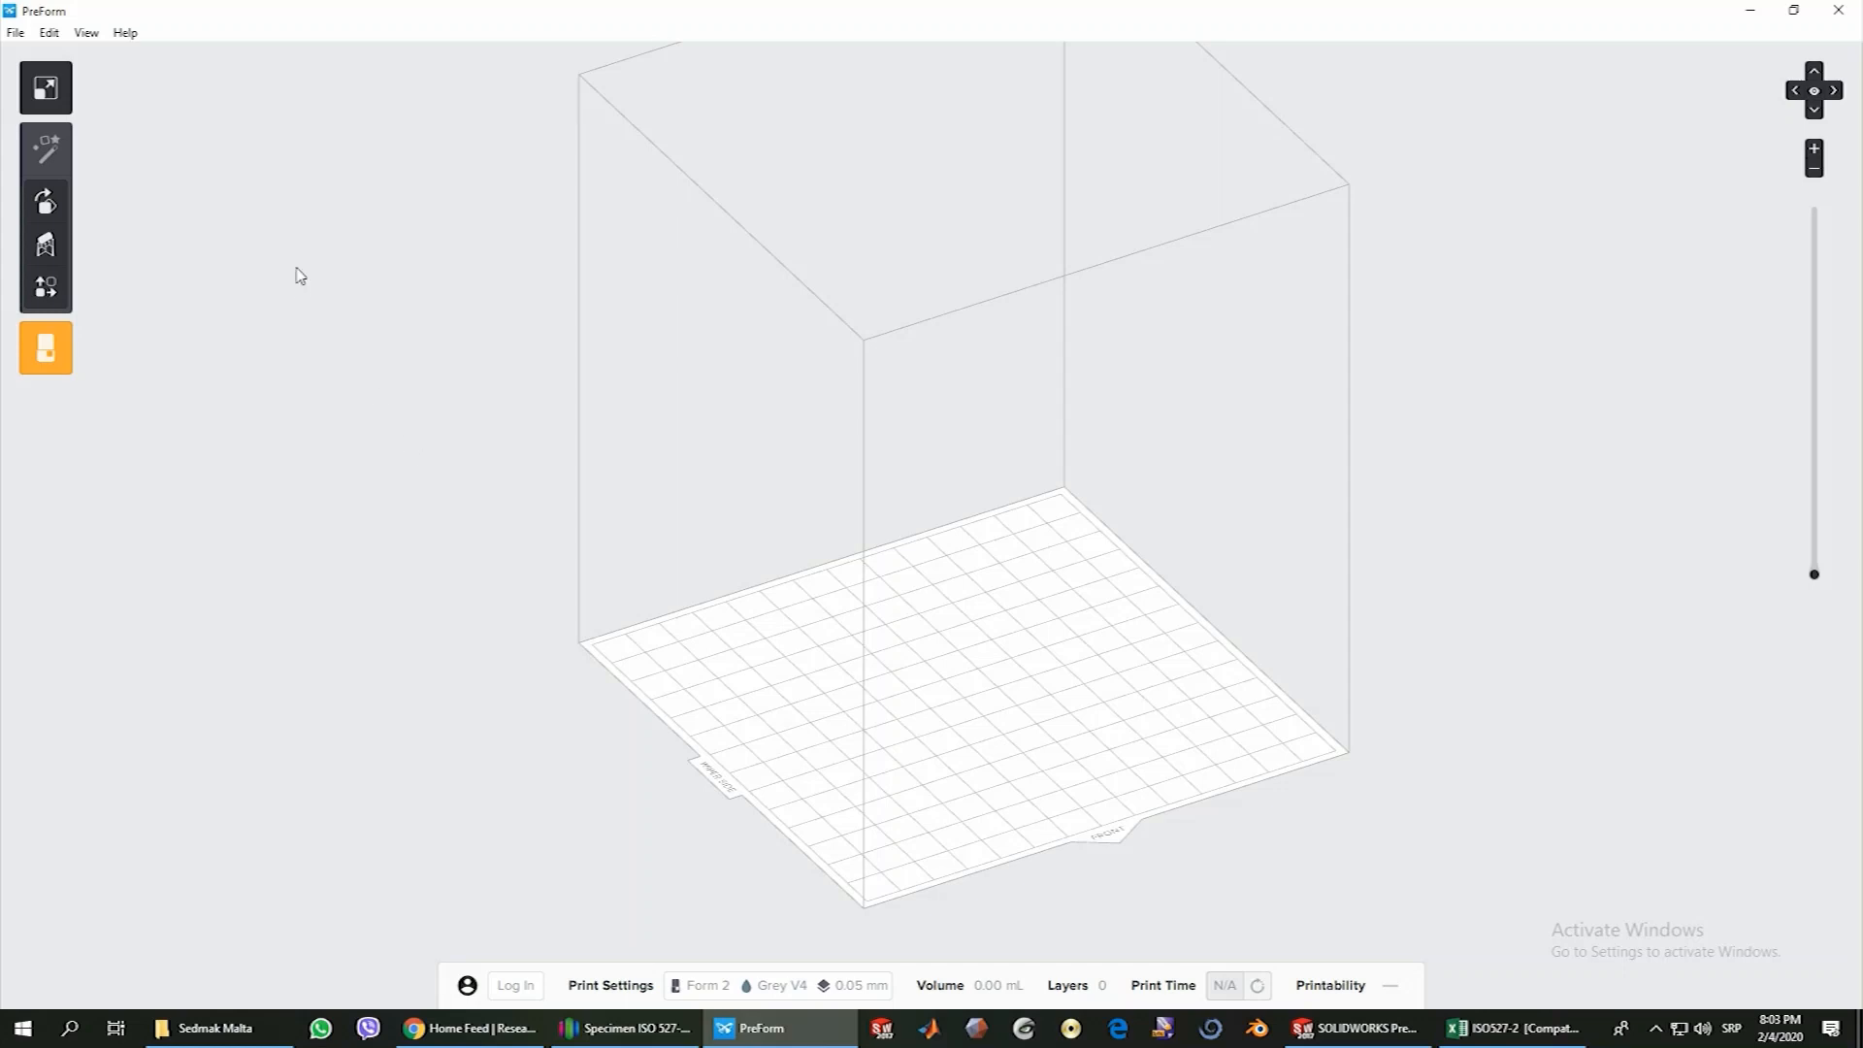
pyautogui.click(16, 32)
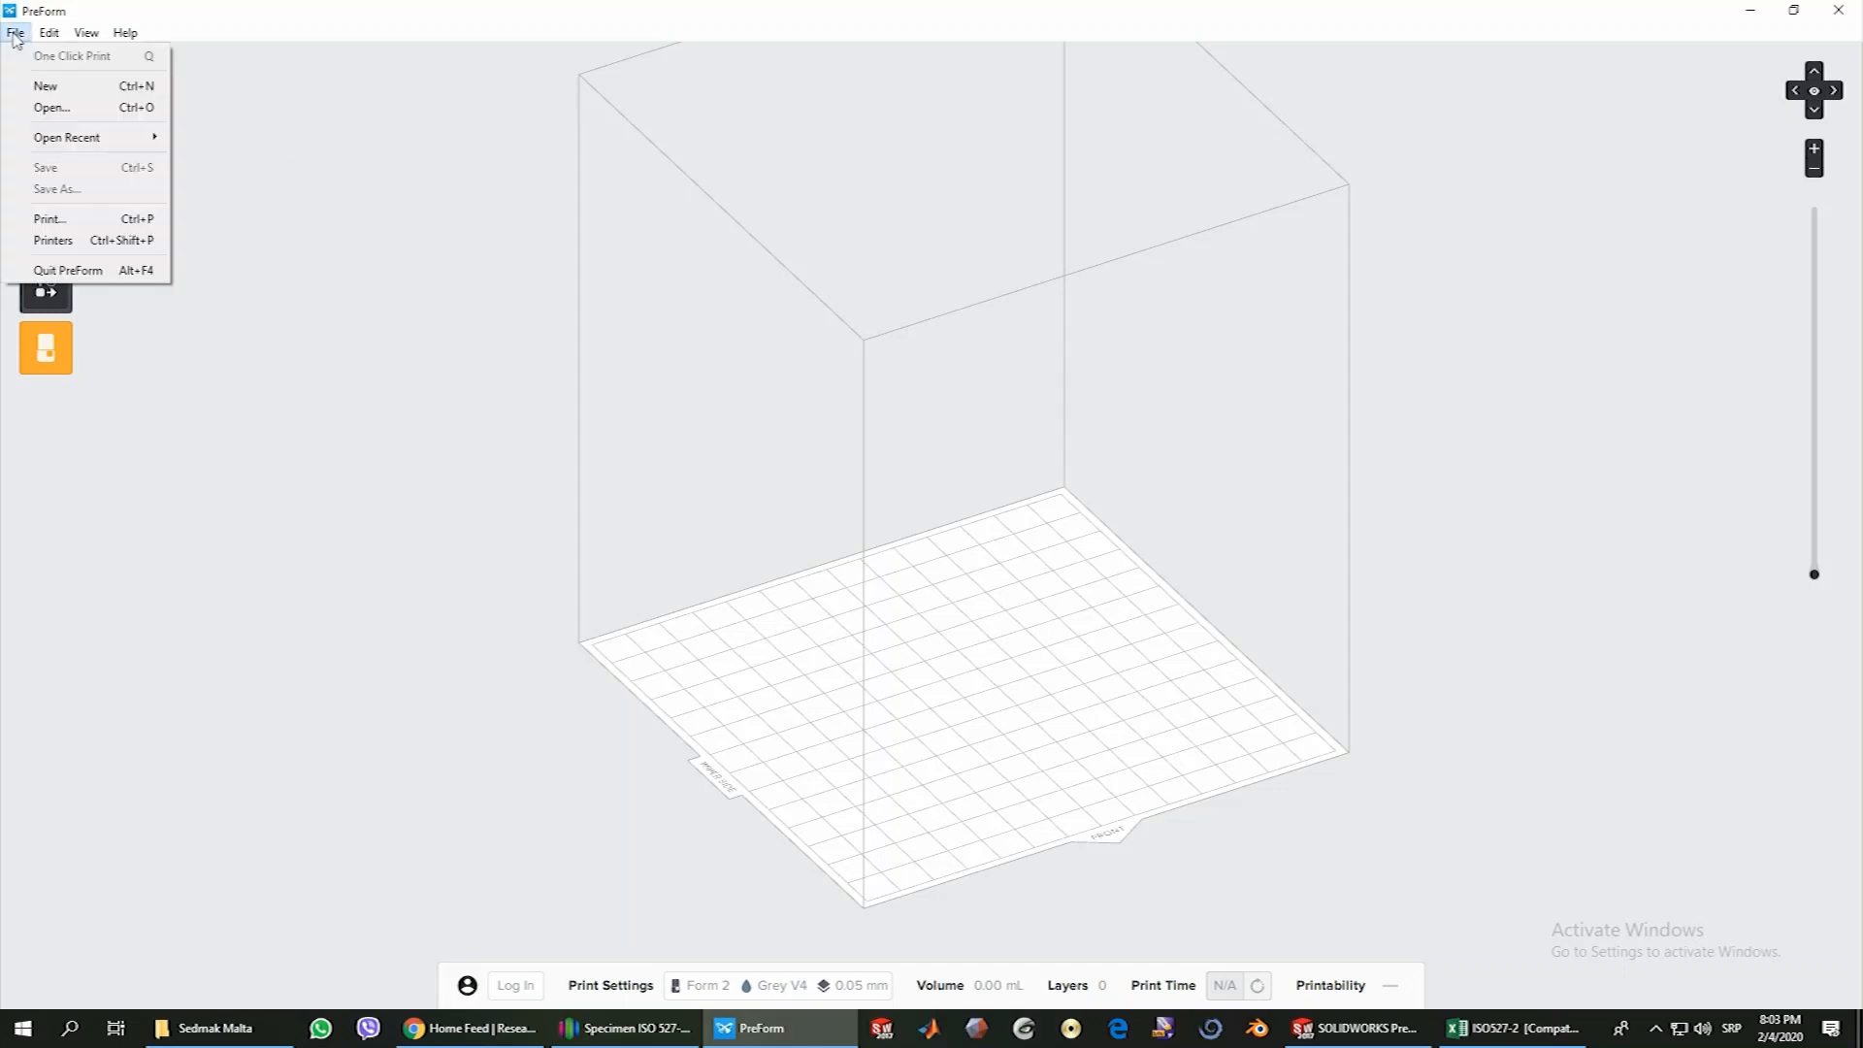
pyautogui.click(43, 108)
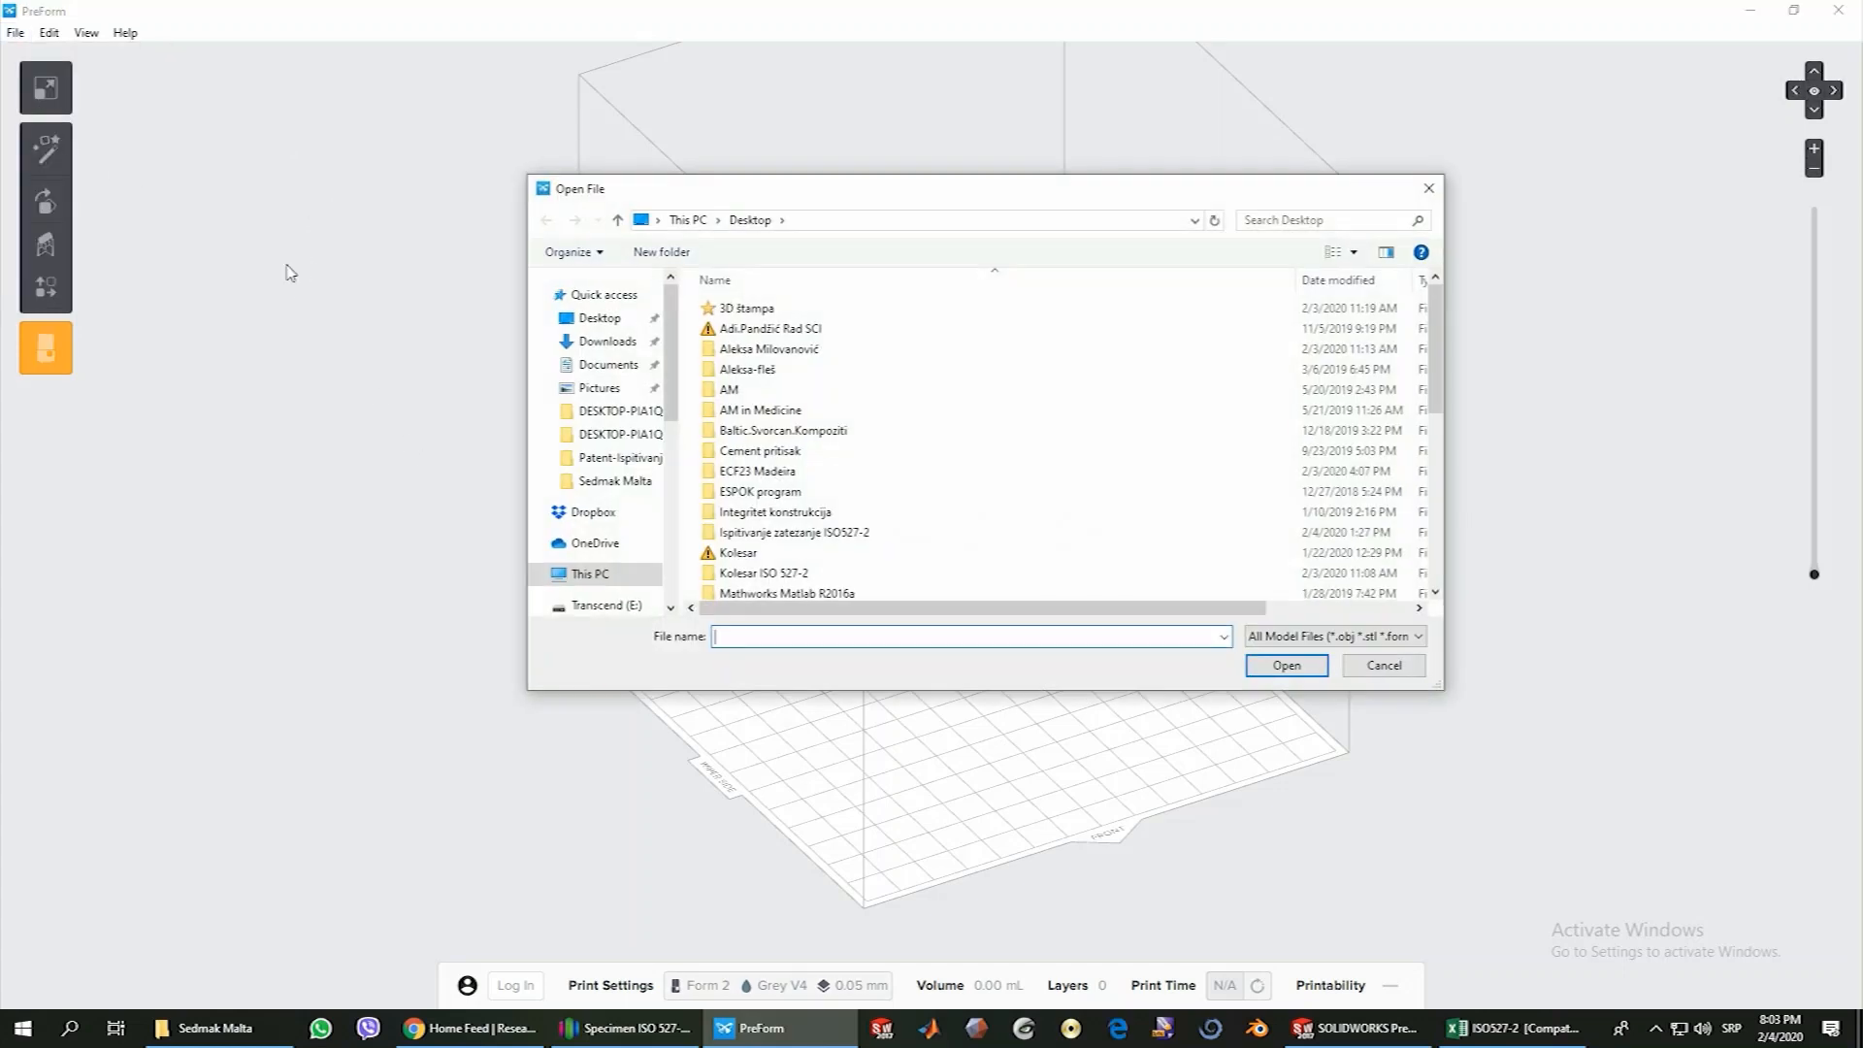
pyautogui.moveTo(1435, 403); pyautogui.dragTo(1433, 569)
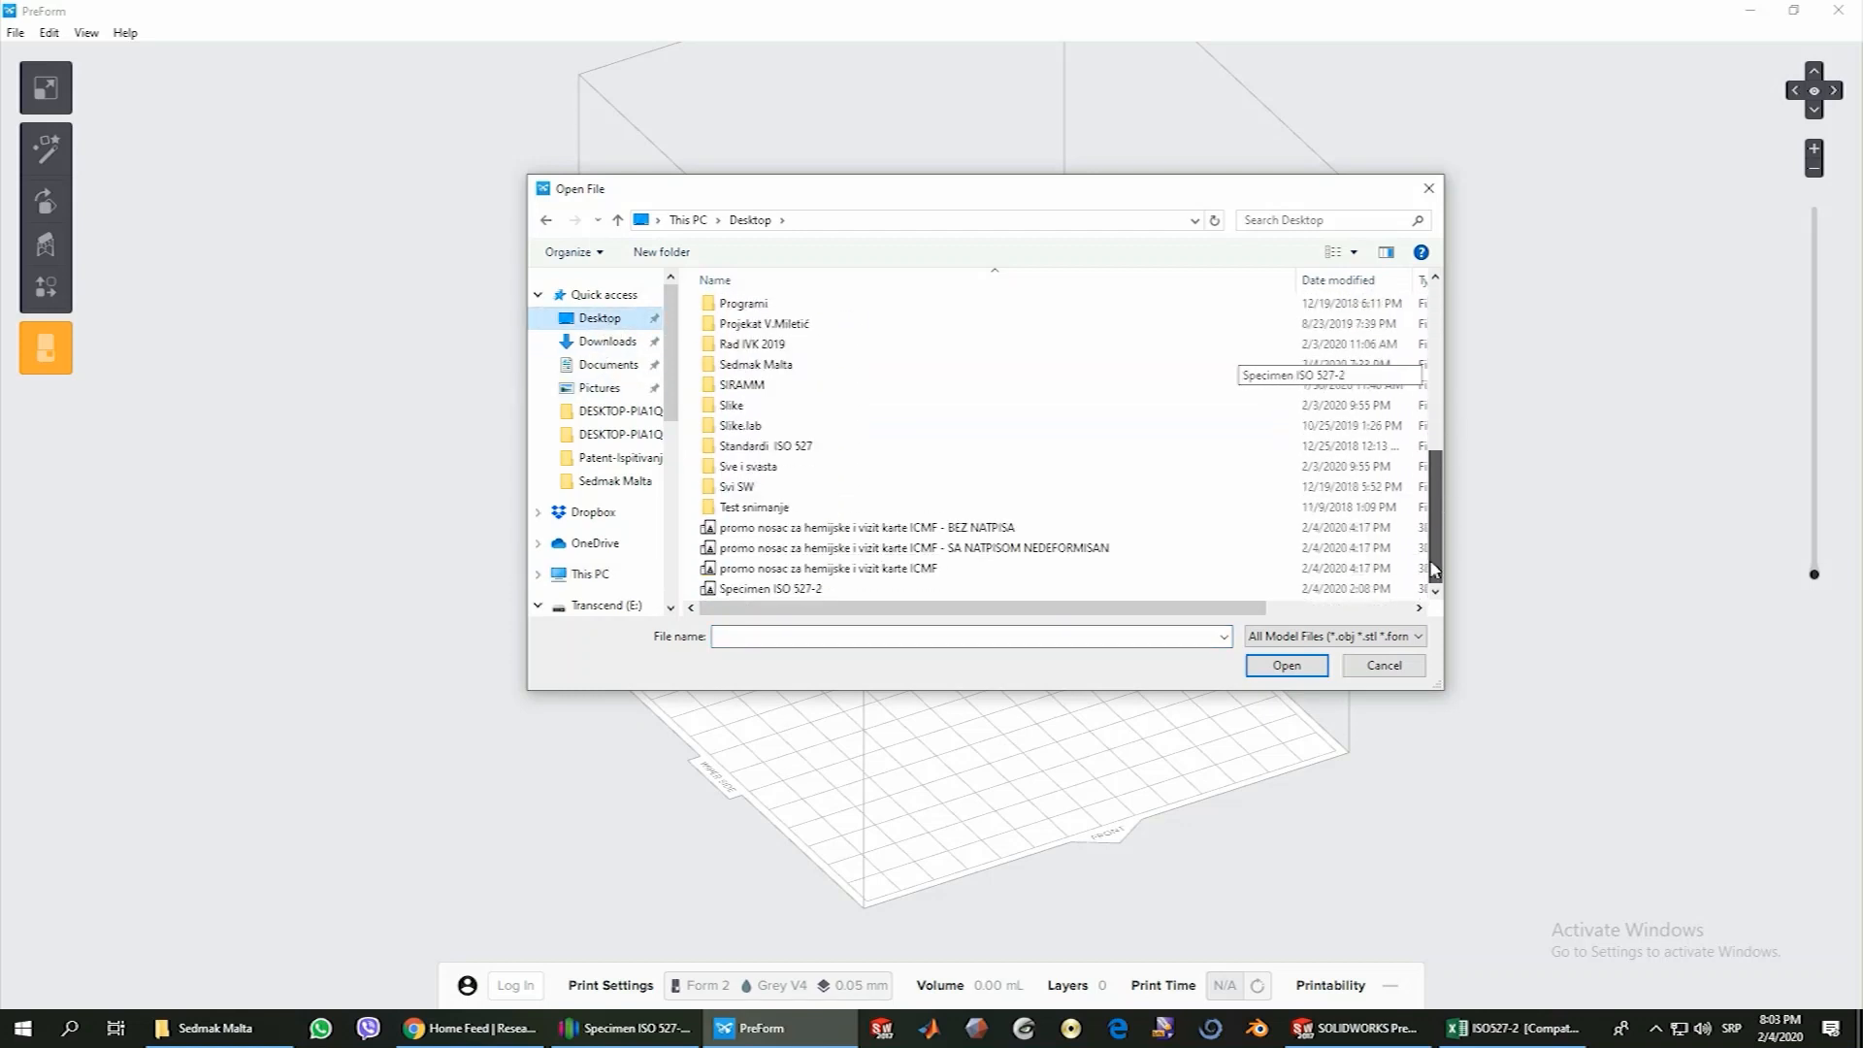
pyautogui.click(814, 589)
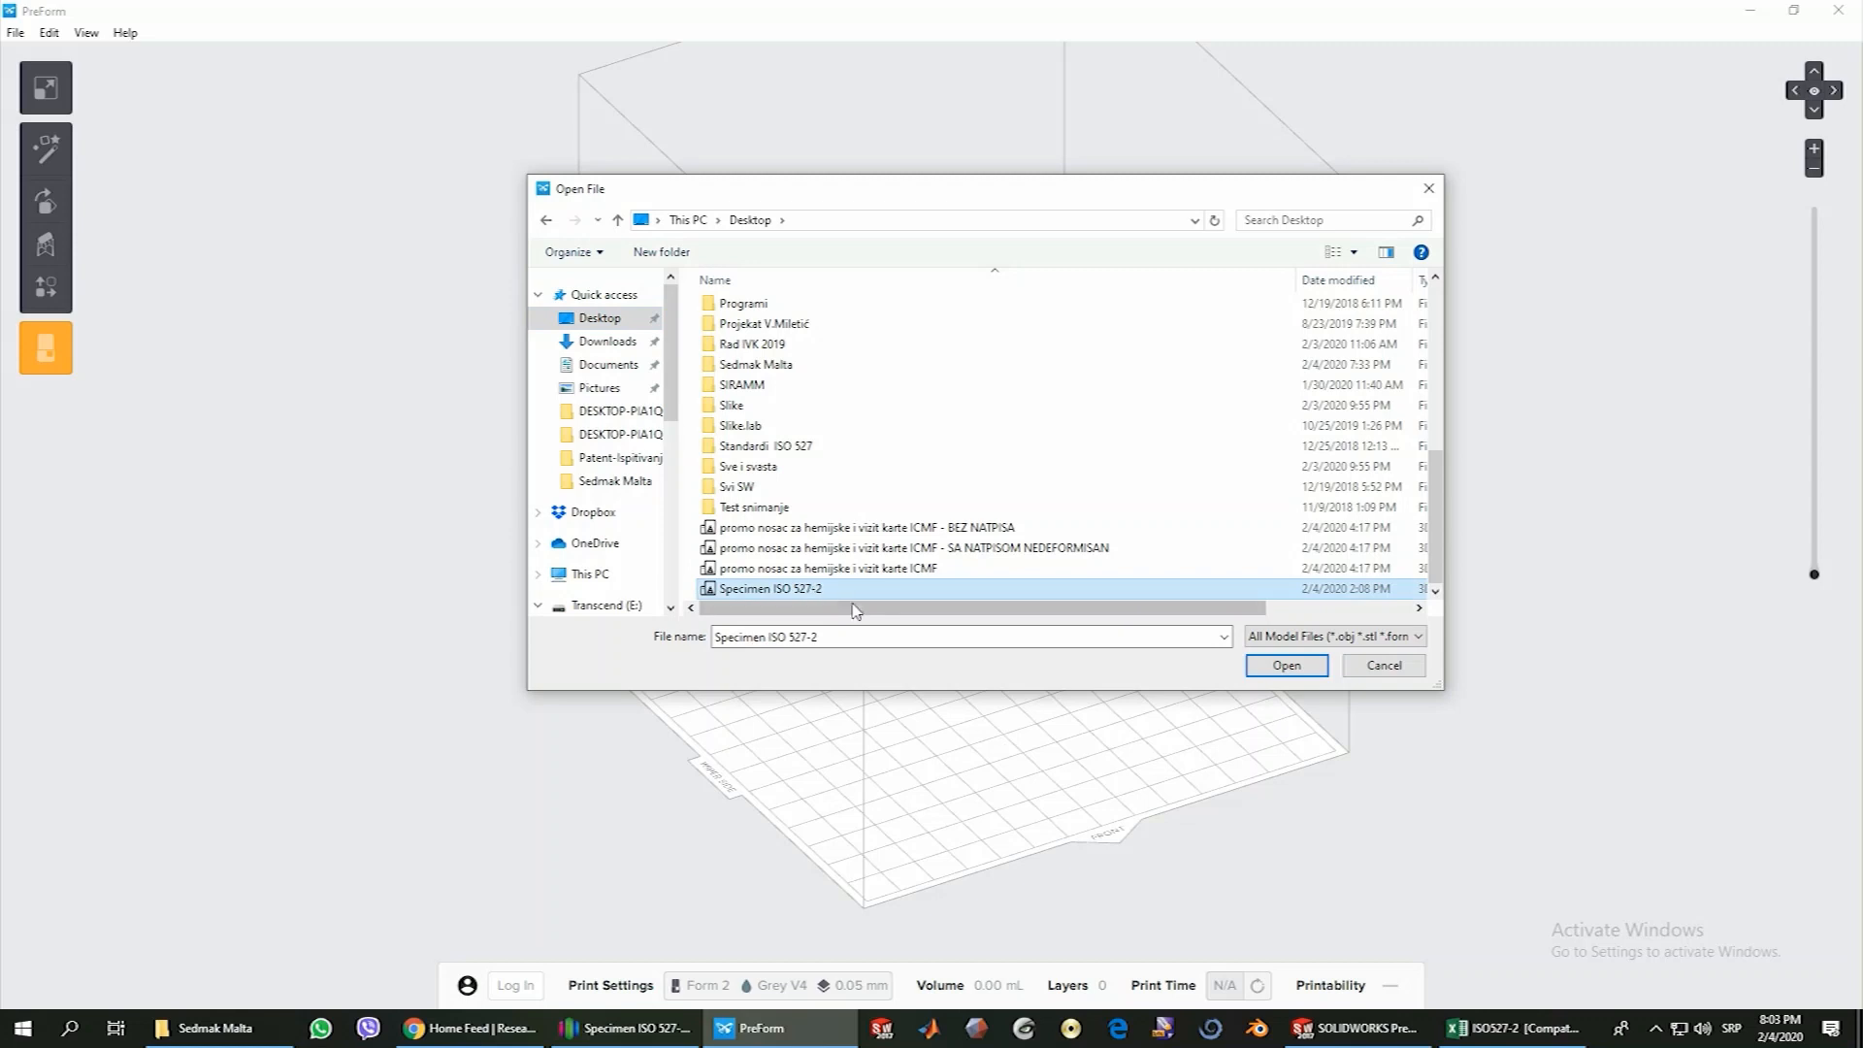
pyautogui.click(1289, 669)
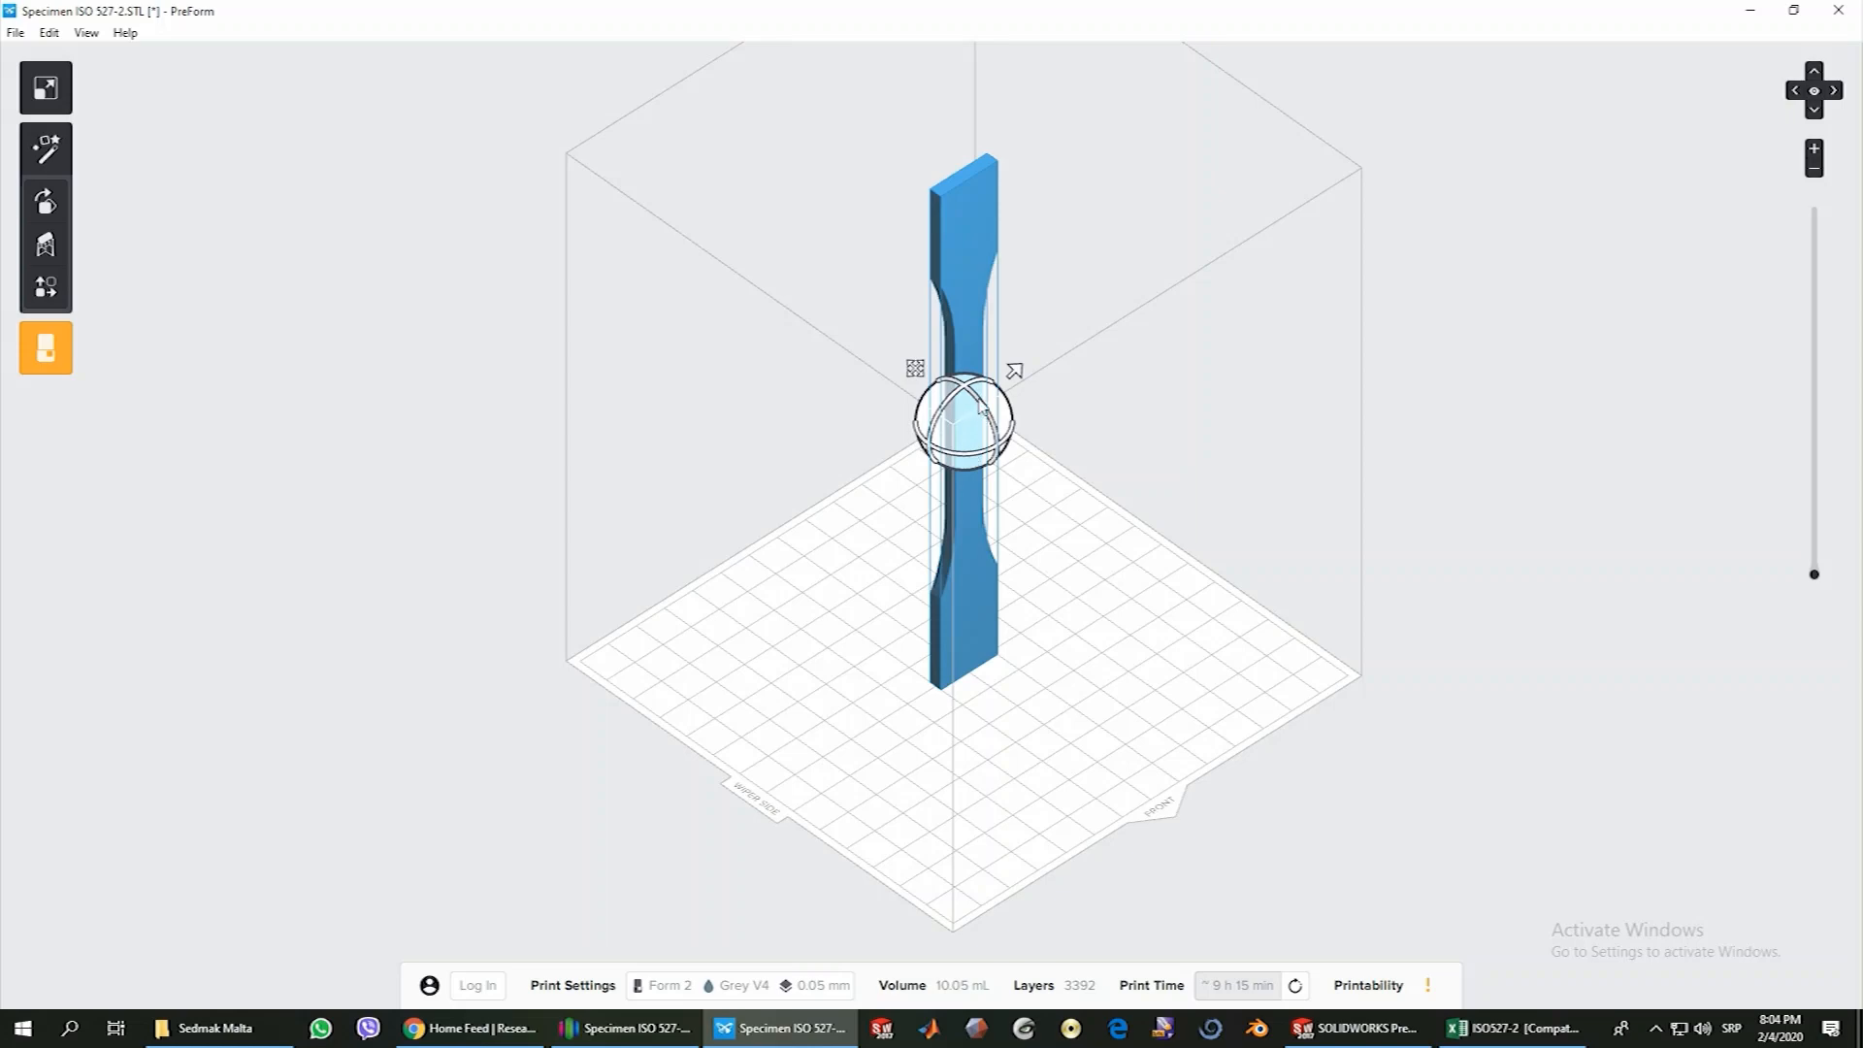
# Check the specimen's X, Y and Z dimensions and its scale in the size settings
pyautogui.moveTo(1143, 726); pyautogui.dragTo(972, 588, button='right')
pyautogui.moveTo(785, 686); pyautogui.dragTo(1001, 726, button='right')
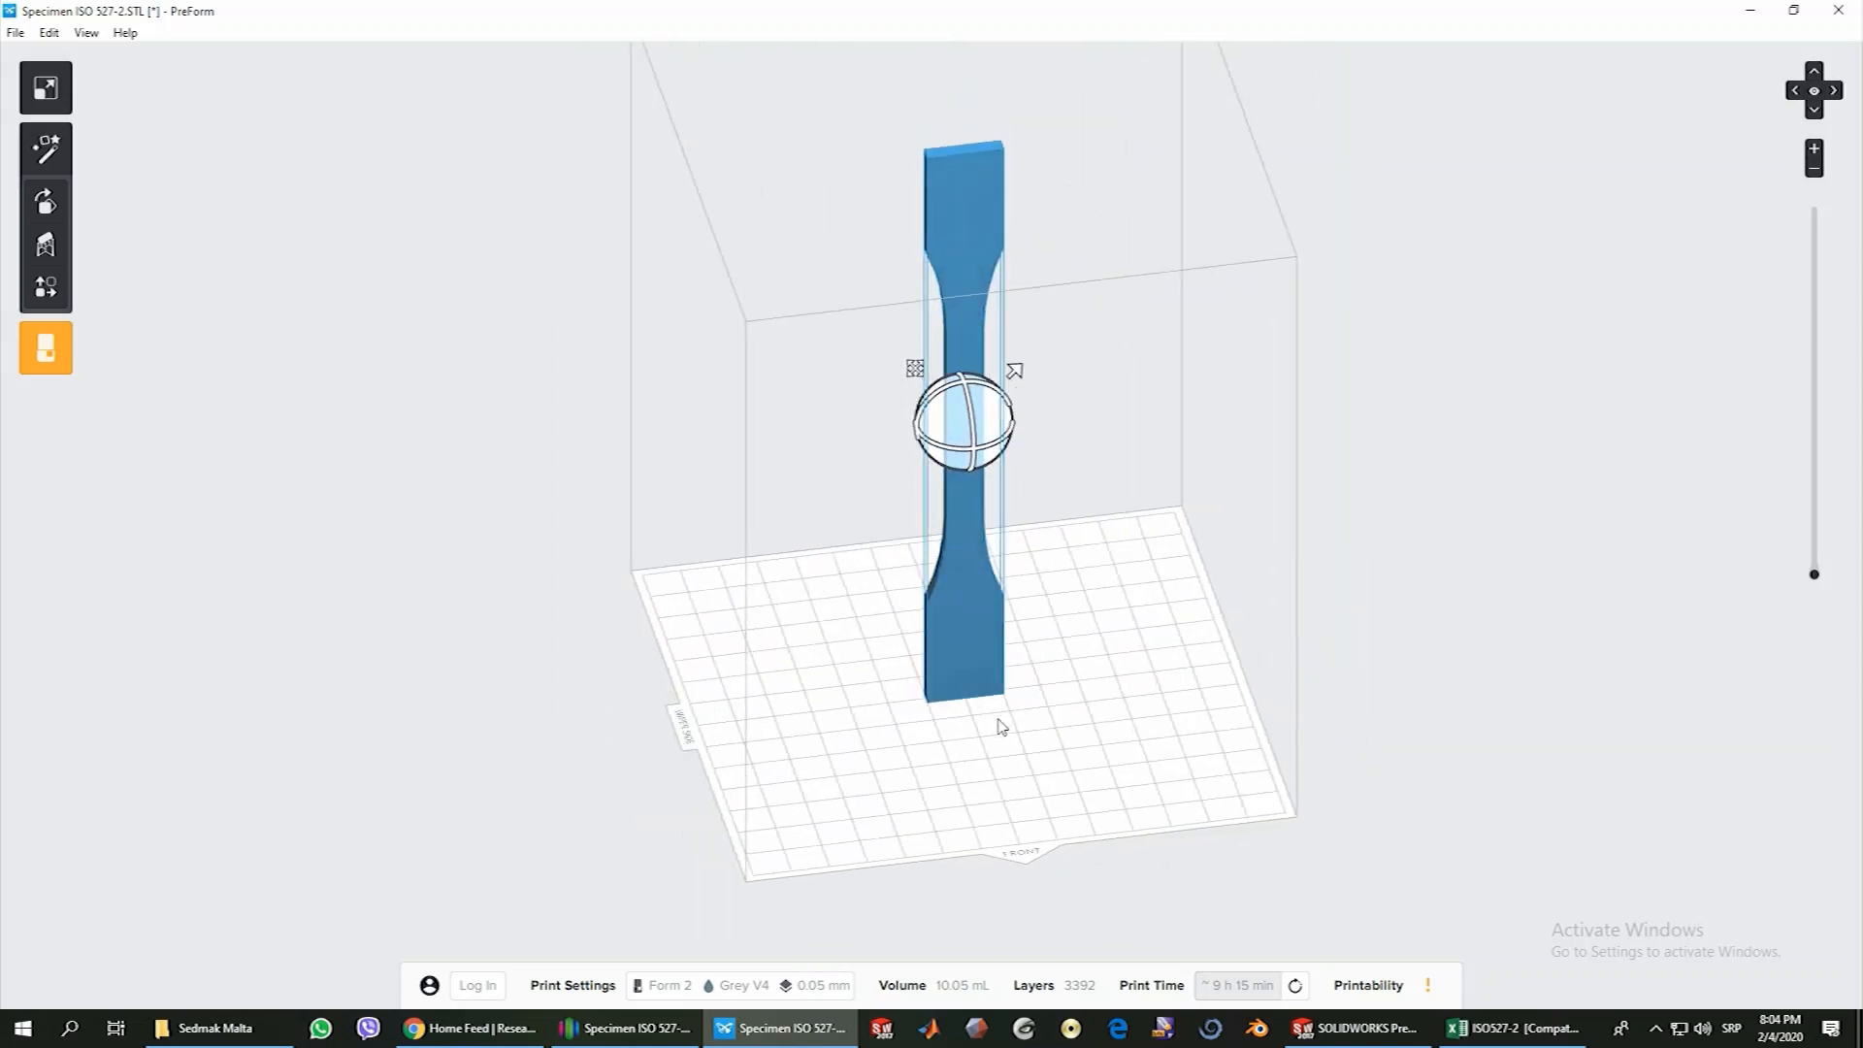
pyautogui.click(49, 89)
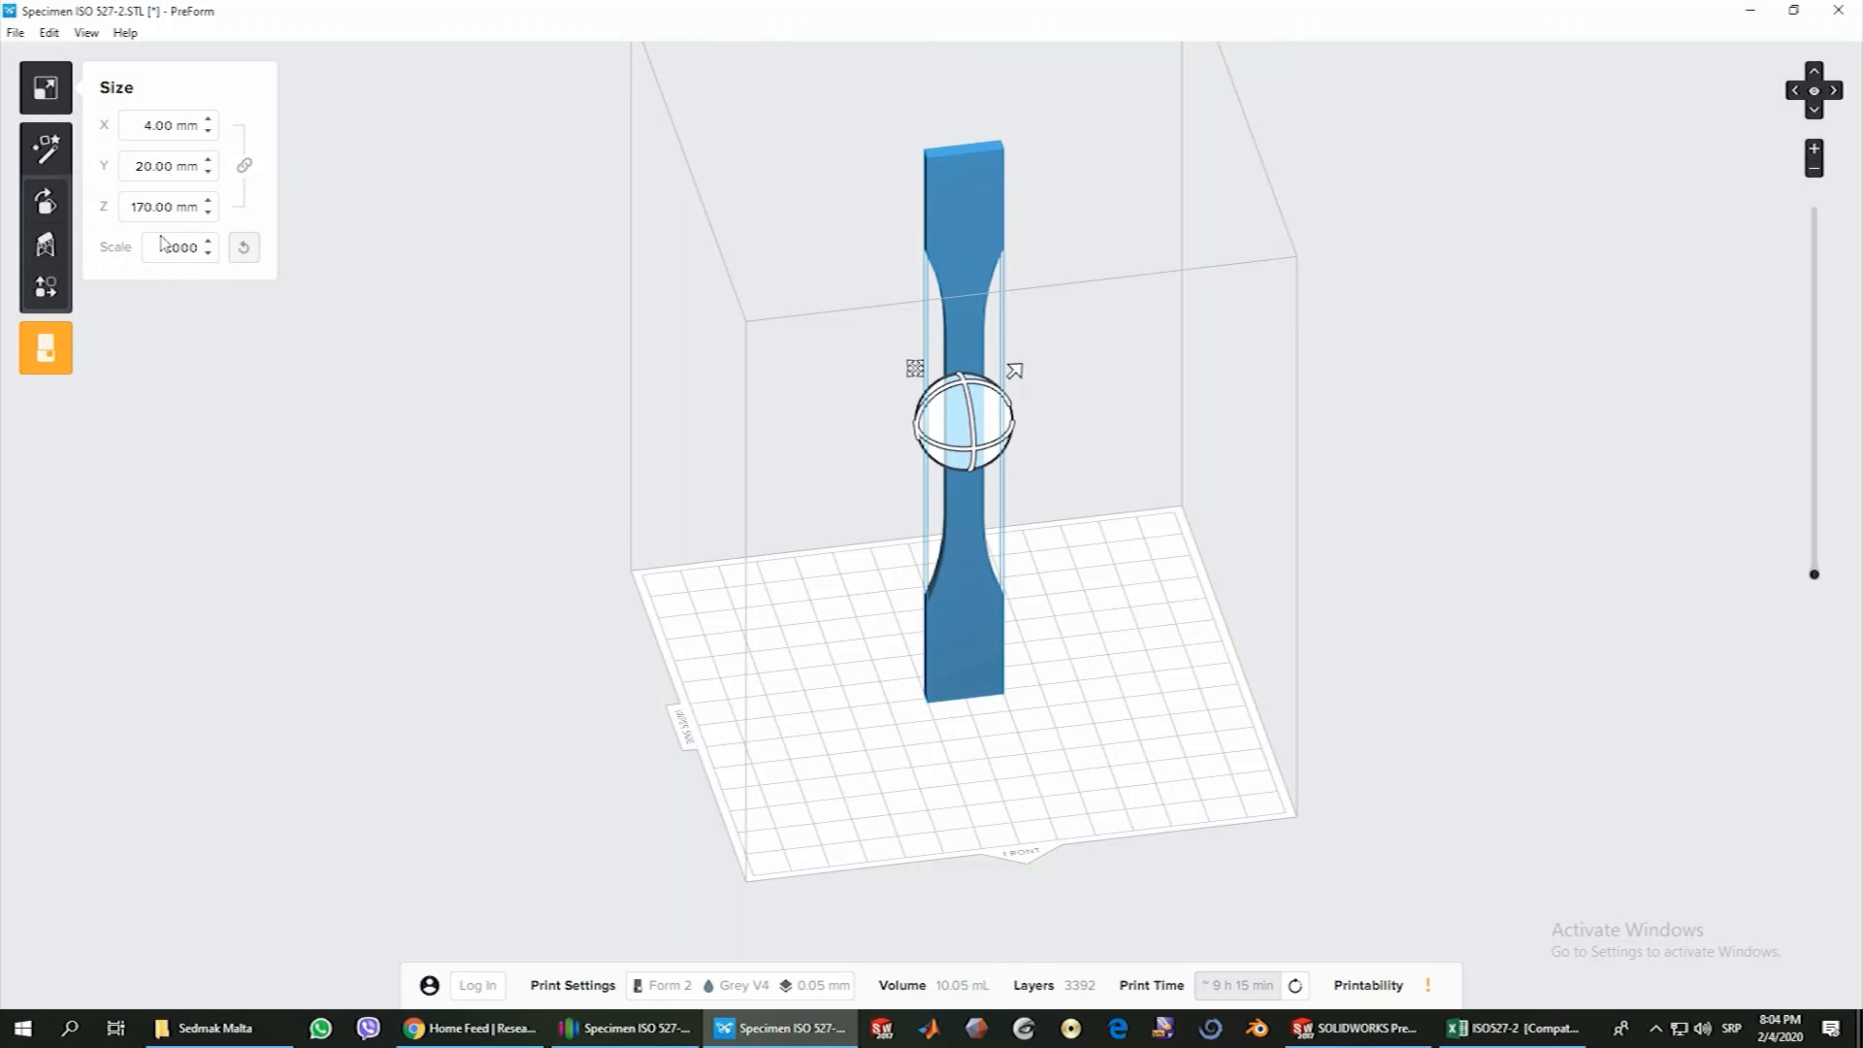
pyautogui.click(371, 316)
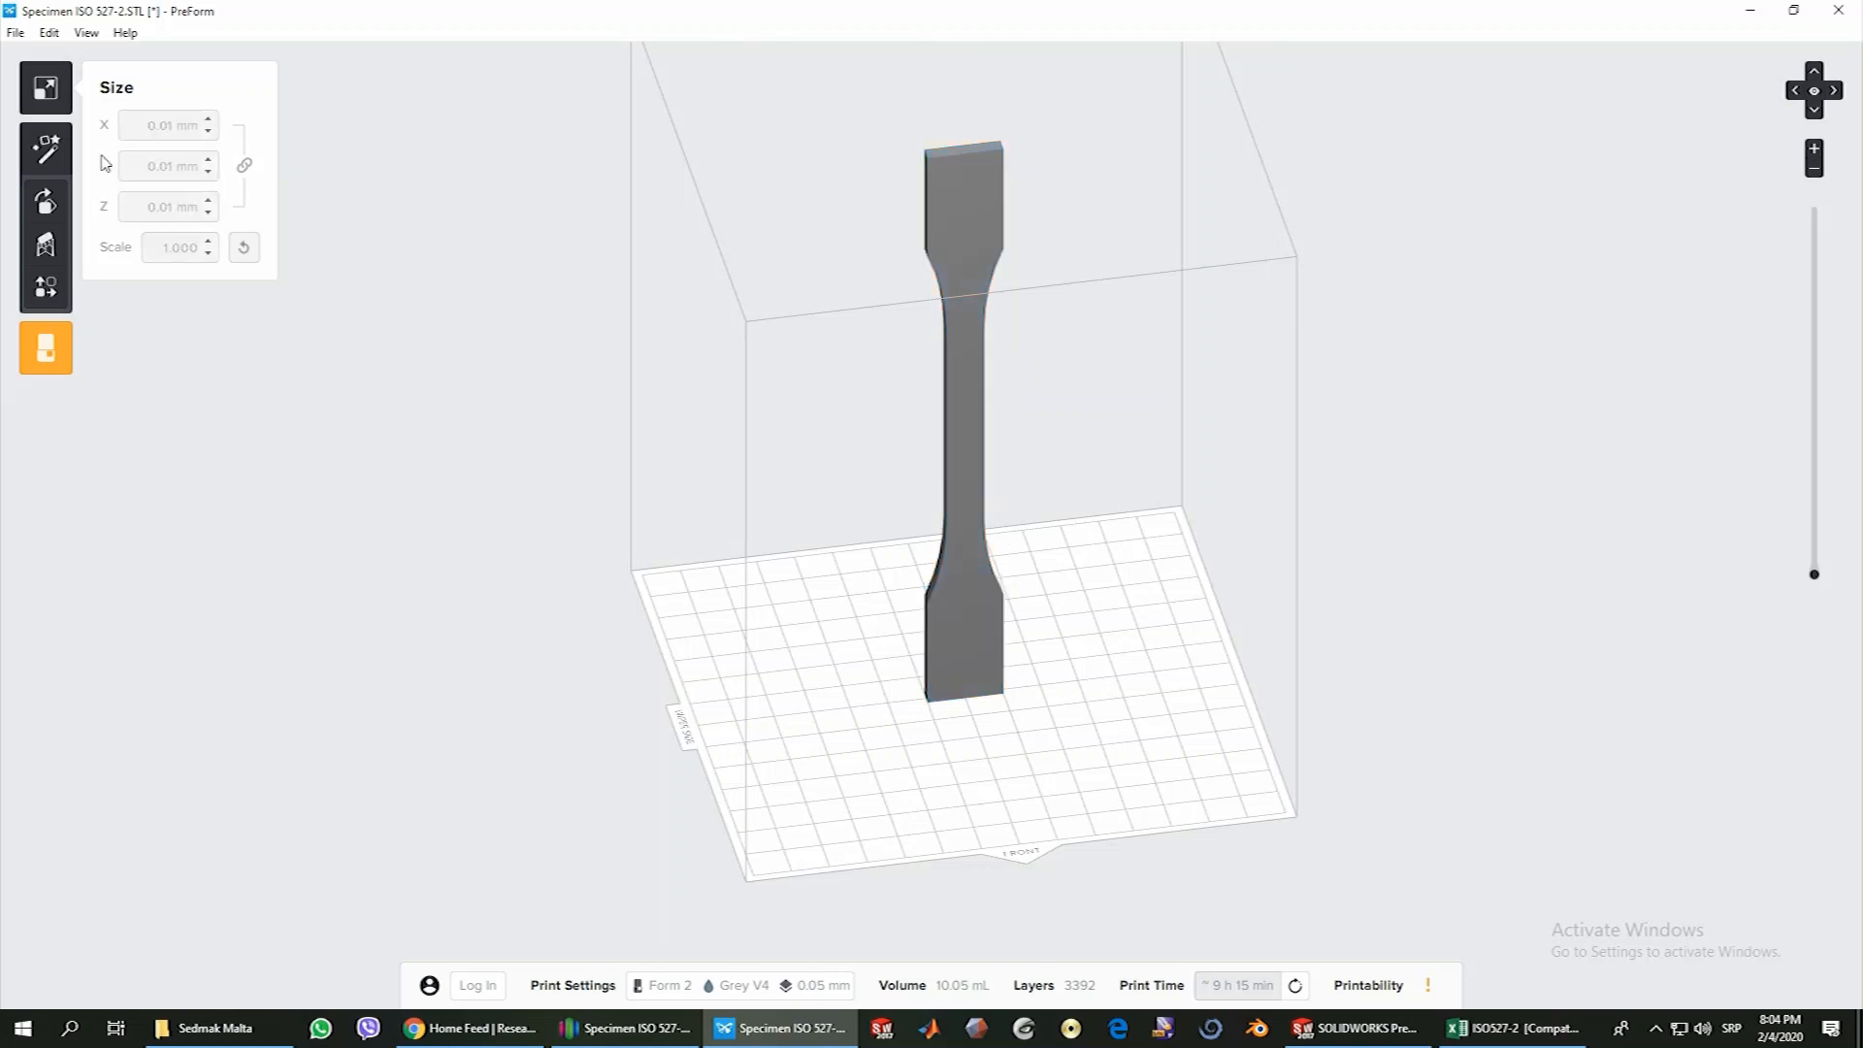
pyautogui.click(46, 97)
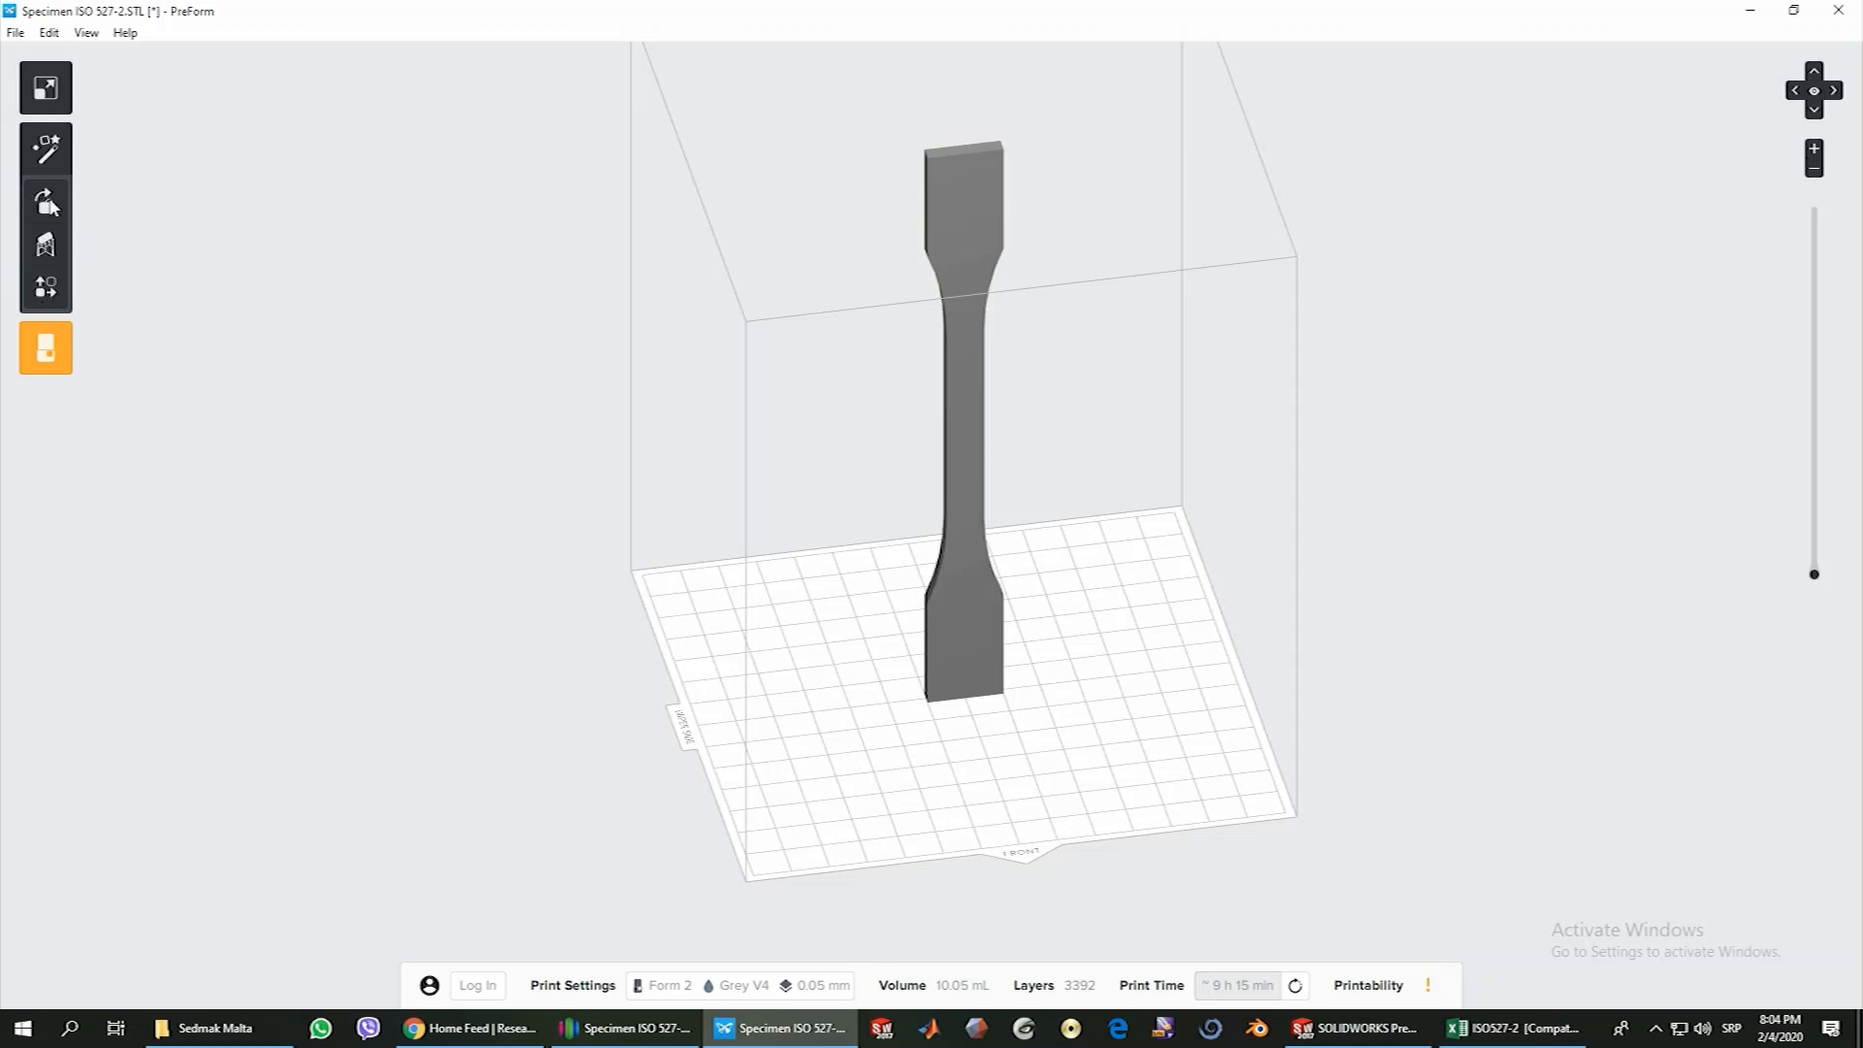
# Try the preset face orientations on the specimen, finishing with it standing upright on the build platform
pyautogui.click(49, 204)
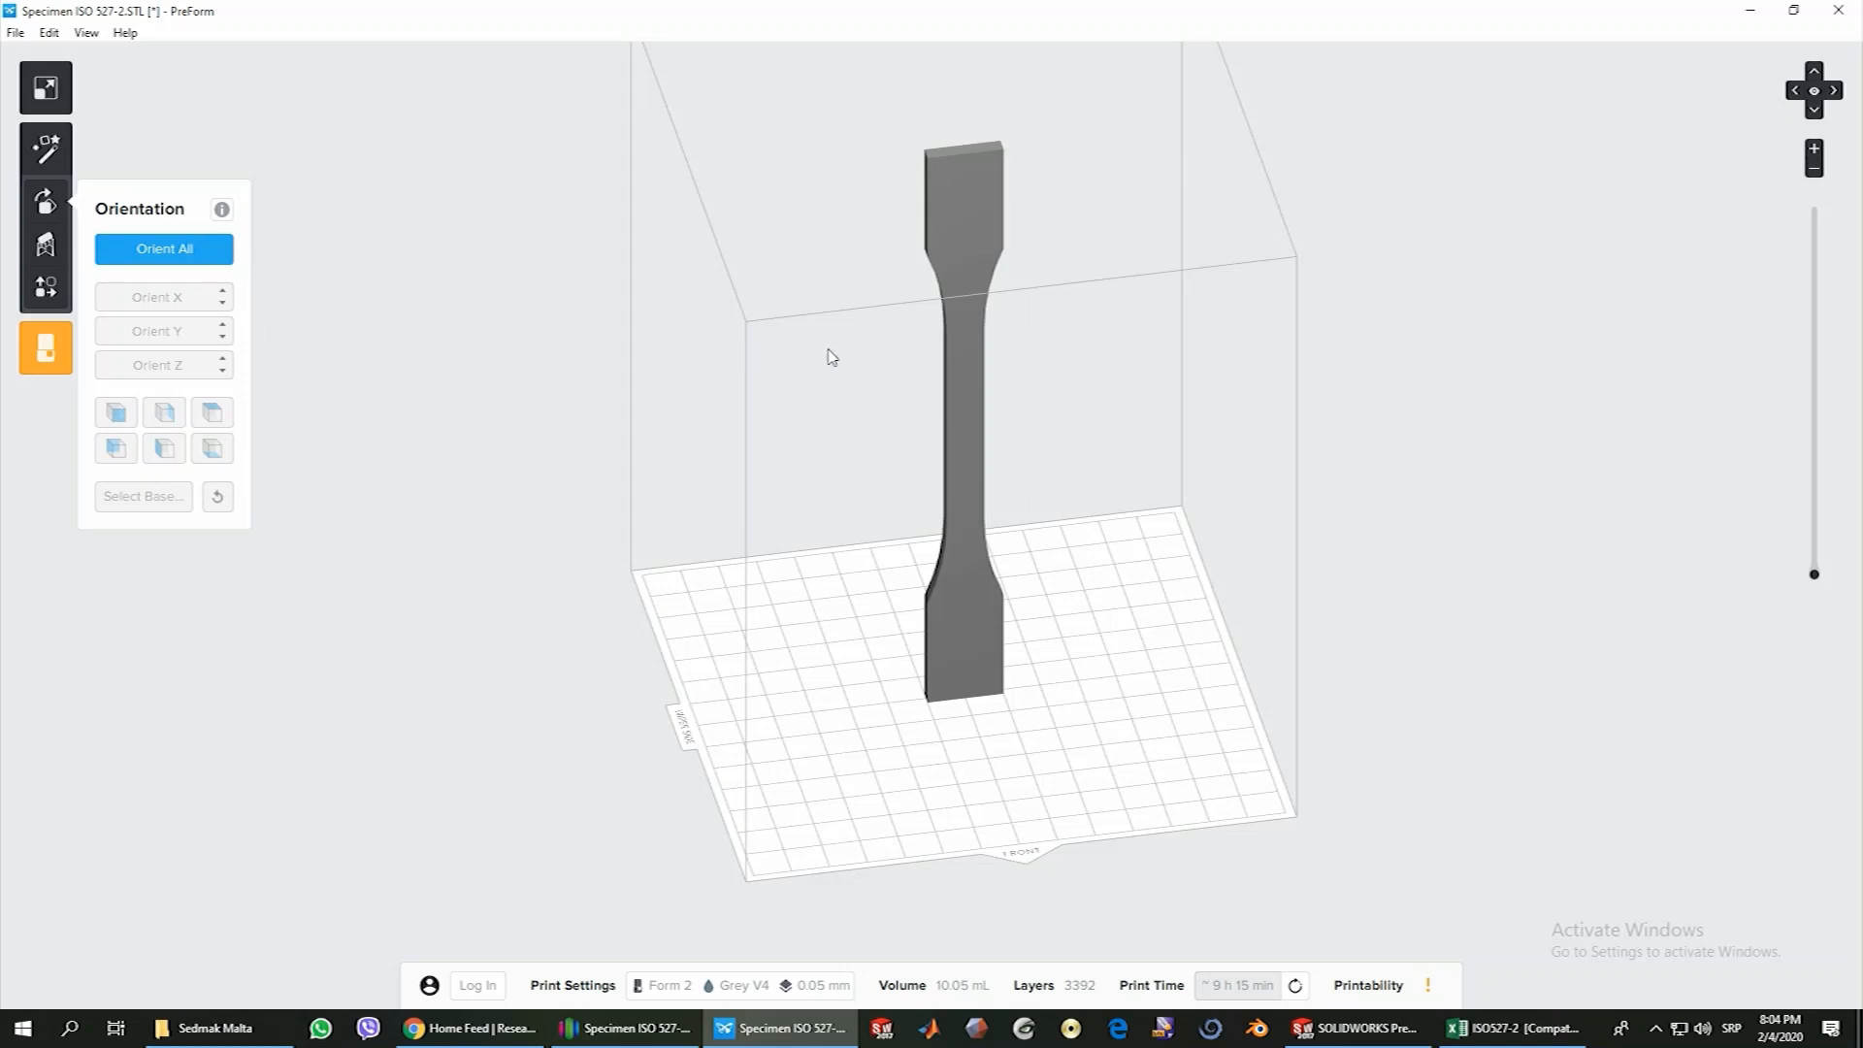
pyautogui.click(961, 386)
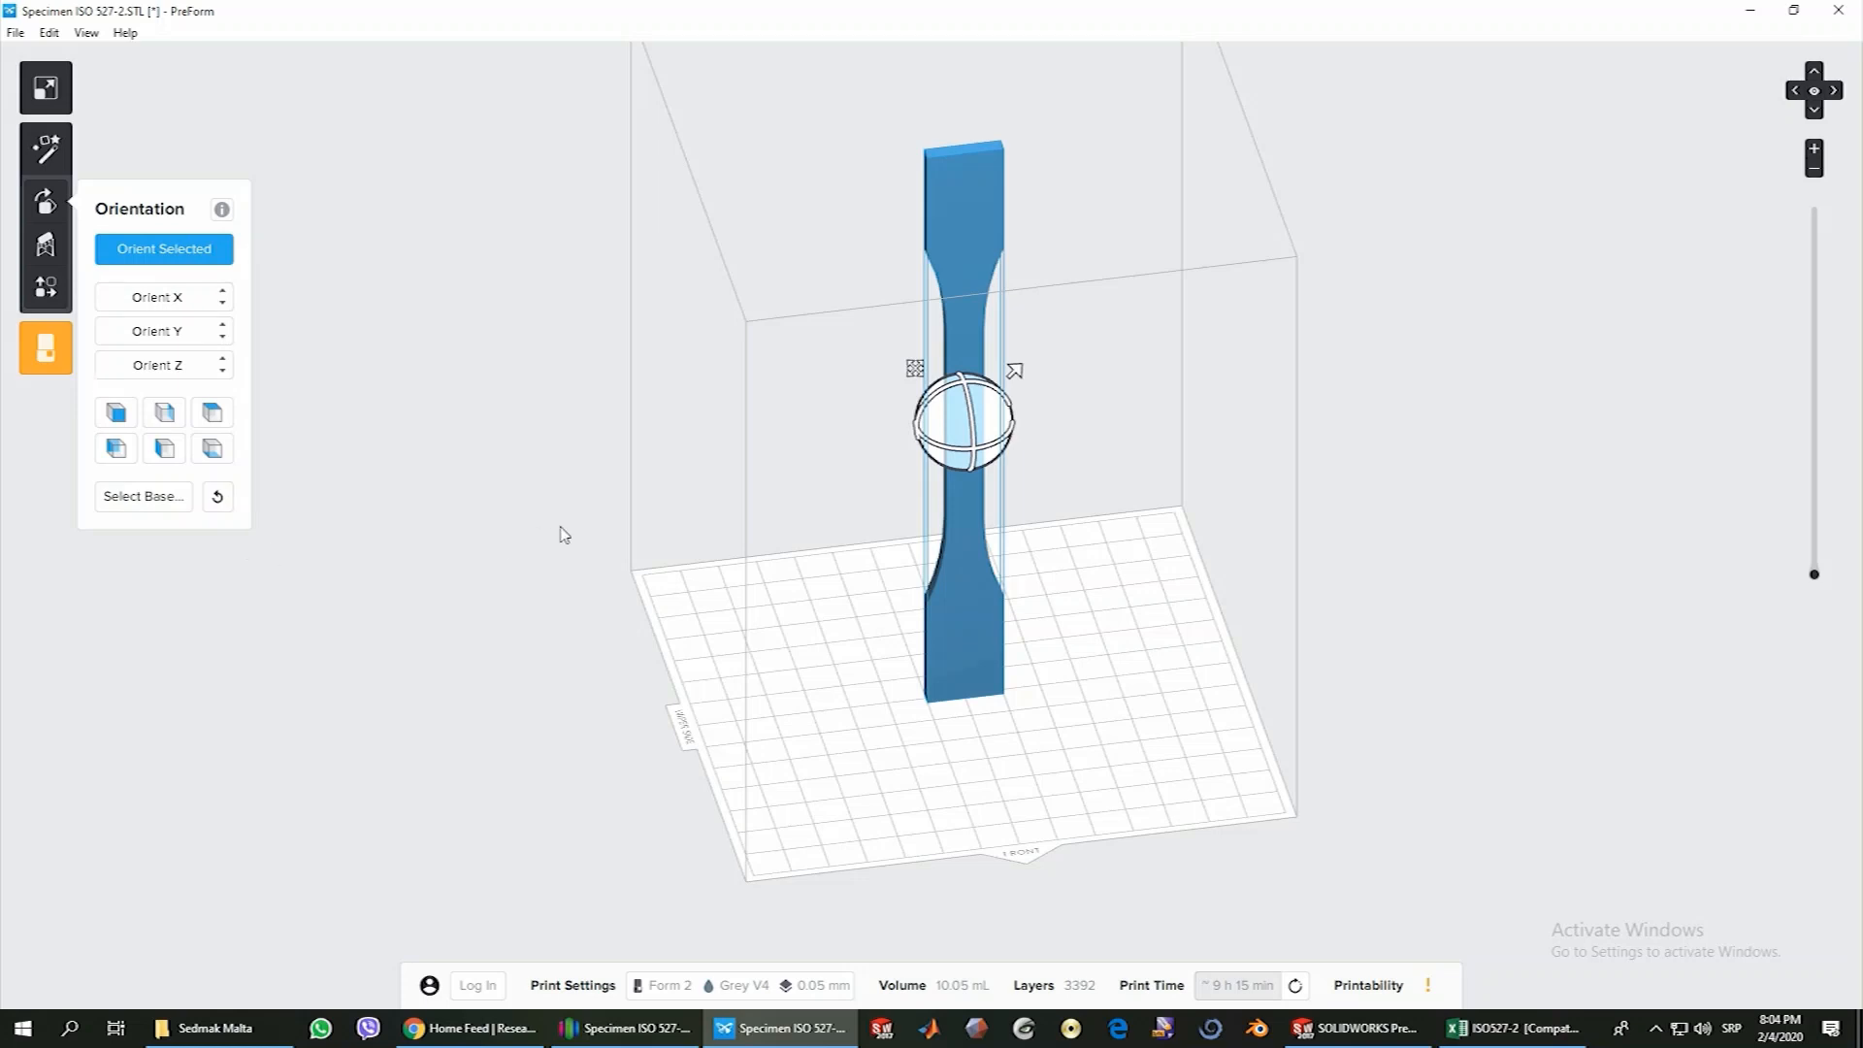
pyautogui.moveTo(563, 531); pyautogui.dragTo(617, 569, button='right')
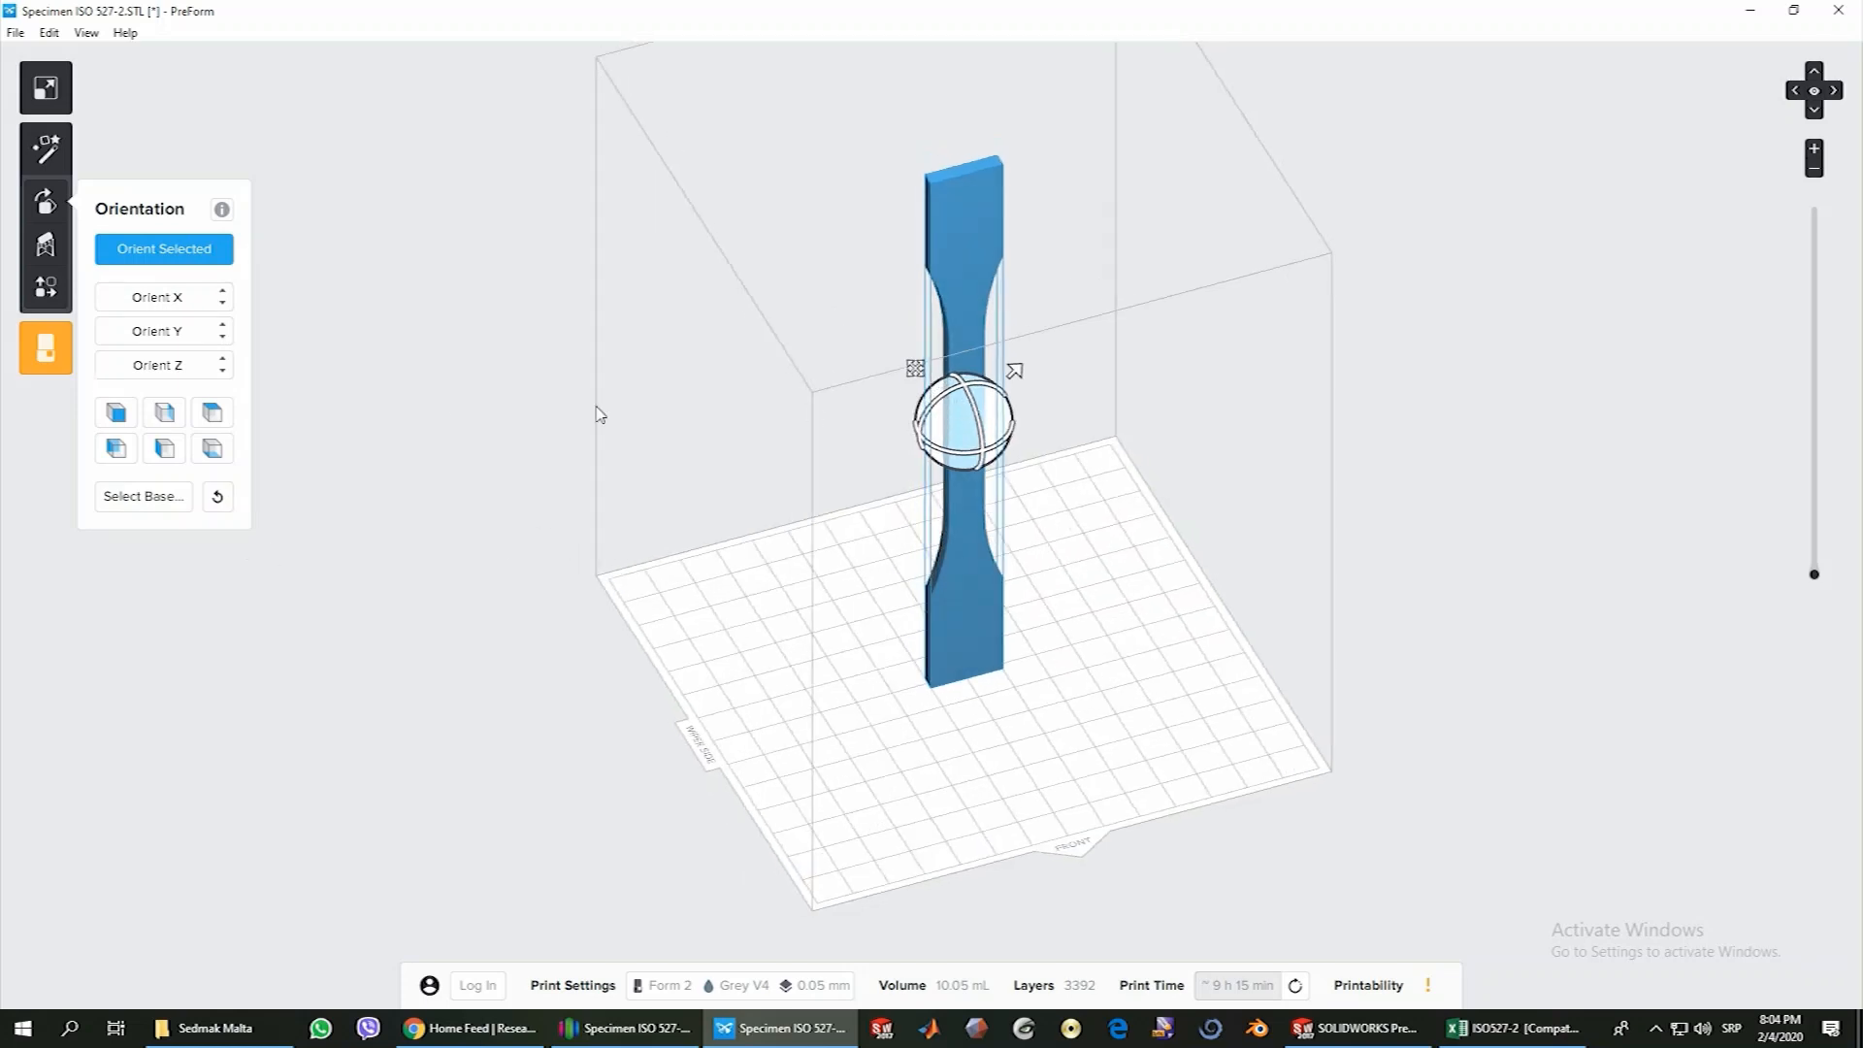
pyautogui.click(117, 418)
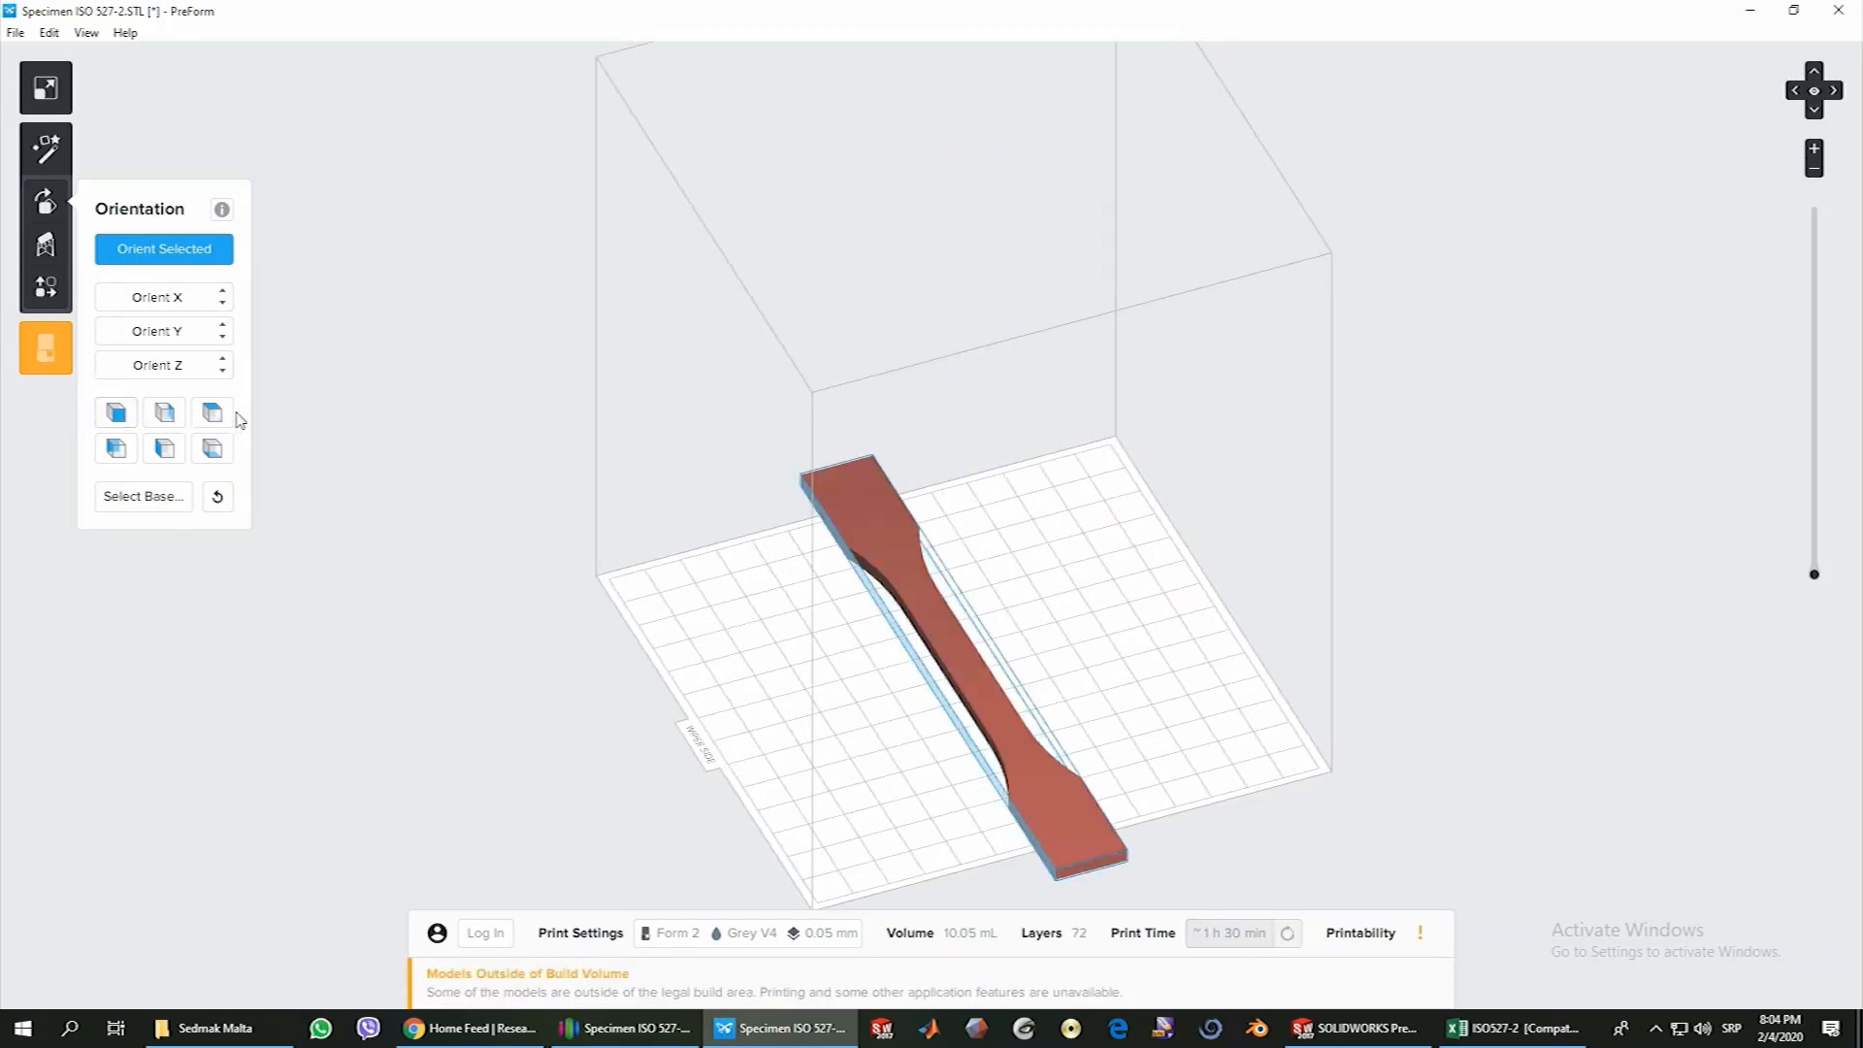
pyautogui.click(217, 415)
pyautogui.click(170, 446)
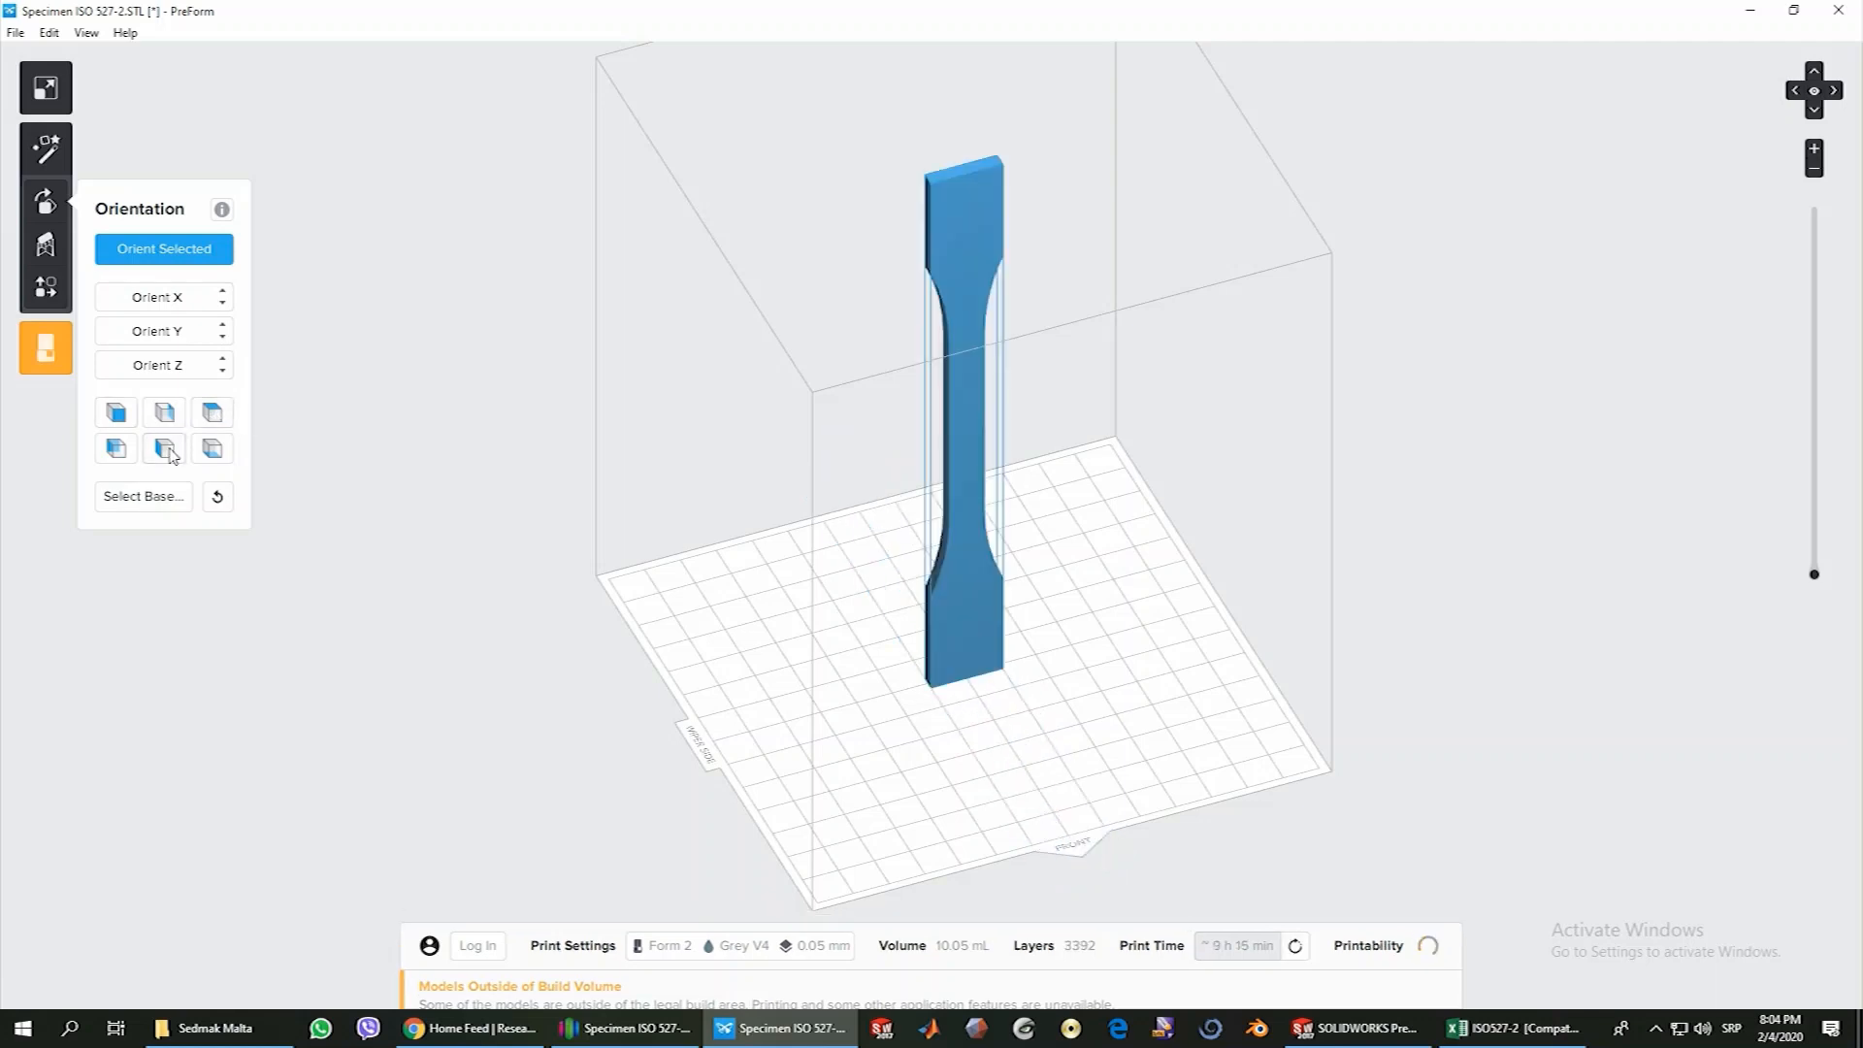
pyautogui.click(117, 449)
pyautogui.click(164, 414)
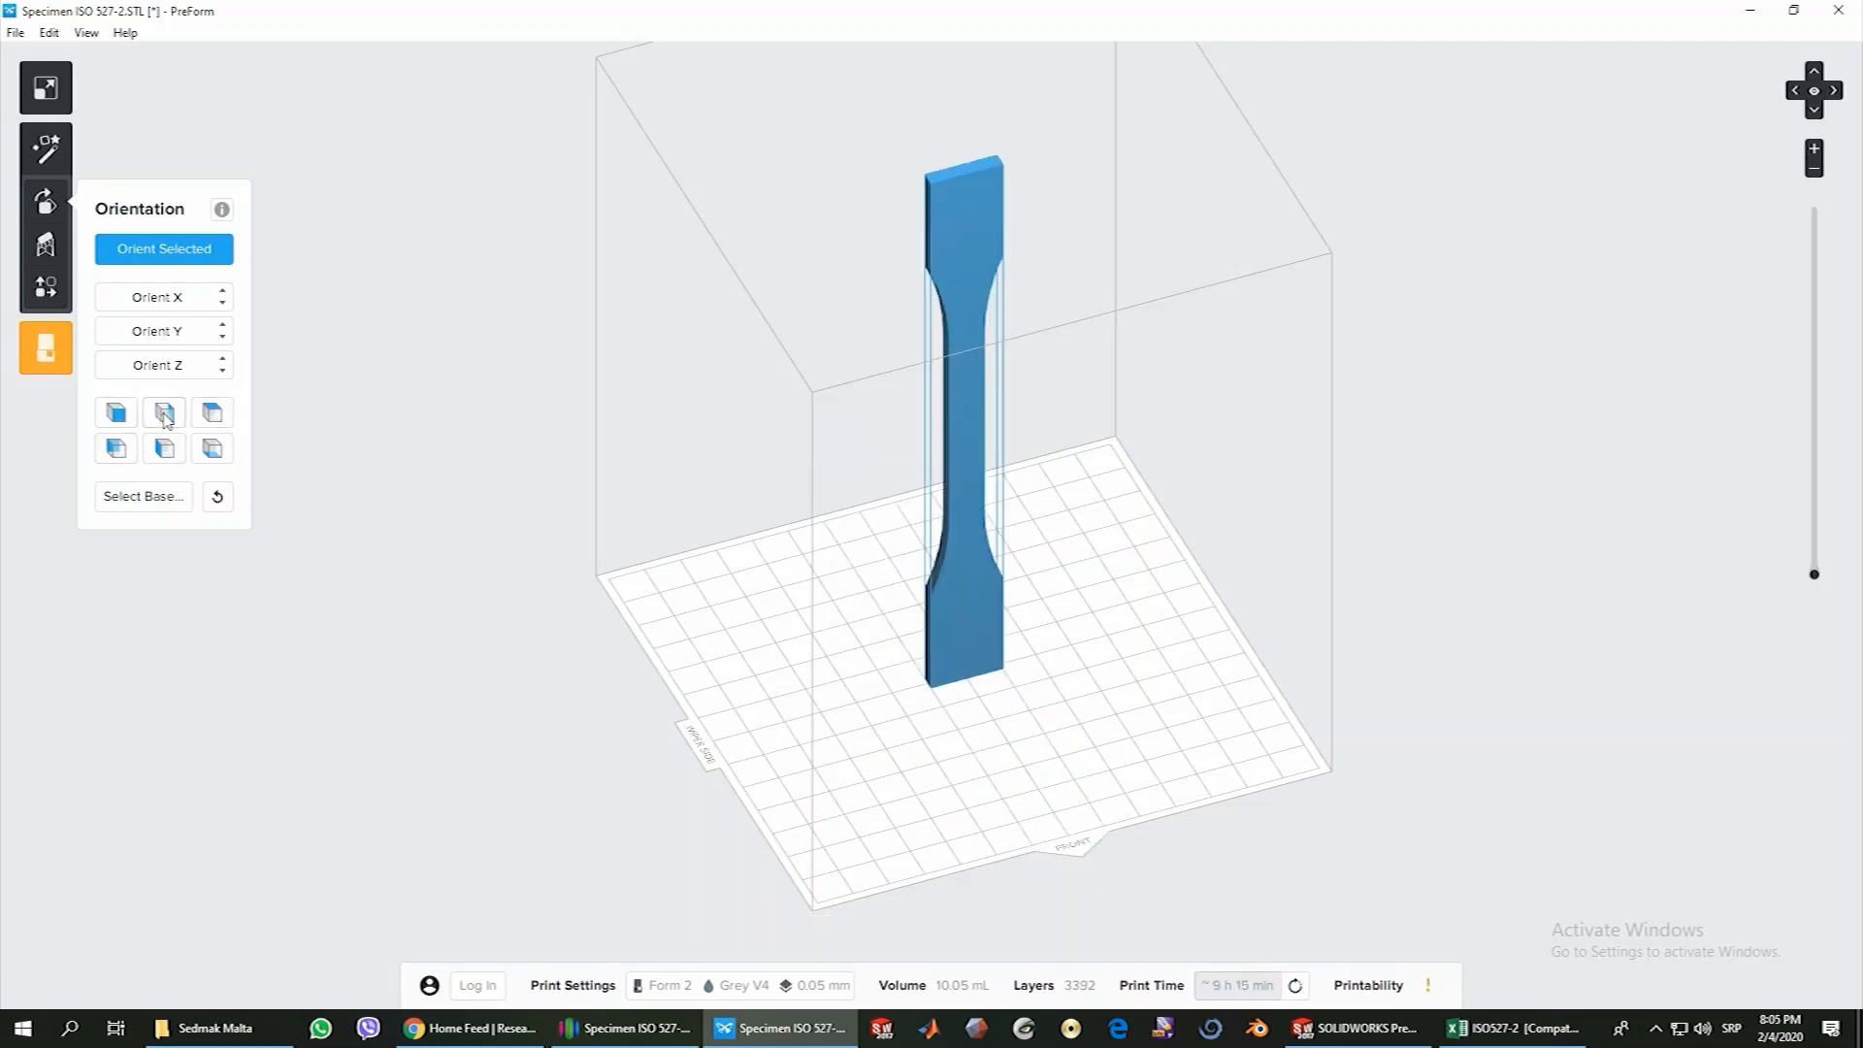
pyautogui.click(203, 449)
pyautogui.click(116, 449)
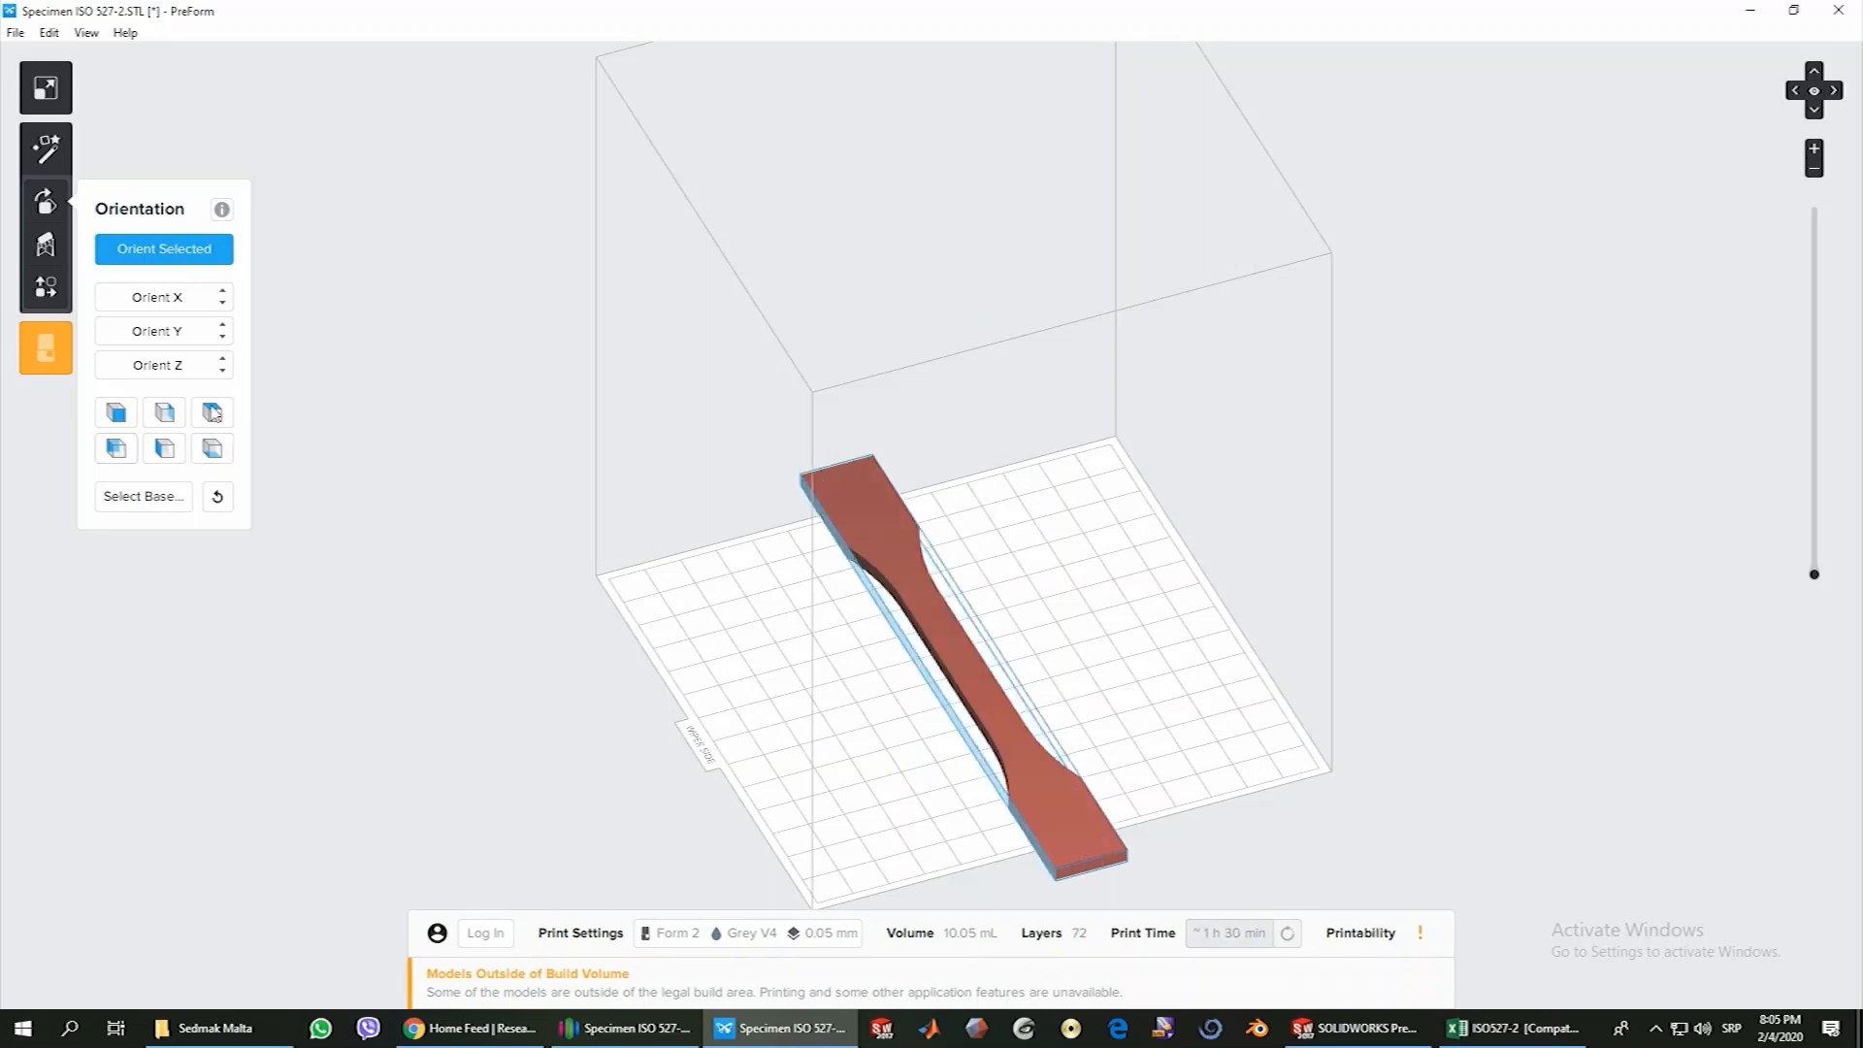
pyautogui.click(216, 413)
pyautogui.click(124, 413)
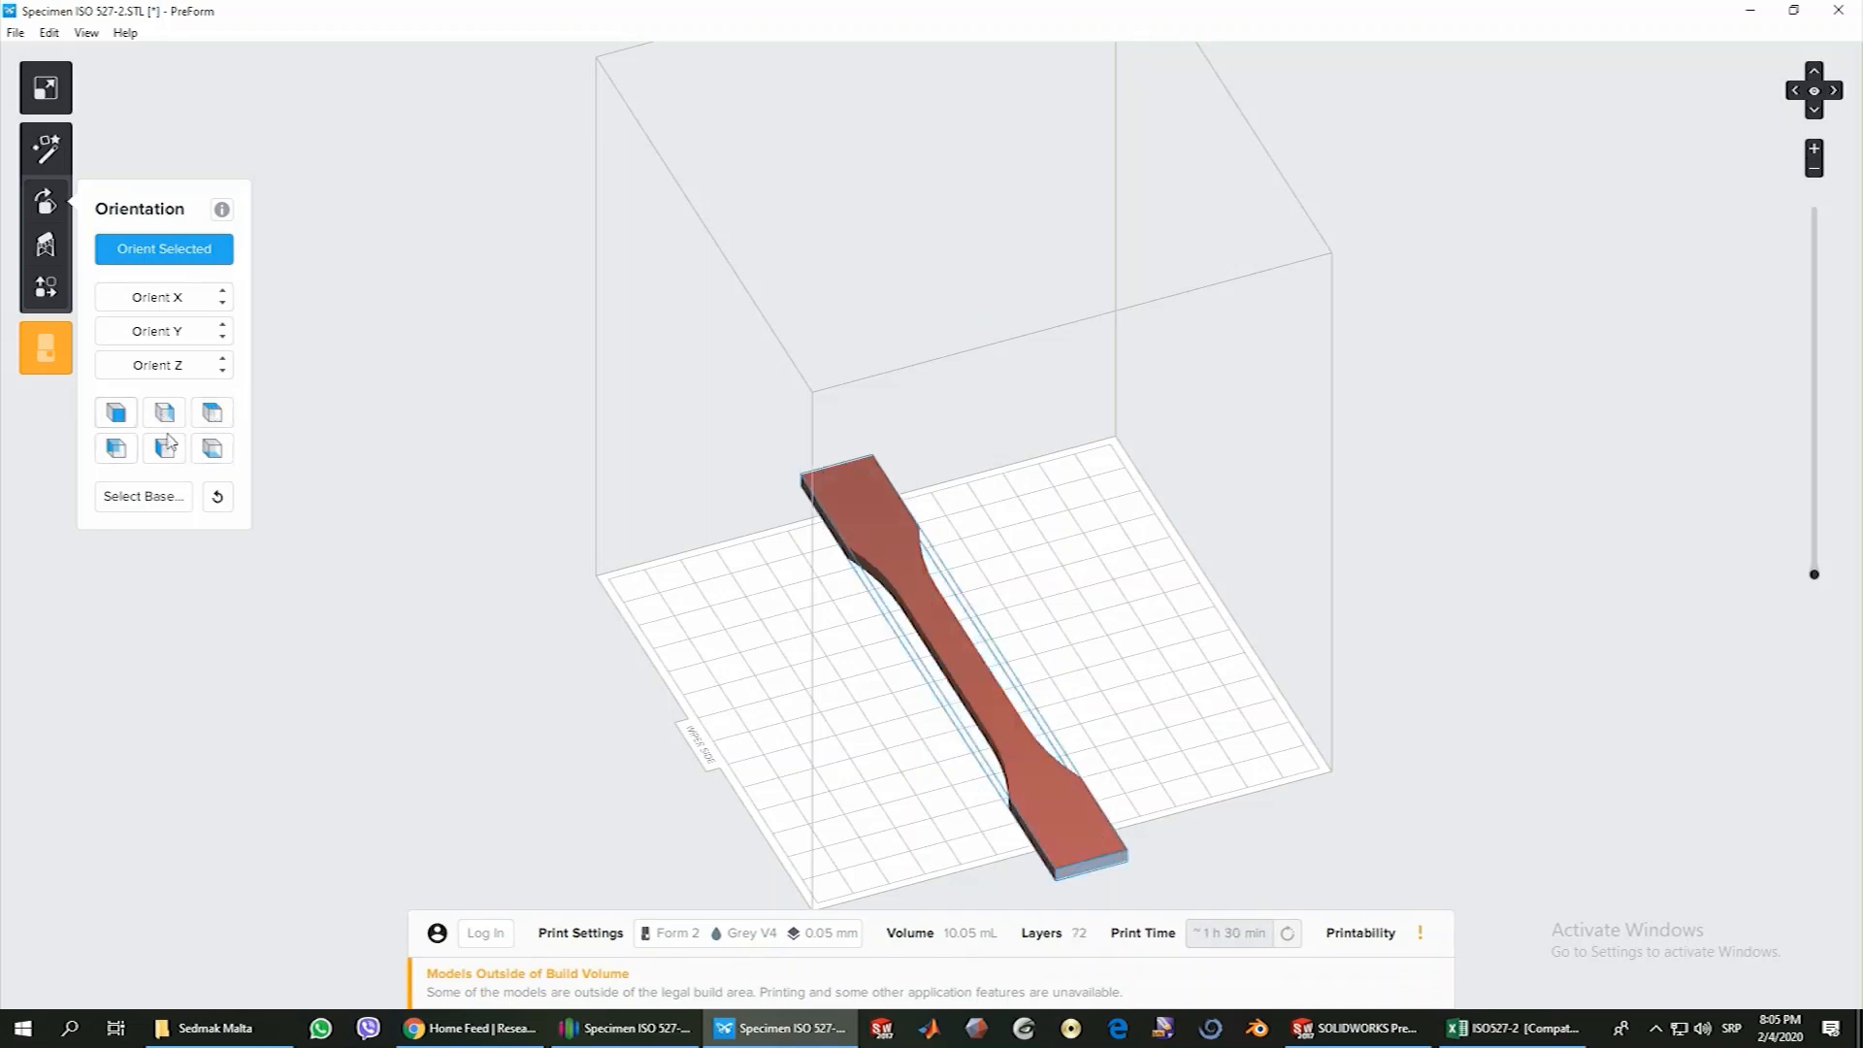
pyautogui.click(170, 448)
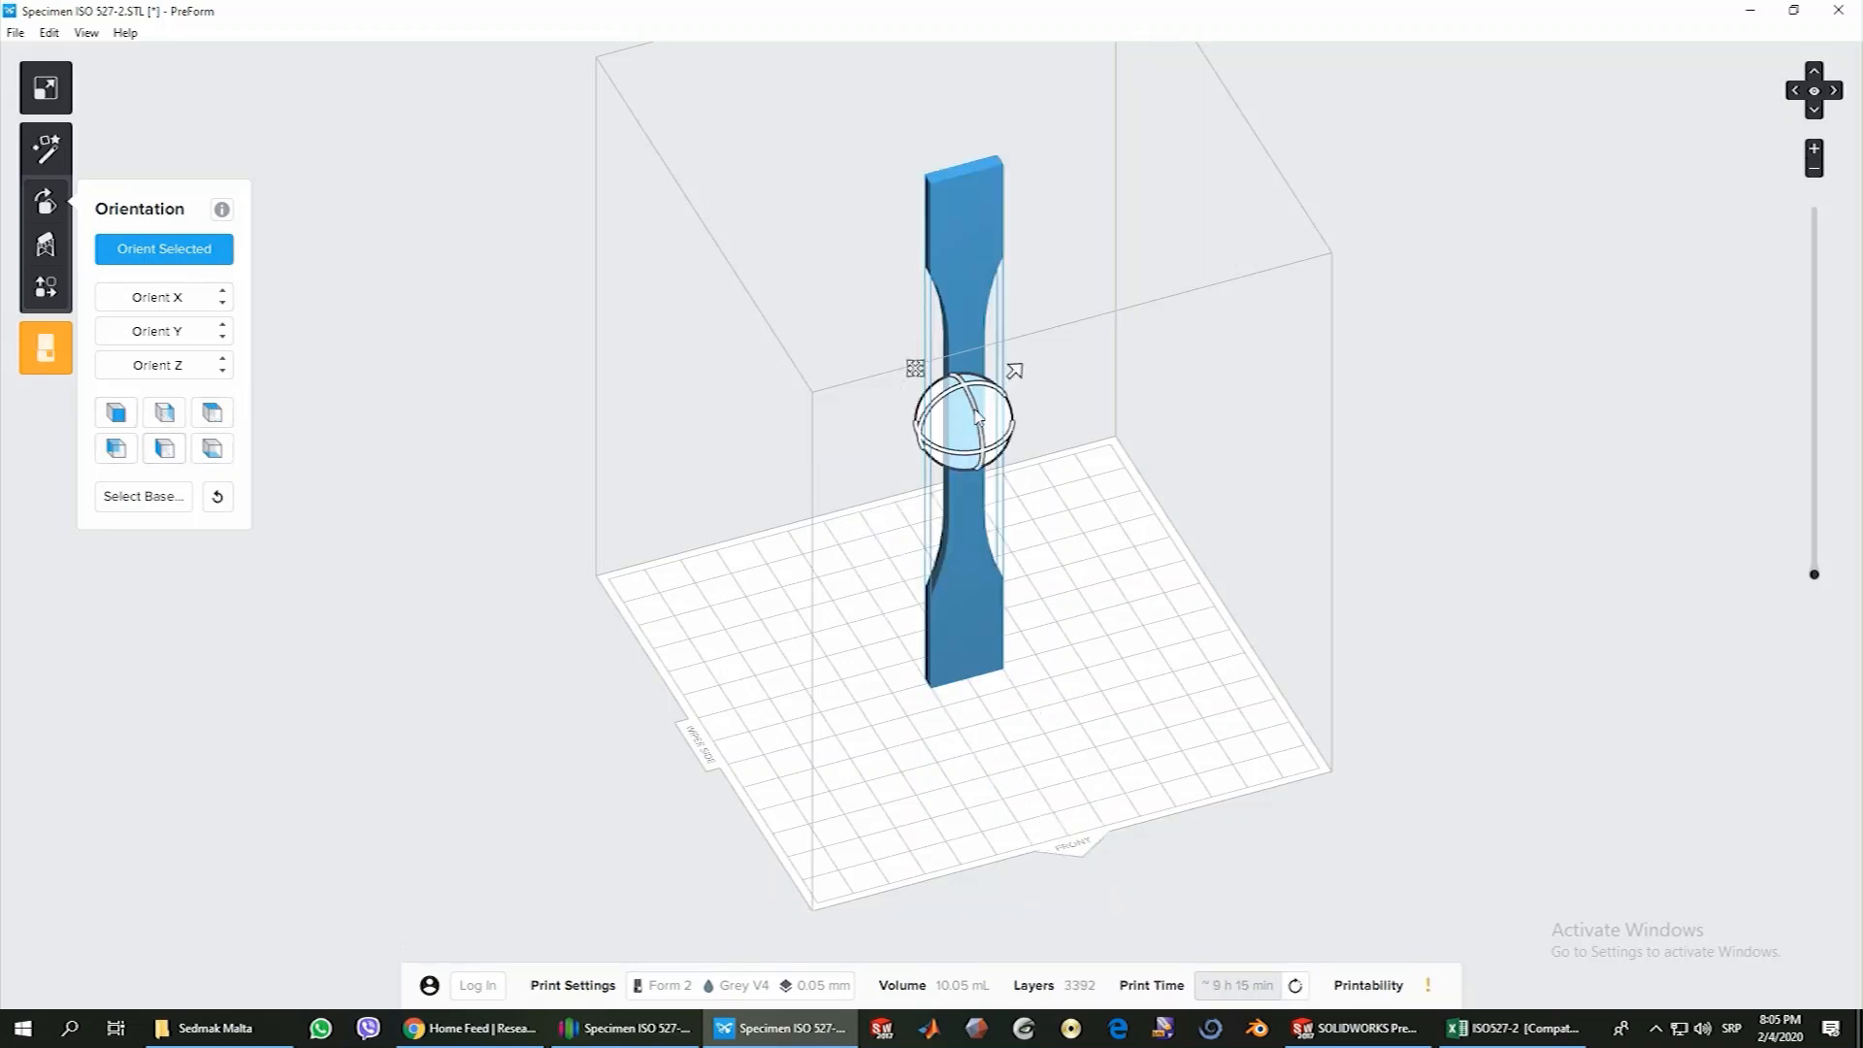
# Rotate the specimen freehand from upright to a diagonal tilt above the build platform
pyautogui.moveTo(870, 553); pyautogui.dragTo(947, 496, button='right')
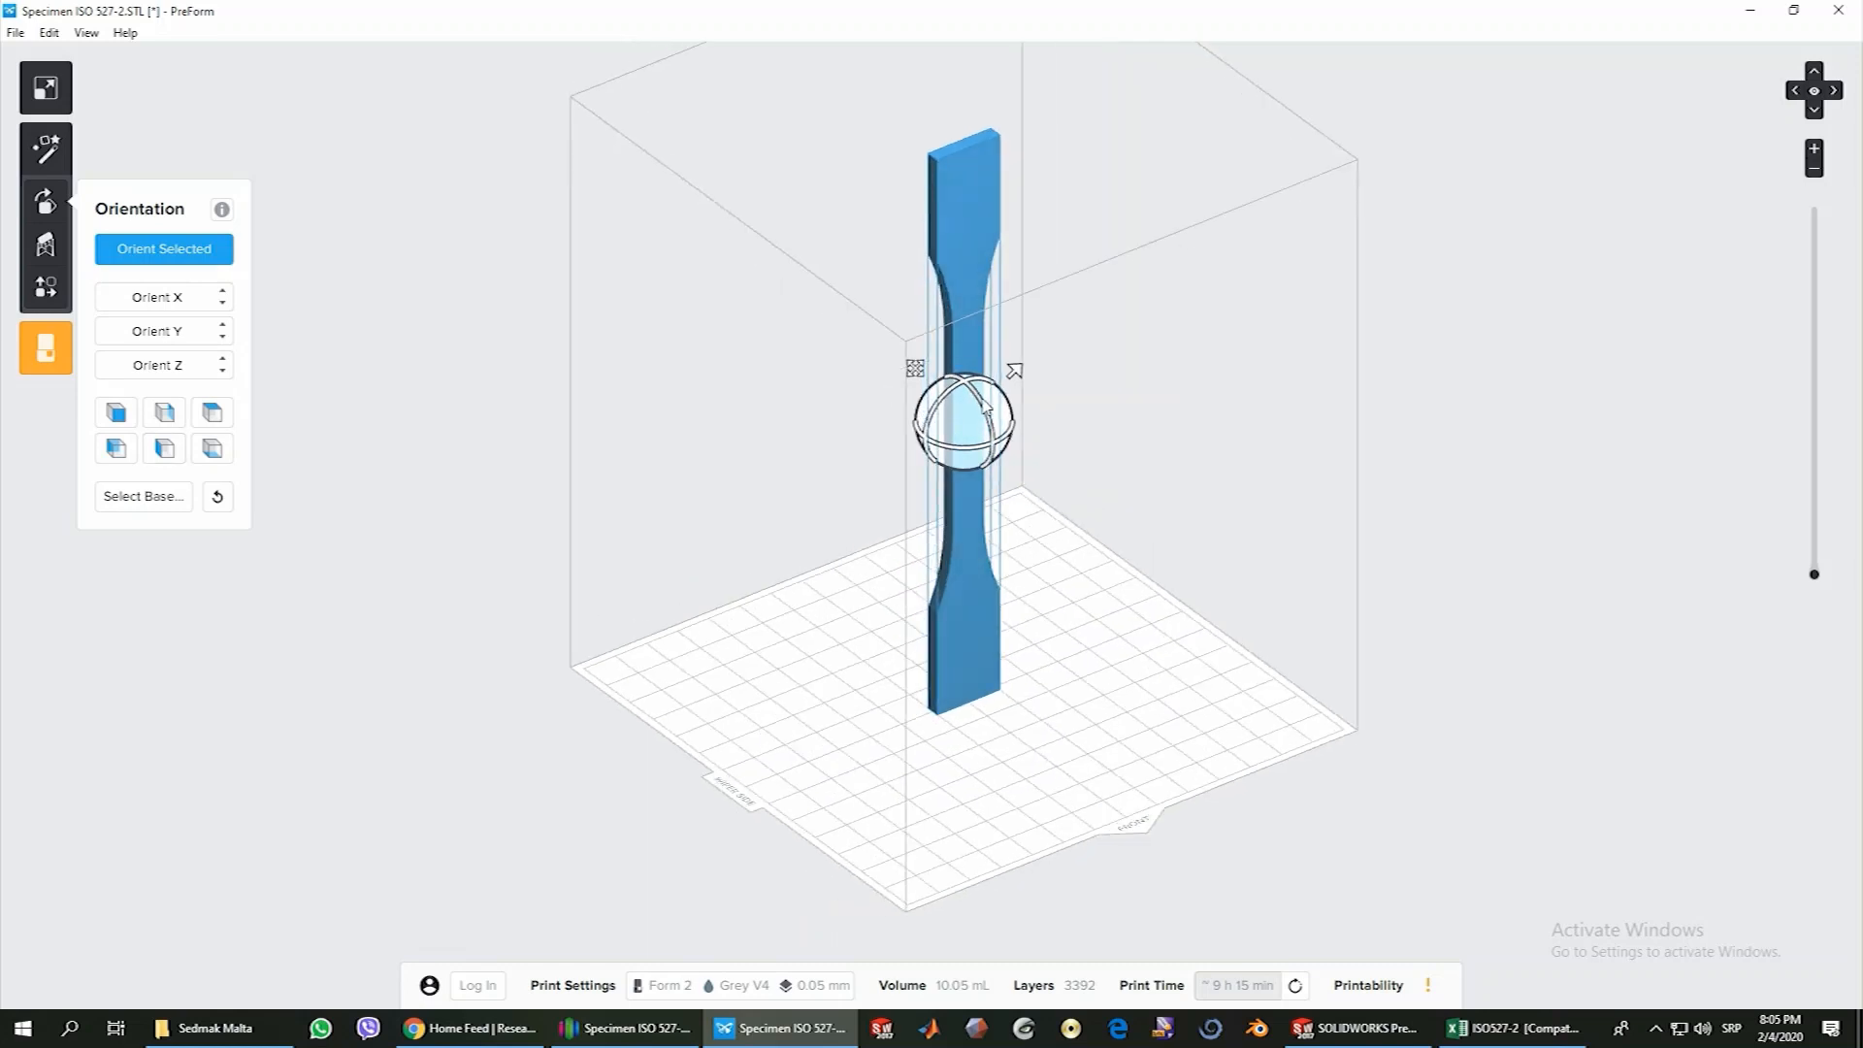
pyautogui.moveTo(987, 408); pyautogui.dragTo(992, 435)
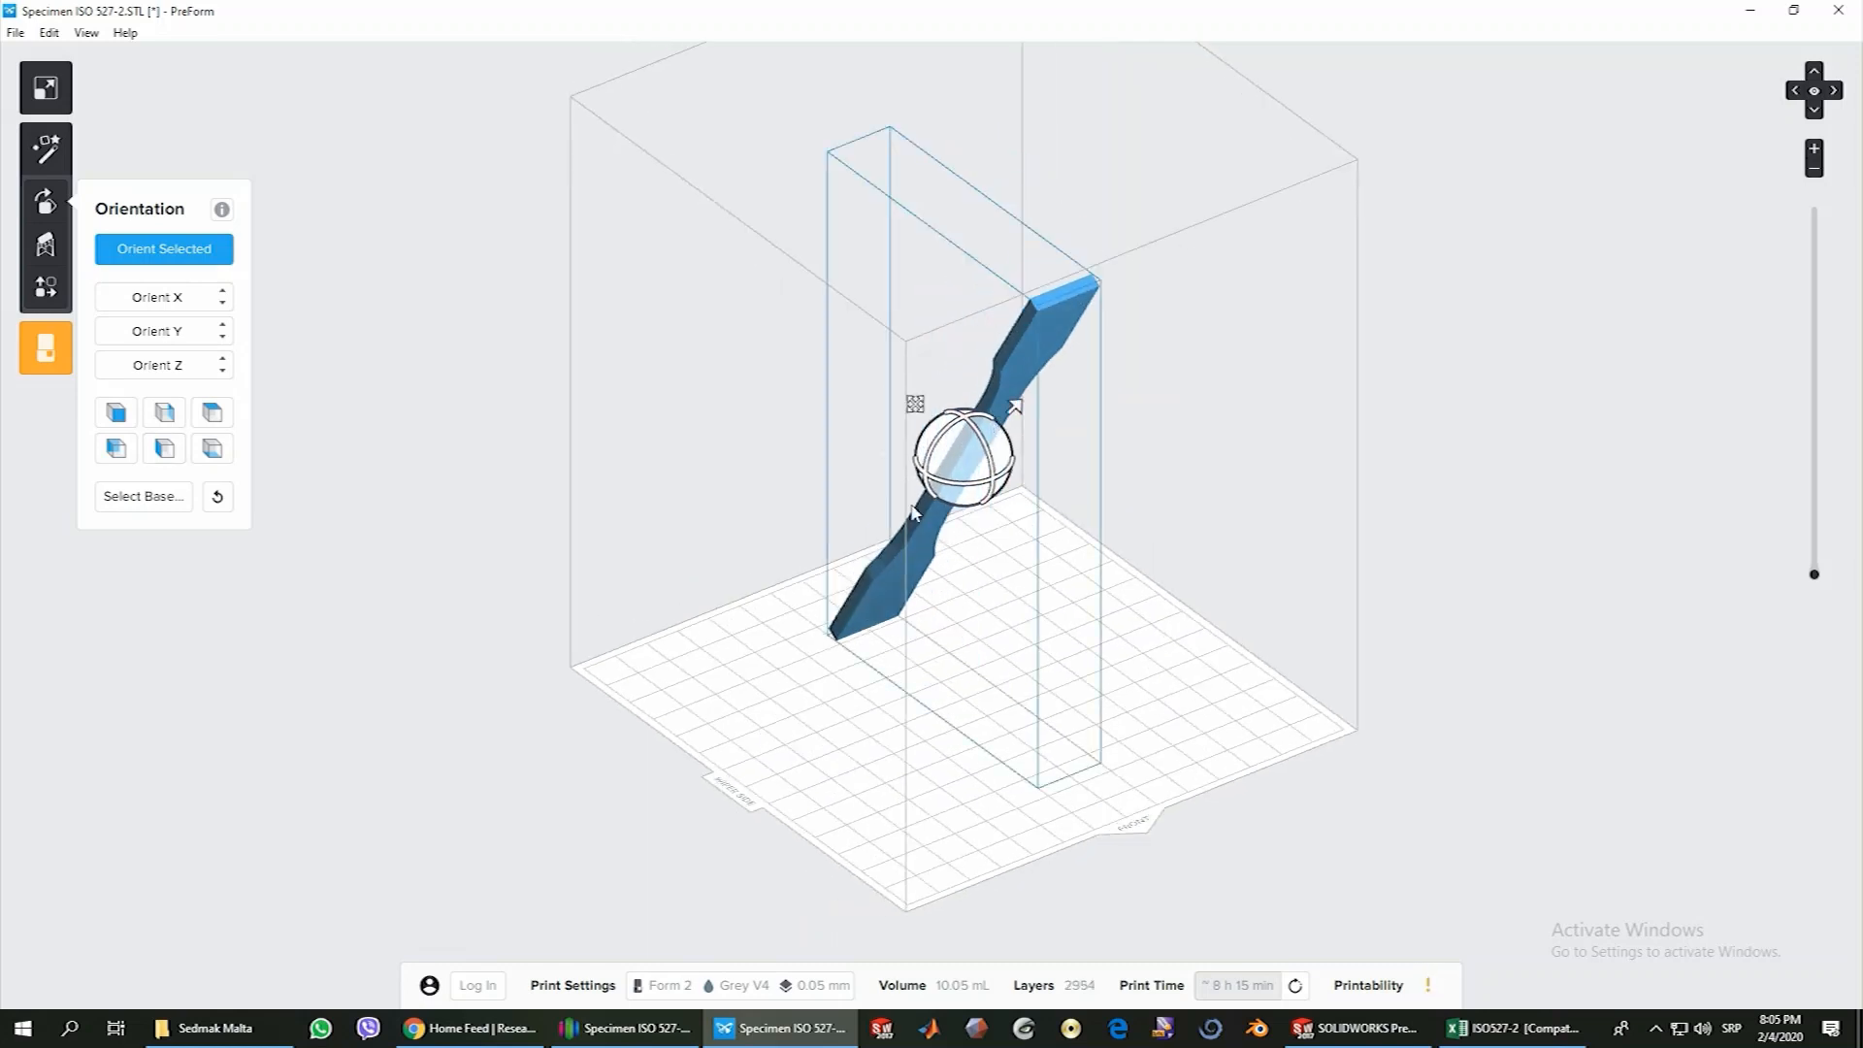
pyautogui.moveTo(870, 549); pyautogui.dragTo(1019, 586, button='right')
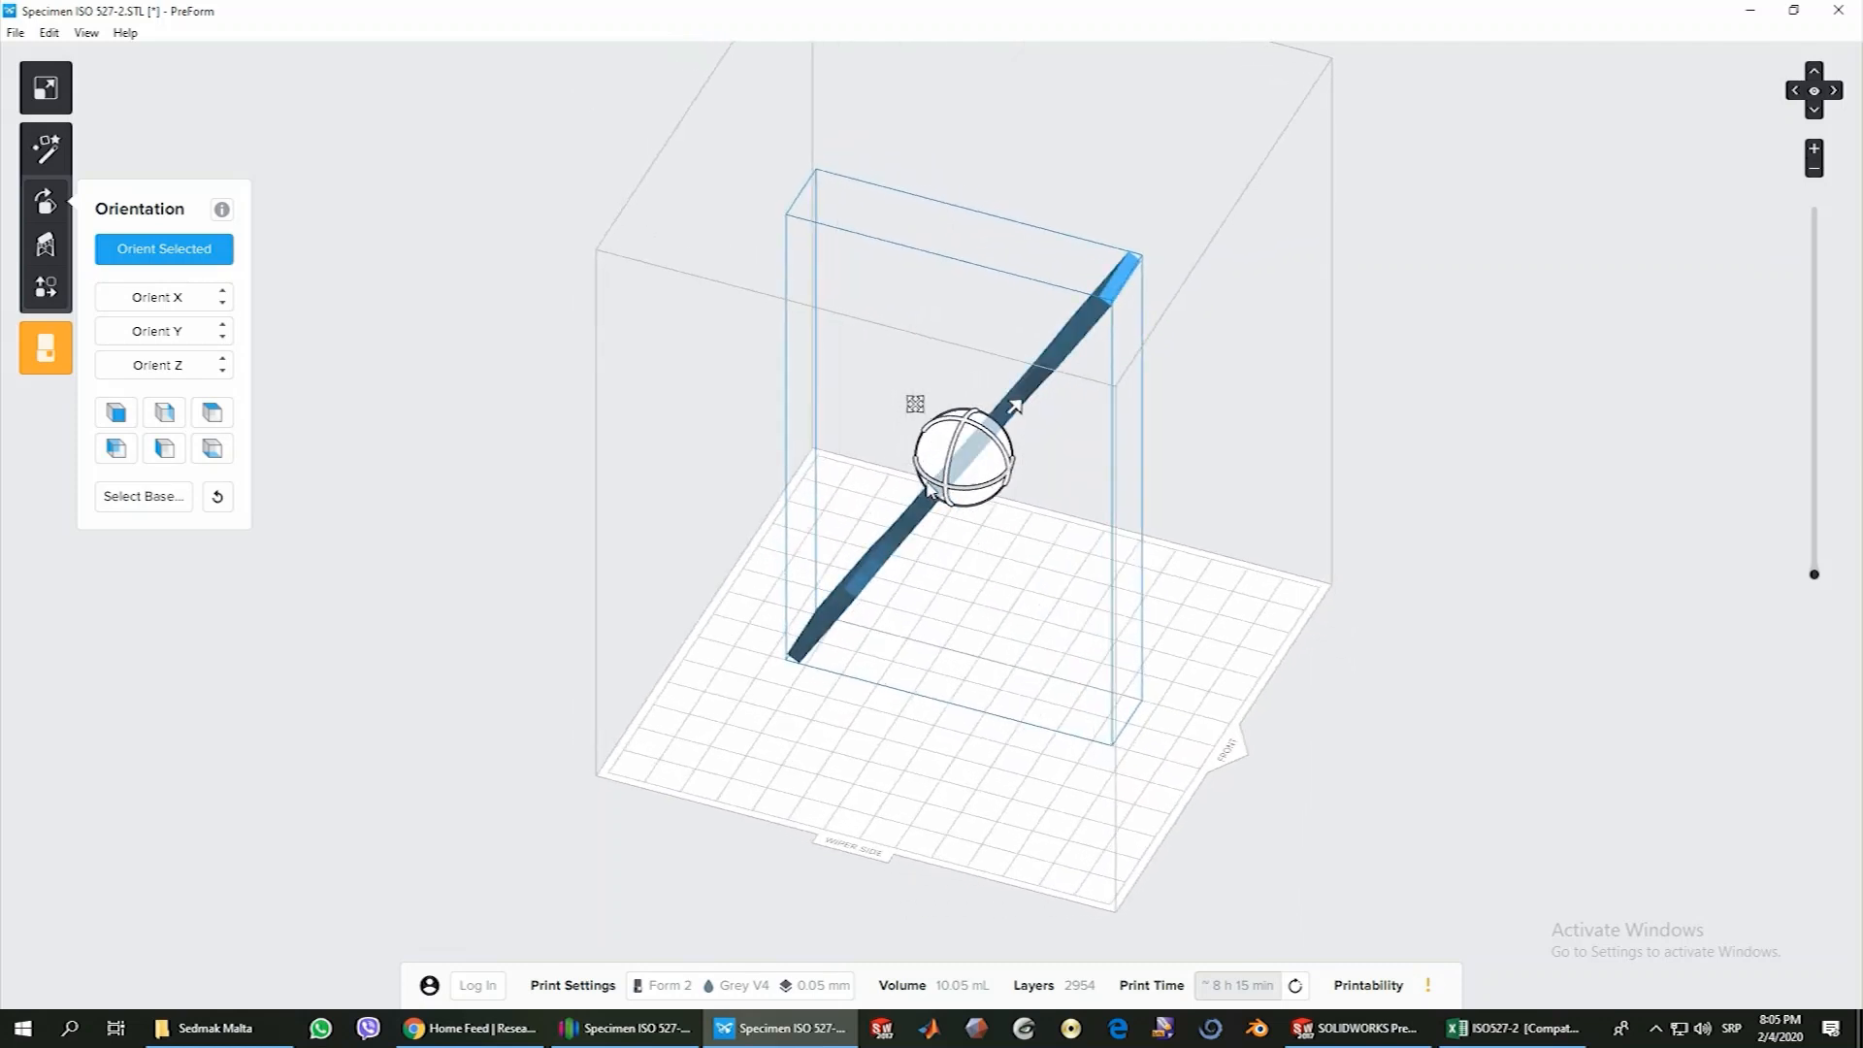
pyautogui.moveTo(939, 482); pyautogui.dragTo(995, 448)
pyautogui.moveTo(928, 604); pyautogui.dragTo(935, 636, button='right')
pyautogui.moveTo(992, 474); pyautogui.dragTo(979, 476)
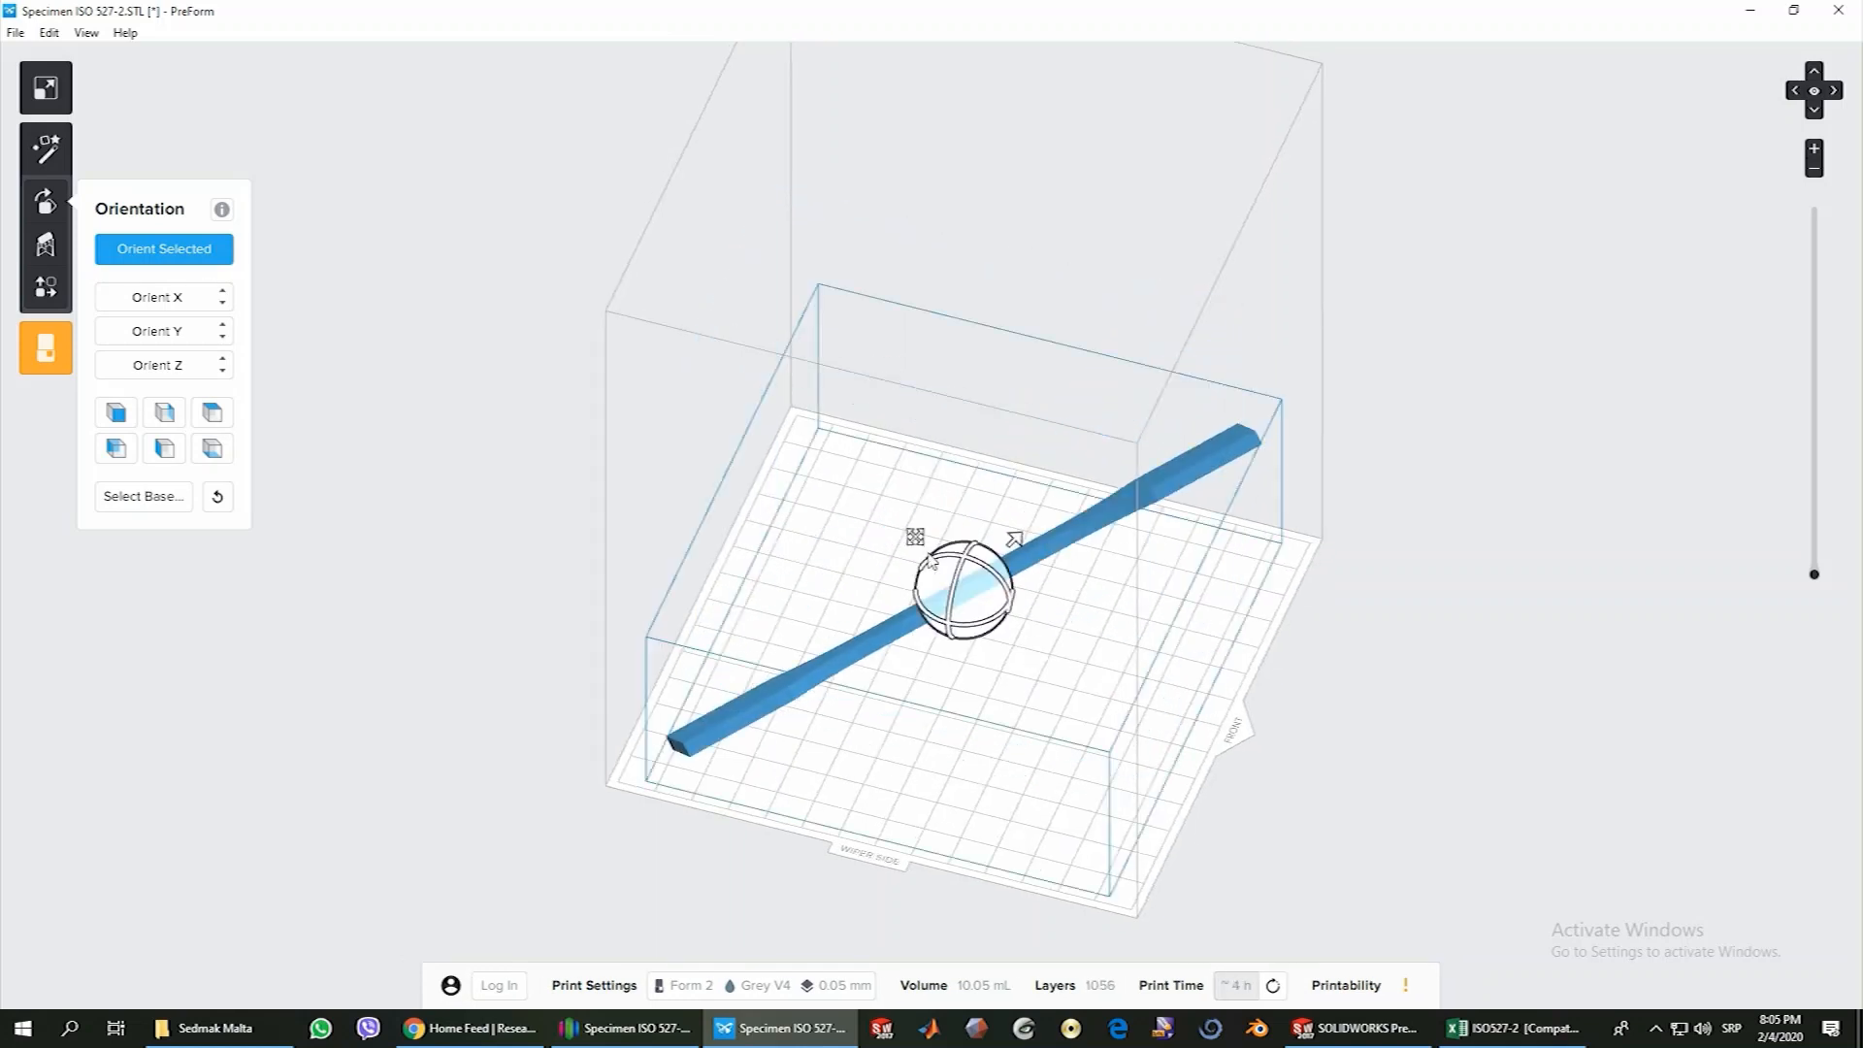
pyautogui.moveTo(958, 586); pyautogui.dragTo(964, 595)
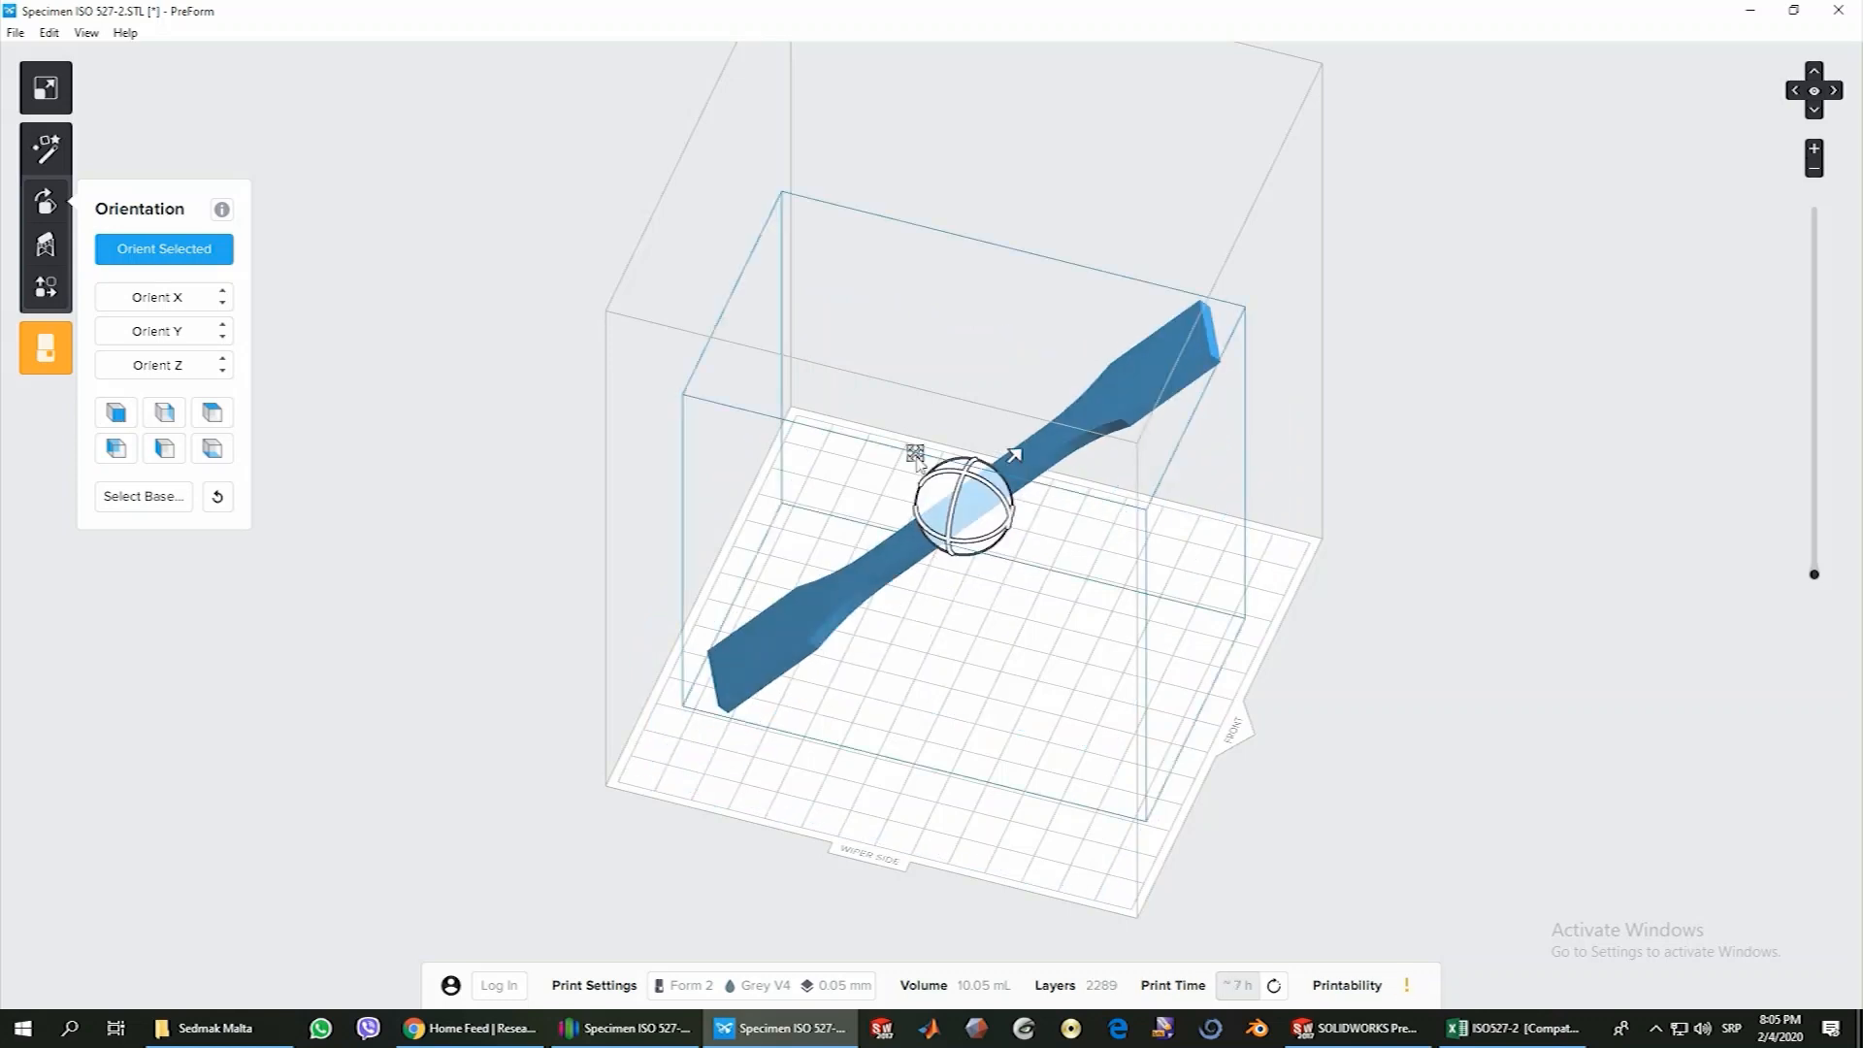
# Move the tilted specimen towards the wiper side of the platform, adjust its rotation about its length, and deselect it
pyautogui.moveTo(912, 458); pyautogui.dragTo(871, 532)
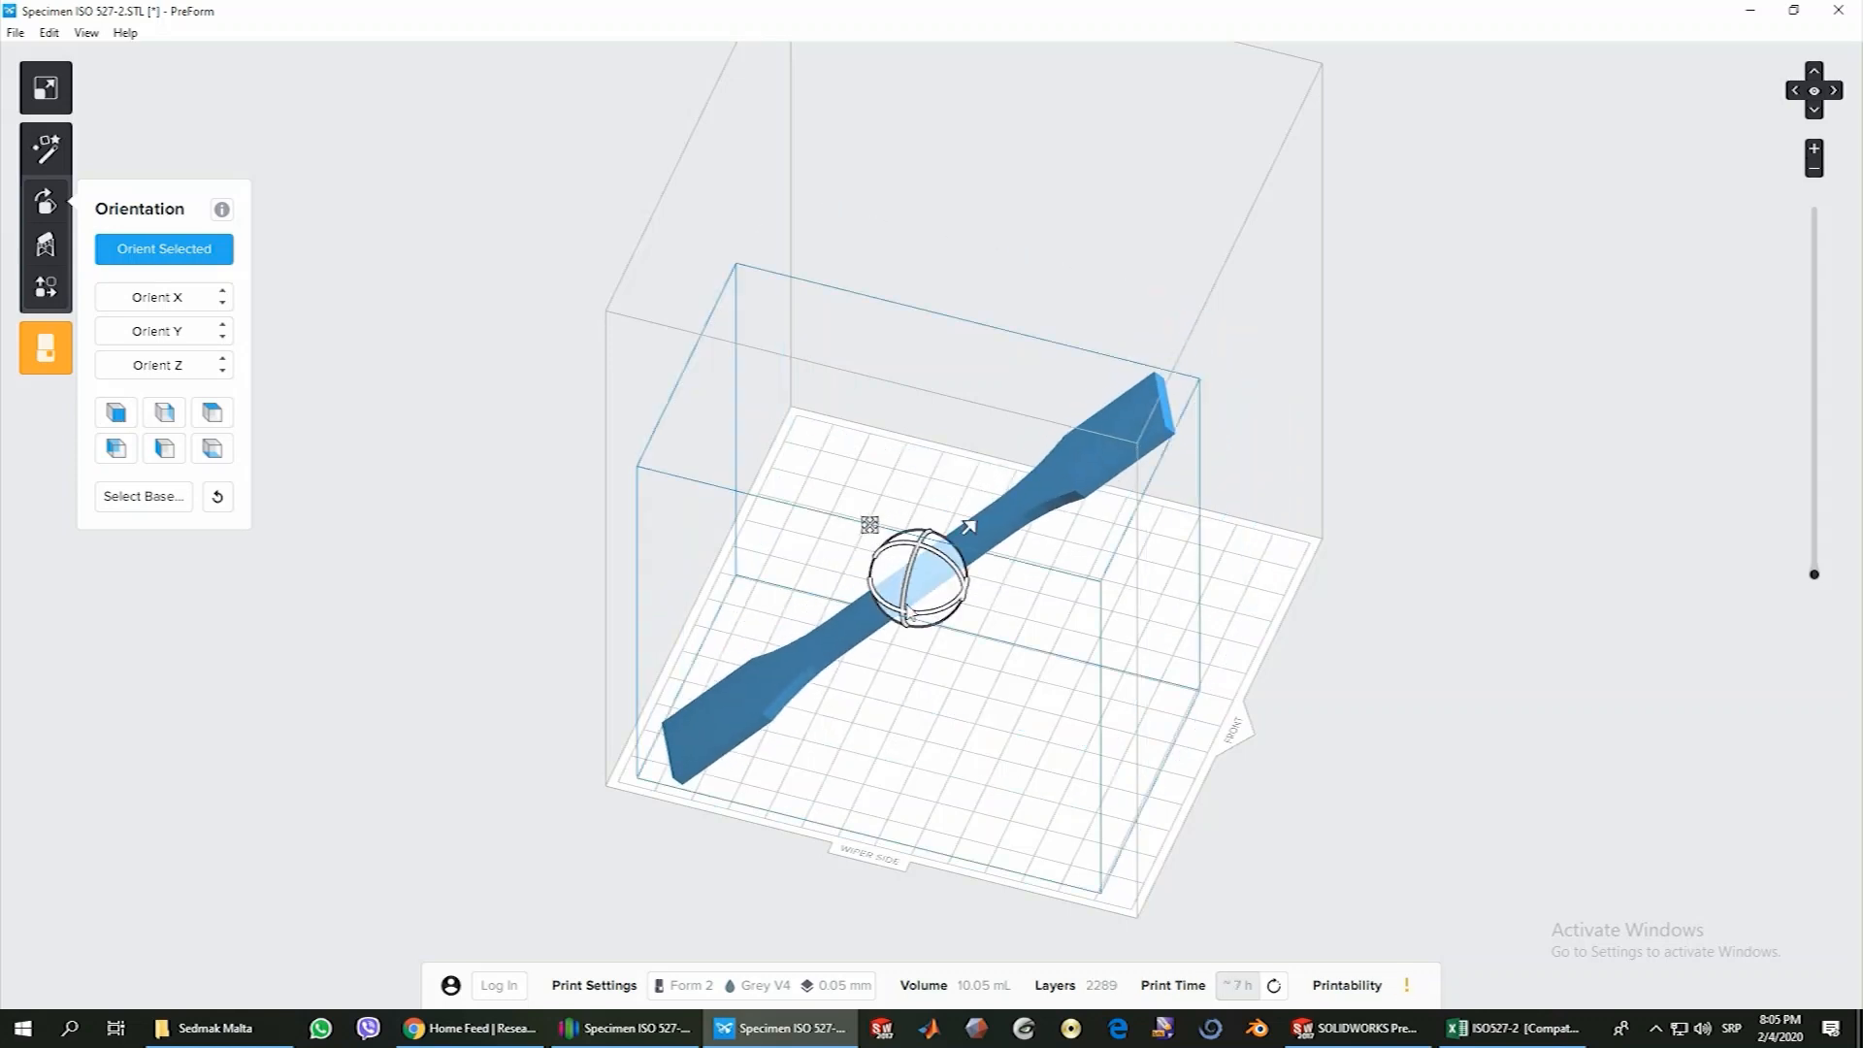
pyautogui.moveTo(930, 621); pyautogui.dragTo(898, 631)
pyautogui.moveTo(870, 525); pyautogui.dragTo(844, 609)
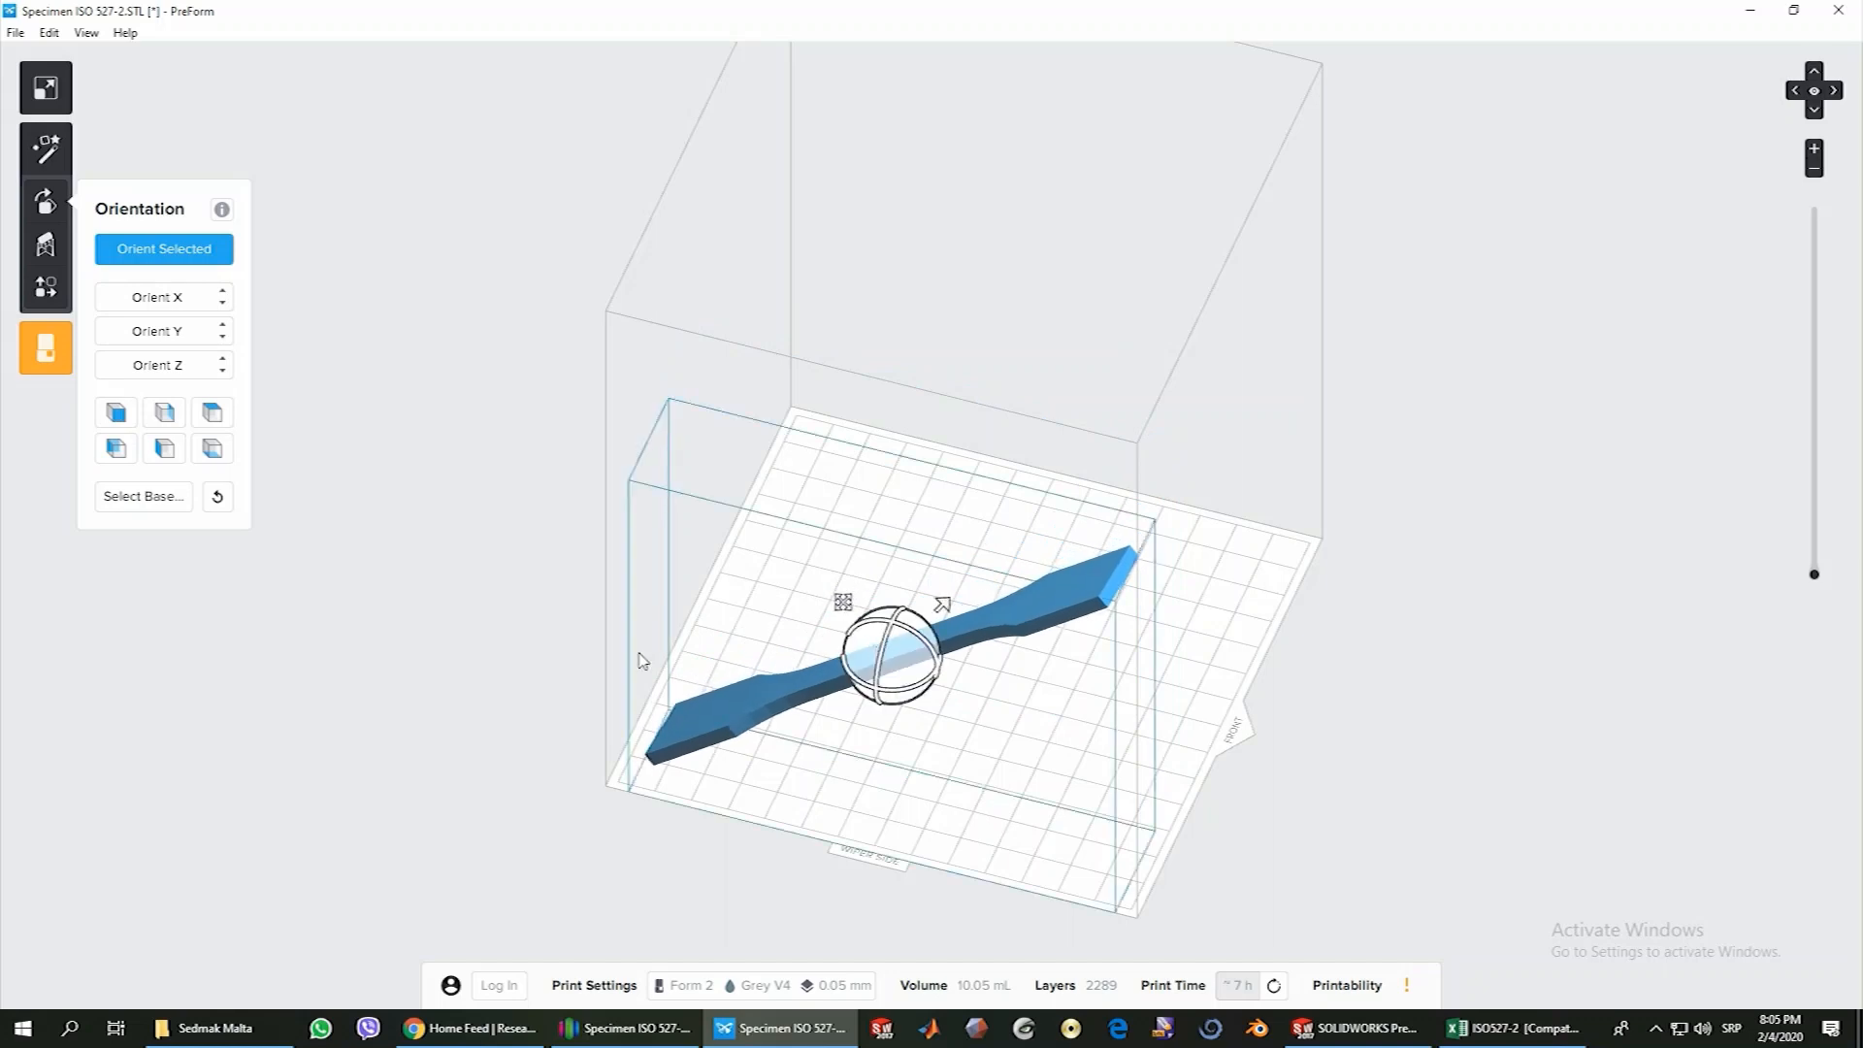
pyautogui.moveTo(554, 671)
pyautogui.mouseDown(button='right')
pyautogui.moveTo(595, 624)
pyautogui.moveTo(520, 657)
pyautogui.mouseUp(button='right')
pyautogui.click(520, 657)
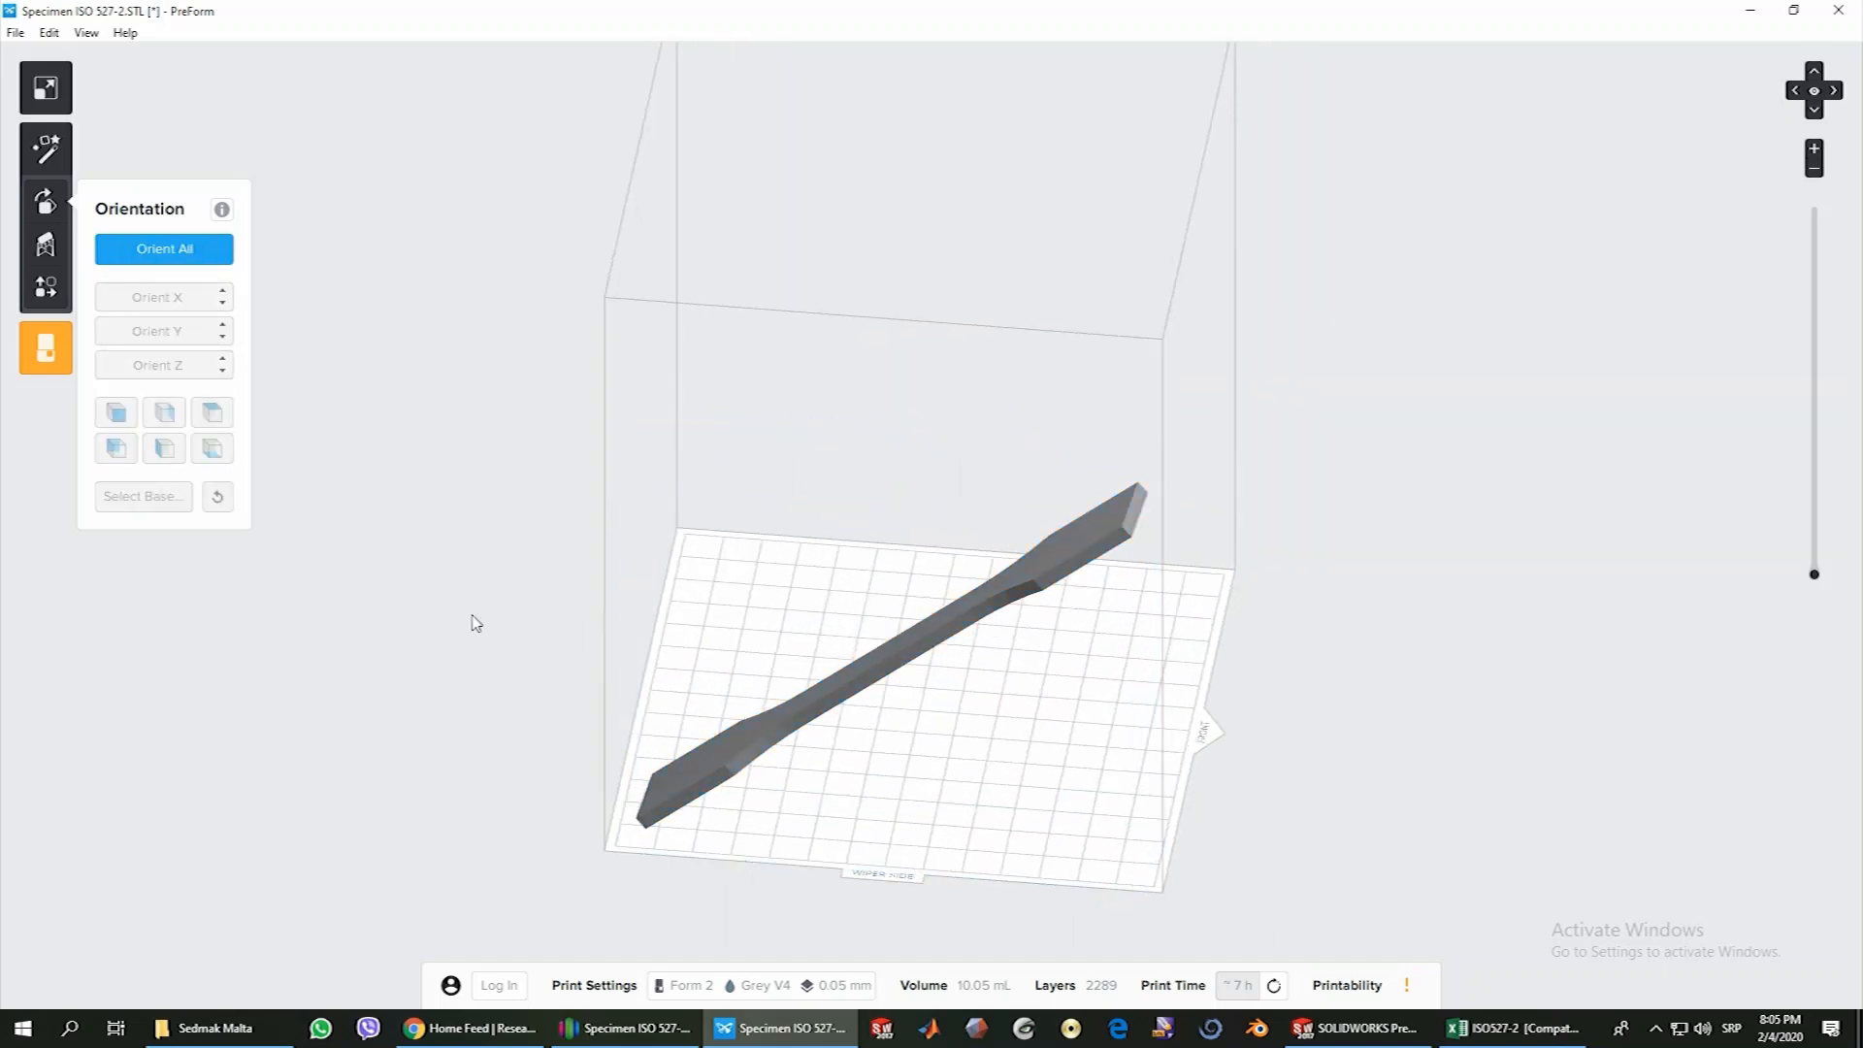
# Generate supports for the specimen with density 1.00 and touchpoint size 0.60 mm, and check its printability
pyautogui.click(46, 246)
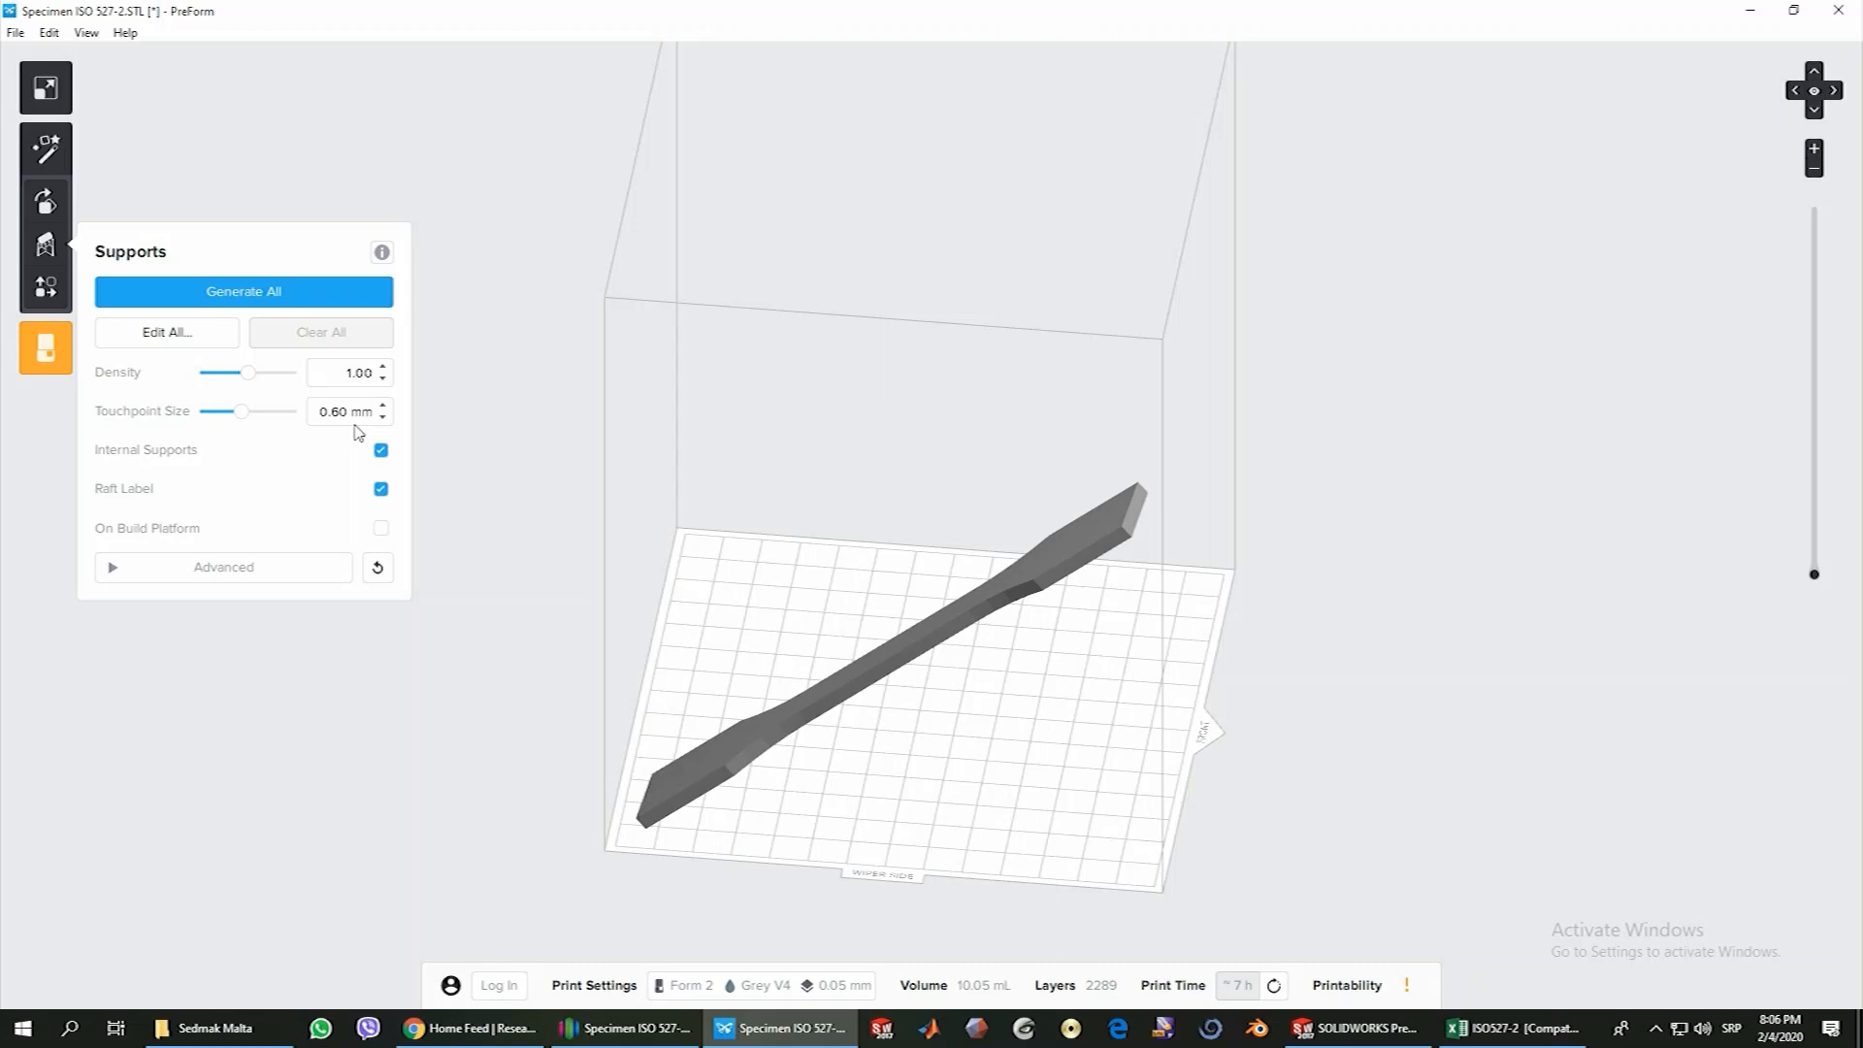
pyautogui.click(258, 301)
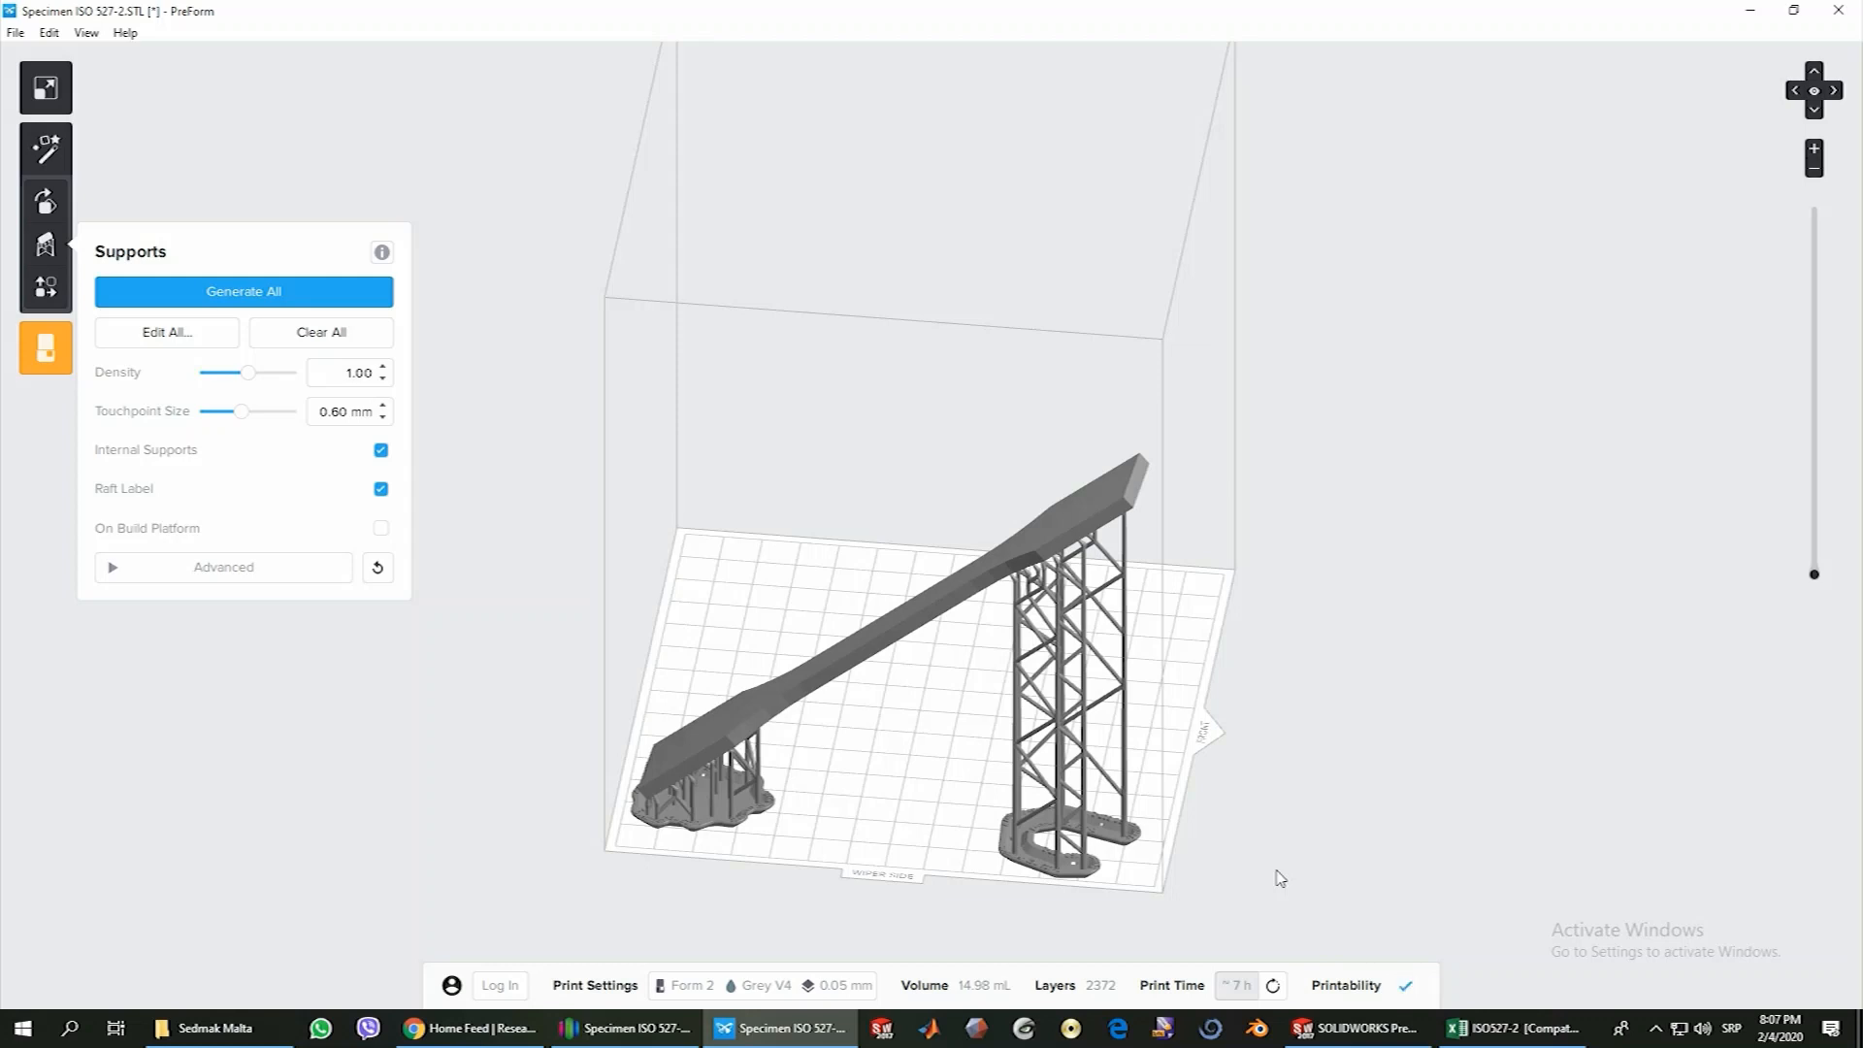
pyautogui.click(1408, 990)
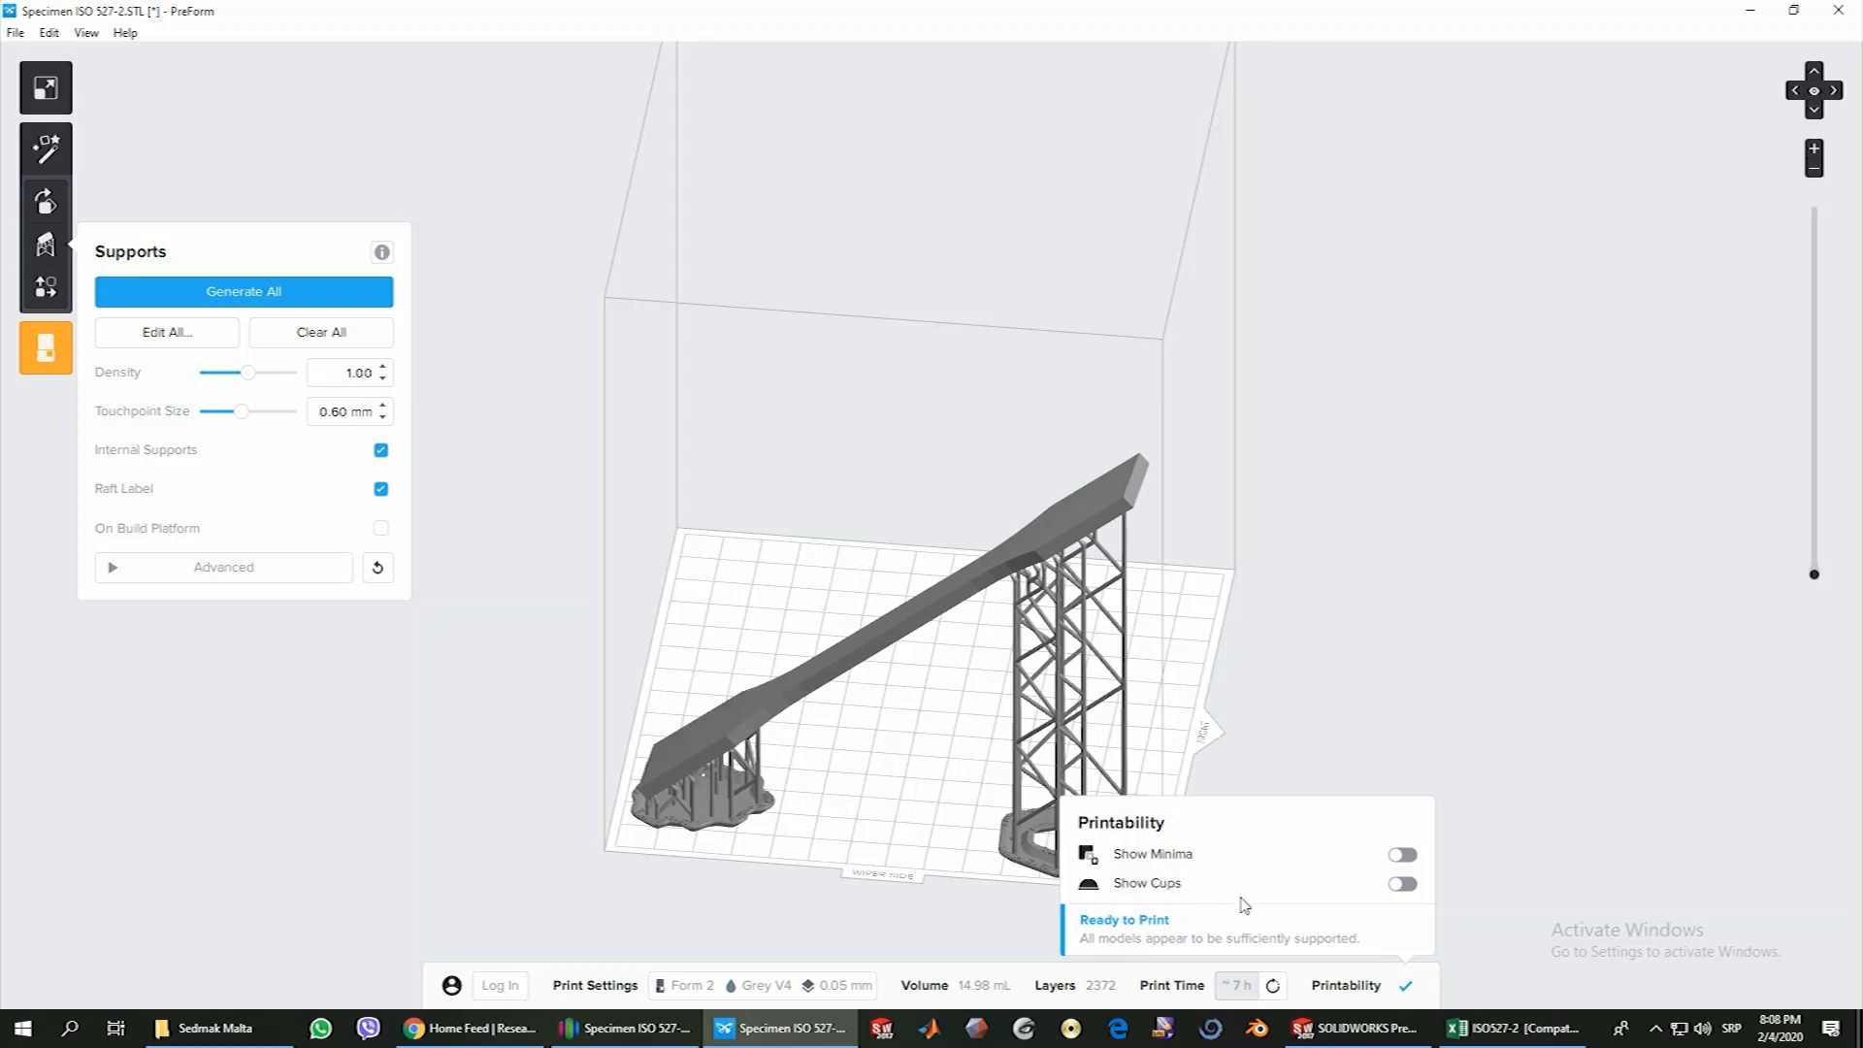
pyautogui.moveTo(1260, 812); pyautogui.dragTo(1208, 815, button='right')
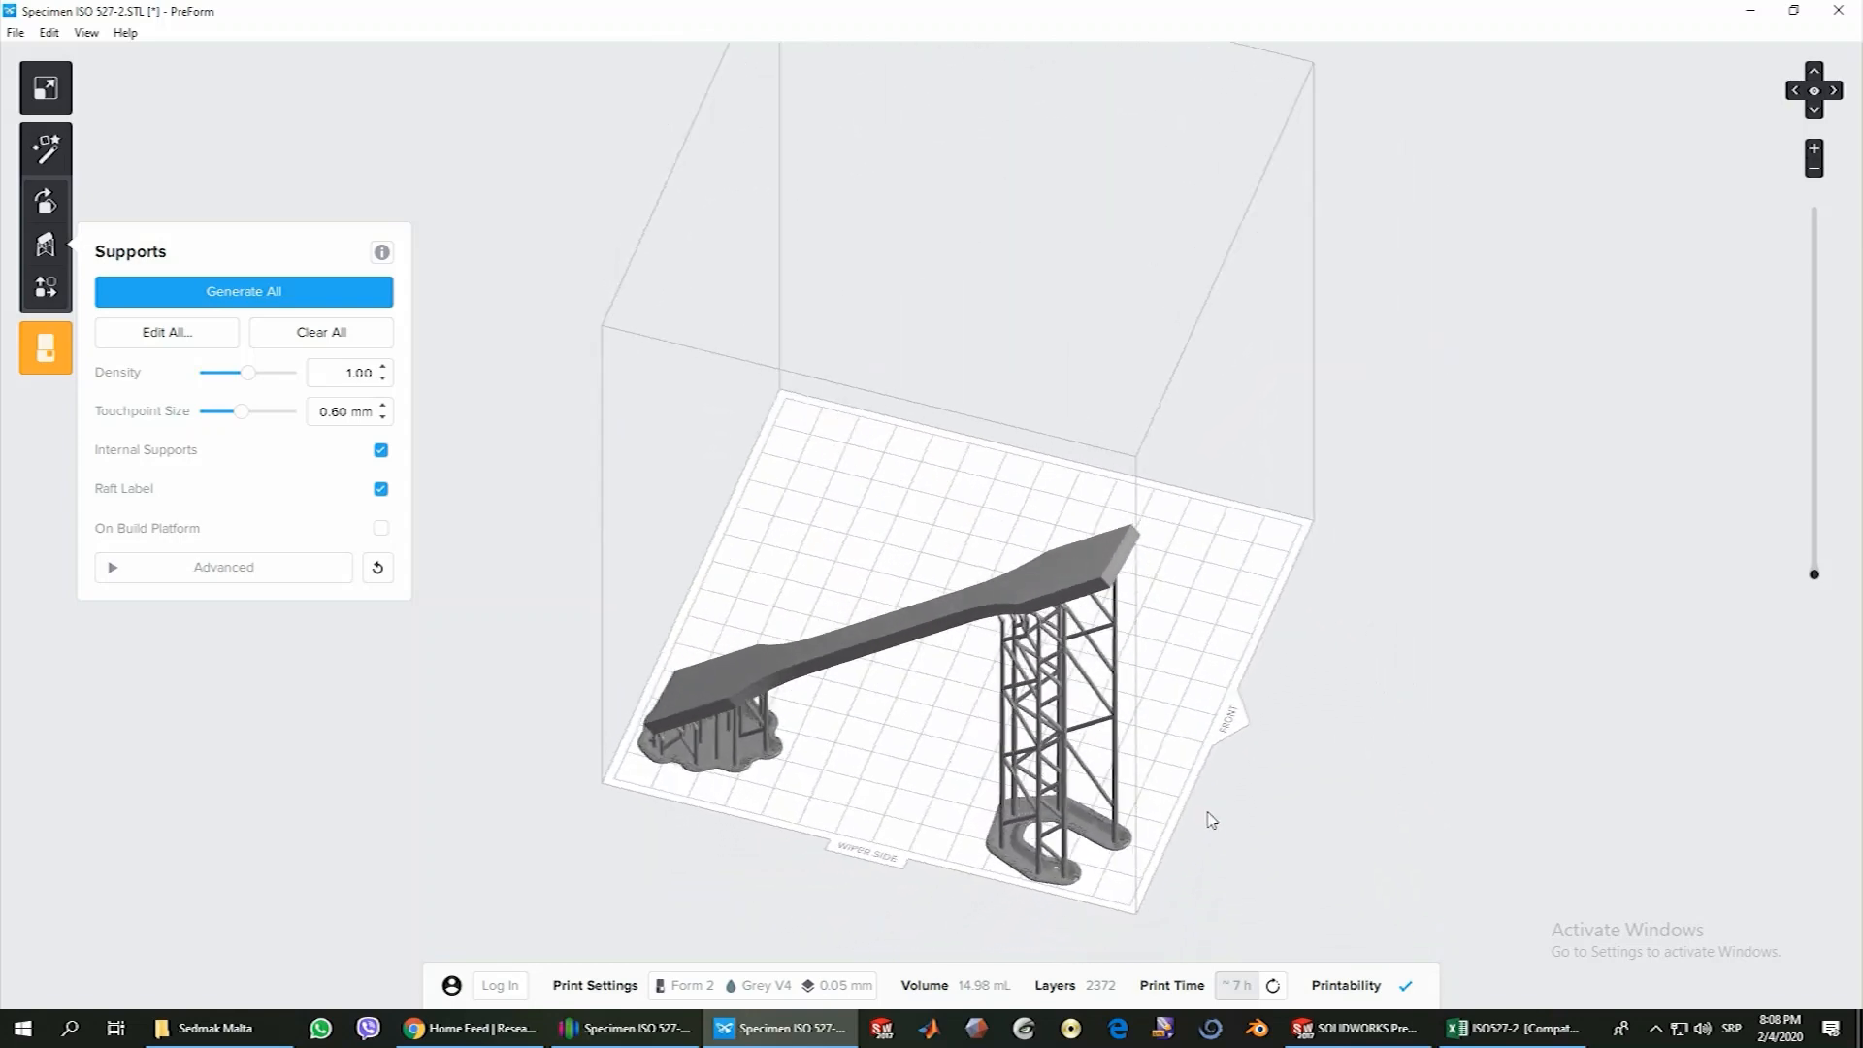
pyautogui.click(1412, 990)
# Select the supported specimen and shift it slightly on the build platform
pyautogui.moveTo(808, 735); pyautogui.dragTo(856, 766, button='right')
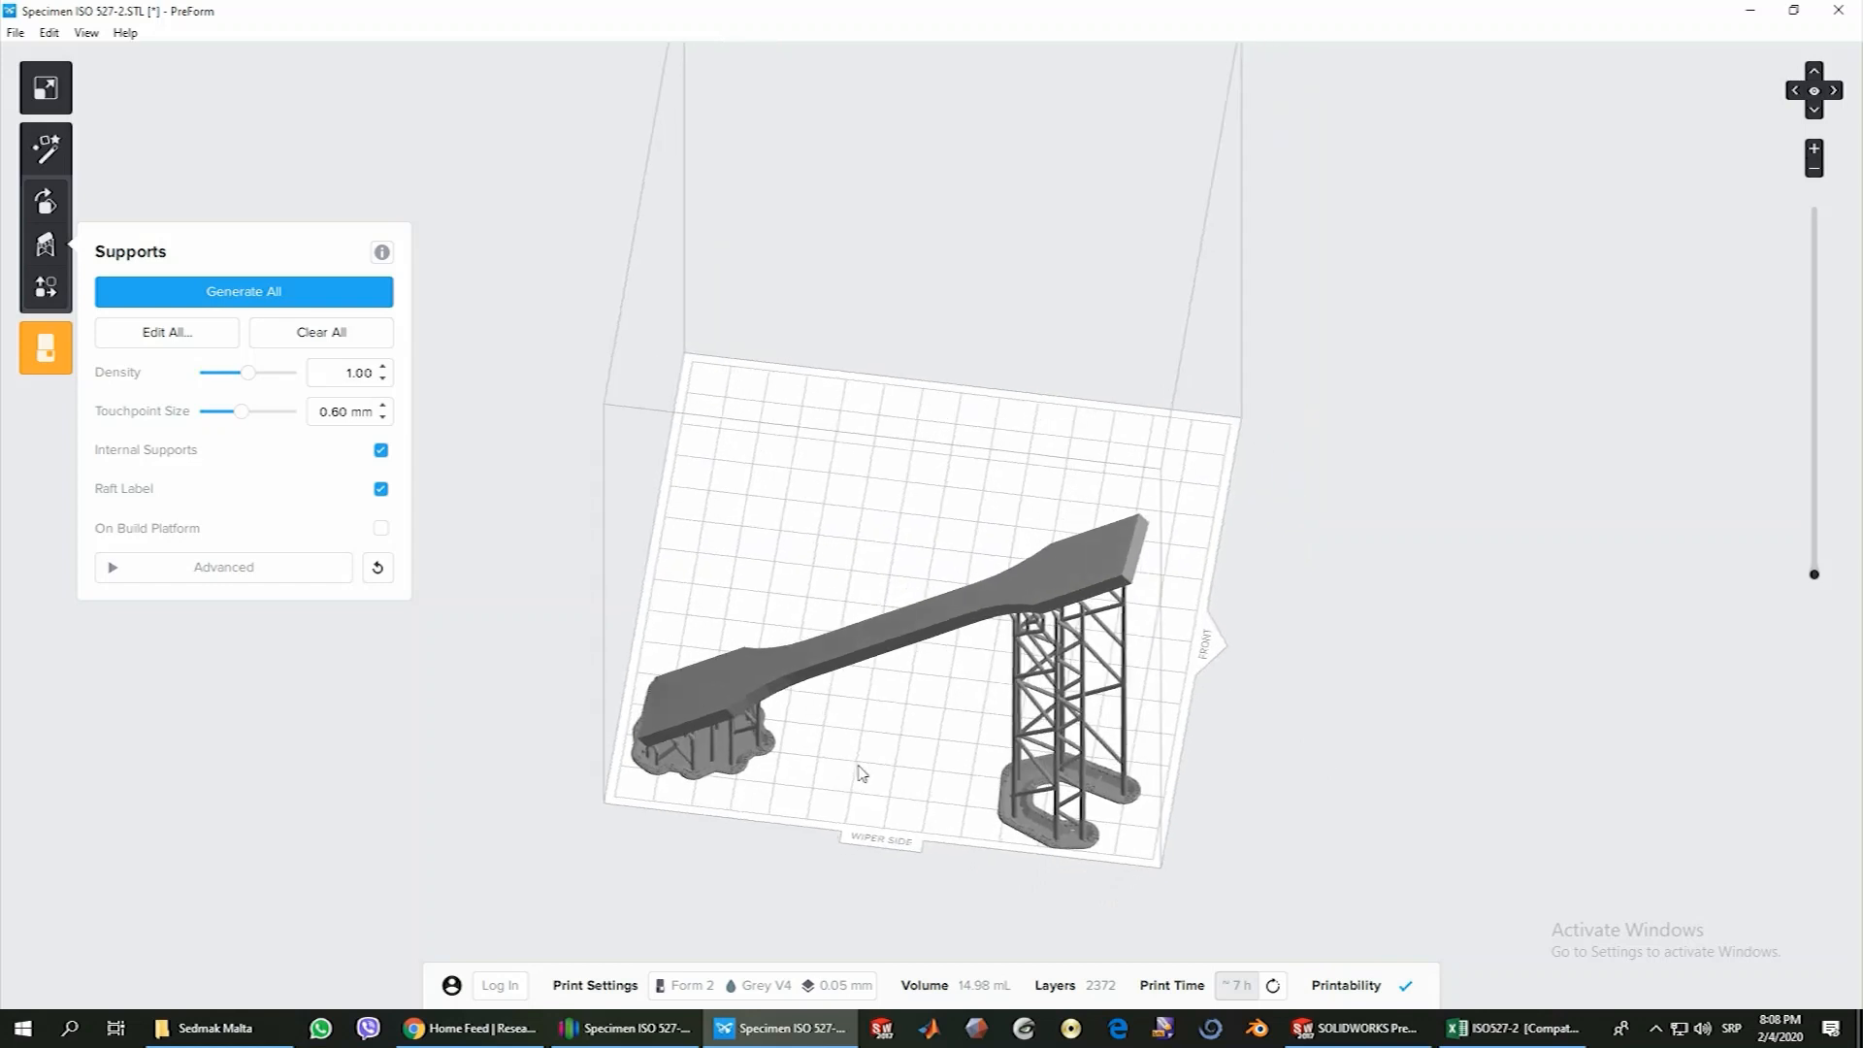
pyautogui.click(736, 705)
pyautogui.moveTo(839, 588); pyautogui.dragTo(834, 621)
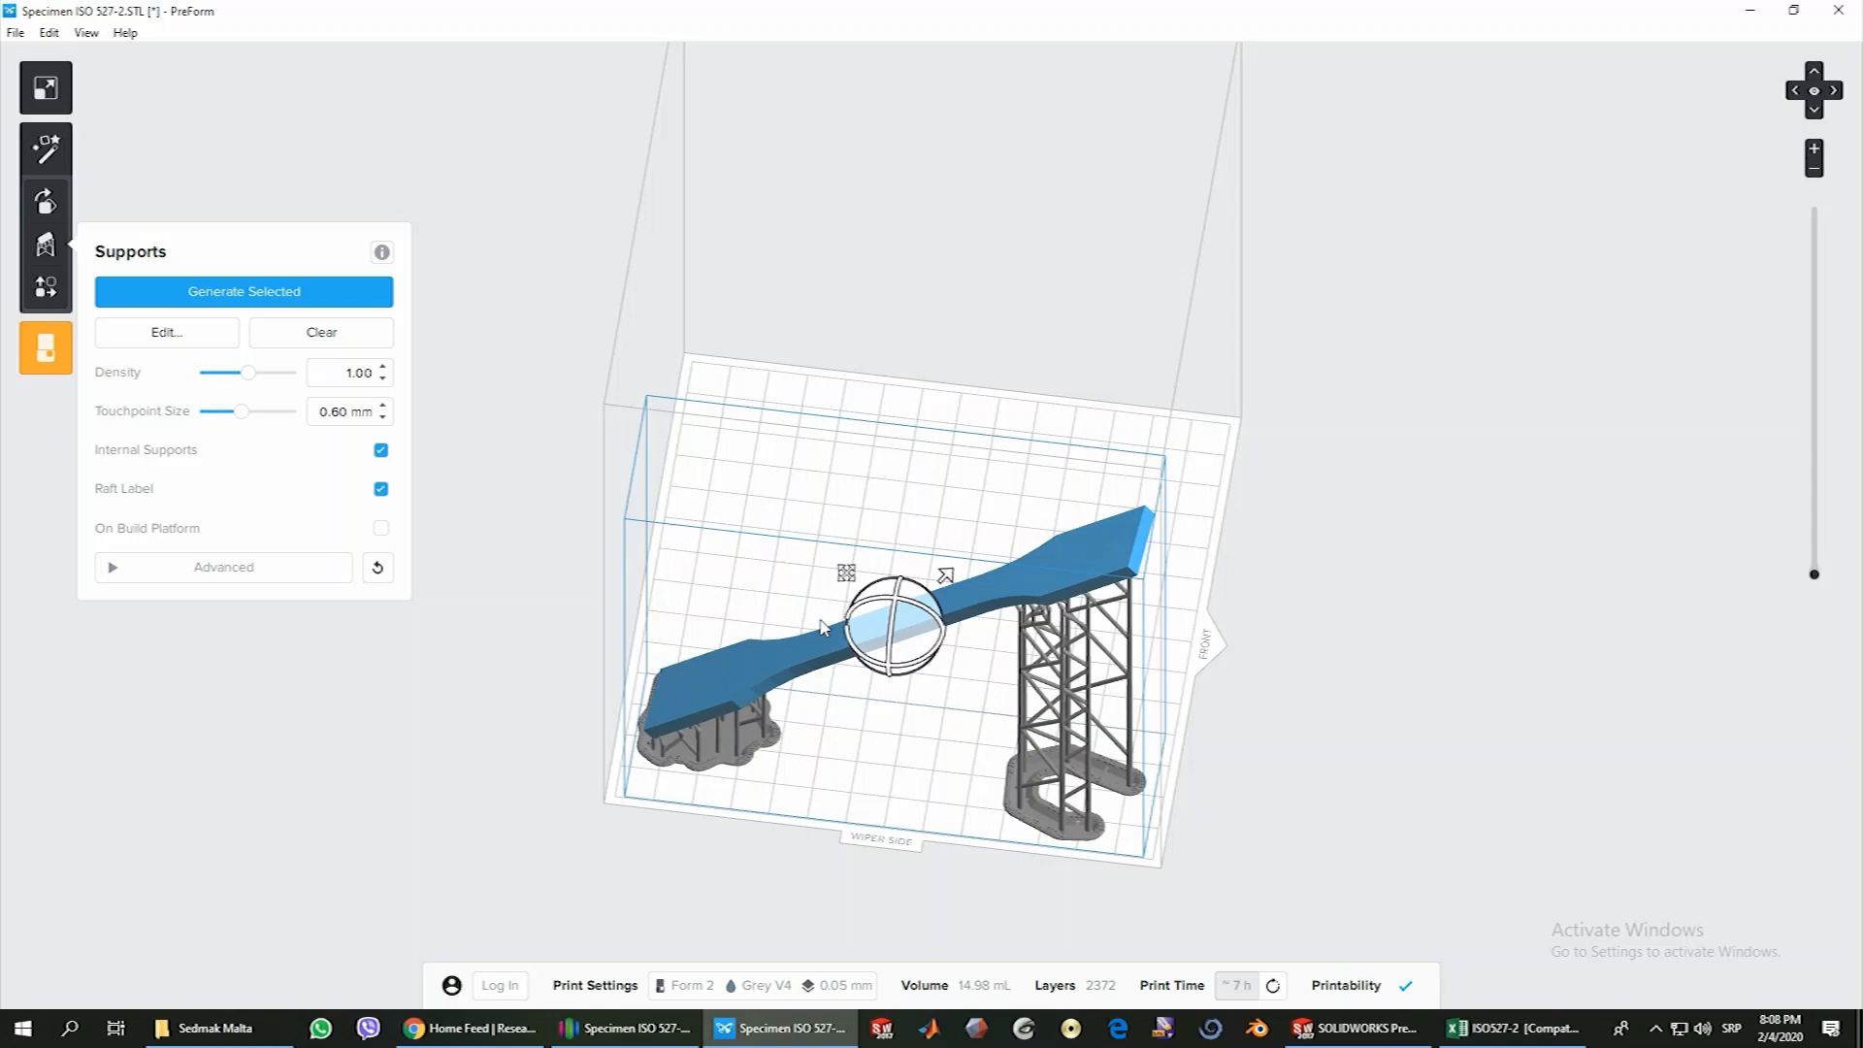
# Add the "promo nosac za hemijske i vizit karte ICMF" model from the Desktop folder to the build platform
pyautogui.click(16, 33)
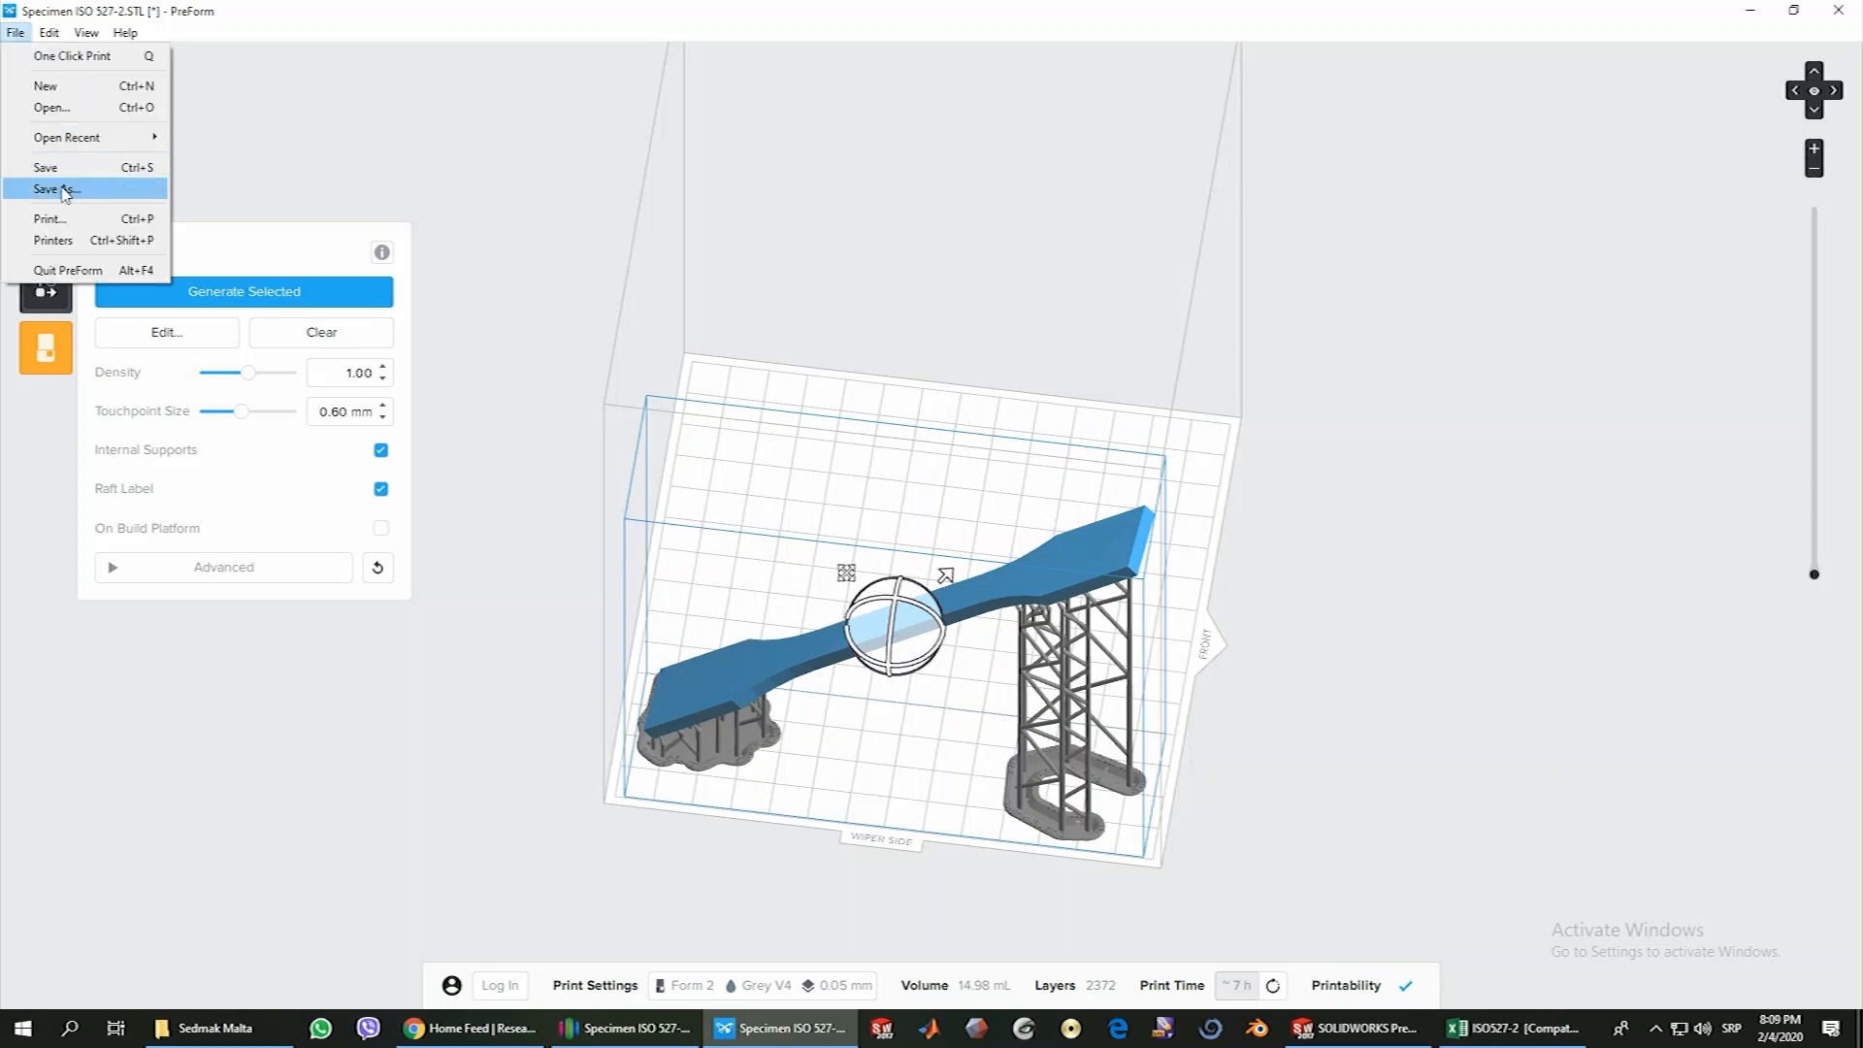
pyautogui.click(51, 107)
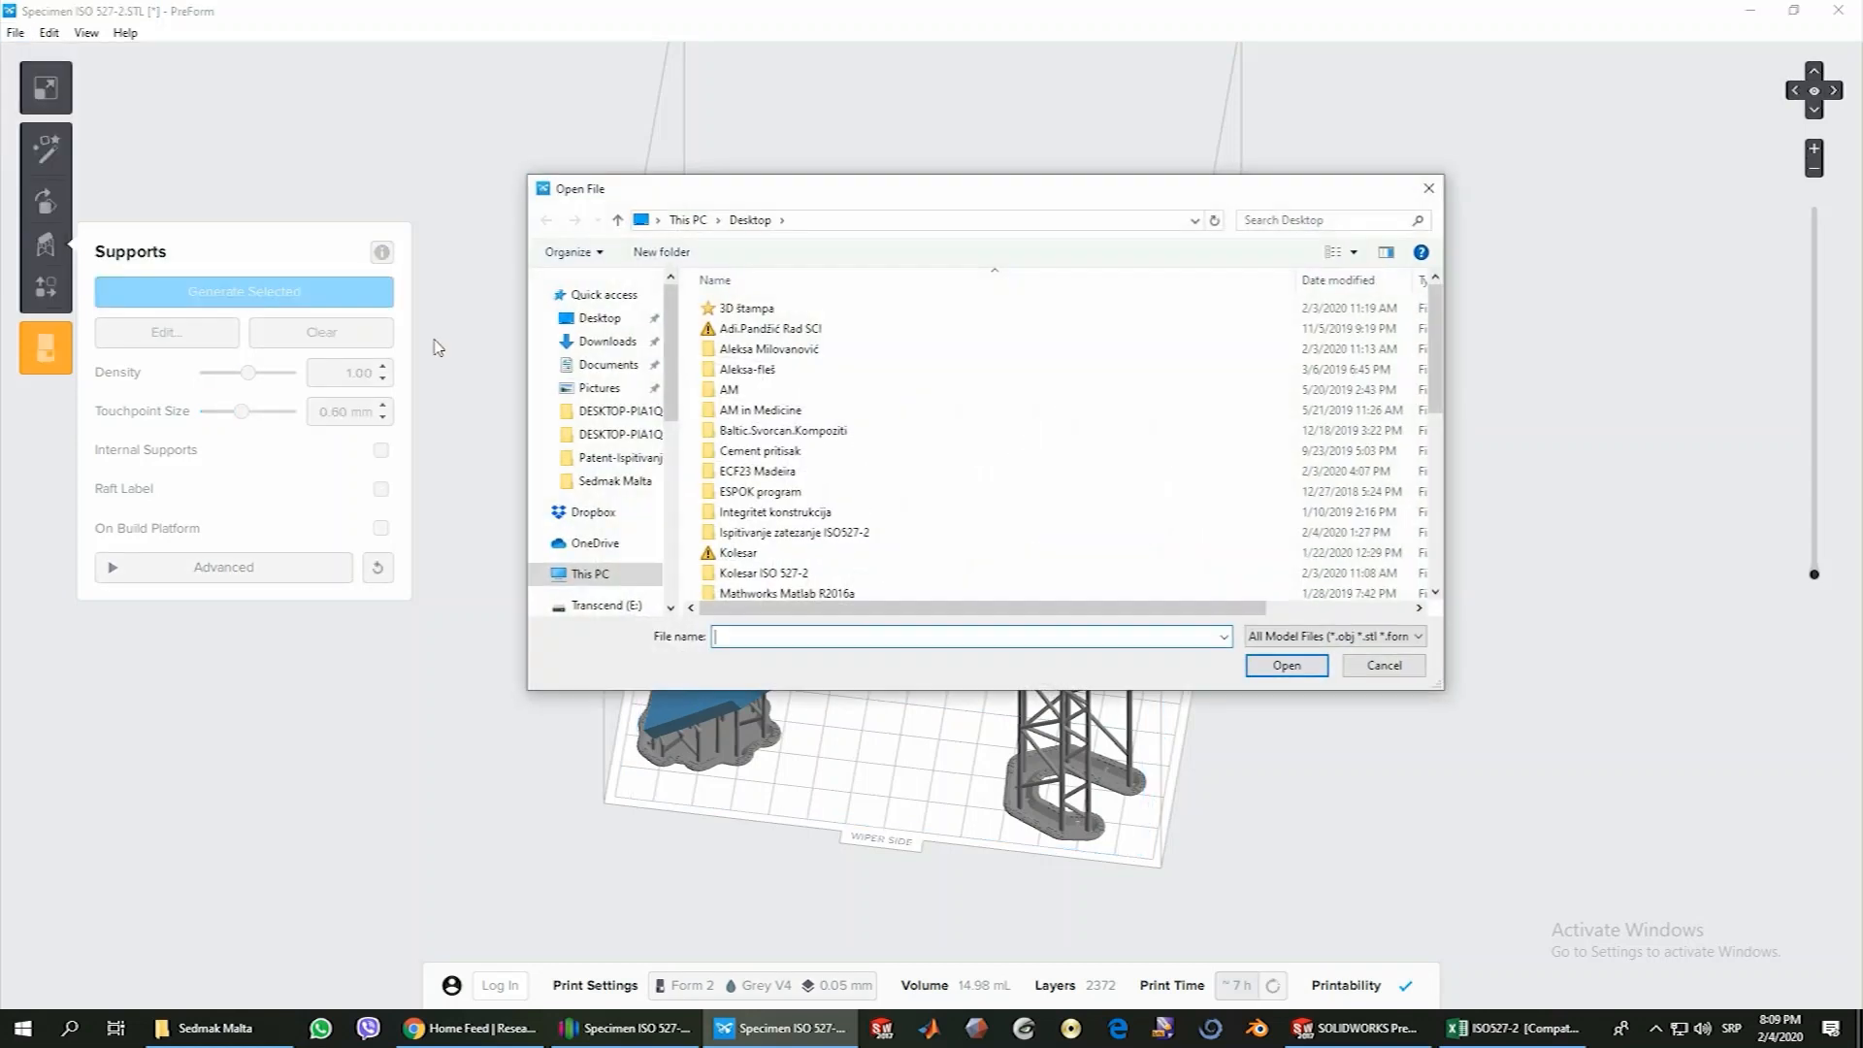
pyautogui.moveTo(1439, 363); pyautogui.dragTo(1435, 568)
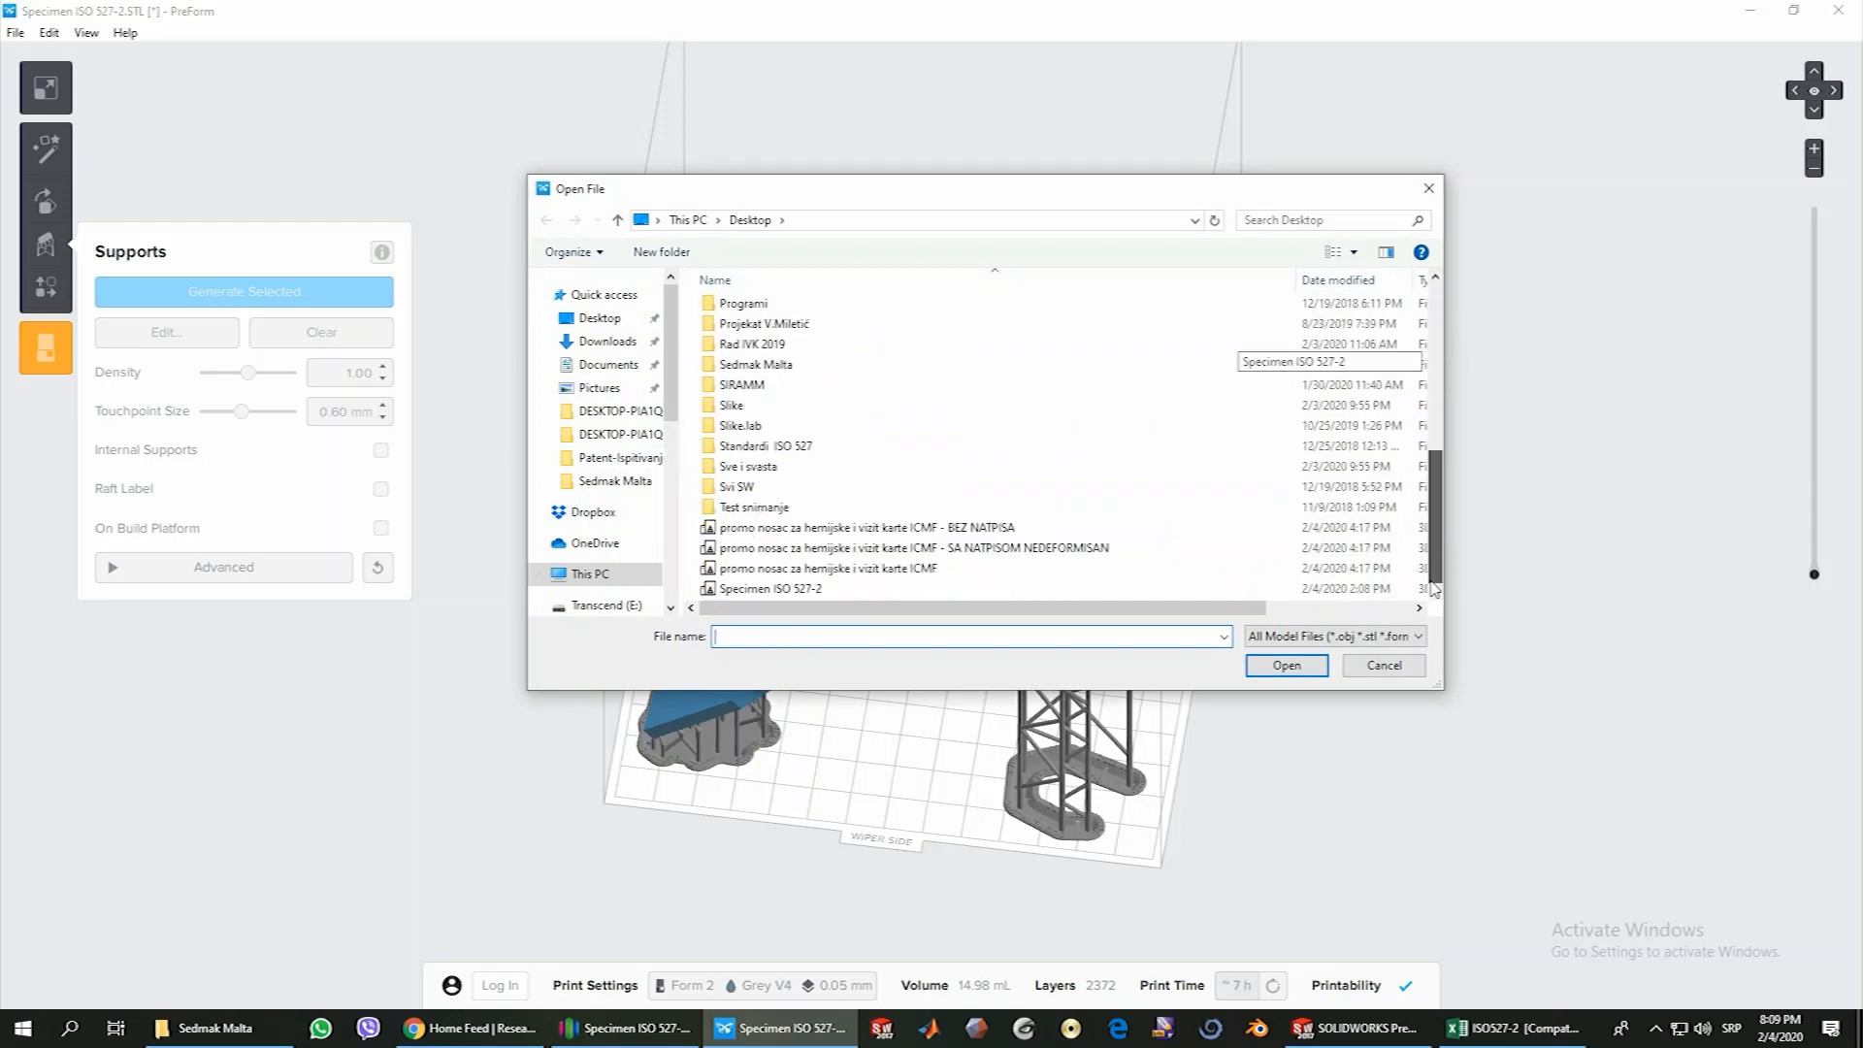
pyautogui.click(843, 571)
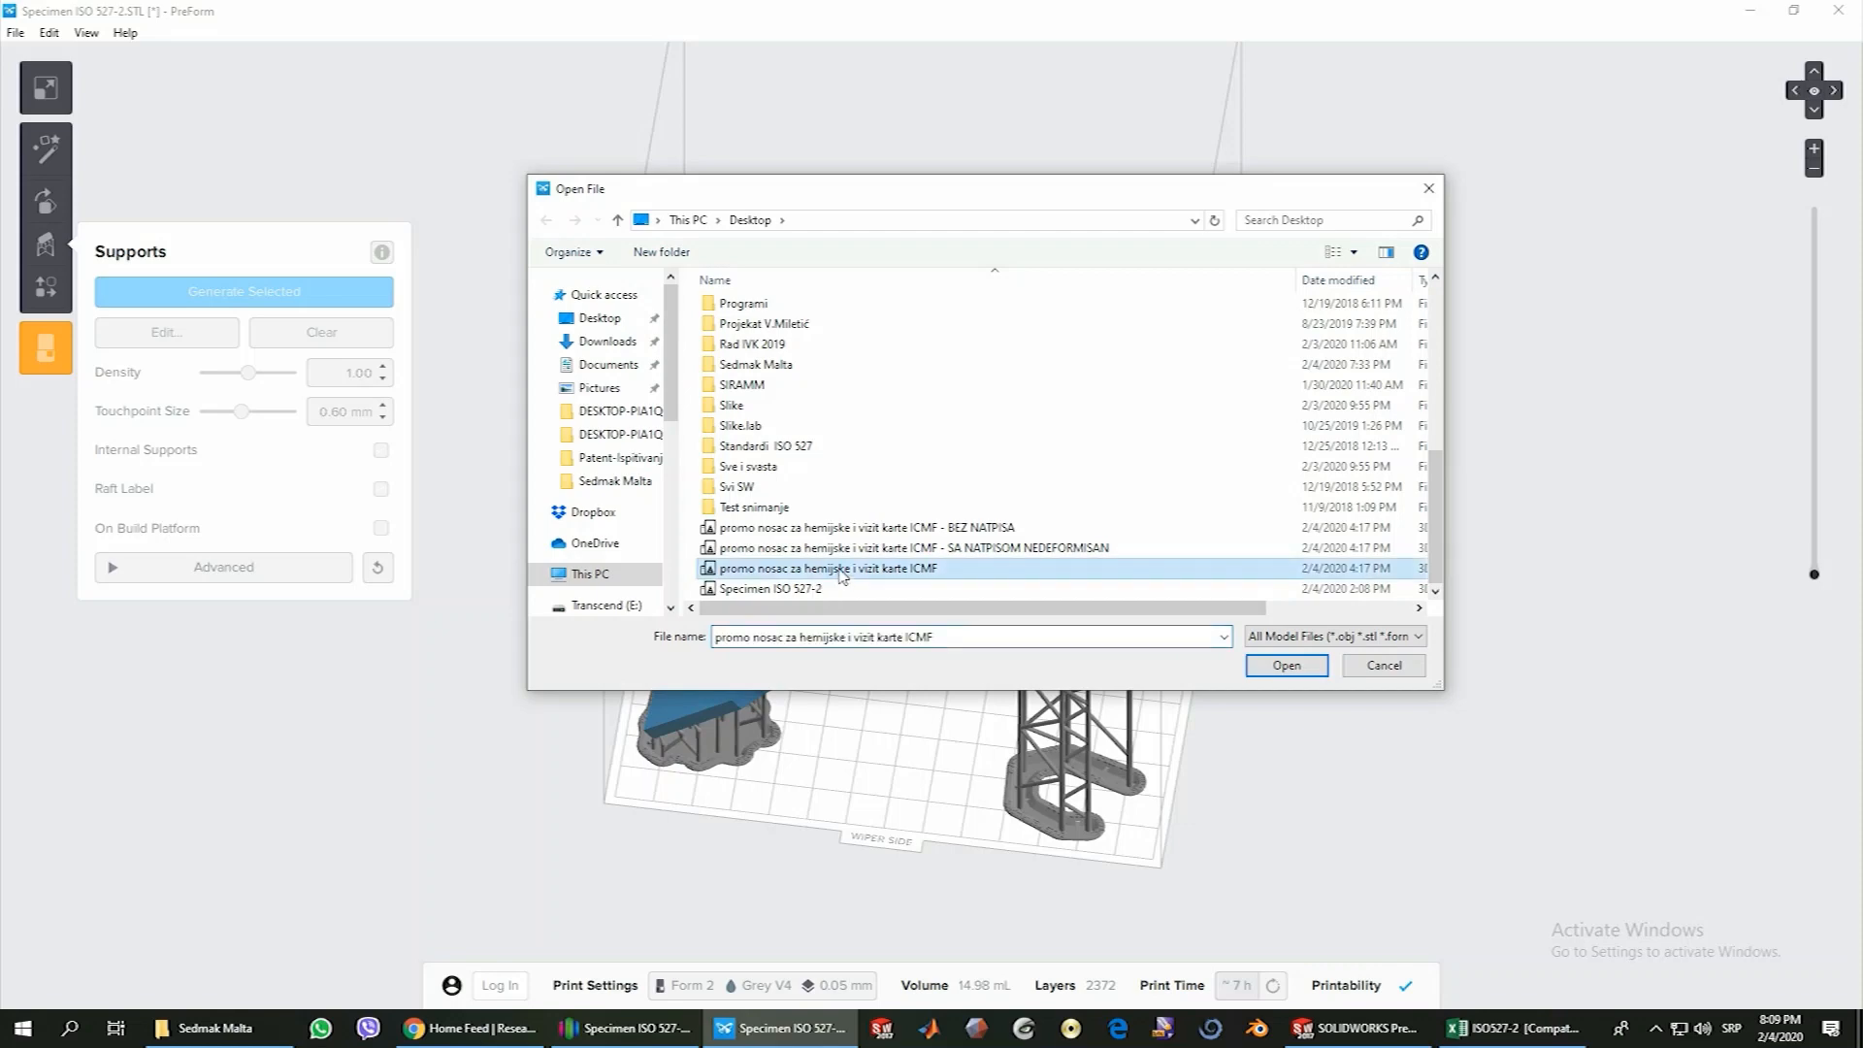
pyautogui.click(1287, 666)
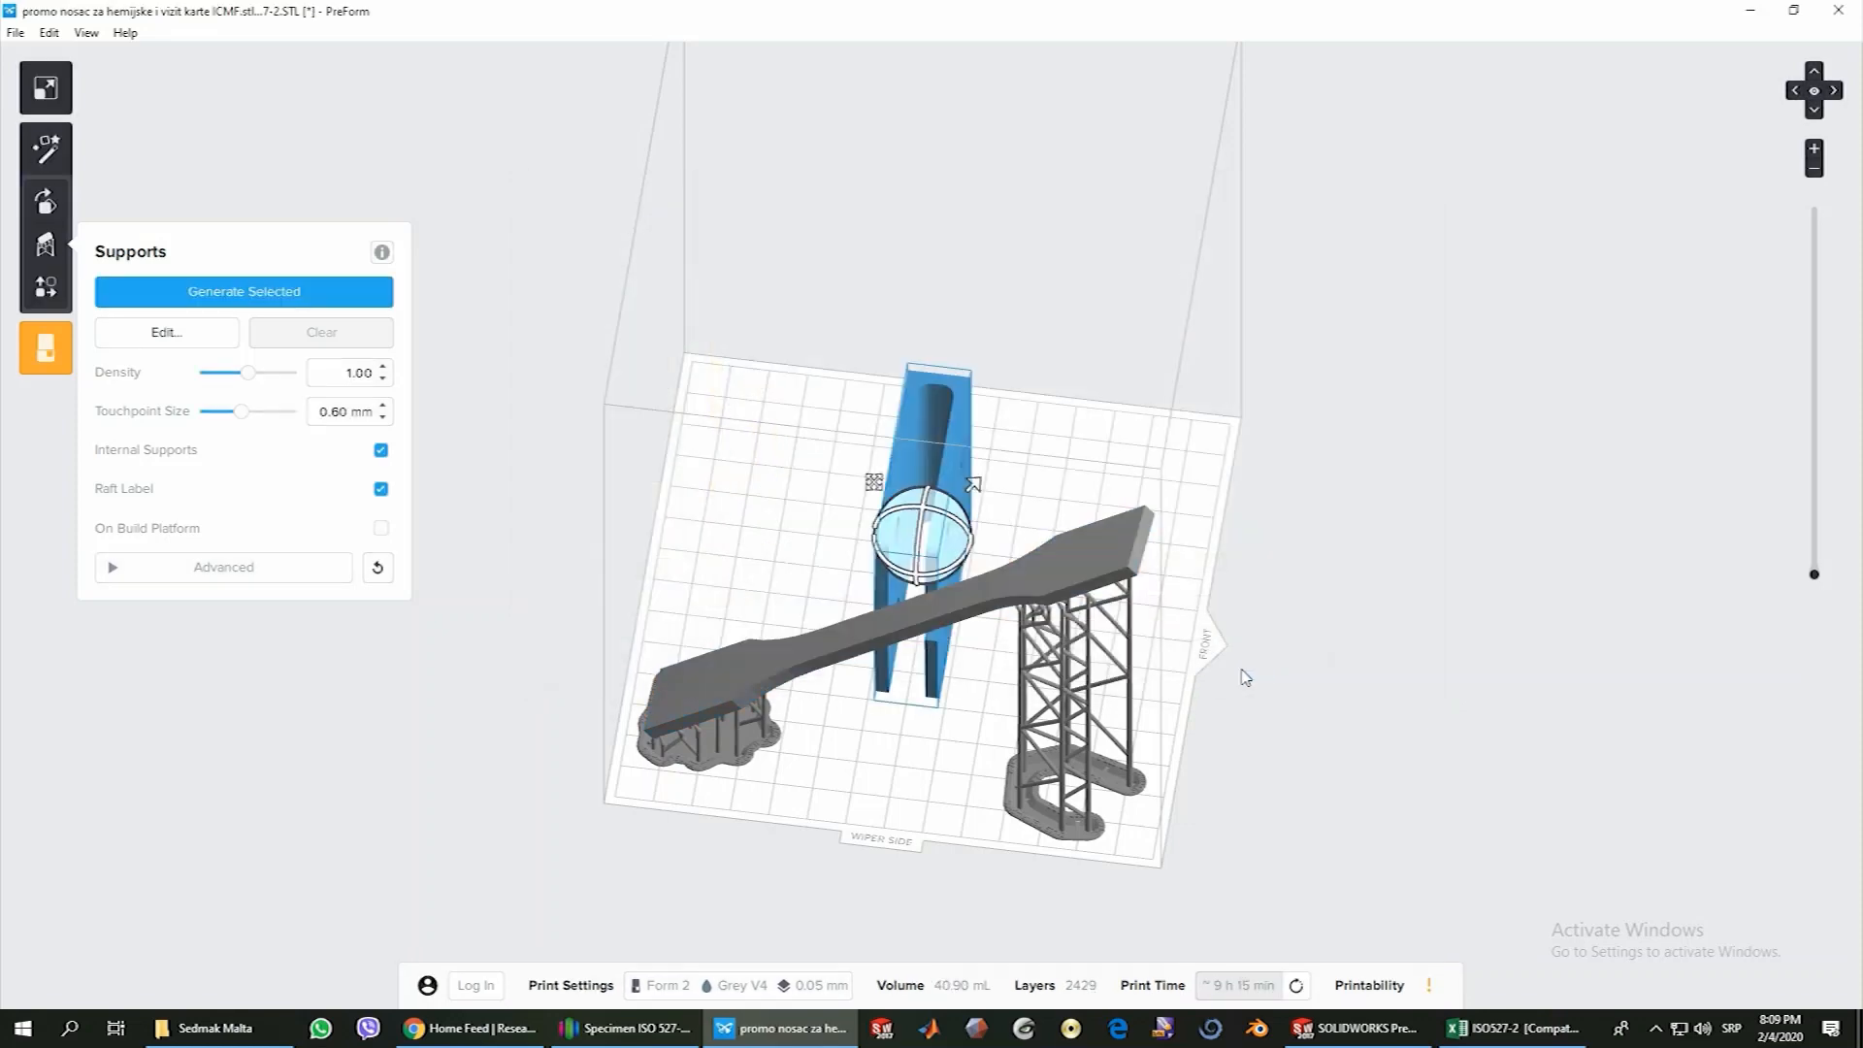
# Lay the ICMF holder on its broad side with a slight tilt above the platform, clear of the specimen
pyautogui.moveTo(1239, 678); pyautogui.dragTo(1346, 612, button='right')
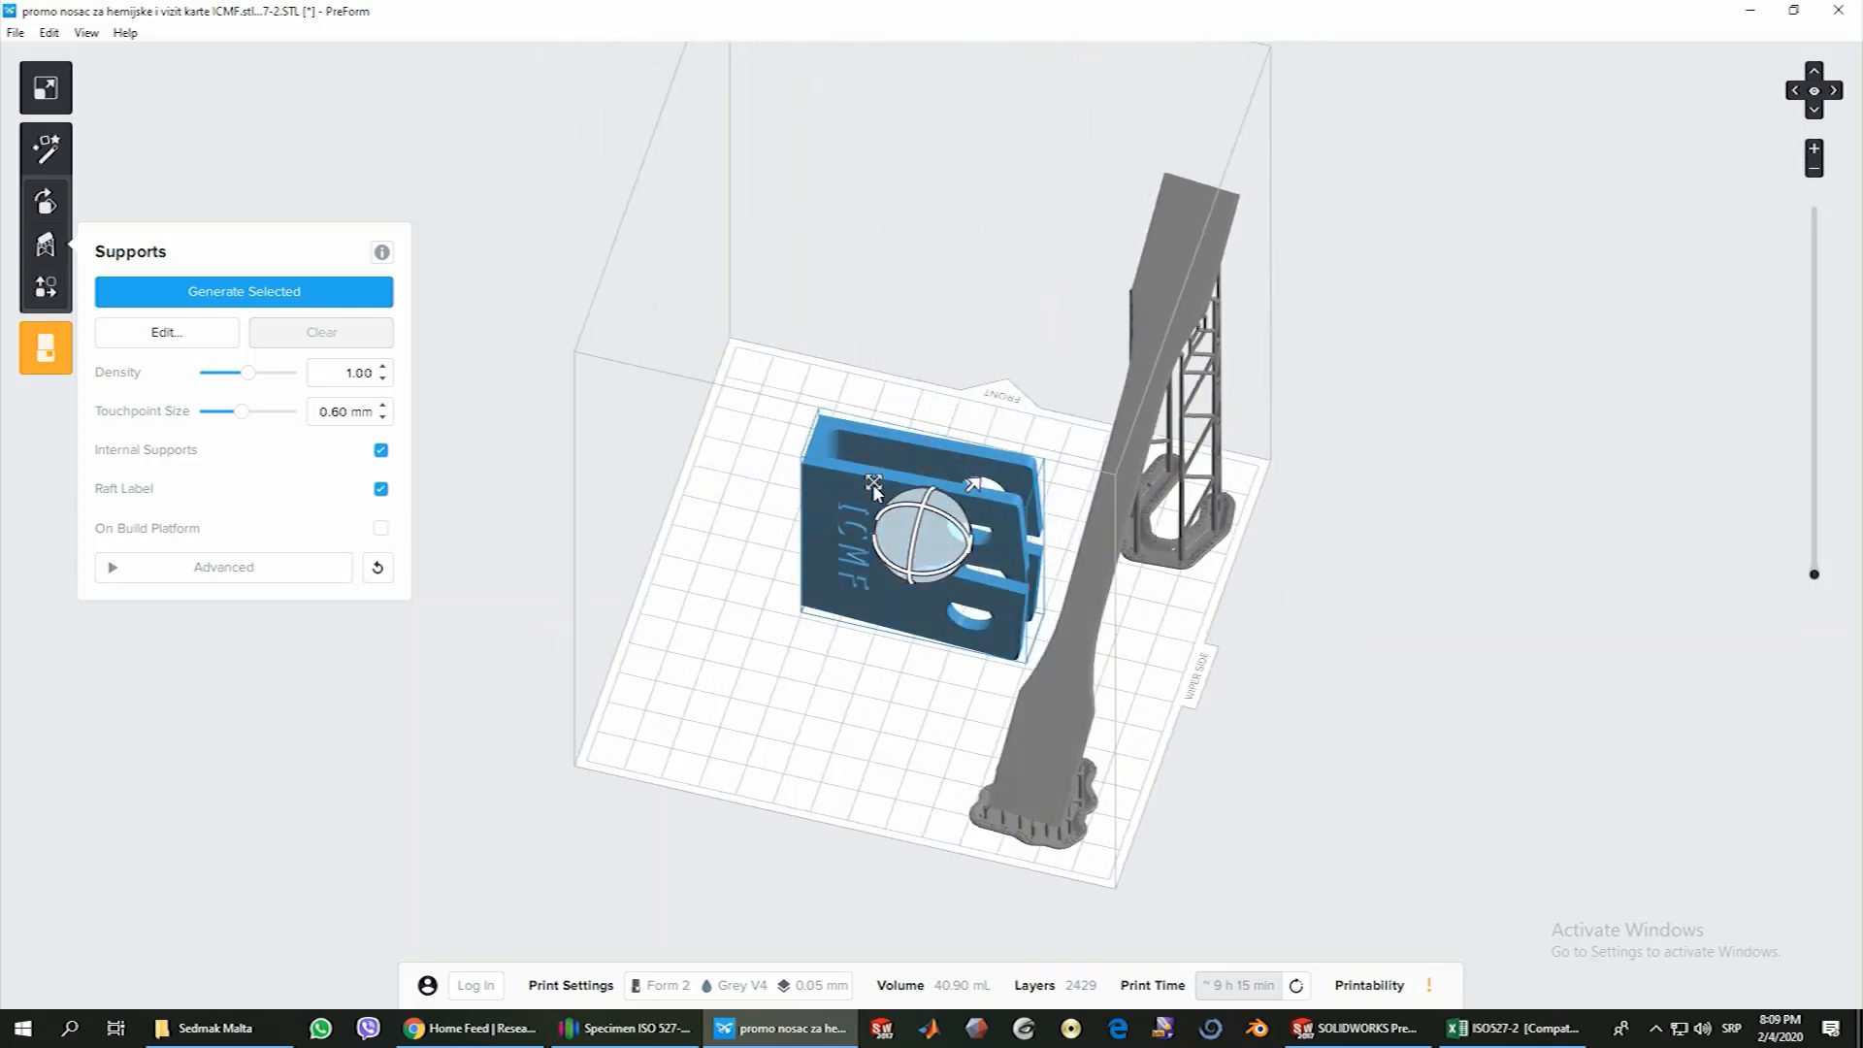
pyautogui.click(56, 204)
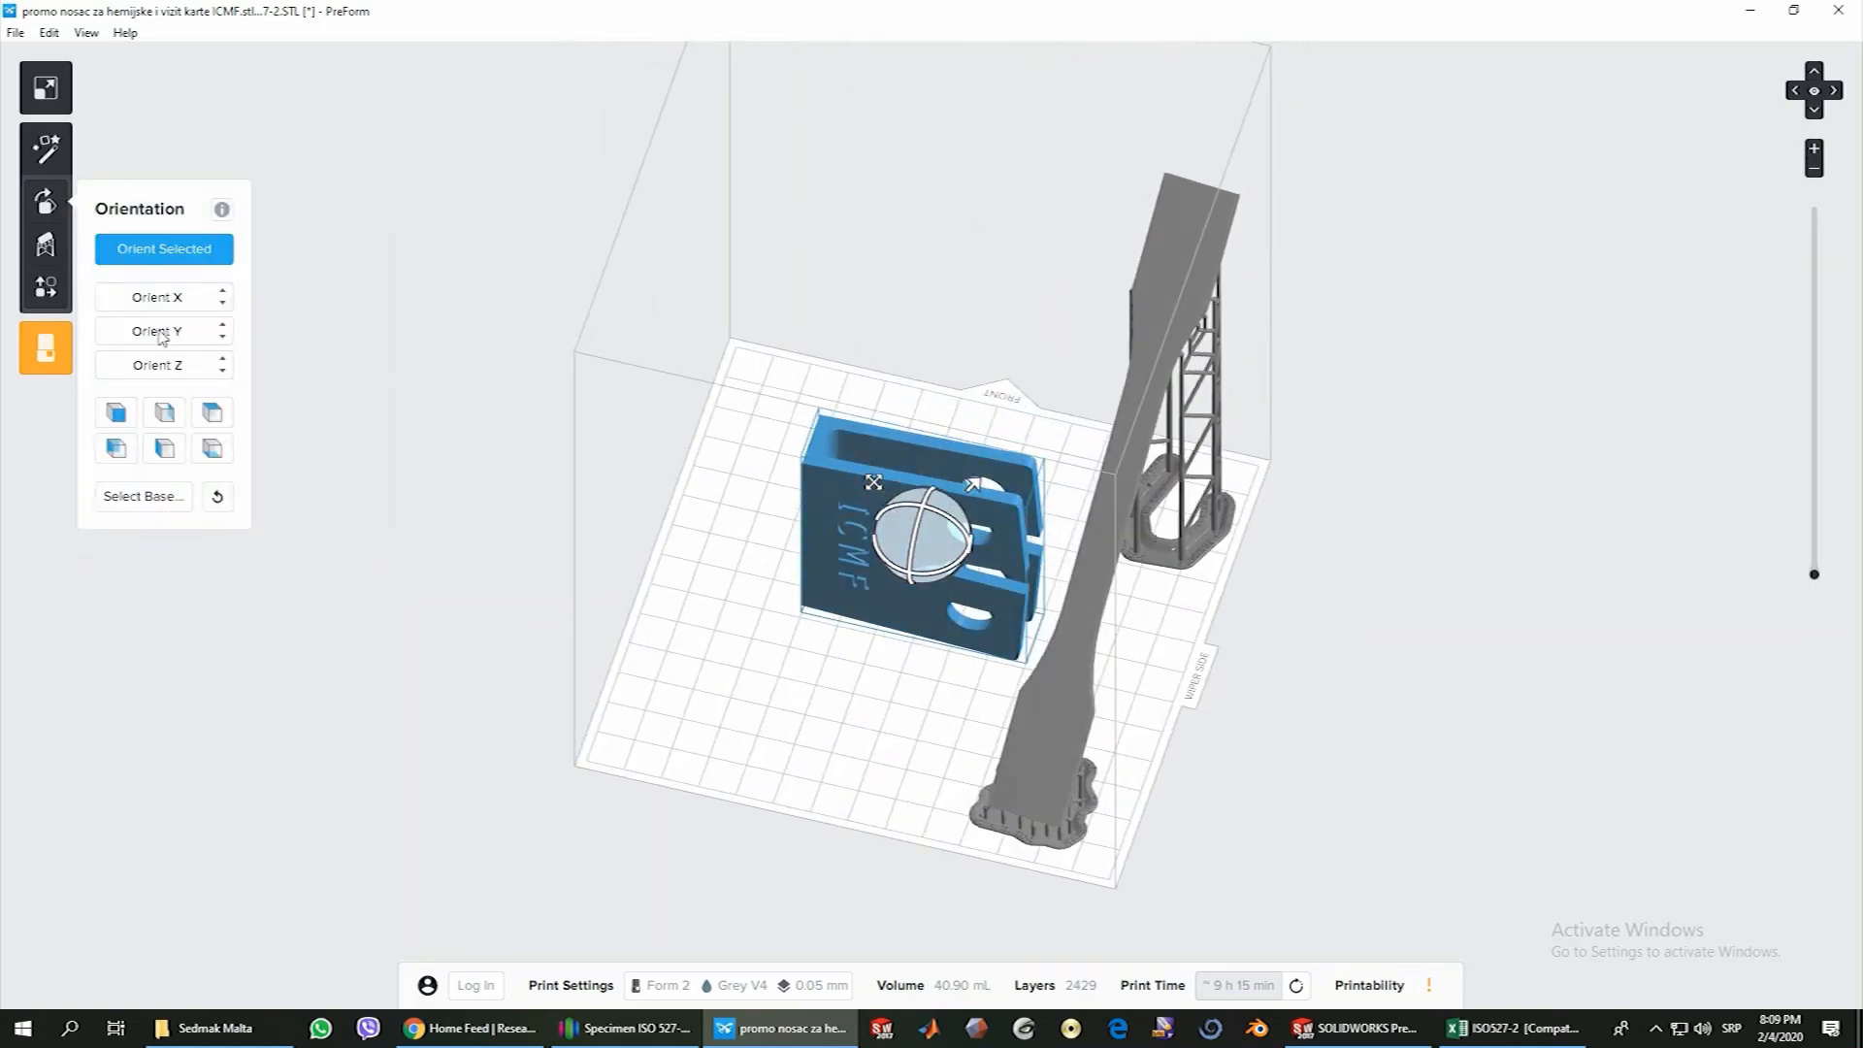
pyautogui.click(212, 415)
pyautogui.click(213, 451)
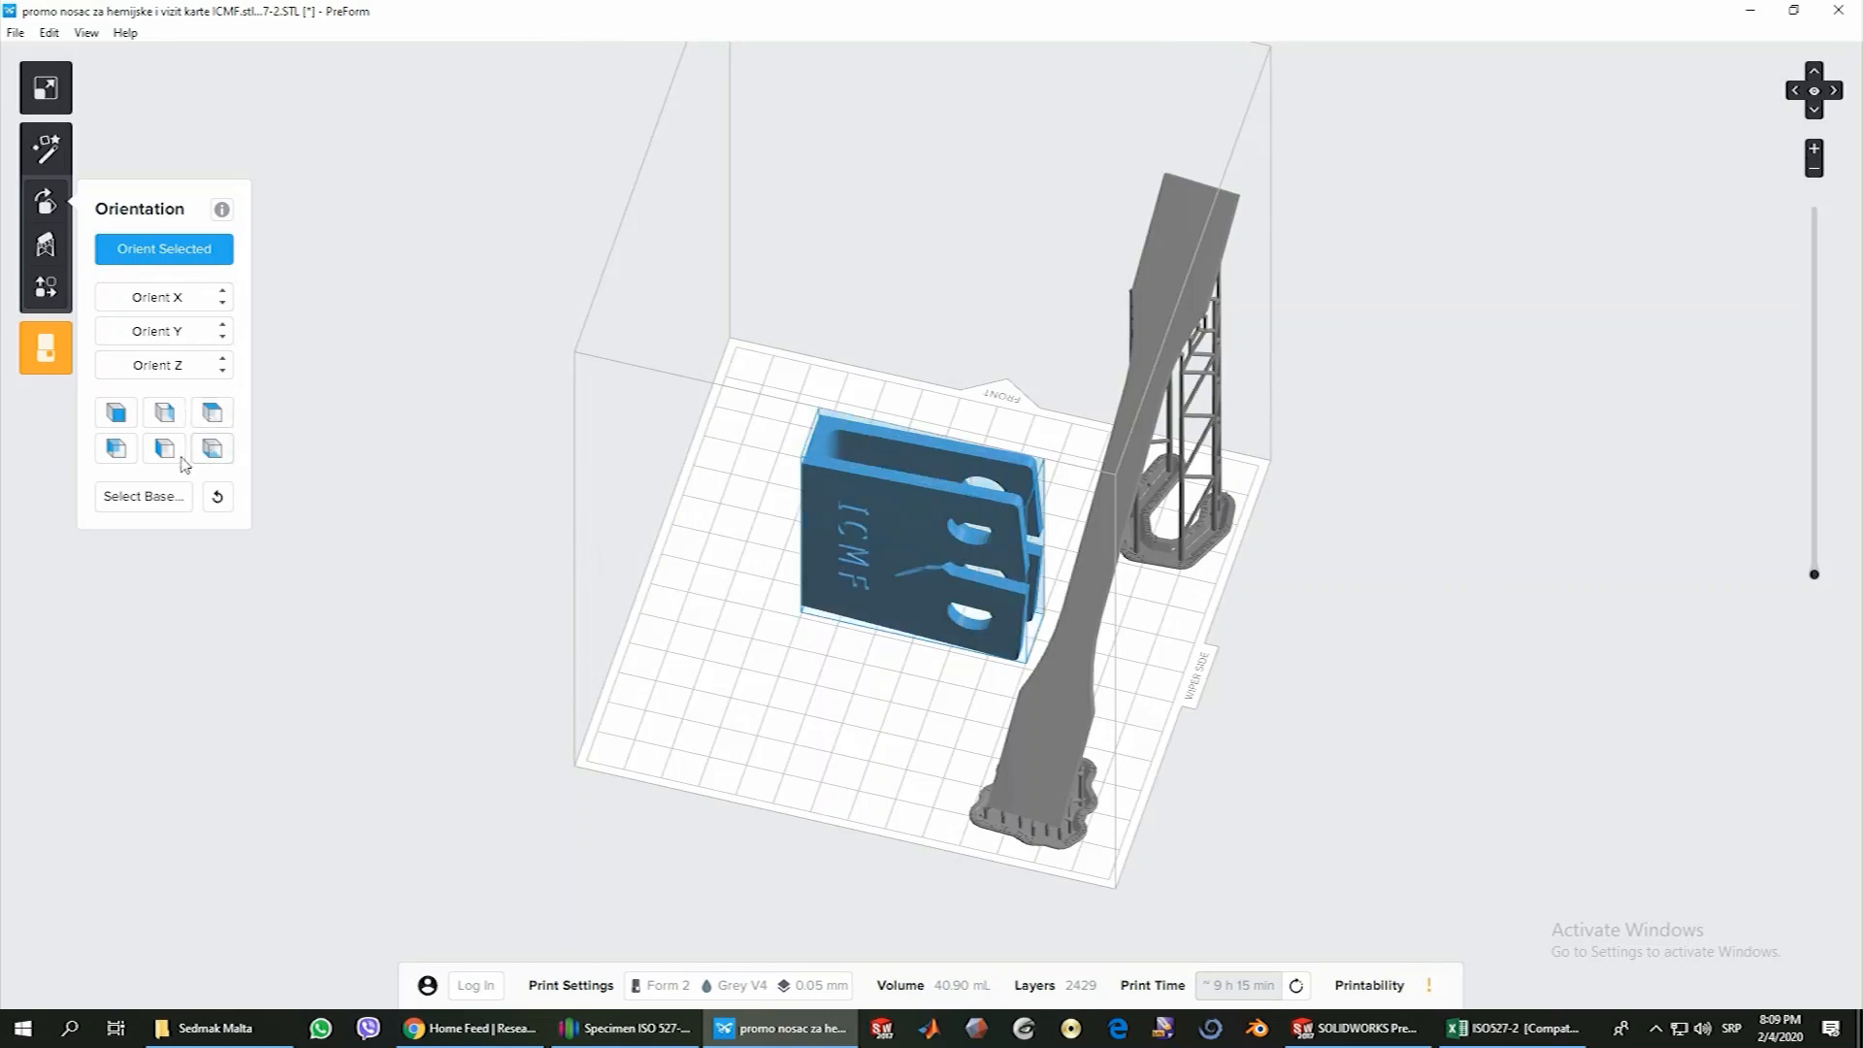
pyautogui.click(174, 455)
pyautogui.moveTo(876, 549); pyautogui.dragTo(875, 454)
pyautogui.moveTo(838, 595); pyautogui.dragTo(895, 471, button='right')
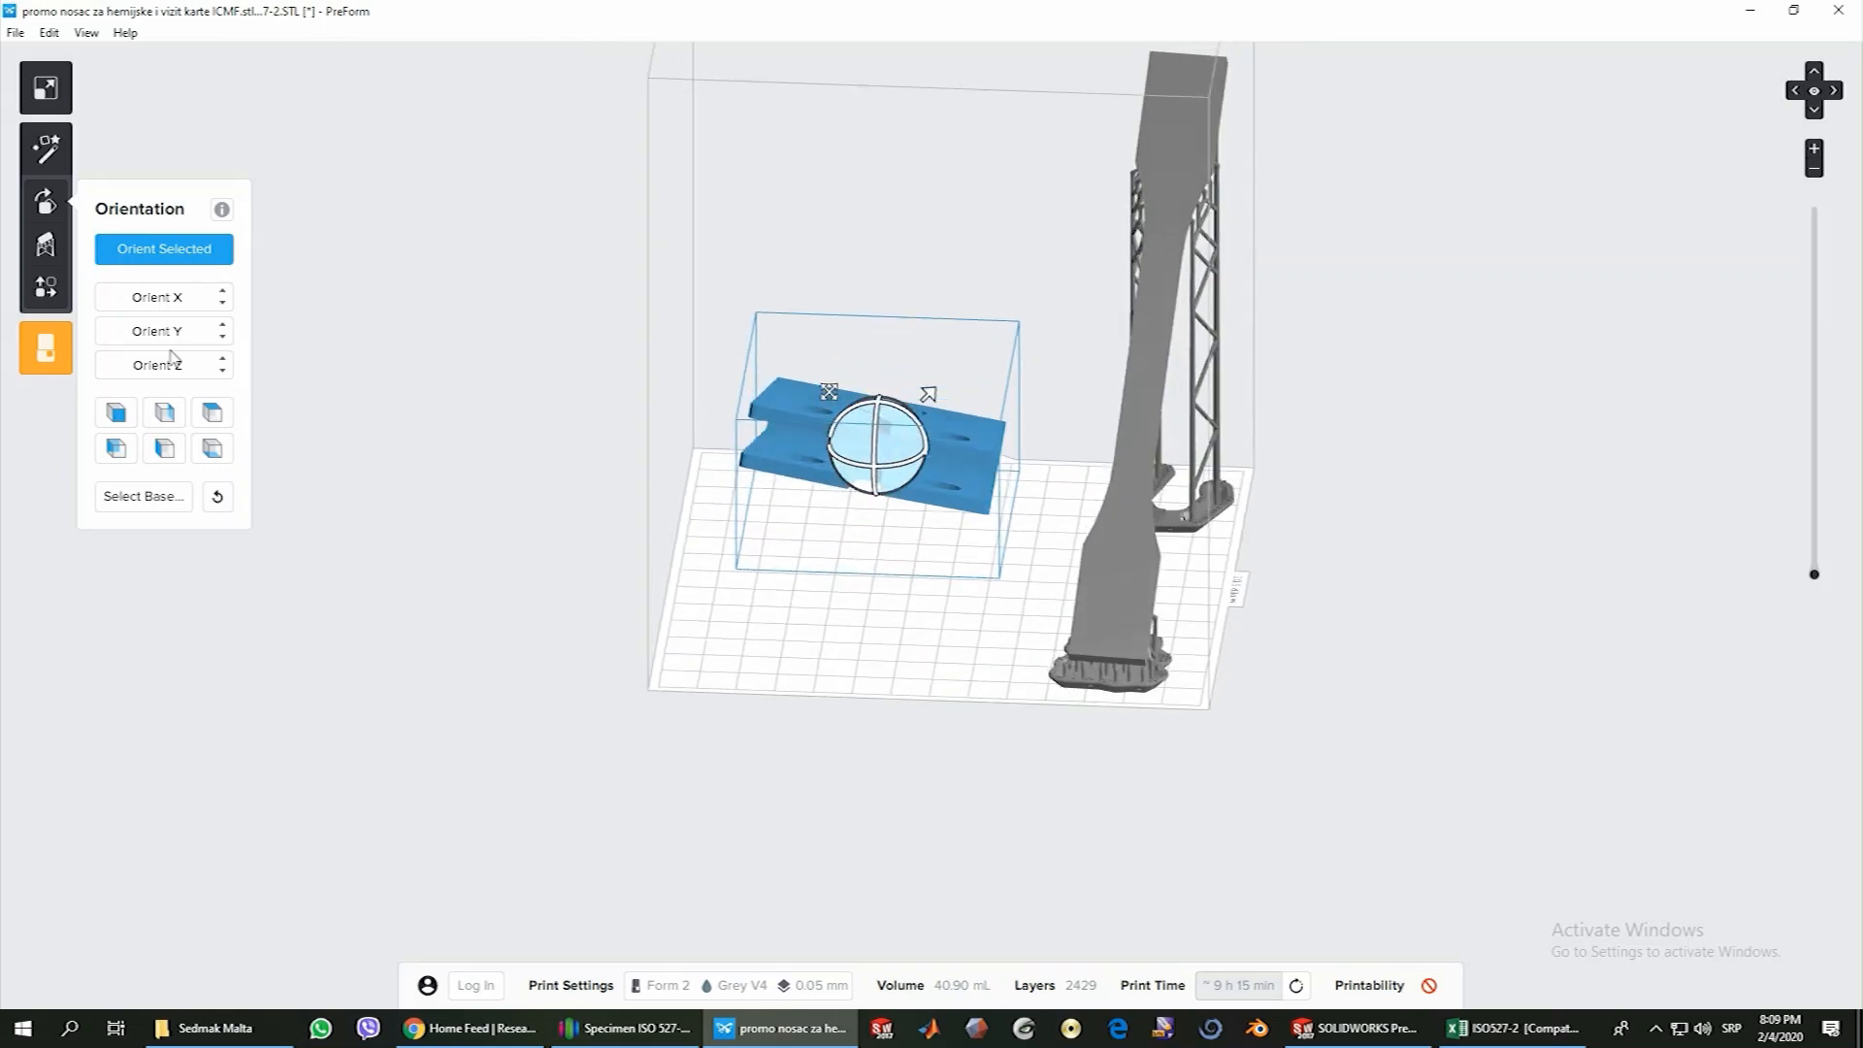
# Generate supports for the selected ICMF holder, deselect it, and inspect the supports around its openings and edges
pyautogui.click(56, 251)
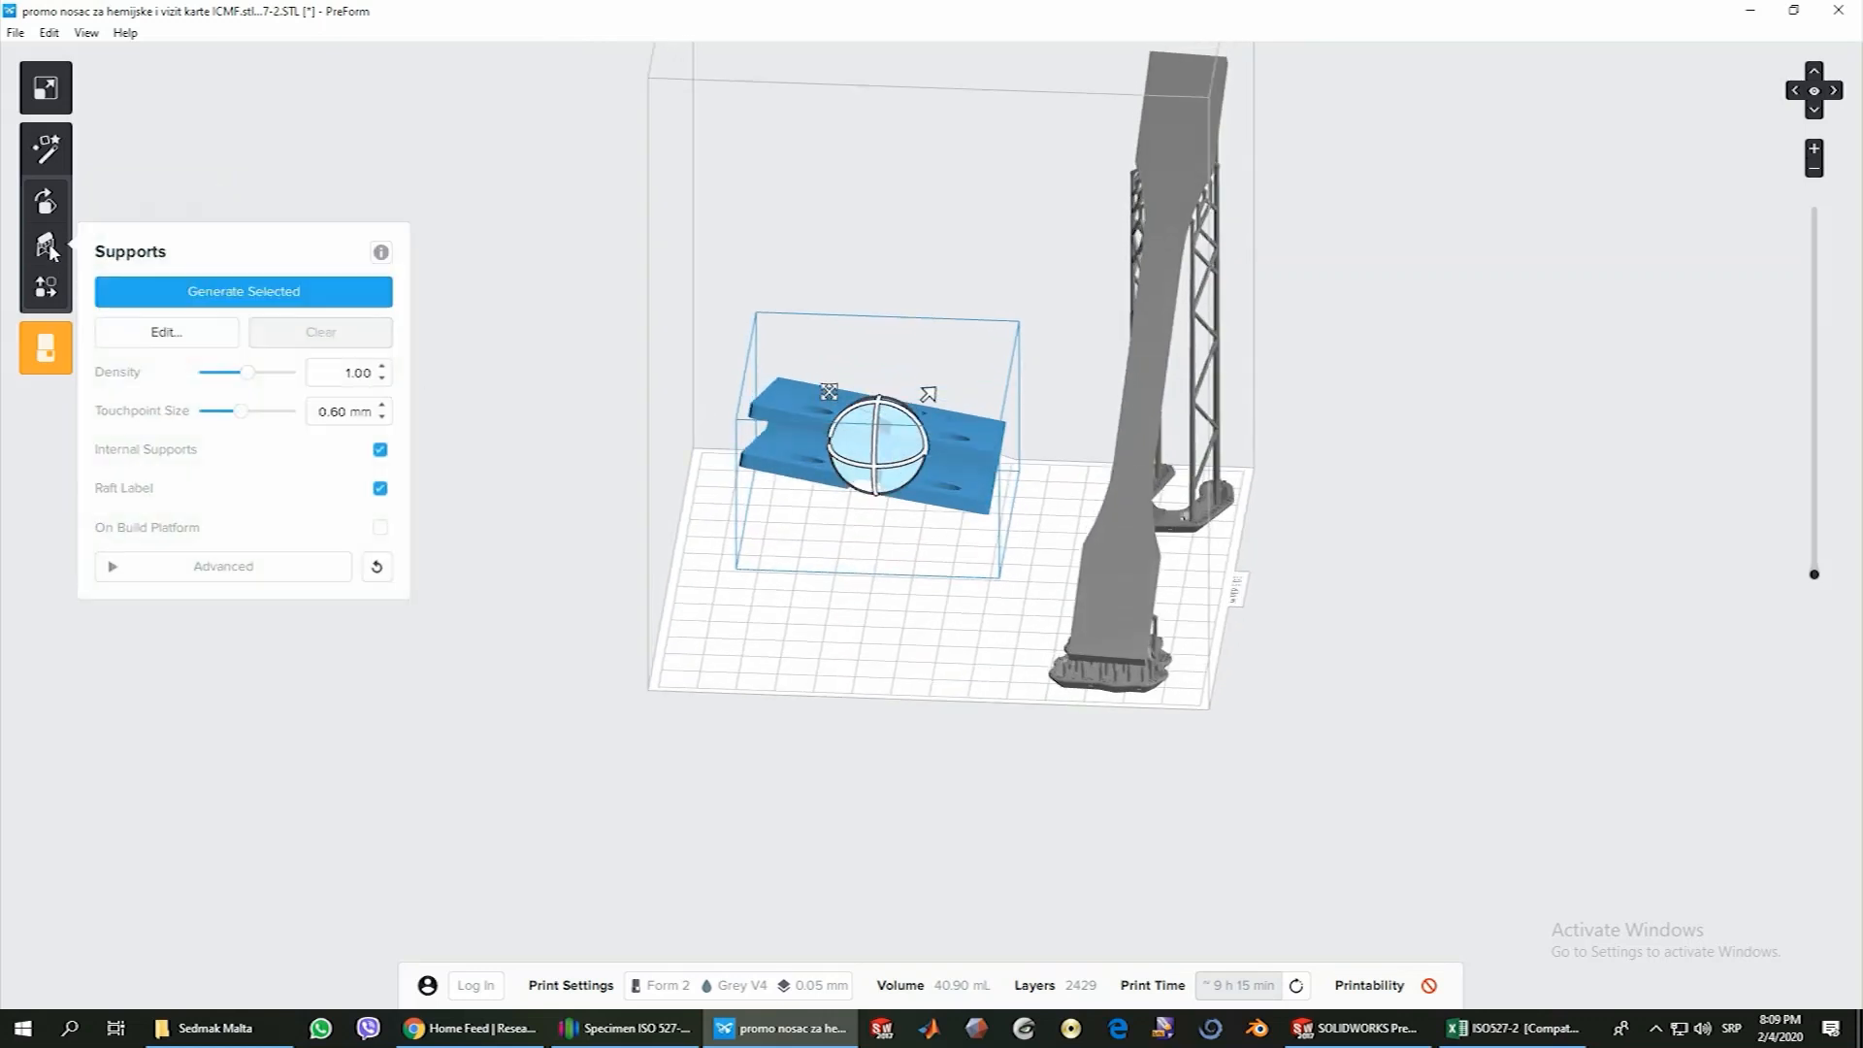
pyautogui.click(295, 293)
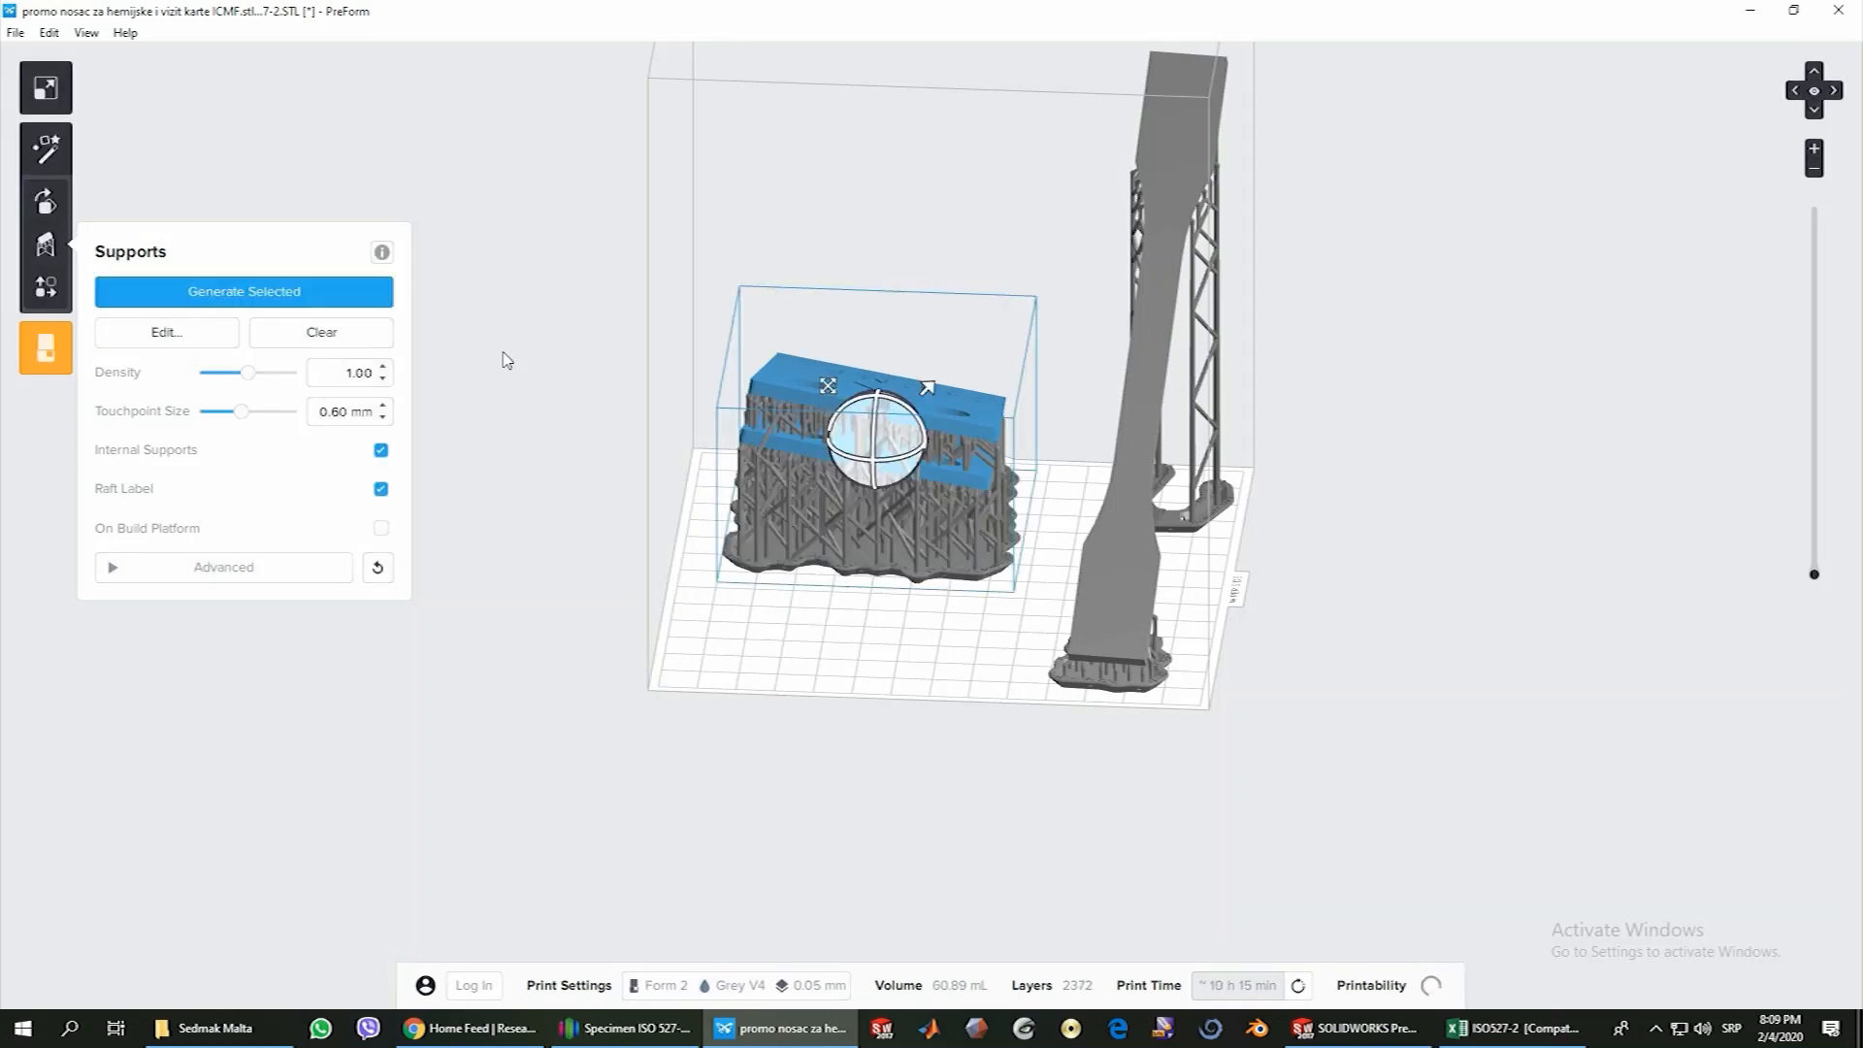
pyautogui.moveTo(548, 358); pyautogui.dragTo(1060, 587, button='right')
pyautogui.moveTo(857, 411); pyautogui.dragTo(821, 340)
pyautogui.moveTo(804, 362); pyautogui.dragTo(775, 775, button='right')
pyautogui.scroll(5, 885, 381)
pyautogui.click(1161, 762)
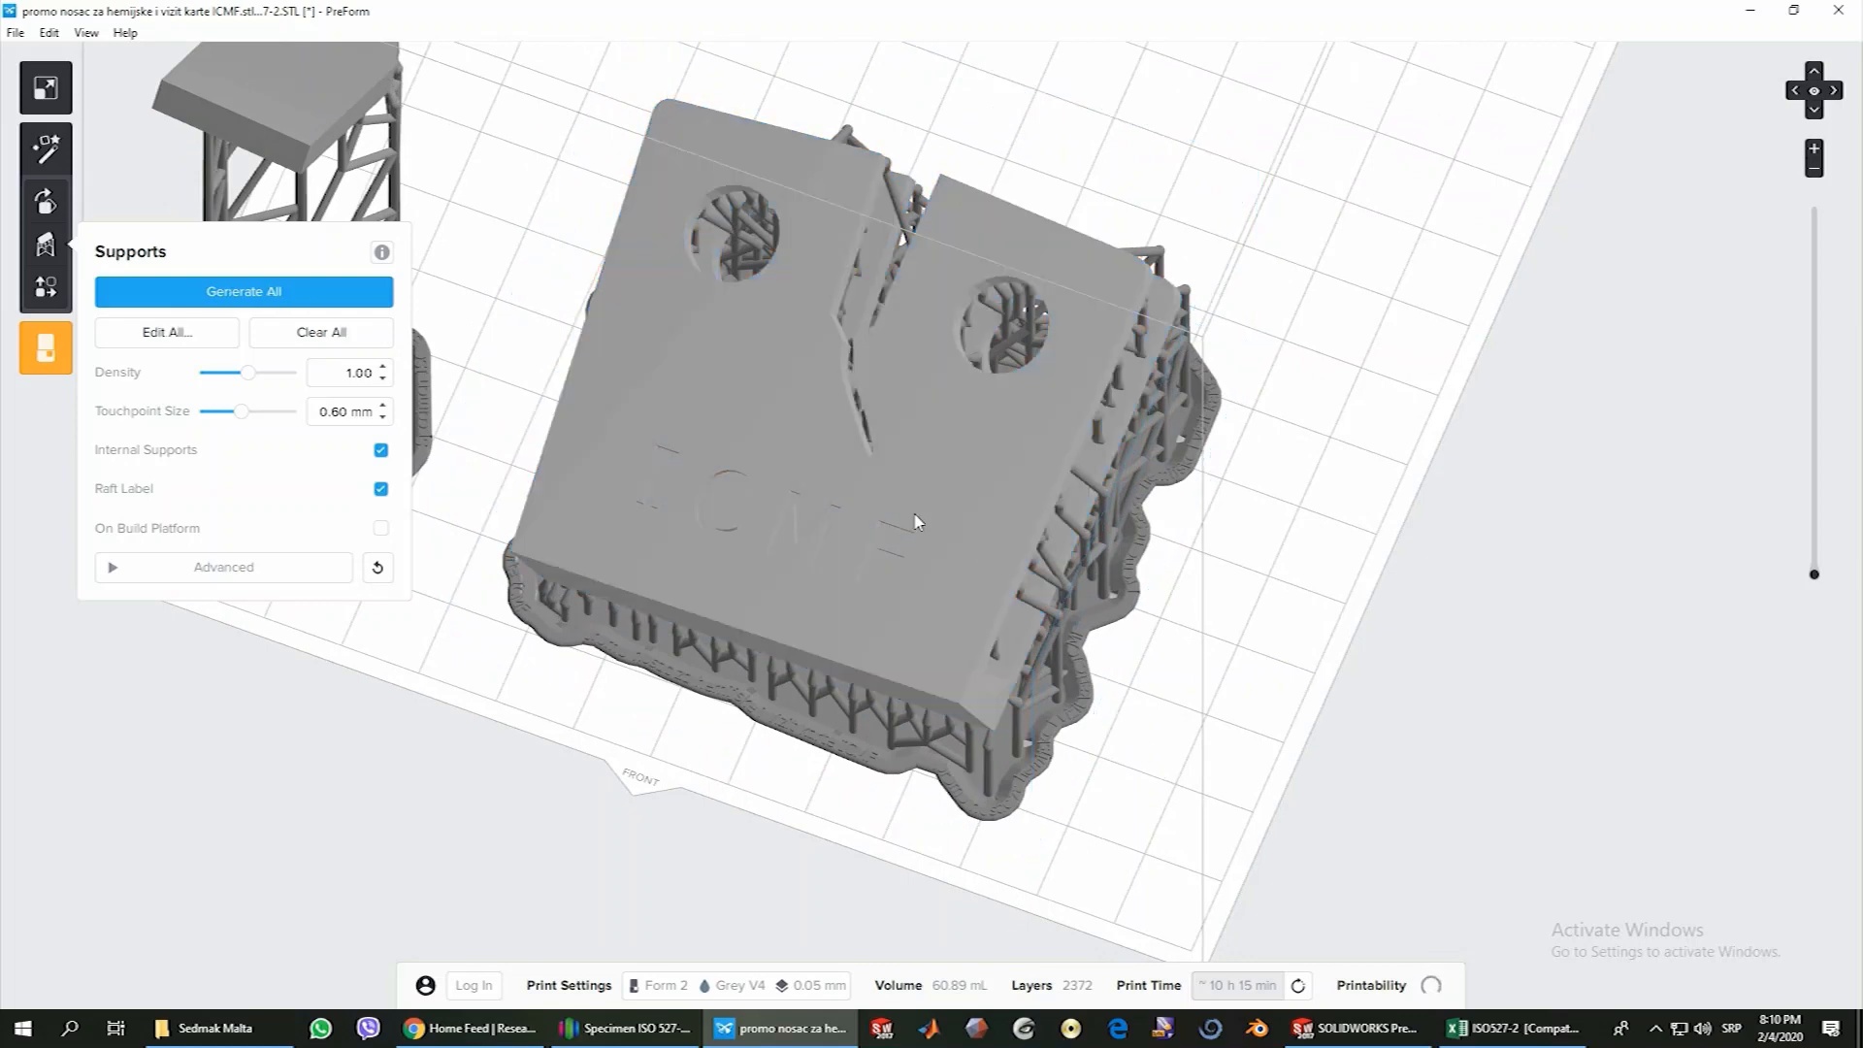
# Select the ICMF holder, examine its supports from several angles, and close the support settings
pyautogui.click(788, 561)
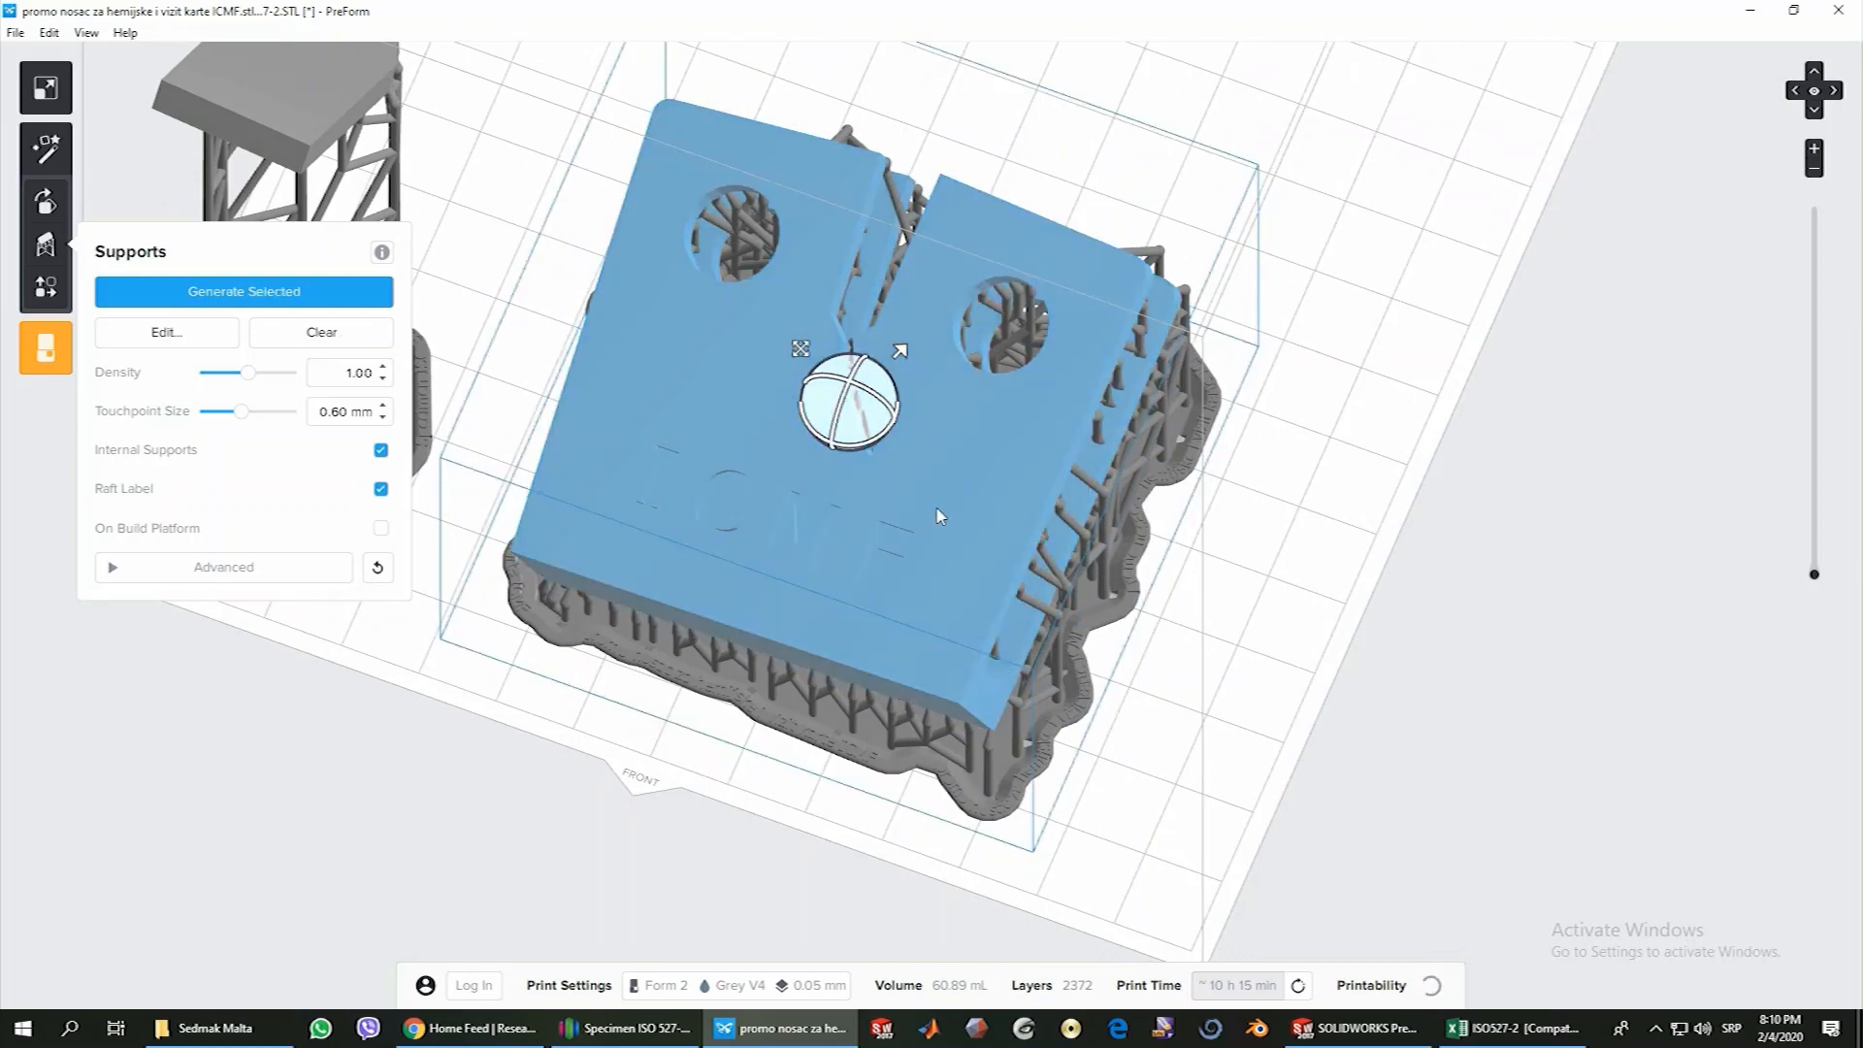
pyautogui.moveTo(1110, 586); pyautogui.dragTo(815, 532, button='right')
pyautogui.moveTo(975, 681); pyautogui.dragTo(893, 808, button='right')
pyautogui.moveTo(793, 391); pyautogui.dragTo(830, 408)
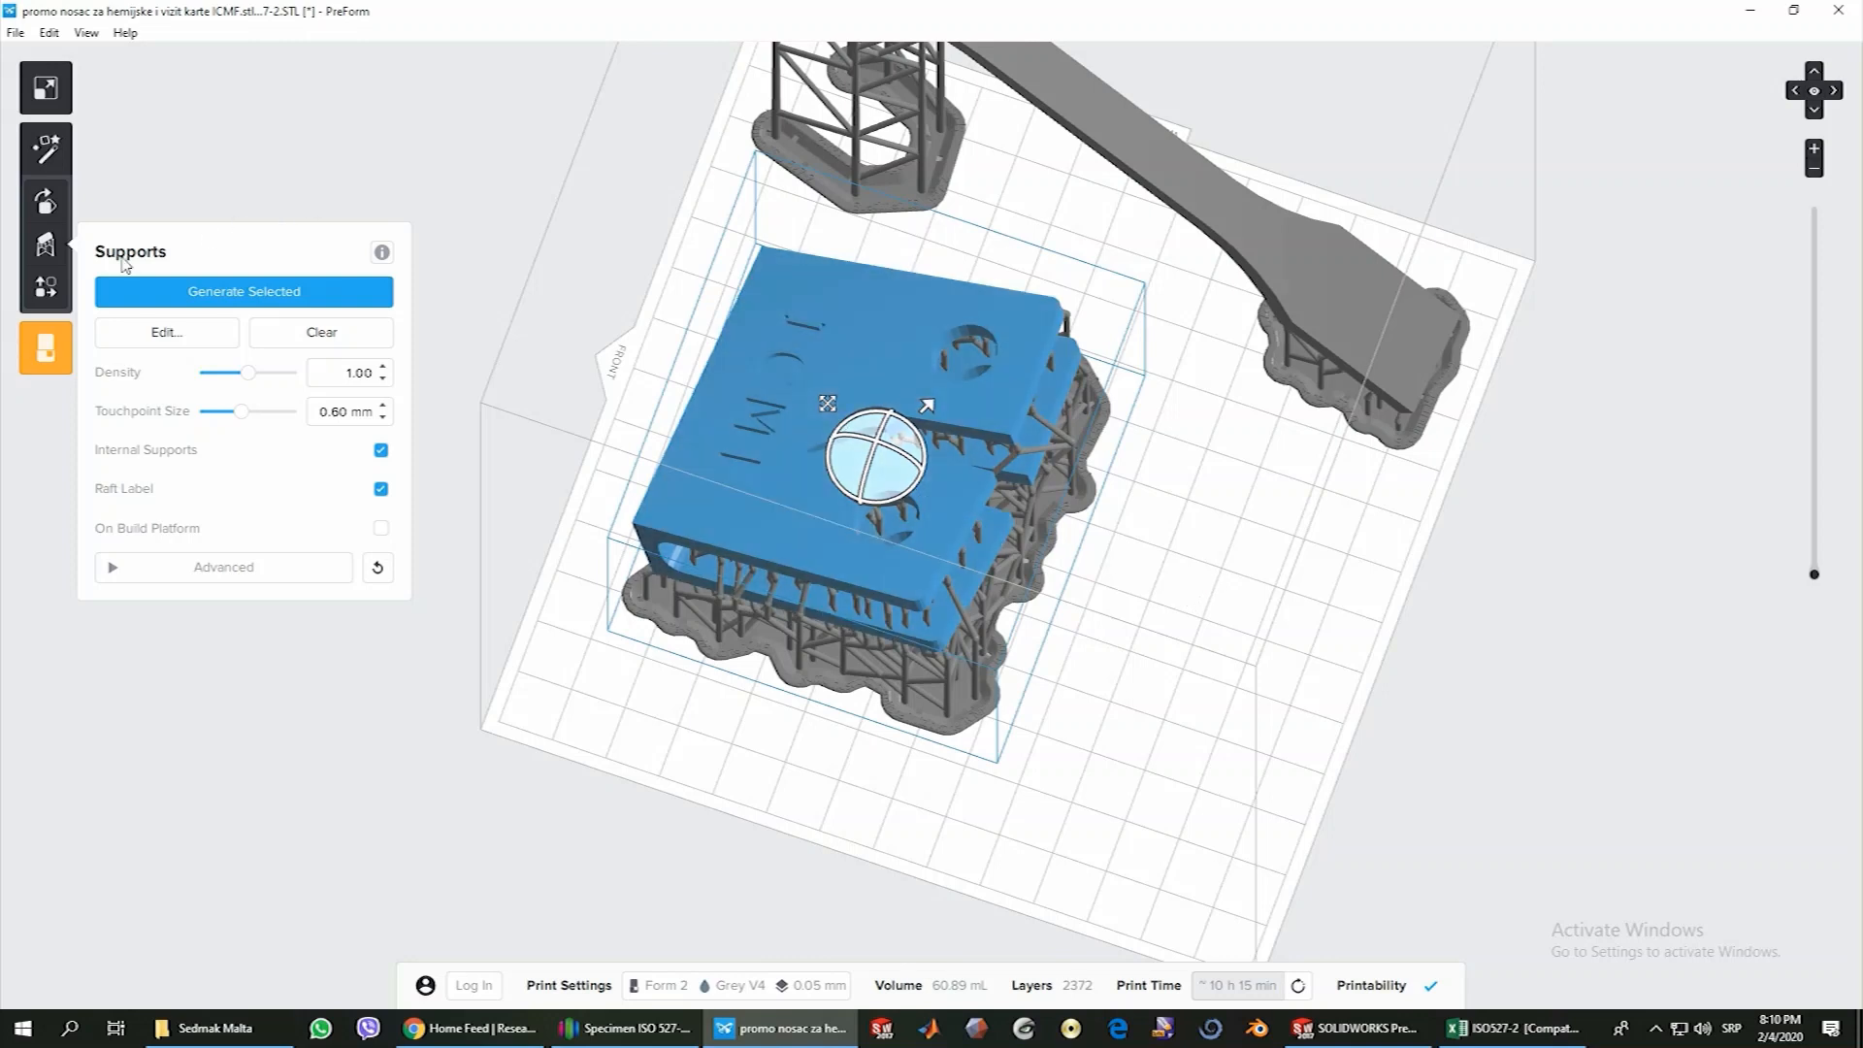
pyautogui.click(48, 247)
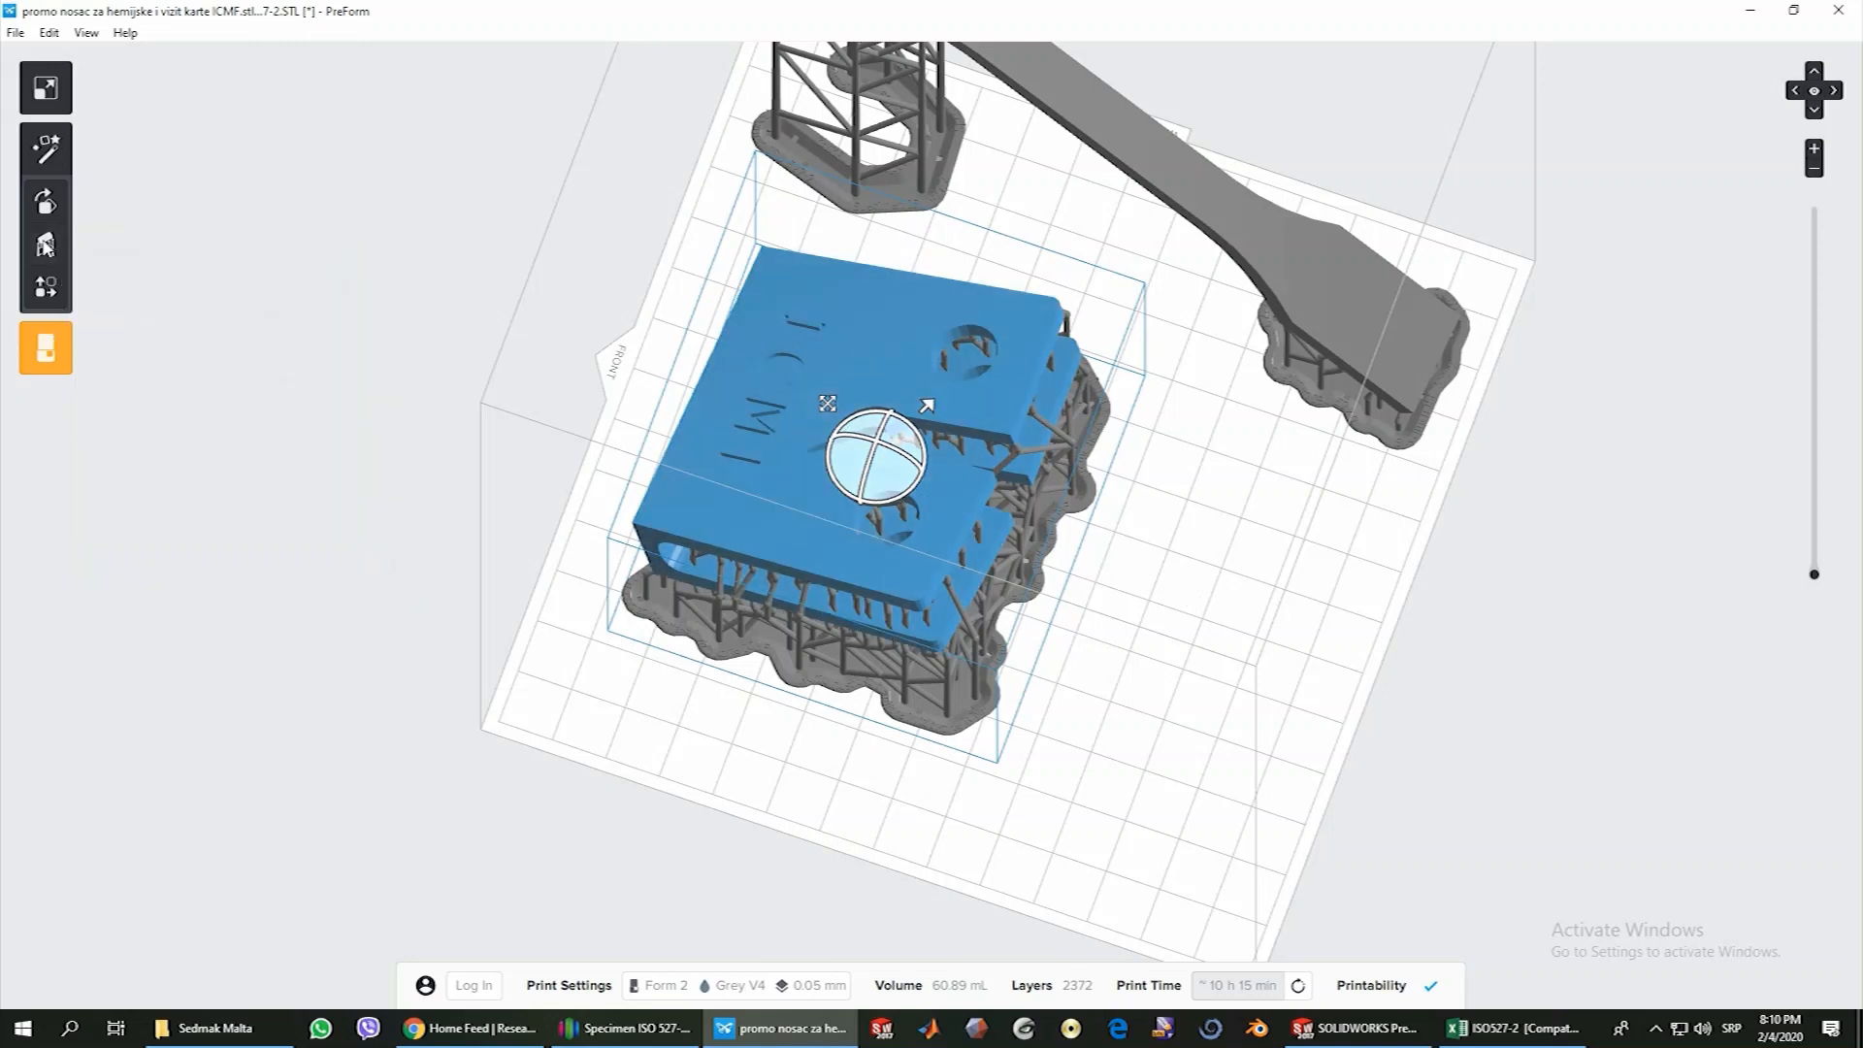
# Open the print setup to review the printer and job name, and dismiss it without uploading the job
pyautogui.click(48, 351)
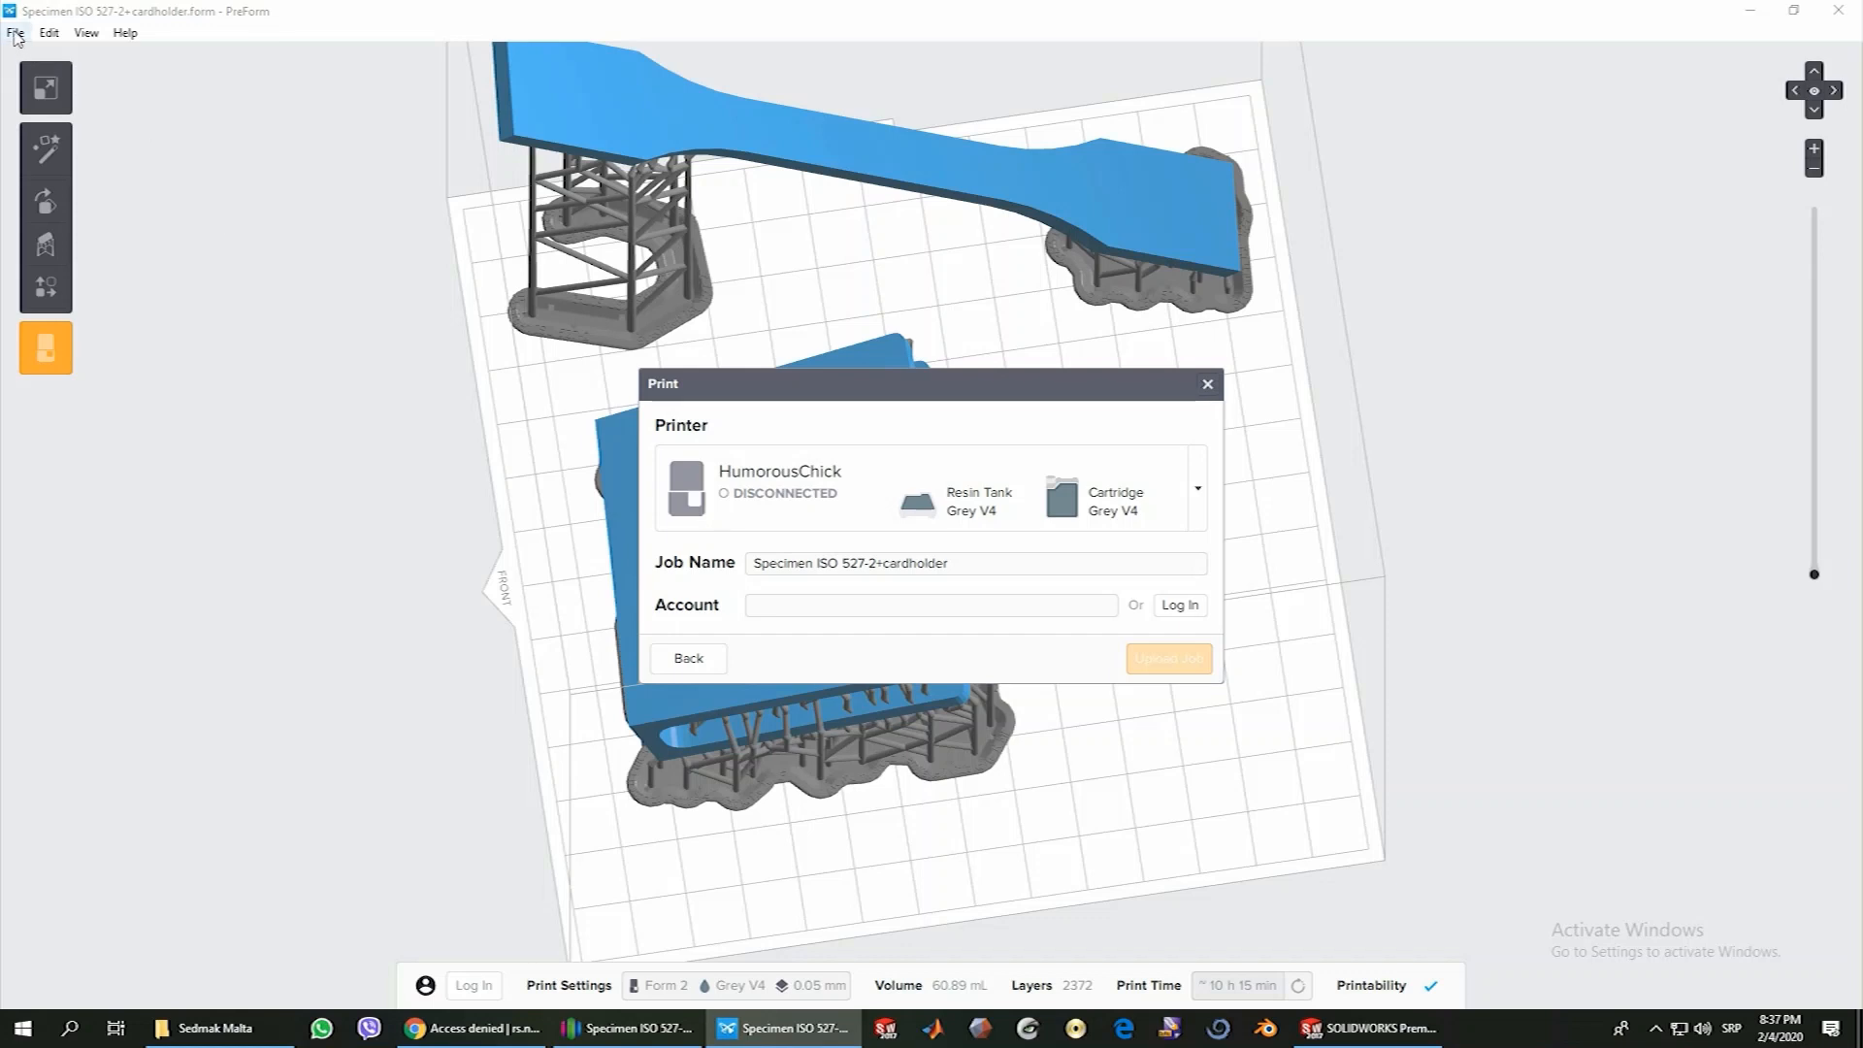
pyautogui.click(16, 33)
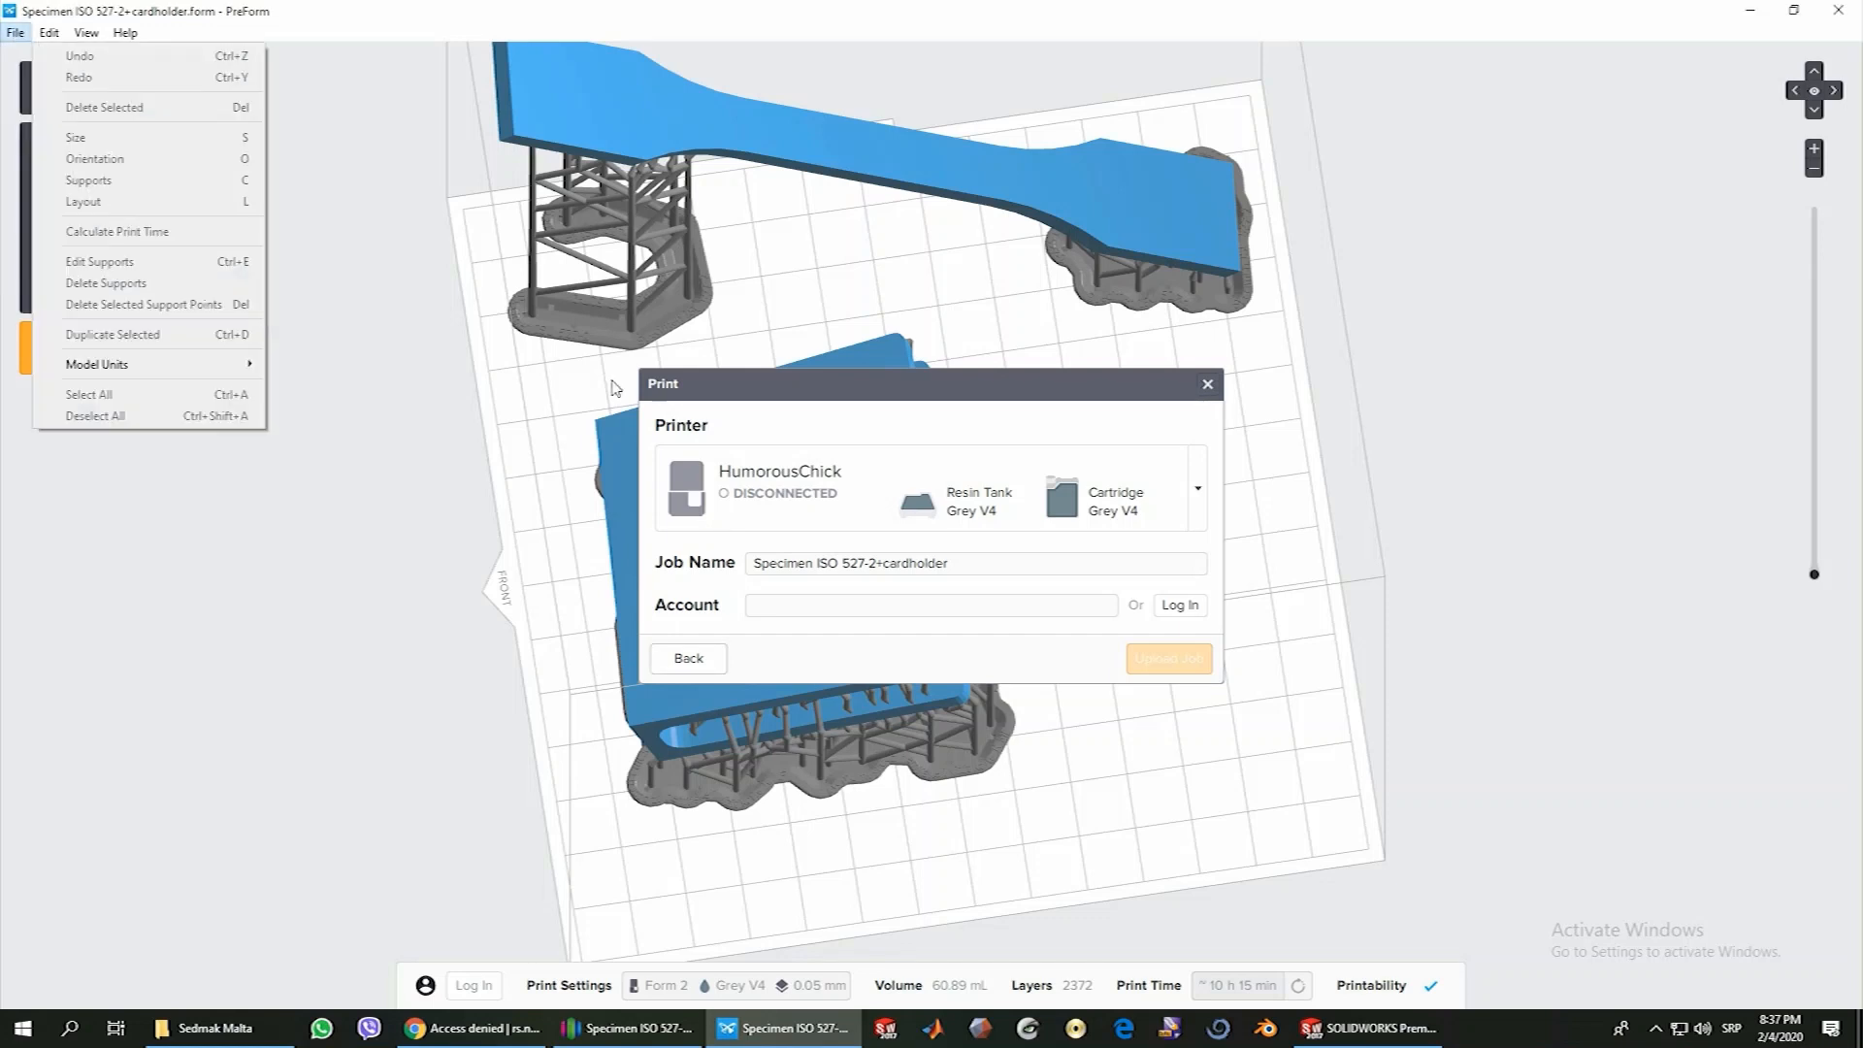
pyautogui.click(1207, 385)
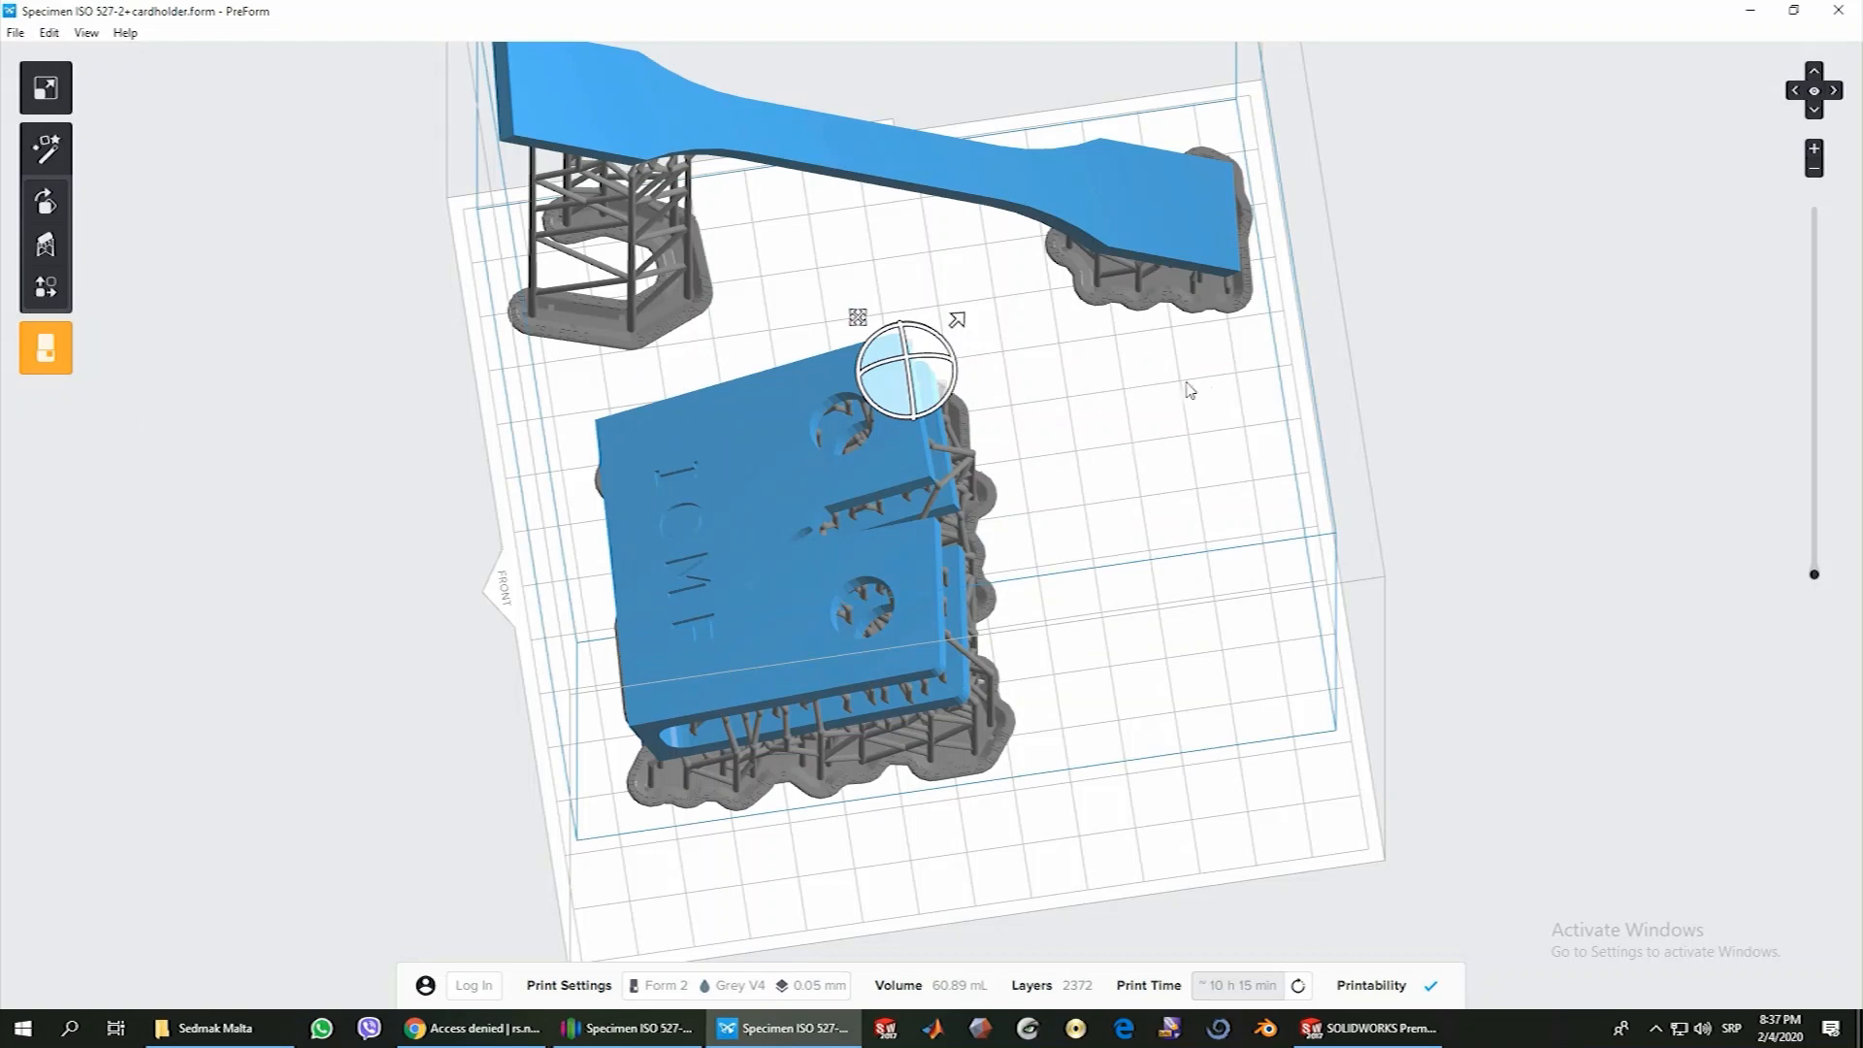
# Save the job to the Desktop as "Specimen ISO 527-2+cardholder" in PreForm Jobs (*.form) format, replacing the existing file
pyautogui.click(15, 35)
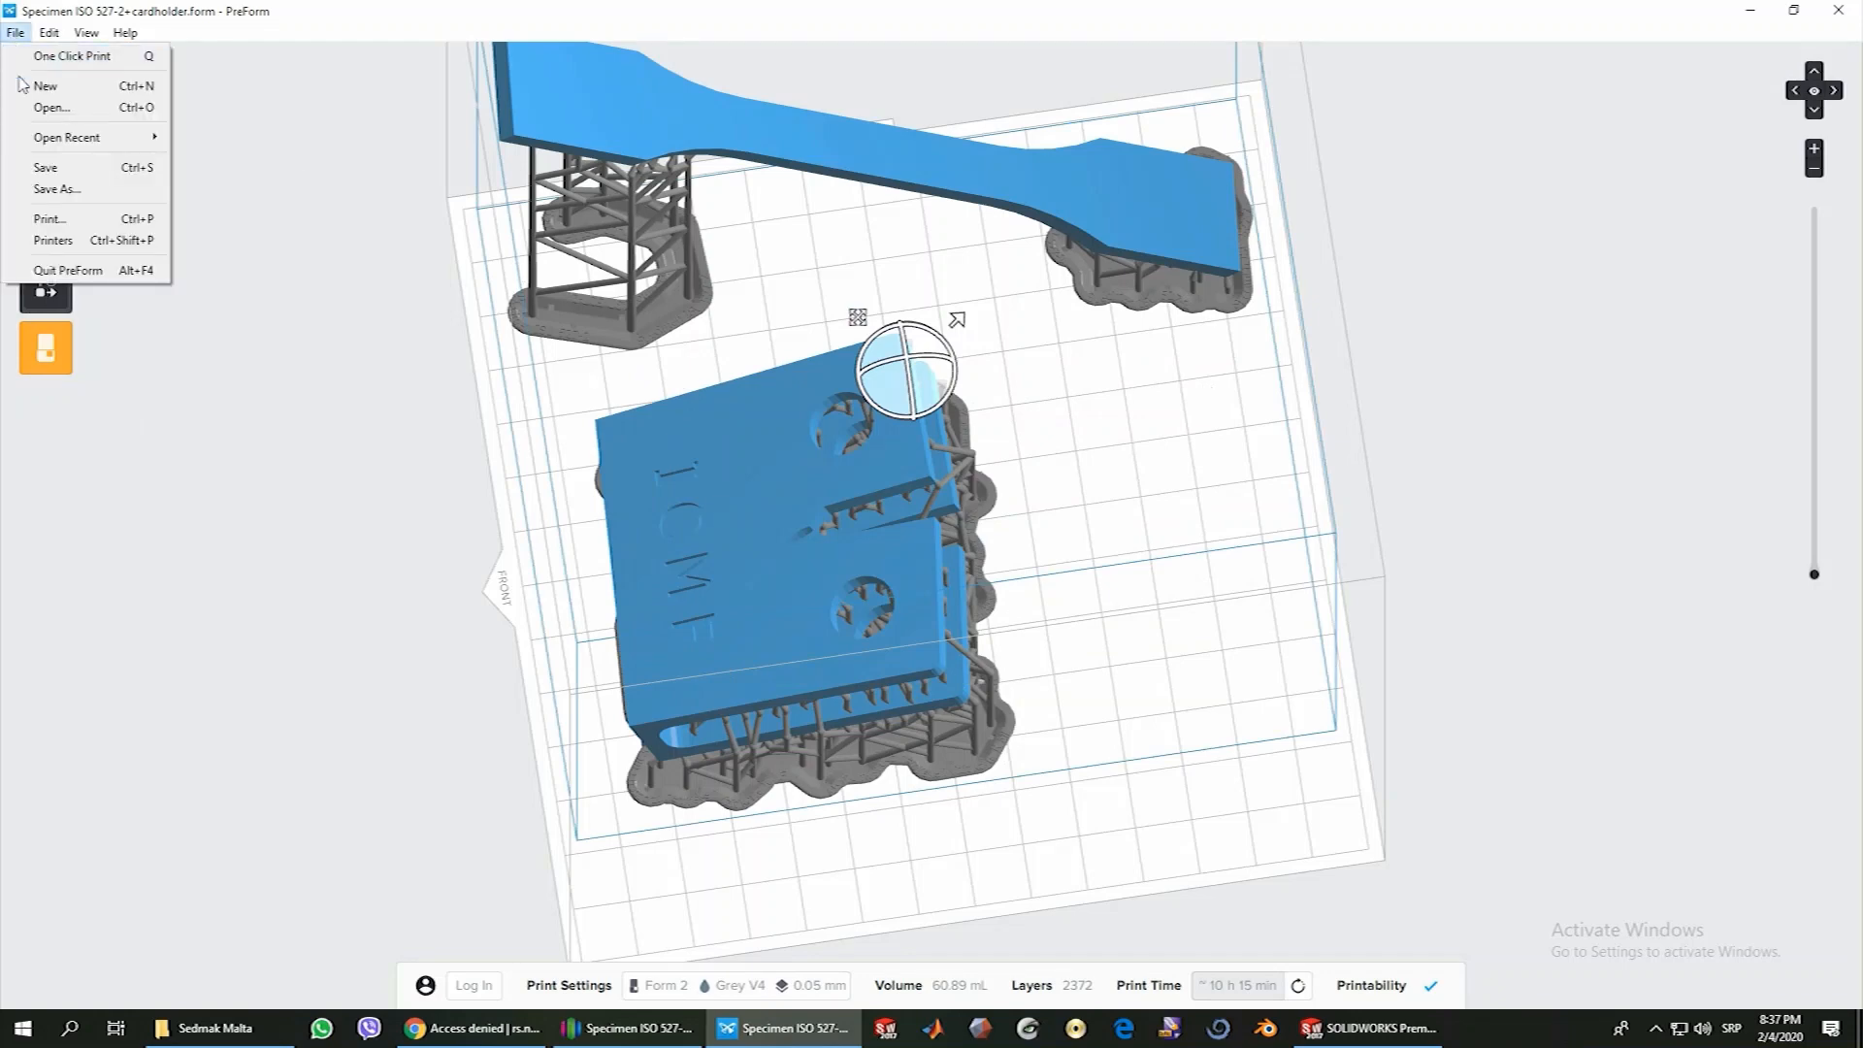
pyautogui.click(54, 188)
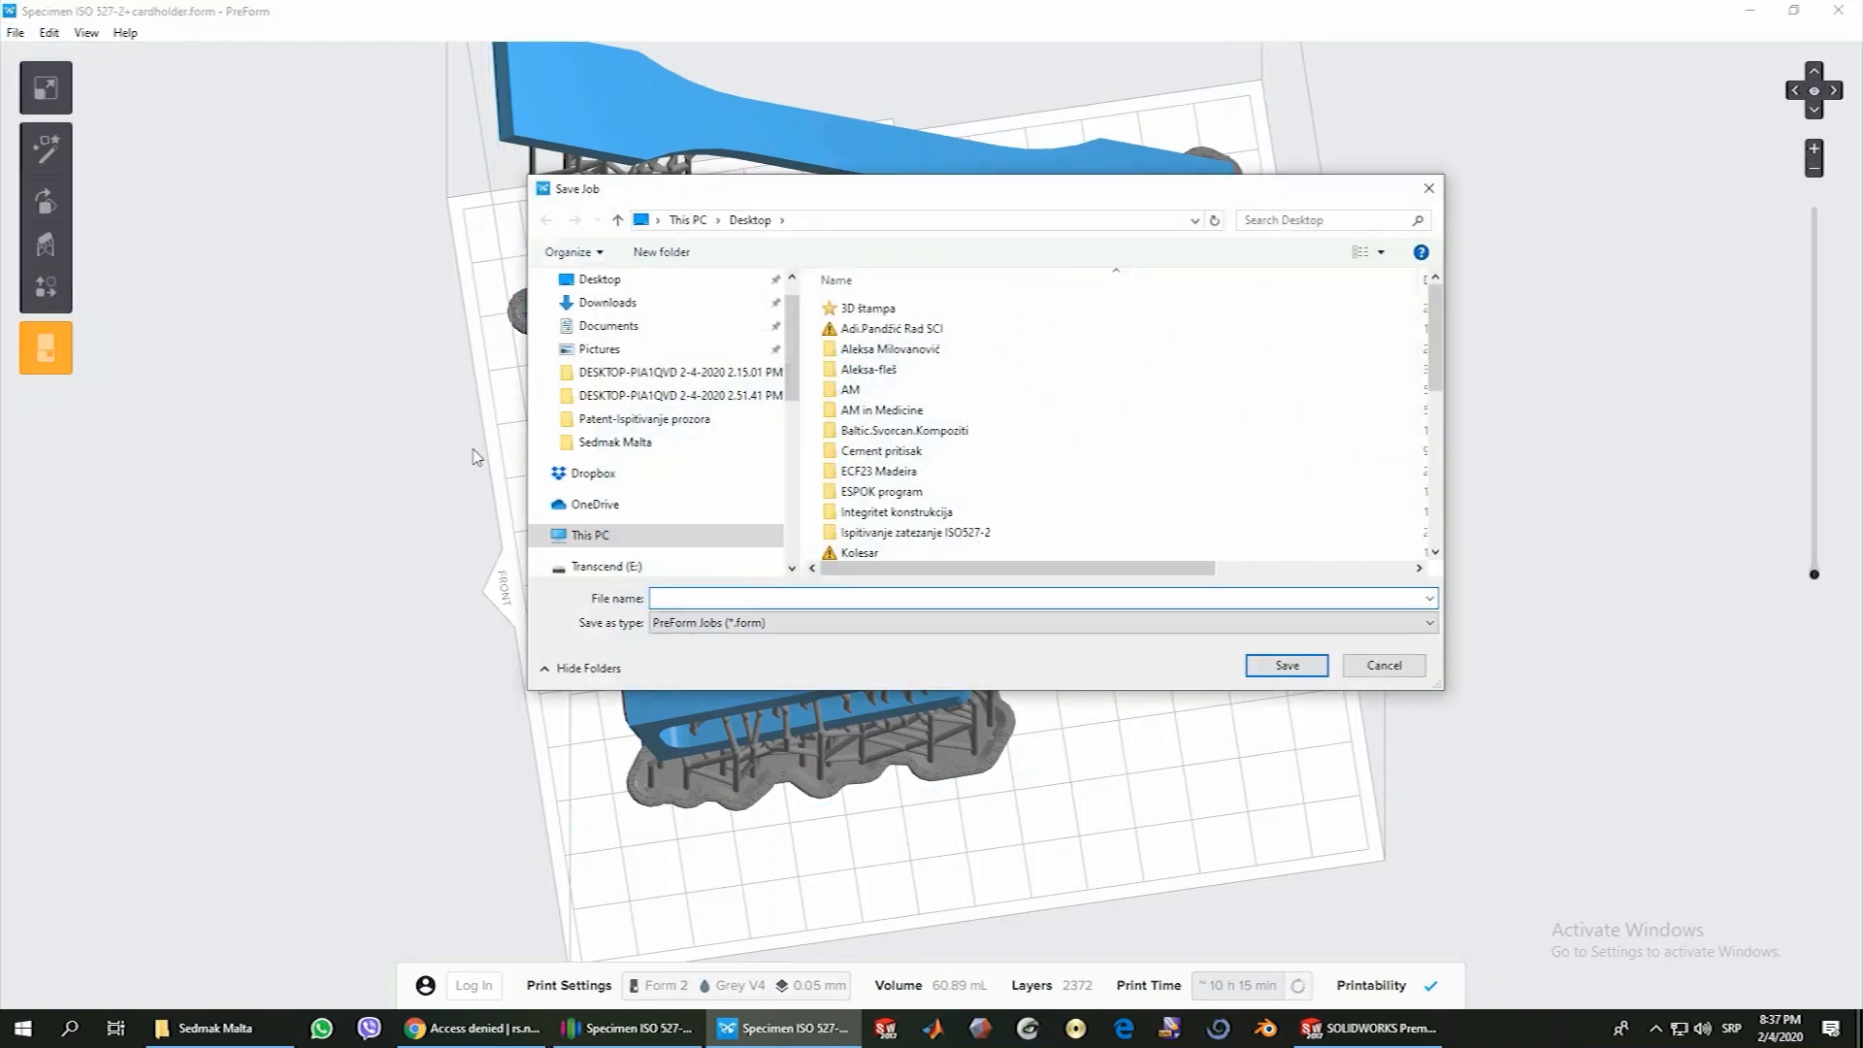
pyautogui.click(597, 281)
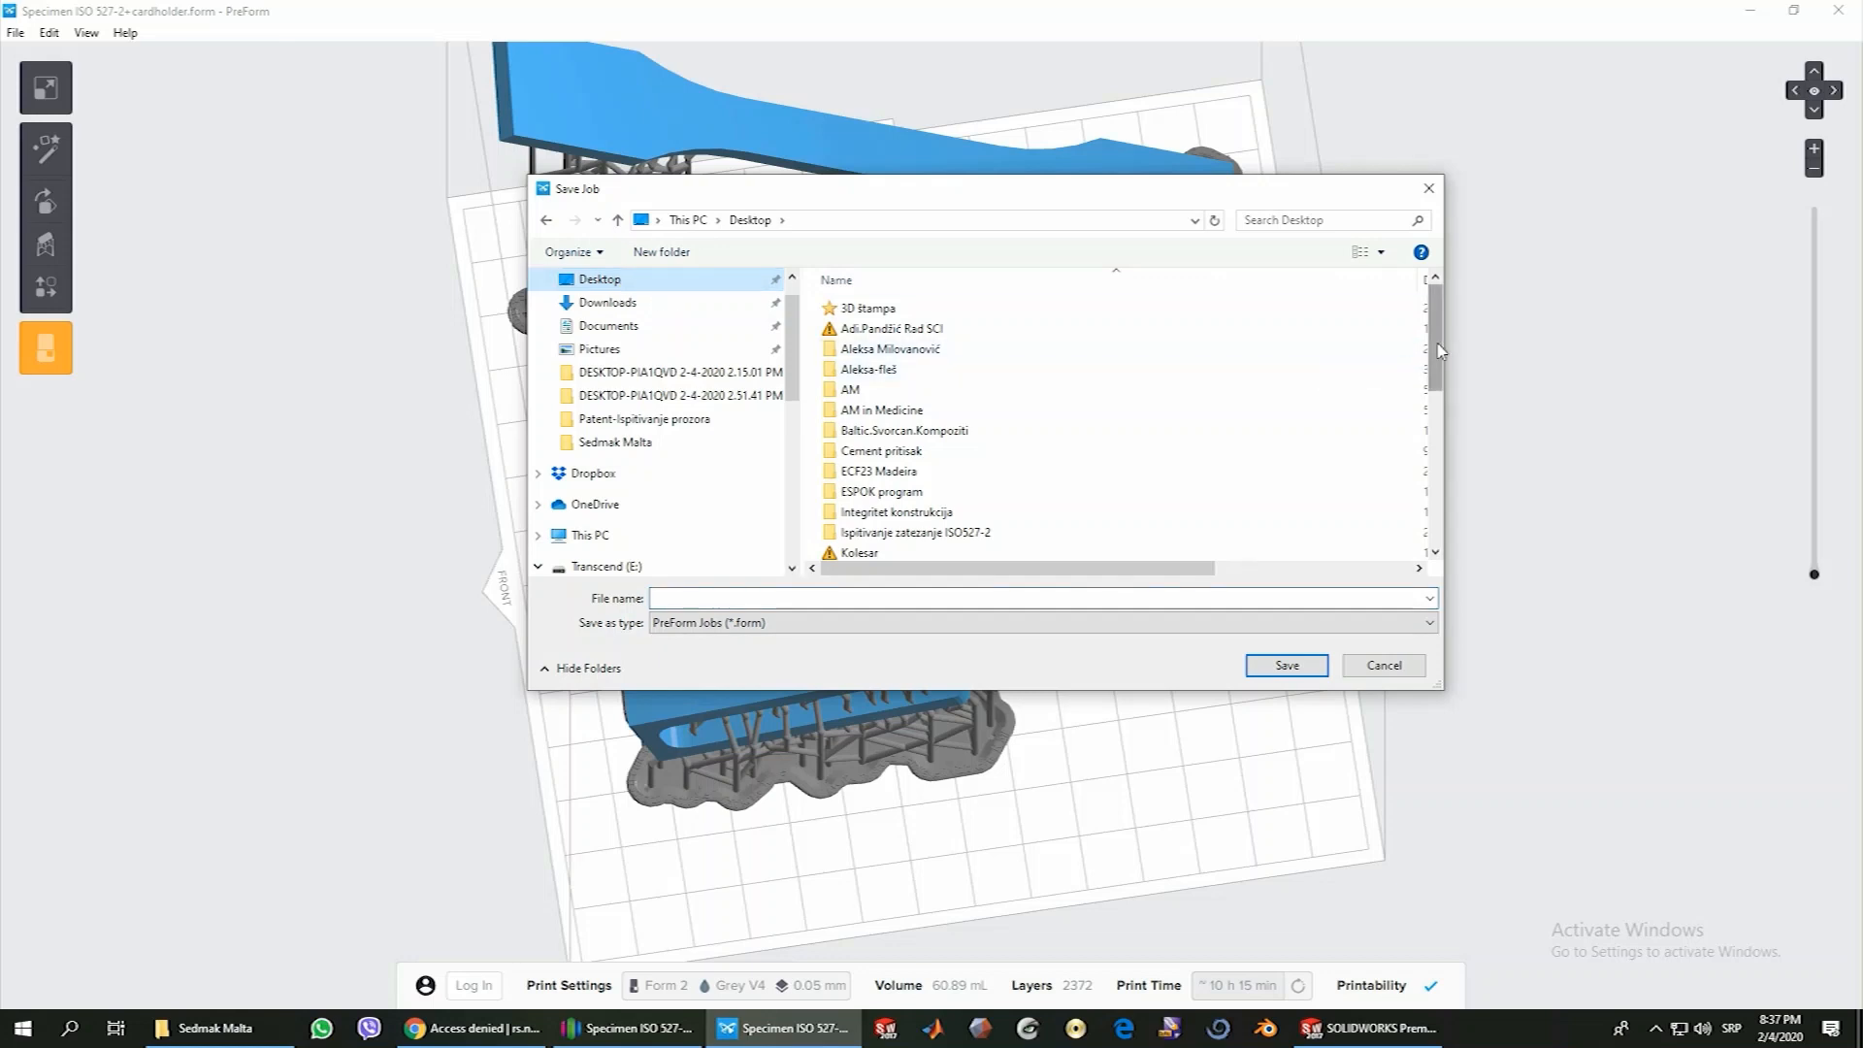
pyautogui.scroll(-7, 1385, 376)
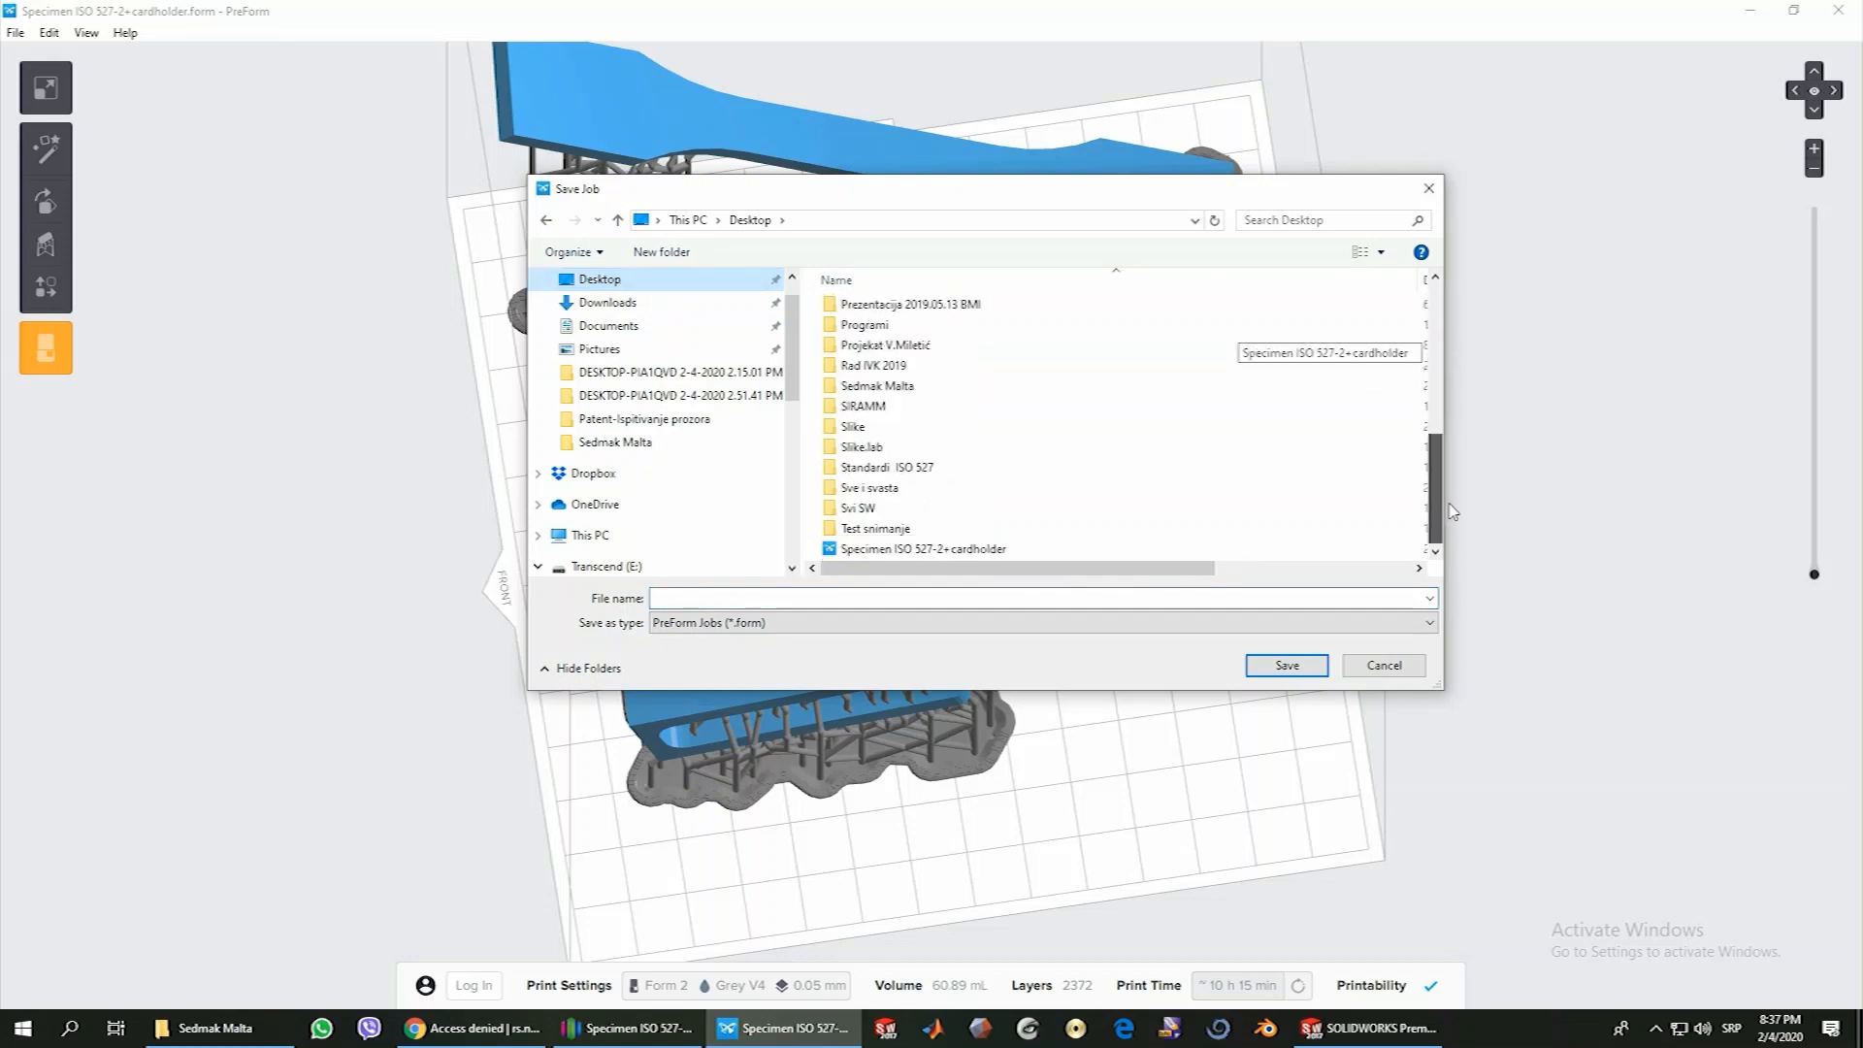
pyautogui.click(913, 549)
pyautogui.click(746, 598)
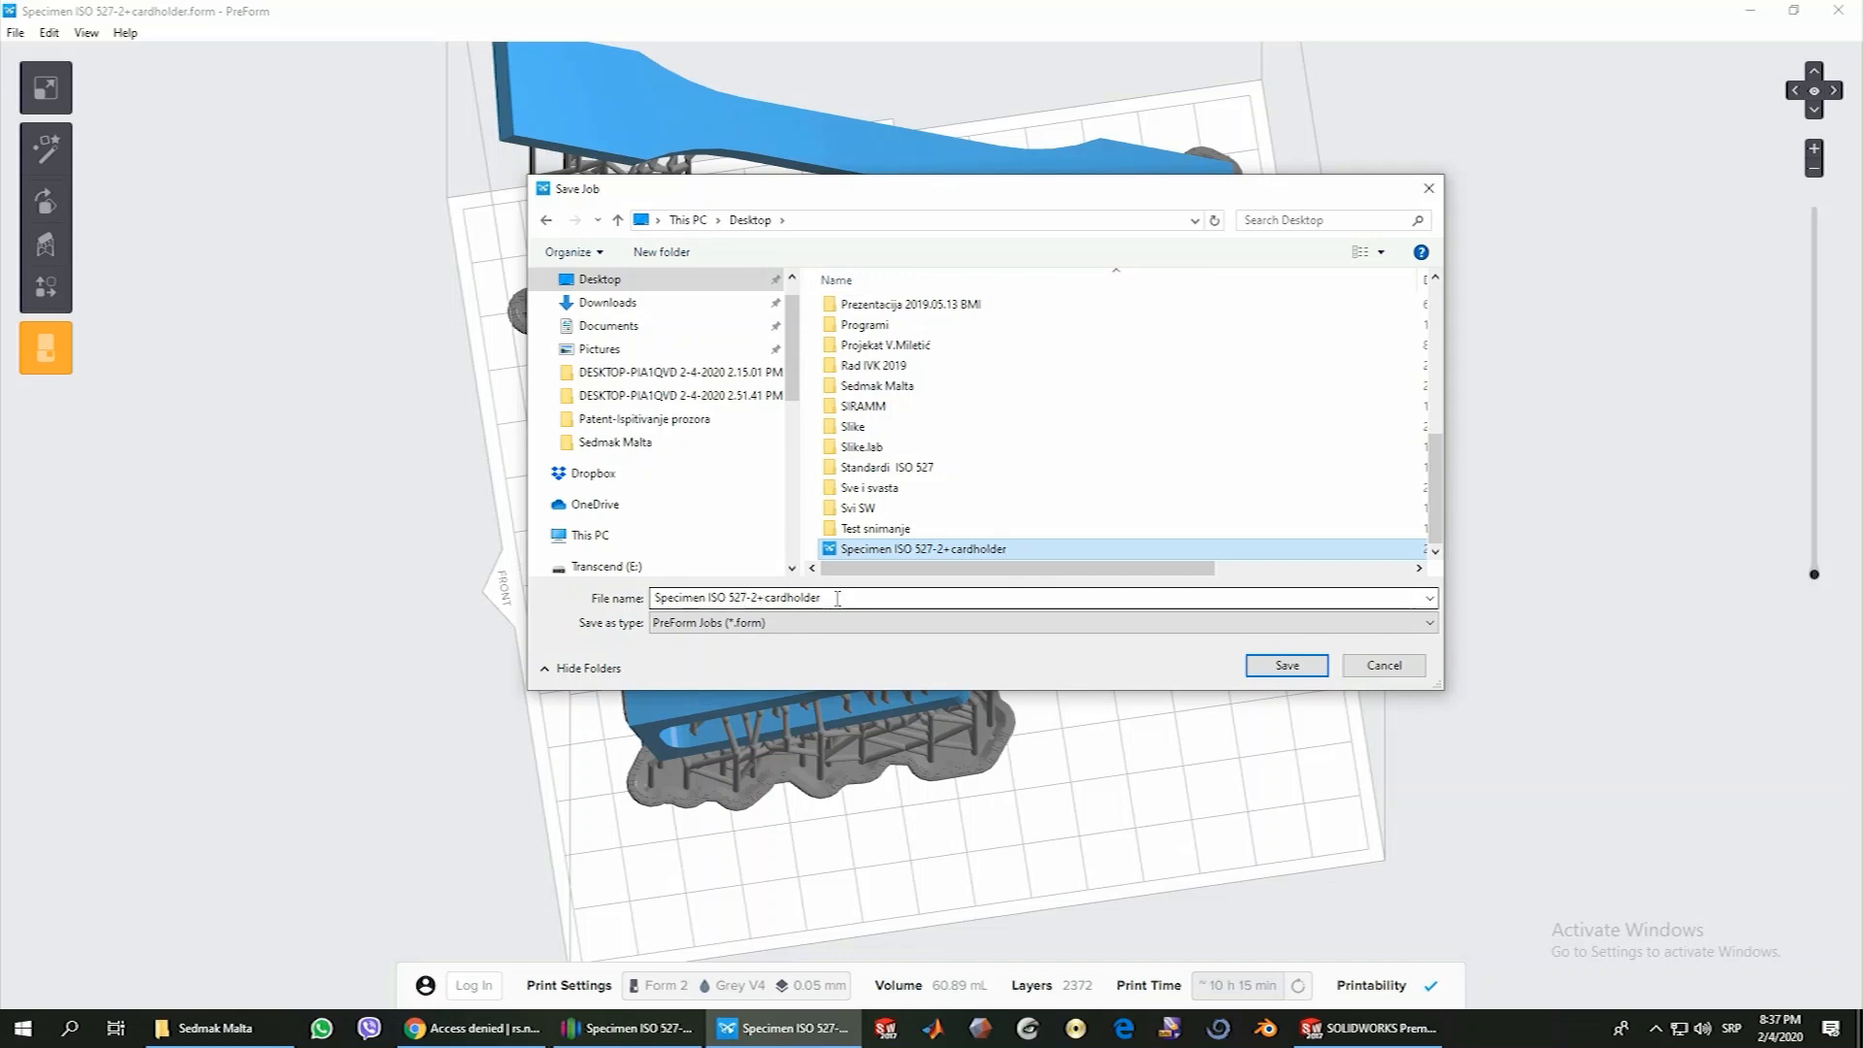
pyautogui.click(748, 624)
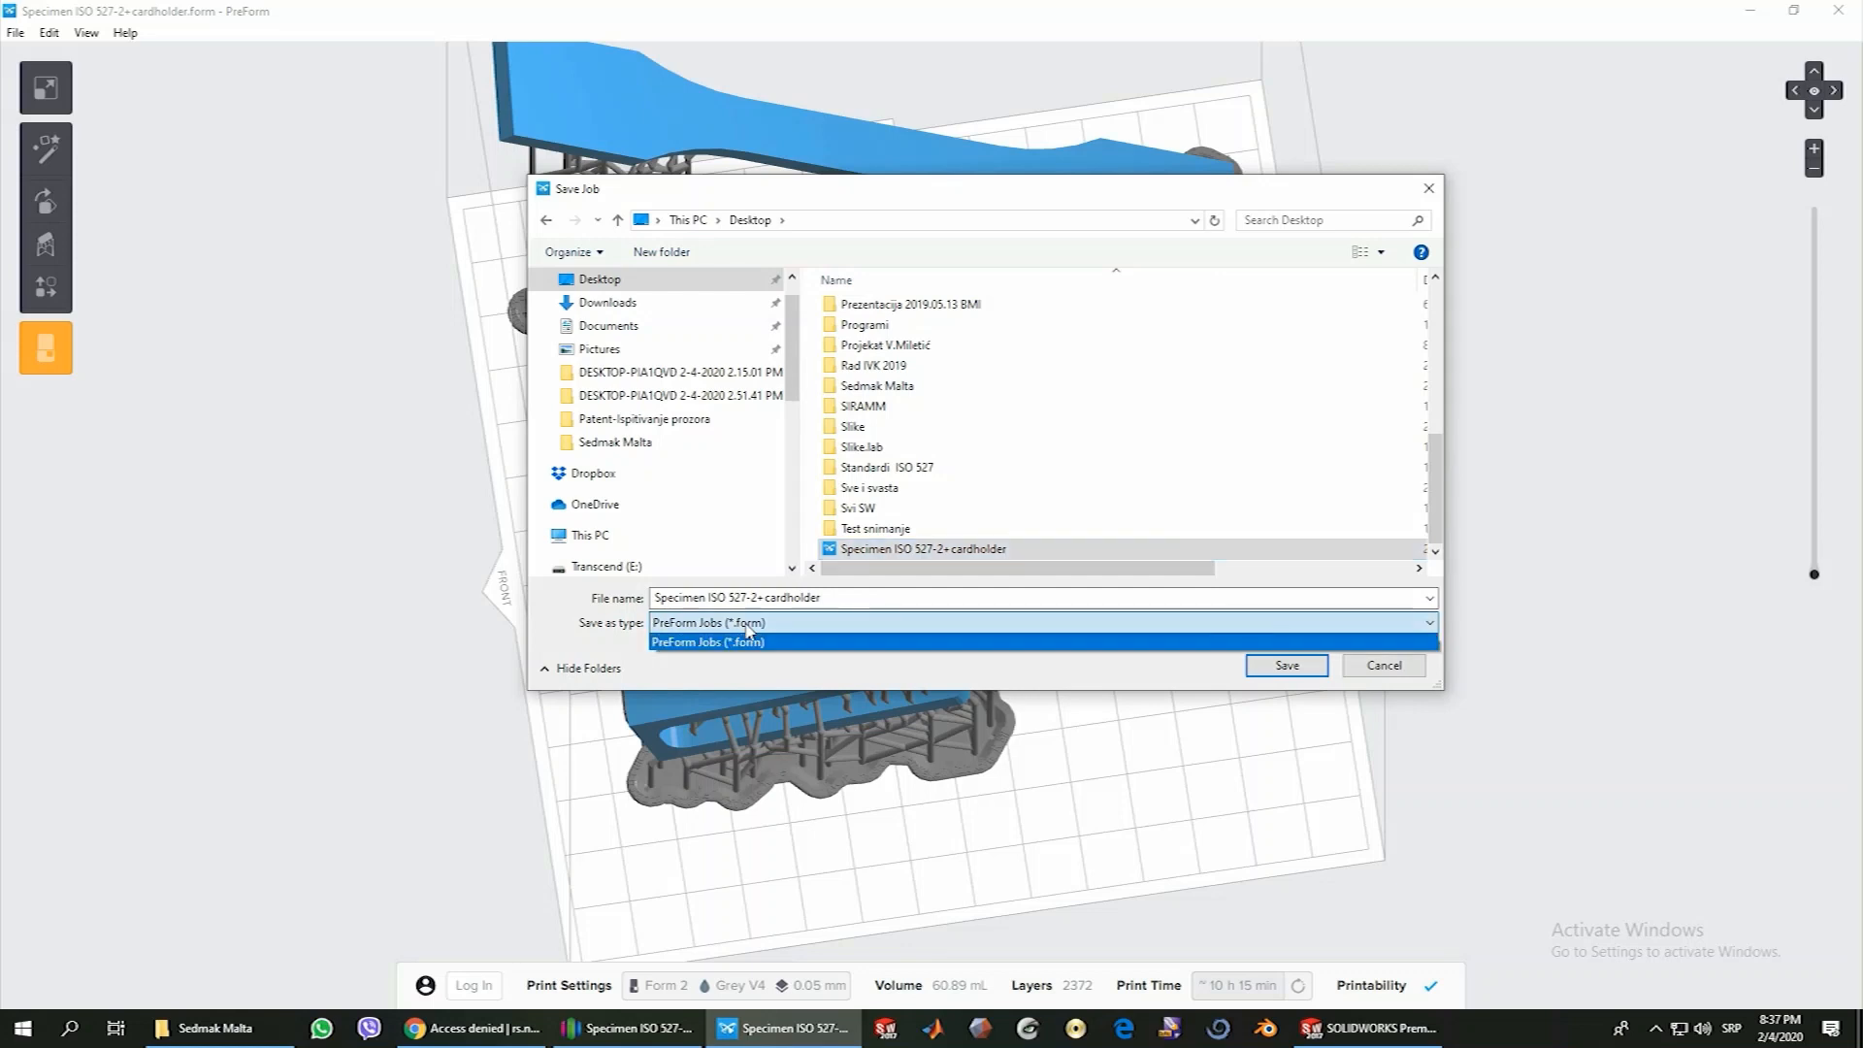
pyautogui.click(749, 628)
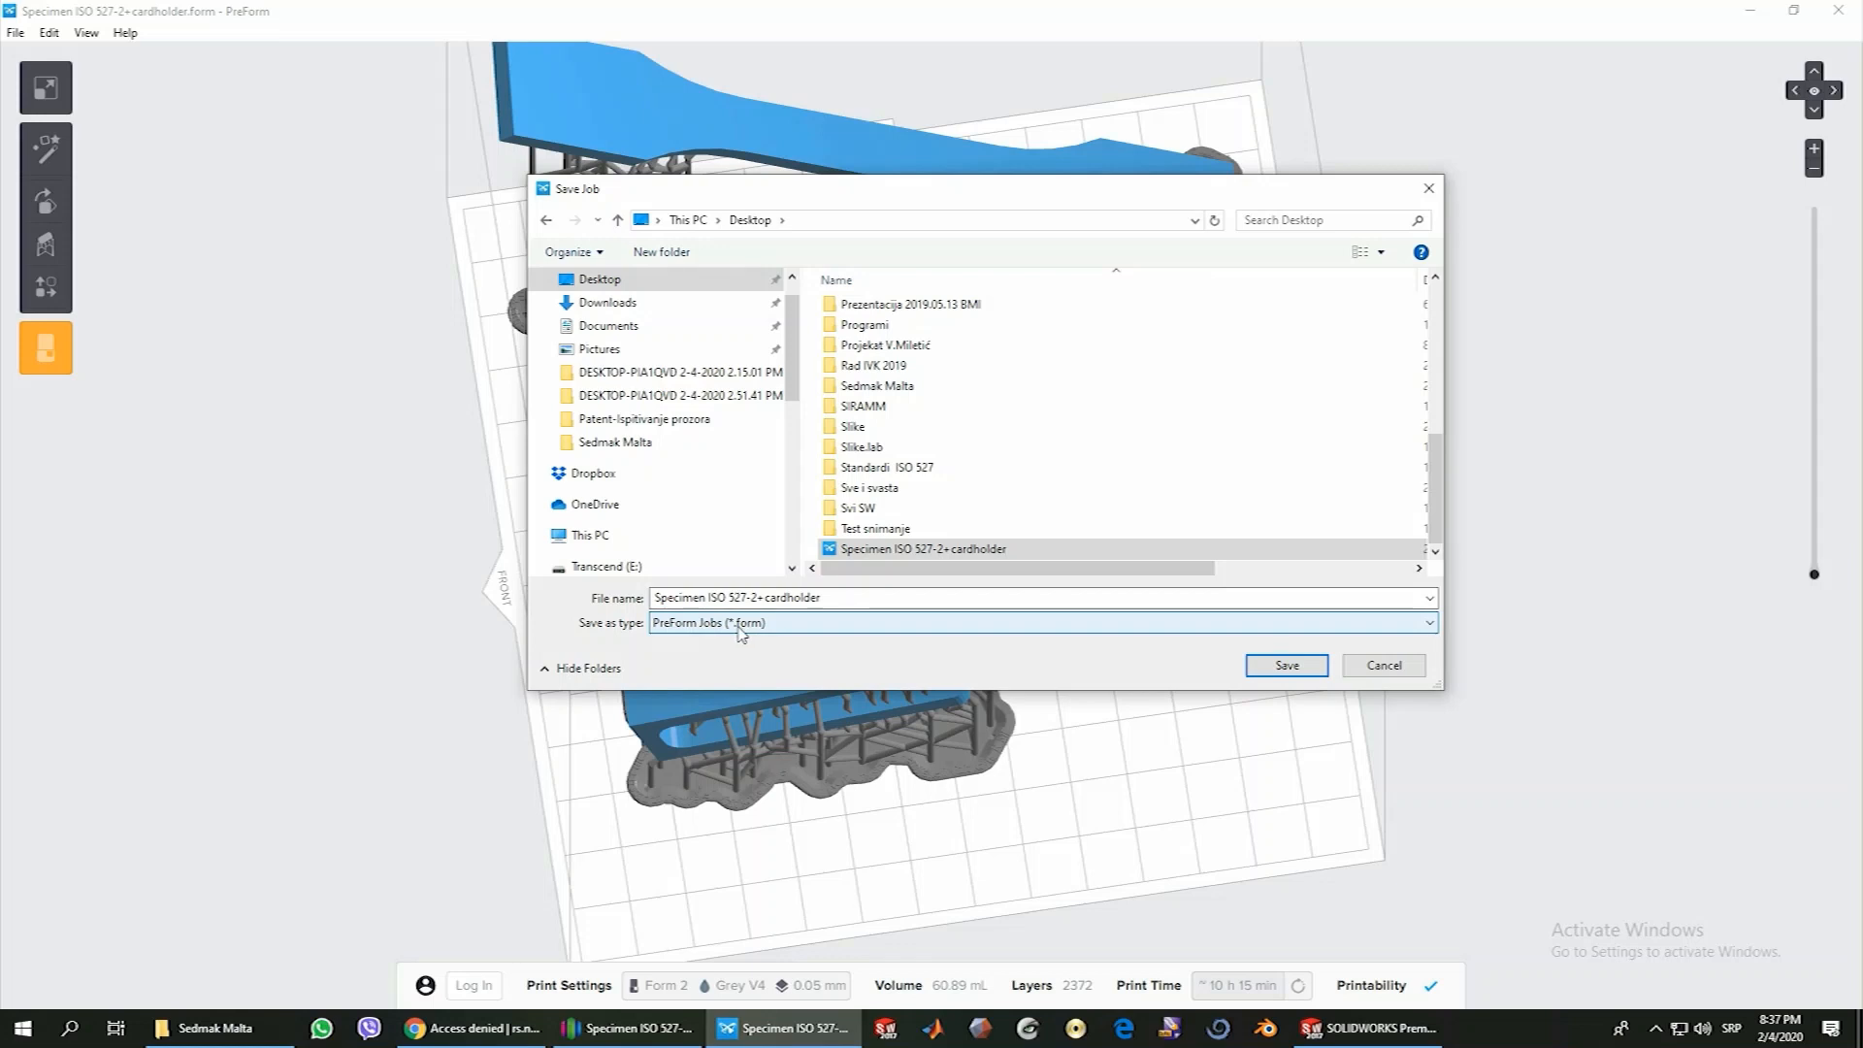
pyautogui.click(1288, 670)
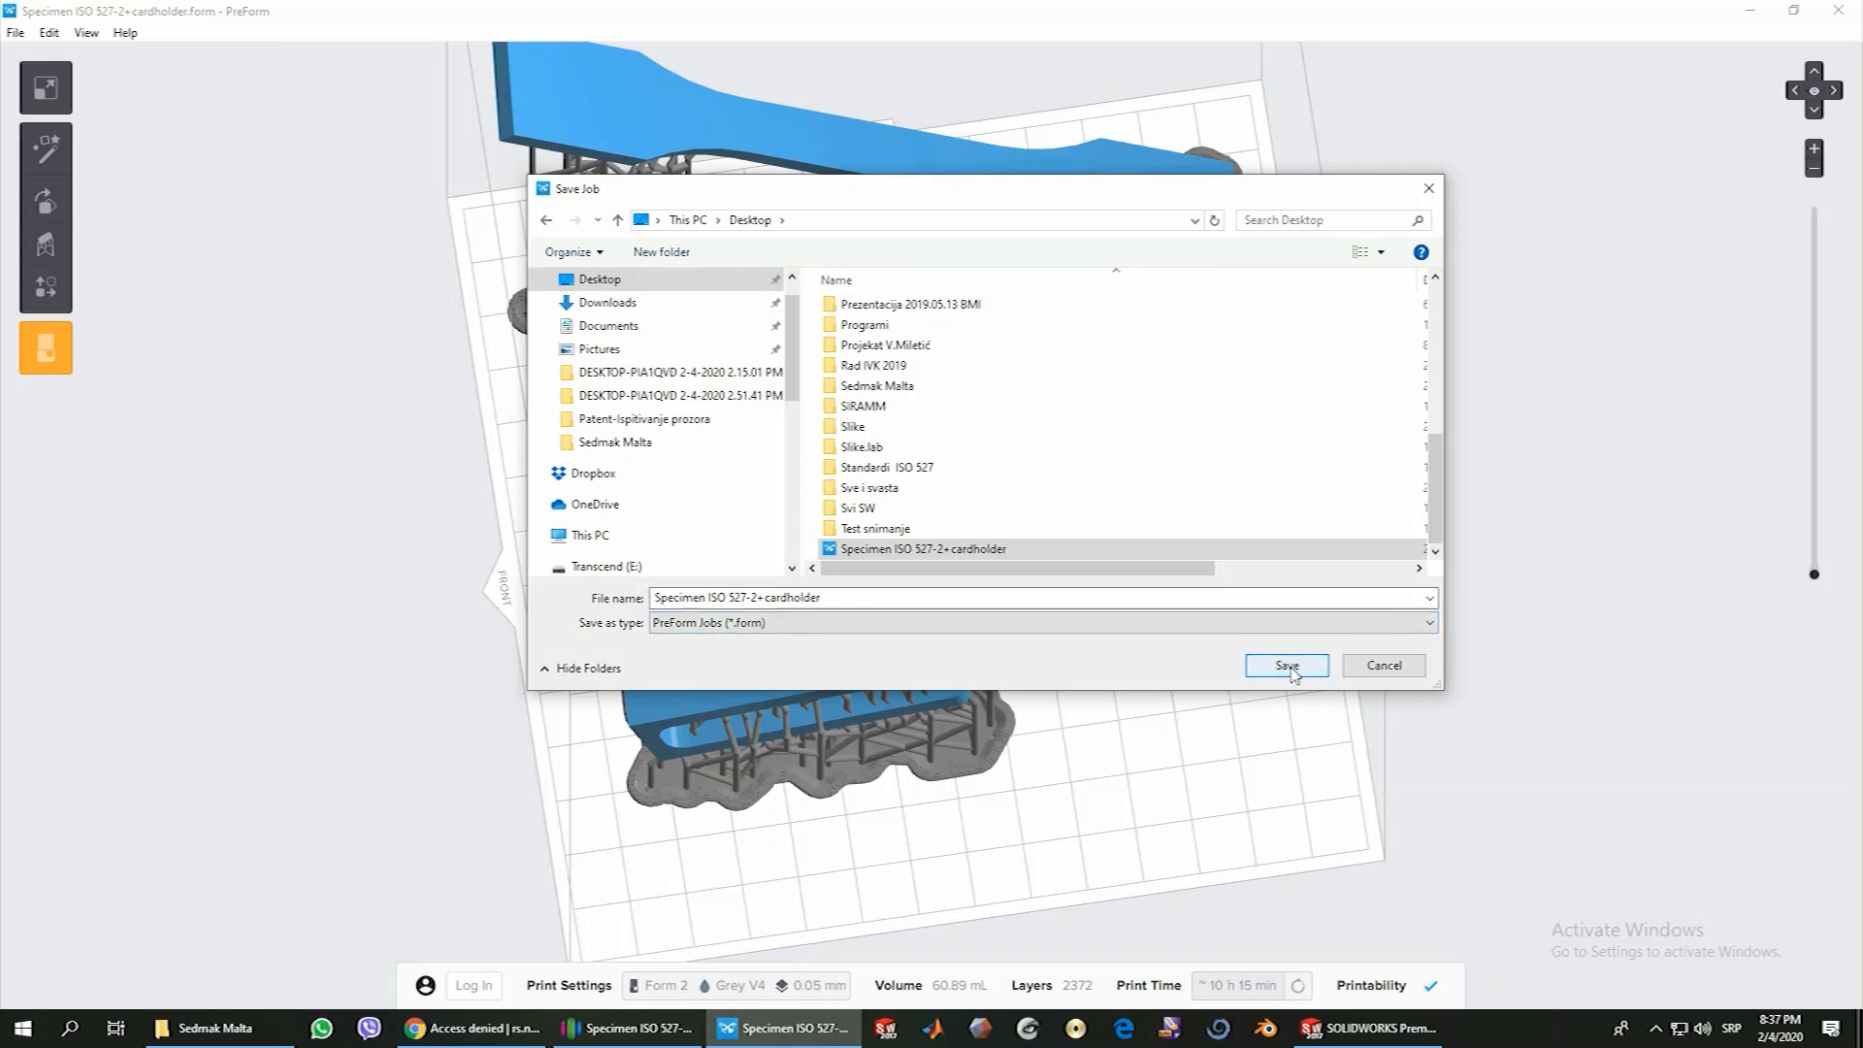
pyautogui.click(1289, 668)
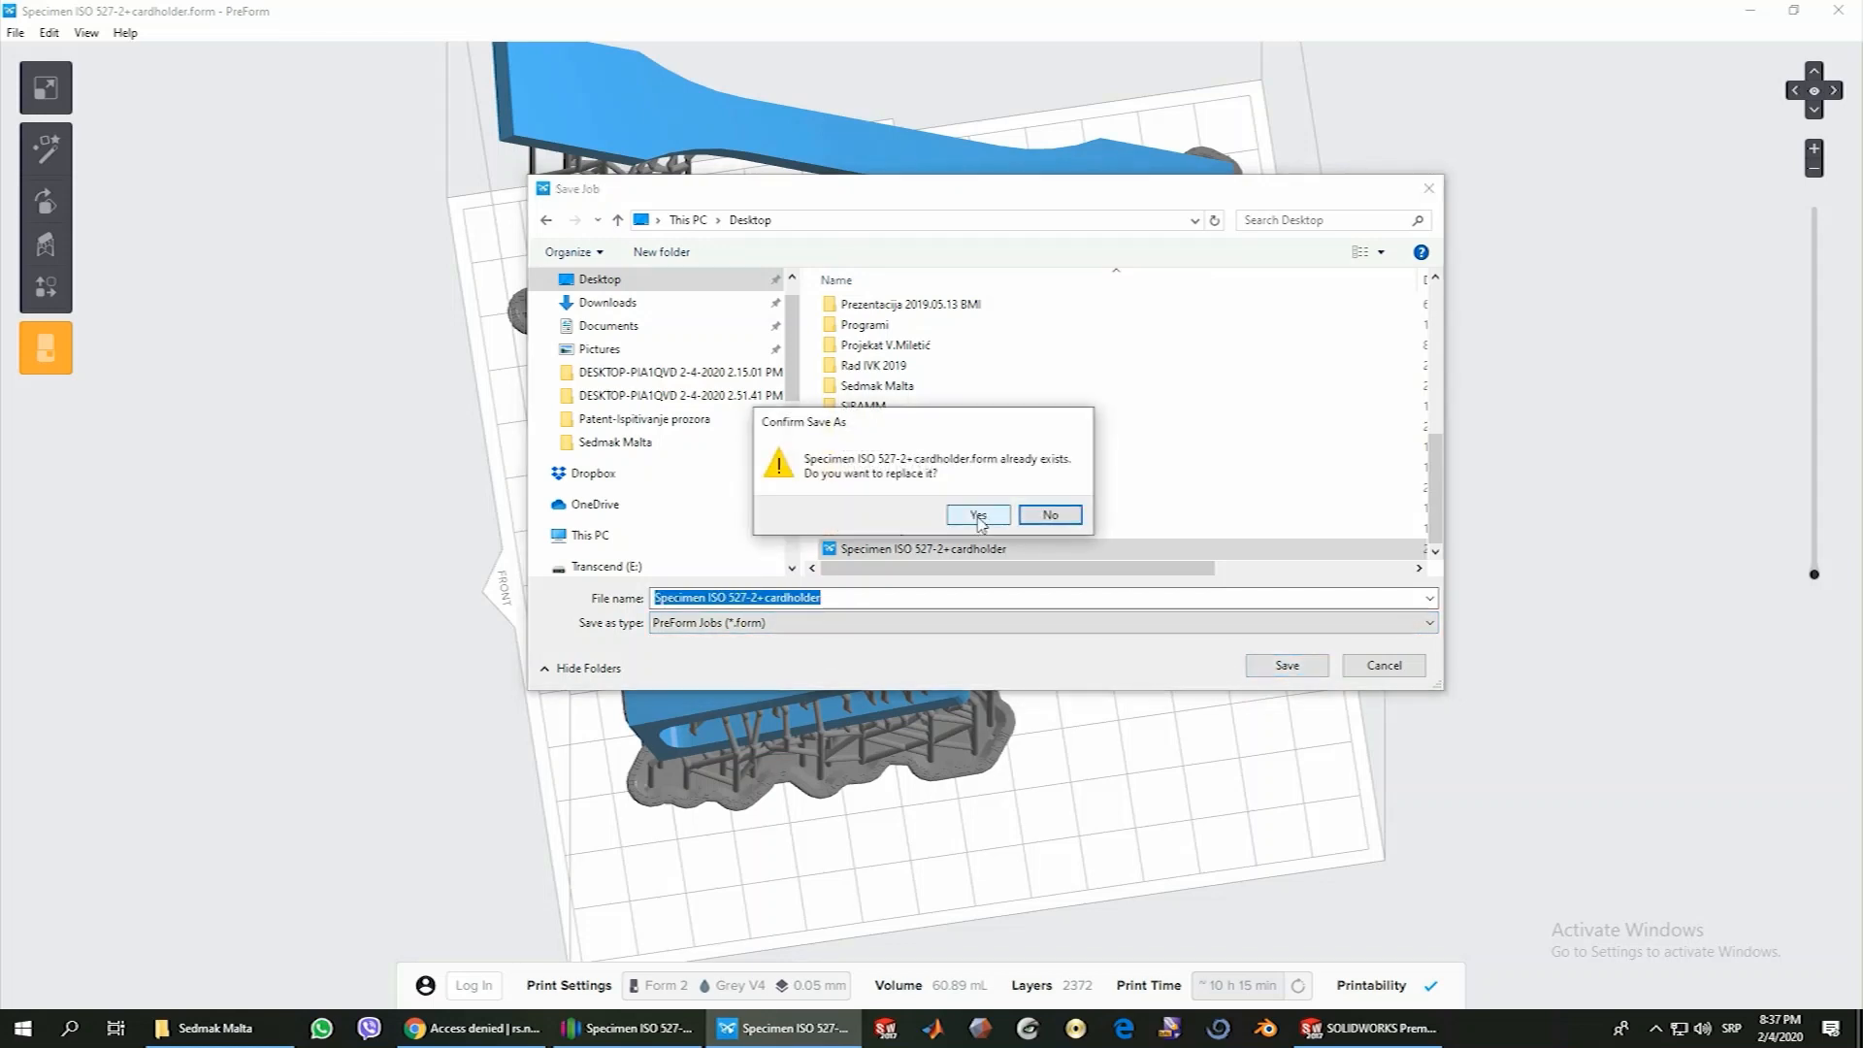
pyautogui.click(978, 515)
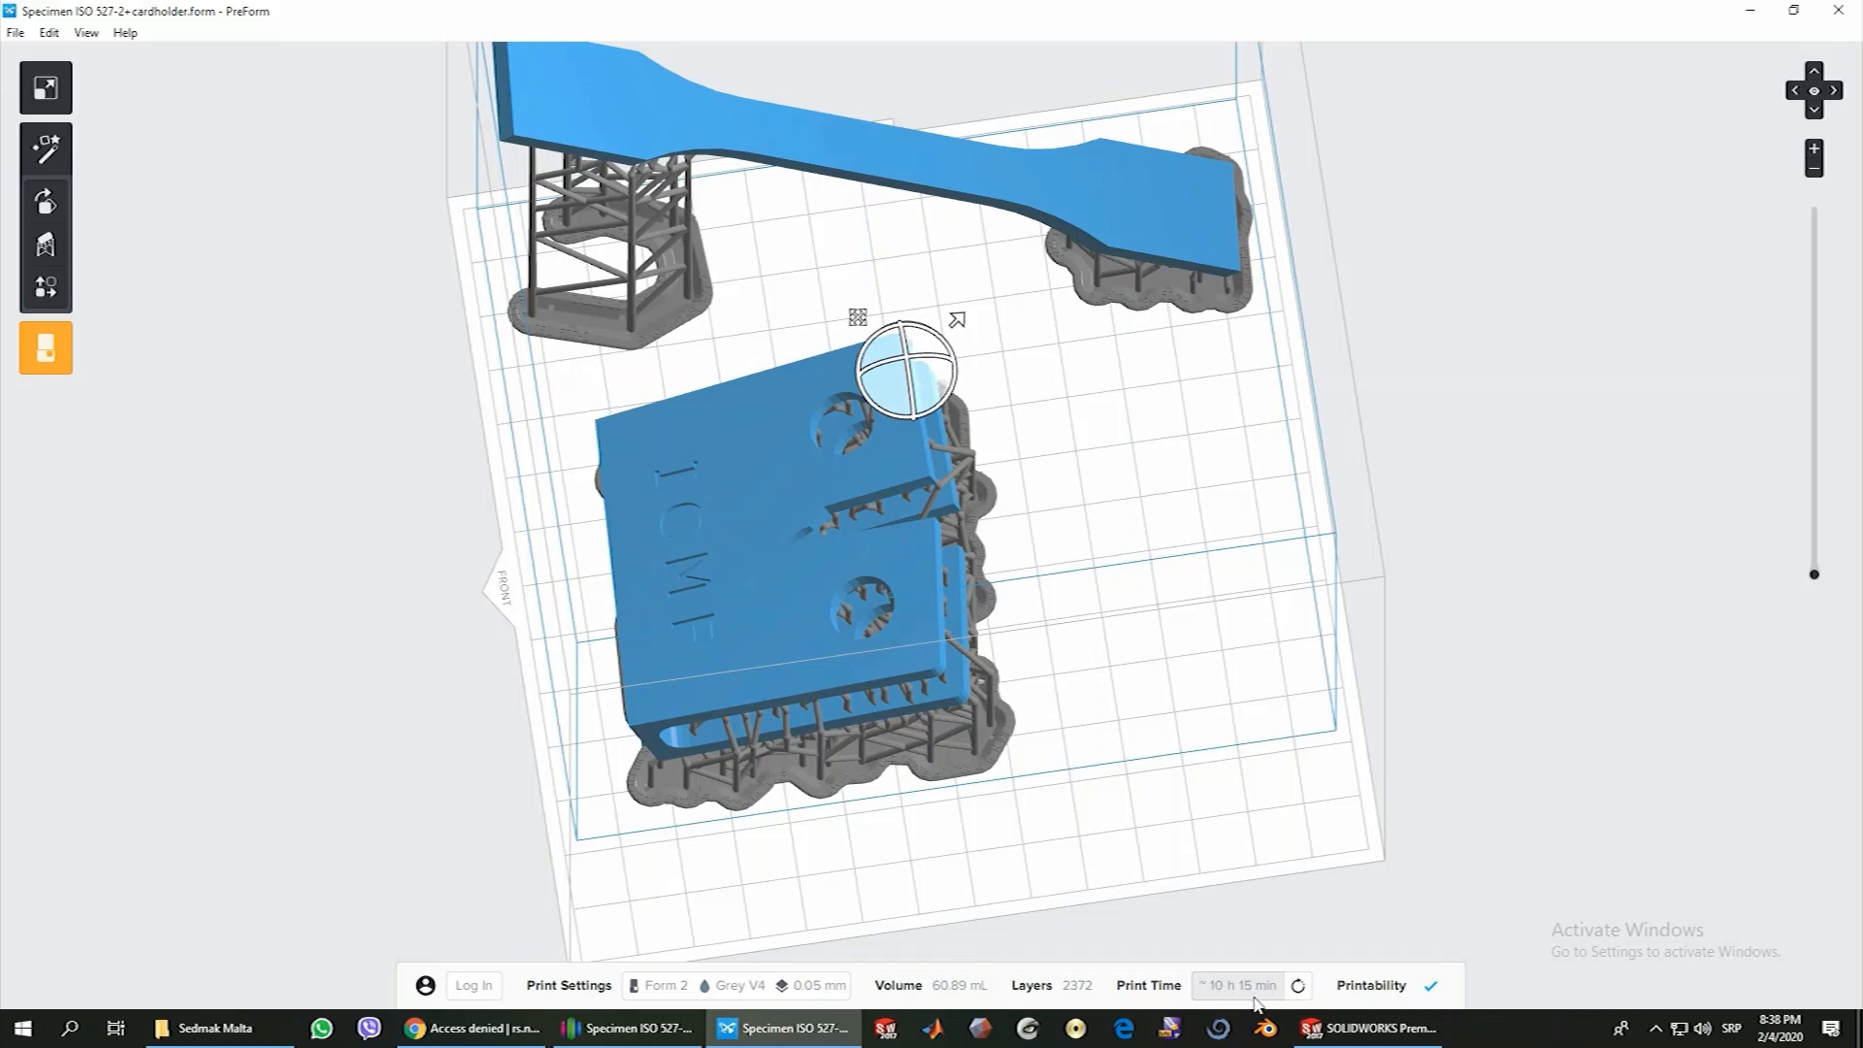
# Close PreForm and place the "Specimen ISO 527-2+cardholder" job file beside the Simplify3D "Specimen ISO 527-2" file on the desktop
pyautogui.click(1832, 9)
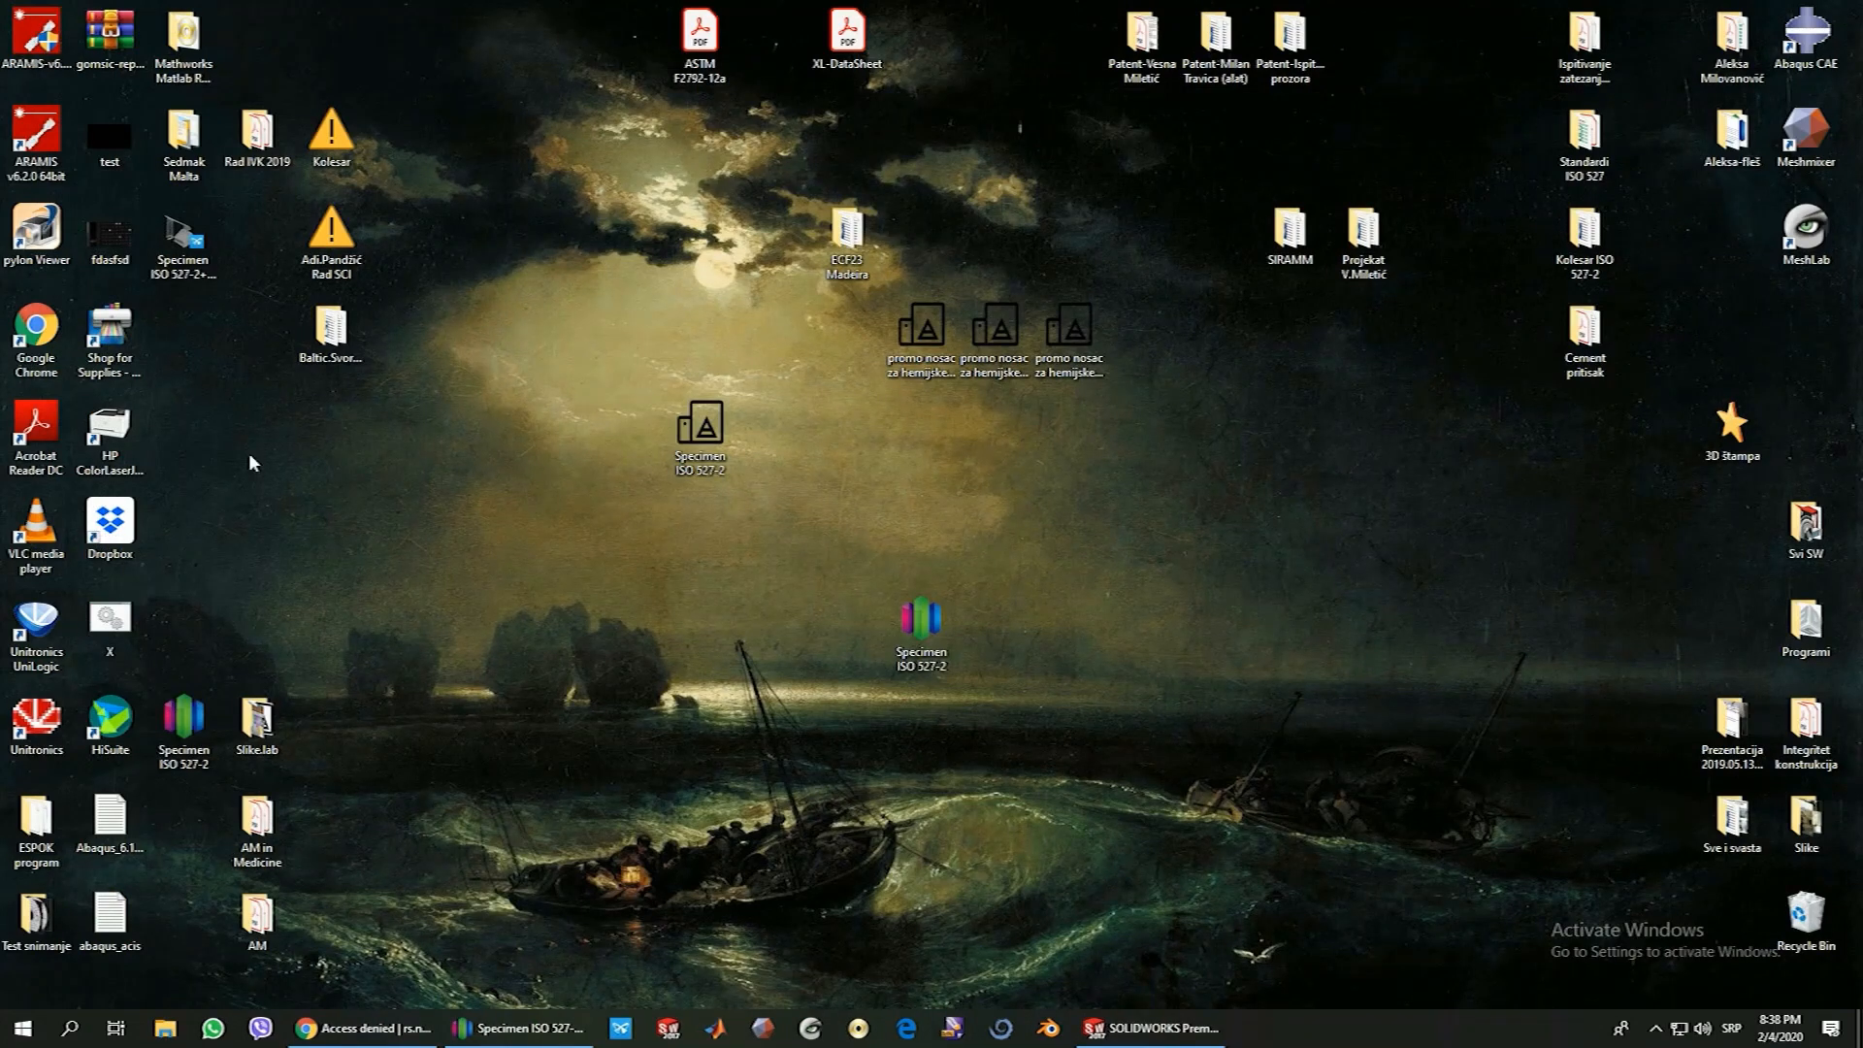
pyautogui.moveTo(184, 236); pyautogui.dragTo(1001, 619)
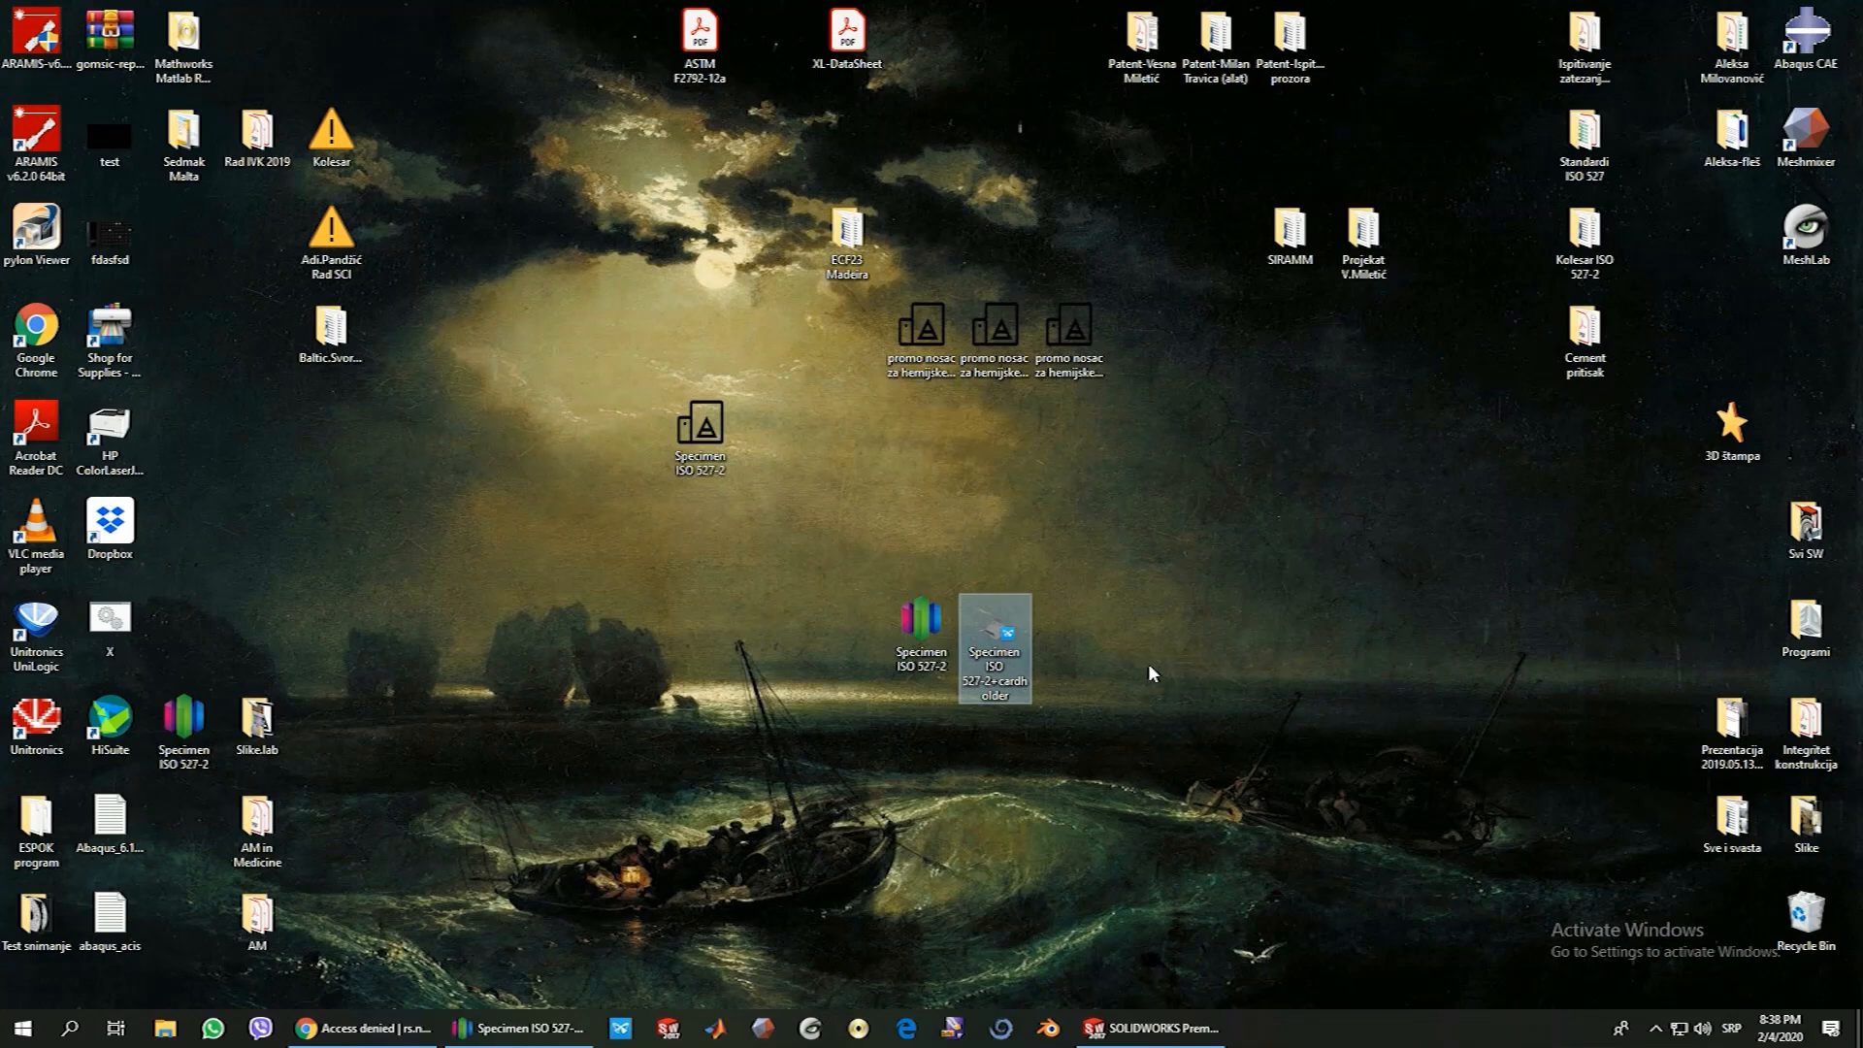
pyautogui.click(918, 633)
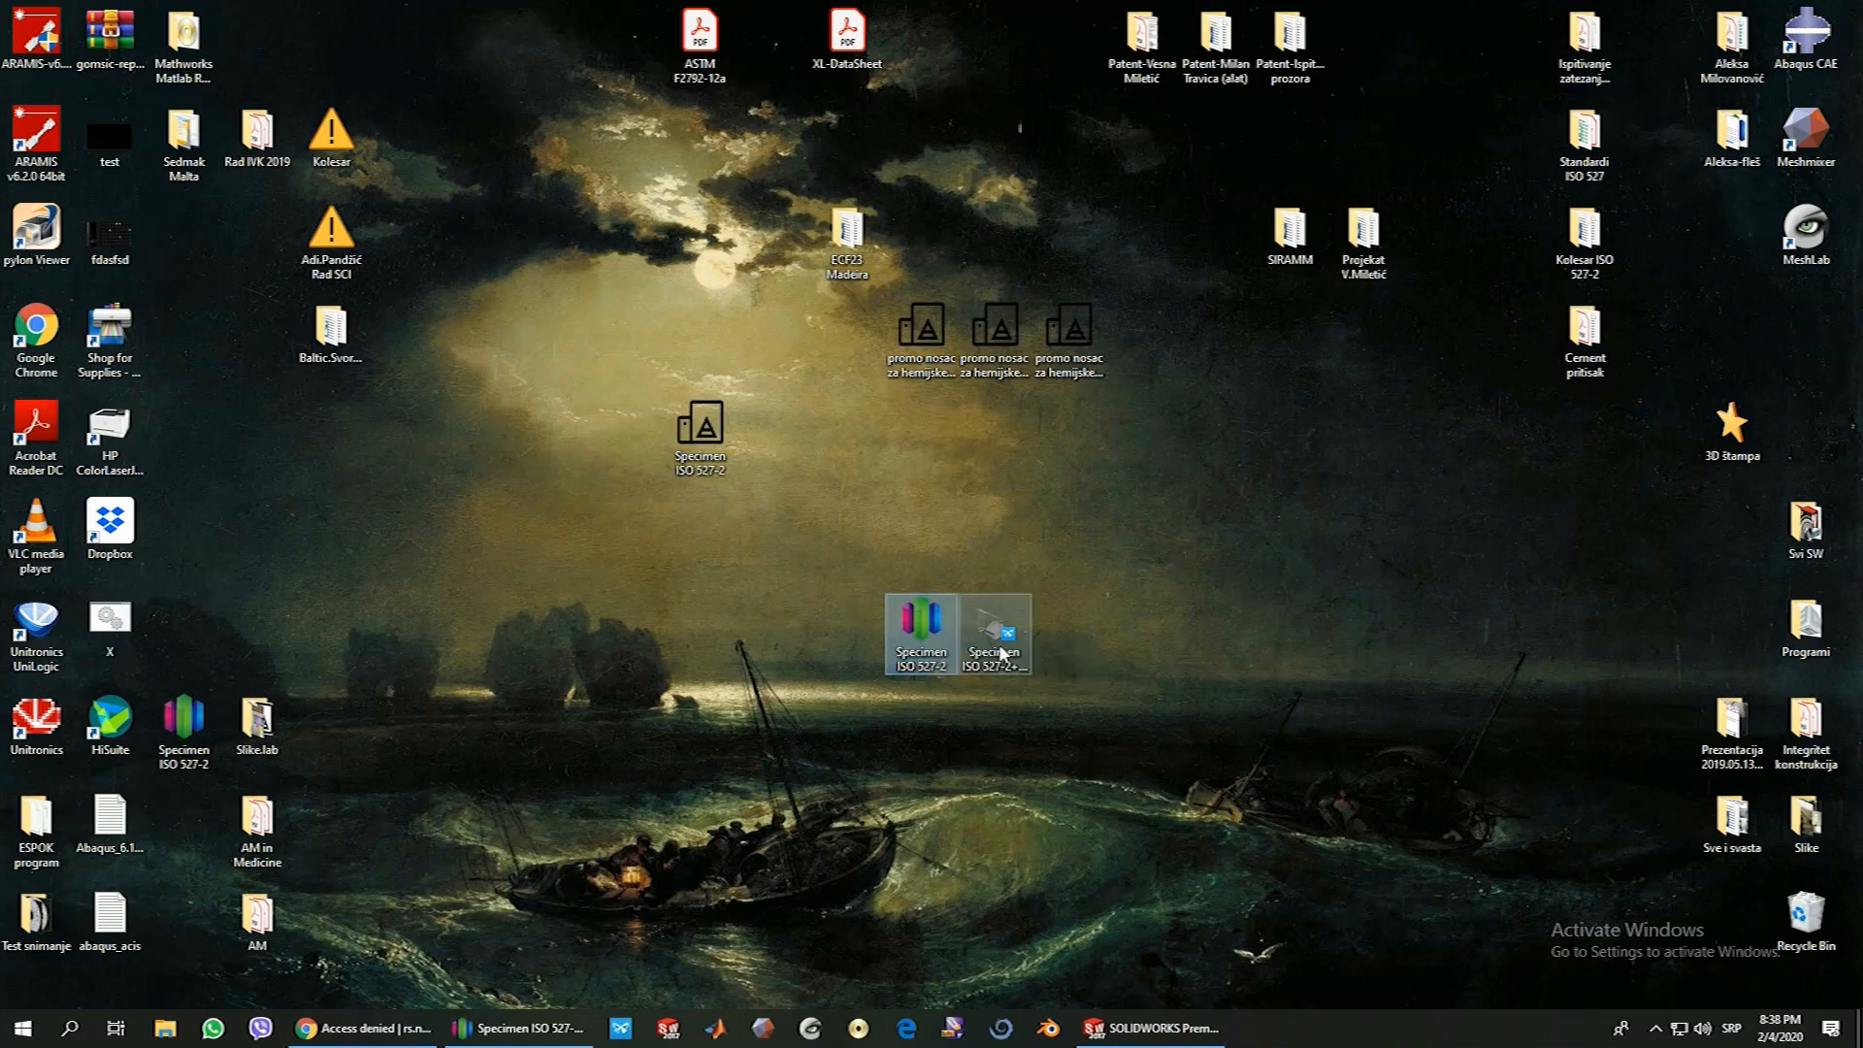
pyautogui.click(999, 640)
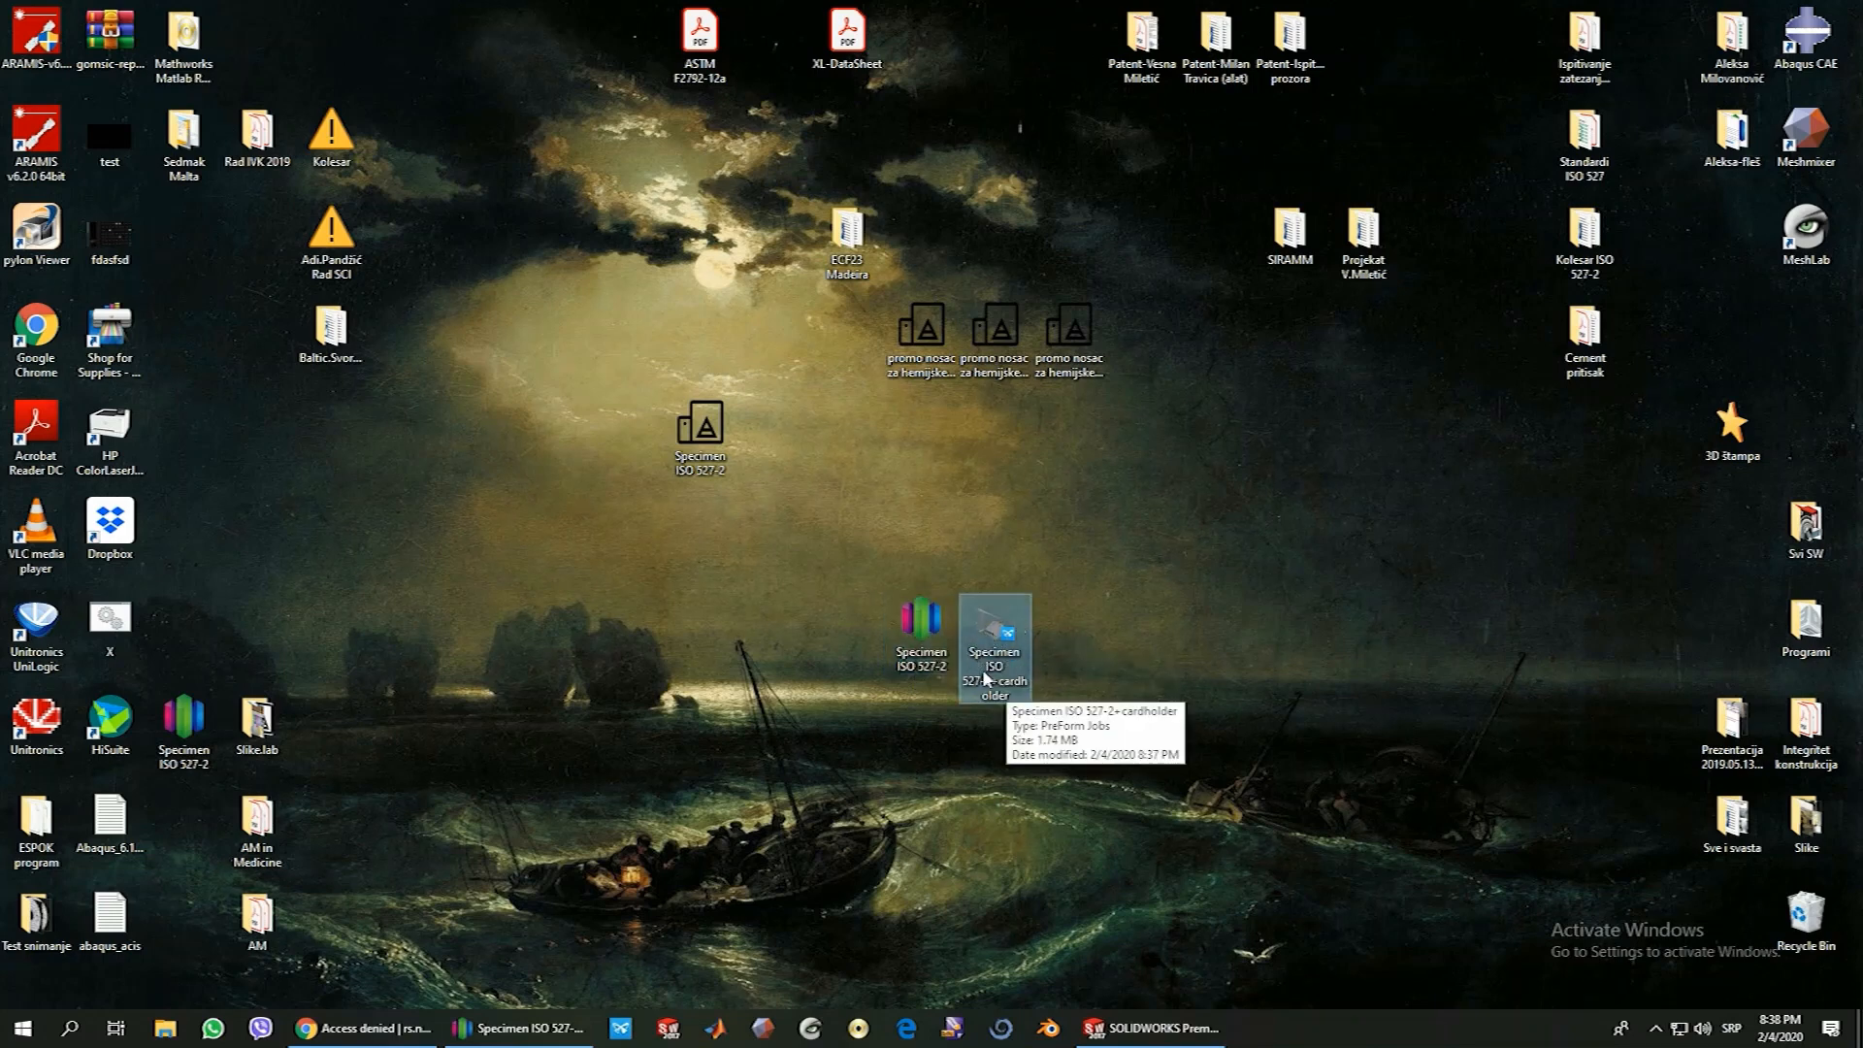